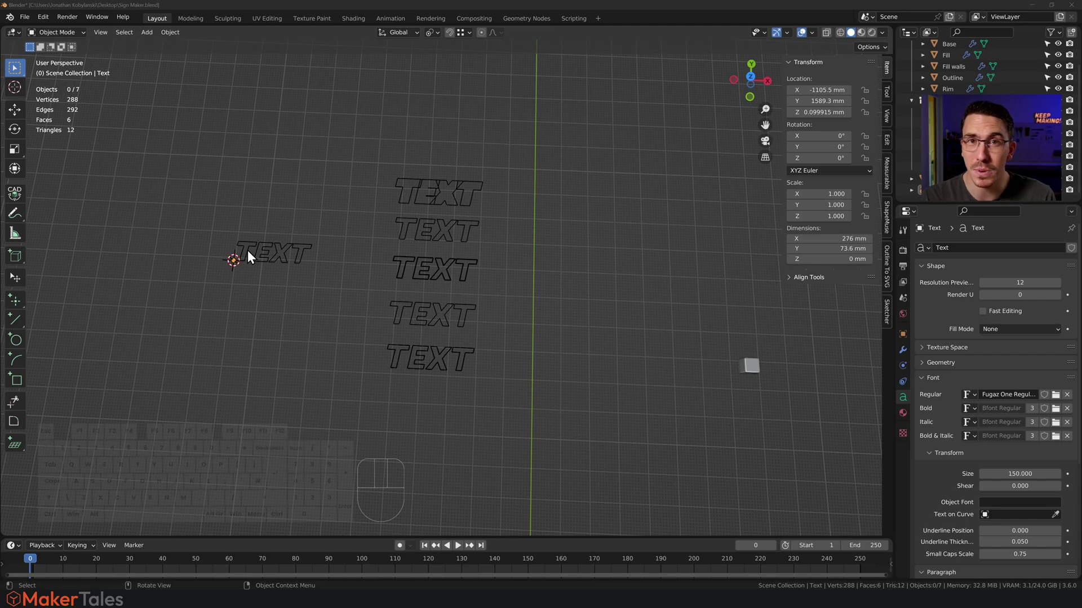
# Select the standalone TEXT object and review its font source: Fugaz One on Google Fonts and the font files available for its regular style.
pyautogui.click(267, 270)
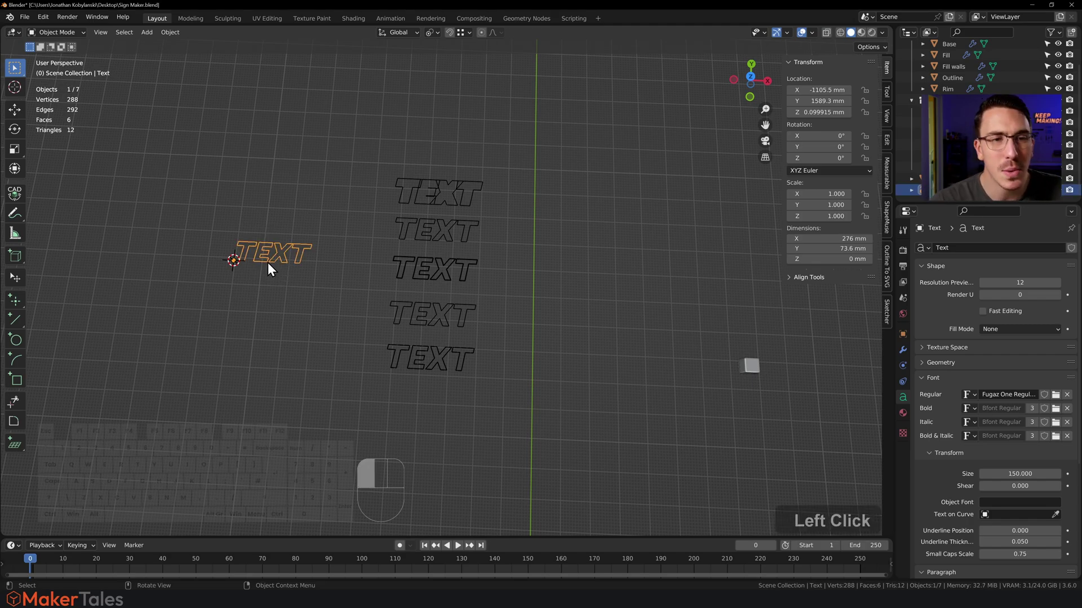
pyautogui.keyDown('shift'); pyautogui.moveTo(267, 269); pyautogui.dragTo(430, 353, button='middle'); pyautogui.keyUp('shift')
pyautogui.scroll(5, 403, 280)
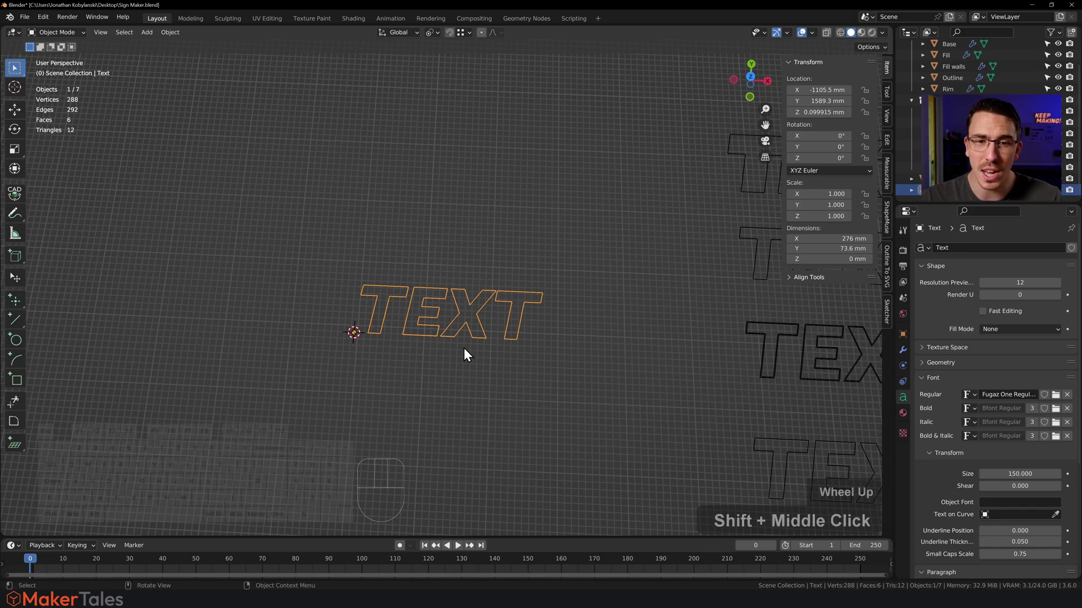
pyautogui.keyDown('shift'); pyautogui.moveTo(471, 387); pyautogui.dragTo(479, 317, button='middle'); pyautogui.keyUp('shift')
pyautogui.click(231, 598)
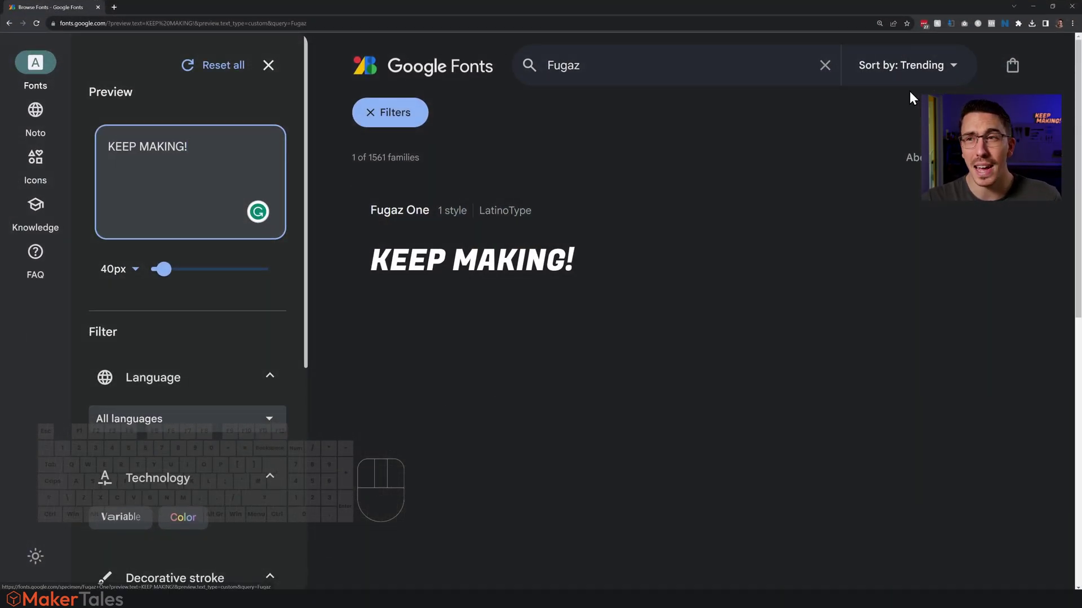
pyautogui.click(1031, 5)
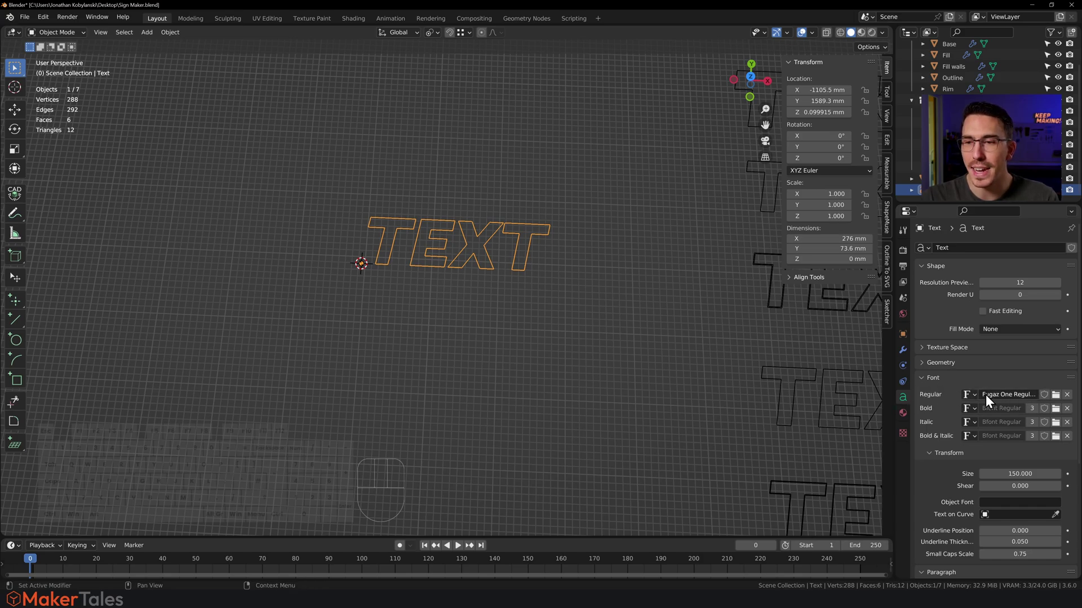
pyautogui.click(1057, 395)
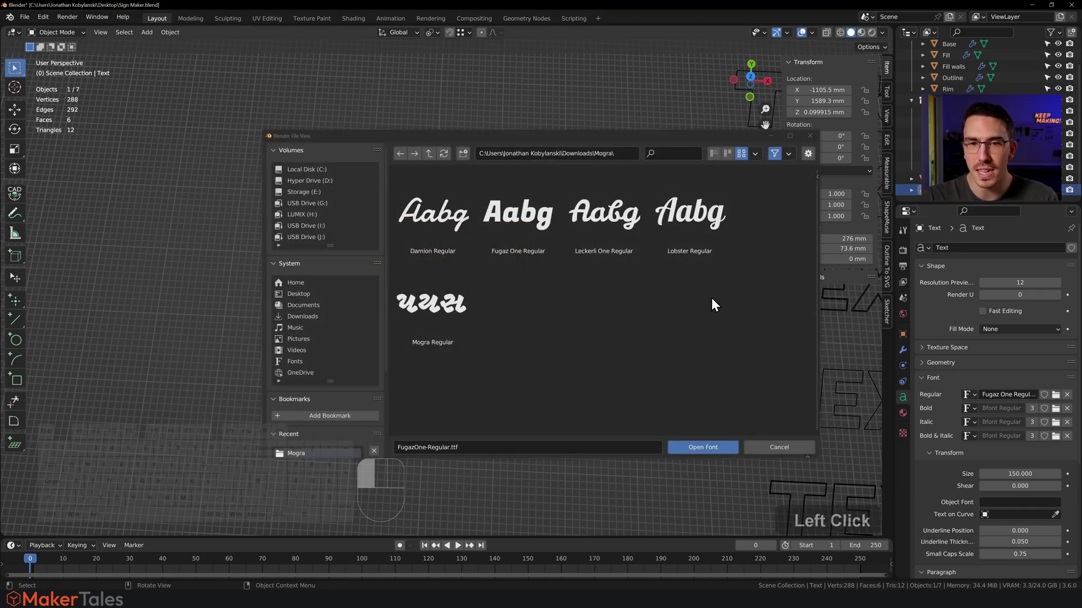
pyautogui.click(810, 136)
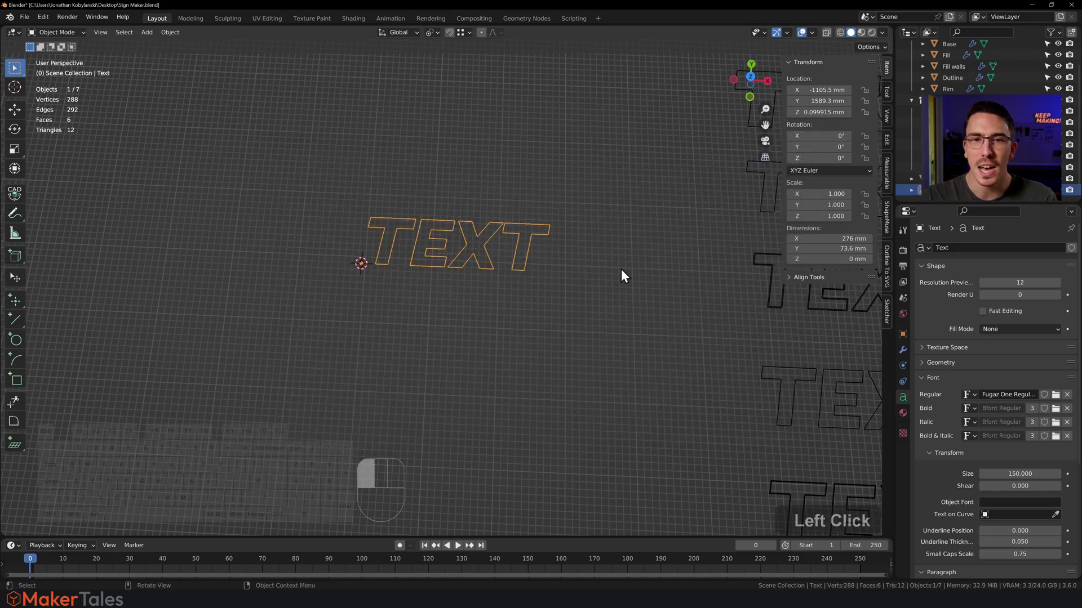
# Open the geometry nodes of the uppermost sign part, Base, and examine the font setting in its String to Curves node.
pyautogui.scroll(-5, 490, 249)
pyautogui.keyDown('shift'); pyautogui.moveTo(525, 238); pyautogui.dragTo(410, 249, button='middle'); pyautogui.keyUp('shift')
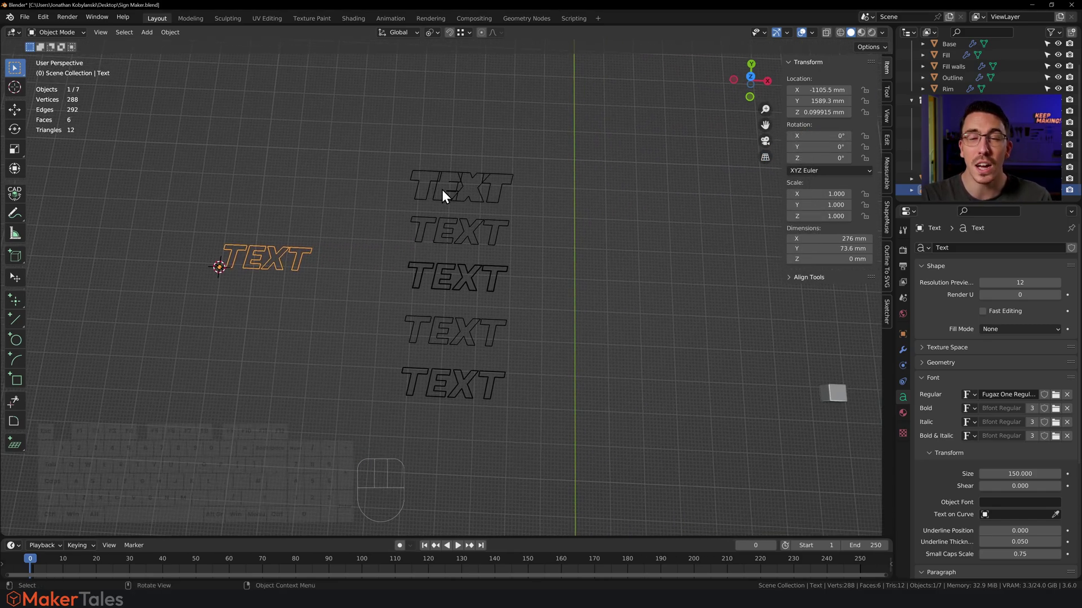
pyautogui.click(468, 184)
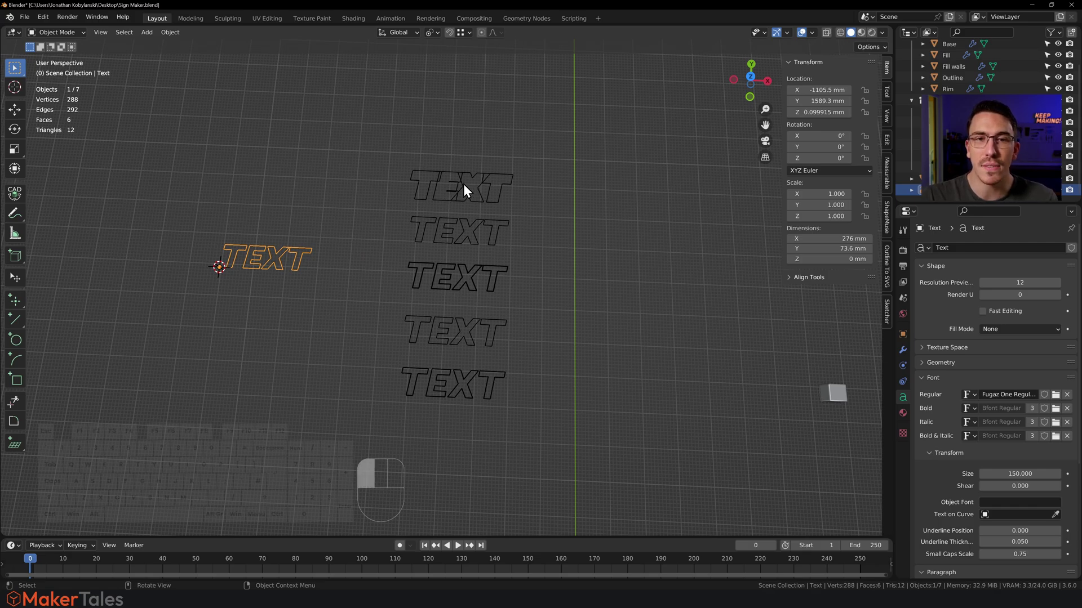
pyautogui.click(522, 18)
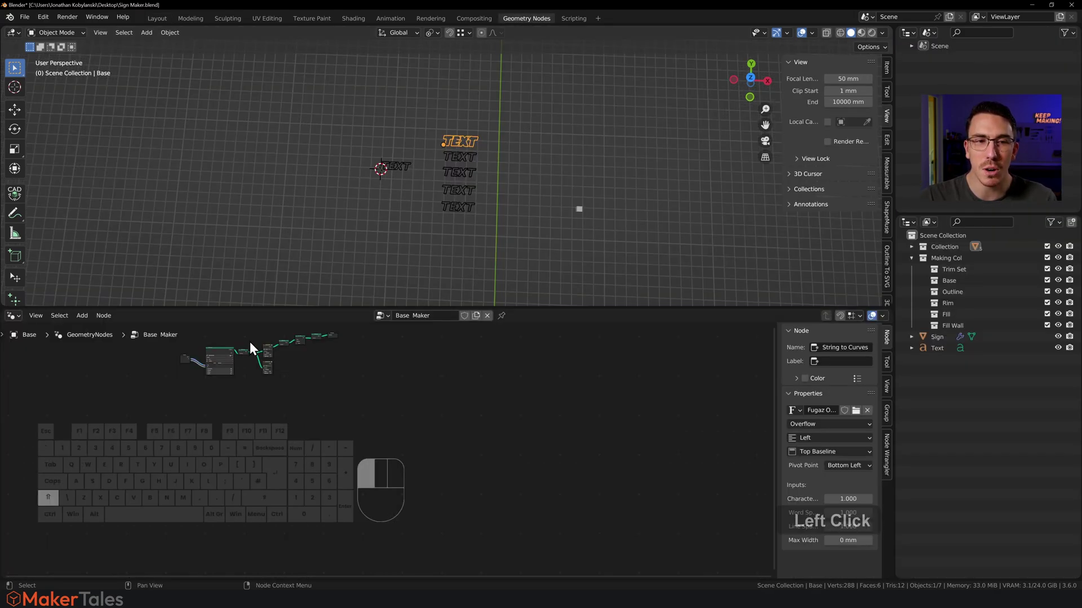
pyautogui.keyDown('shift'); pyautogui.moveTo(214, 365); pyautogui.dragTo(432, 425, button='middle'); pyautogui.keyUp('shift')
pyautogui.scroll(2, 451, 377)
pyautogui.keyDown('shift'); pyautogui.moveTo(451, 377); pyautogui.dragTo(427, 507, button='middle'); pyautogui.keyUp('shift')
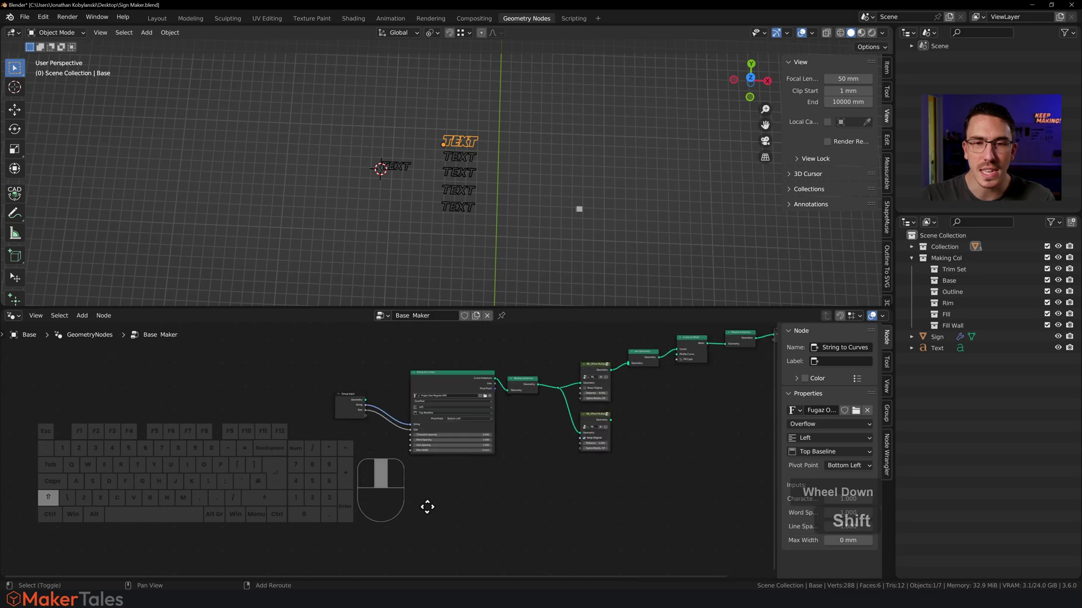
pyautogui.scroll(2, 444, 501)
pyautogui.scroll(5, 444, 495)
pyautogui.keyDown('shift'); pyautogui.moveTo(412, 466); pyautogui.dragTo(459, 408, button='middle'); pyautogui.keyUp('shift')
pyautogui.scroll(5, 475, 370)
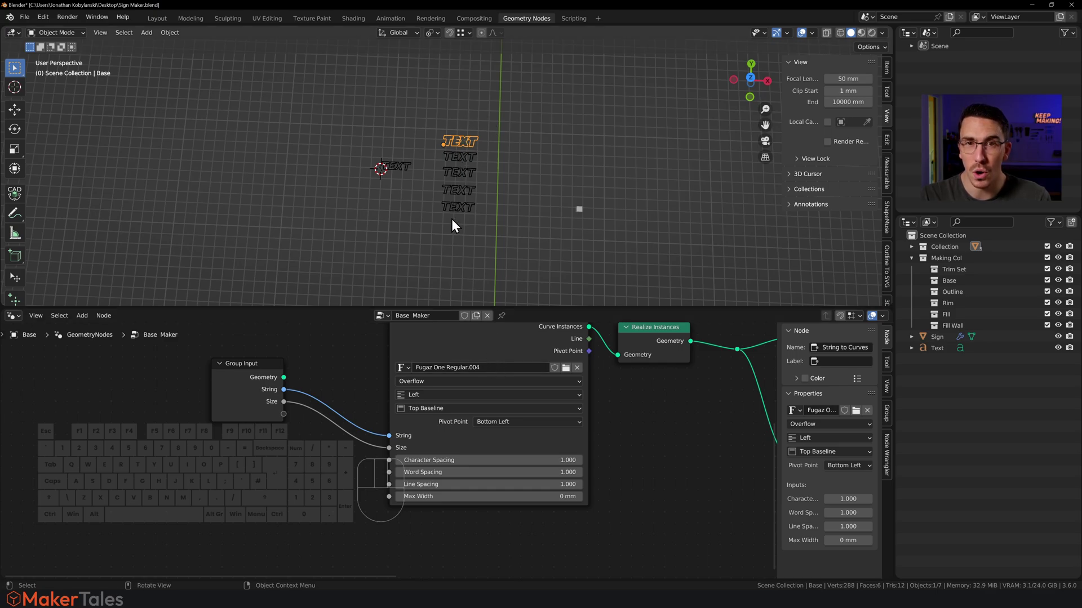
# Return to the Layout workspace and change the standalone text object's wording to "WOW!".
pyautogui.click(158, 18)
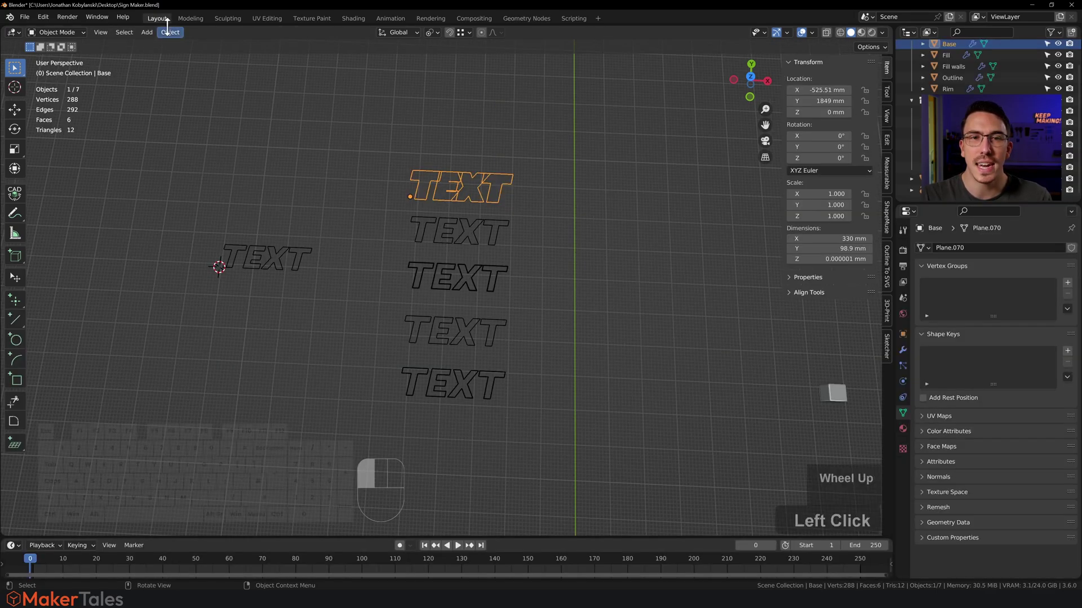
pyautogui.keyDown('shift'); pyautogui.moveTo(208, 259); pyautogui.dragTo(436, 247, button='middle'); pyautogui.keyUp('shift')
pyautogui.click(465, 247)
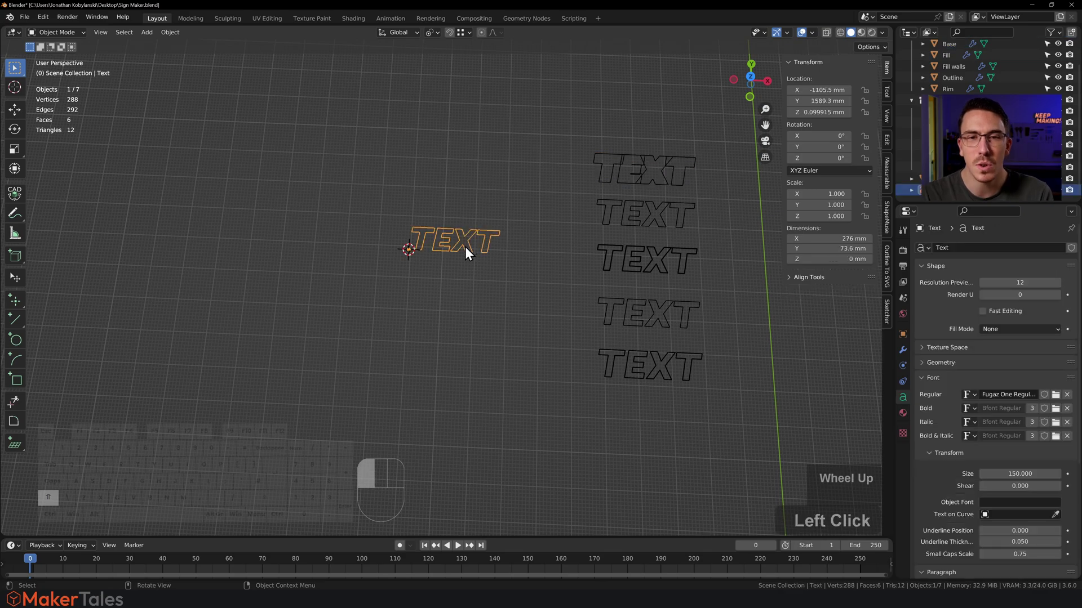
pyautogui.scroll(4, 468, 244)
pyautogui.keyDown('shift'); pyautogui.moveTo(492, 214); pyautogui.dragTo(437, 297, button='middle'); pyautogui.keyUp('shift')
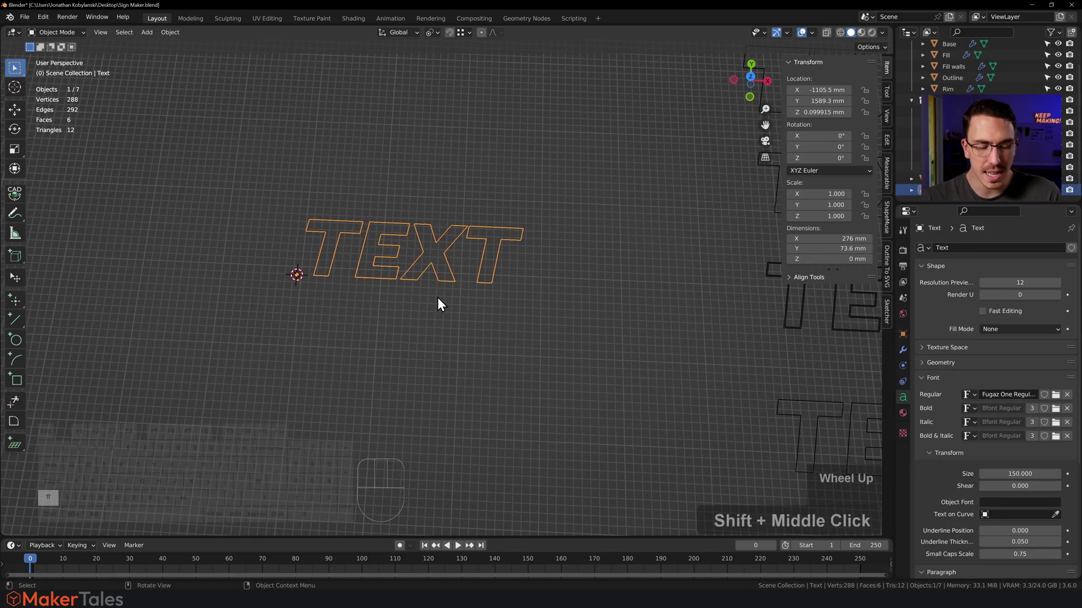
pyautogui.press('Tab')
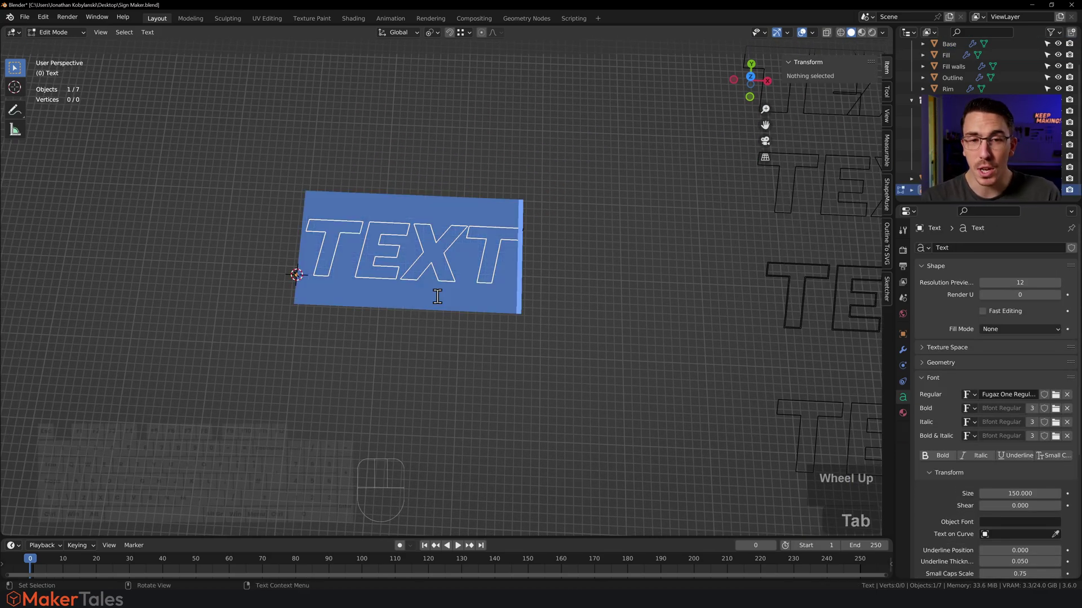
pyautogui.write('WOW!')
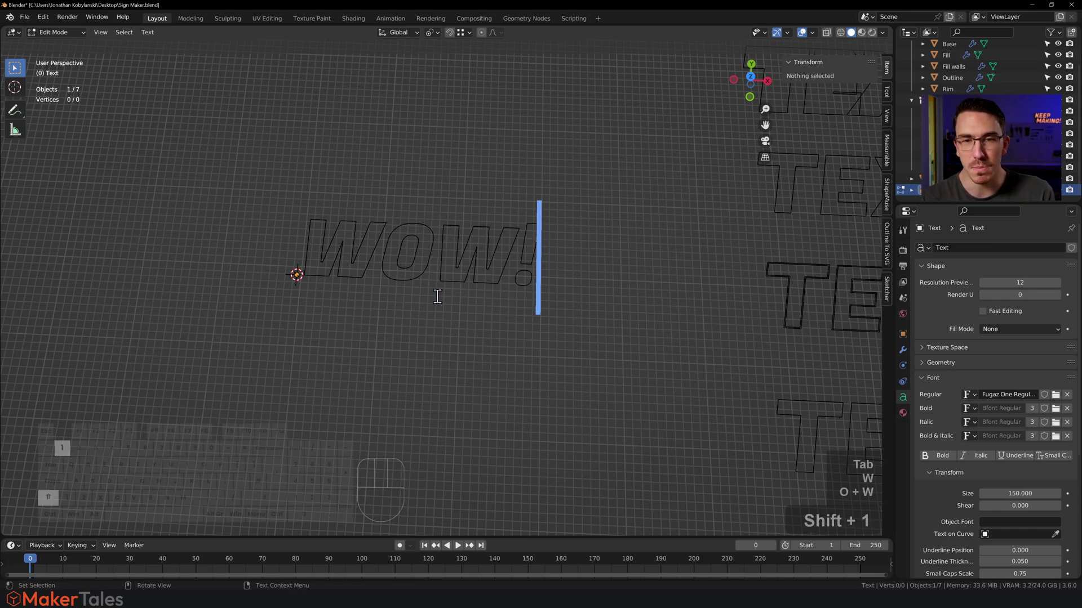
pyautogui.press('Tab')
# Add a 250 mm plane beside the WOW! text as a size reference.
pyautogui.scroll(-3, 453, 268)
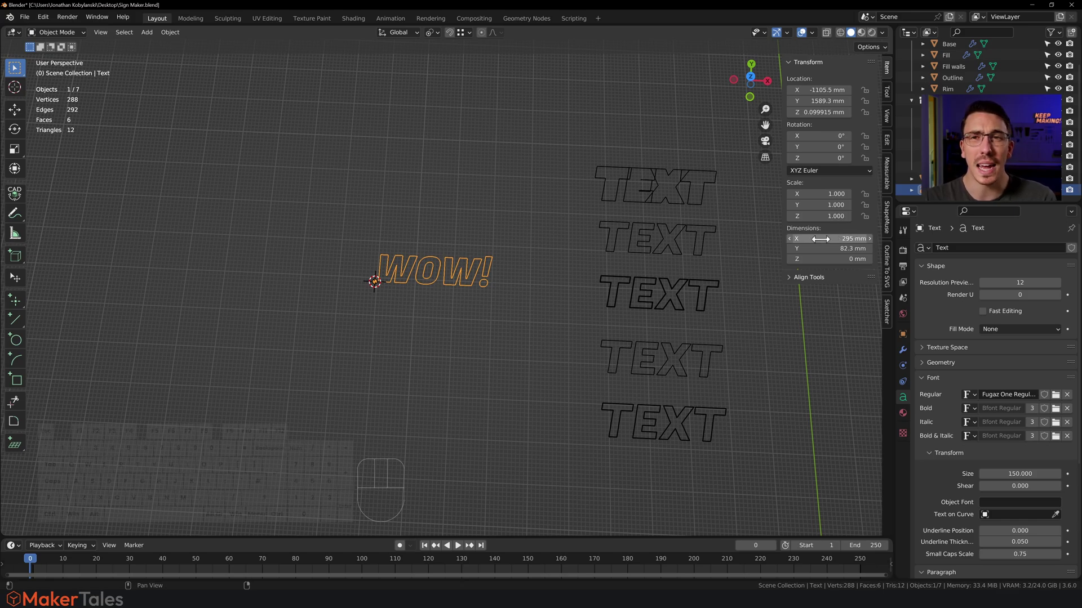
pyautogui.keyDown('shift'); pyautogui.rightClick(305, 306); pyautogui.keyUp('shift')
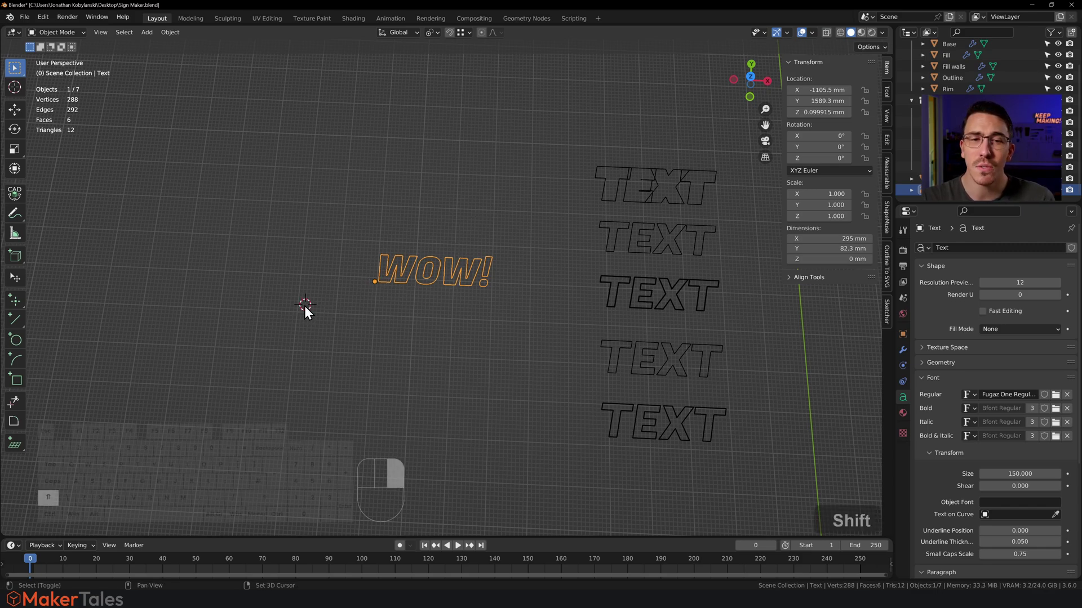
pyautogui.hotkey('shift', 'a')
pyautogui.moveTo(292, 305)
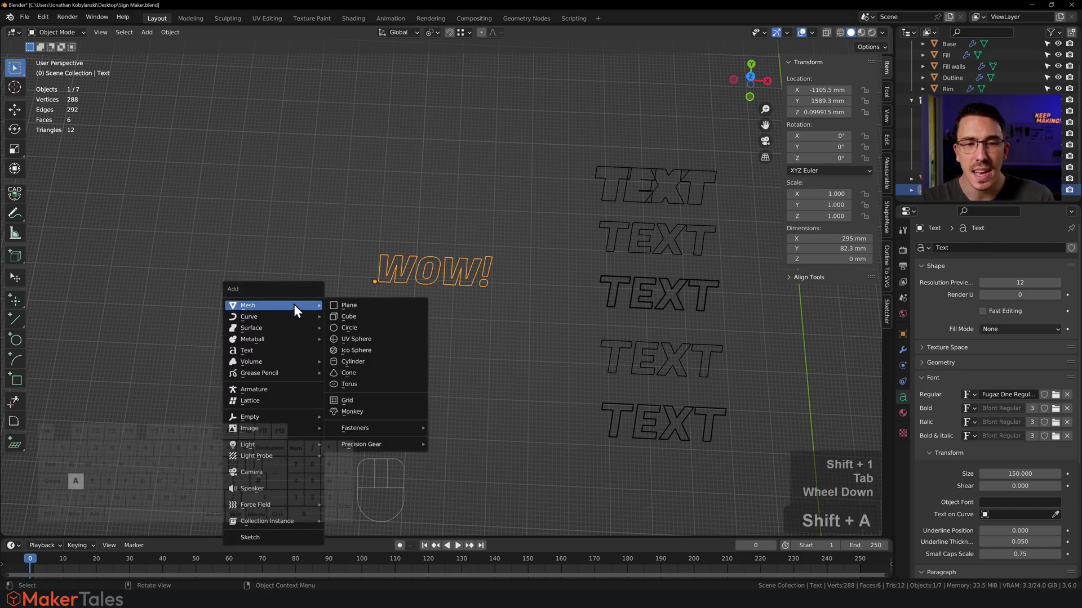
pyautogui.click(357, 306)
pyautogui.click(177, 430)
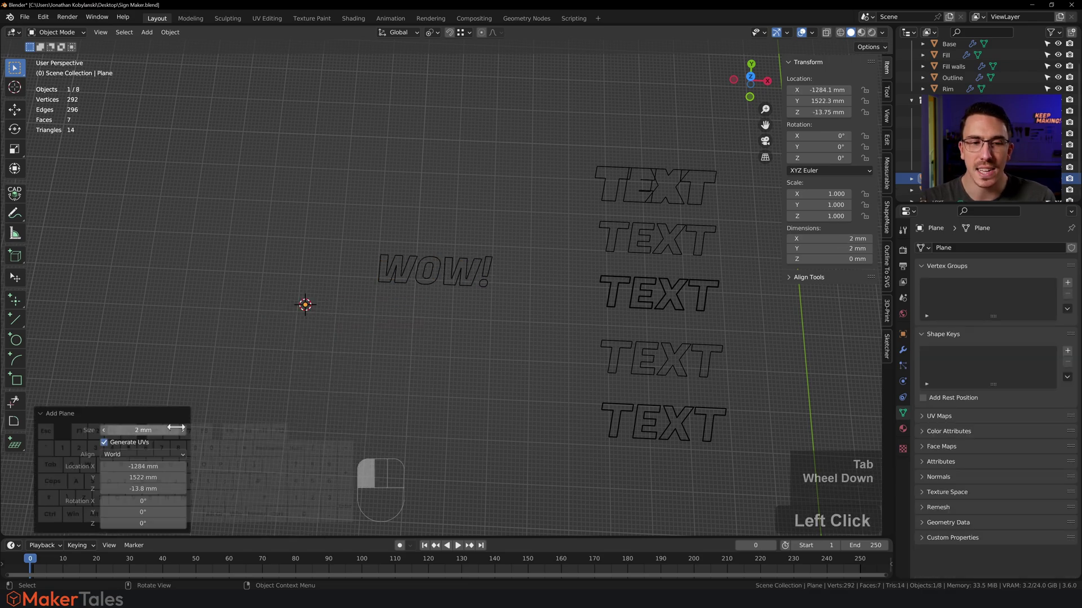
pyautogui.write('250')
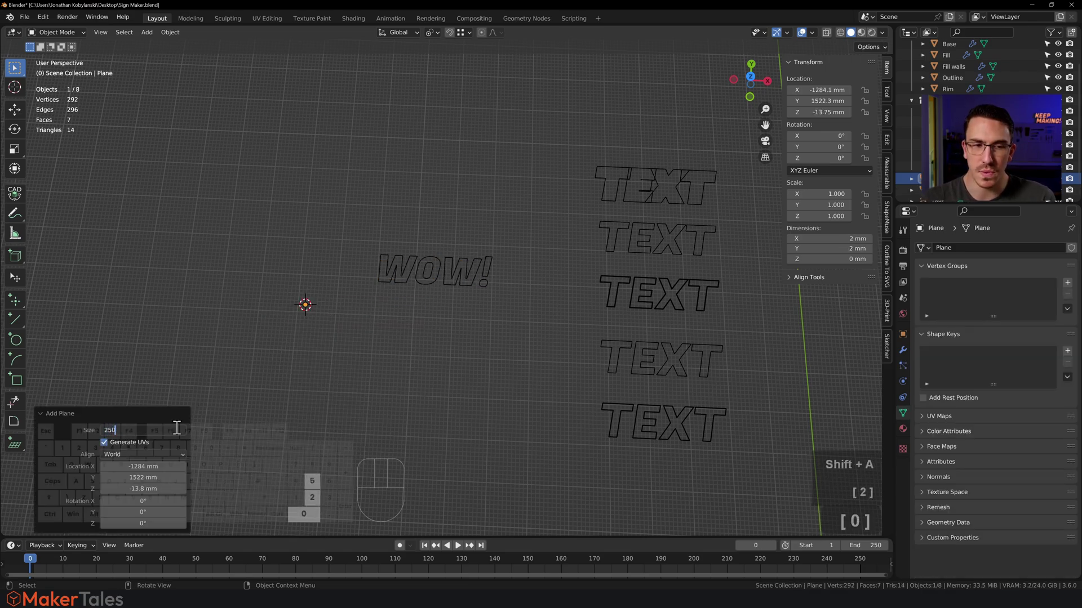
pyautogui.press('Return')
pyautogui.click(362, 350)
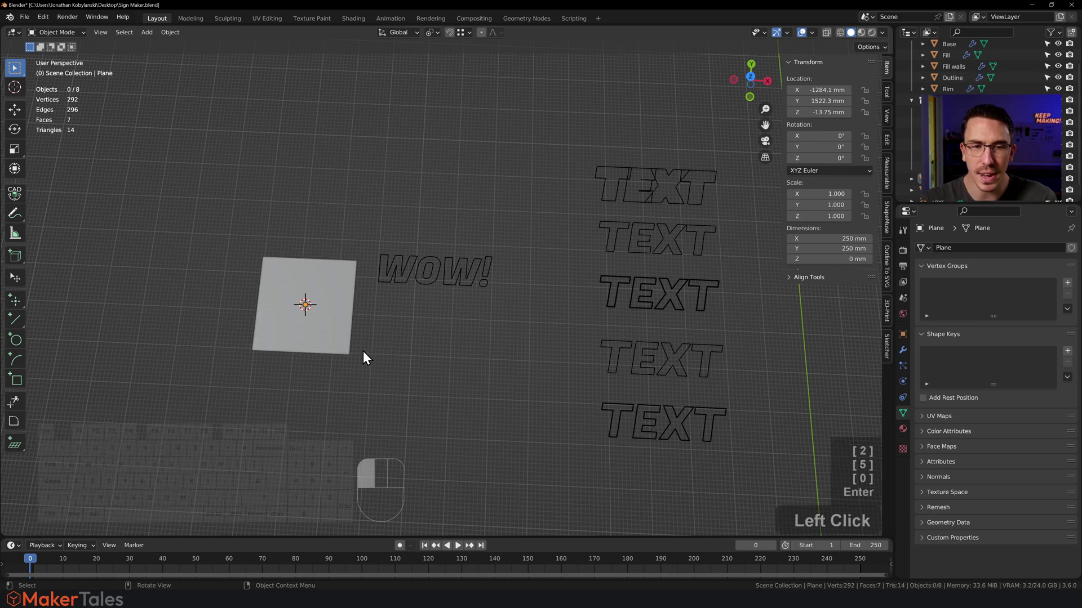
# Move the plane over the WOW! text to compare their sizes, set it back beside the text and delete it.
pyautogui.click(329, 340)
pyautogui.press('g')
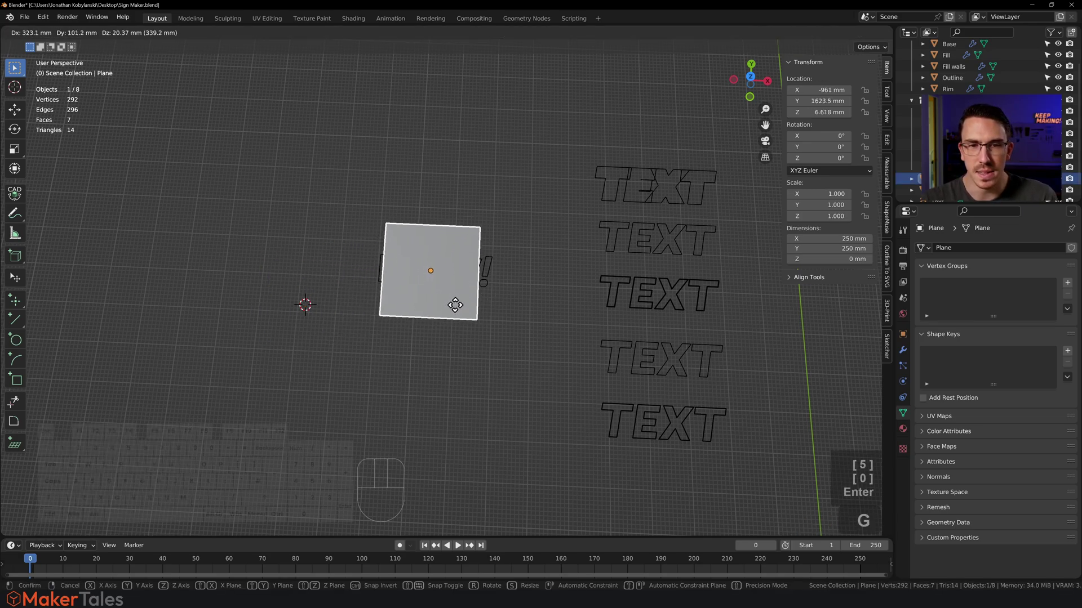
pyautogui.click(334, 332)
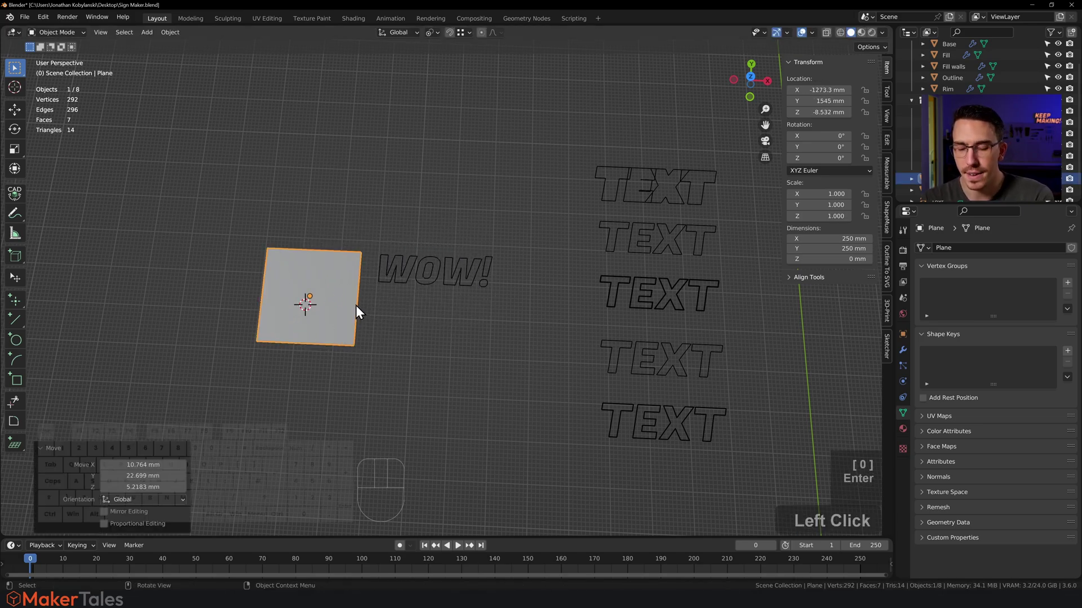
pyautogui.press('Delete')
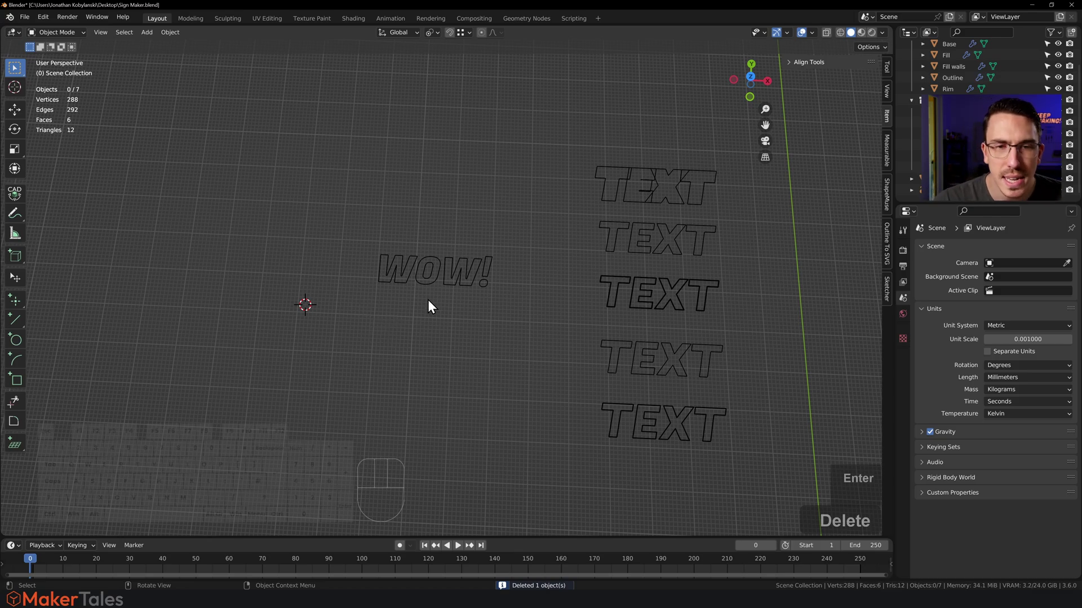
# Set the WOW! text object's font size to 169.
pyautogui.click(434, 268)
pyautogui.press('g')
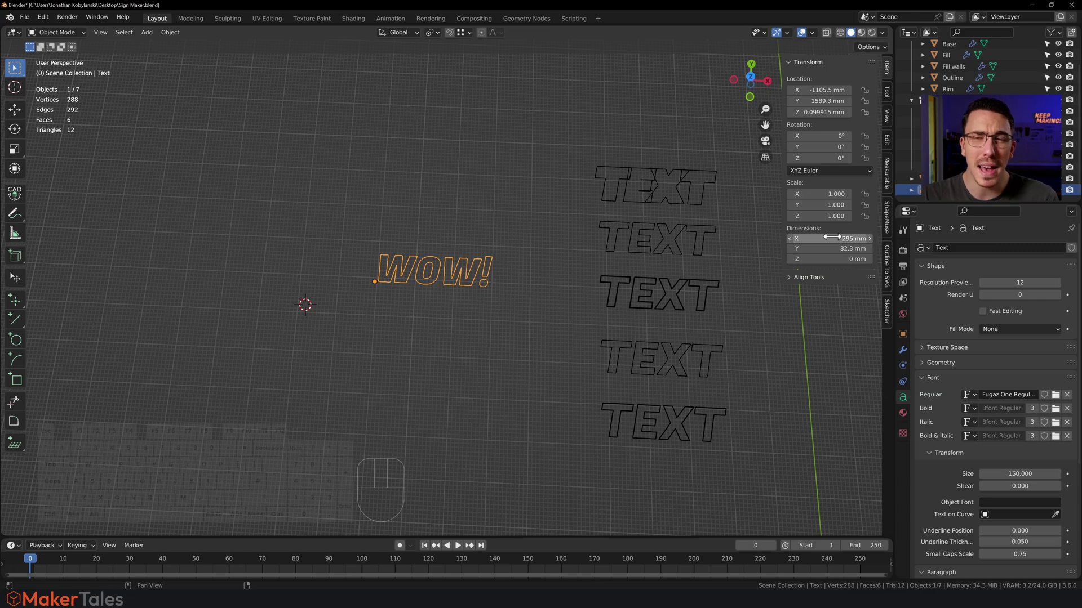
pyautogui.click(901, 399)
pyautogui.click(1003, 472)
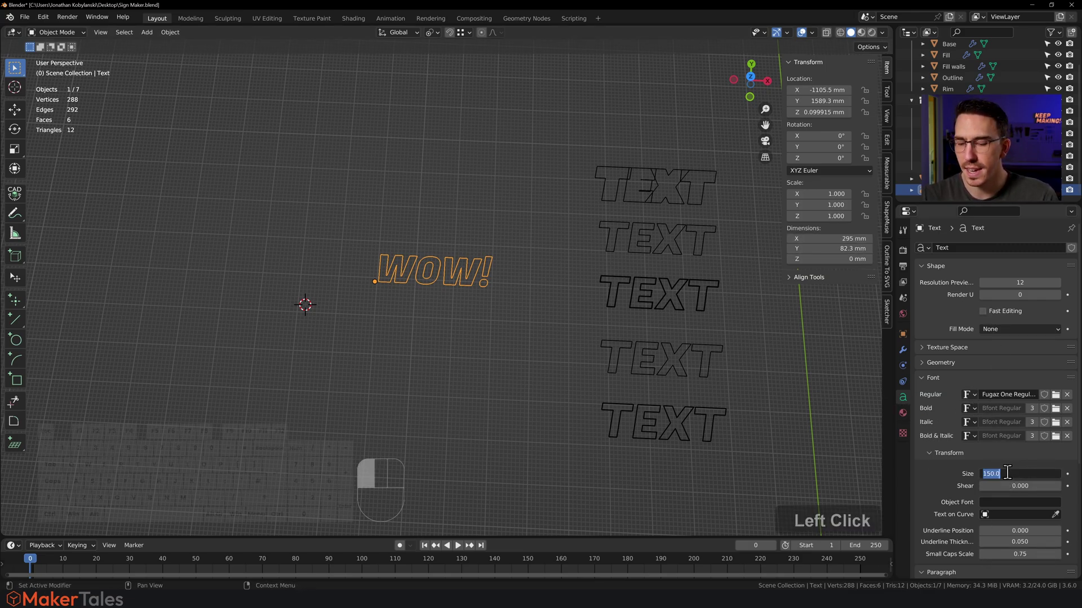
pyautogui.press('Delete')
pyautogui.write('169')
pyautogui.press('Return')
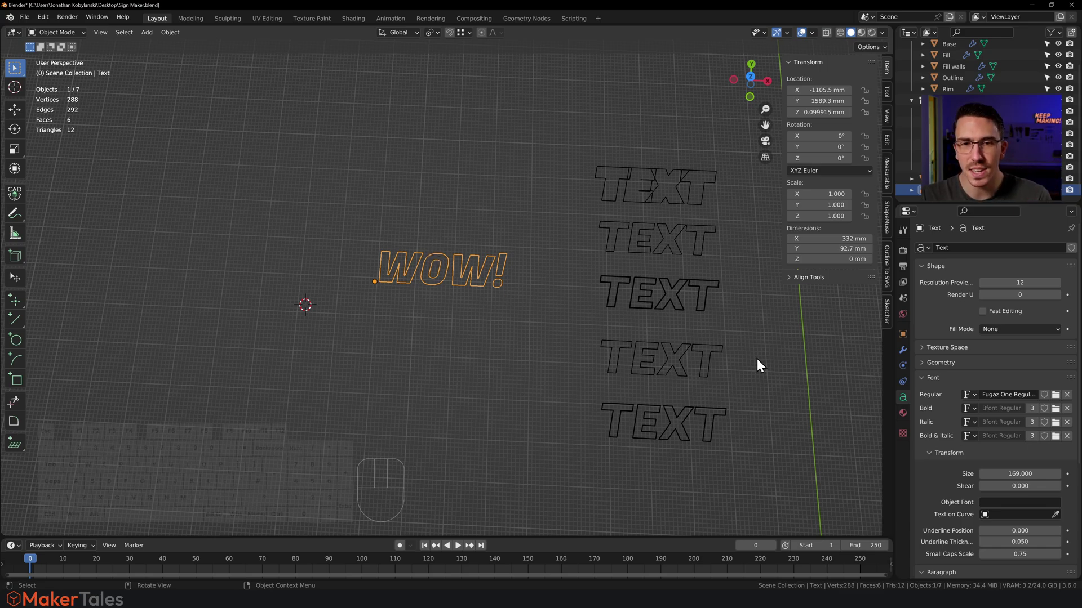
# Copy the entire wording of the WOW! text object.
pyautogui.click(441, 267)
pyautogui.press('Tab')
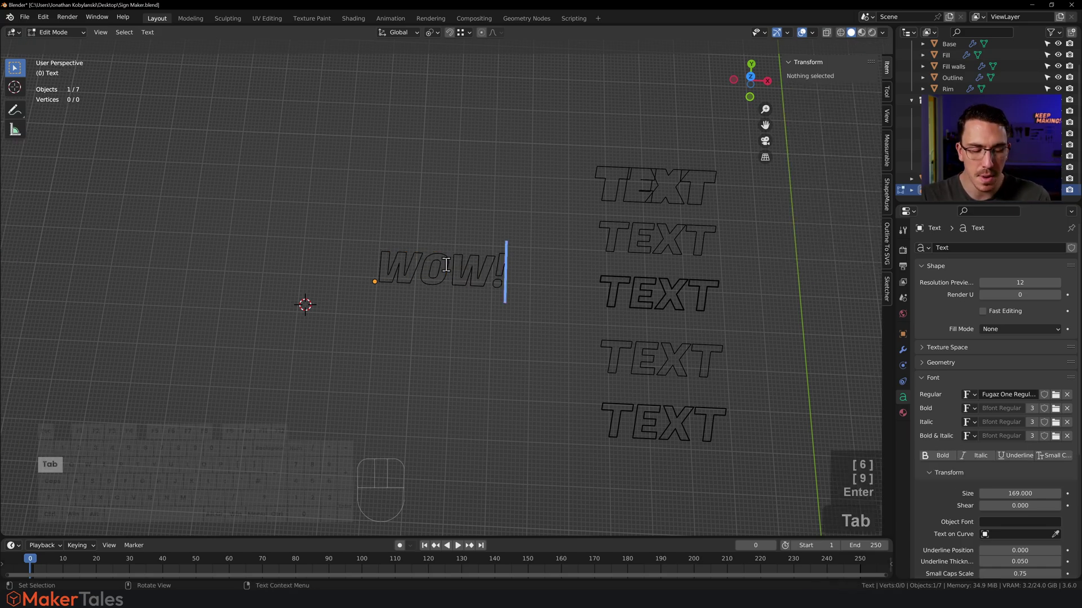
pyautogui.hotkey('ctrl', 'a')
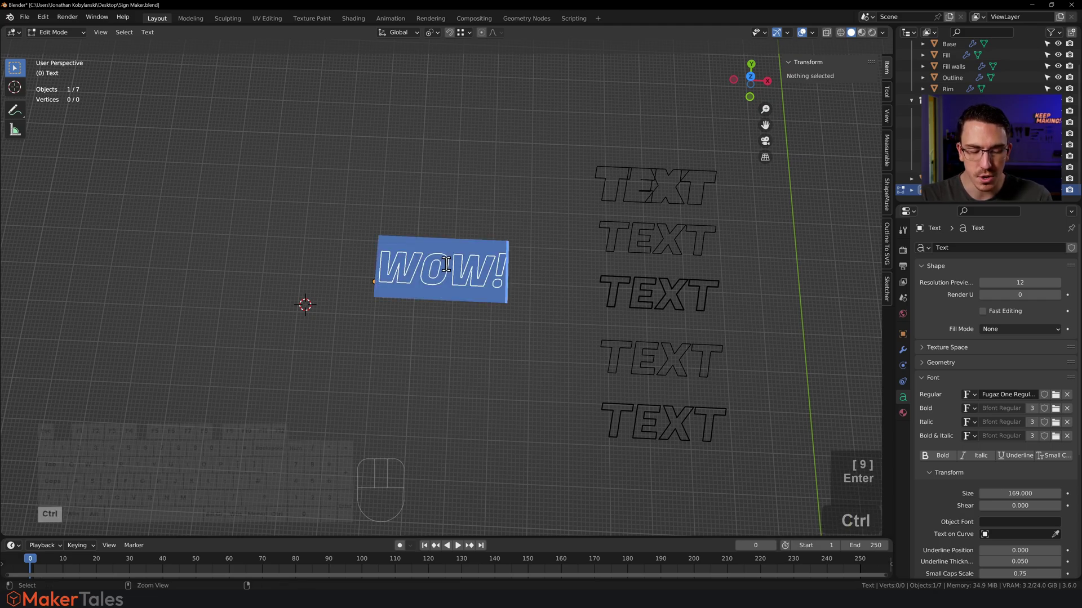
pyautogui.hotkey('ctrl', 'c')
pyautogui.press('Tab')
# Leave text editing and examine the five TEXT layer parts: Base, Outline, Rim, Fill and Fill walls.
pyautogui.keyDown('shift'); pyautogui.moveTo(604, 268); pyautogui.dragTo(475, 164, button='middle'); pyautogui.keyUp('shift')
pyautogui.keyDown('shift'); pyautogui.scroll(-1, 471, 242); pyautogui.keyUp('shift')
pyautogui.click(474, 213)
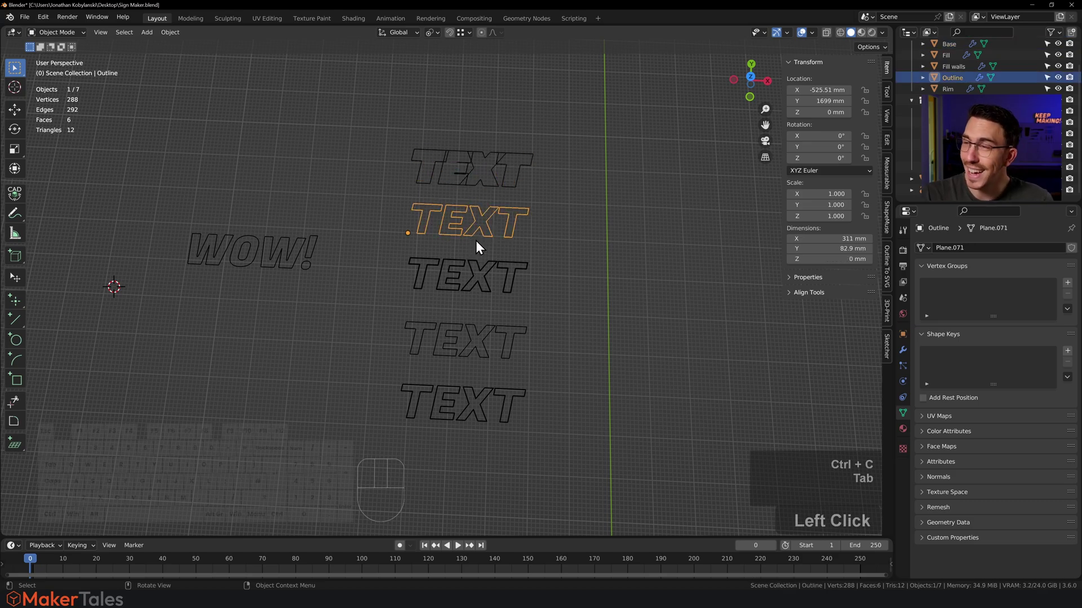
pyautogui.click(480, 169)
pyautogui.click(472, 165)
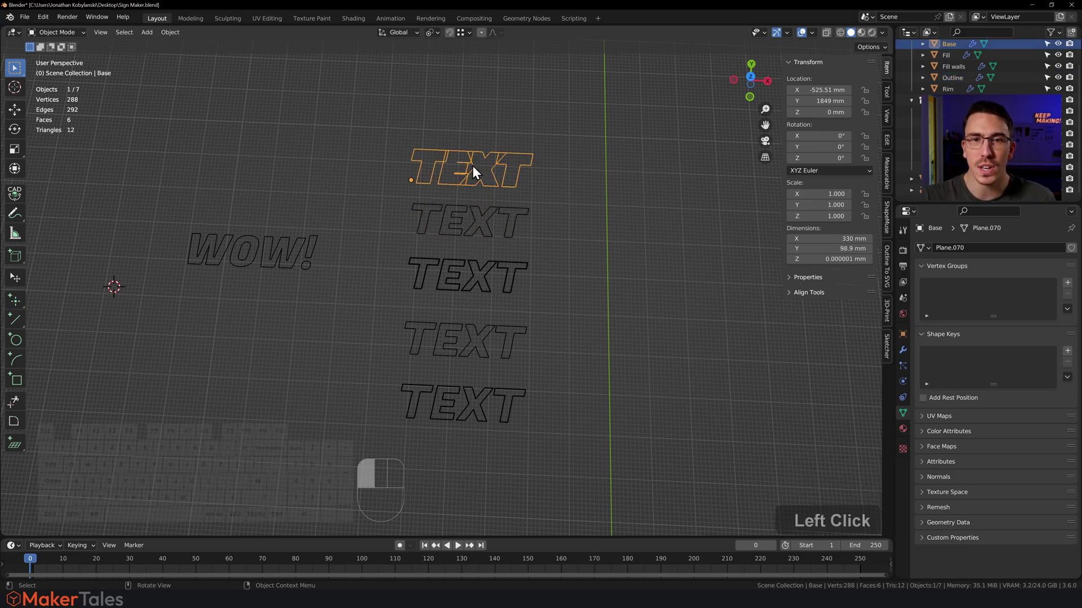
pyautogui.click(475, 218)
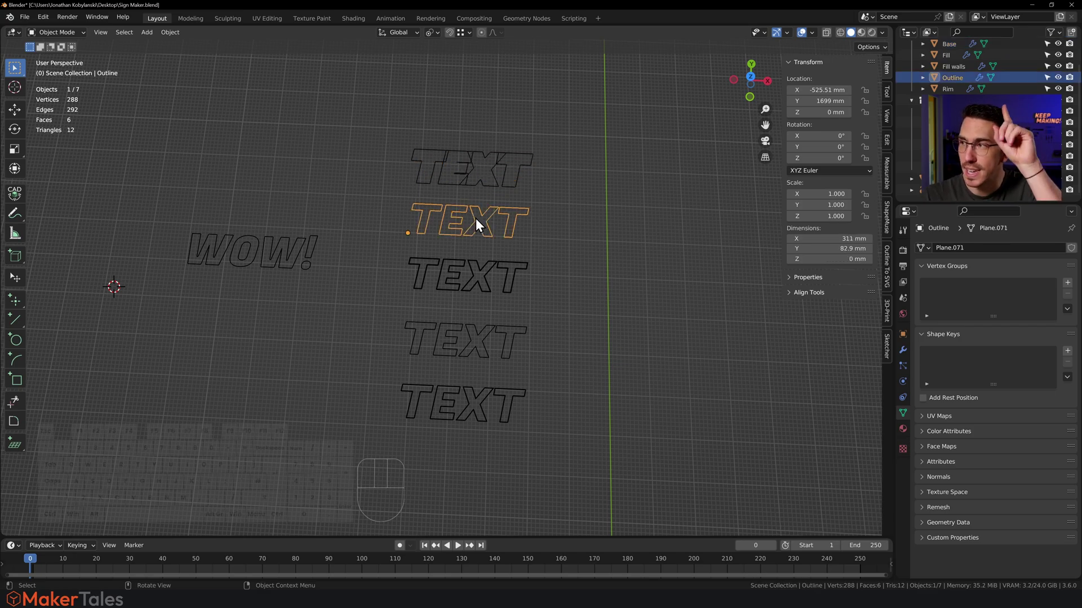
pyautogui.click(458, 265)
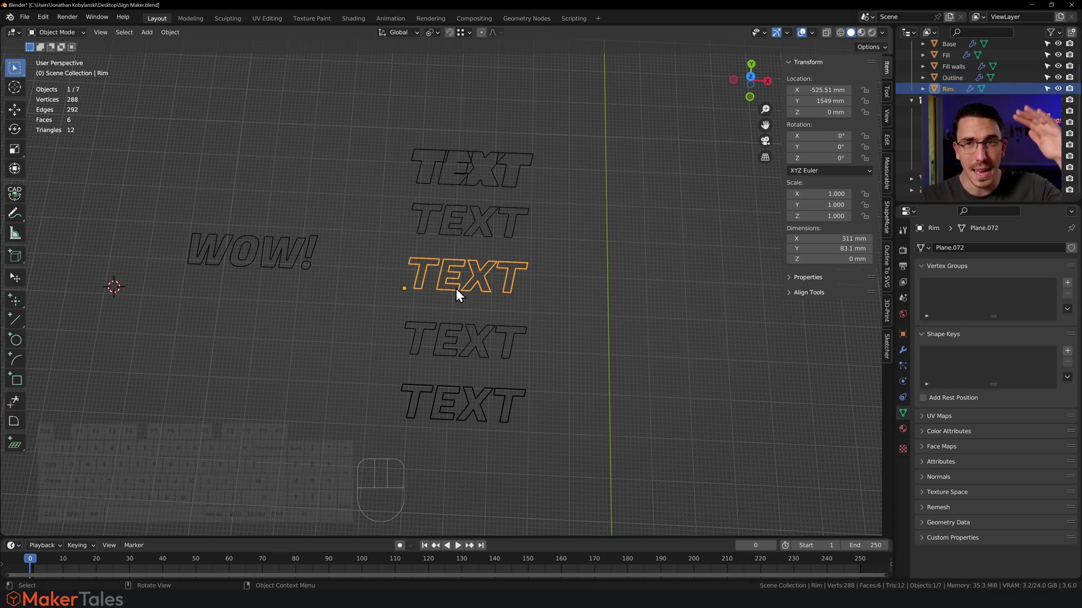
pyautogui.click(458, 324)
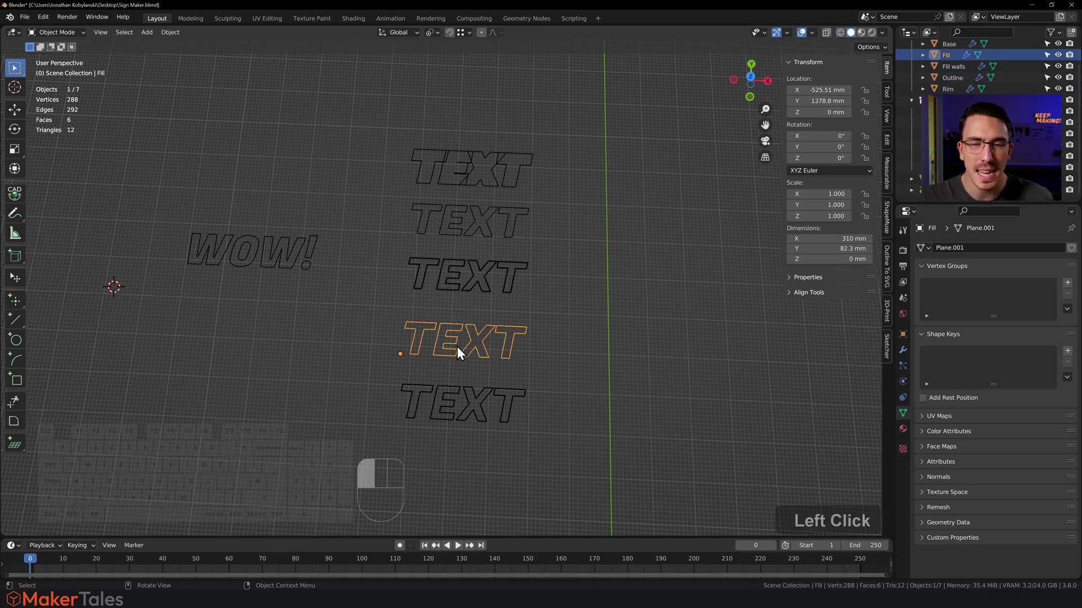
pyautogui.click(452, 406)
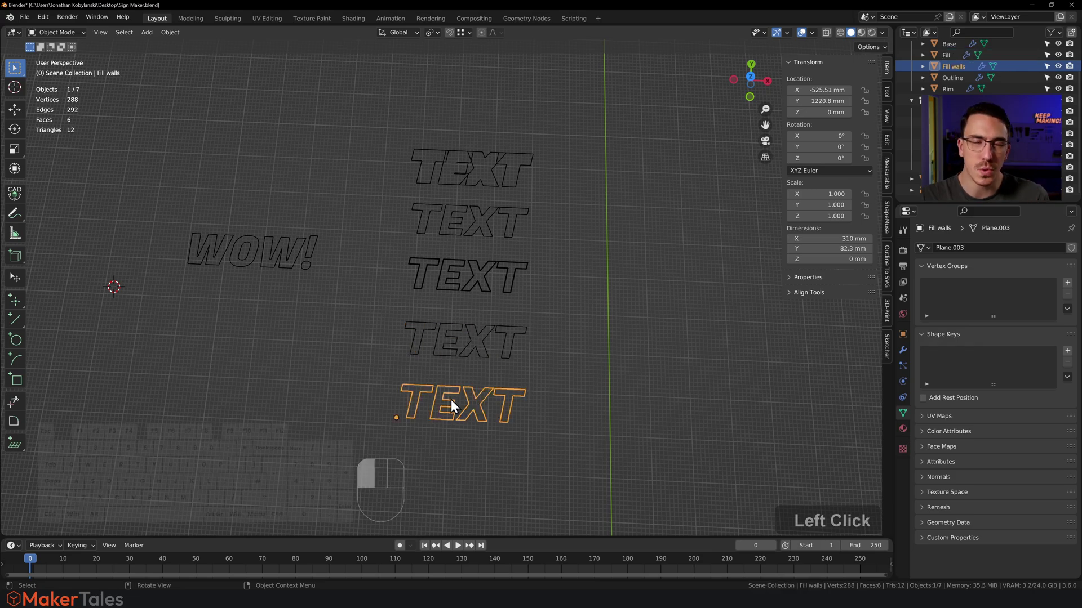
pyautogui.click(570, 318)
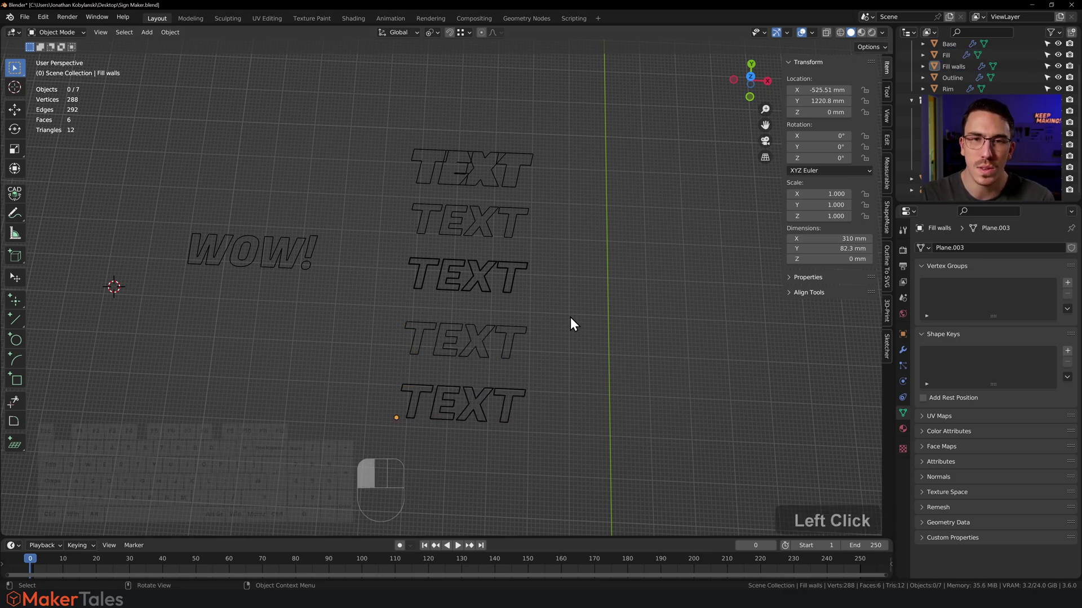
# Replace the String value with the copied WOW! wording in the Base and Outline parts' geometry nodes modifiers.
pyautogui.click(497, 172)
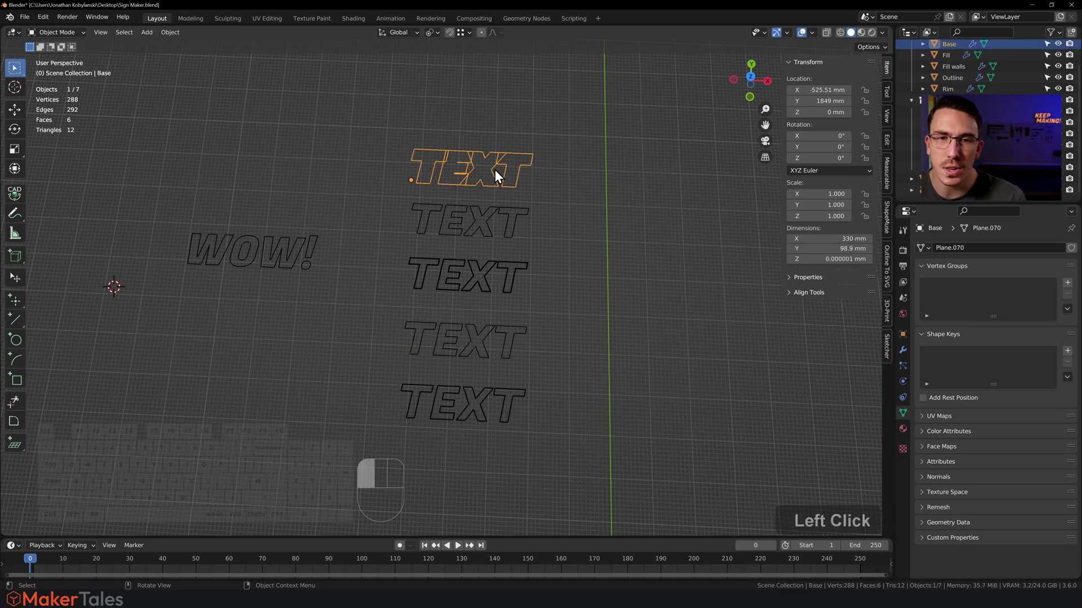
pyautogui.click(901, 349)
pyautogui.click(1007, 321)
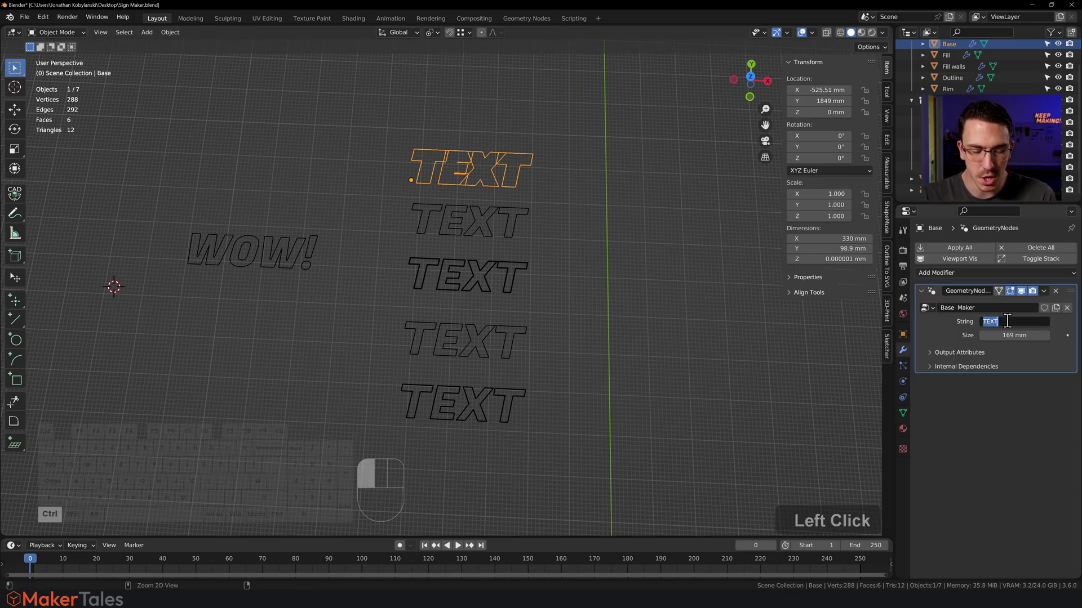
pyautogui.hotkey('ctrl', 'v')
pyautogui.click(457, 222)
pyautogui.click(457, 227)
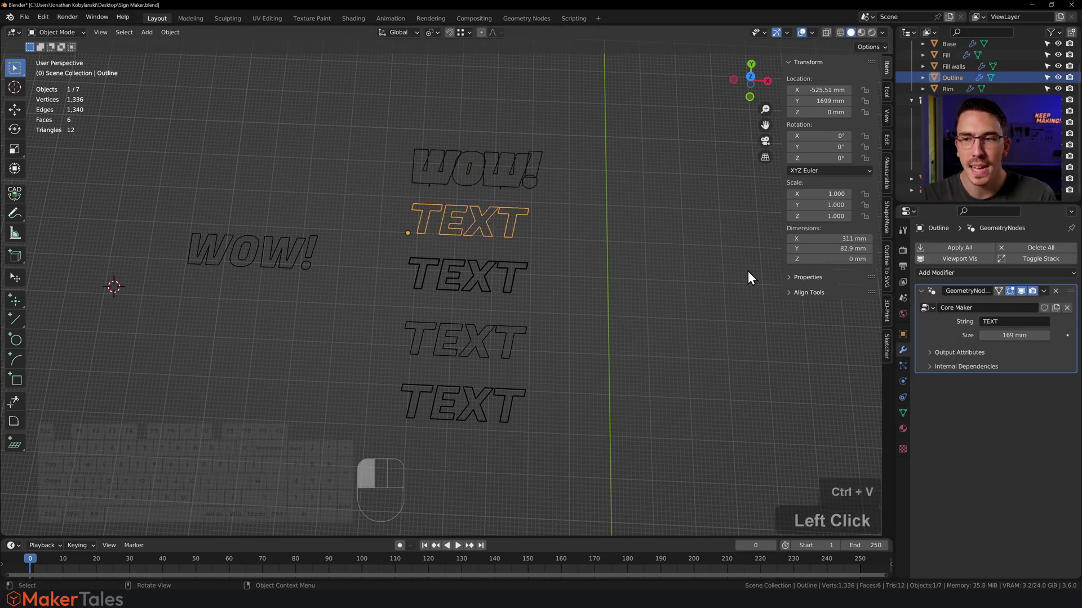
pyautogui.click(1006, 321)
pyautogui.hotkey('ctrl', 'v')
pyautogui.click(461, 276)
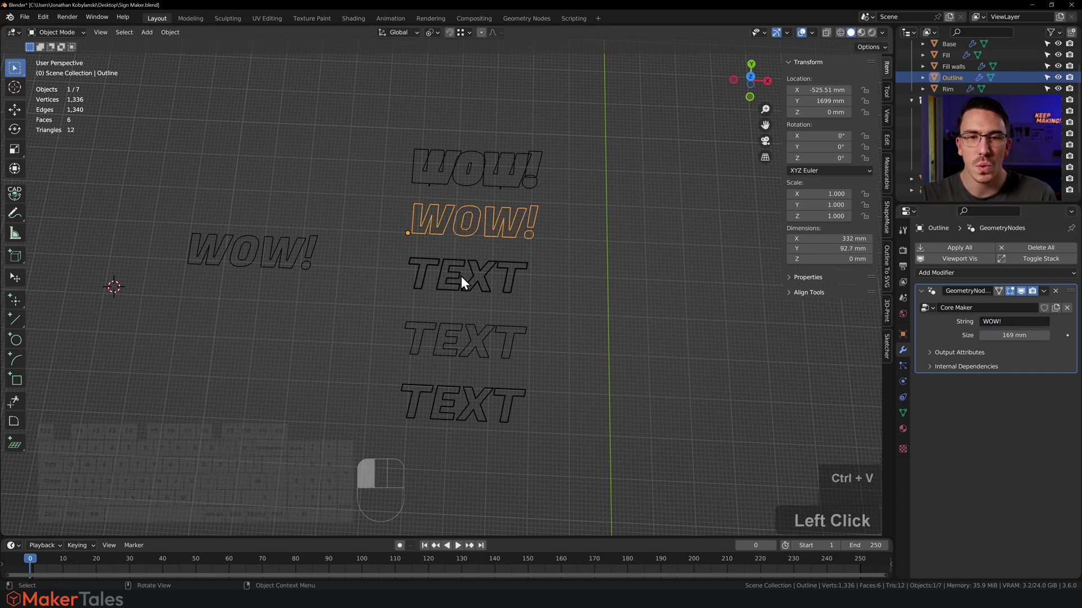
# Replace the String value with the copied WOW! wording in the Rim and Fill parts' geometry nodes modifiers.
pyautogui.click(460, 276)
pyautogui.click(1024, 322)
pyautogui.hotkey('ctrl', 'v')
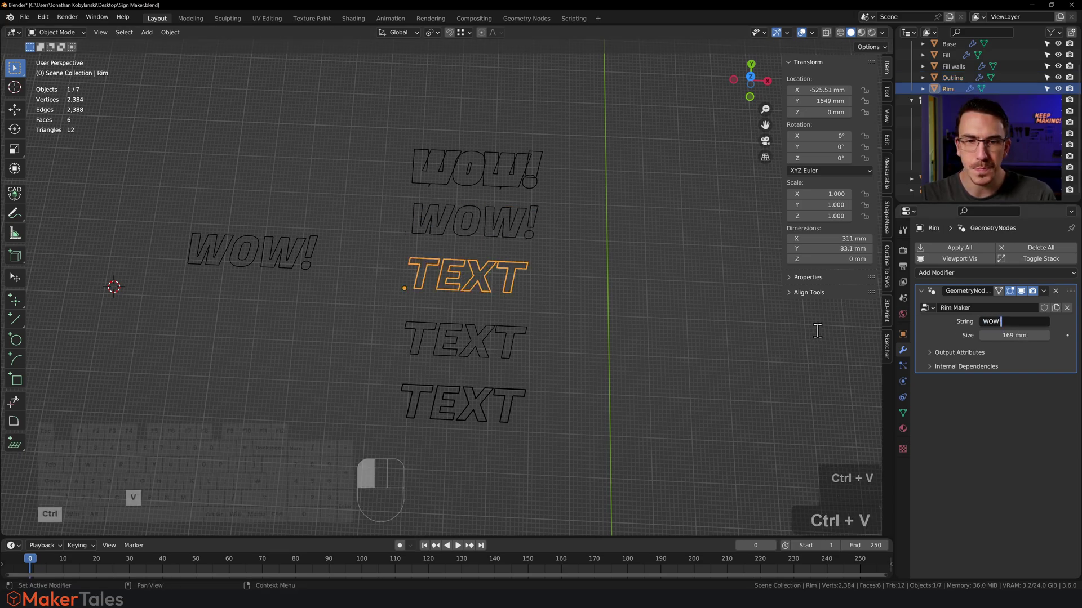
pyautogui.click(499, 338)
pyautogui.click(499, 338)
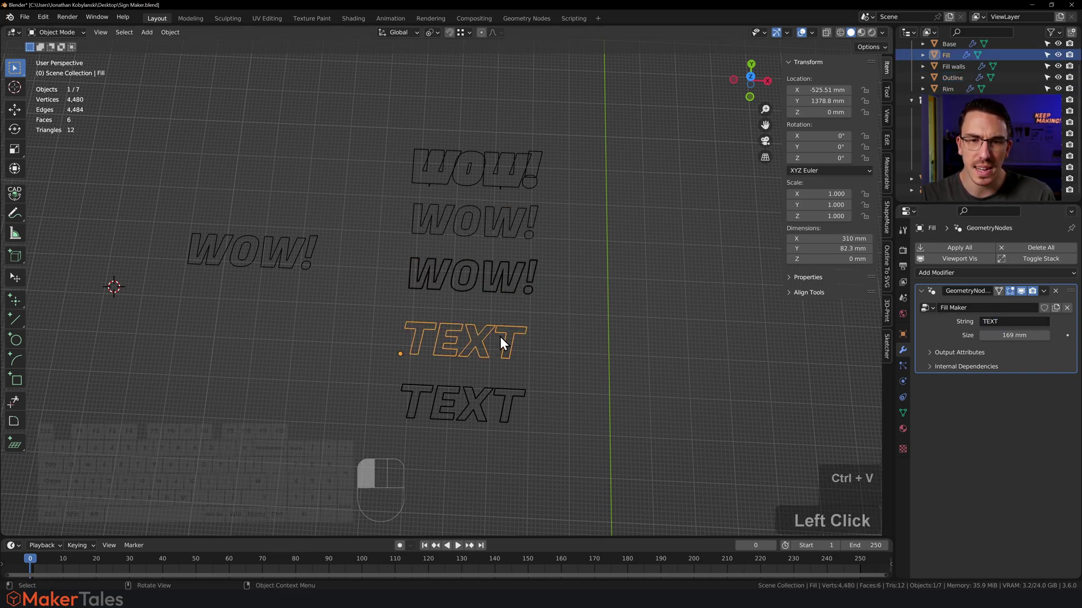
pyautogui.click(982, 319)
pyautogui.hotkey('ctrl', 'v')
pyautogui.click(459, 397)
# Replace the Fill walls part's String value with the copied WOW! wording.
pyautogui.click(460, 397)
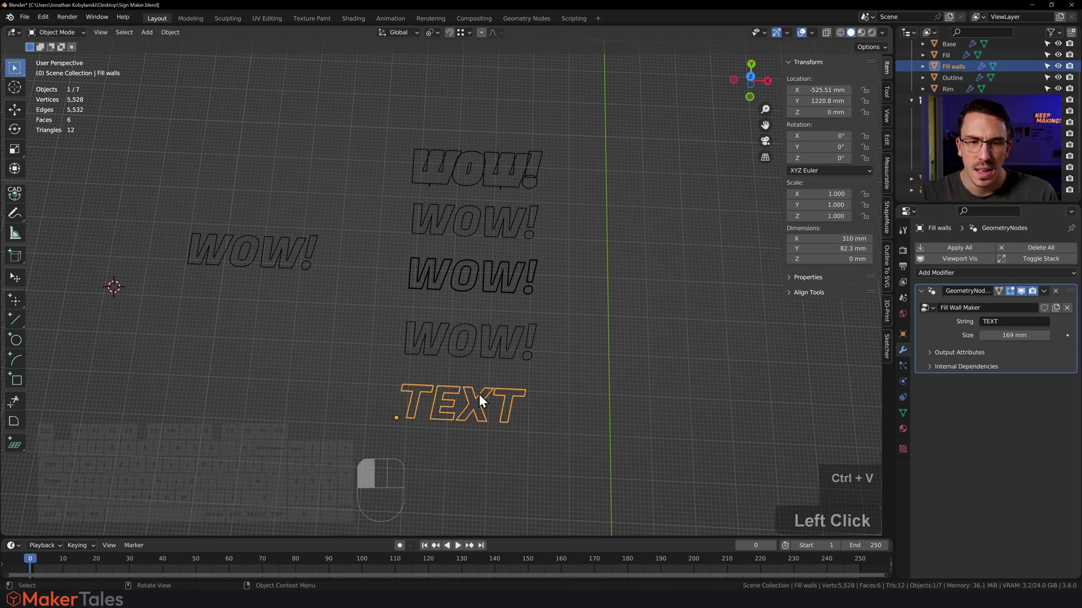
pyautogui.click(983, 321)
pyautogui.hotkey('ctrl', 'v')
pyautogui.click(677, 381)
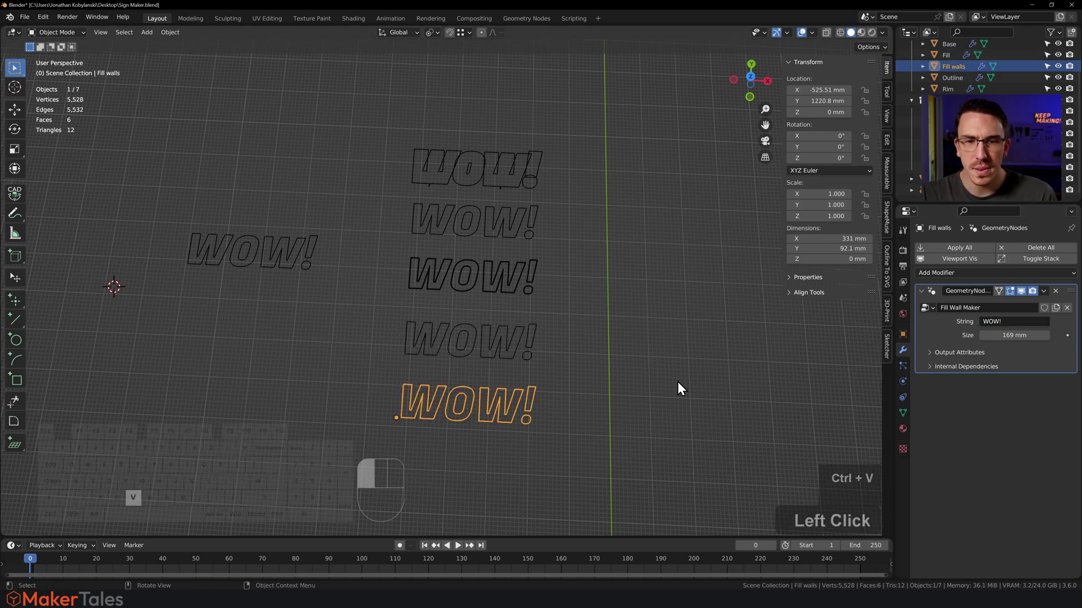
# Search the add-on preferences for "MODI" to check that Modifier Tools is enabled, and close the preferences.
pyautogui.scroll(-2, 627, 309)
pyautogui.press('KP_7')
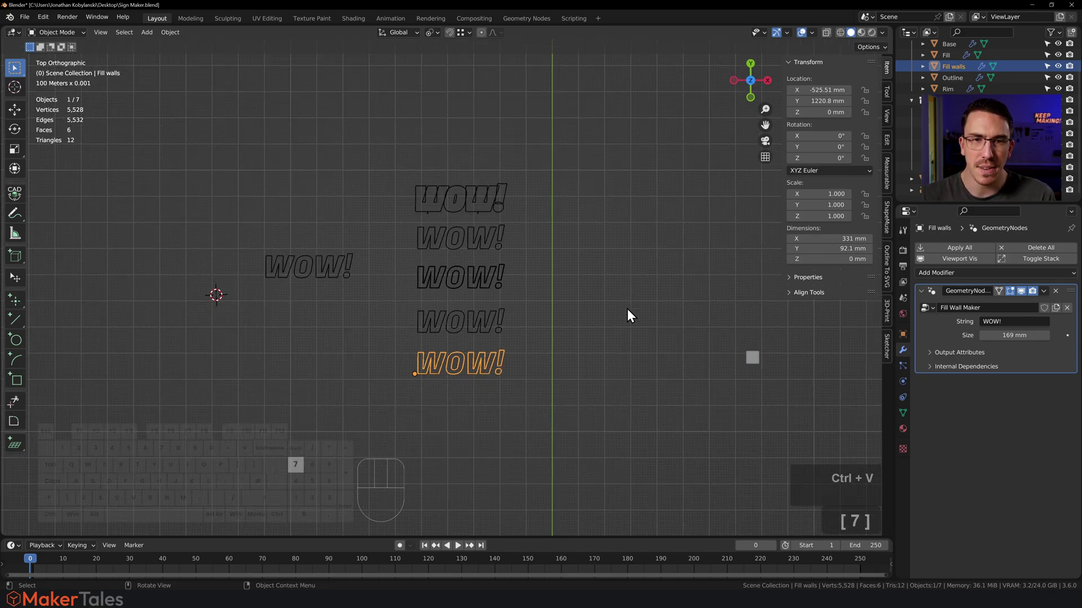
pyautogui.scroll(1, 586, 243)
pyautogui.keyDown('shift'); pyautogui.moveTo(597, 238); pyautogui.dragTo(509, 253, button='middle'); pyautogui.keyUp('shift')
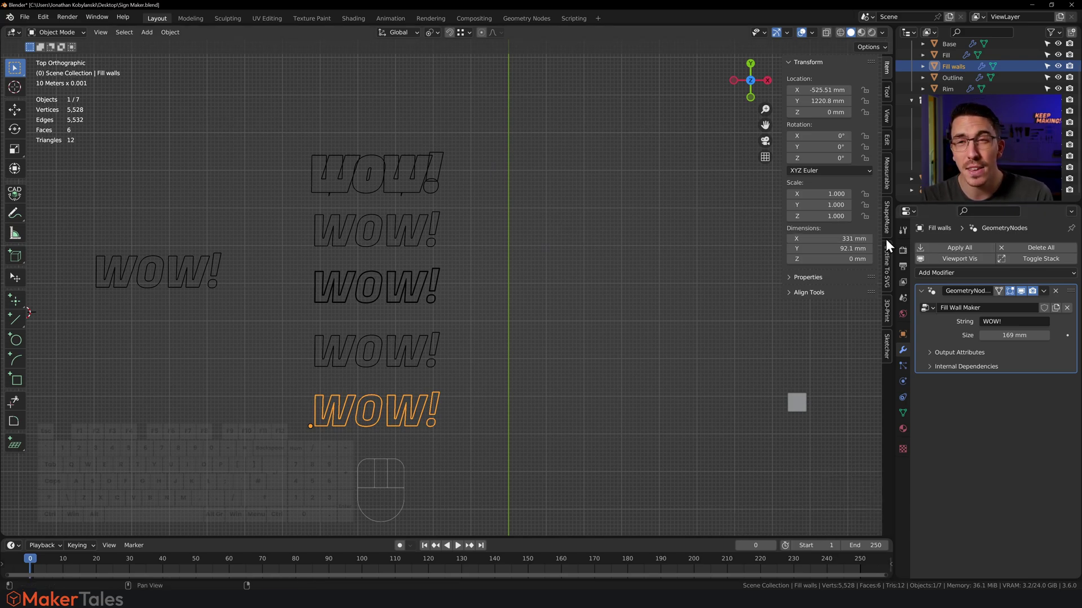
pyautogui.click(39, 21)
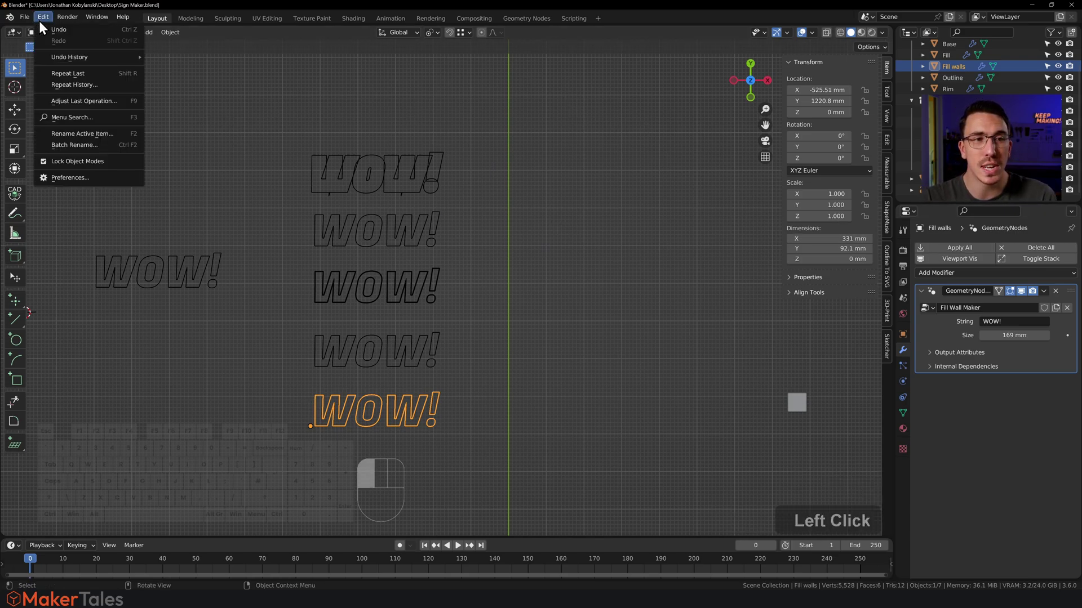
pyautogui.click(59, 179)
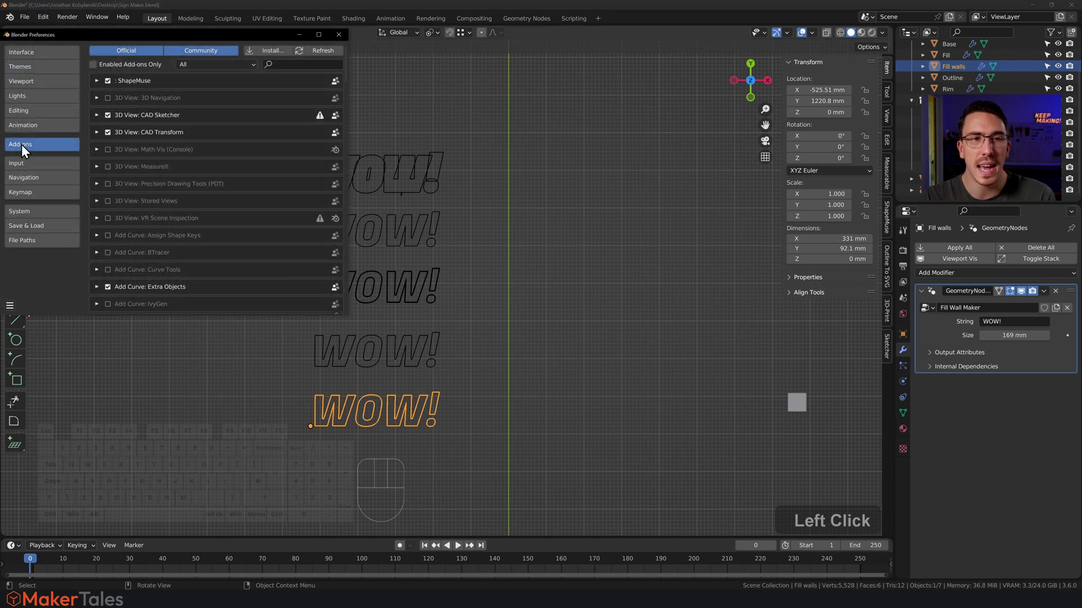
pyautogui.click(291, 66)
pyautogui.write('MODI')
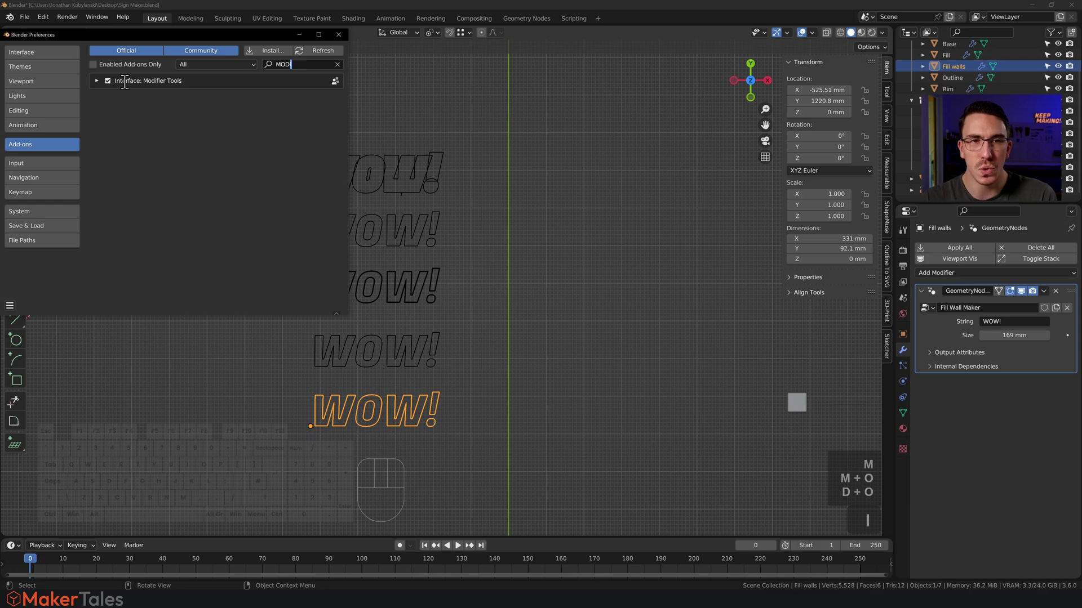
pyautogui.click(338, 35)
# Duplicate the five WOW! layer parts about 514 mm along X and delete the copies.
pyautogui.moveTo(498, 118); pyautogui.dragTo(307, 437)
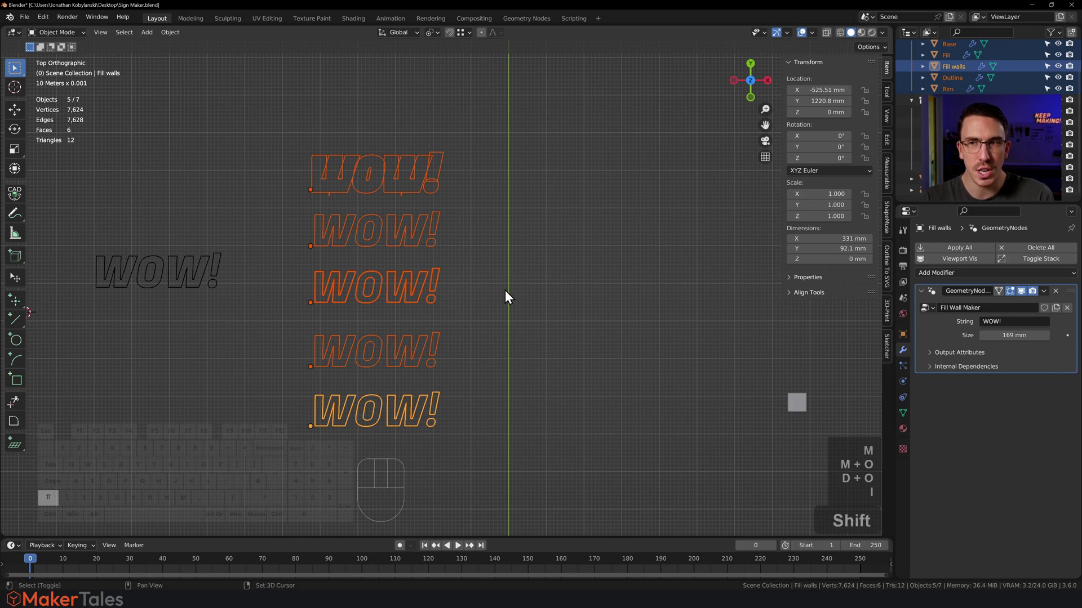
pyautogui.hotkey('shift', 'd')
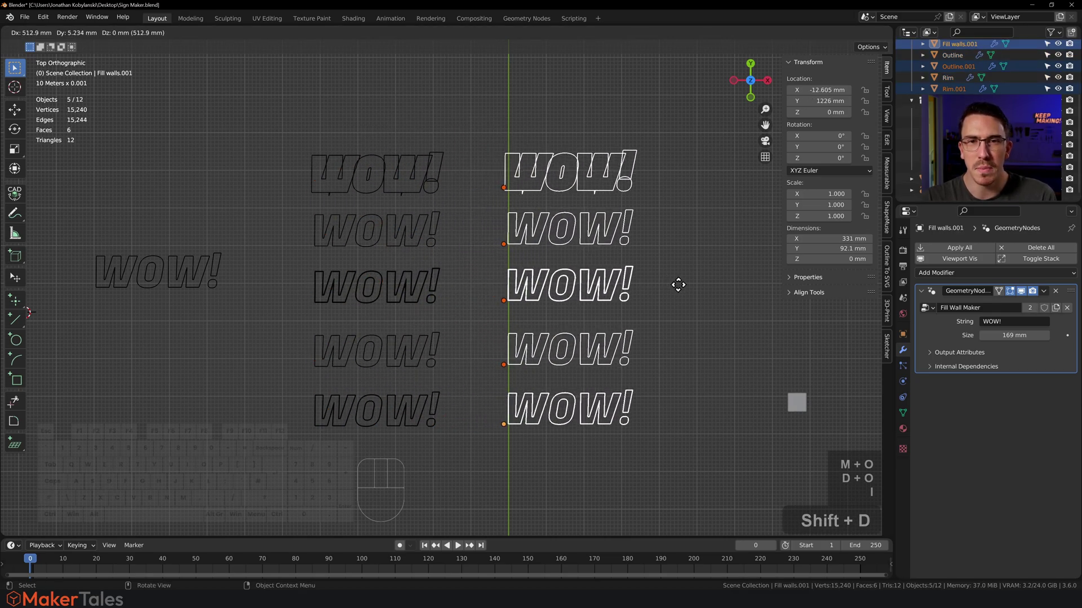
pyautogui.click(679, 285)
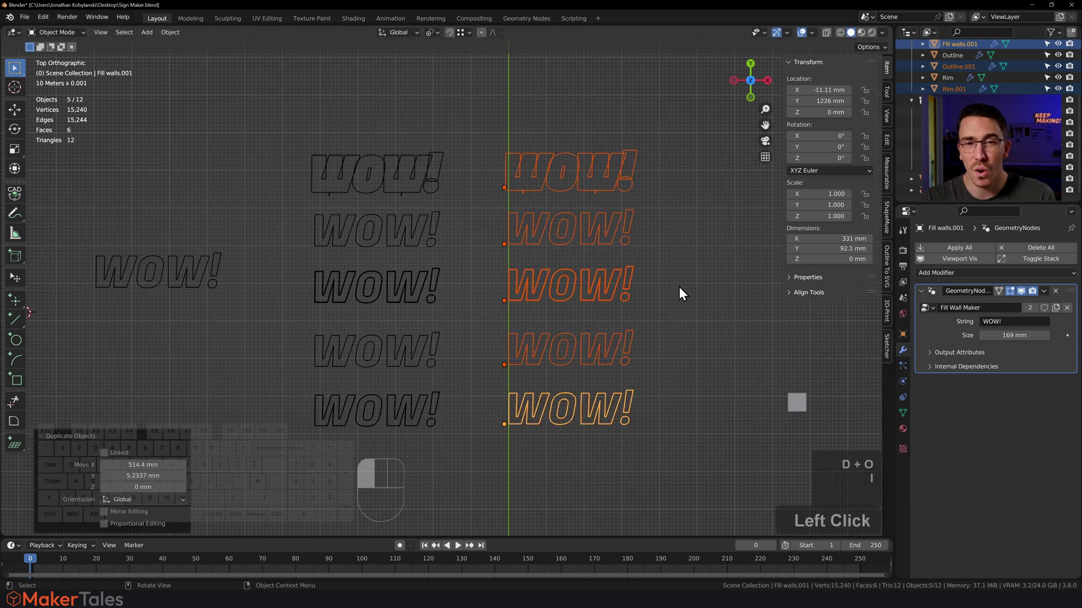
pyautogui.press('Delete')
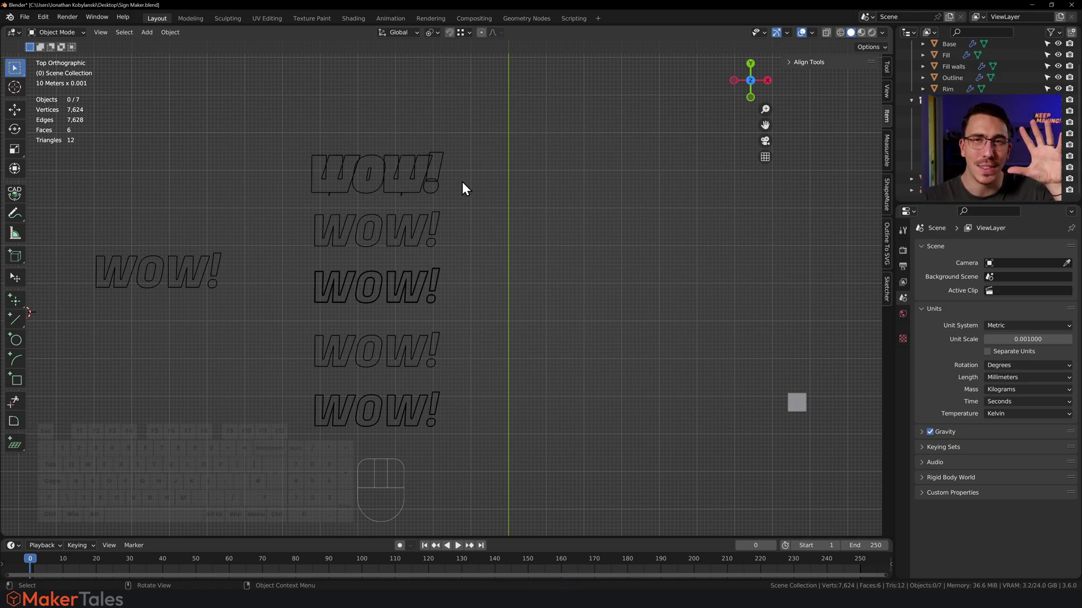
# Apply all modifiers on the five WOW! layer parts at once, with Base as the active object.
pyautogui.moveTo(465, 133); pyautogui.dragTo(290, 452)
pyautogui.keyDown('shift'); pyautogui.click(401, 179); pyautogui.keyUp('shift')
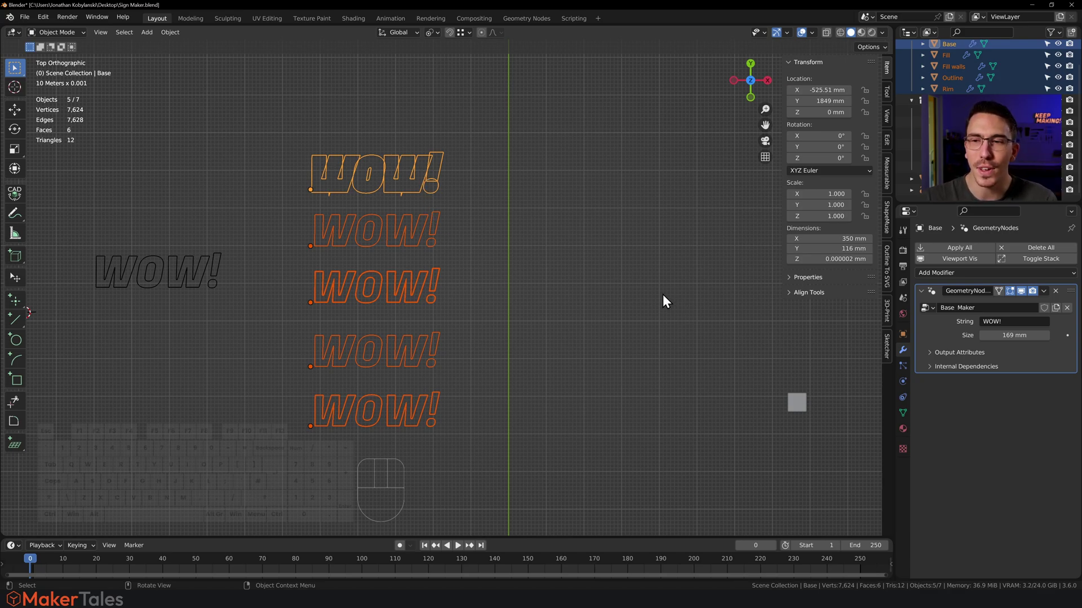
pyautogui.click(965, 248)
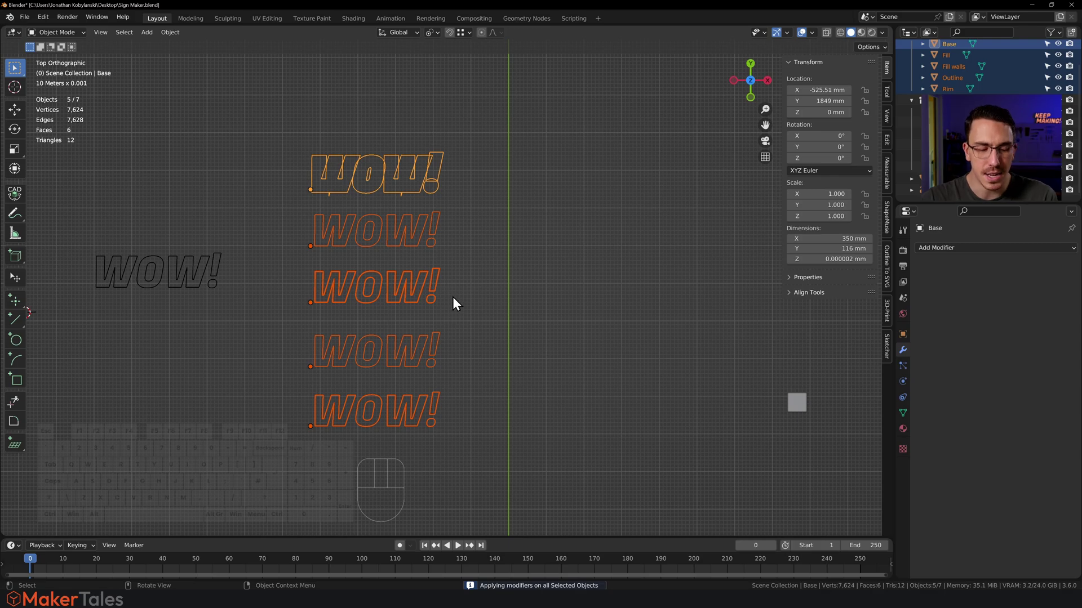
pyautogui.press('alt')
pyautogui.hotkey('alt', '3')
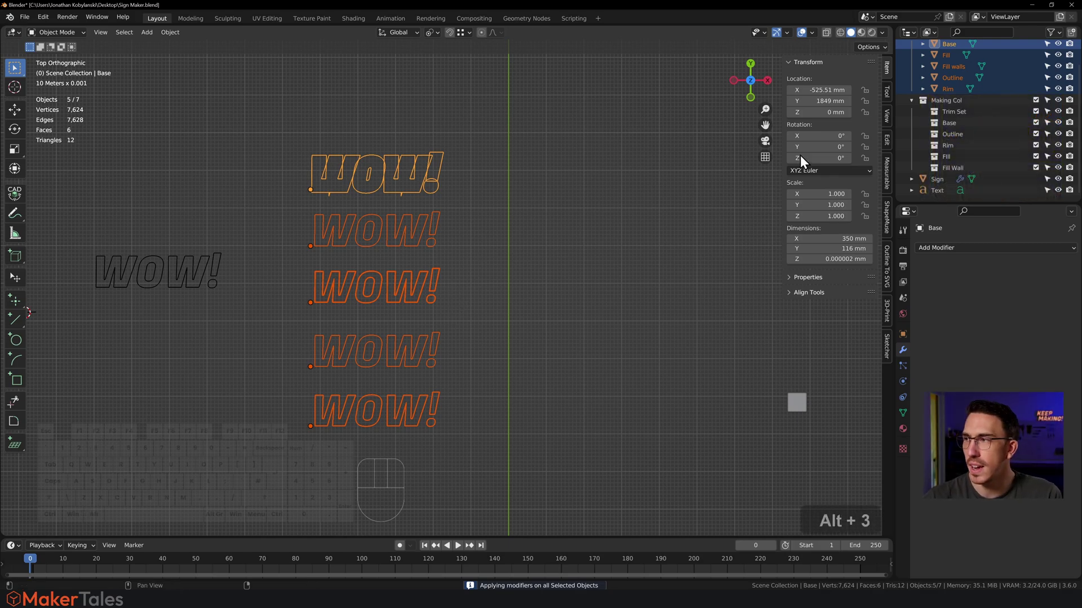
pyautogui.scroll(2, 958, 79)
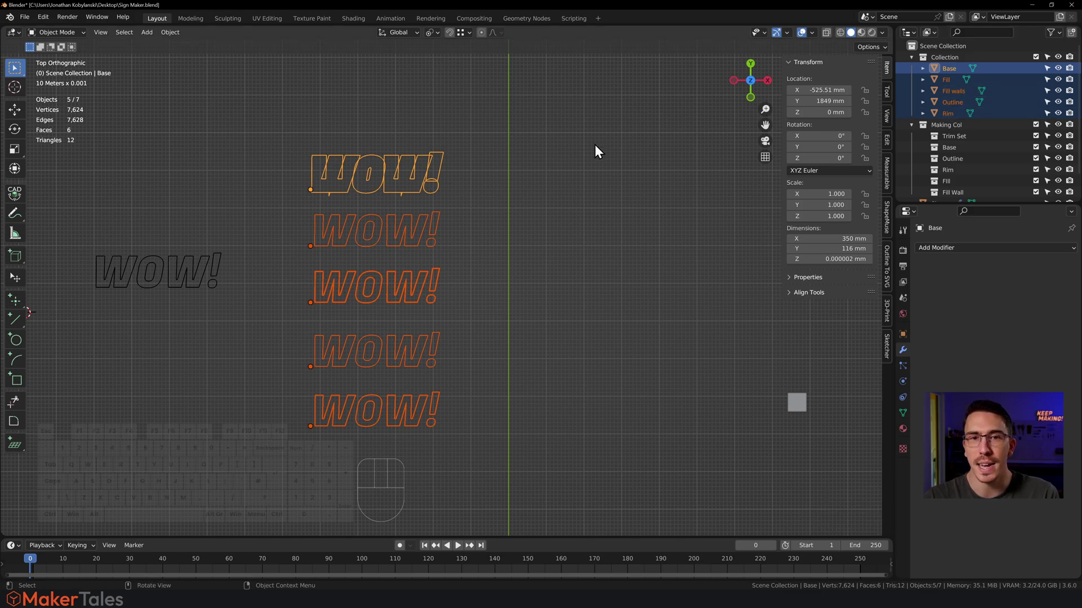
# Separate the meshes of all five WOW! layer parts by loose parts and return to Object Mode.
pyautogui.click(518, 158)
pyautogui.keyDown('shift'); pyautogui.moveTo(434, 176); pyautogui.dragTo(468, 220, button='middle'); pyautogui.keyUp('shift')
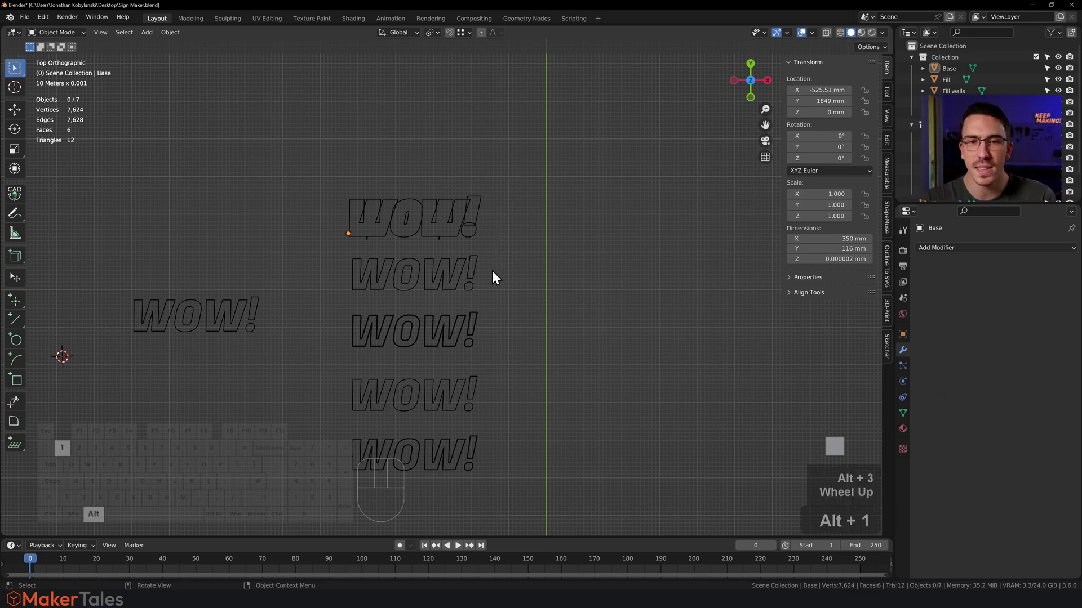
pyautogui.keyDown('shift'); pyautogui.moveTo(459, 326); pyautogui.dragTo(457, 250, button='middle'); pyautogui.keyUp('shift')
pyautogui.moveTo(501, 118); pyautogui.dragTo(355, 420)
pyautogui.press('Tab')
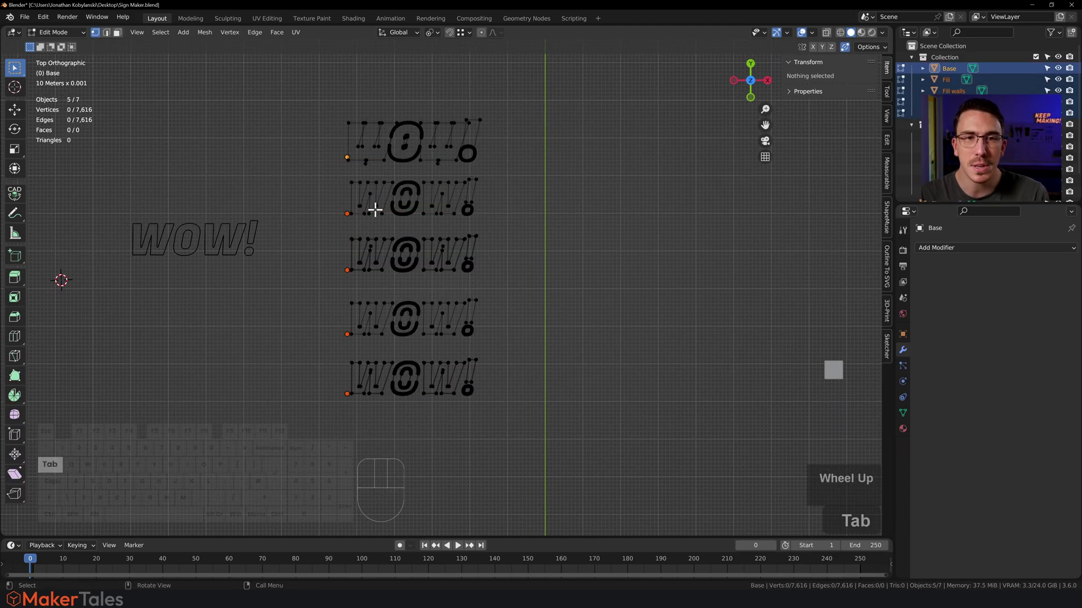
pyautogui.hotkey('alt', '1')
pyautogui.press('p')
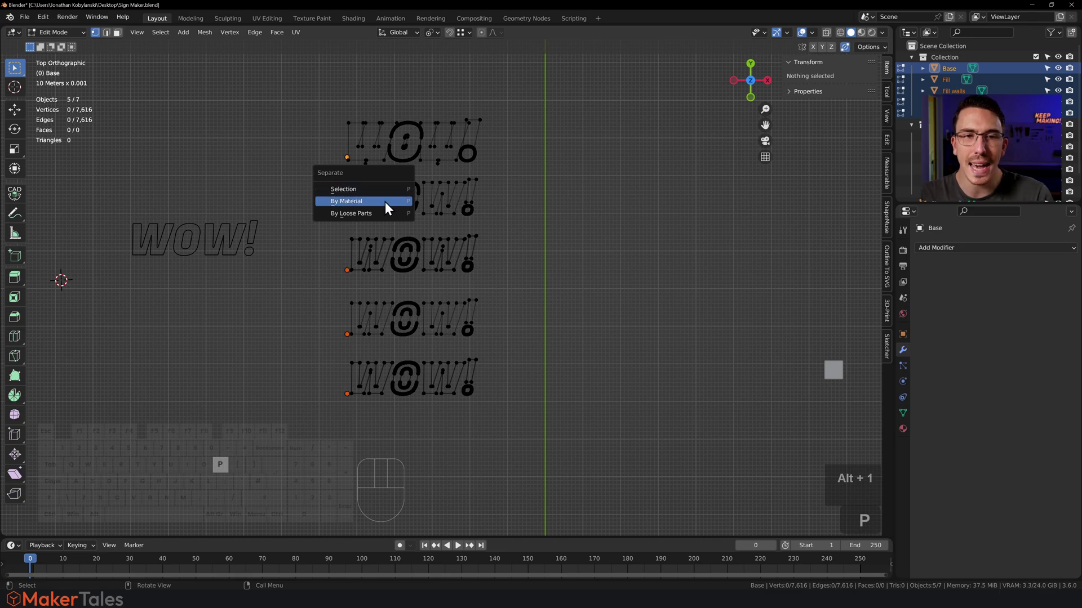
pyautogui.click(376, 216)
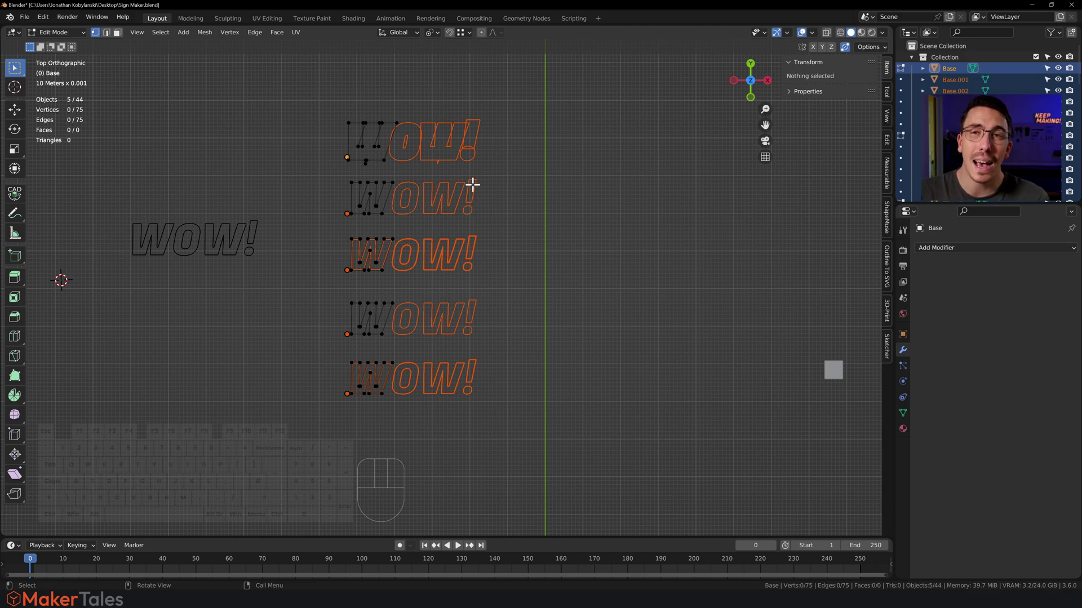
pyautogui.press('Tab')
pyautogui.press('p')
pyautogui.click(533, 103)
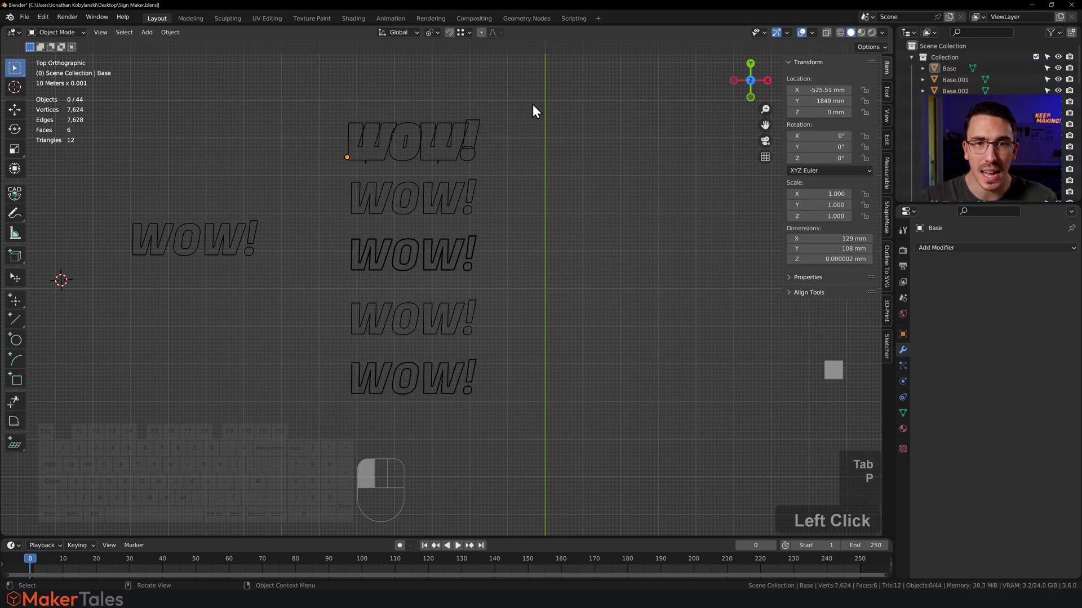
# Enter Edit Mode on all five WOW! layer parts and check that Auto Merge and Split Edges & Faces are enabled.
pyautogui.moveTo(525, 95); pyautogui.dragTo(356, 432)
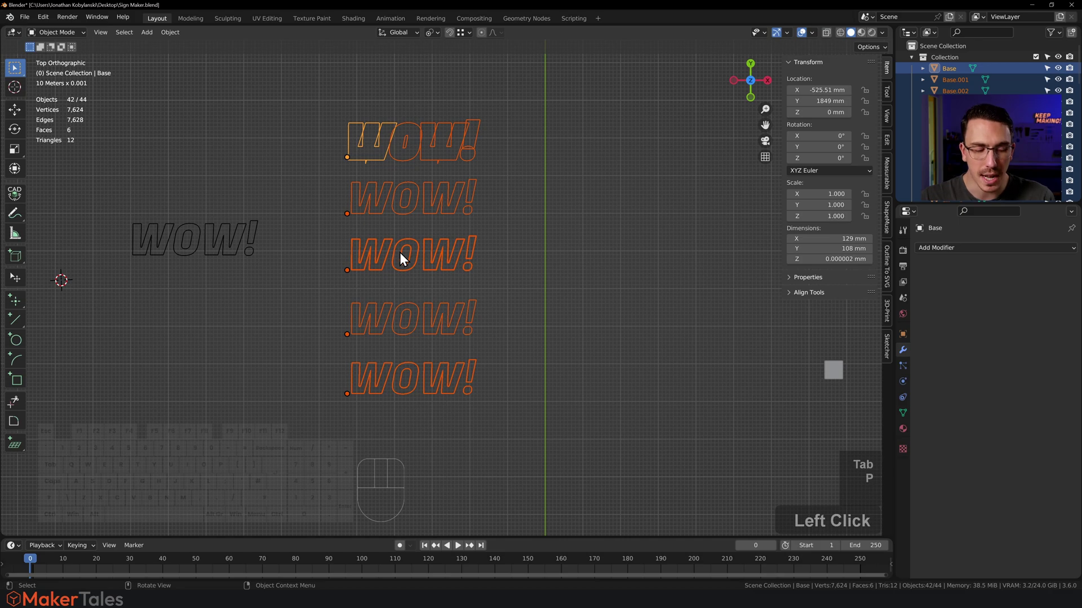
pyautogui.press('Tab')
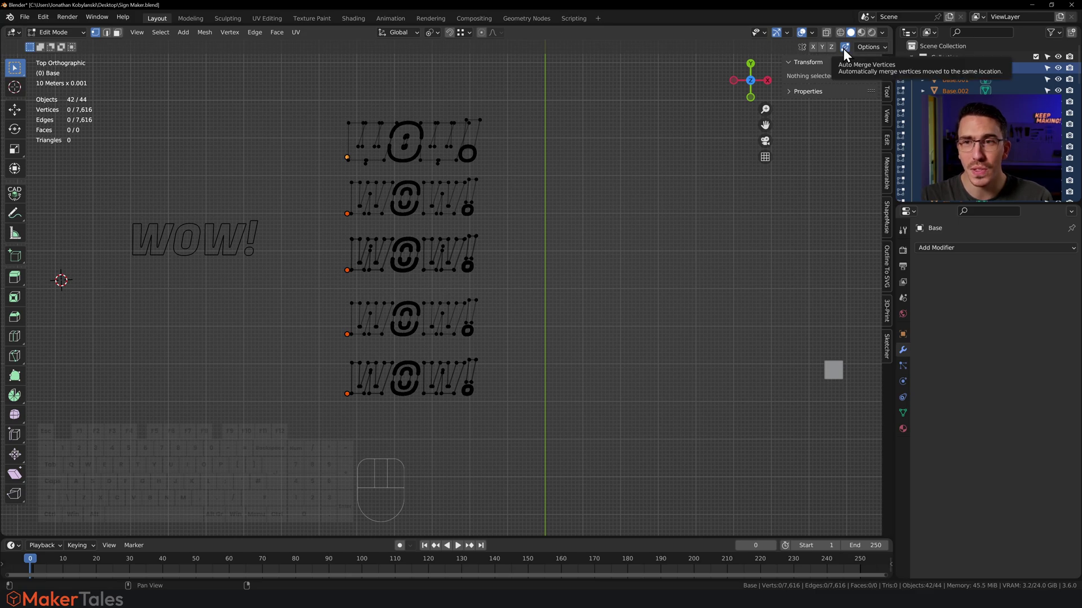
pyautogui.click(884, 47)
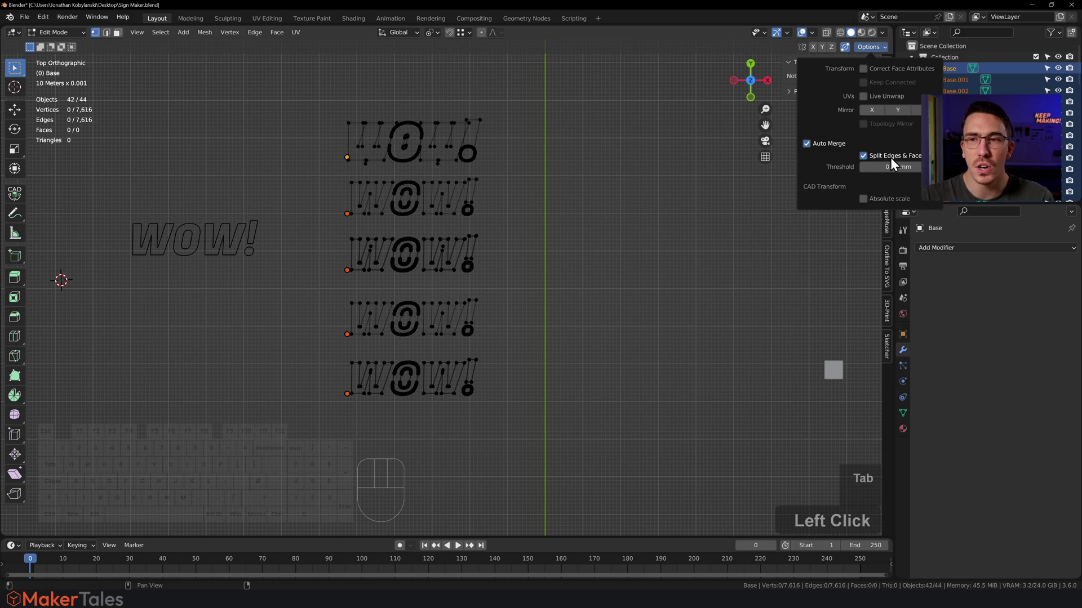
pyautogui.click(526, 119)
# Move all vertices of the five WOW! layer parts 200 mm up along Z.
pyautogui.press('a')
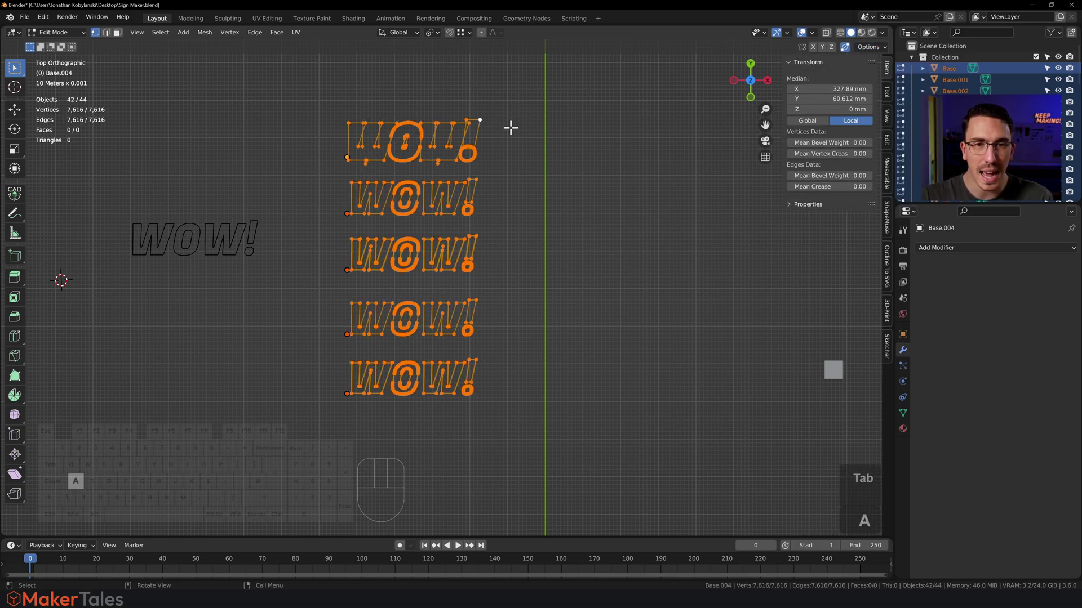
pyautogui.moveTo(509, 126); pyautogui.dragTo(495, 157, button='middle')
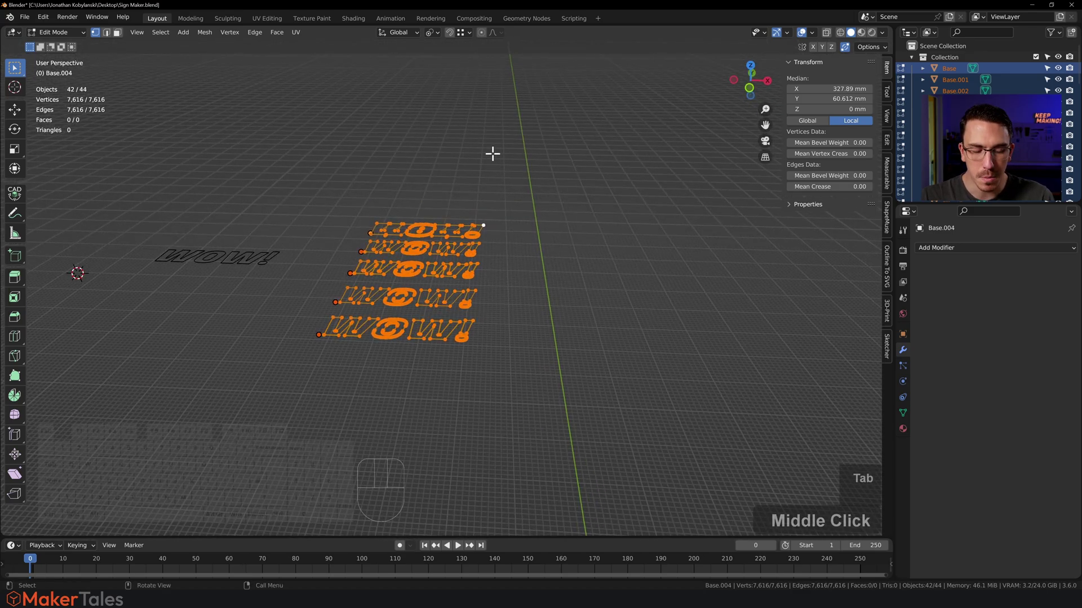
pyautogui.press('g')
pyautogui.press('z')
pyautogui.press('2')
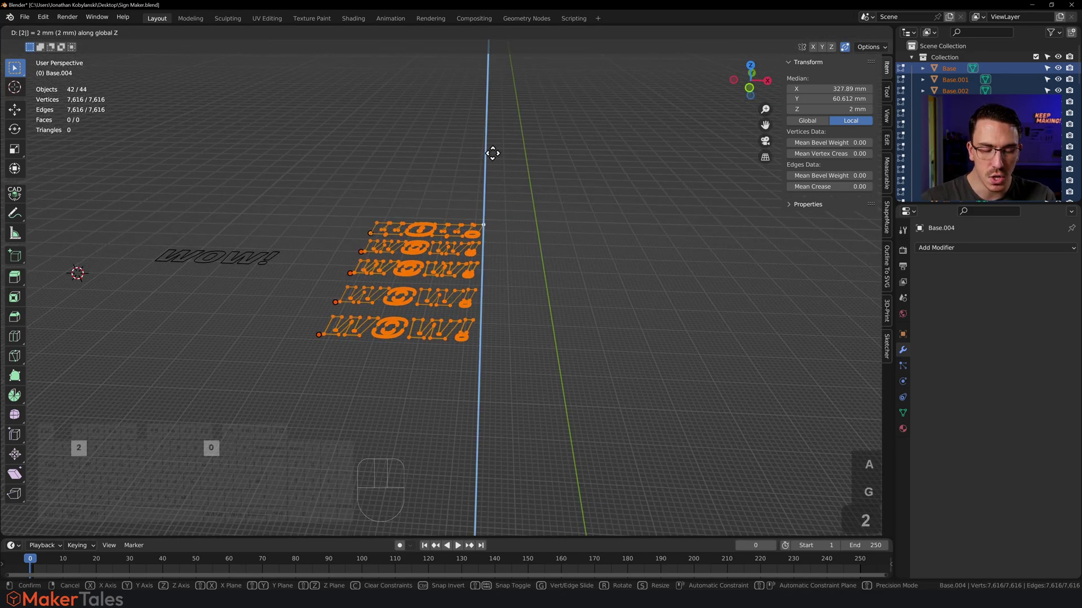
pyautogui.press('0')
pyautogui.press('Return')
pyautogui.moveTo(497, 154); pyautogui.dragTo(377, 82, button='middle')
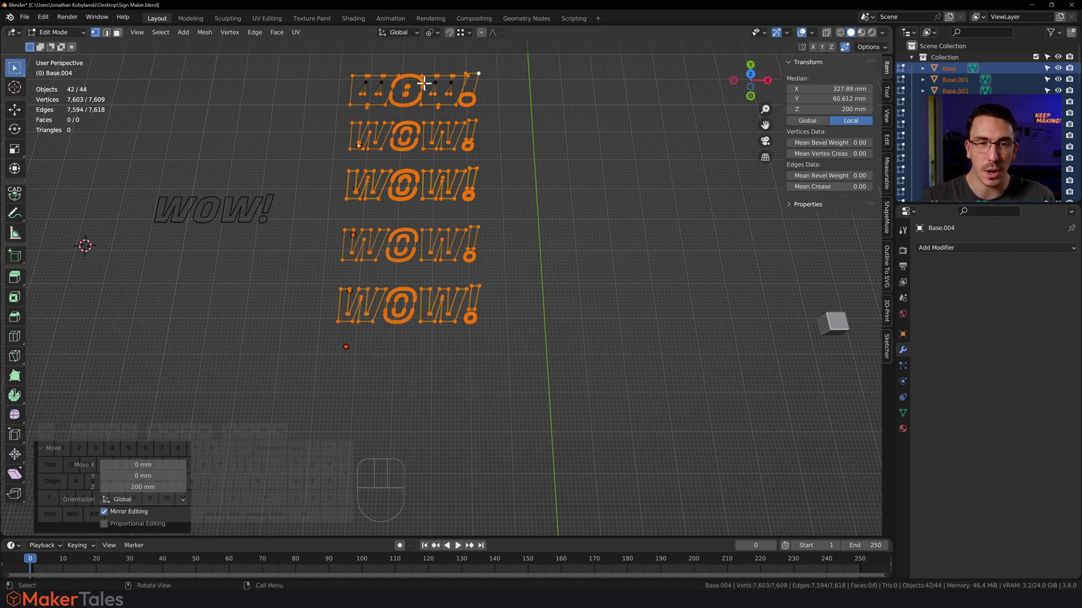
# Move all vertices of the WOW! layer parts -200 mm along Z.
pyautogui.press('a')
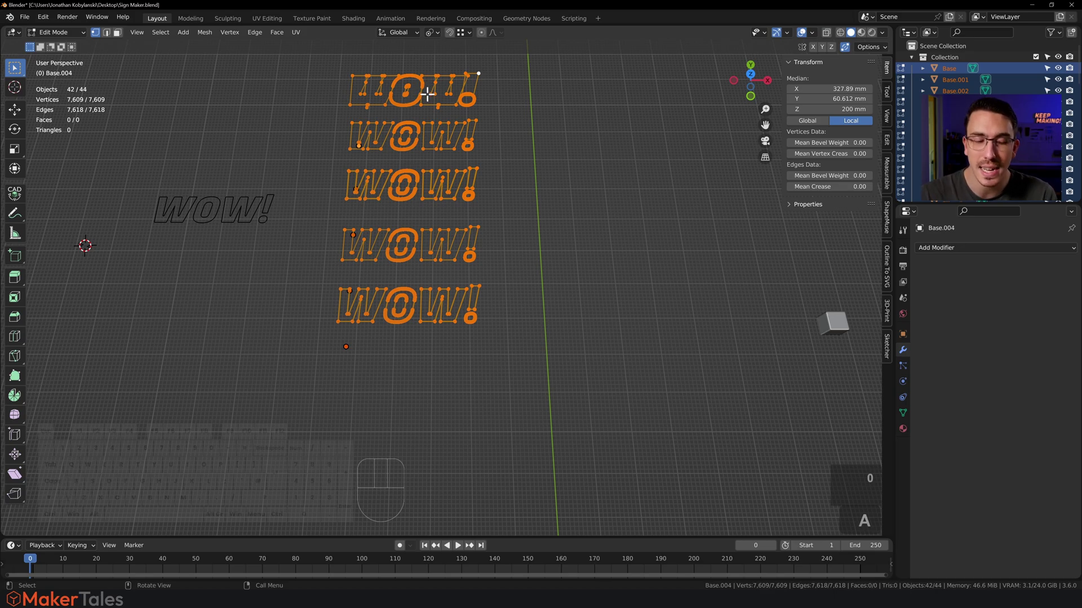
pyautogui.press('z')
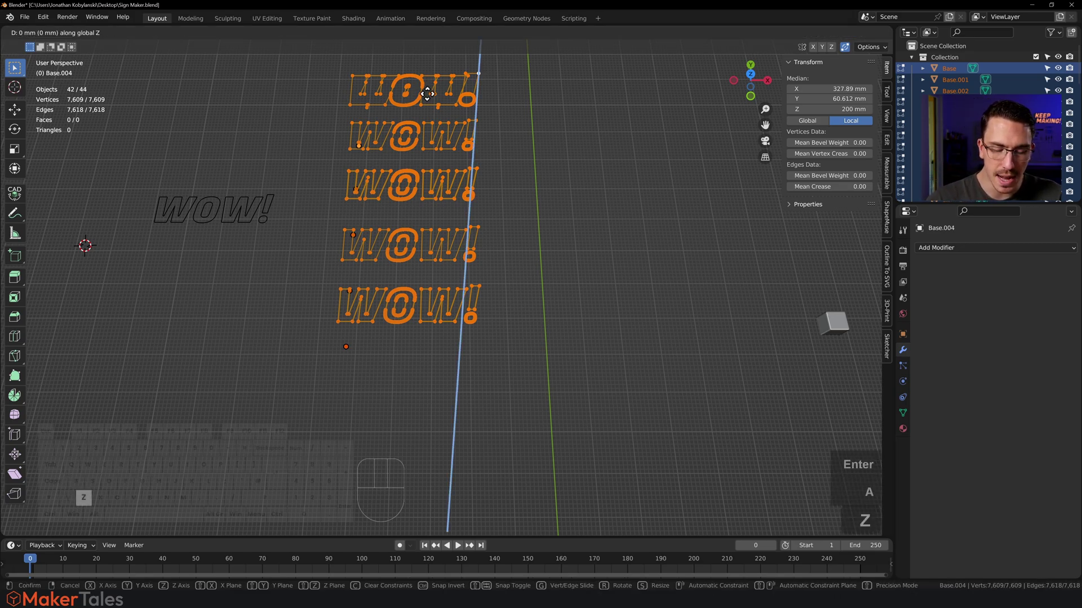
pyautogui.press('-')
pyautogui.press('2')
pyautogui.press('0')
pyautogui.press('Return')
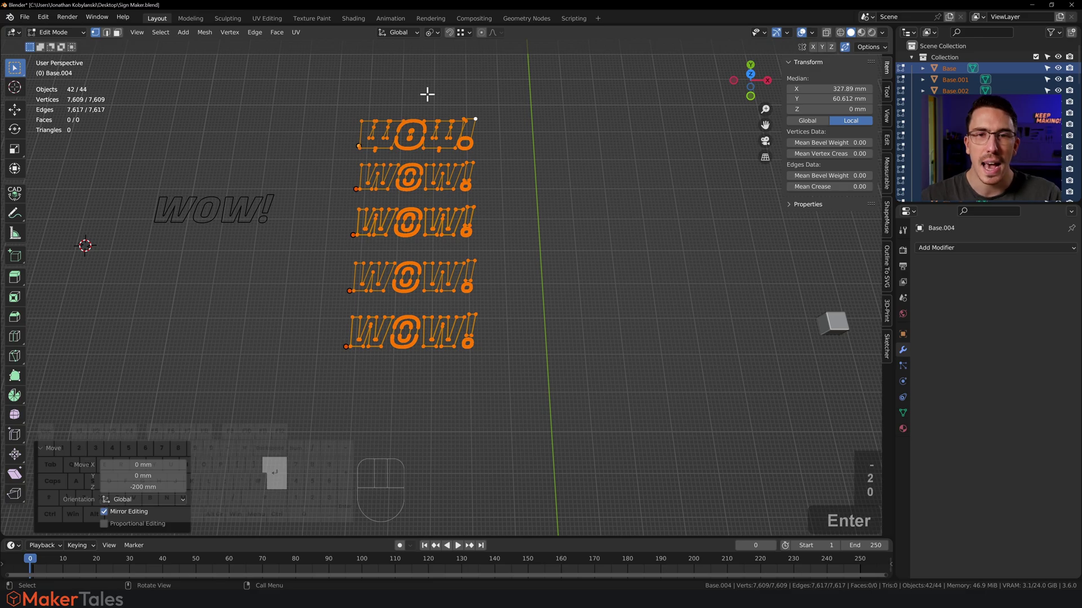
# Return to Object Mode and join the stem and dot of the topmost WOW!'s exclamation mark into one object.
pyautogui.scroll(5, 512, 113)
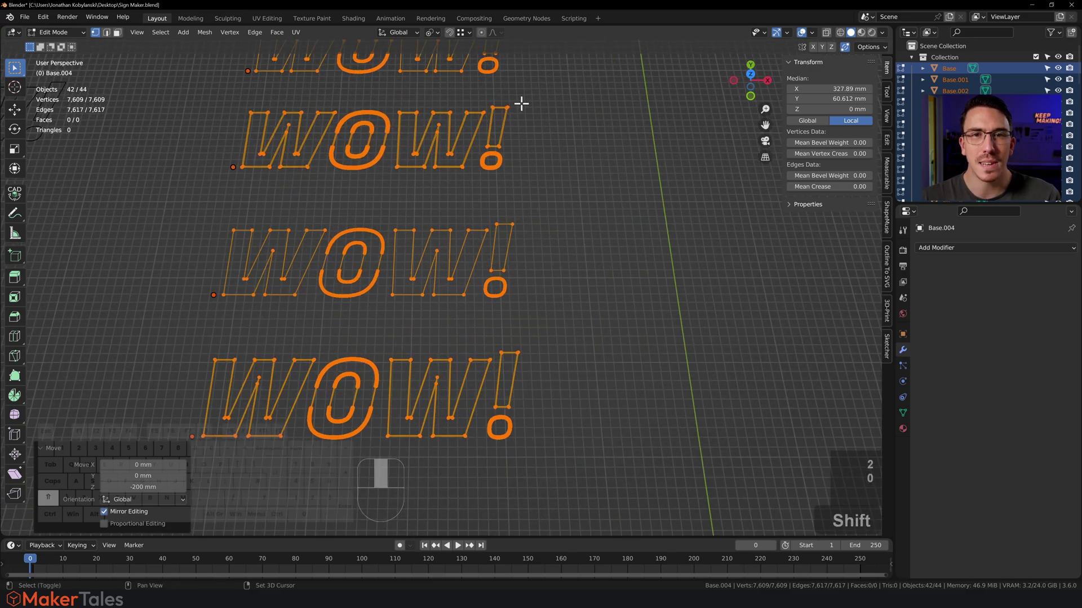
pyautogui.keyDown('shift'); pyautogui.moveTo(521, 102); pyautogui.dragTo(502, 273, button='middle'); pyautogui.keyUp('shift')
pyautogui.scroll(3, 494, 254)
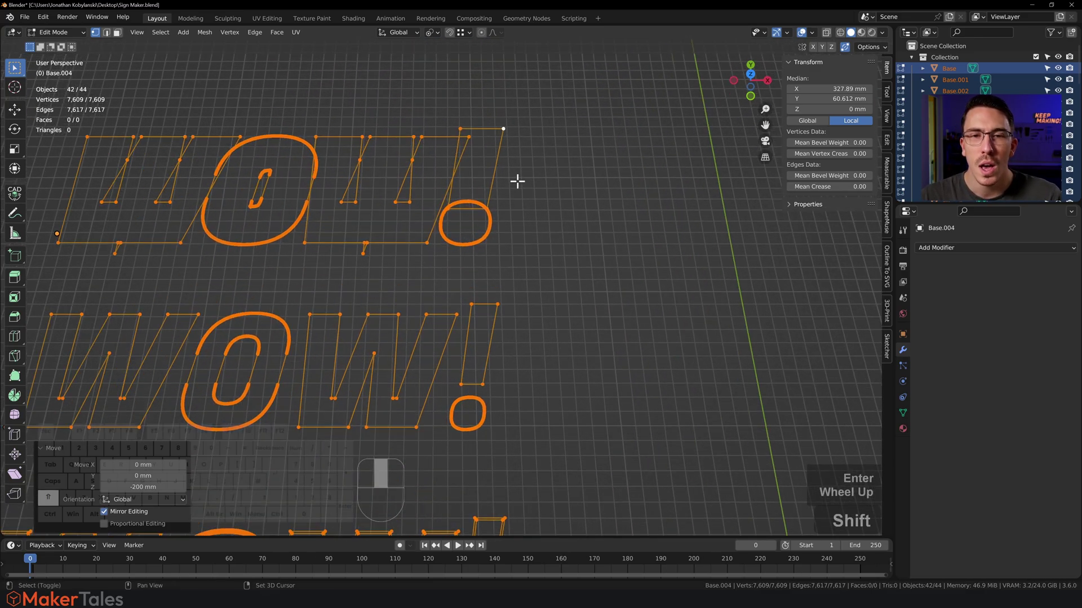
pyautogui.keyDown('shift'); pyautogui.moveTo(514, 211); pyautogui.dragTo(495, 329, button='middle'); pyautogui.keyUp('shift')
pyautogui.keyDown('shift'); pyautogui.scroll(-1, 495, 328); pyautogui.keyUp('shift')
pyautogui.press('Tab')
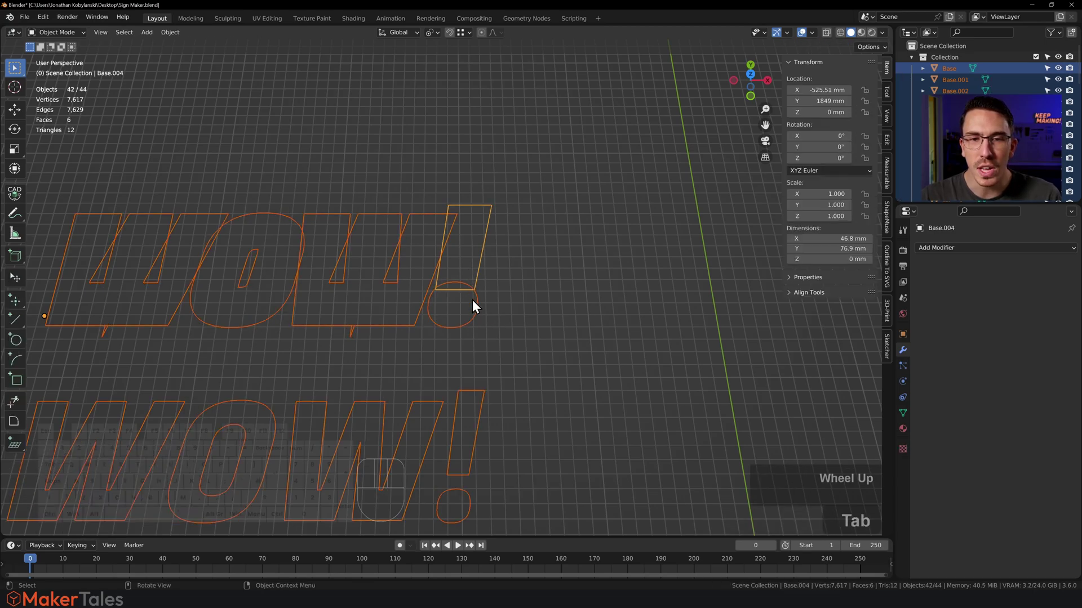
pyautogui.click(477, 290)
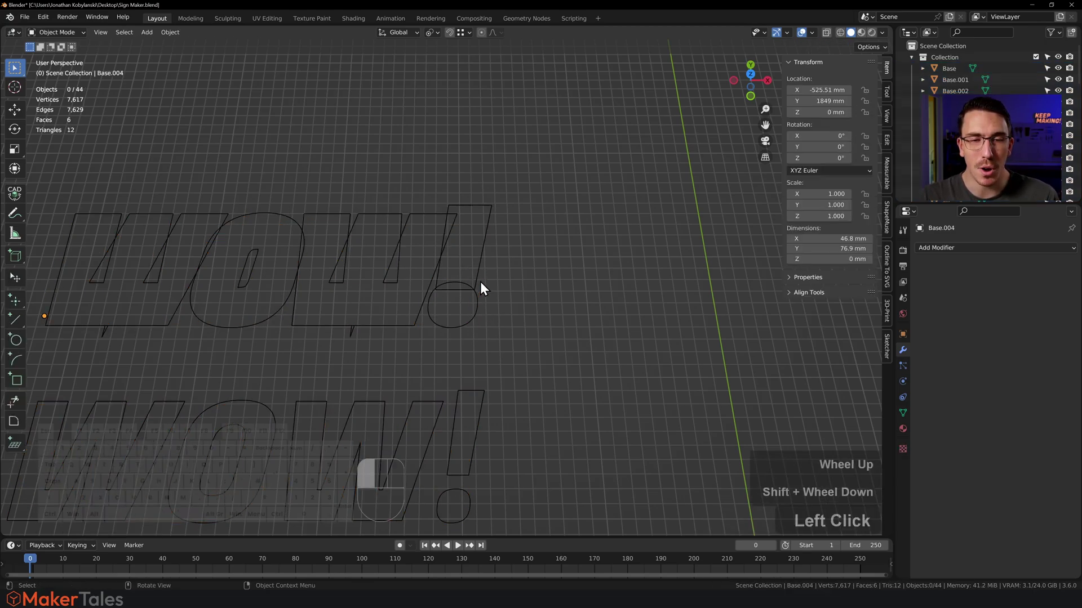
pyautogui.keyDown('shift'); pyautogui.click(476, 268); pyautogui.keyUp('shift')
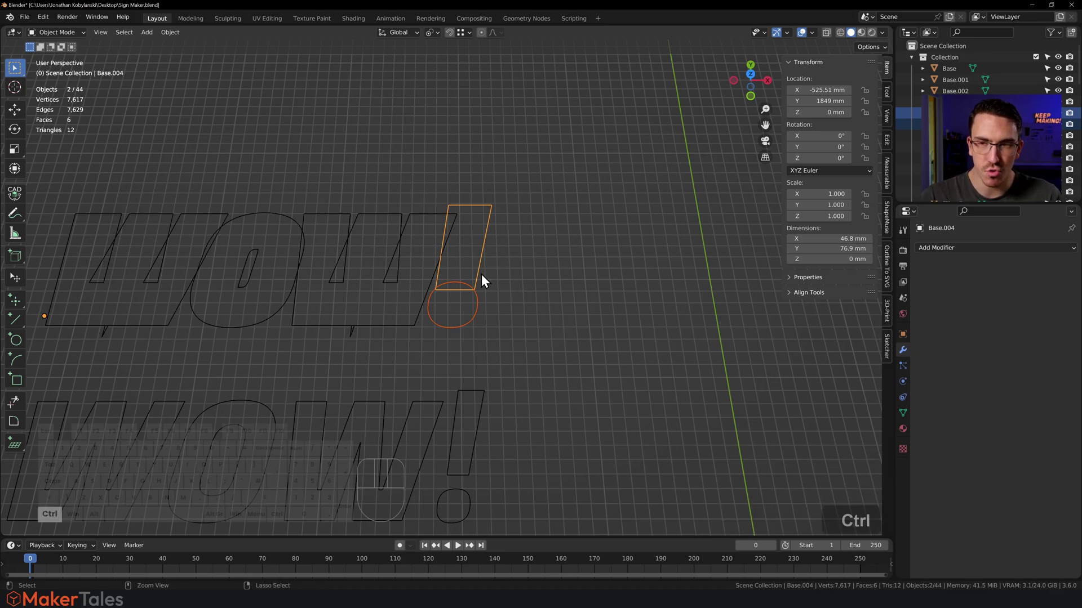
pyautogui.hotkey('ctrl', 'j')
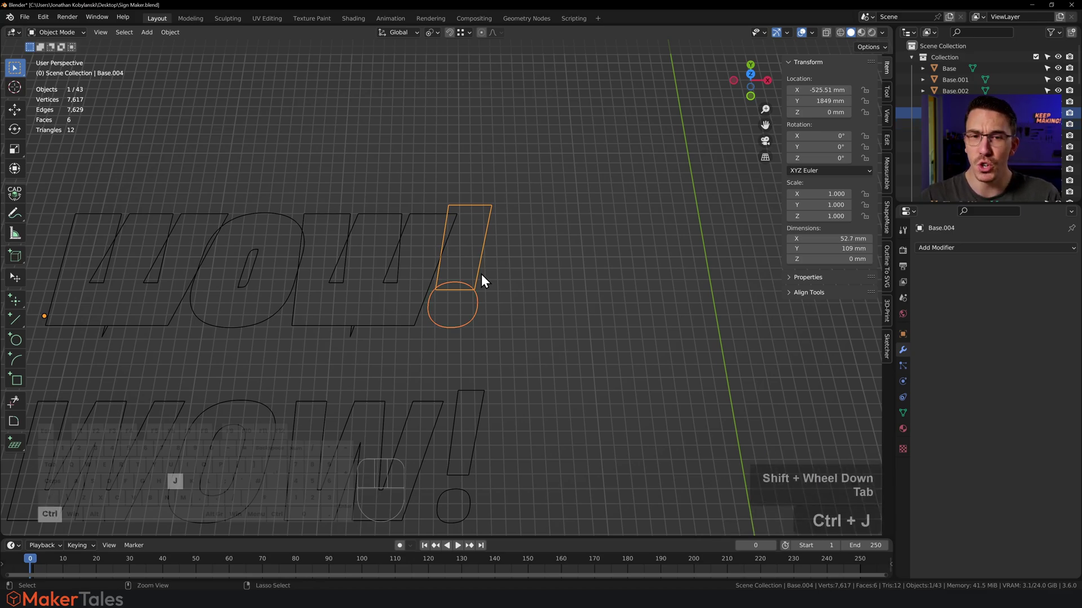
# Move the joined exclamation mark's vertices 20 mm up along Z in Edit Mode.
pyautogui.press('Tab')
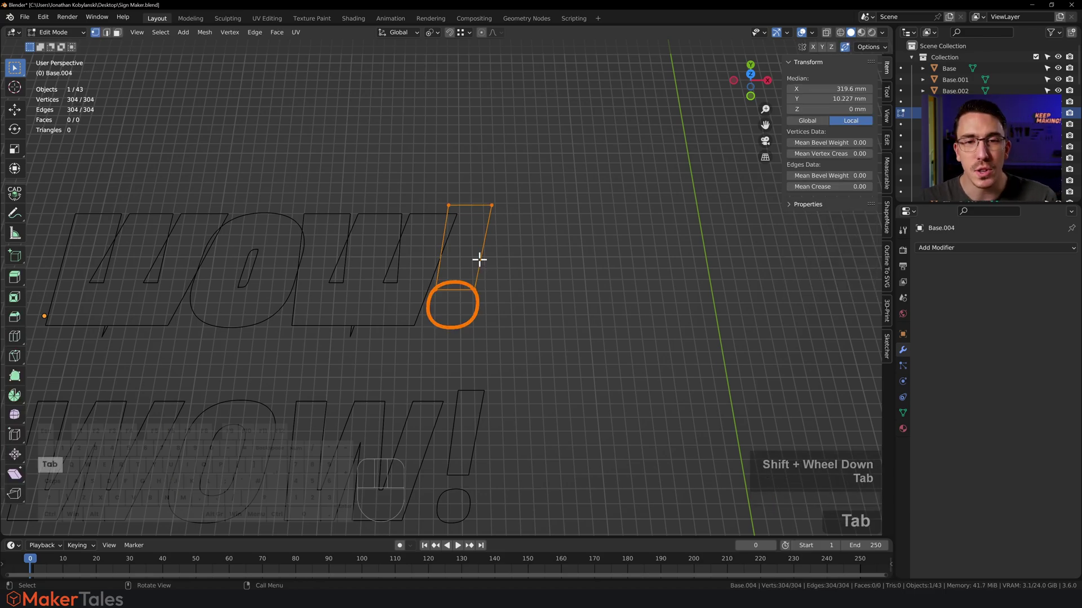
pyautogui.press('g')
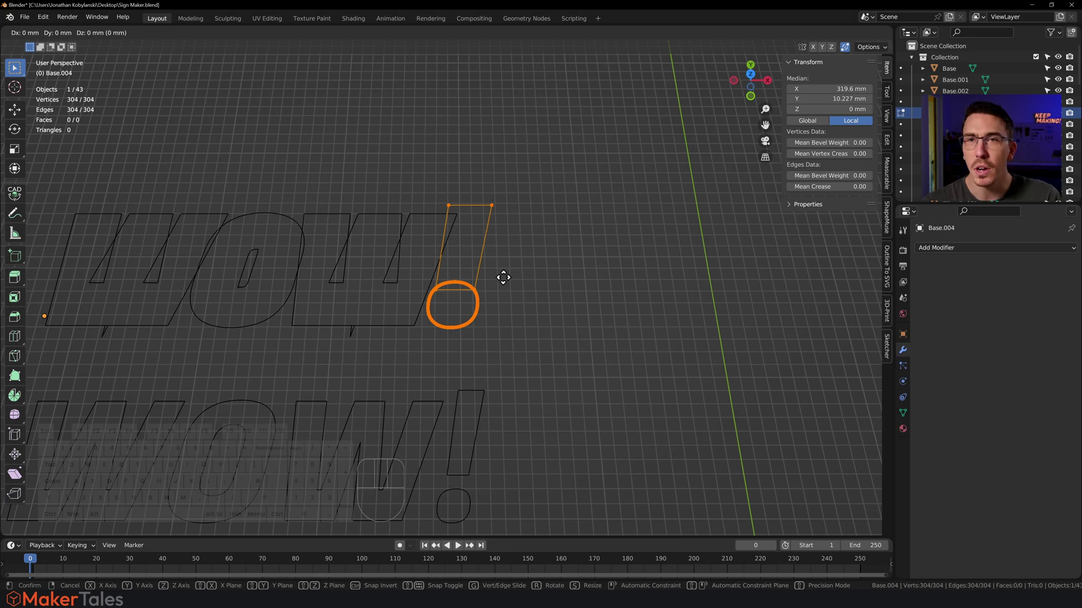
pyautogui.write('z')
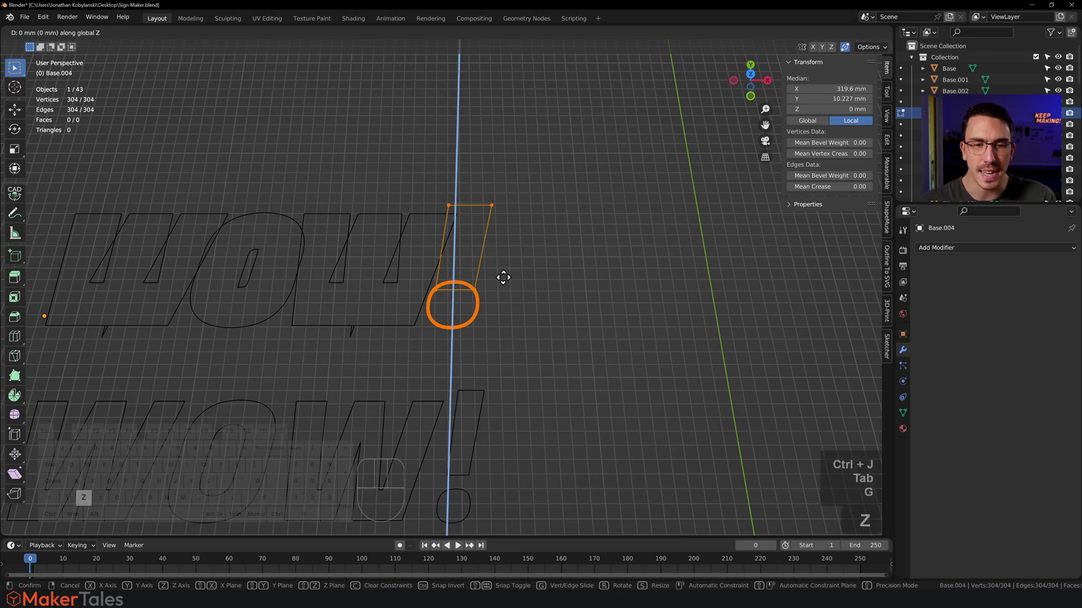
pyautogui.write('20')
pyautogui.press('Return')
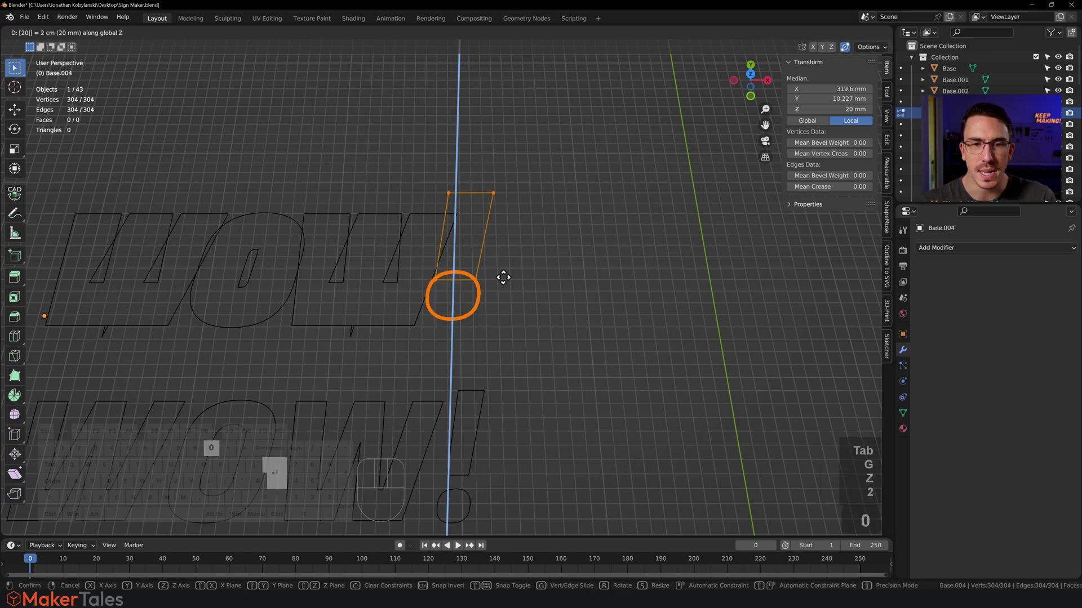
# Move all vertices of the joined exclamation mark -20 mm along Z.
pyautogui.press('a')
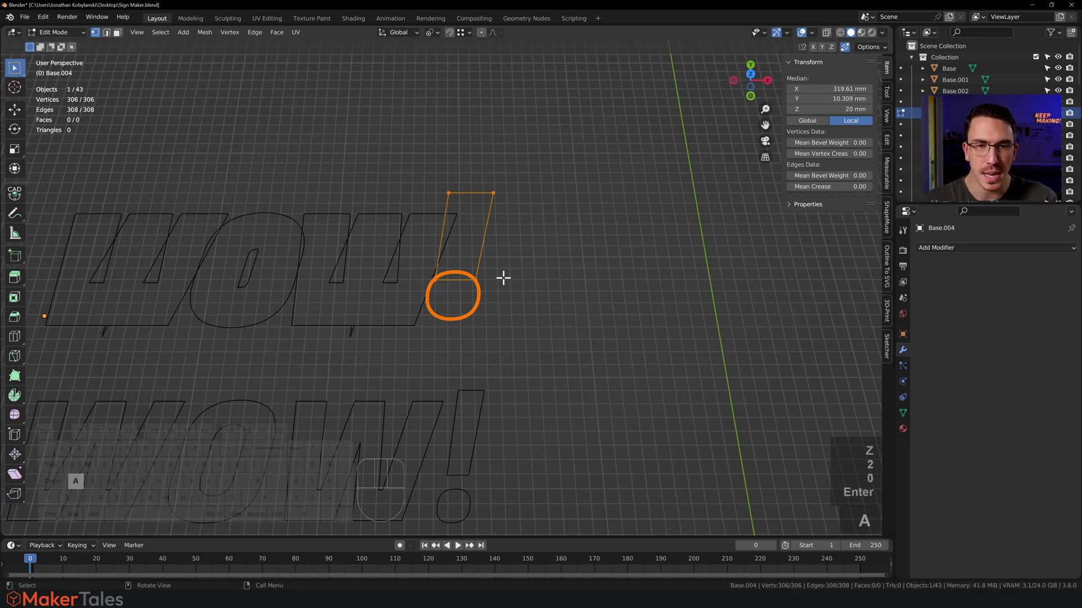
pyautogui.write('gz-20')
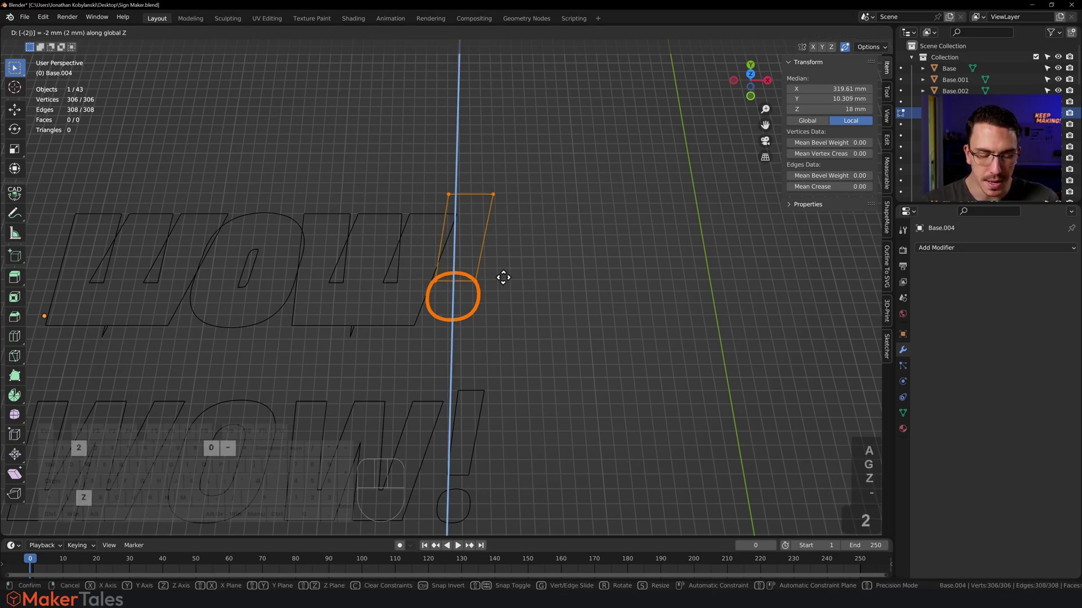
pyautogui.press('Return')
# Switch to top view and put all five WOW! layer parts into Edit Mode together.
pyautogui.scroll(-6, 439, 203)
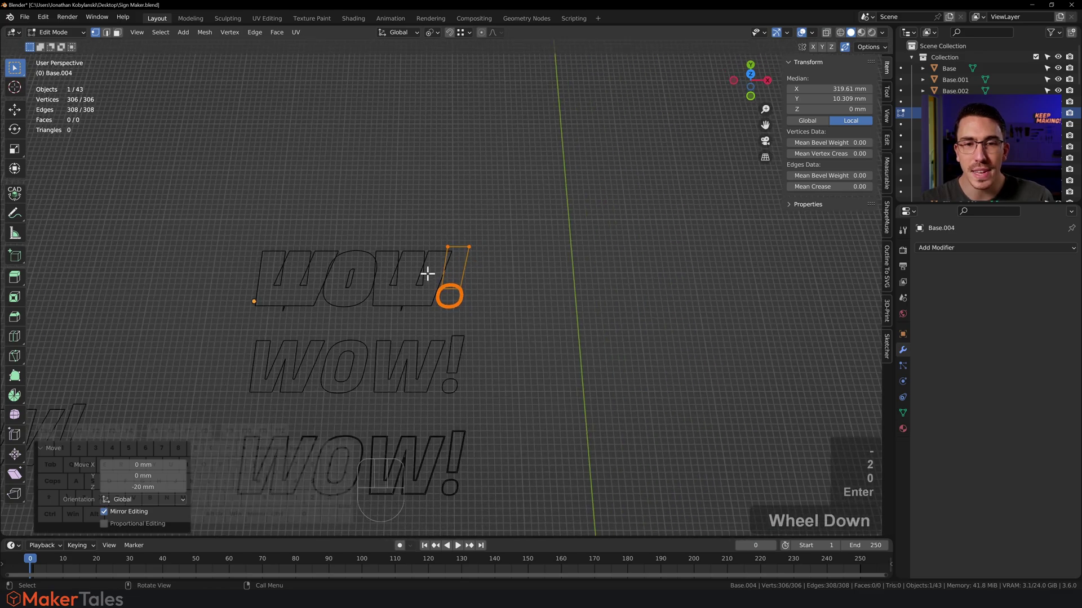
pyautogui.scroll(-4, 406, 277)
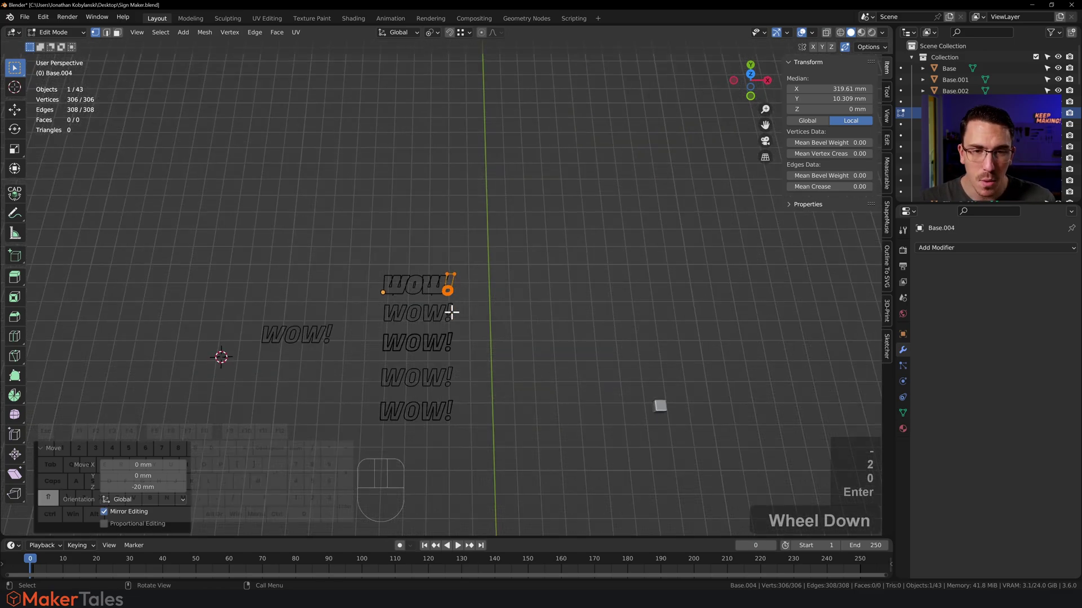
pyautogui.keyDown('shift'); pyautogui.moveTo(451, 312); pyautogui.dragTo(451, 280, button='middle'); pyautogui.keyUp('shift')
pyautogui.click(495, 262)
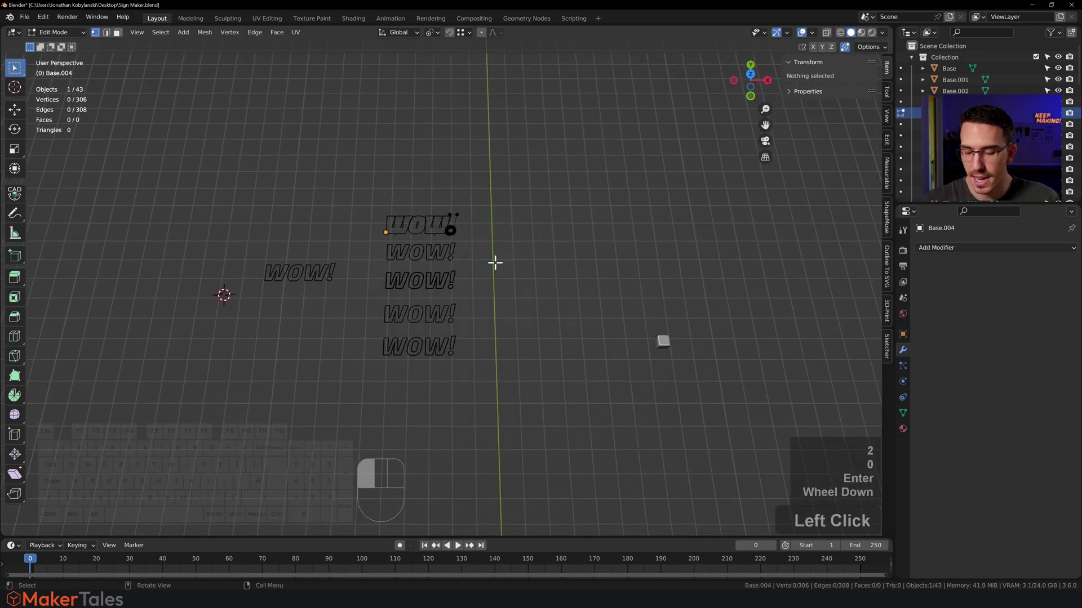
pyautogui.press('KP_7')
pyautogui.press('Tab')
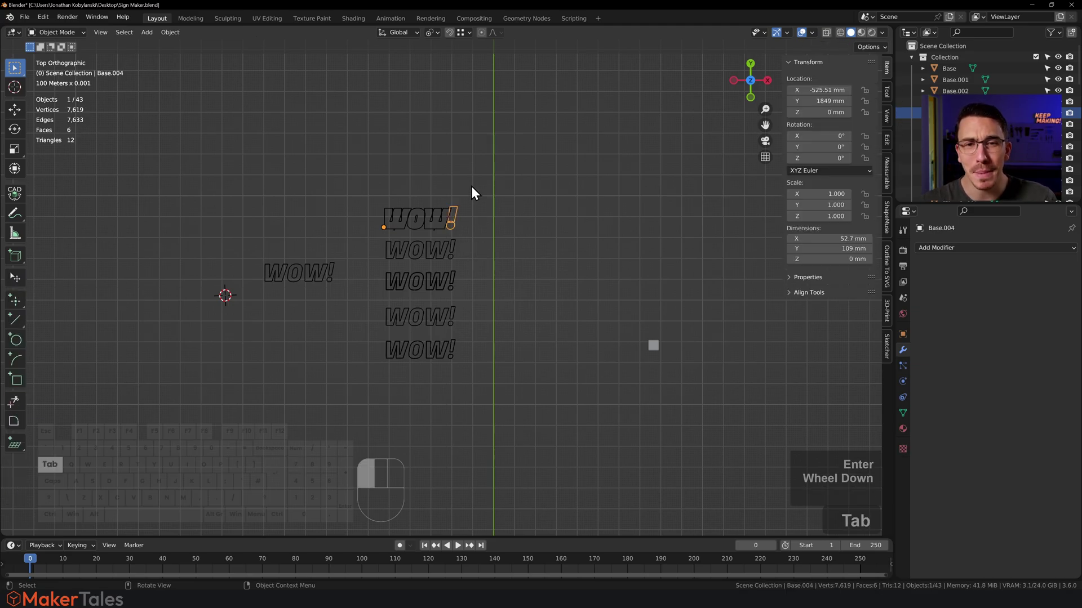
pyautogui.moveTo(471, 181); pyautogui.dragTo(361, 410)
pyautogui.press('Tab')
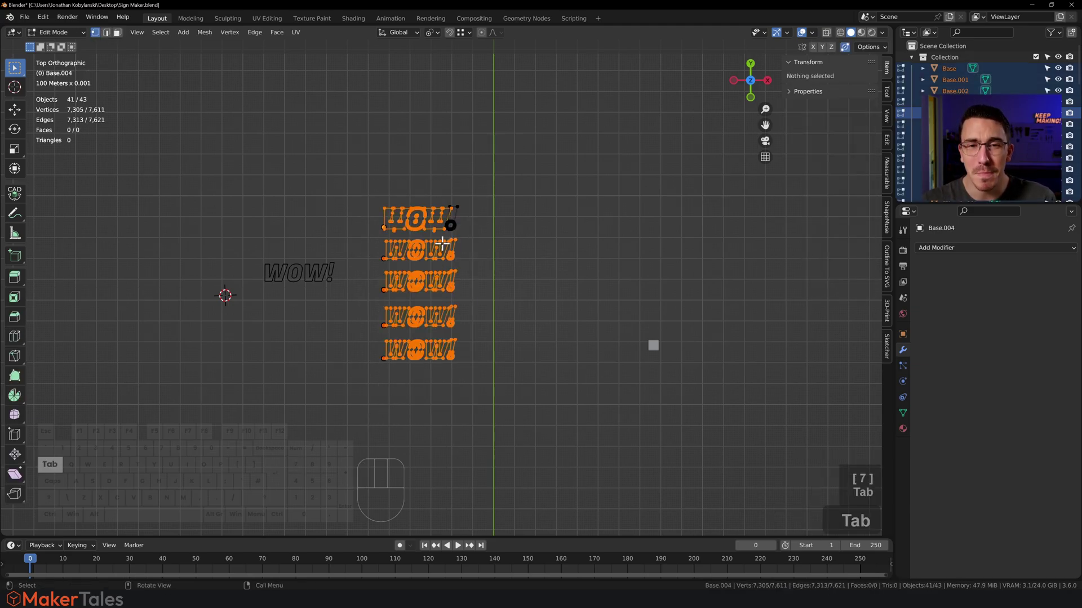
# Delete the lower vertices of the four narrow triangles inside both W outlines of the topmost WOW!
pyautogui.scroll(4, 446, 235)
pyautogui.keyDown('shift'); pyautogui.moveTo(442, 208); pyautogui.dragTo(457, 394, button='middle'); pyautogui.keyUp('shift')
pyautogui.scroll(5, 464, 261)
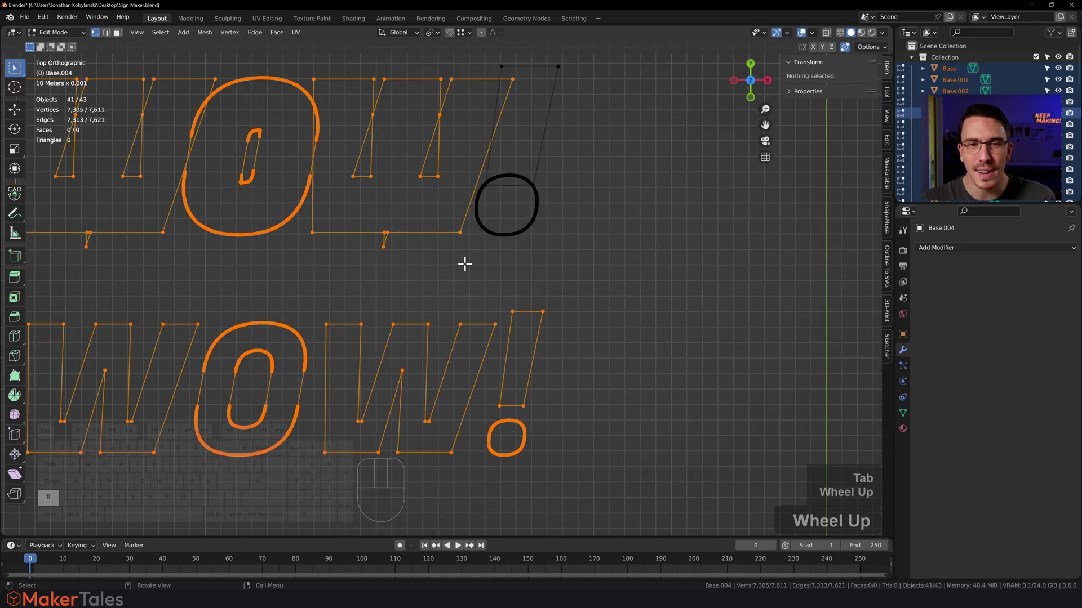
pyautogui.keyDown('shift'); pyautogui.moveTo(495, 237); pyautogui.dragTo(563, 372, button='middle'); pyautogui.keyUp('shift')
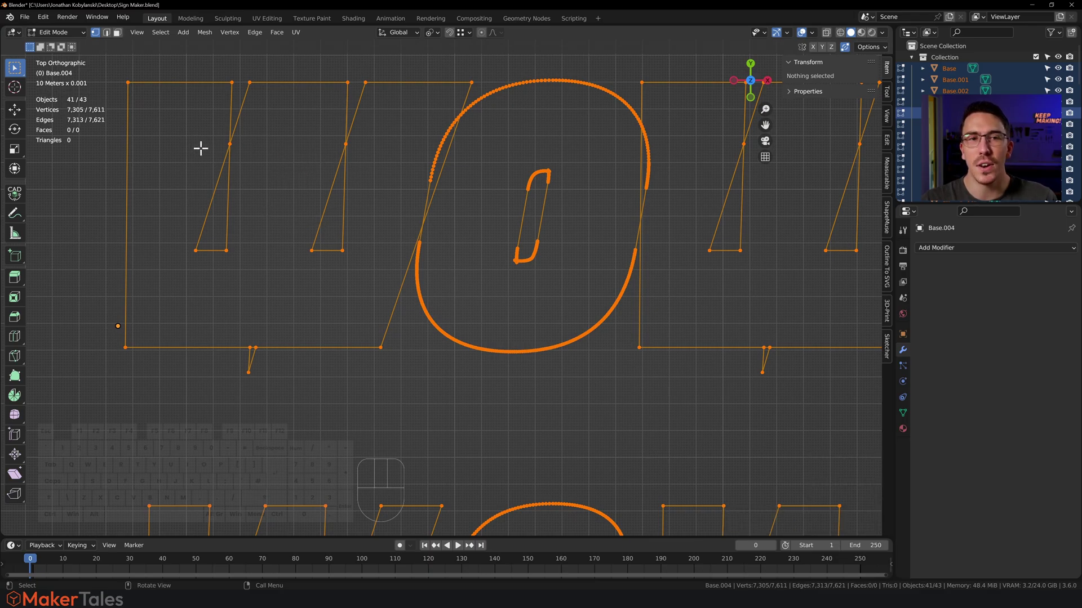
pyautogui.click(253, 236)
pyautogui.moveTo(252, 223); pyautogui.dragTo(220, 268)
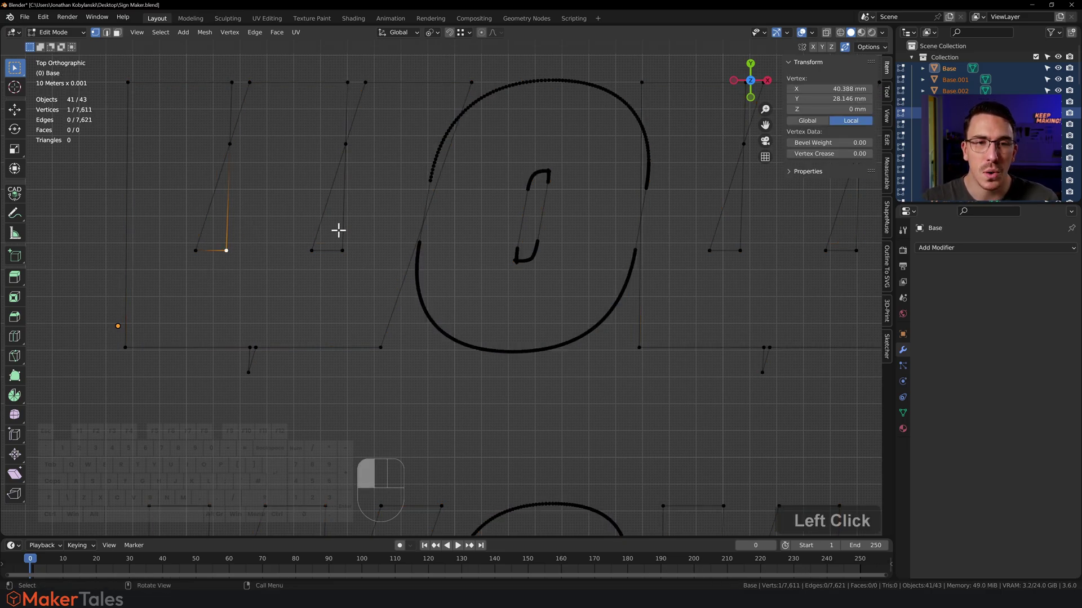
pyautogui.moveTo(358, 228); pyautogui.dragTo(150, 309)
pyautogui.scroll(-2, 343, 274)
pyautogui.keyDown('shift'); pyautogui.moveTo(356, 273); pyautogui.dragTo(191, 284, button='middle'); pyautogui.keyUp('shift')
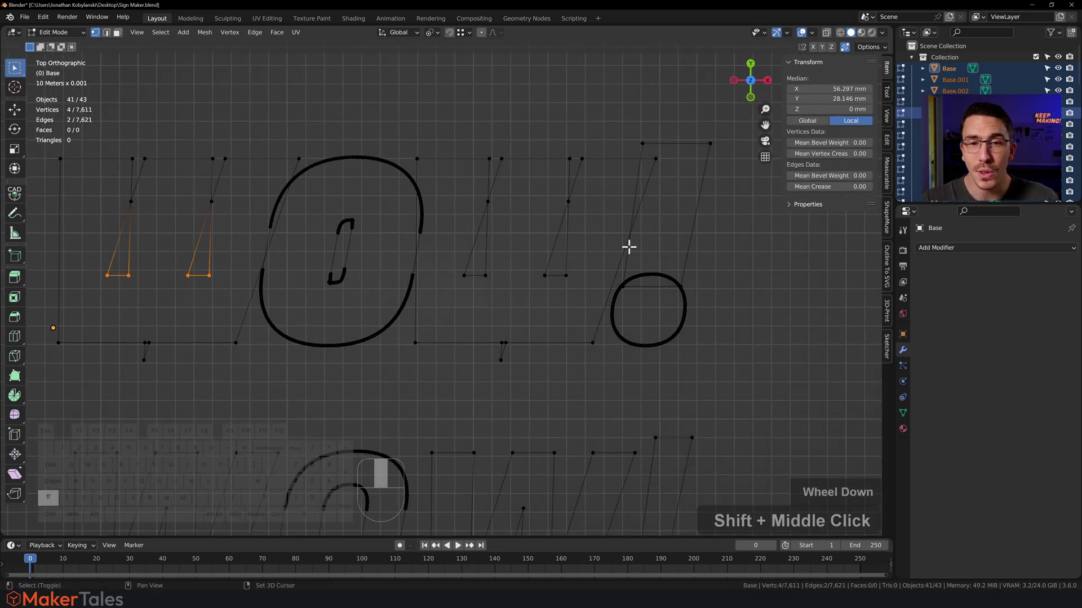
pyautogui.keyDown('shift'); pyautogui.moveTo(580, 259); pyautogui.dragTo(431, 309); pyautogui.keyUp('shift')
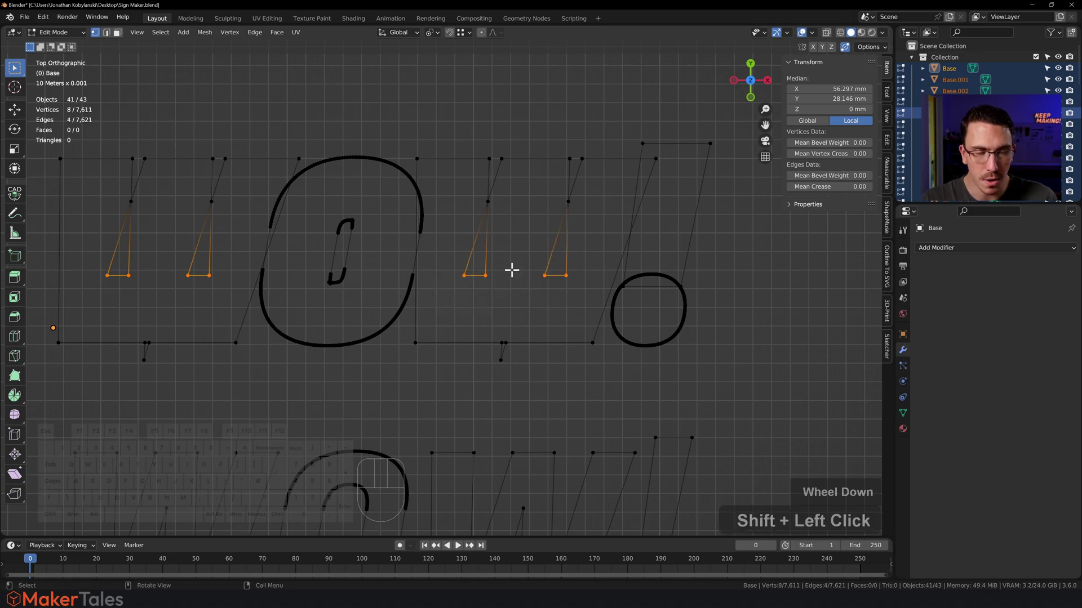
pyautogui.press('x')
pyautogui.click(511, 271)
# Dissolve the small spur on the bottom edge of the second W in the topmost WOW!
pyautogui.keyDown('shift'); pyautogui.moveTo(512, 270); pyautogui.dragTo(518, 248, button='middle'); pyautogui.keyUp('shift')
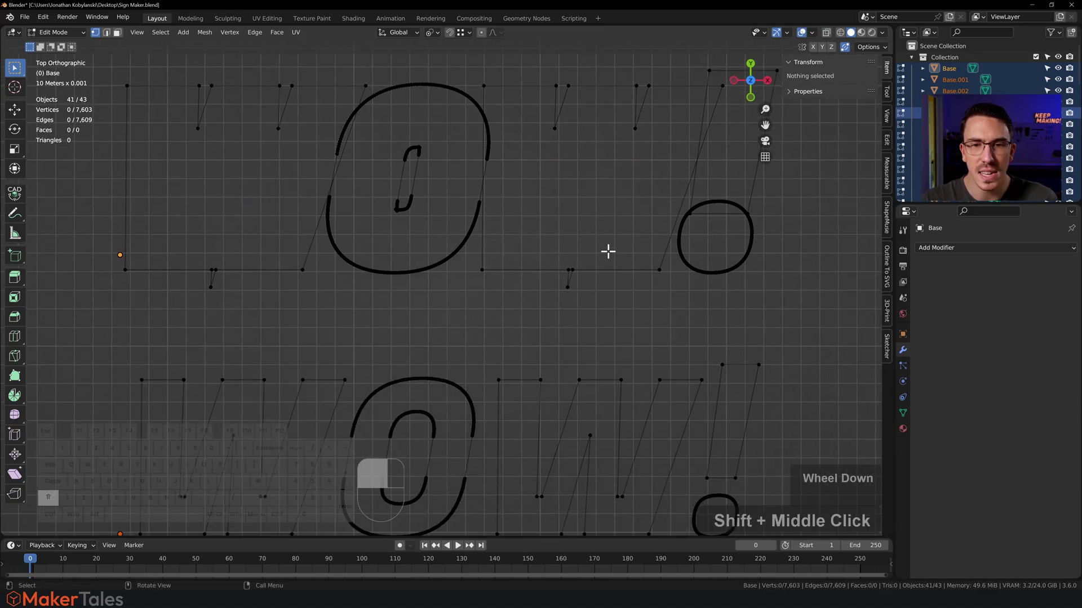
pyautogui.moveTo(608, 251); pyautogui.dragTo(548, 314)
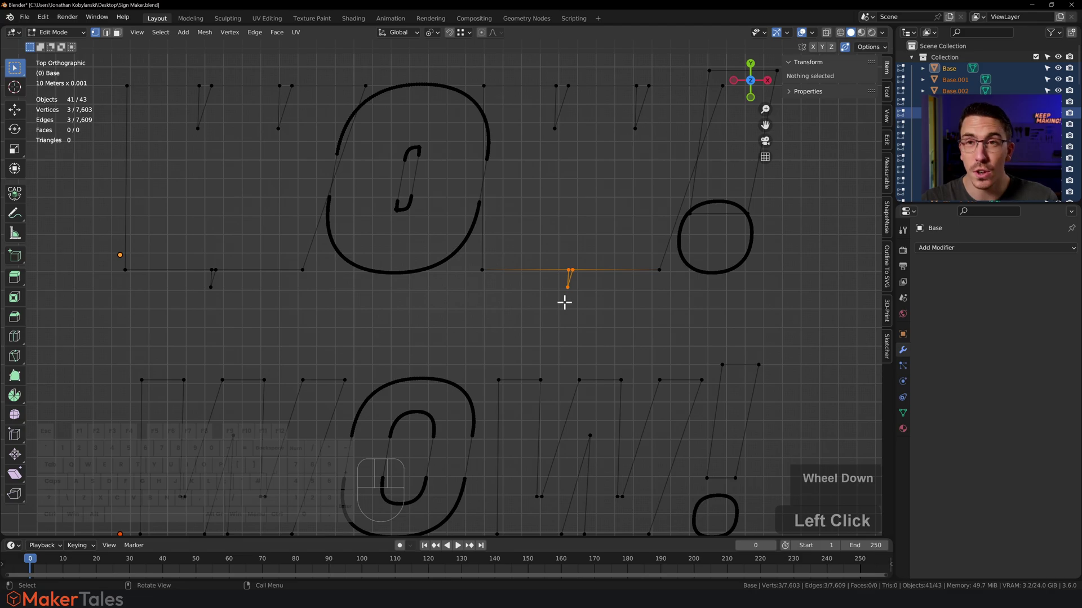
pyautogui.hotkey('ctrl', 'x')
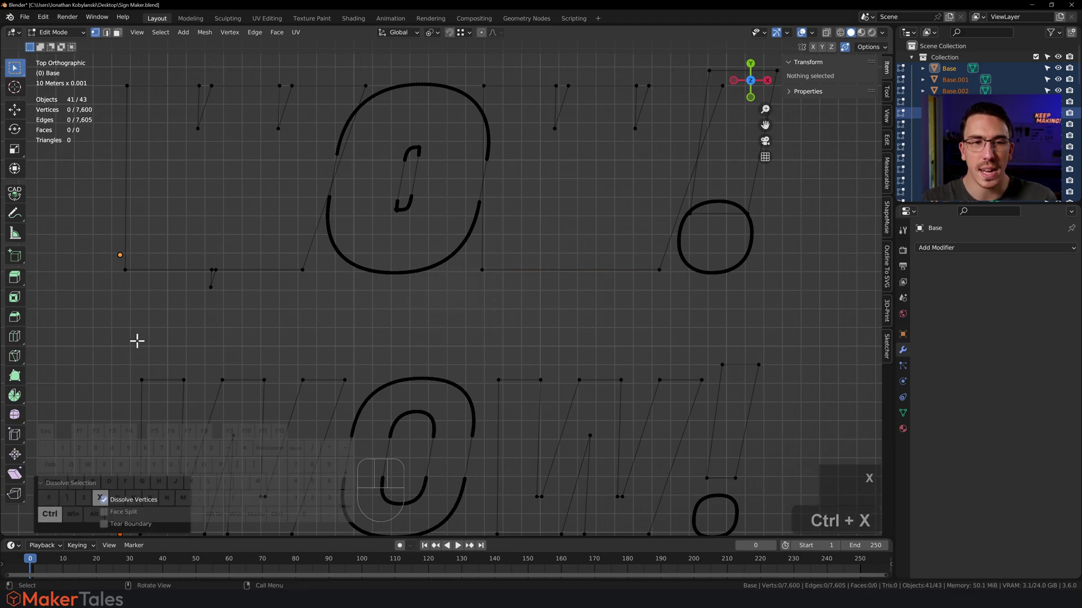
# Dissolve the small spur on the bottom edge of the first W in the topmost WOW!
pyautogui.moveTo(237, 261); pyautogui.dragTo(193, 288)
pyautogui.hotkey('ctrl', 'x')
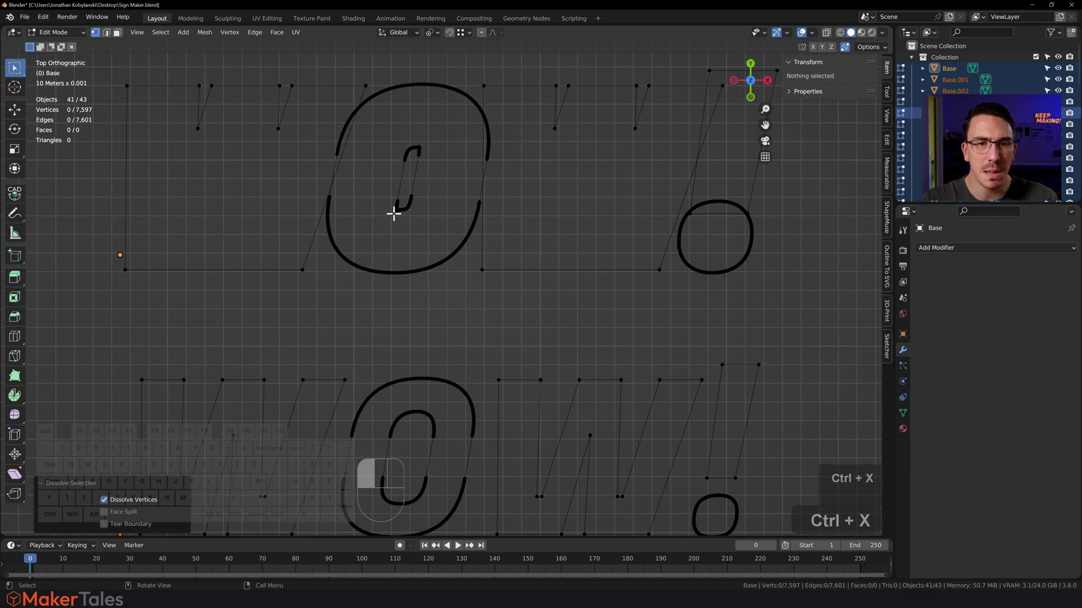
# Delete the overlapping vertex loops at the lower-left and upper-right corners of the inner outline of the topmost O.
pyautogui.click(393, 212)
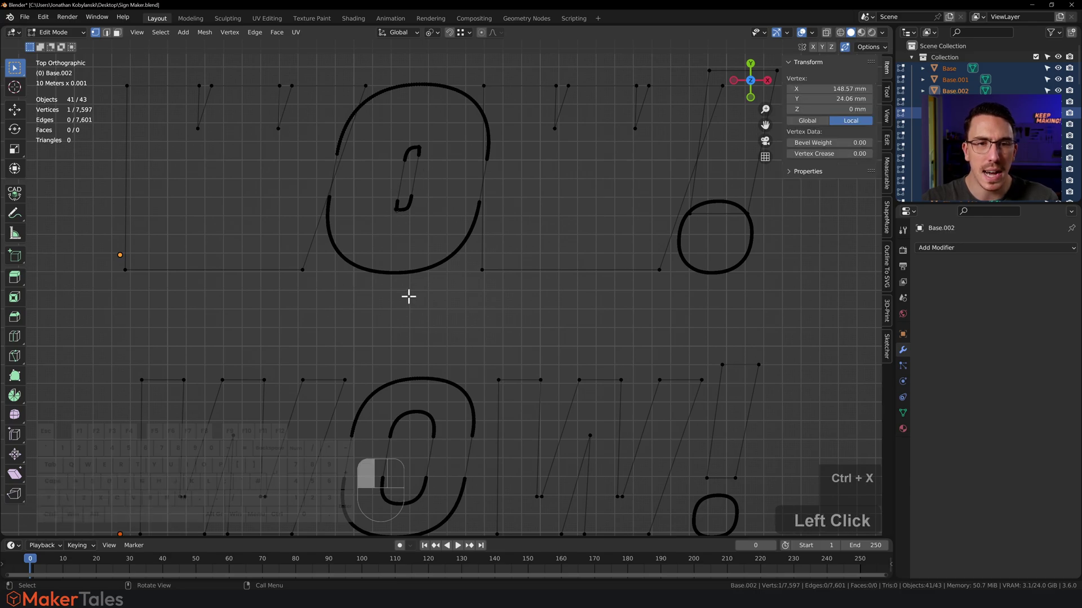
pyautogui.scroll(5, 389, 205)
pyautogui.keyDown('shift'); pyautogui.moveTo(389, 205); pyautogui.dragTo(562, 406, button='middle'); pyautogui.keyUp('shift')
pyautogui.scroll(1, 507, 249)
pyautogui.scroll(6, 508, 249)
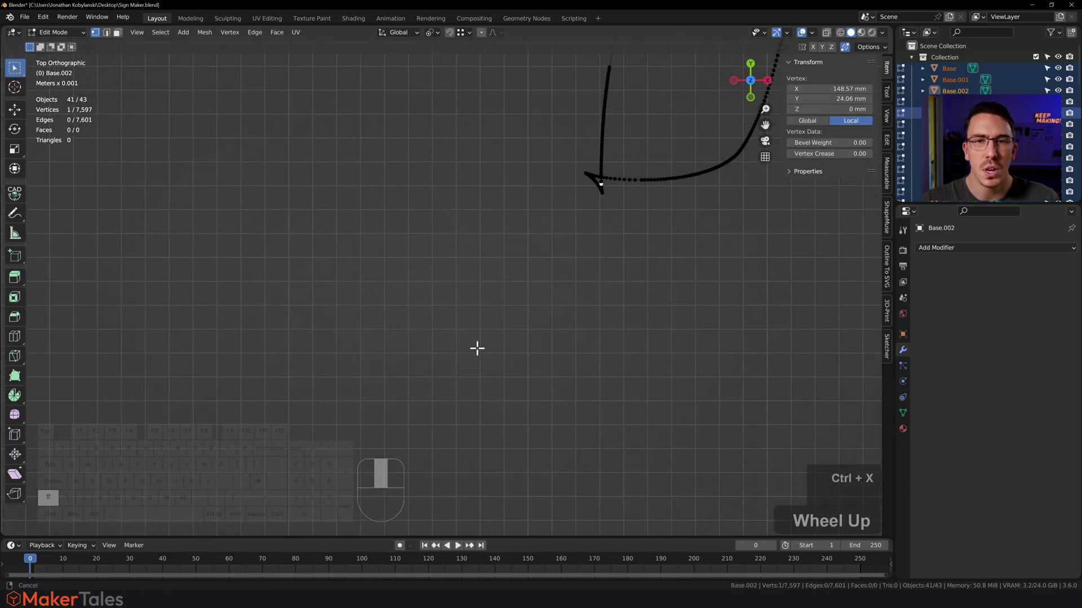
pyautogui.keyDown('shift'); pyautogui.moveTo(599, 181); pyautogui.dragTo(555, 244, button='middle'); pyautogui.keyUp('shift')
pyautogui.scroll(4, 554, 248)
pyautogui.keyDown('shift'); pyautogui.moveTo(606, 219); pyautogui.dragTo(510, 248, button='middle'); pyautogui.keyUp('shift')
pyautogui.scroll(6, 496, 239)
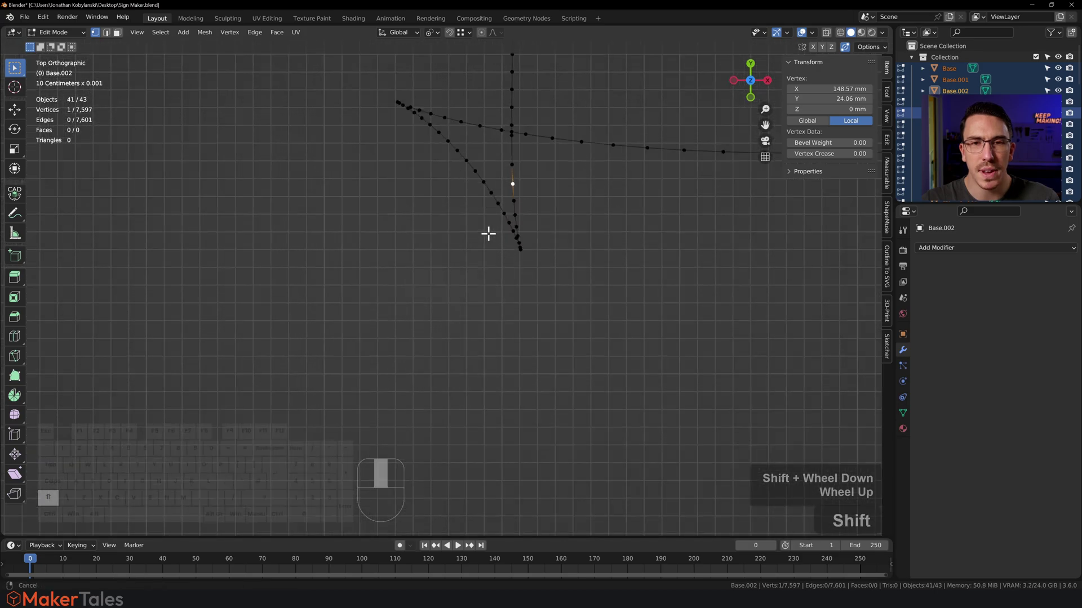
pyautogui.keyDown('shift'); pyautogui.moveTo(531, 170); pyautogui.dragTo(453, 220, button='middle'); pyautogui.keyUp('shift')
pyautogui.click(436, 189)
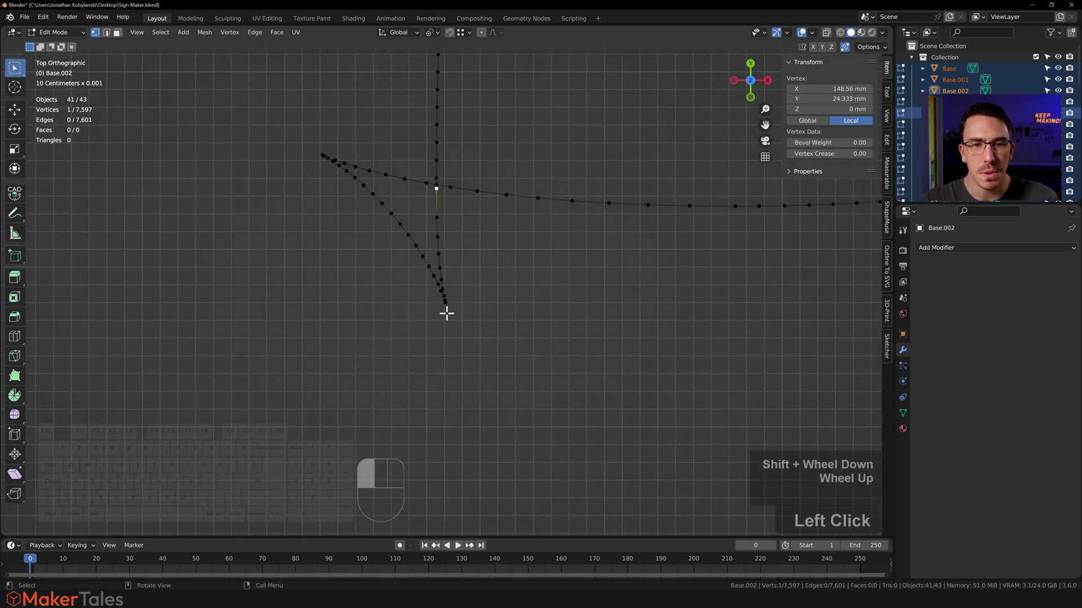
pyautogui.press('ctrl')
pyautogui.keyDown('ctrl'); pyautogui.click(429, 266); pyautogui.keyUp('ctrl')
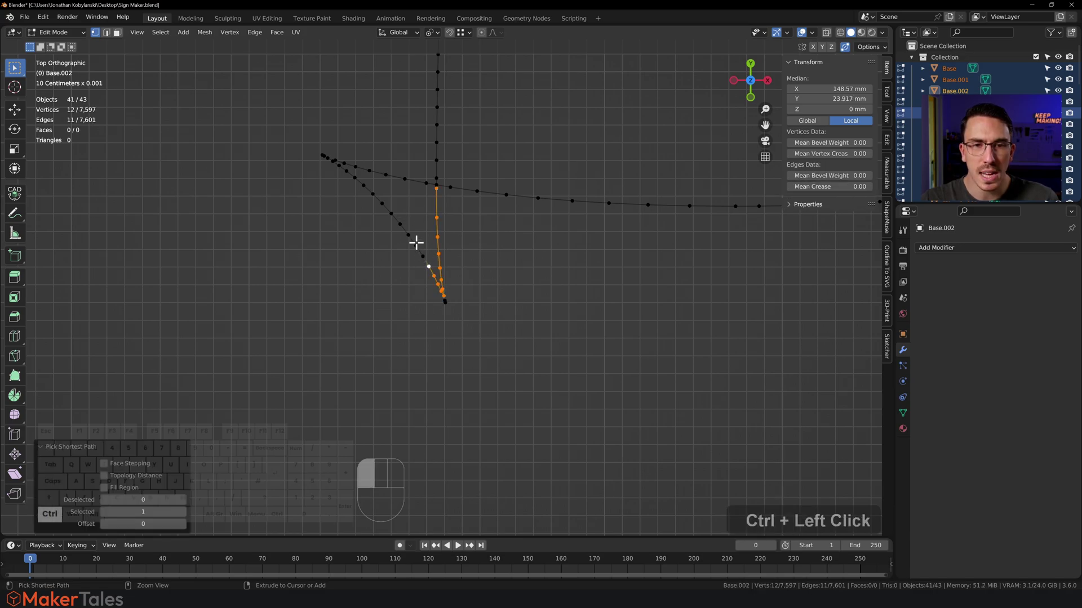
pyautogui.keyDown('shift'); pyautogui.moveTo(467, 278); pyautogui.dragTo(411, 338); pyautogui.keyUp('shift')
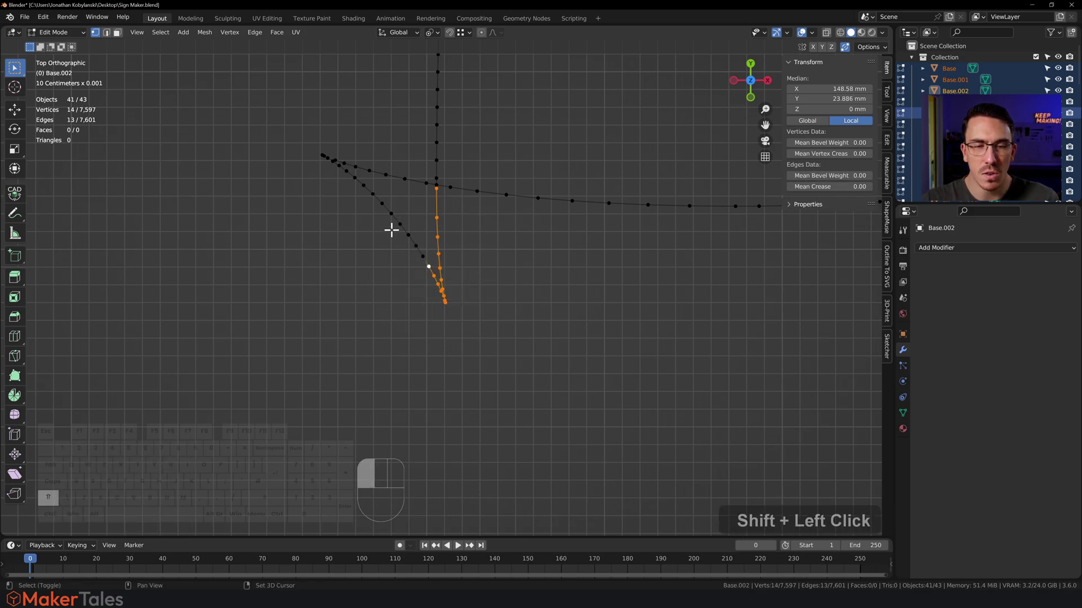
pyautogui.keyDown('shift'); pyautogui.moveTo(428, 142); pyautogui.dragTo(292, 305); pyautogui.keyUp('shift')
pyautogui.scroll(-3, 349, 234)
pyautogui.keyDown('shift'); pyautogui.moveTo(382, 222); pyautogui.dragTo(455, 272, button='middle'); pyautogui.keyUp('shift')
pyautogui.scroll(3, 418, 272)
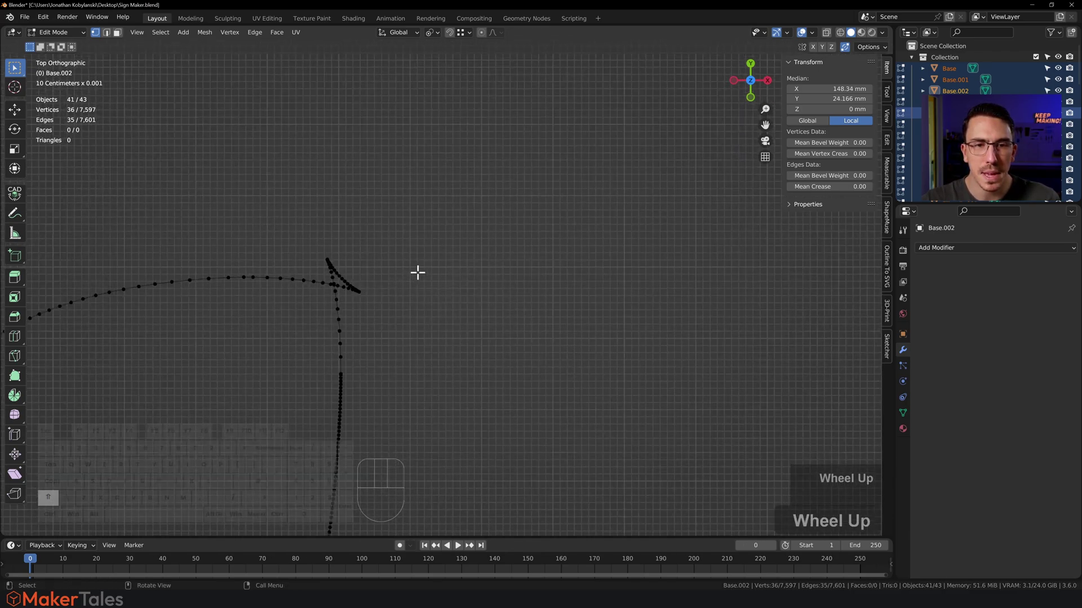
pyautogui.scroll(-2, 383, 269)
pyautogui.keyDown('shift'); pyautogui.moveTo(349, 159); pyautogui.dragTo(279, 257); pyautogui.keyUp('shift')
pyautogui.keyDown('shift'); pyautogui.moveTo(411, 220); pyautogui.dragTo(315, 296); pyautogui.keyUp('shift')
pyautogui.keyDown('shift'); pyautogui.moveTo(434, 253); pyautogui.dragTo(365, 320); pyautogui.keyUp('shift')
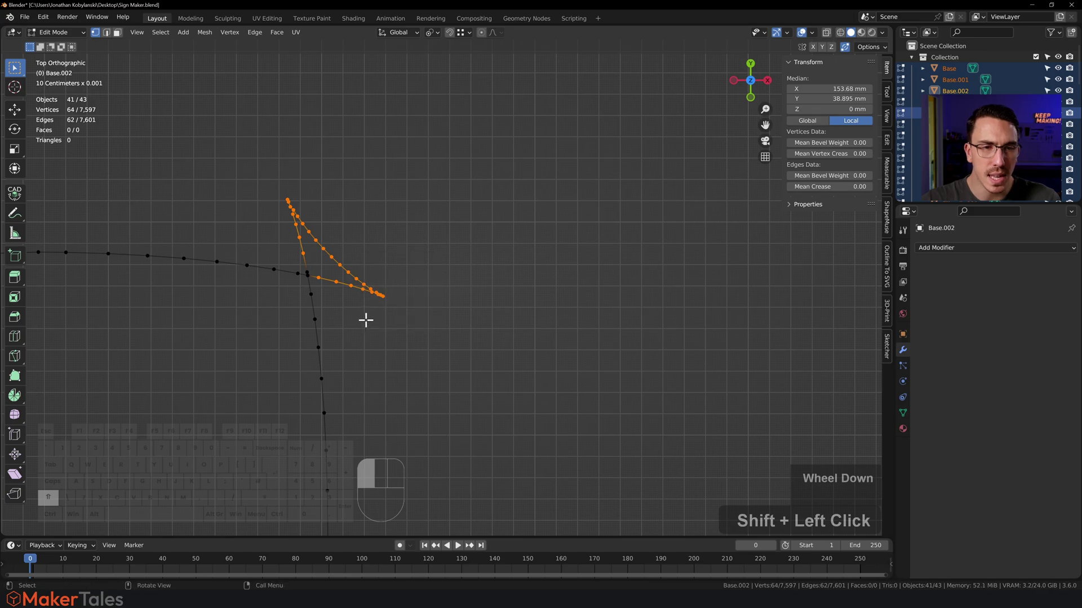
pyautogui.keyDown('shift'); pyautogui.click(307, 274); pyautogui.keyUp('shift')
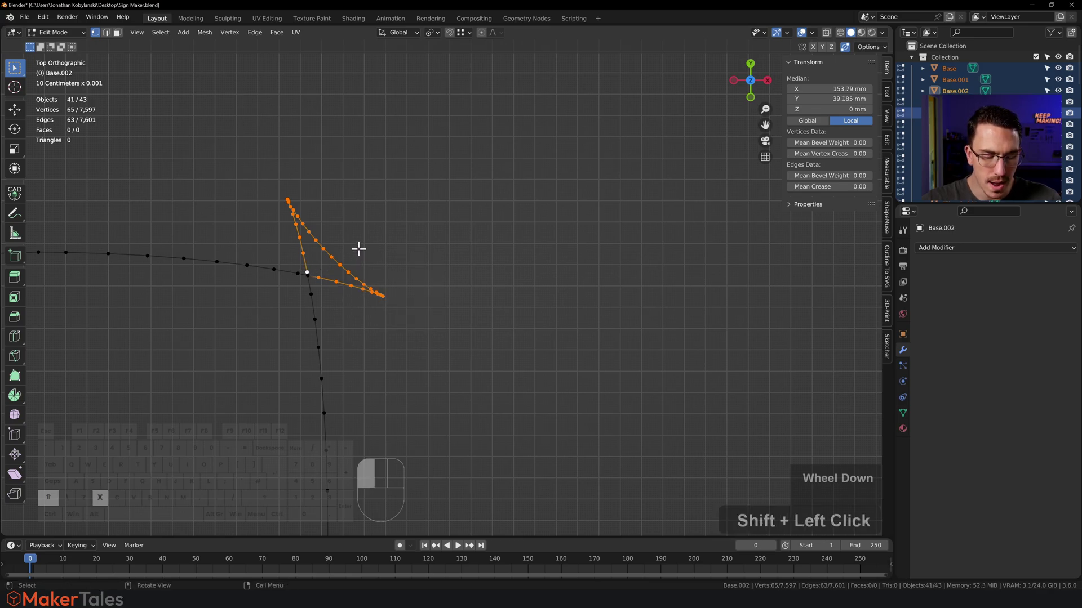
pyautogui.press('x')
pyautogui.click(358, 249)
# Delete the upper arc of the exclamation mark's dot where it overlaps the stem in the topmost WOW!
pyautogui.scroll(-5, 367, 227)
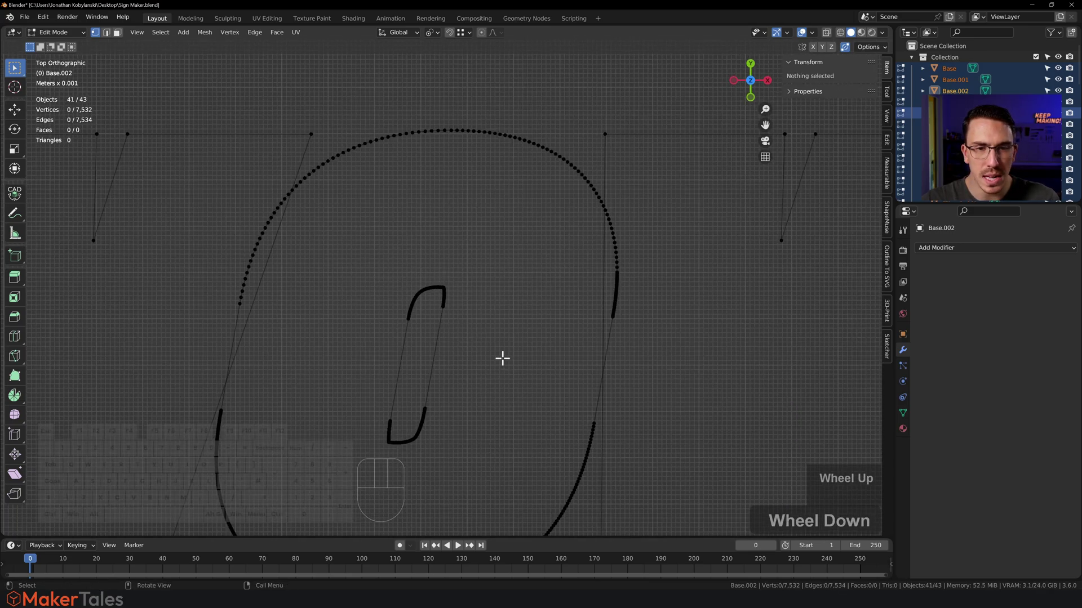
pyautogui.scroll(4, 502, 358)
pyautogui.keyDown('shift'); pyautogui.moveTo(517, 345); pyautogui.dragTo(425, 304, button='middle'); pyautogui.keyUp('shift')
pyautogui.scroll(-5, 482, 321)
pyautogui.keyDown('shift'); pyautogui.moveTo(483, 321); pyautogui.dragTo(457, 274, button='middle'); pyautogui.keyUp('shift')
pyautogui.moveTo(560, 232); pyautogui.dragTo(369, 387)
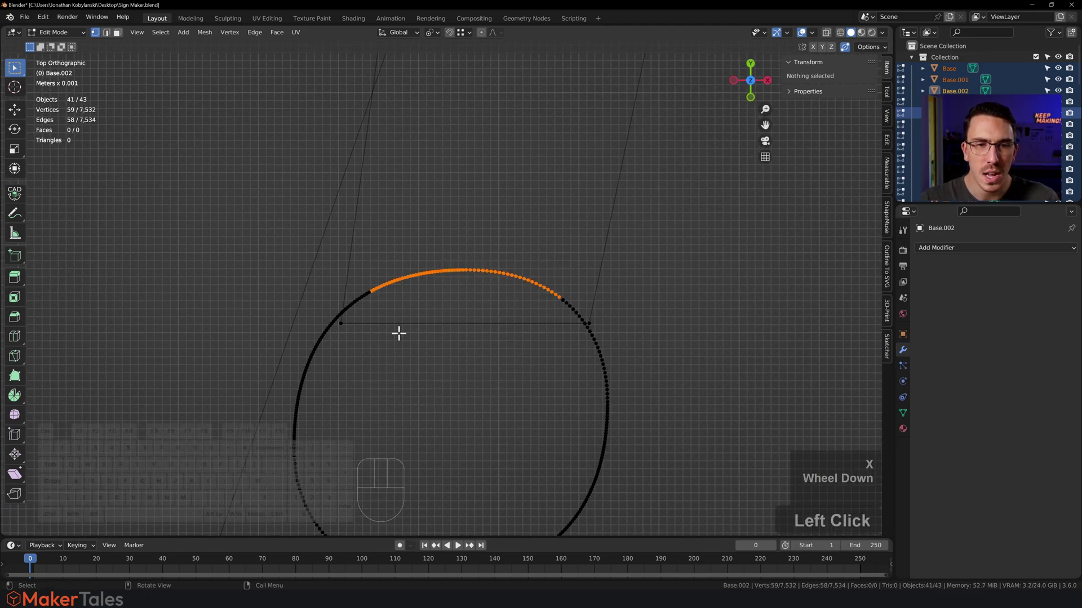
pyautogui.press('x')
pyautogui.click(512, 220)
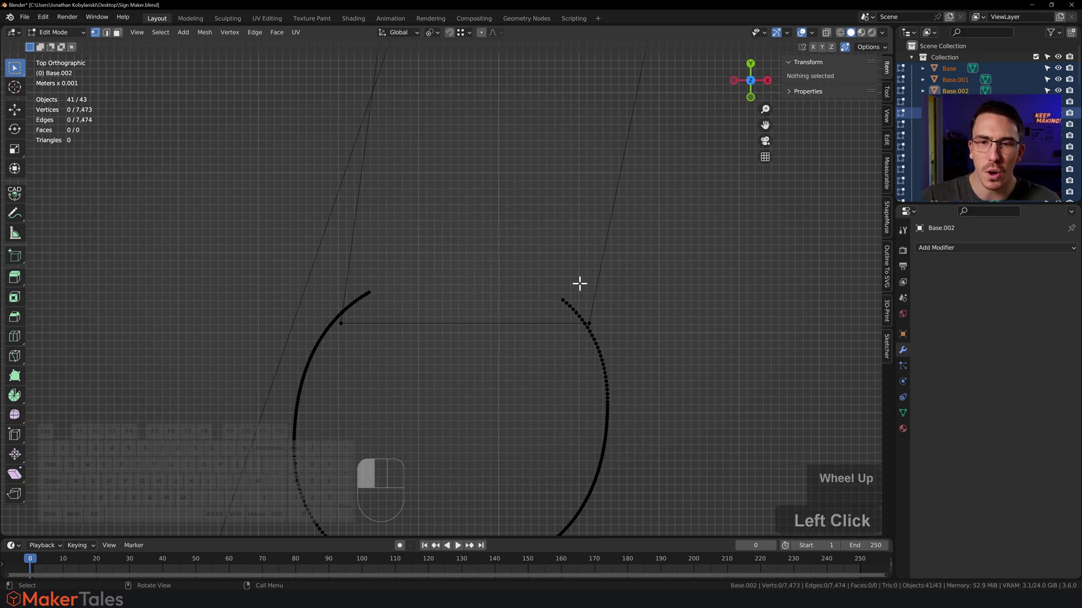
# Delete the dot's remaining arc vertices inside the stem together with the stem's bottom-left corner vertex.
pyautogui.moveTo(579, 283); pyautogui.dragTo(345, 369)
pyautogui.scroll(3, 340, 322)
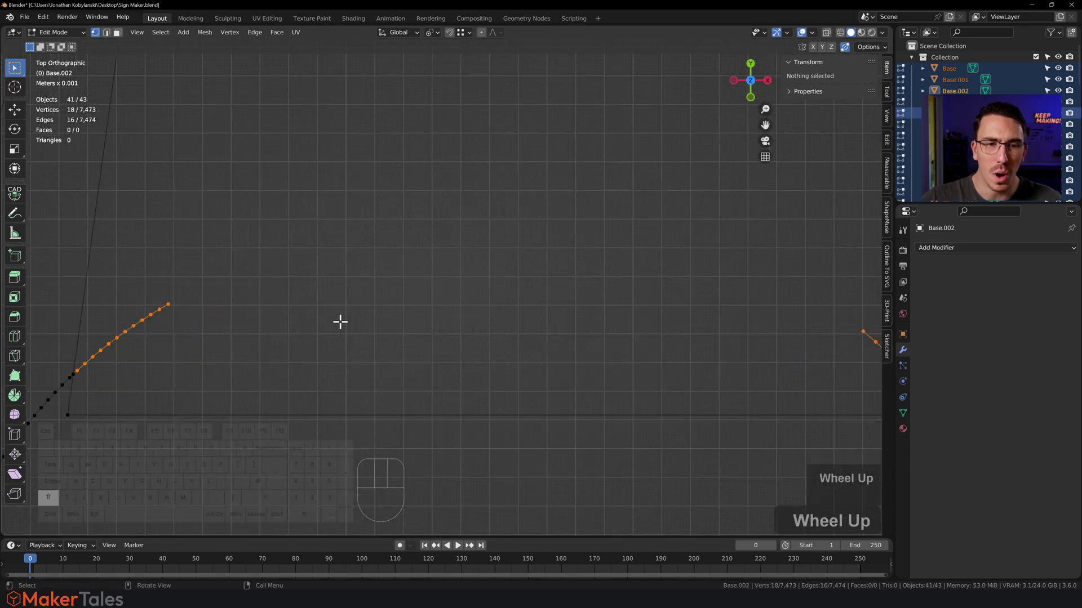
pyautogui.moveTo(340, 321)
pyautogui.keyDown('shift'); pyautogui.mouseDown(button='middle')
pyautogui.moveTo(430, 268)
pyautogui.moveTo(327, 320)
pyautogui.mouseUp(button='middle'); pyautogui.keyUp('shift')
pyautogui.keyDown('shift'); pyautogui.moveTo(319, 302); pyautogui.dragTo(279, 338); pyautogui.keyUp('shift')
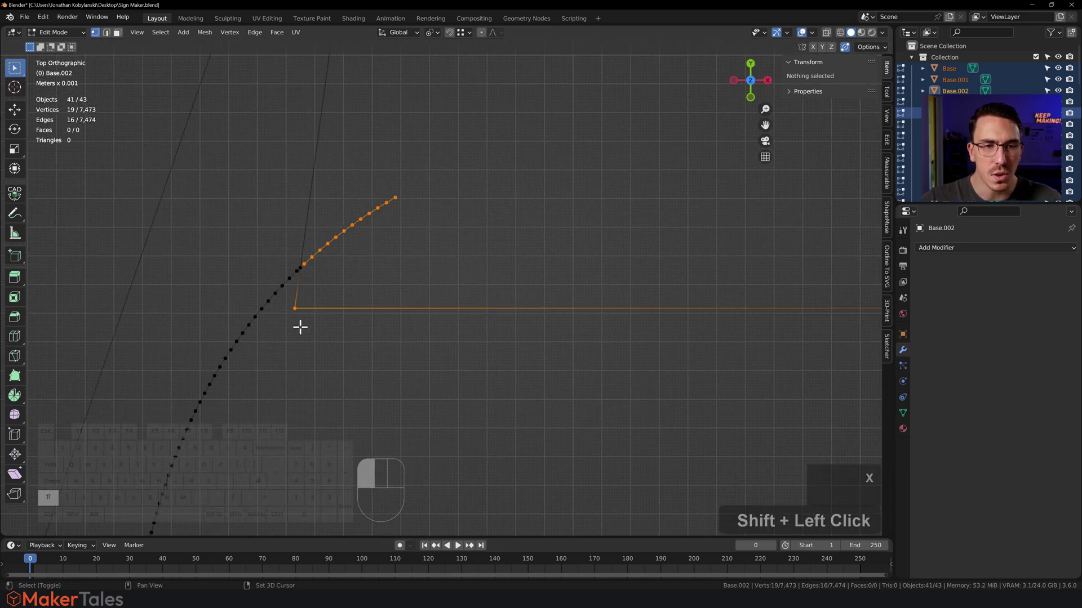
pyautogui.press('x')
pyautogui.click(349, 302)
# Delete the loose end vertex beside the right junction of the exclamation mark's stem and dot.
pyautogui.scroll(4, 307, 263)
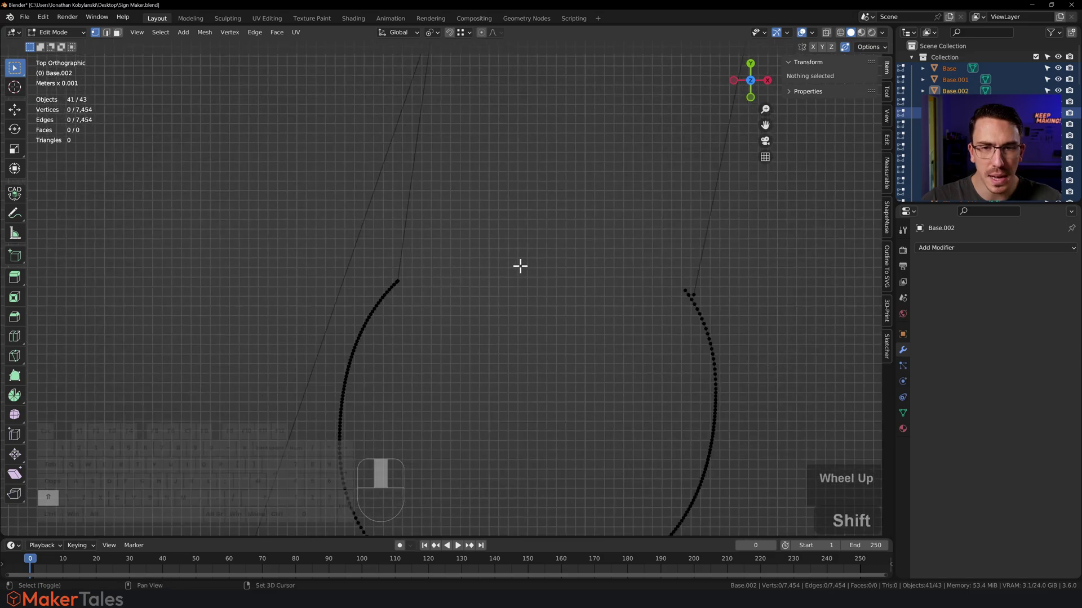
pyautogui.keyDown('shift'); pyautogui.moveTo(519, 265); pyautogui.dragTo(470, 342, button='middle'); pyautogui.keyUp('shift')
pyautogui.scroll(-1, 473, 332)
pyautogui.scroll(1, 475, 329)
pyautogui.keyDown('shift'); pyautogui.scroll(-1, 476, 326); pyautogui.keyUp('shift')
pyautogui.click(496, 341)
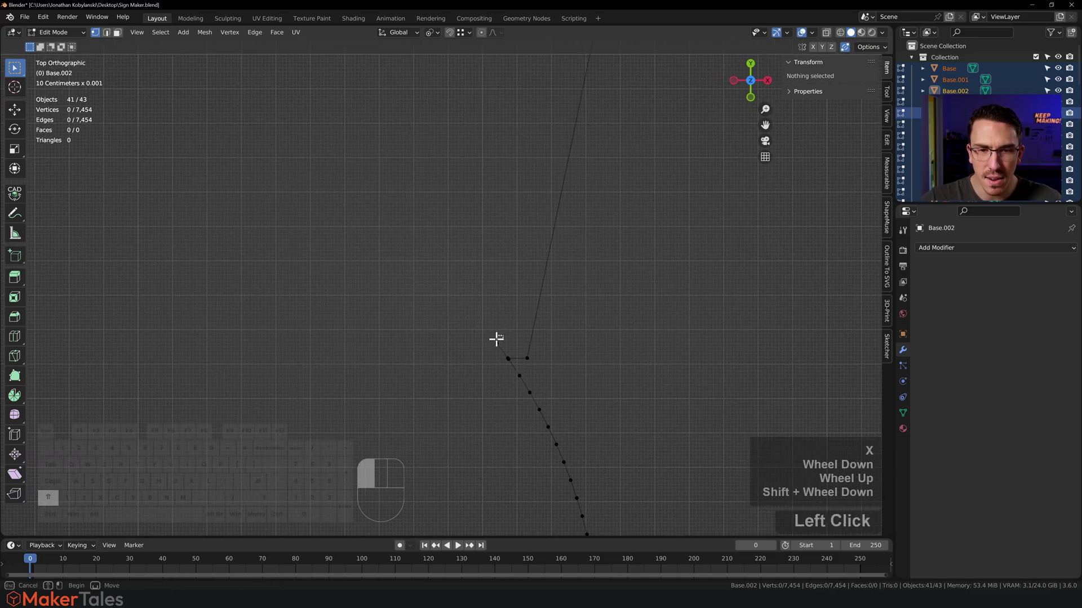
pyautogui.press('x')
pyautogui.click(472, 348)
# Merge all vertices of the five WOW! layer parts by distance with a merge distance of 0.01 mm.
pyautogui.scroll(-6, 462, 342)
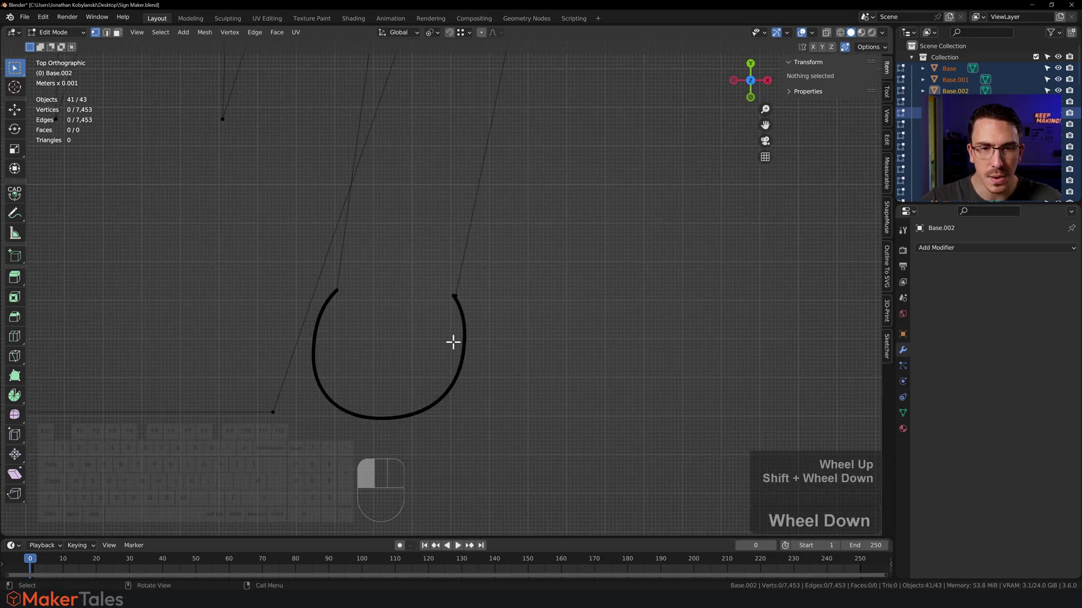
pyautogui.keyDown('shift'); pyautogui.moveTo(381, 345); pyautogui.dragTo(490, 245, button='middle'); pyautogui.keyUp('shift')
pyautogui.scroll(-3, 491, 248)
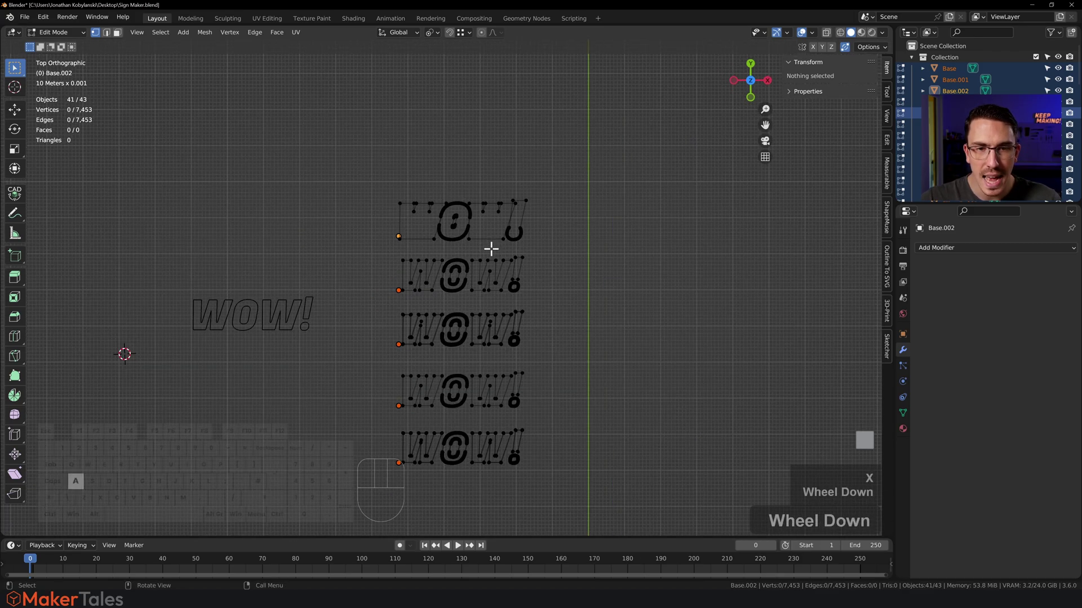
pyautogui.press('a')
pyautogui.press('m')
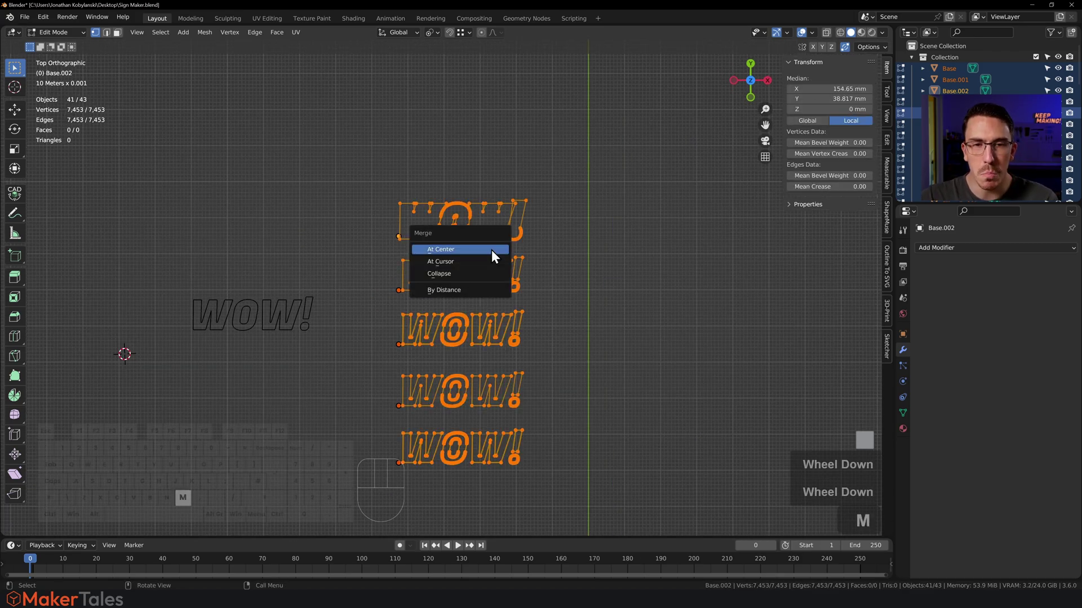
pyautogui.click(461, 290)
pyautogui.click(186, 497)
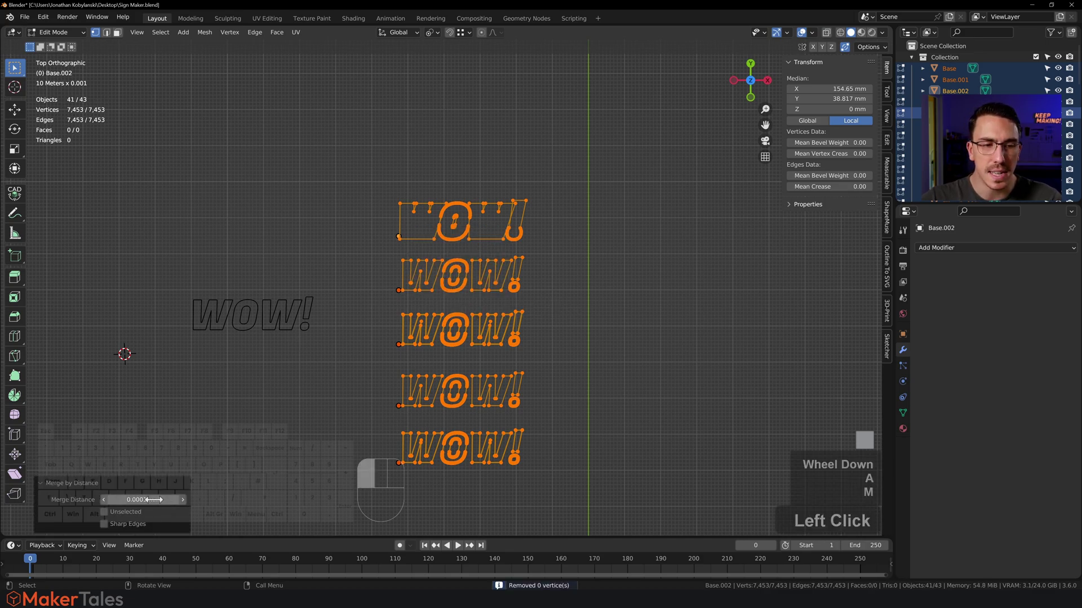
pyautogui.write('0.01')
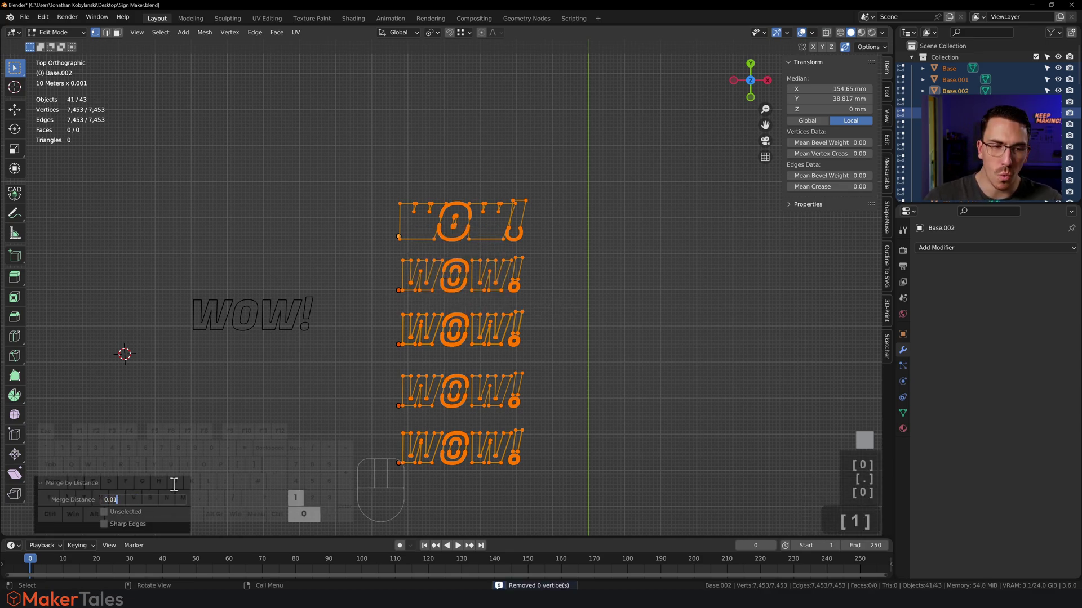
pyautogui.press('Return')
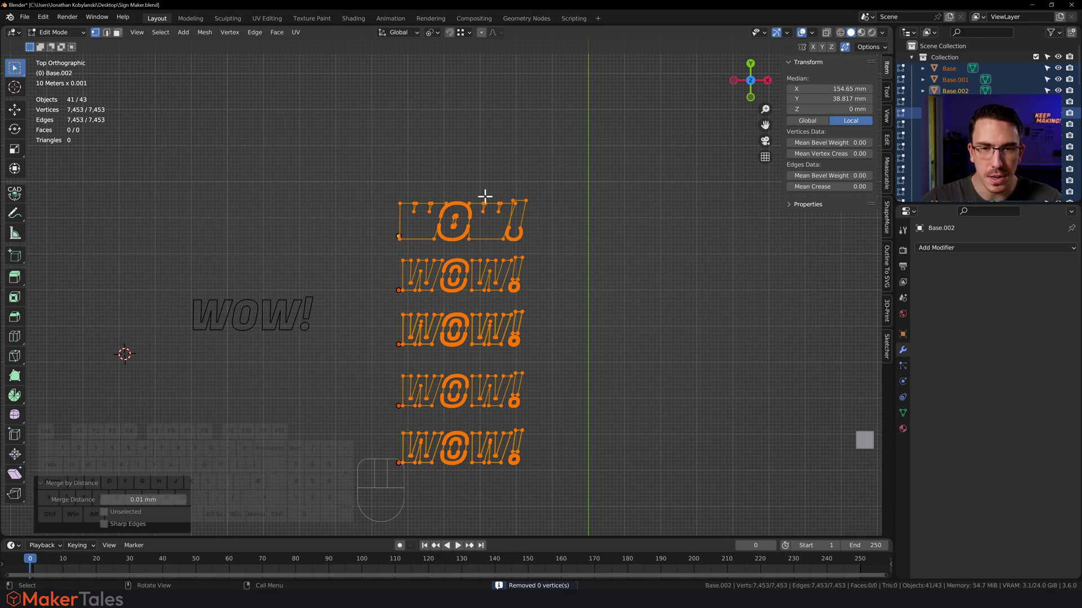
# Apply Limited Dissolve with a maximum angle of 0.01° to all WOW! outlines and return to Object Mode.
pyautogui.press('x')
pyautogui.click(390, 282)
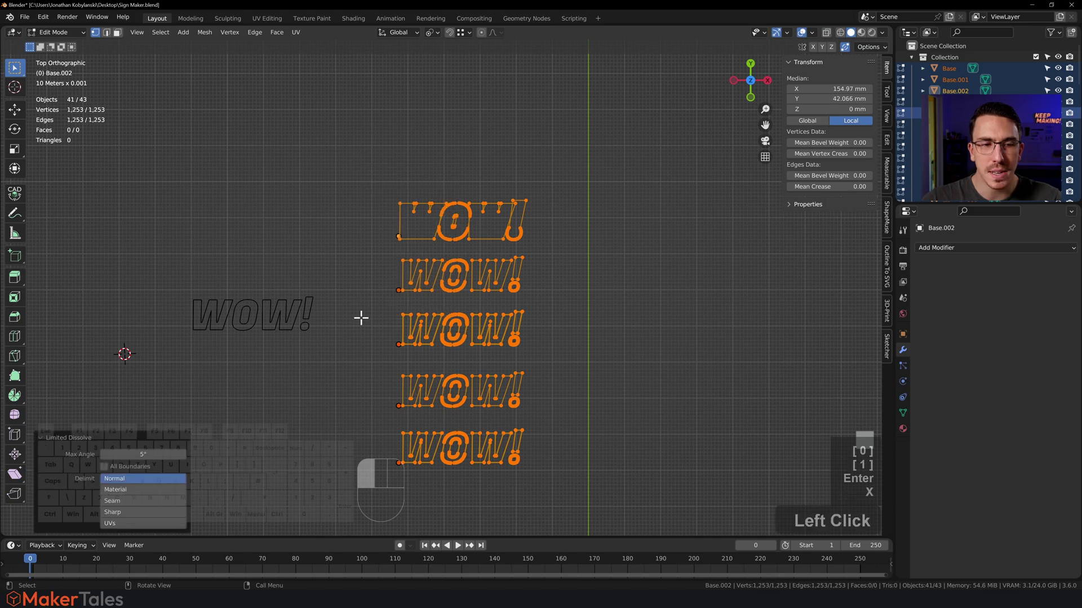
pyautogui.click(163, 454)
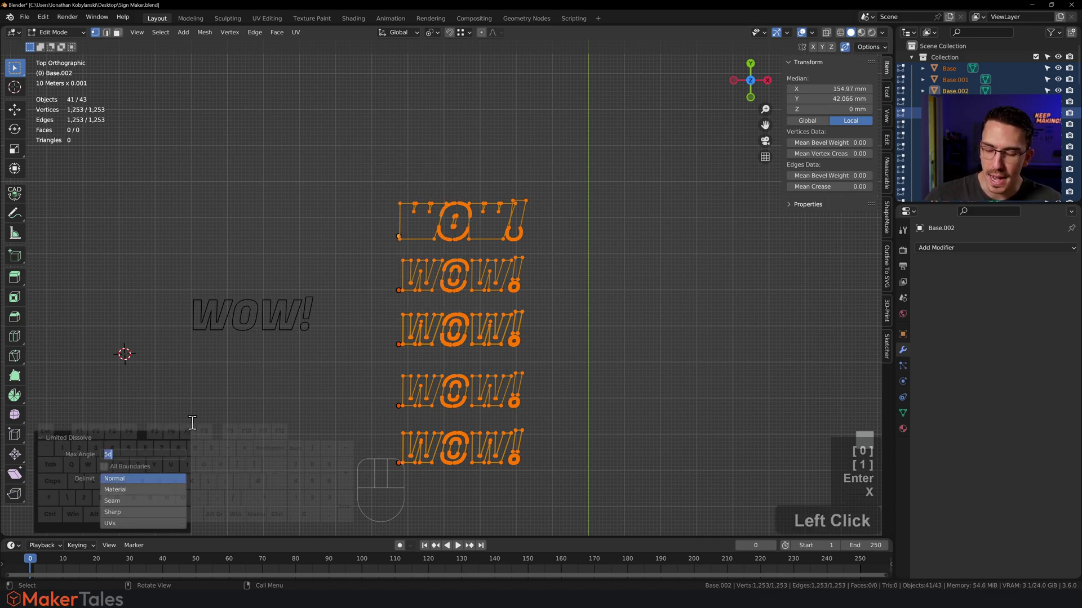
pyautogui.write('0.01')
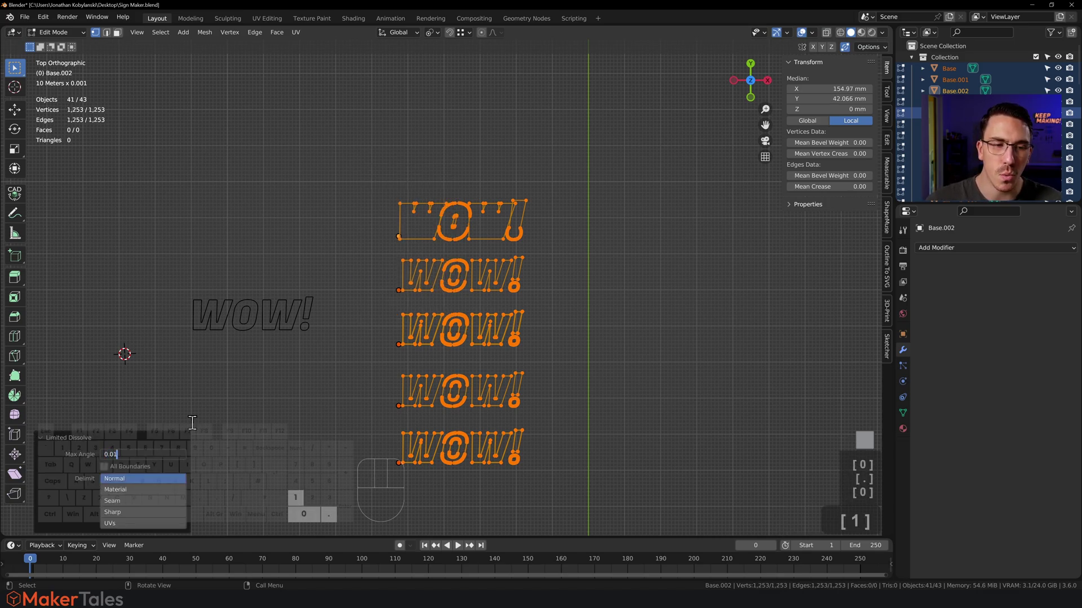
pyautogui.press('Return')
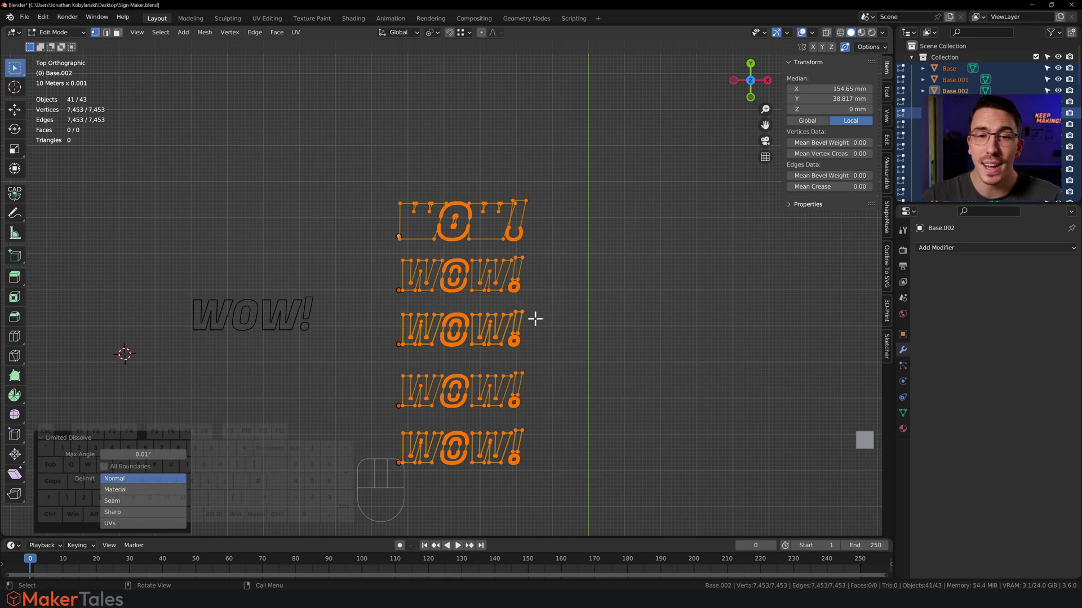
pyautogui.press('Tab')
pyautogui.scroll(2, 535, 274)
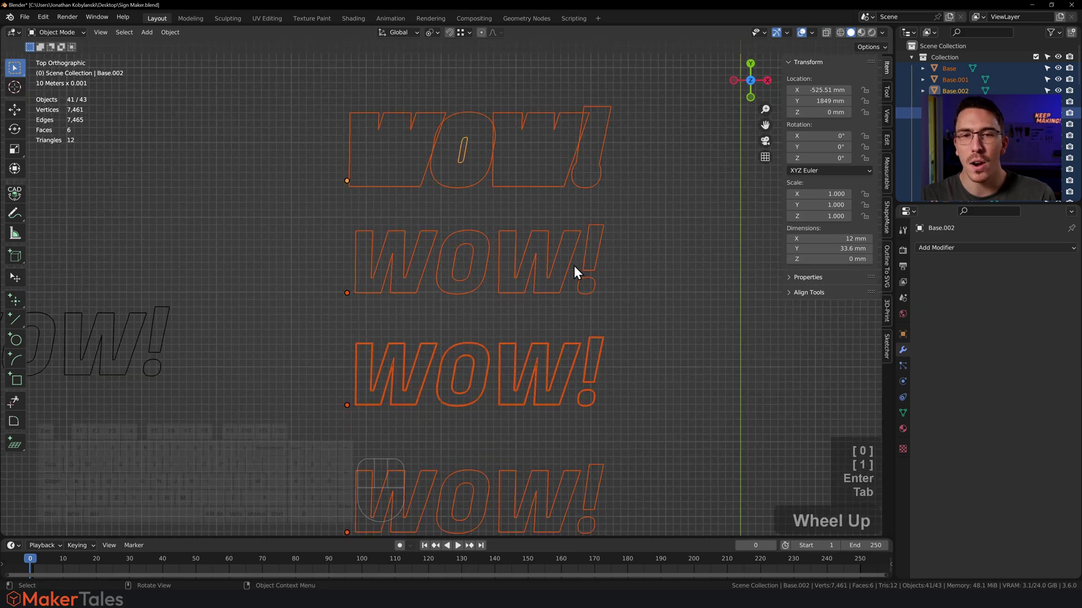
pyautogui.scroll(-1, 574, 271)
pyautogui.scroll(-2, 572, 274)
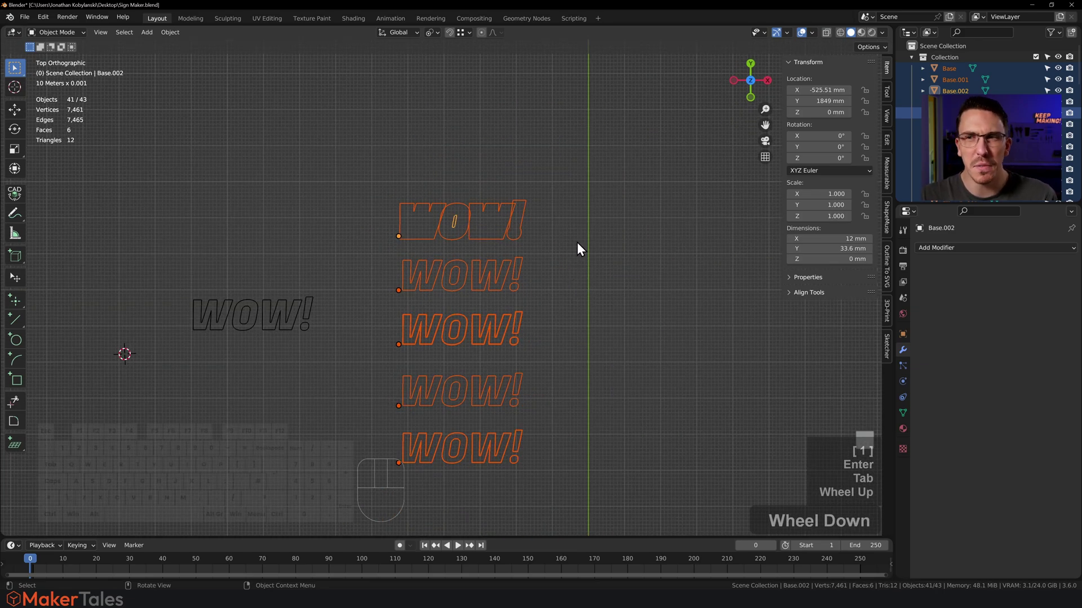
# Duplicate the five parts of the topmost WOW! and move the copy about 207 mm along Y.
pyautogui.click(579, 225)
pyautogui.moveTo(559, 178); pyautogui.dragTo(407, 245)
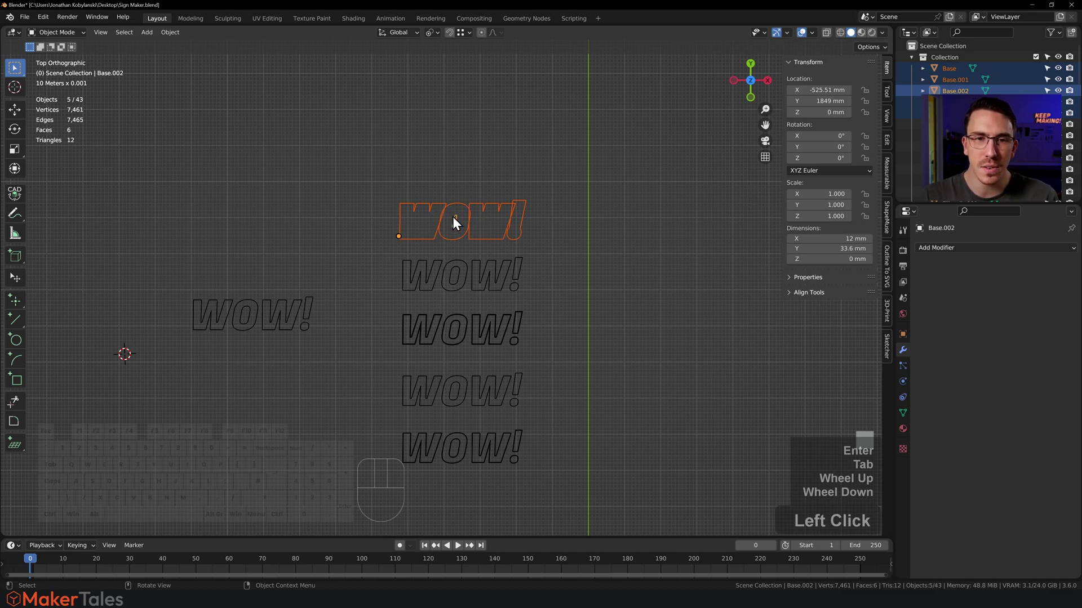
pyautogui.moveTo(555, 166); pyautogui.dragTo(431, 233)
pyautogui.click(572, 170)
pyautogui.moveTo(558, 169); pyautogui.dragTo(423, 245)
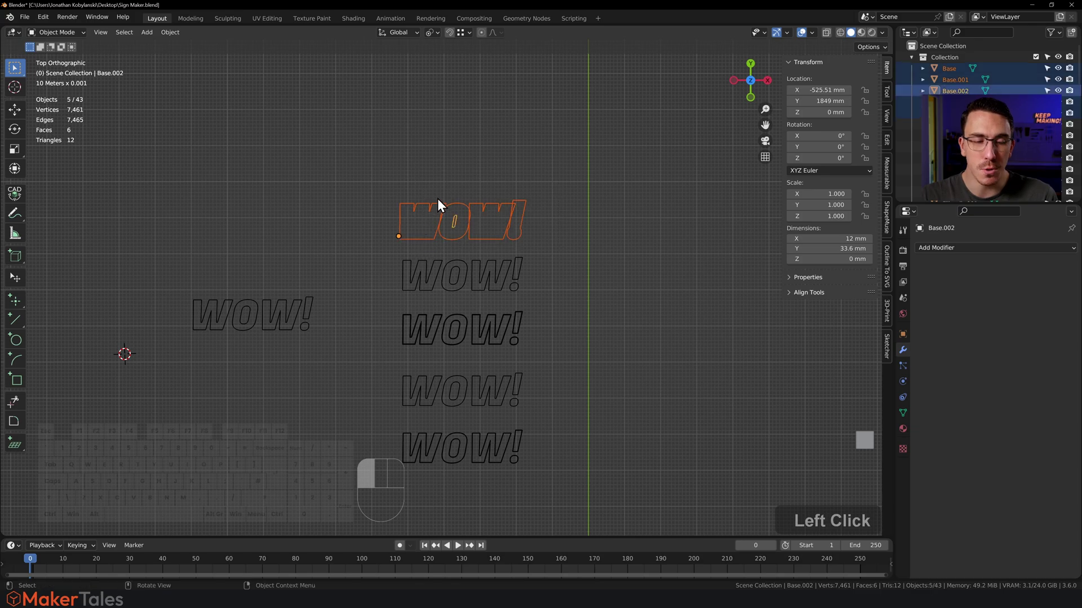
pyautogui.hotkey('shift', 'd')
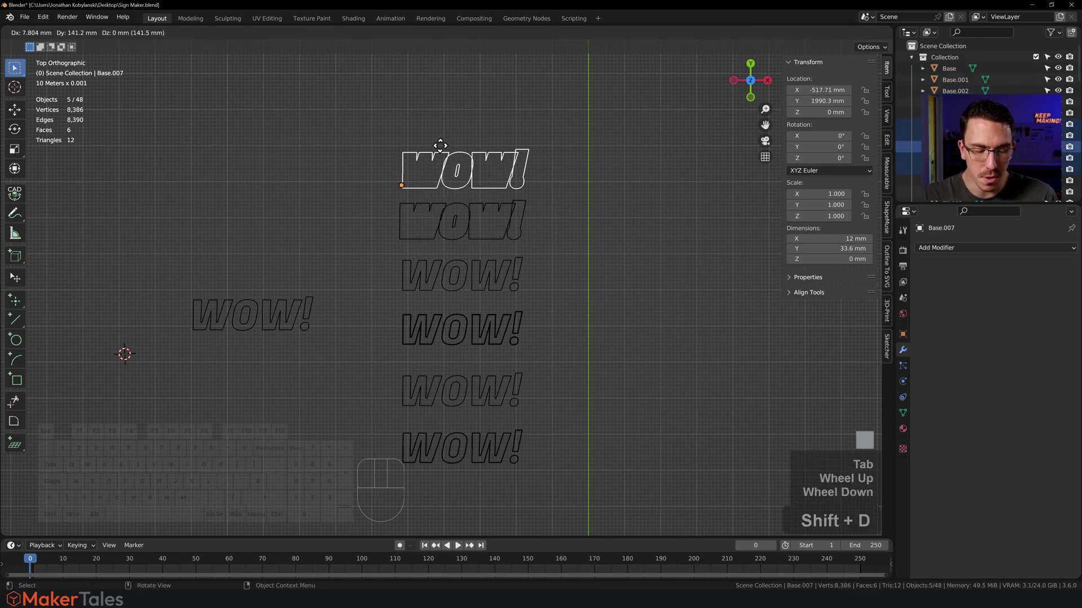
pyautogui.press('y')
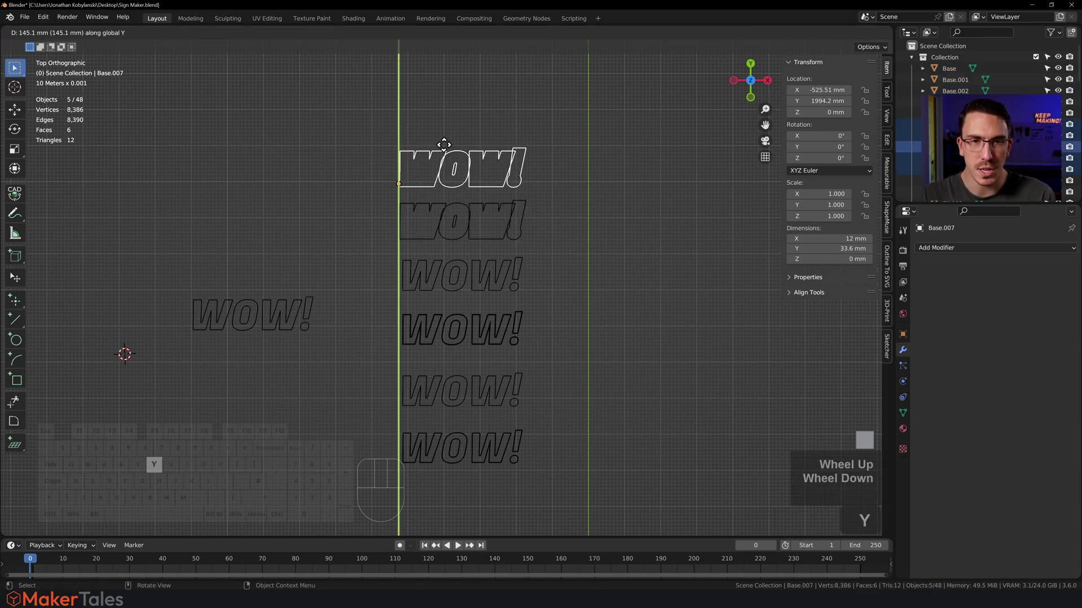
pyautogui.click(484, 123)
# Join the five parts of the duplicated WOW! outline into one object with the first W active.
pyautogui.keyDown('shift'); pyautogui.moveTo(485, 123); pyautogui.dragTo(451, 255, button='middle'); pyautogui.keyUp('shift')
pyautogui.scroll(5, 454, 218)
pyautogui.keyDown('shift'); pyautogui.scroll(-2, 454, 217); pyautogui.keyUp('shift')
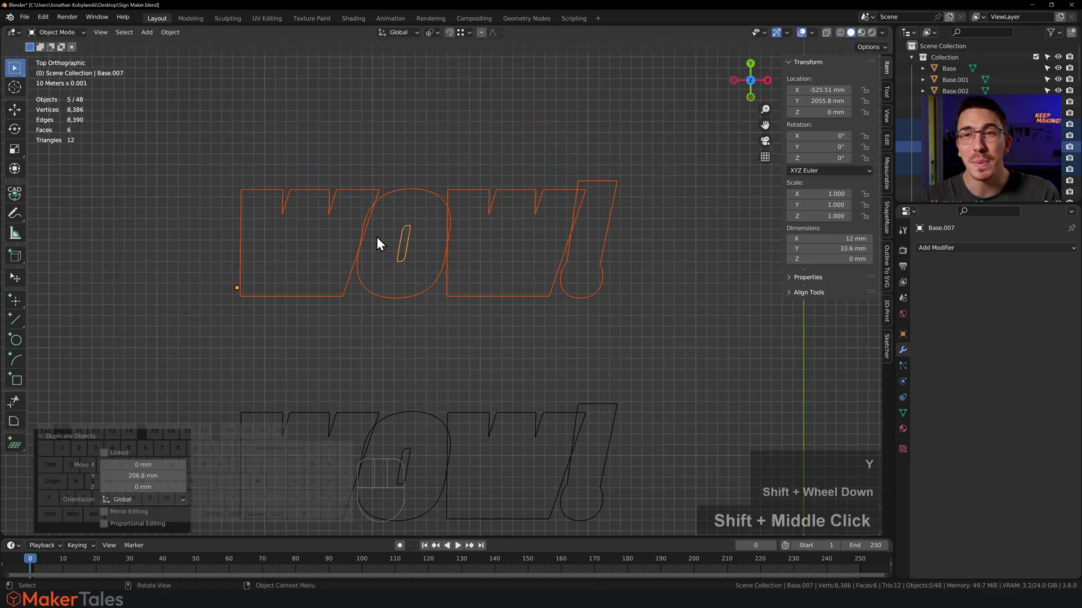
pyautogui.keyDown('shift'); pyautogui.click(330, 193); pyautogui.keyUp('shift')
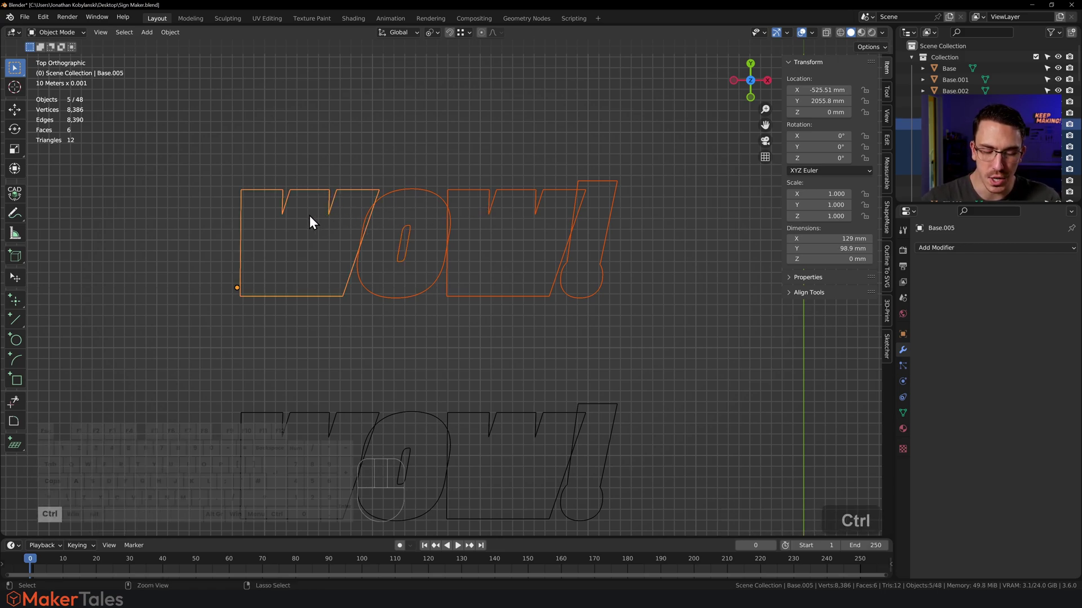
pyautogui.hotkey('ctrl', 'j')
pyautogui.click(309, 125)
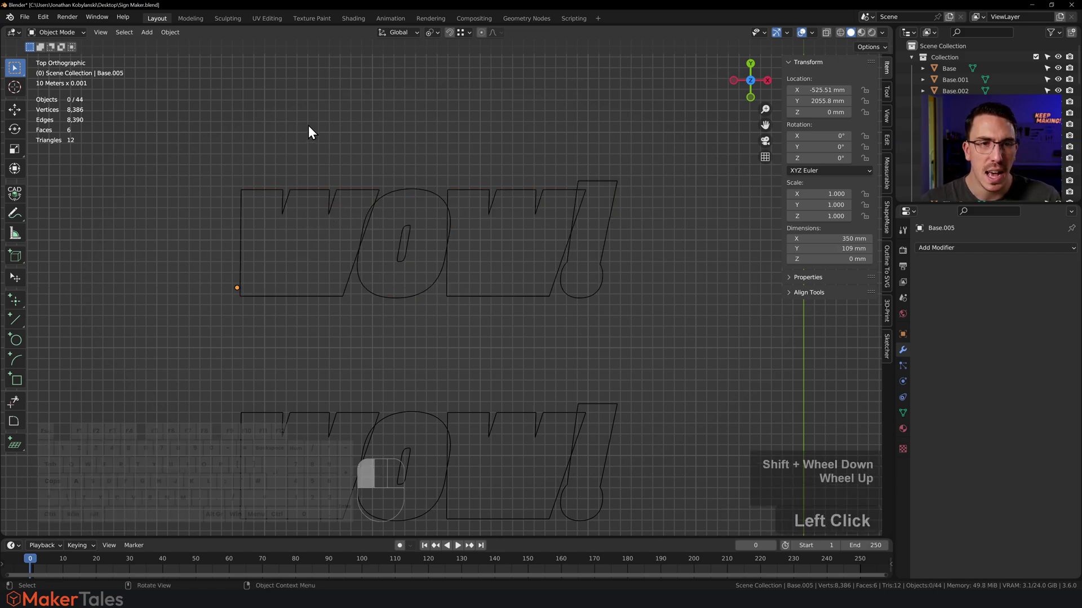
# Rename the joined WOW! copy as Trim.
pyautogui.click(322, 194)
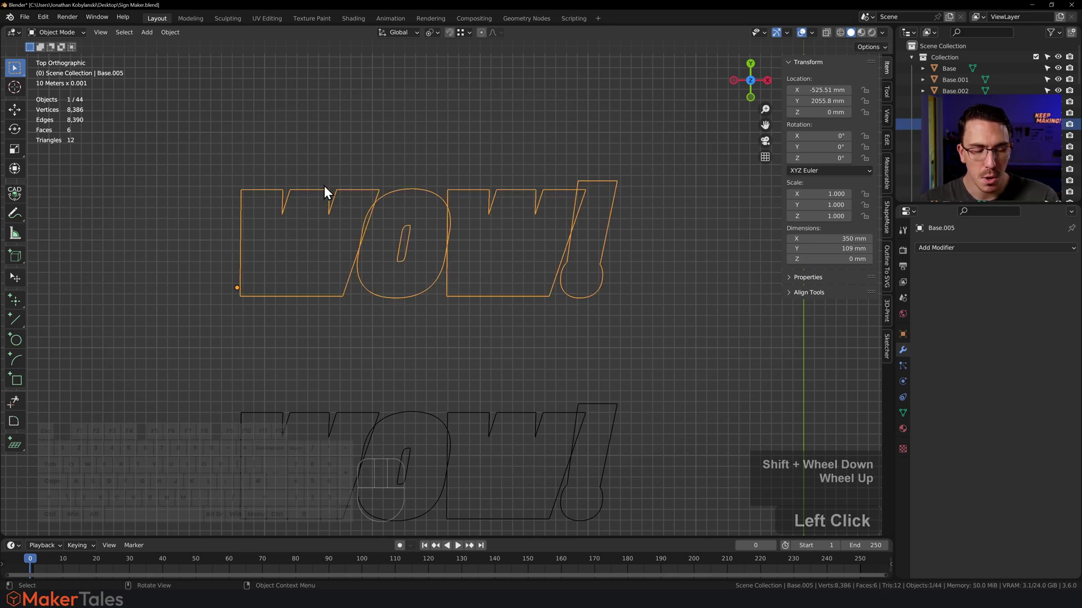
pyautogui.press('F2')
pyautogui.write('tRIM')
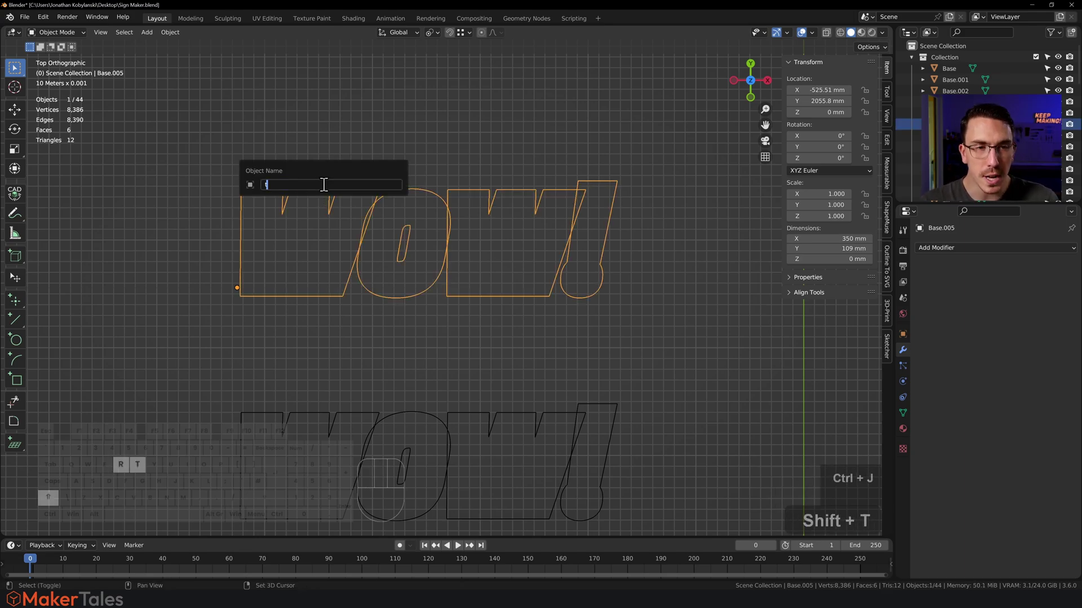
pyautogui.press('BackSpace')
pyautogui.press('BackSpace')
pyautogui.press('BackSpace')
pyautogui.press('BackSpace')
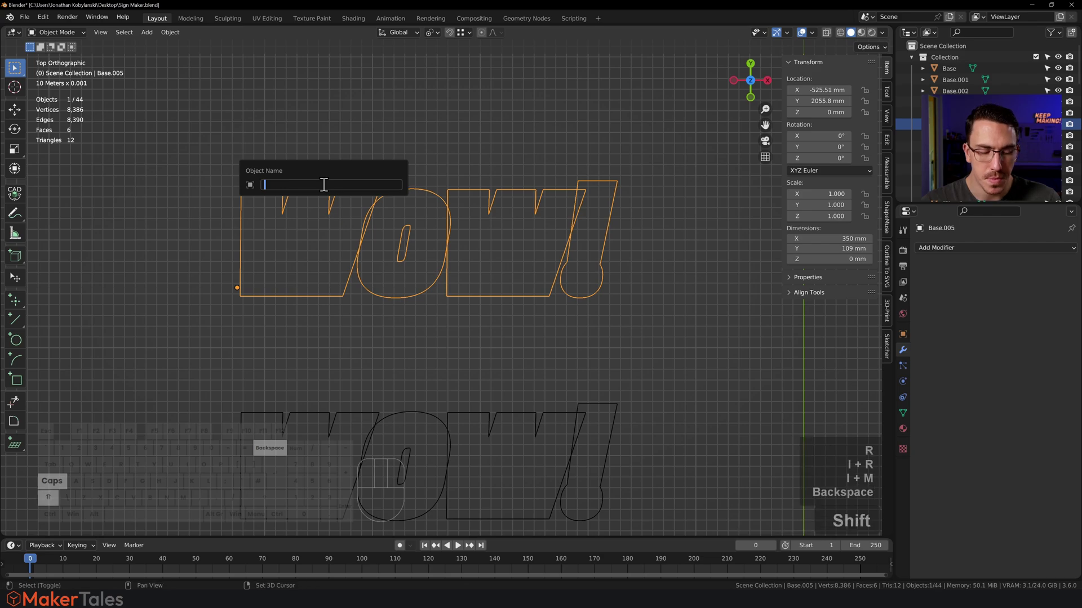
pyautogui.press('capslock')
pyautogui.write('Trim')
pyautogui.press('Tab')
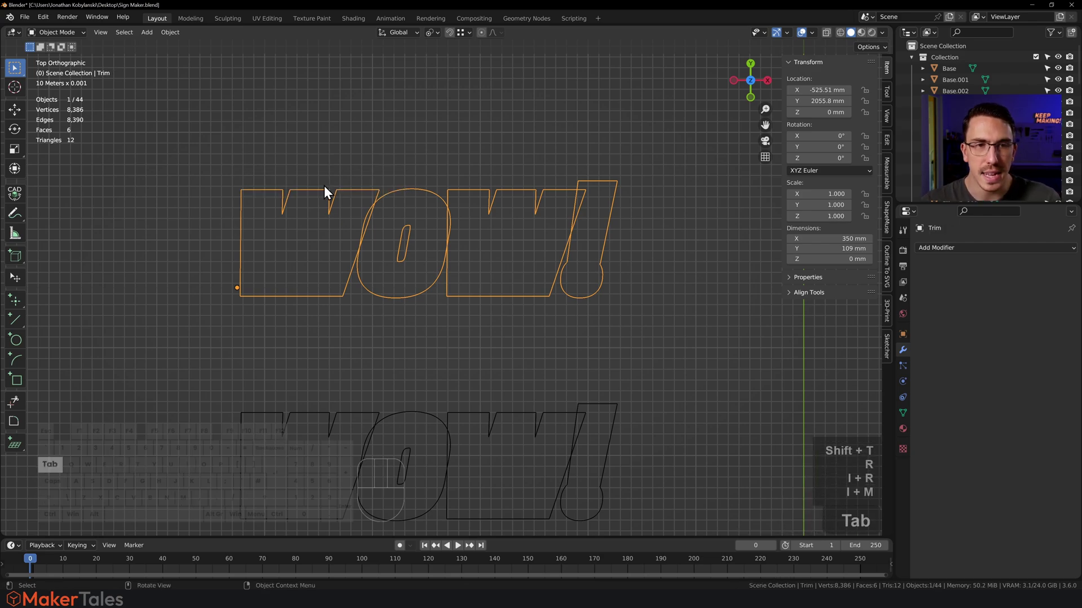
# Separate the Trim mesh by loose parts and return to Object Mode.
pyautogui.click(343, 188)
pyautogui.press('Tab')
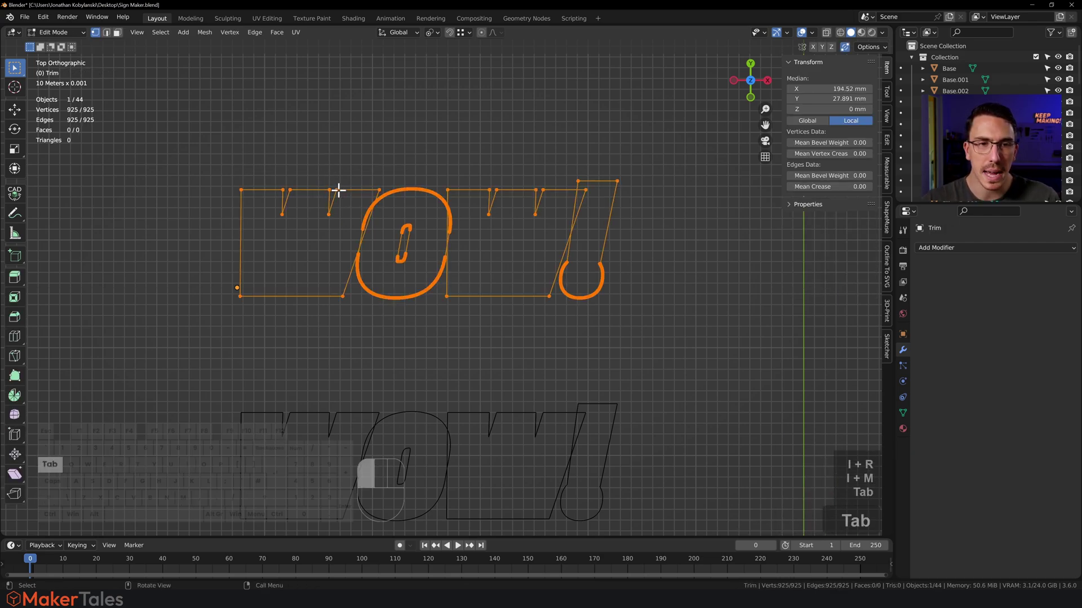
pyautogui.press('p')
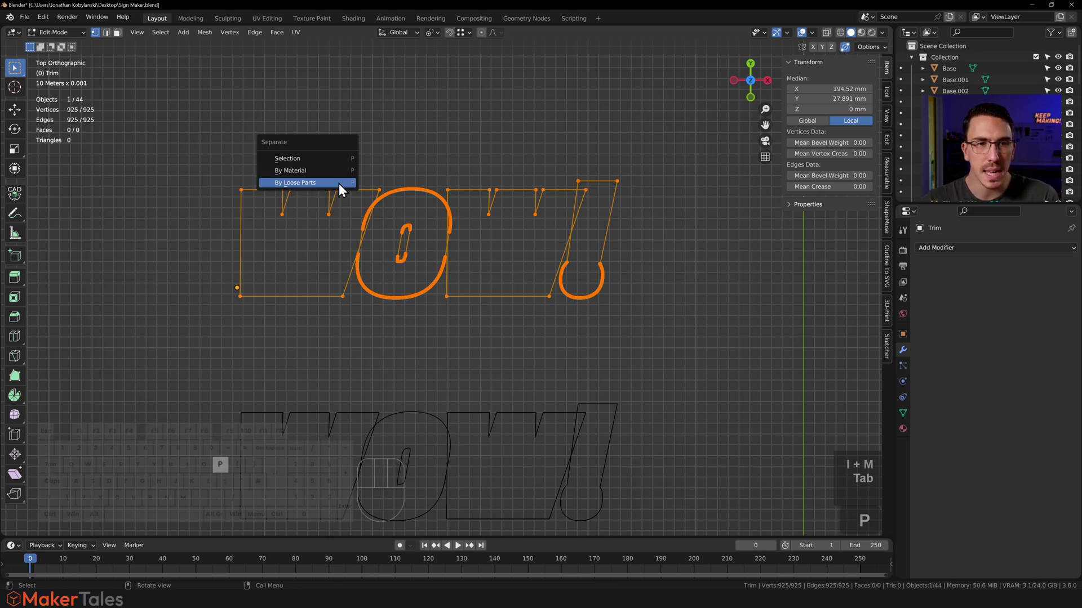
pyautogui.click(299, 182)
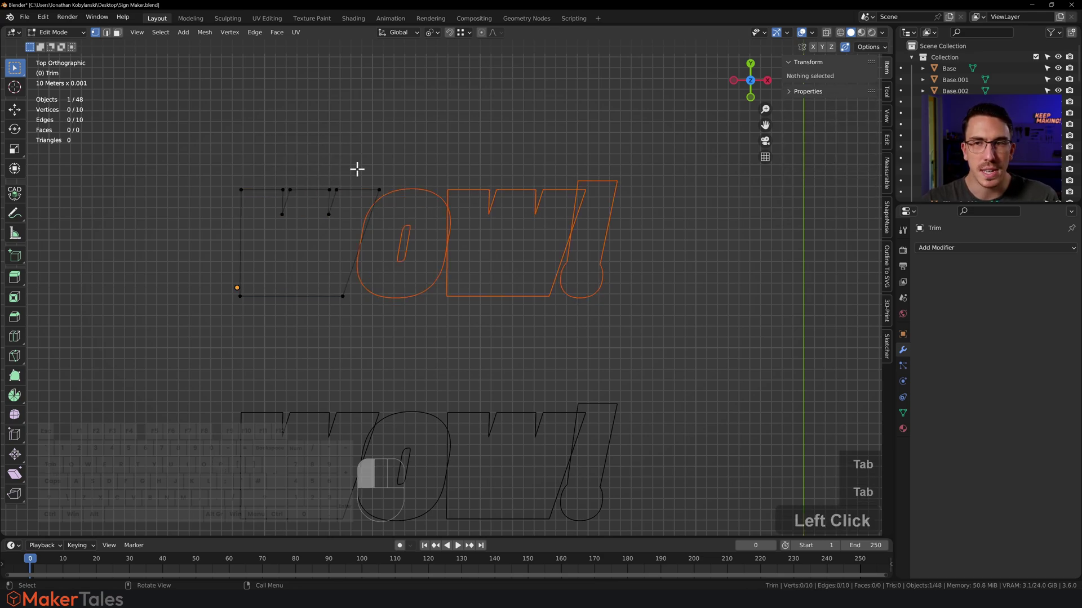
pyautogui.press('Tab')
pyautogui.click(300, 154)
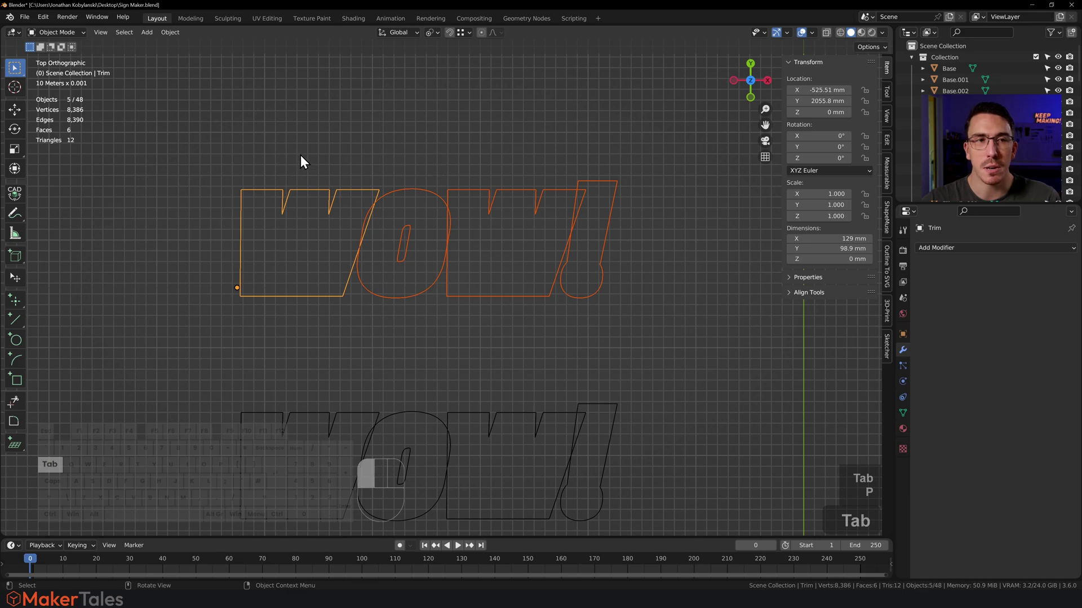
# Join the O's inner outline with its outer outline in the Trim layer, then check the names of the other letters.
pyautogui.click(287, 196)
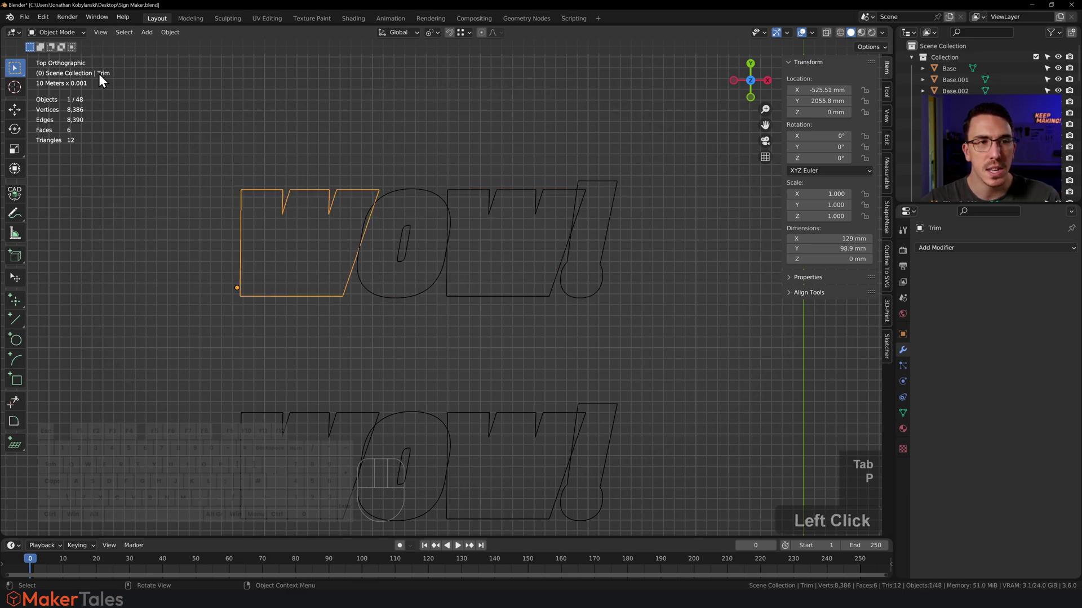
pyautogui.click(405, 226)
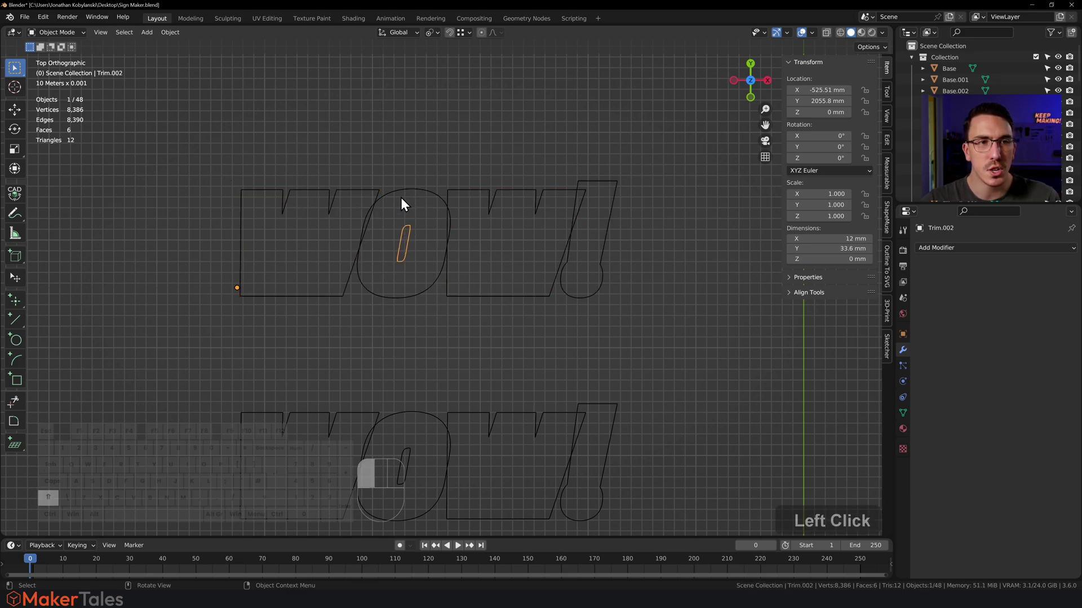
pyautogui.keyDown('shift'); pyautogui.click(409, 191); pyautogui.keyUp('shift')
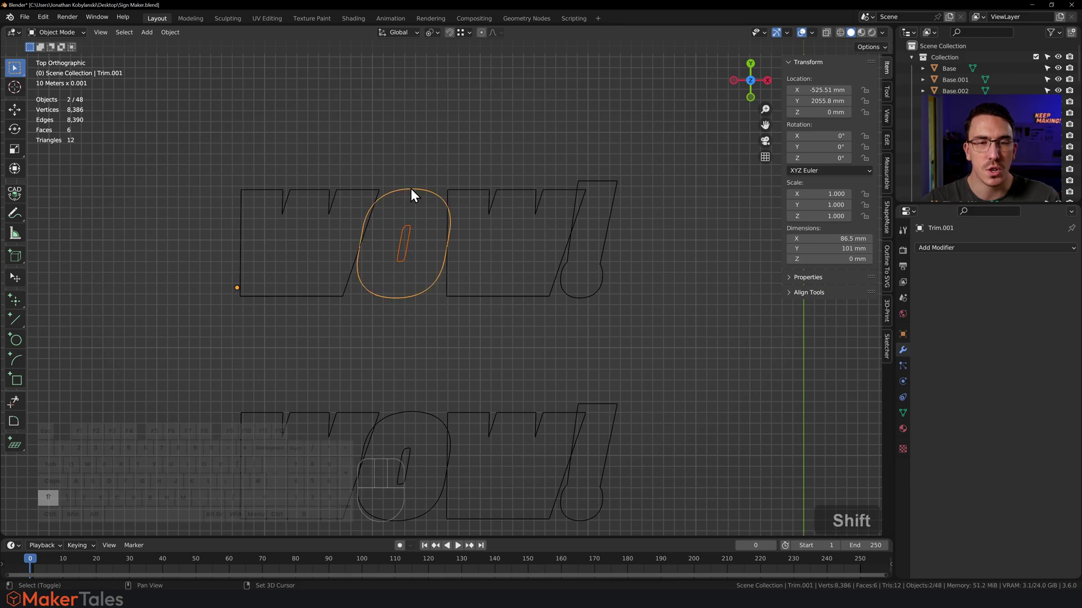
pyautogui.hotkey('ctrl', 'j')
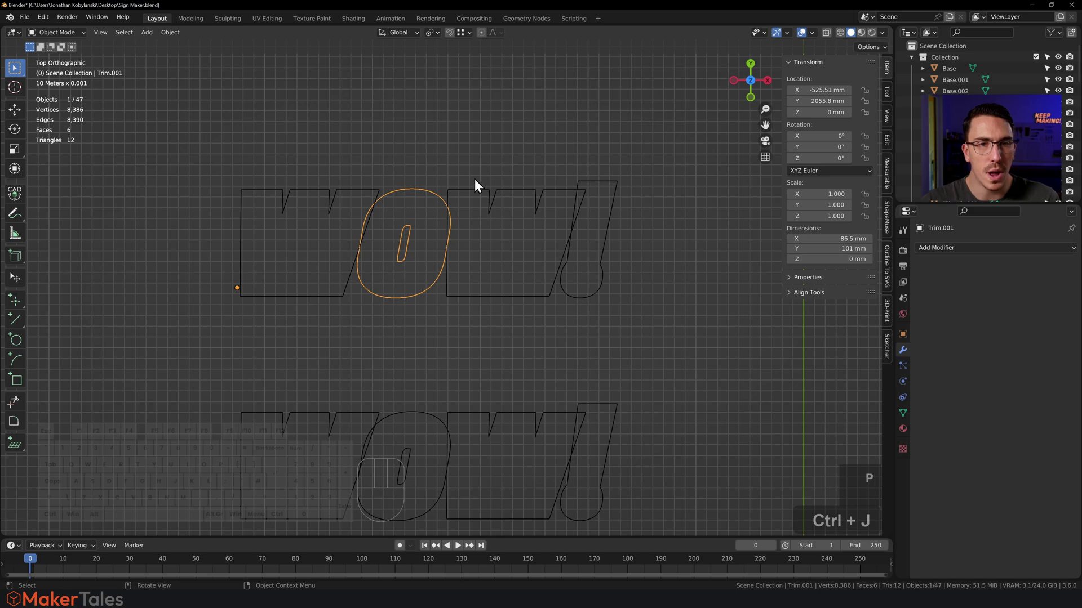
pyautogui.click(482, 190)
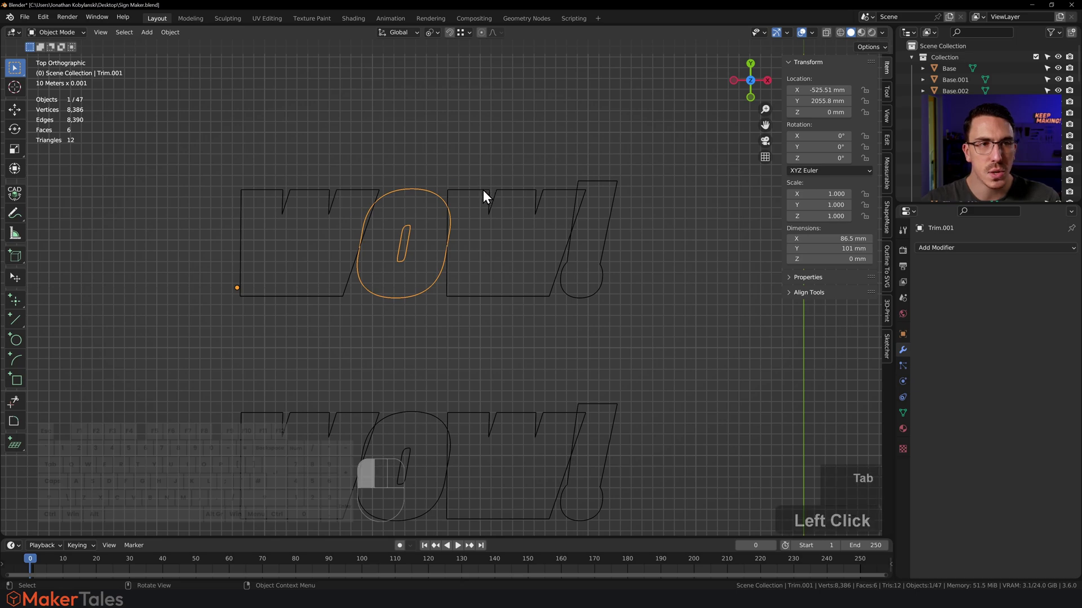
pyautogui.click(585, 182)
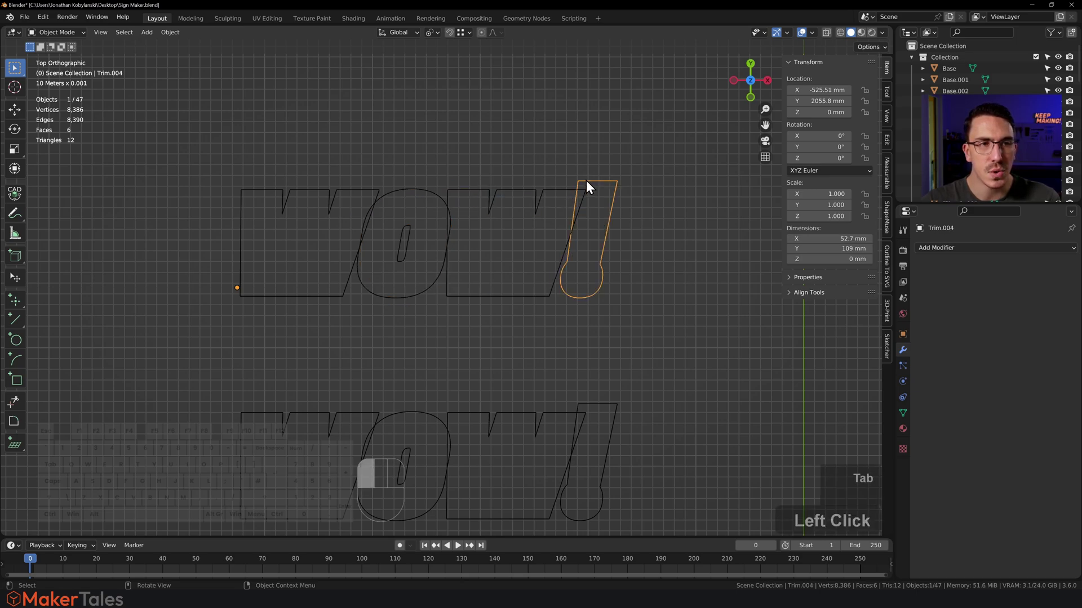
pyautogui.click(343, 191)
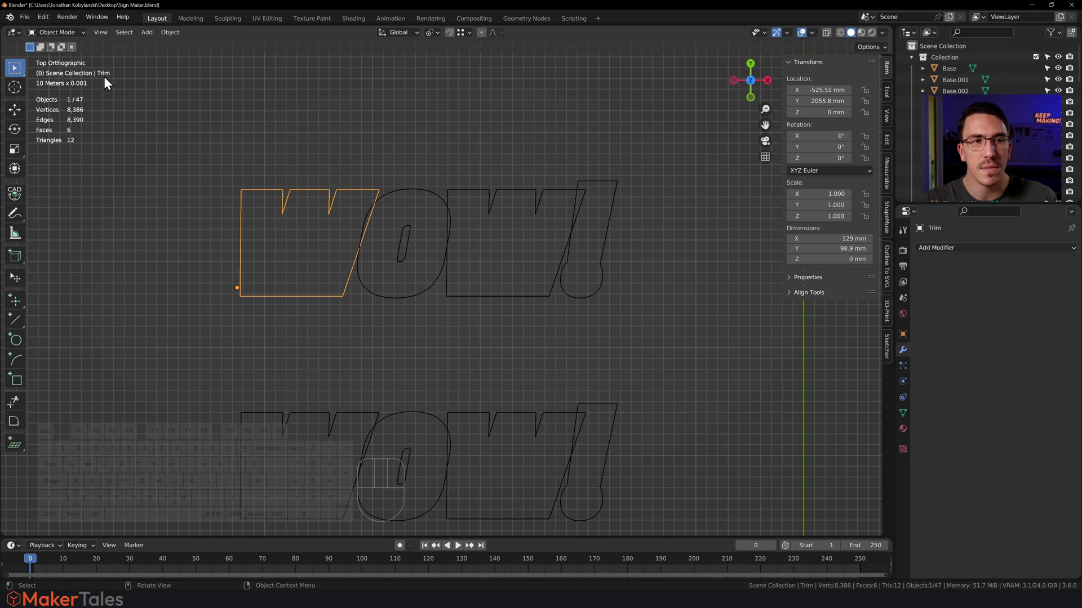
# Locate the Statistics and Text Info viewport overlays and toggle them off and back on.
pyautogui.click(811, 32)
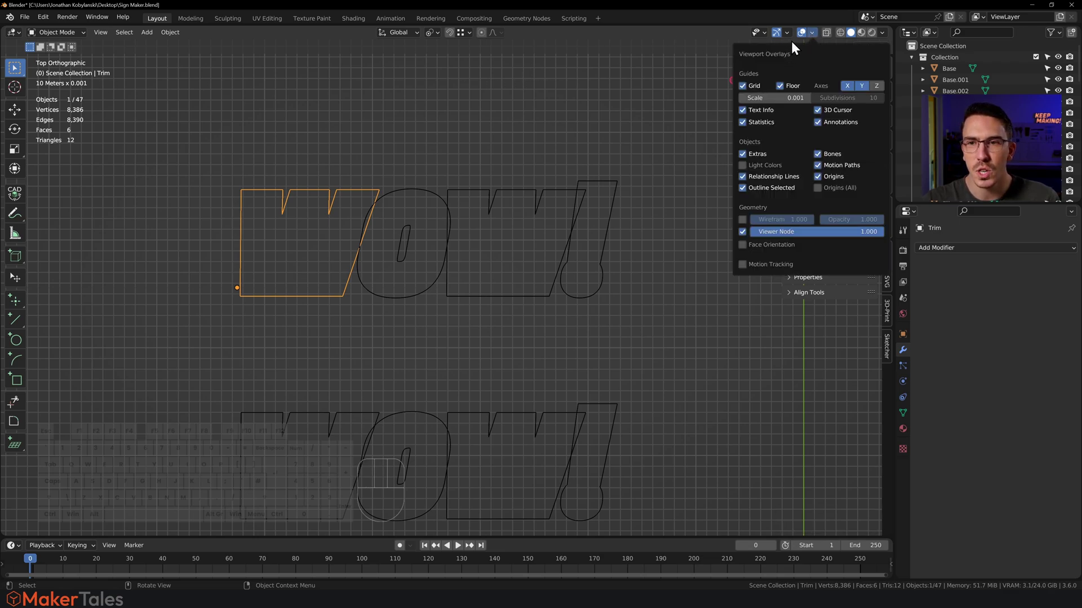
pyautogui.click(786, 34)
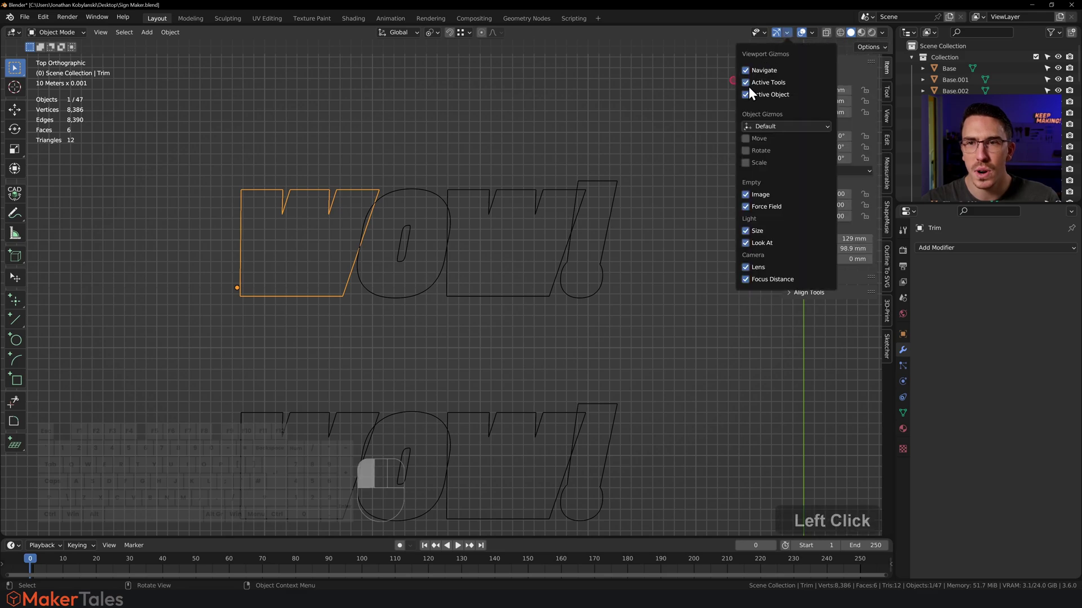
pyautogui.click(812, 32)
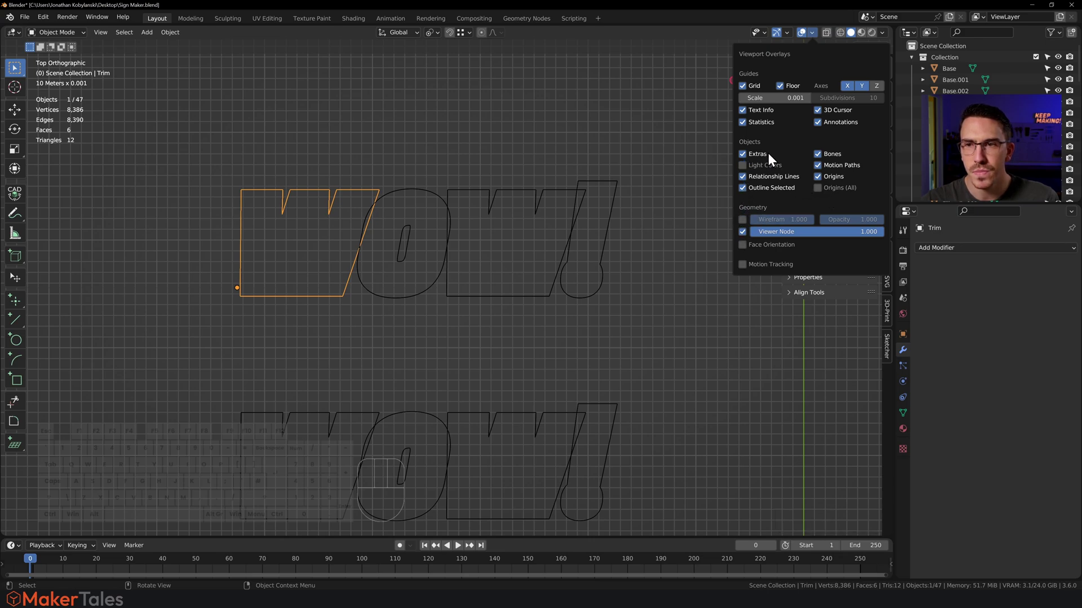
pyautogui.click(742, 125)
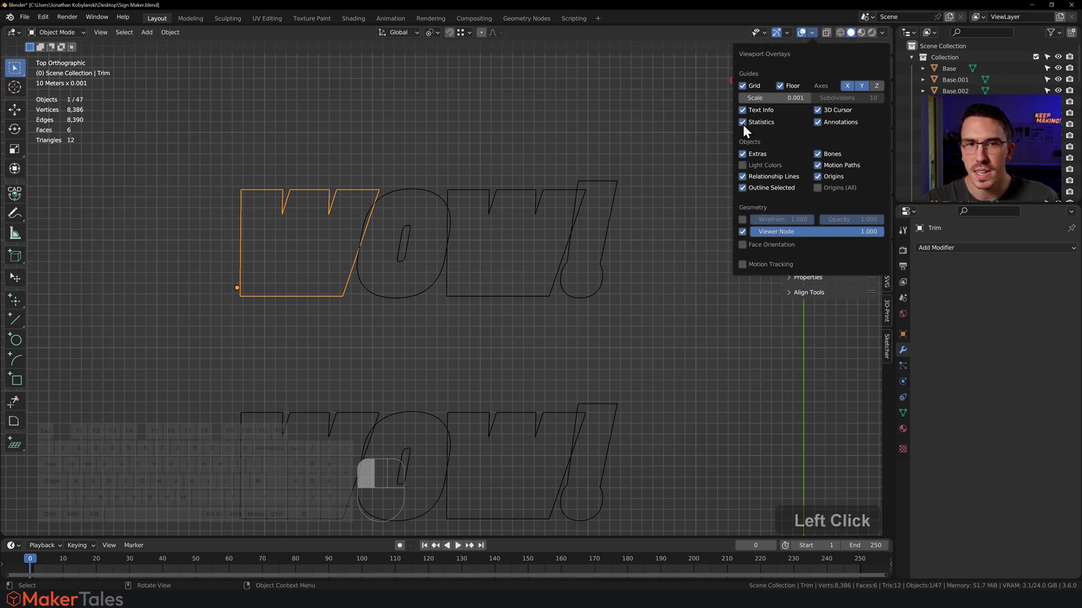
pyautogui.click(743, 123)
pyautogui.click(741, 111)
pyautogui.click(741, 110)
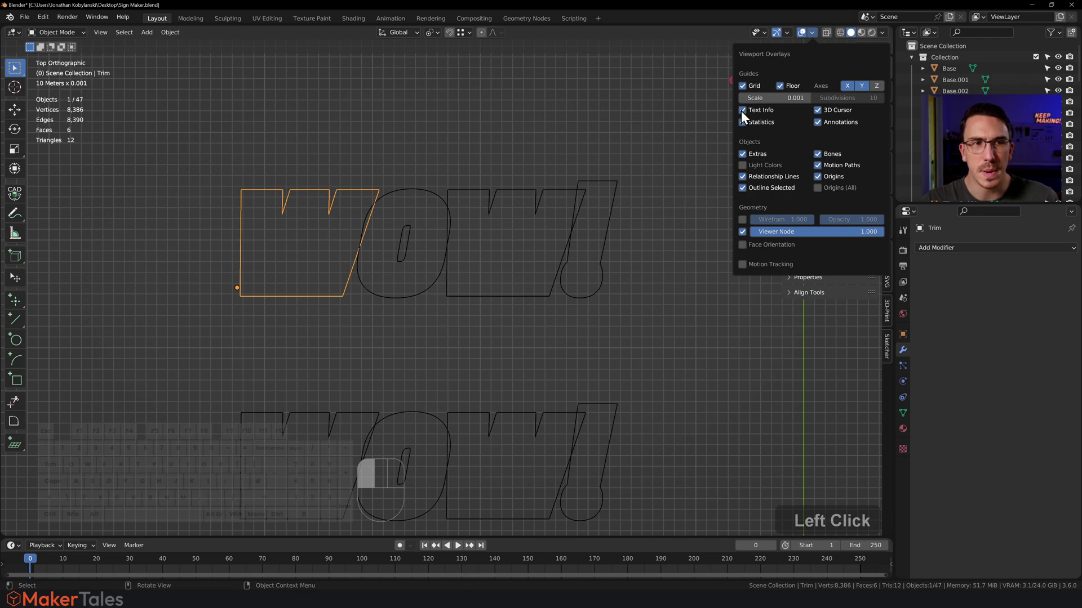
pyautogui.click(741, 111)
pyautogui.click(741, 111)
pyautogui.click(593, 116)
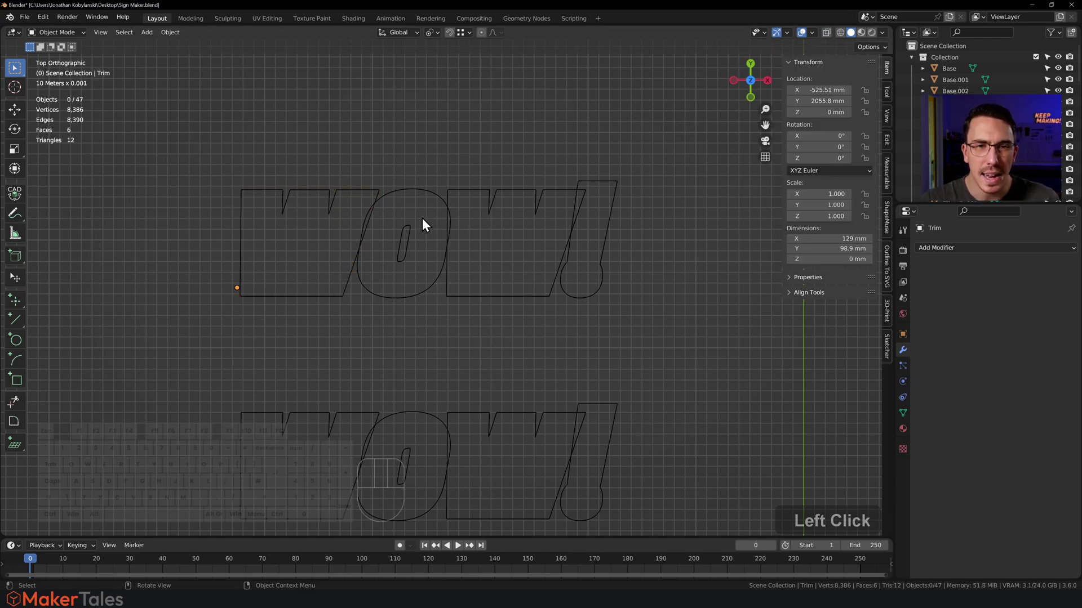
# Check the object name of each letter in the Trim layer, from the first W to the exclamation mark.
pyautogui.click(374, 194)
pyautogui.click(411, 235)
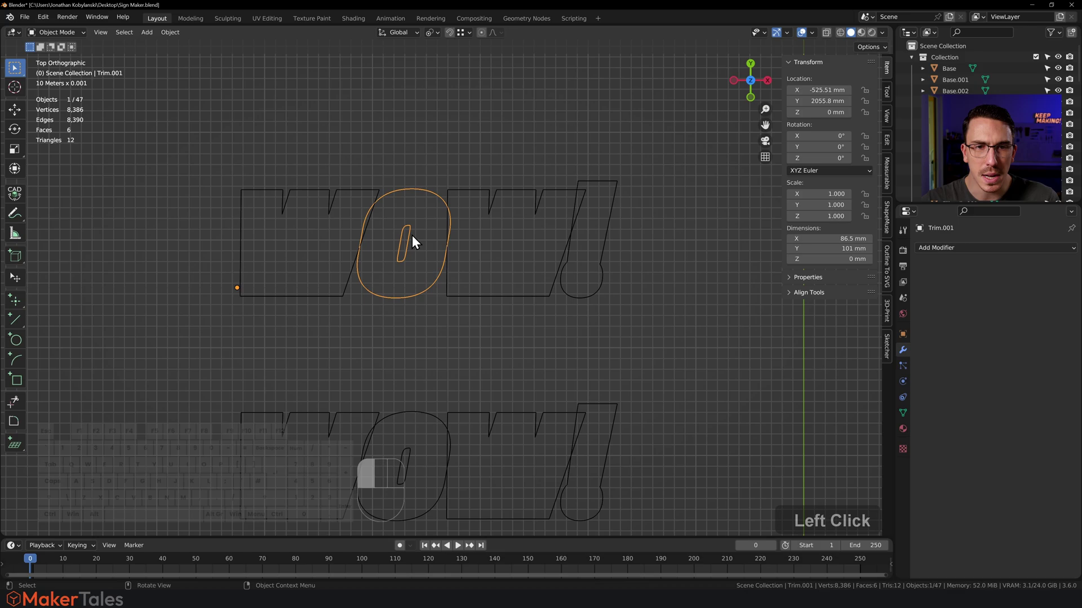
pyautogui.click(488, 195)
pyautogui.click(597, 183)
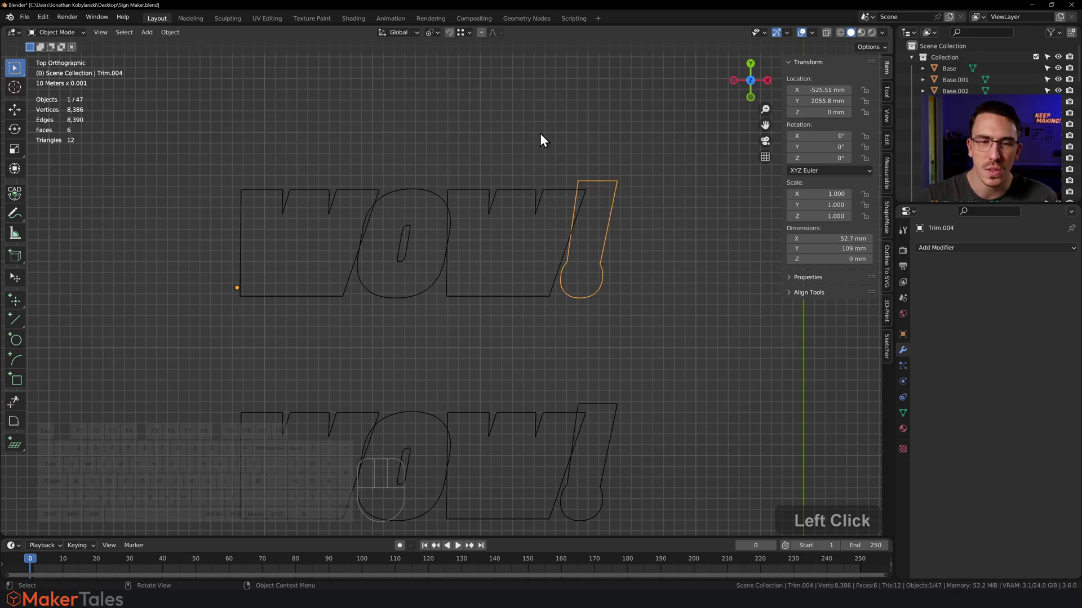
# Join the inner and outer outlines of the O in the Base WOW! layer below the Trim layer.
pyautogui.scroll(-7, 514, 289)
pyautogui.keyDown('shift'); pyautogui.moveTo(509, 304); pyautogui.dragTo(477, 213, button='middle'); pyautogui.keyUp('shift')
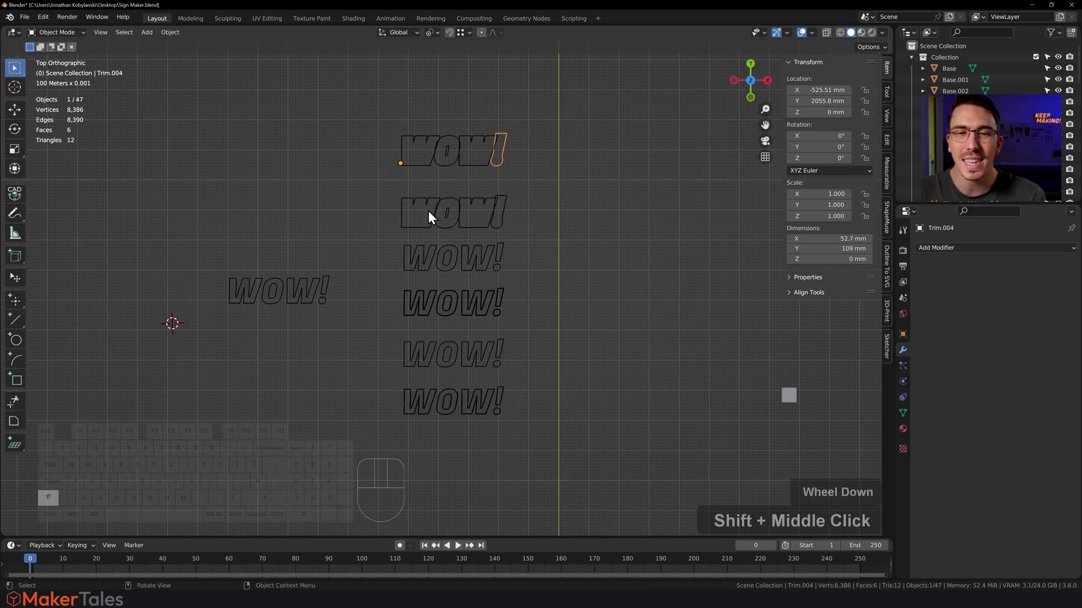
pyautogui.scroll(6, 471, 218)
pyautogui.keyDown('shift'); pyautogui.moveTo(500, 157); pyautogui.dragTo(433, 295, button='middle'); pyautogui.keyUp('shift')
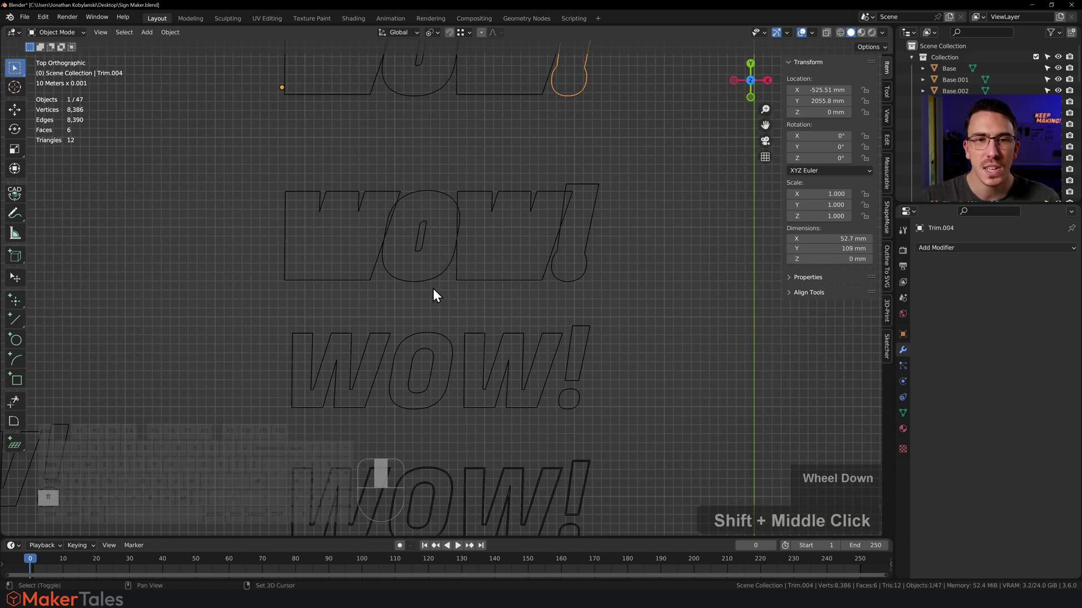
pyautogui.click(425, 220)
pyautogui.keyDown('shift'); pyautogui.click(427, 193); pyautogui.keyUp('shift')
pyautogui.hotkey('ctrl', 'j')
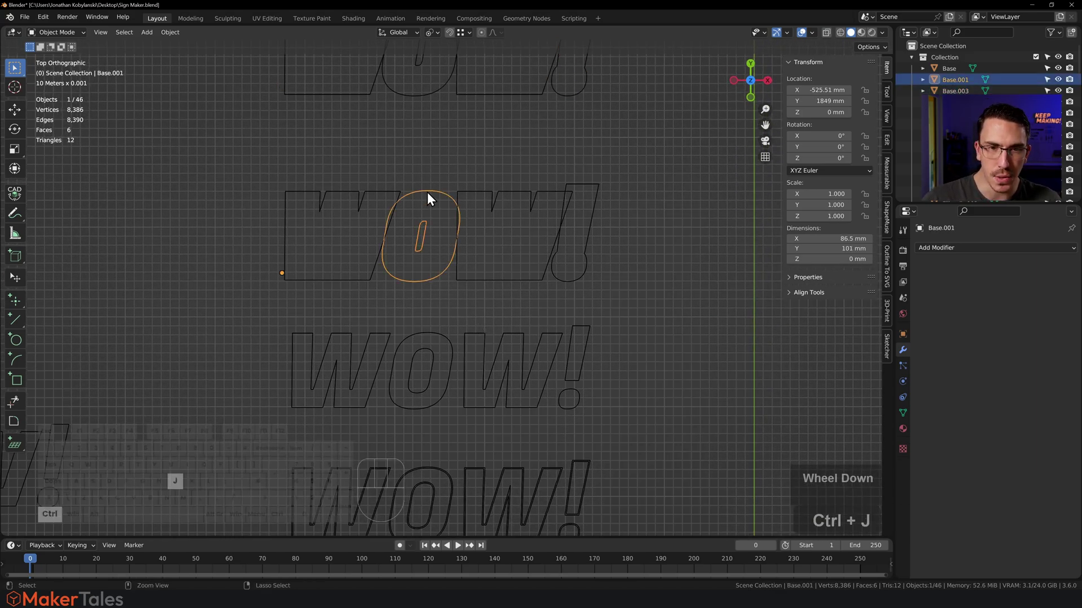
# Check the object names of the four Base letters and of the W in the layer below.
pyautogui.click(364, 191)
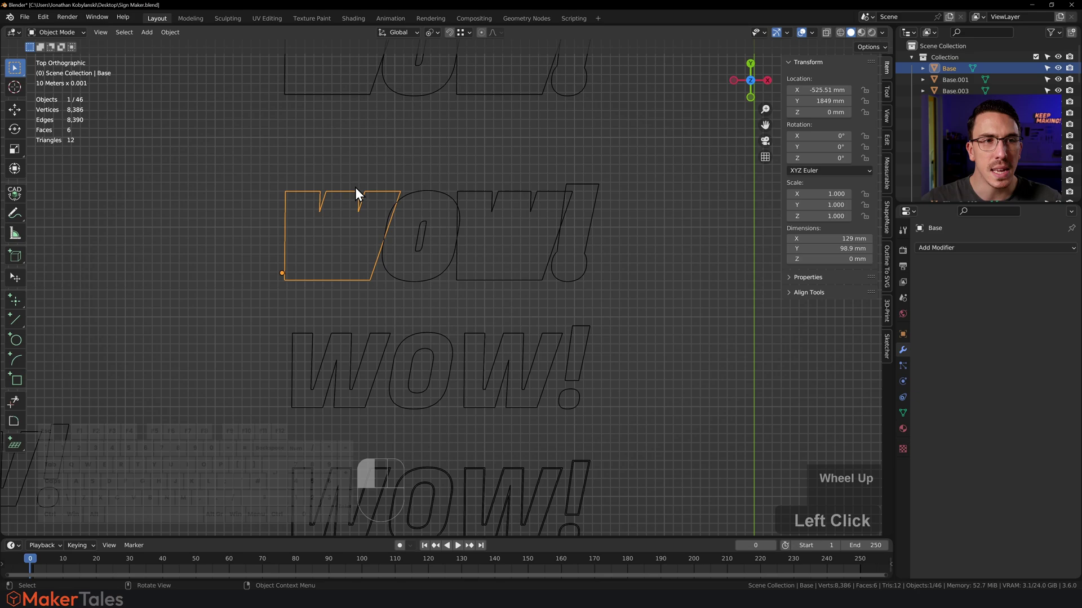
pyautogui.click(433, 191)
pyautogui.click(470, 194)
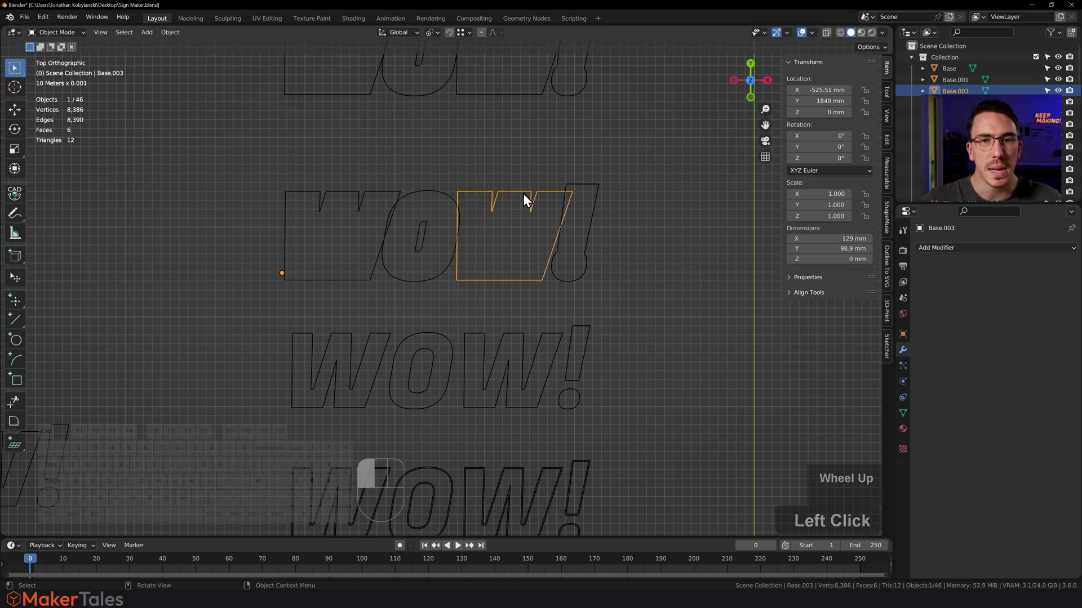
pyautogui.click(576, 185)
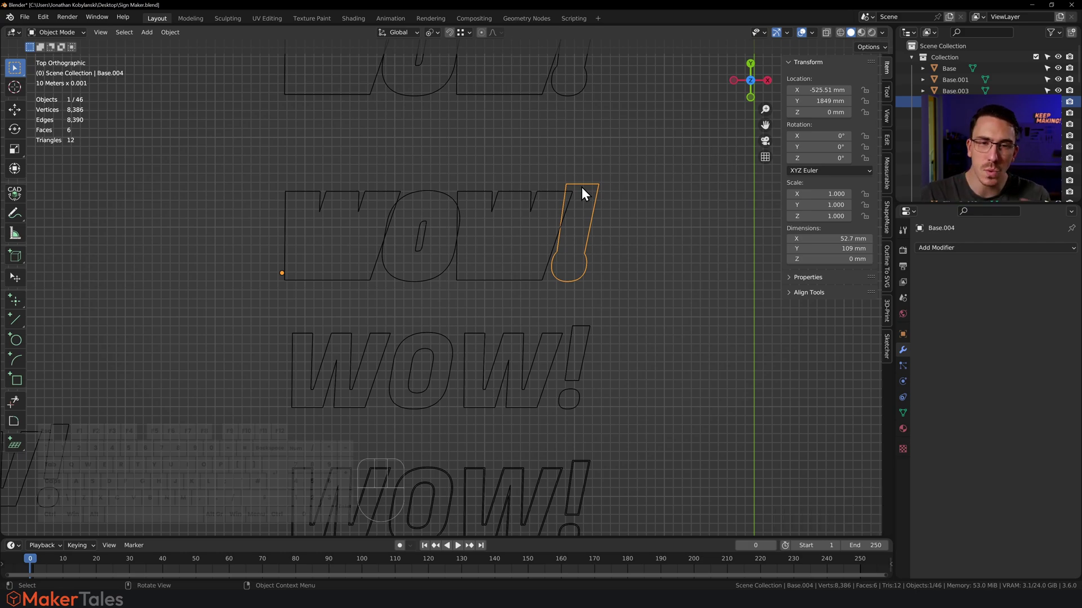
pyautogui.click(350, 336)
# Duplicate the four Base letters and place the copy about 401 mm along X and -146 mm along Y.
pyautogui.keyDown('shift'); pyautogui.moveTo(441, 319); pyautogui.dragTo(458, 272, button='middle'); pyautogui.keyUp('shift')
pyautogui.moveTo(534, 142); pyautogui.dragTo(372, 196)
pyautogui.click(666, 127)
pyautogui.moveTo(661, 102); pyautogui.dragTo(377, 211)
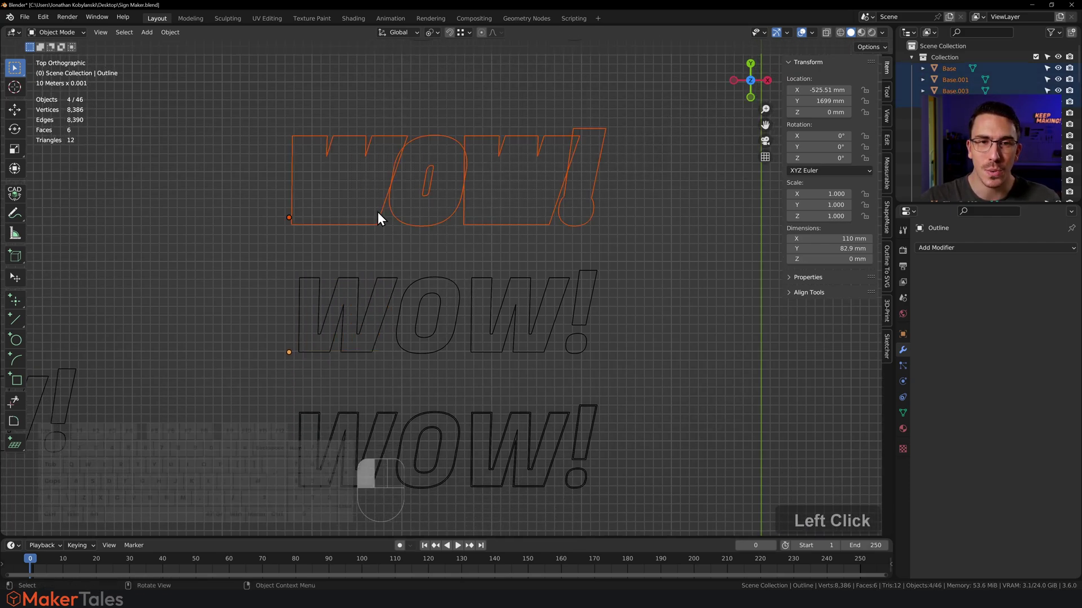
pyautogui.scroll(-3, 439, 194)
pyautogui.keyDown('shift'); pyautogui.moveTo(498, 214); pyautogui.dragTo(388, 226, button='middle'); pyautogui.keyUp('shift')
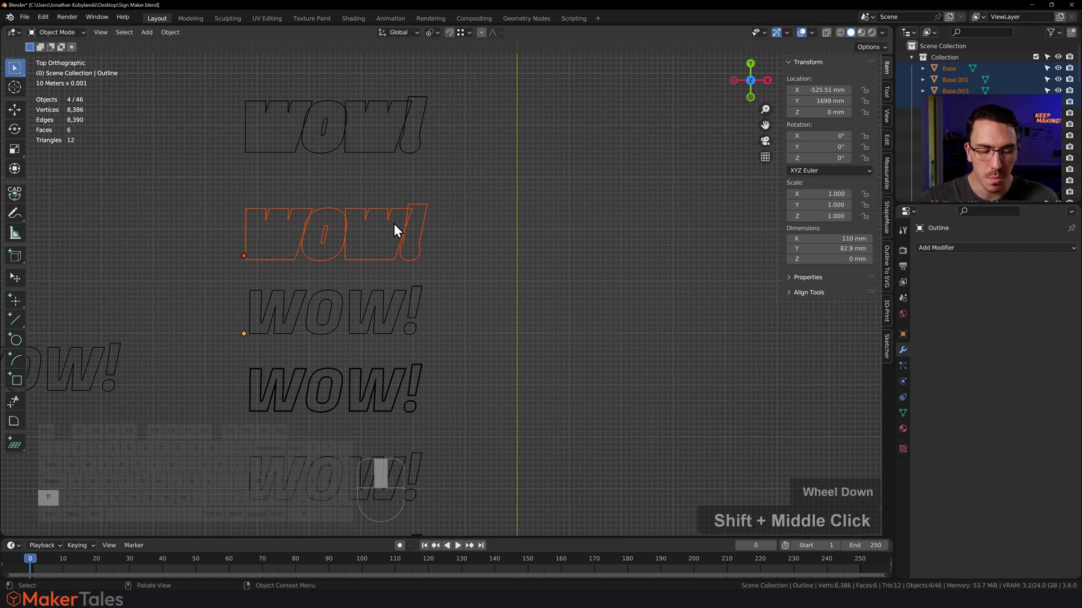
pyautogui.hotkey('shift', 'd')
pyautogui.click(602, 301)
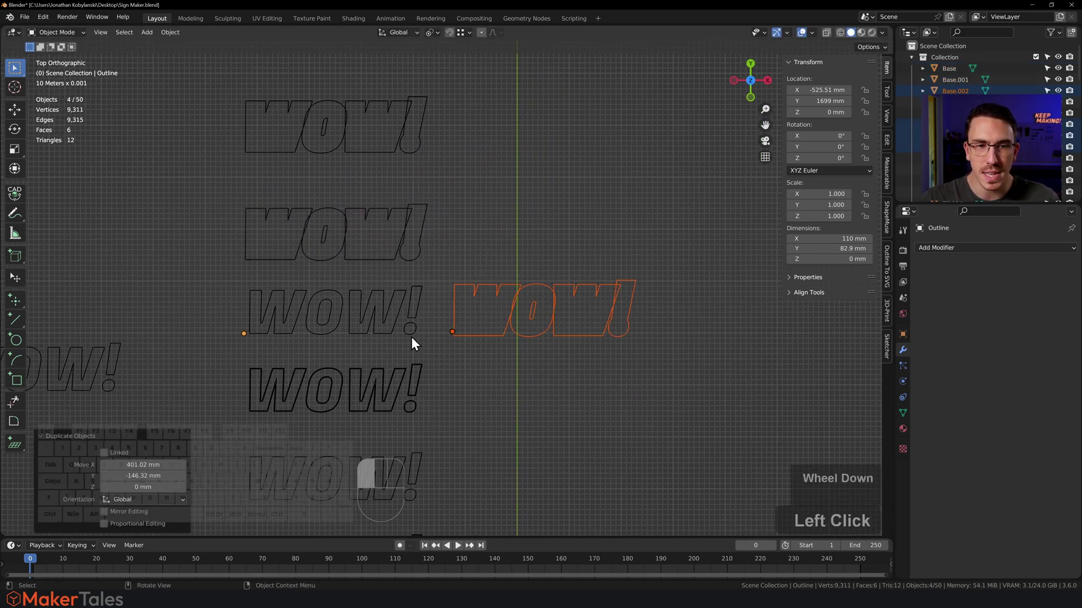
# Place the 3D cursor at the origin of the Outline layer's first W and snap the four duplicated Base letters to it.
pyautogui.click(273, 333)
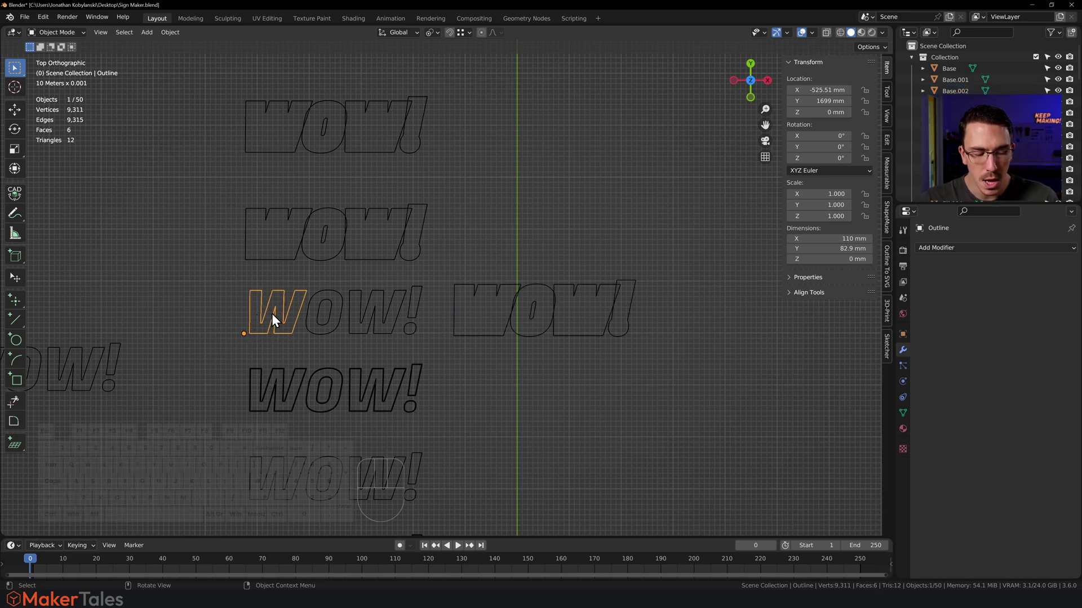
pyautogui.hotkey('shift', 's')
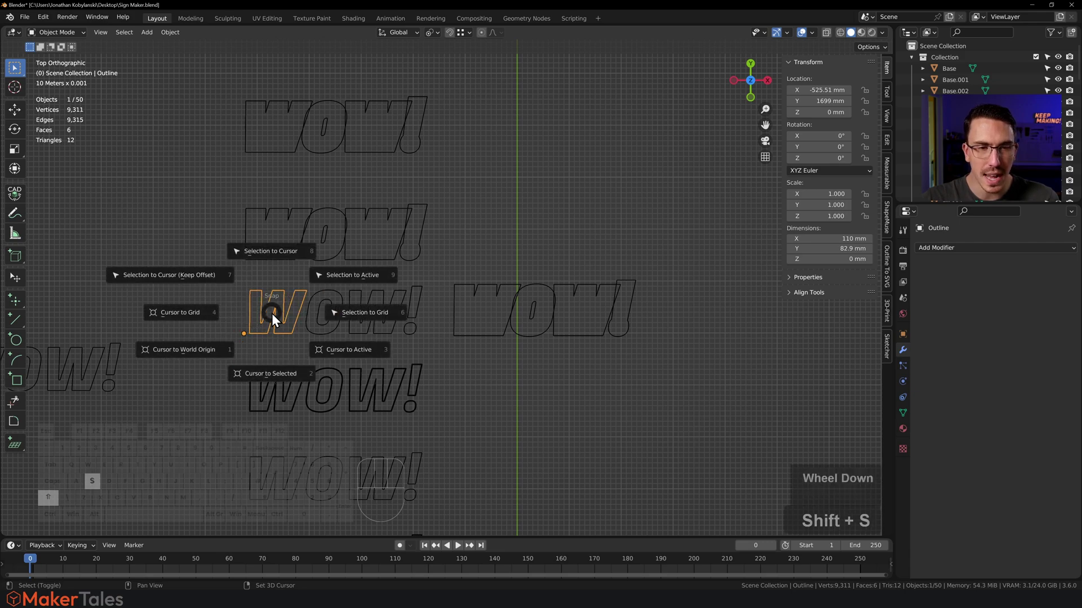
pyautogui.click(269, 377)
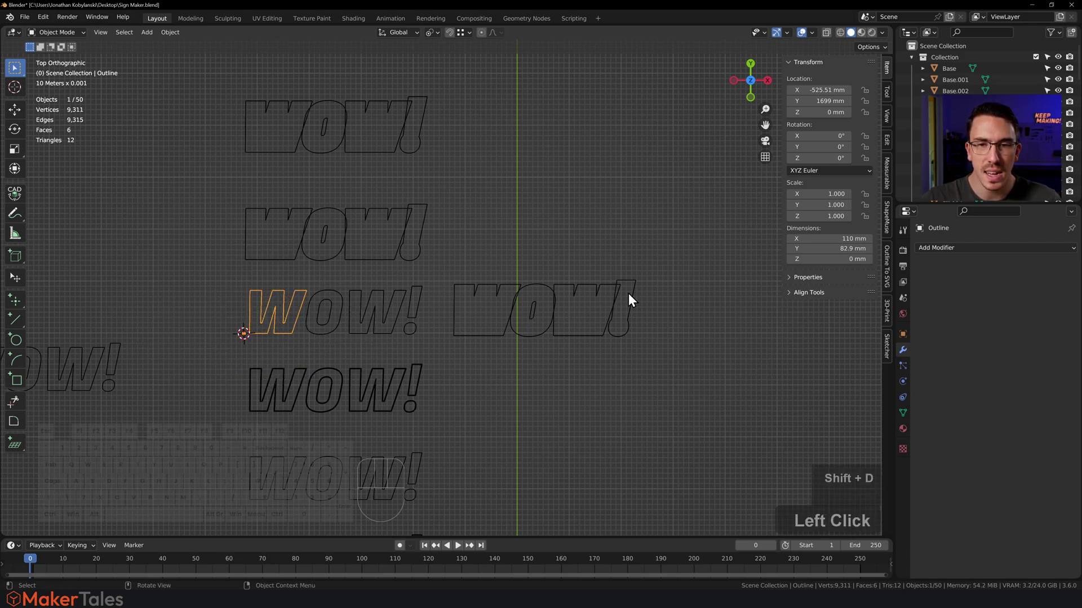
pyautogui.moveTo(668, 277); pyautogui.dragTo(462, 325)
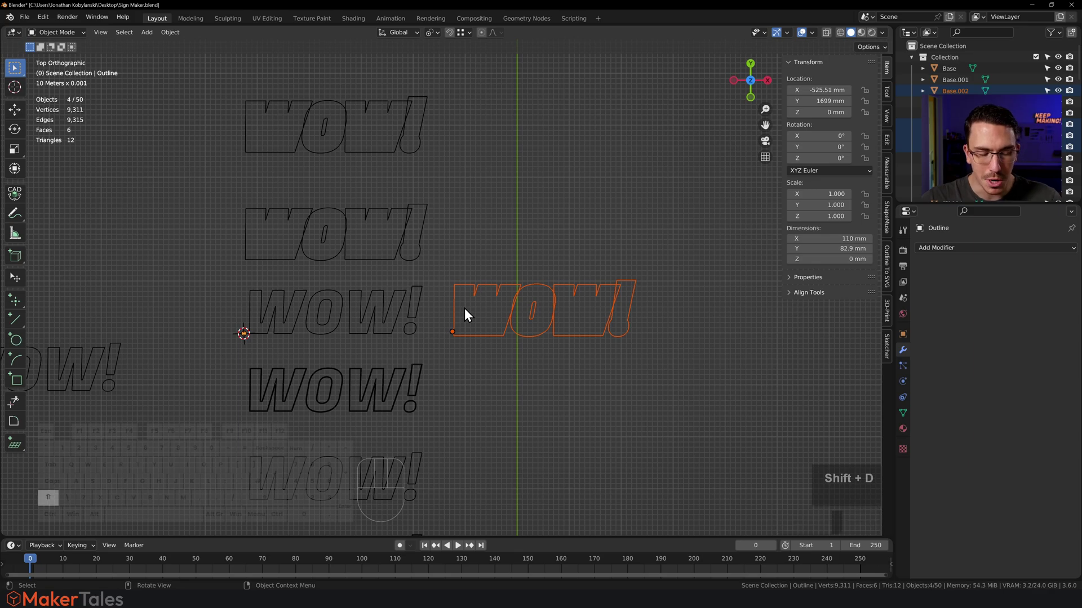
pyautogui.hotkey('shift', 's')
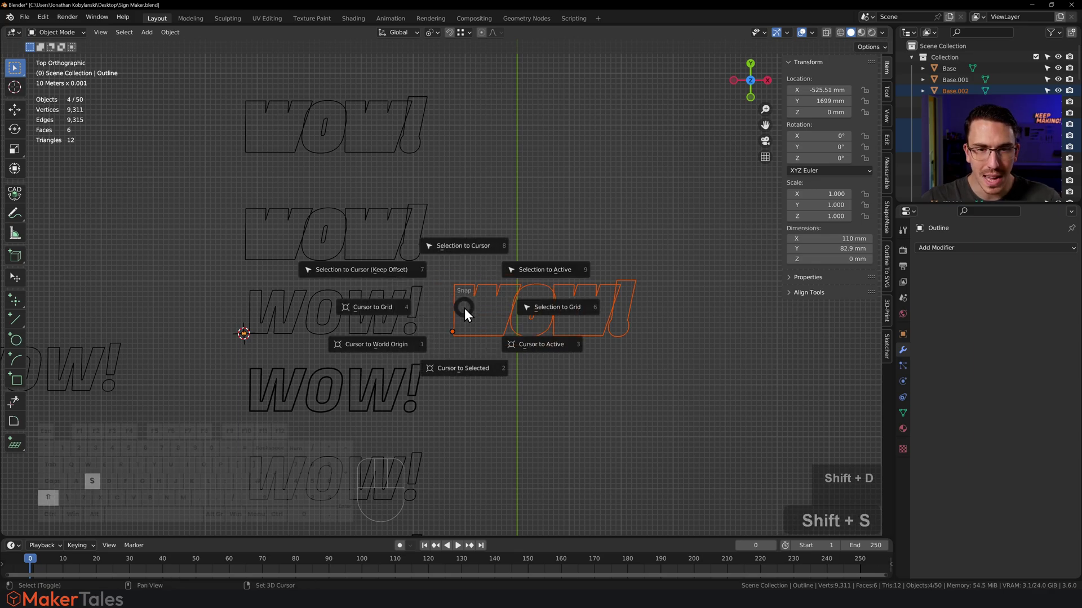
pyautogui.click(482, 248)
# Join the first W's duplicated Base contour with its Outline contour, using the inner Outline object as the active one.
pyautogui.keyDown('shift'); pyautogui.moveTo(331, 289); pyautogui.dragTo(489, 355, button='middle'); pyautogui.keyUp('shift')
pyautogui.scroll(6, 396, 227)
pyautogui.click(425, 168)
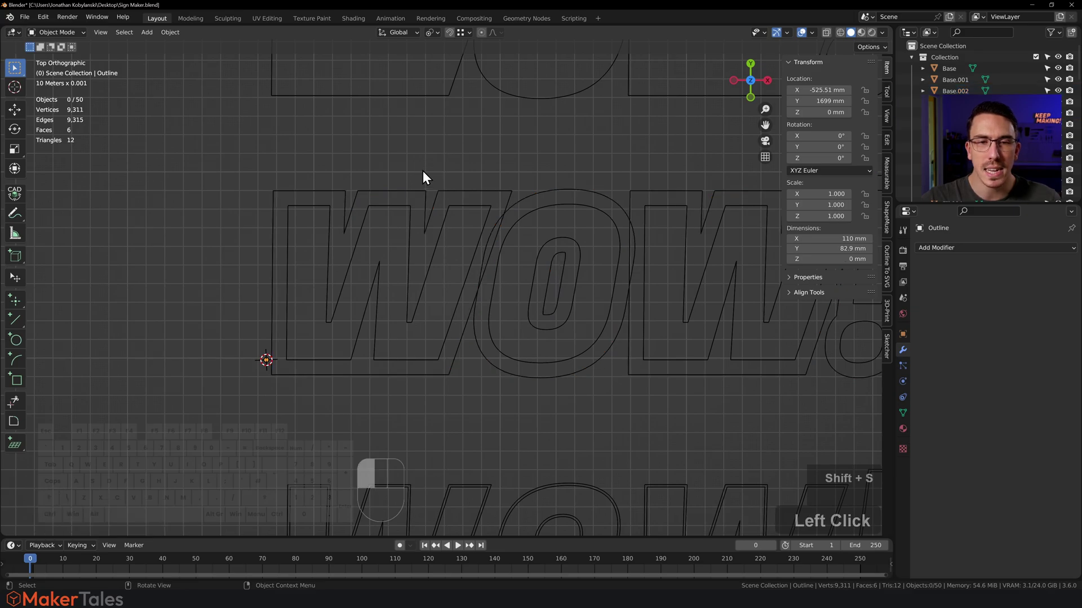
pyautogui.moveTo(423, 171); pyautogui.dragTo(374, 229)
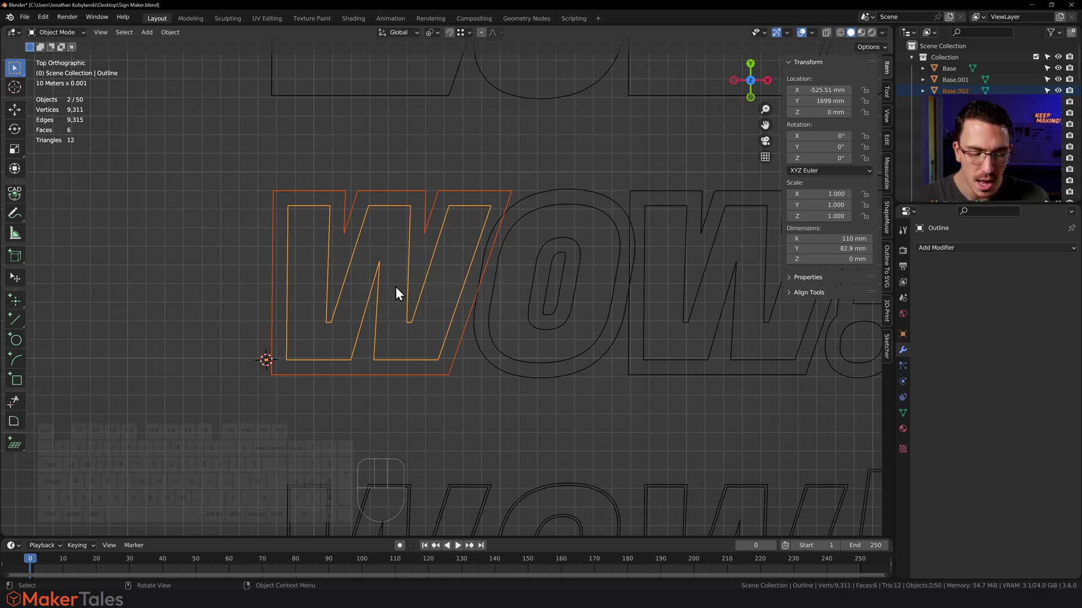
pyautogui.hotkey('ctrl', 'j')
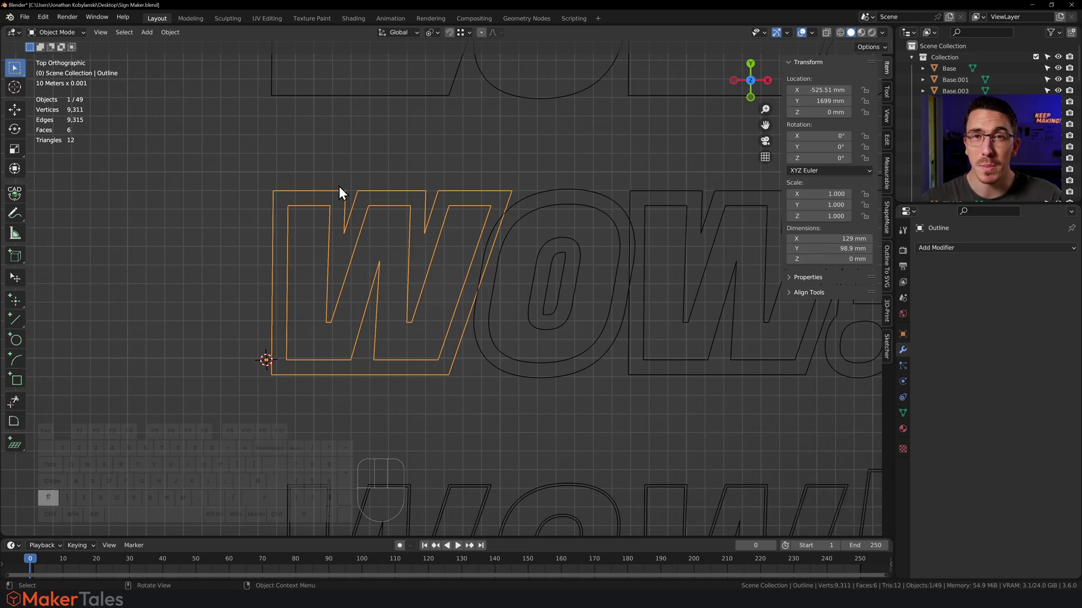
# Join all contours of the O in the combined Base and Outline layer, making the inner Outline.001 object active.
pyautogui.keyDown('shift'); pyautogui.moveTo(339, 186); pyautogui.dragTo(342, 160, button='middle'); pyautogui.keyUp('shift')
pyautogui.moveTo(383, 150); pyautogui.dragTo(339, 233)
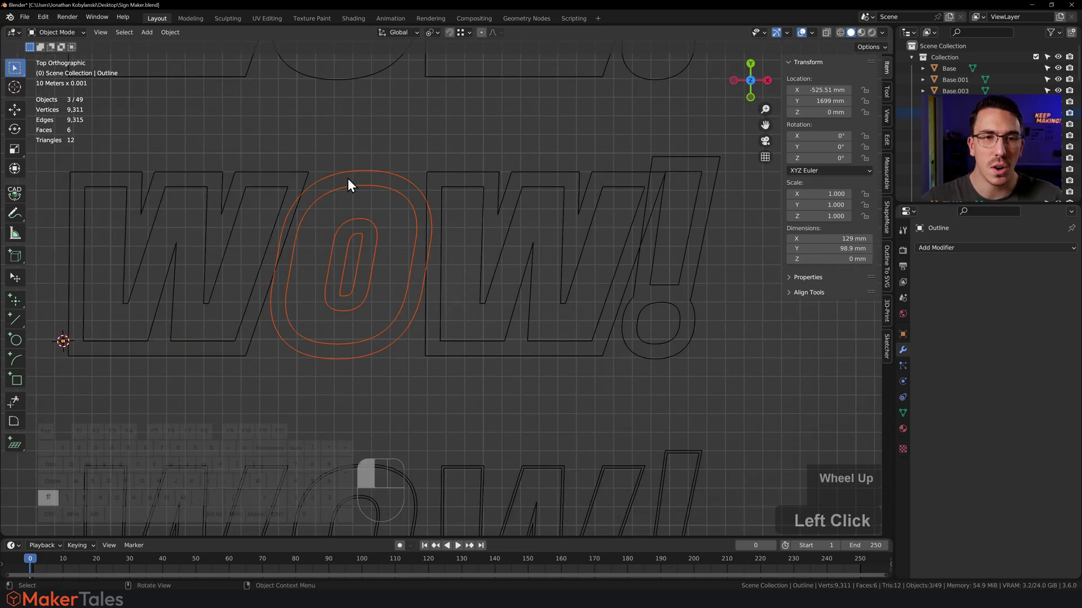
pyautogui.keyDown('shift'); pyautogui.click(348, 185); pyautogui.keyUp('shift')
pyautogui.keyDown('shift'); pyautogui.click(350, 180); pyautogui.keyUp('shift')
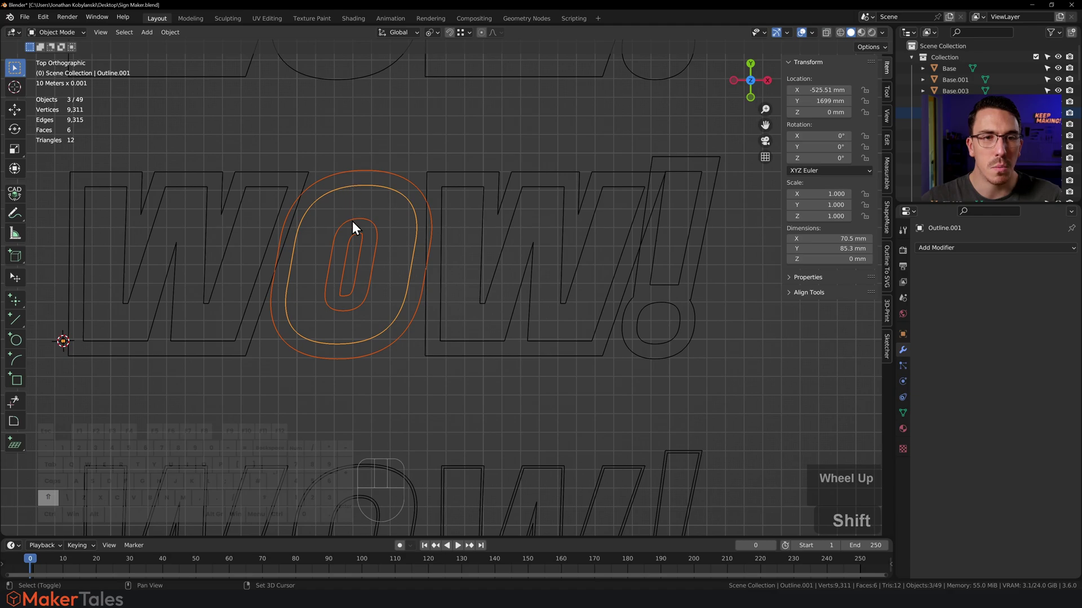
pyautogui.keyDown('shift'); pyautogui.click(353, 221); pyautogui.keyUp('shift')
pyautogui.keyDown('shift'); pyautogui.click(351, 202); pyautogui.keyUp('shift')
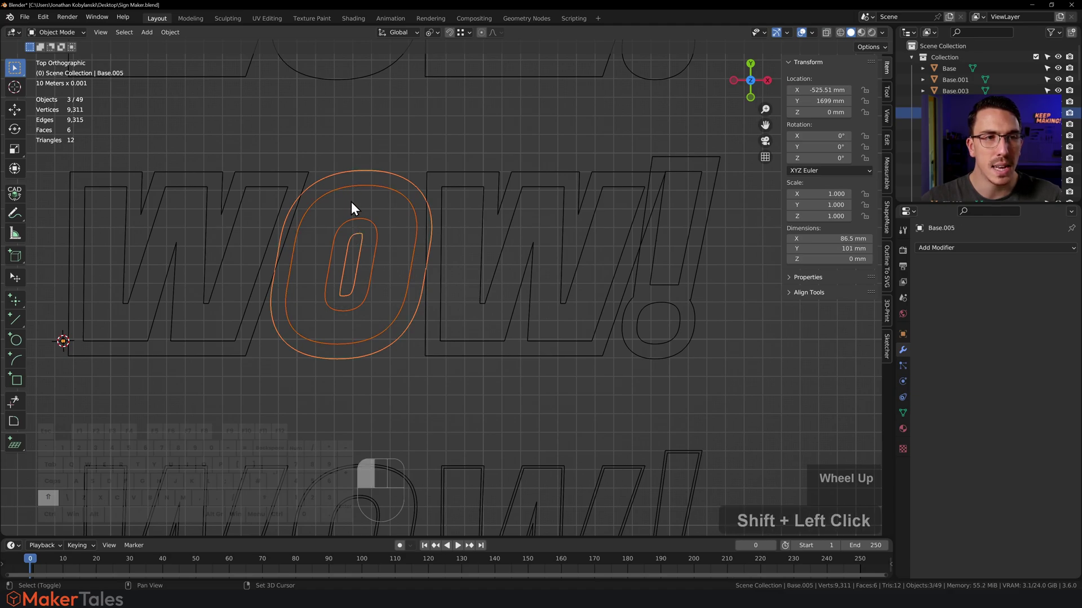
pyautogui.keyDown('shift'); pyautogui.click(352, 187); pyautogui.keyUp('shift')
pyautogui.keyDown('shift'); pyautogui.click(359, 235); pyautogui.keyUp('shift')
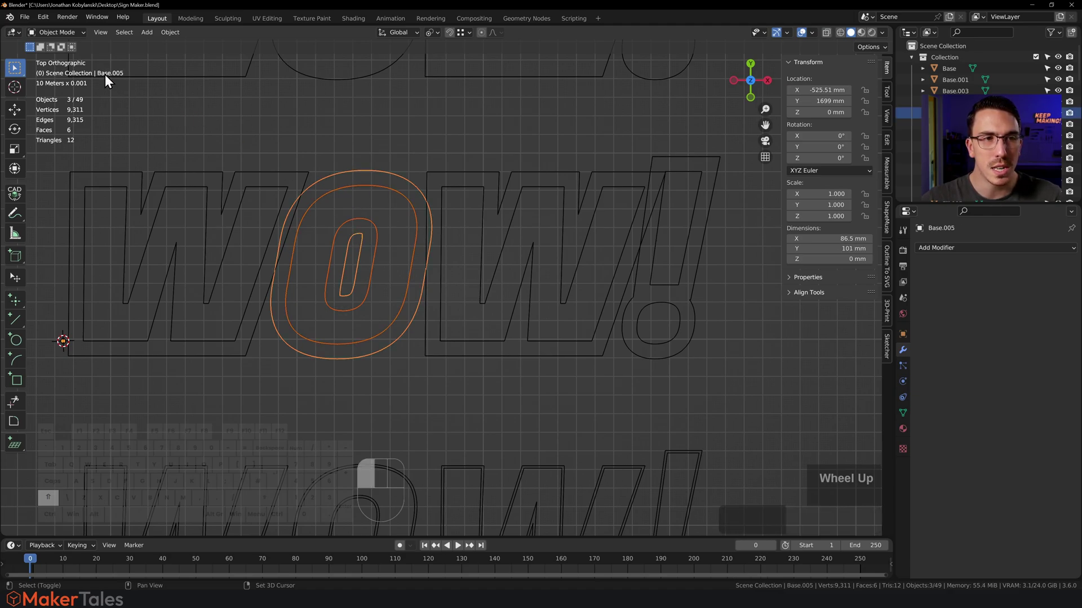
pyautogui.keyDown('shift'); pyautogui.click(367, 184); pyautogui.keyUp('shift')
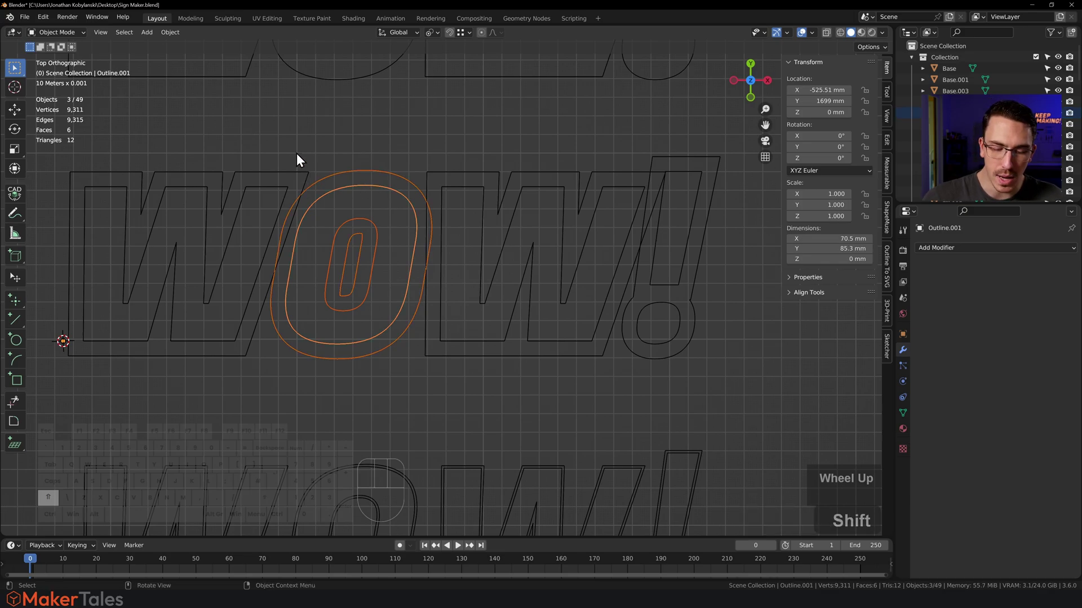
pyautogui.hotkey('ctrl', 'j')
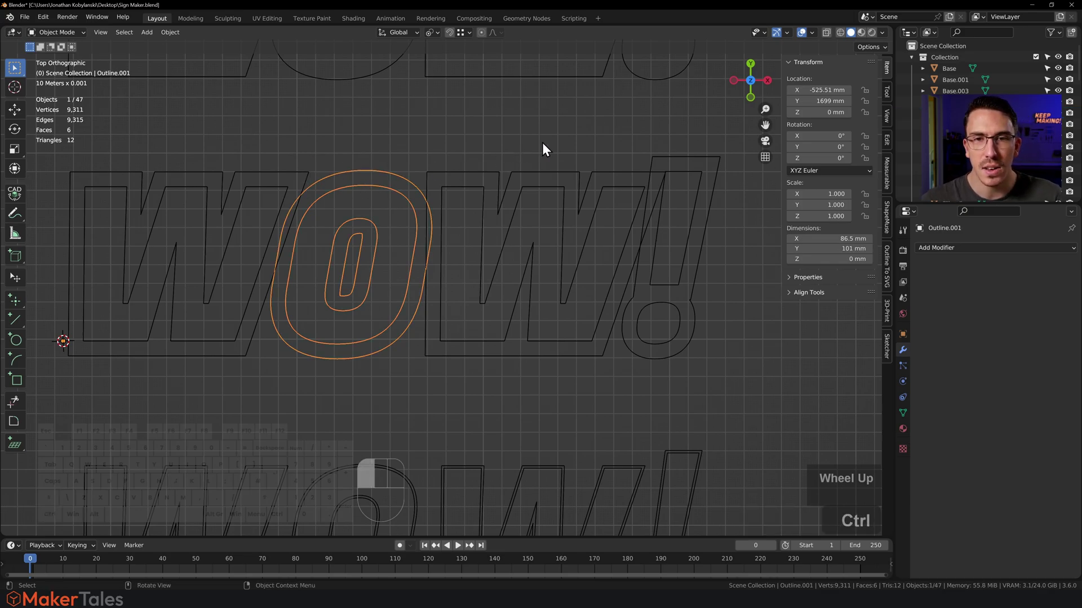
# Join the second W's Base and Outline contours into the Outline.003 object.
pyautogui.click(539, 224)
pyautogui.keyDown('shift'); pyautogui.click(542, 187); pyautogui.keyUp('shift')
pyautogui.hotkey('ctrl', 'j')
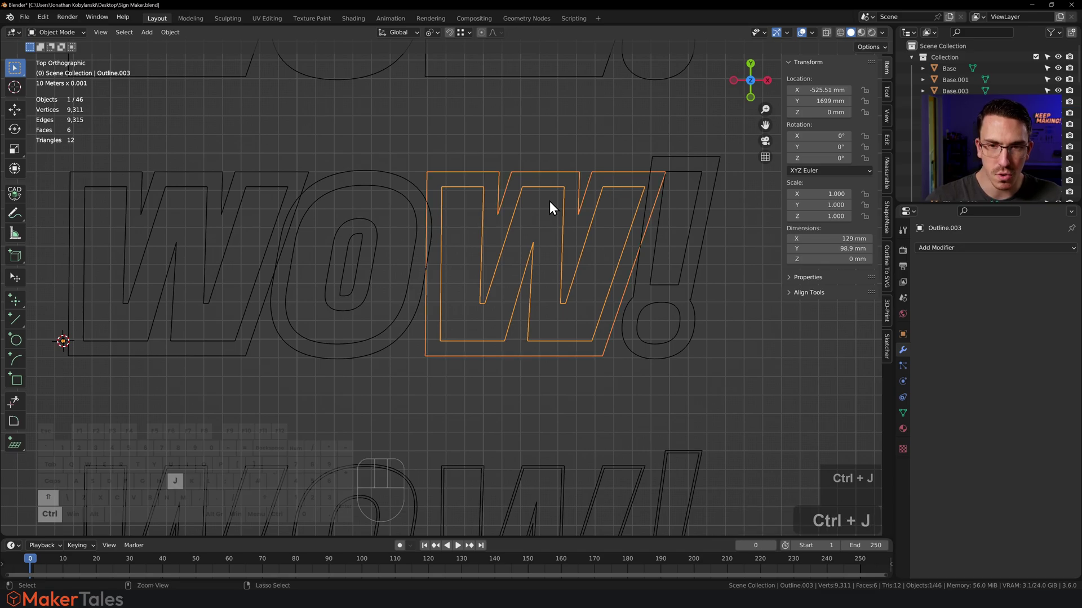
# Join the exclamation mark's Base contour with its inner bar and dot outlines, using Outline.004 as the active object.
pyautogui.click(681, 361)
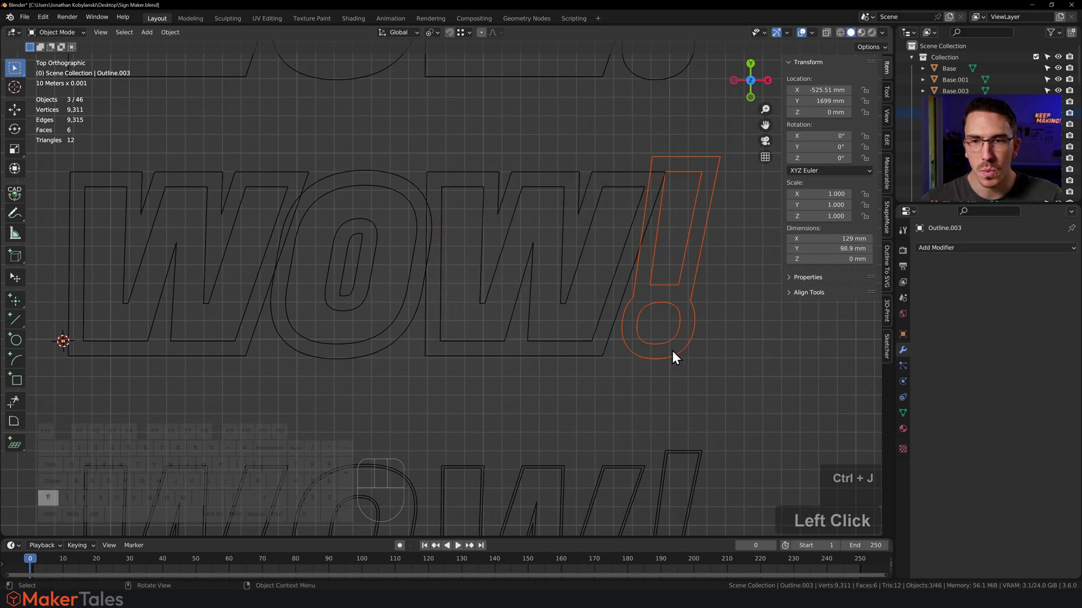
pyautogui.keyDown('shift'); pyautogui.click(676, 341); pyautogui.keyUp('shift')
pyautogui.keyDown('shift'); pyautogui.click(691, 174); pyautogui.keyUp('shift')
pyautogui.keyDown('shift'); pyautogui.click(689, 172); pyautogui.keyUp('shift')
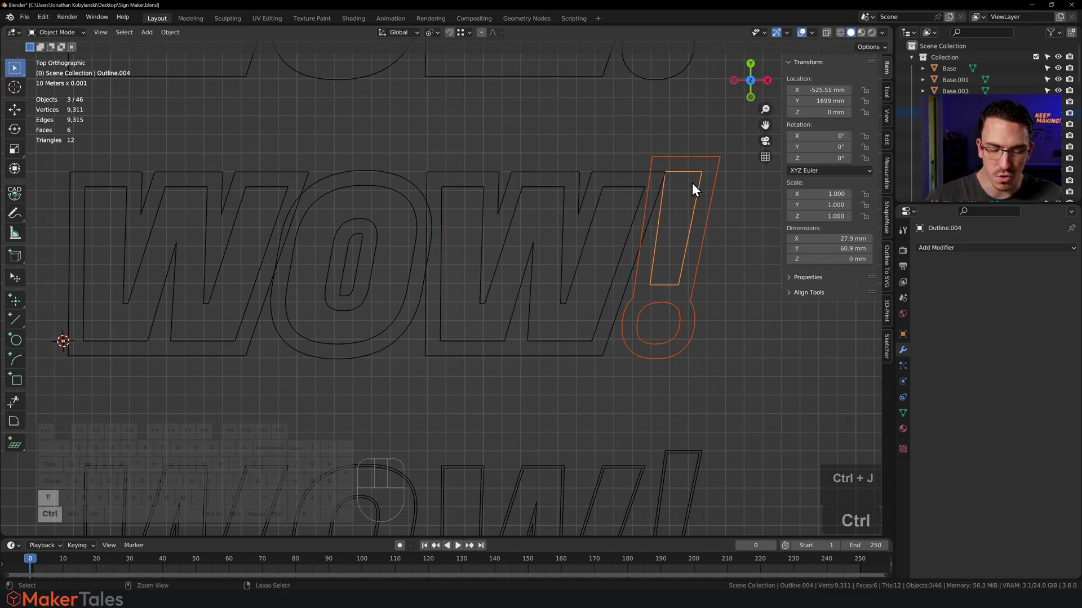
pyautogui.hotkey('ctrl', 'j')
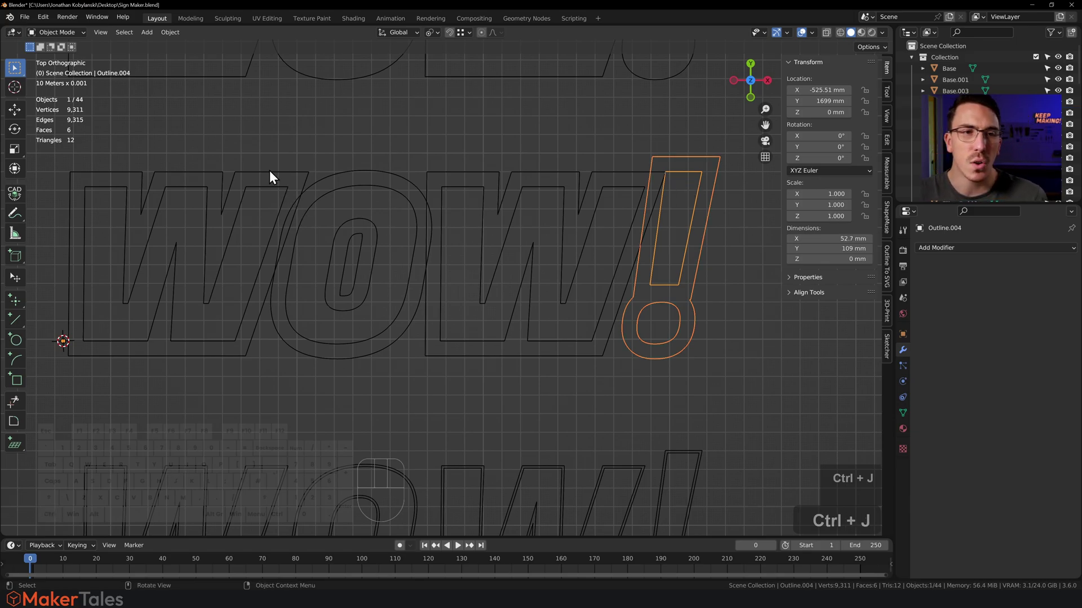
# Check the object name of each joined letter in the Outline layer, from the first W to the exclamation mark.
pyautogui.click(246, 167)
pyautogui.click(204, 191)
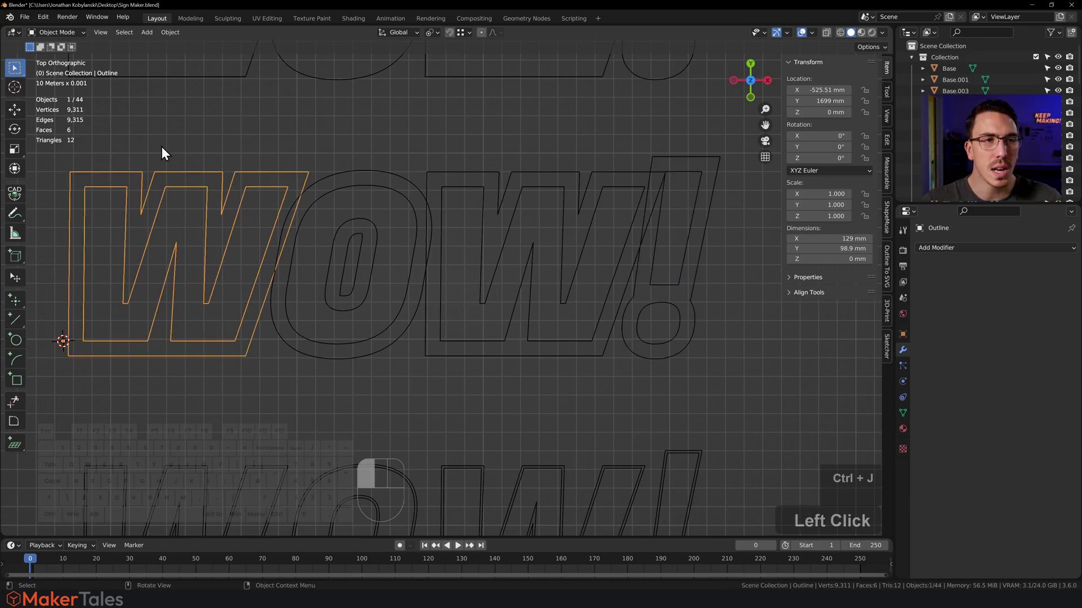
pyautogui.click(343, 173)
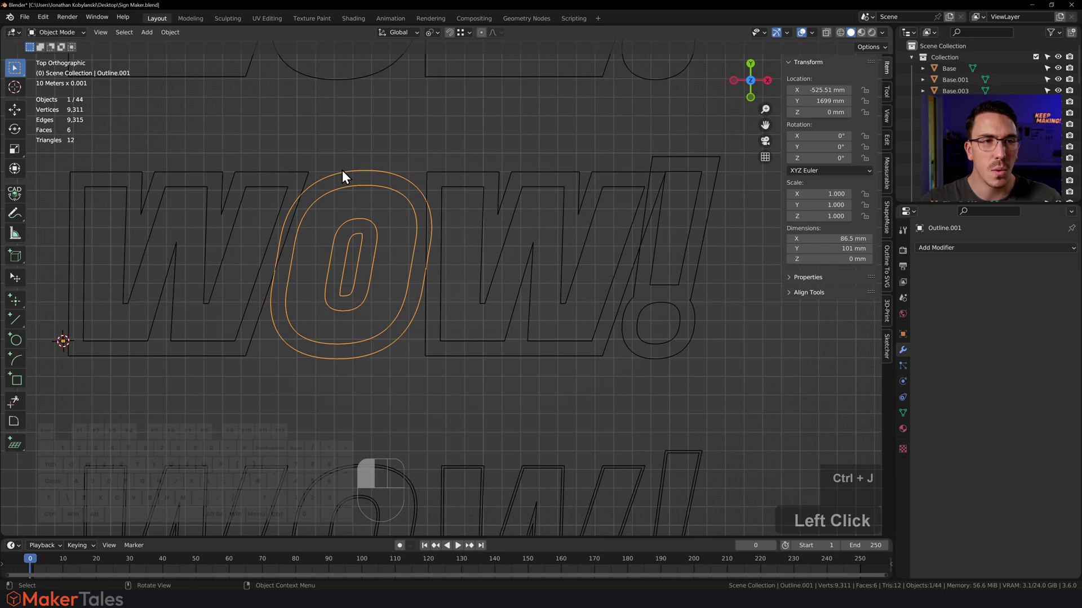
pyautogui.click(446, 174)
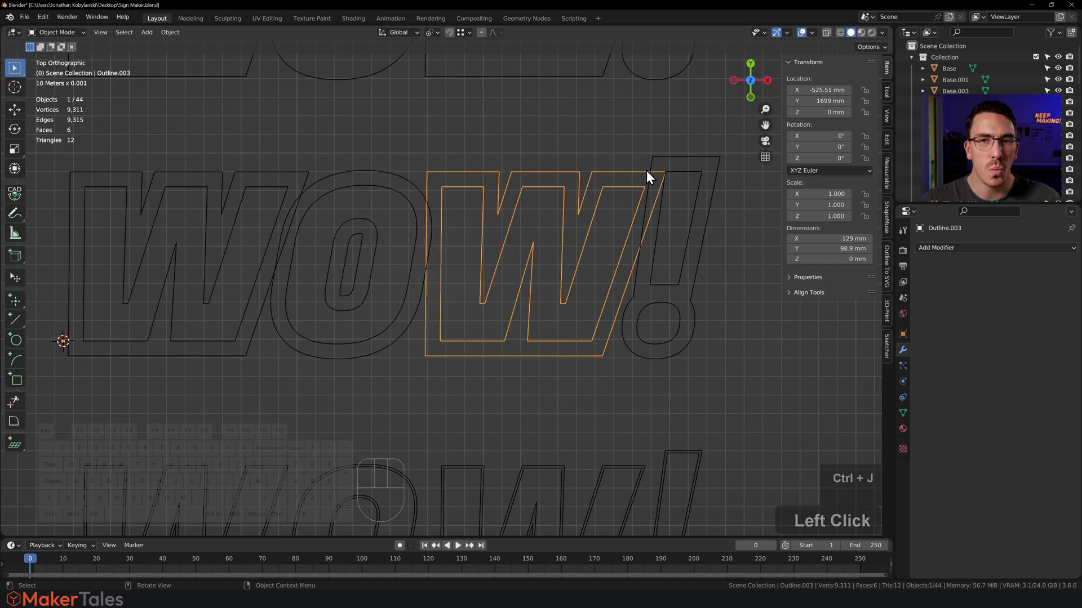
pyautogui.click(675, 170)
# Join the inner and outer contours of the first W in the layer below, with the inner Rim.006 object active.
pyautogui.scroll(-8, 310, 200)
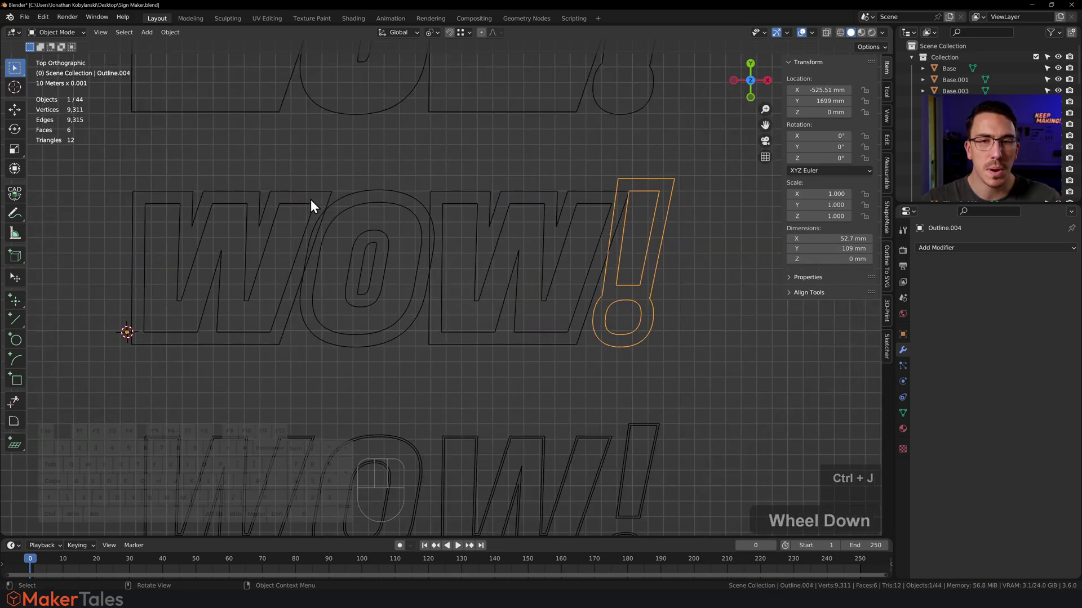
pyautogui.keyDown('shift'); pyautogui.scroll(-2, 337, 292); pyautogui.keyUp('shift')
pyautogui.scroll(7, 370, 259)
pyautogui.scroll(4, 370, 260)
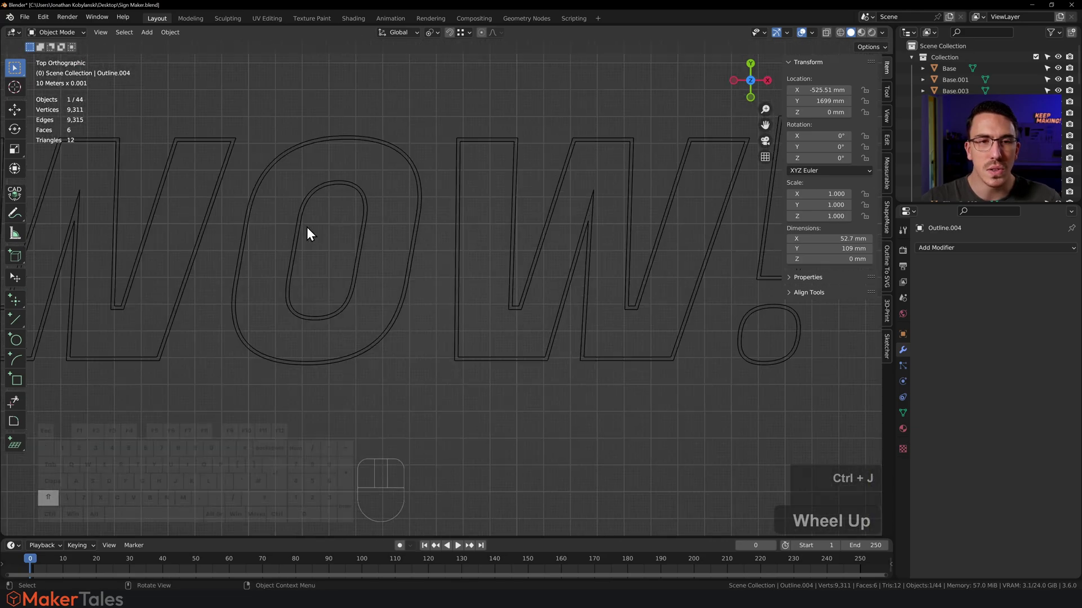
pyautogui.keyDown('shift'); pyautogui.click(399, 189); pyautogui.keyUp('shift')
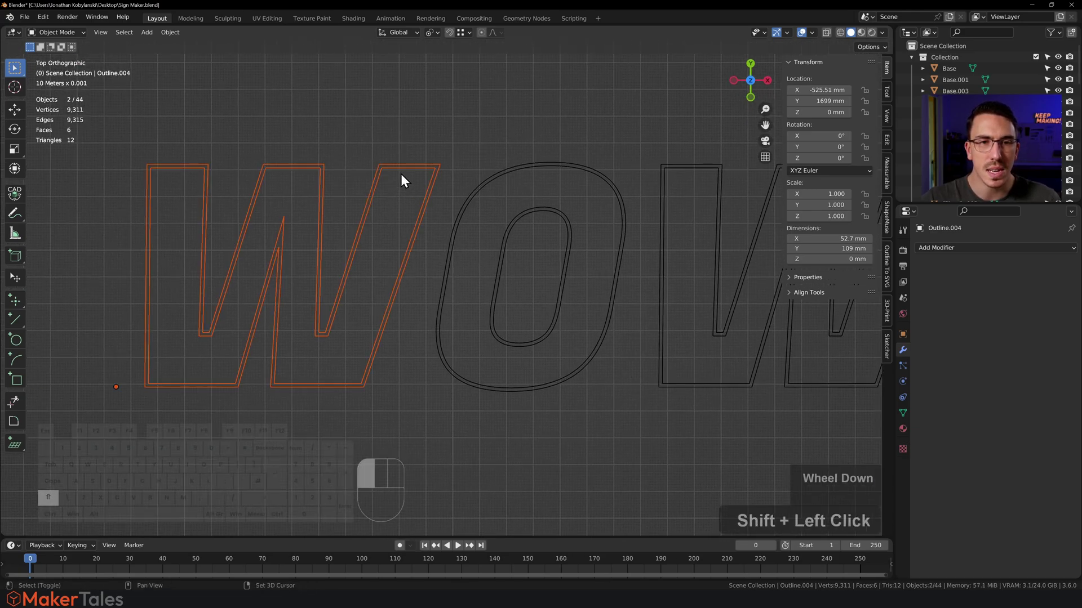
pyautogui.keyDown('shift'); pyautogui.click(403, 169); pyautogui.keyUp('shift')
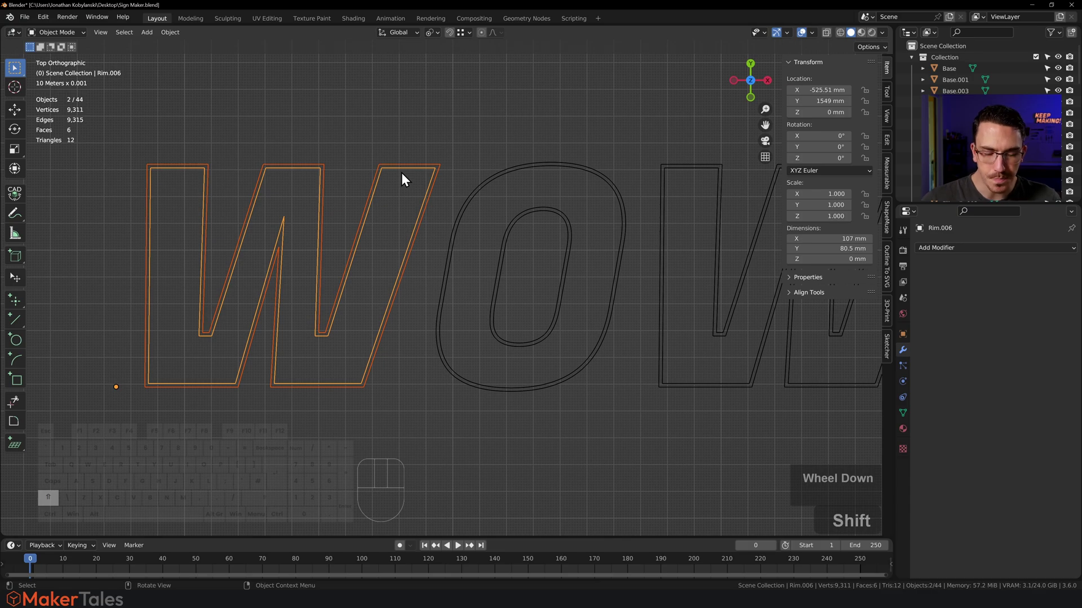
pyautogui.hotkey('ctrl', 'j')
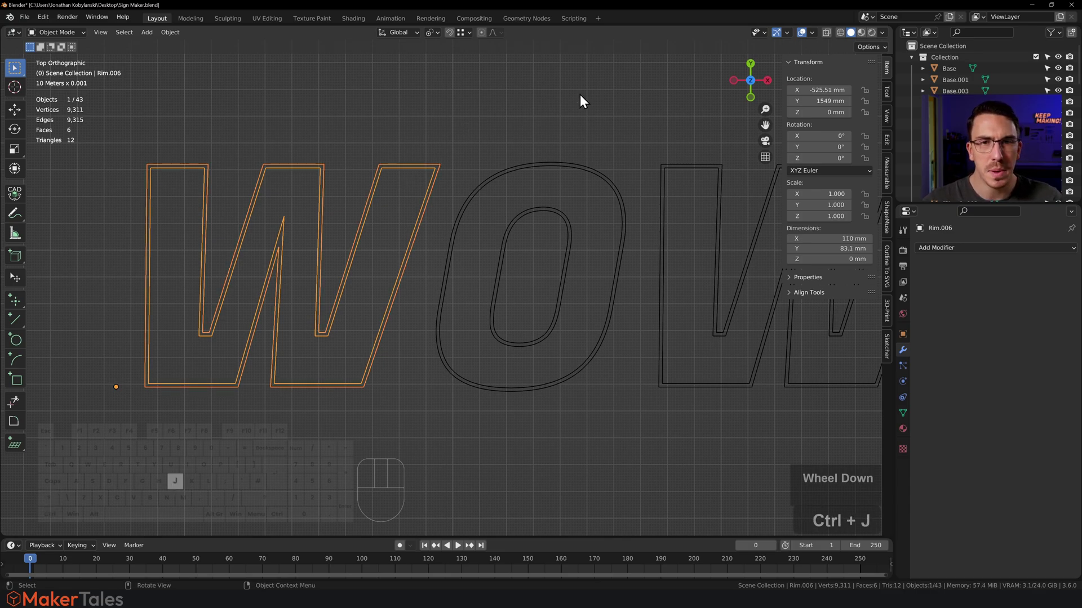
# Join all four contours of the O in the Rim layer, with Rim.007 as the active object.
pyautogui.moveTo(616, 105); pyautogui.dragTo(519, 257)
pyautogui.keyDown('shift'); pyautogui.click(532, 168); pyautogui.keyUp('shift')
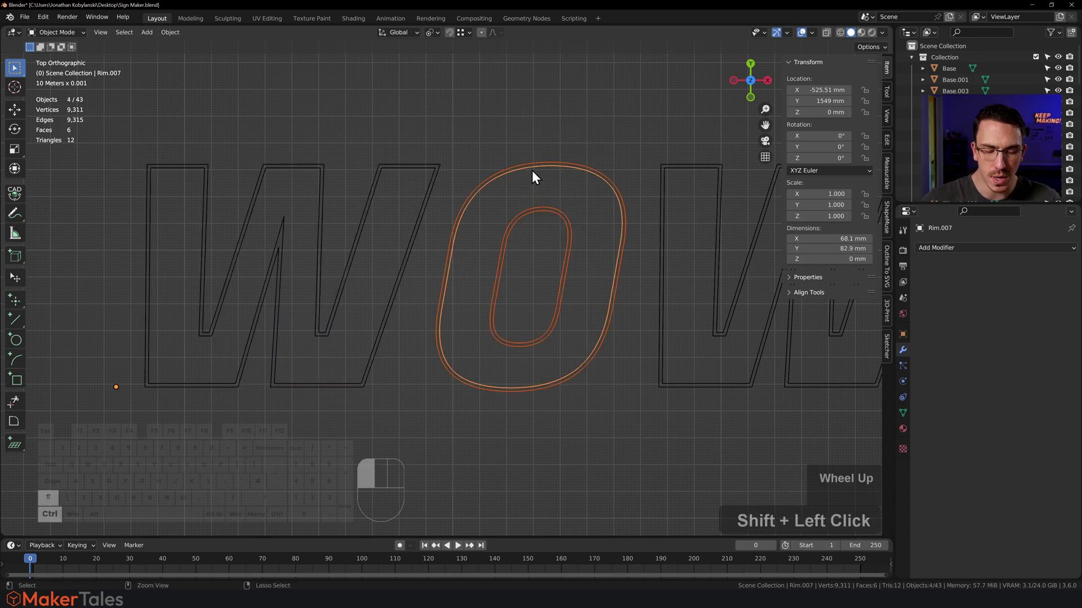
pyautogui.hotkey('ctrl', 'j')
# Join the inner and outer contours of the second W in the Rim layer, with Rim.009 active.
pyautogui.scroll(-3, 563, 177)
pyautogui.keyDown('shift'); pyautogui.moveTo(573, 184); pyautogui.dragTo(446, 205, button='middle'); pyautogui.keyUp('shift')
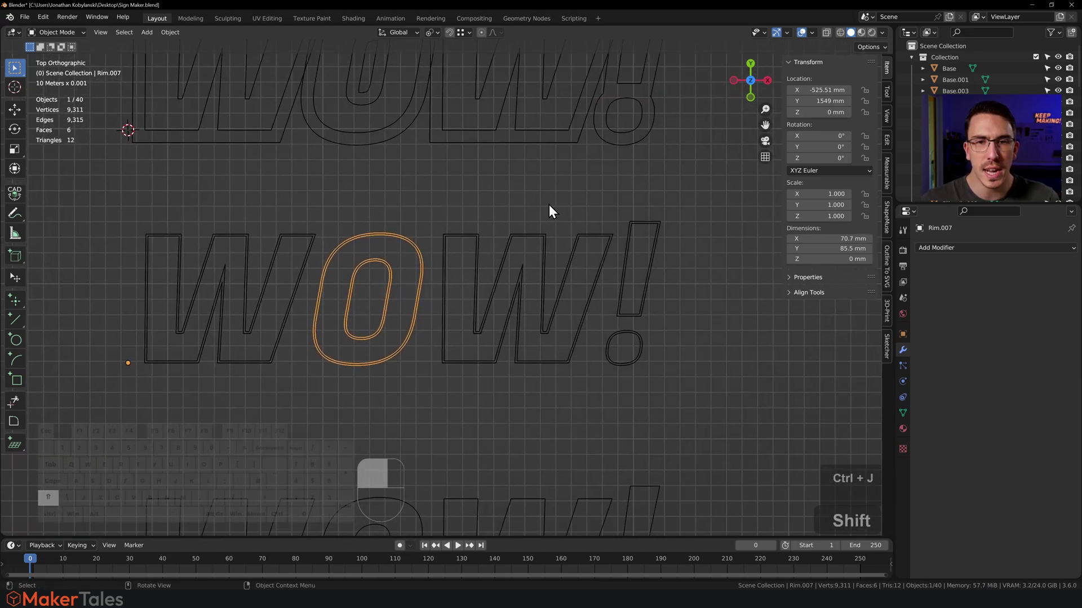
pyautogui.click(520, 255)
pyautogui.keyDown('shift'); pyautogui.click(526, 236); pyautogui.keyUp('shift')
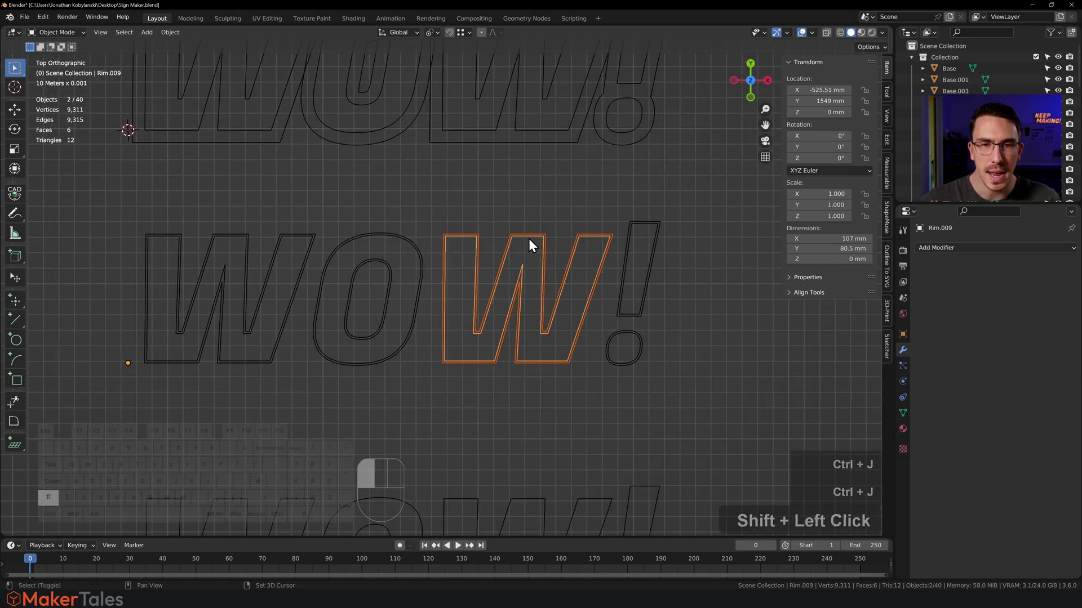
pyautogui.hotkey('ctrl', 'j')
# Join the bar and dot contours of the Rim layer's exclamation mark, with Rim.010 as the active object.
pyautogui.moveTo(688, 211); pyautogui.dragTo(621, 384)
pyautogui.keyDown('shift'); pyautogui.click(644, 226); pyautogui.keyUp('shift')
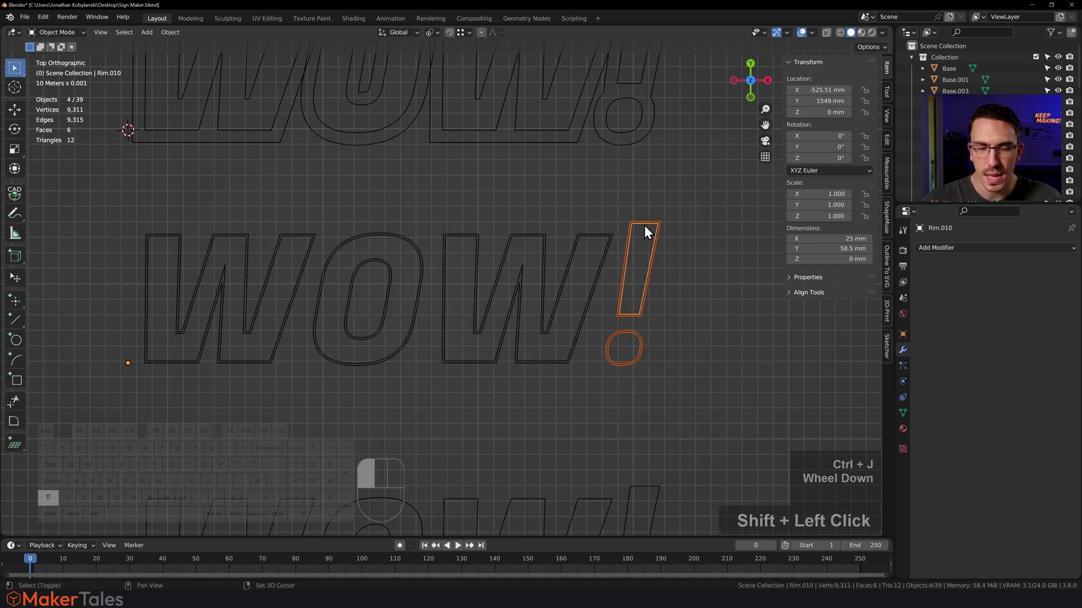
pyautogui.hotkey('ctrl', 'j')
# Join the inner and outer contours of the O in the Fill layer, with Fill.001 active.
pyautogui.scroll(-3, 552, 322)
pyautogui.keyDown('shift'); pyautogui.moveTo(552, 322); pyautogui.dragTo(608, 161, button='middle'); pyautogui.keyUp('shift')
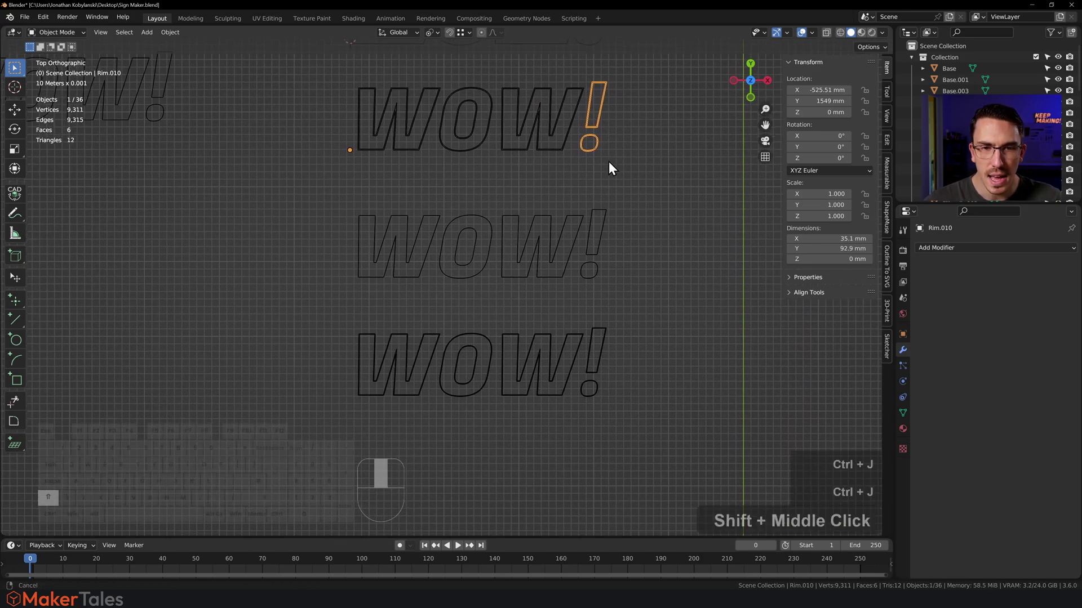
pyautogui.click(465, 222)
pyautogui.keyDown('shift'); pyautogui.click(467, 215); pyautogui.keyUp('shift')
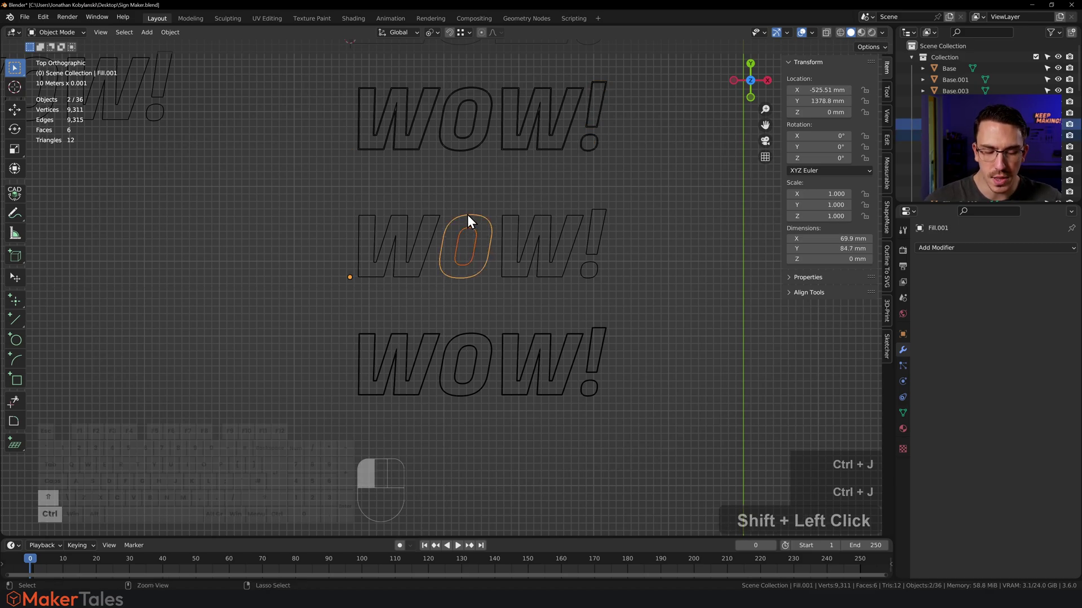
pyautogui.hotkey('ctrl', 'j')
# Join the bar and dot of the Fill layer's exclamation mark, with Fill.004 as the active object.
pyautogui.moveTo(601, 234); pyautogui.dragTo(590, 279)
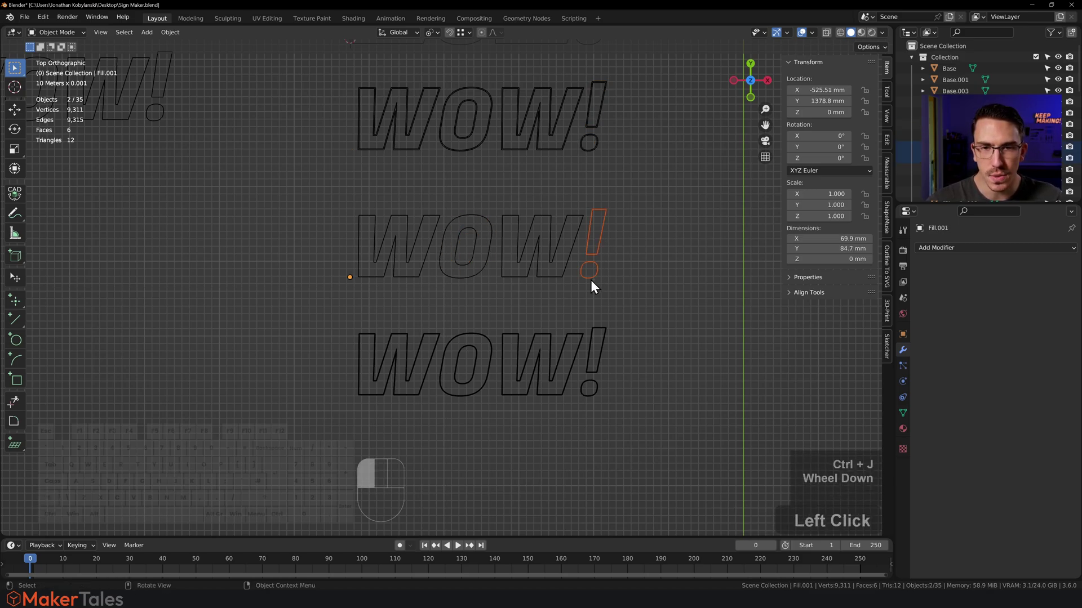
pyautogui.keyDown('shift'); pyautogui.click(586, 252); pyautogui.keyUp('shift')
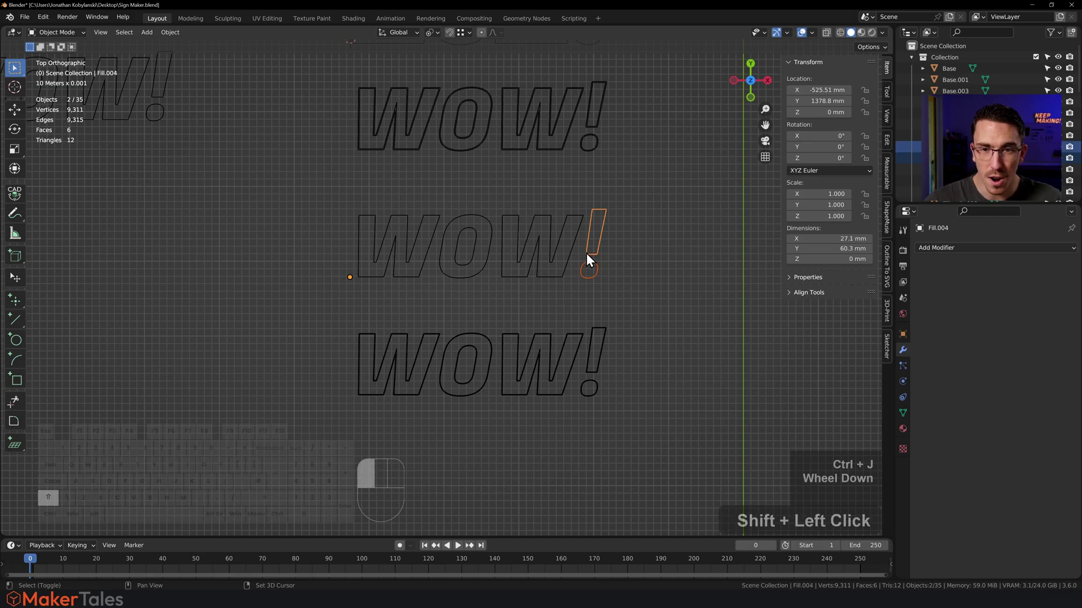
pyautogui.hotkey('ctrl', 'j')
pyautogui.scroll(4, 468, 355)
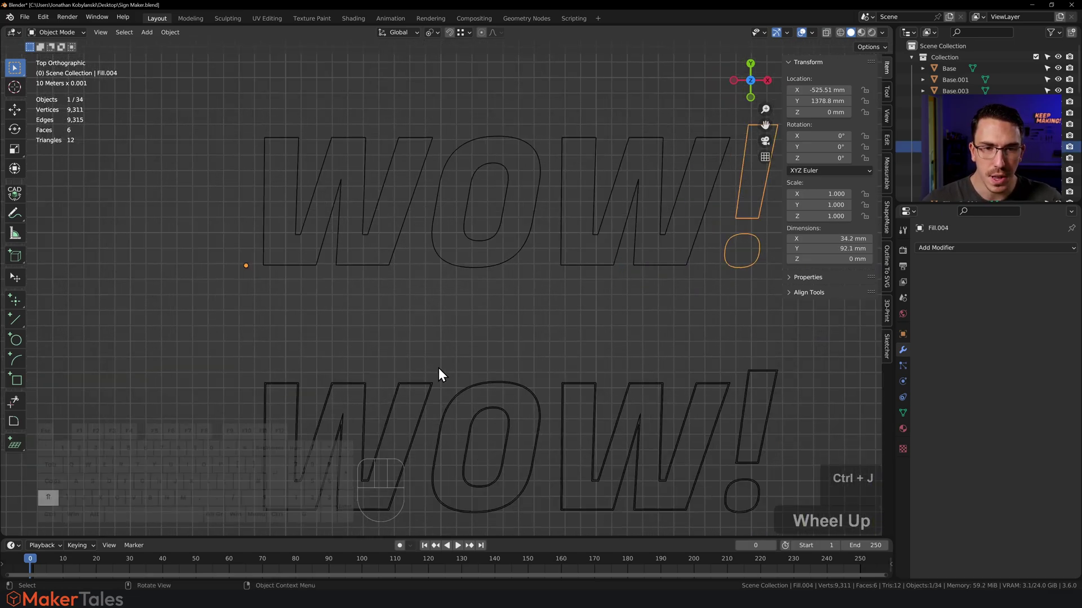
# Join the contours of the first W and of the O in the Fill walls layer, with Fill walls.006 and Fill walls.007 active.
pyautogui.keyDown('shift'); pyautogui.click(401, 345); pyautogui.keyUp('shift')
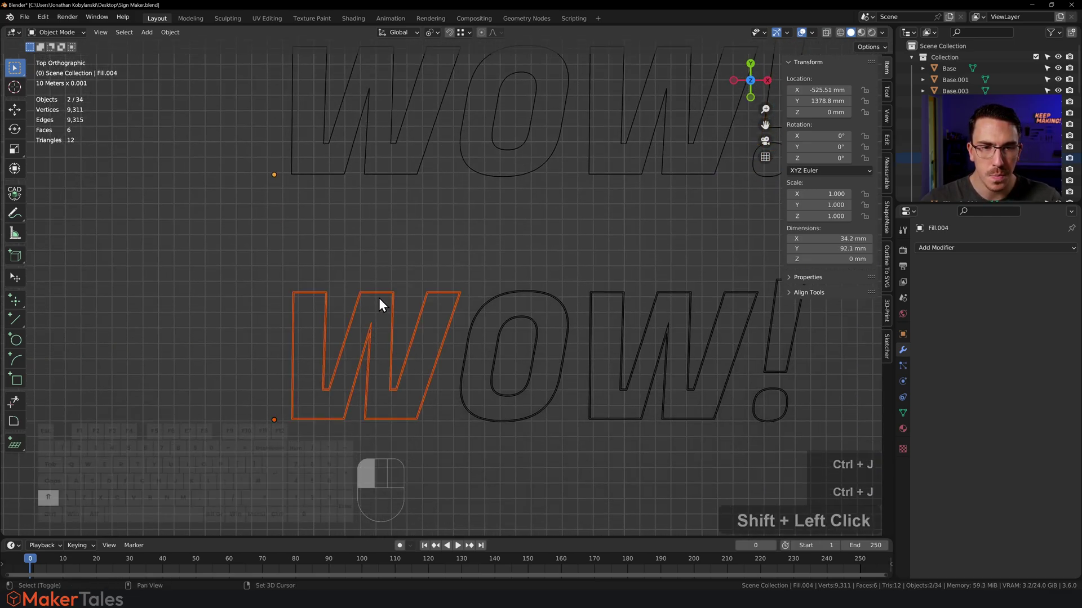
pyautogui.keyDown('shift'); pyautogui.click(379, 296); pyautogui.keyUp('shift')
pyautogui.hotkey('ctrl', 'j')
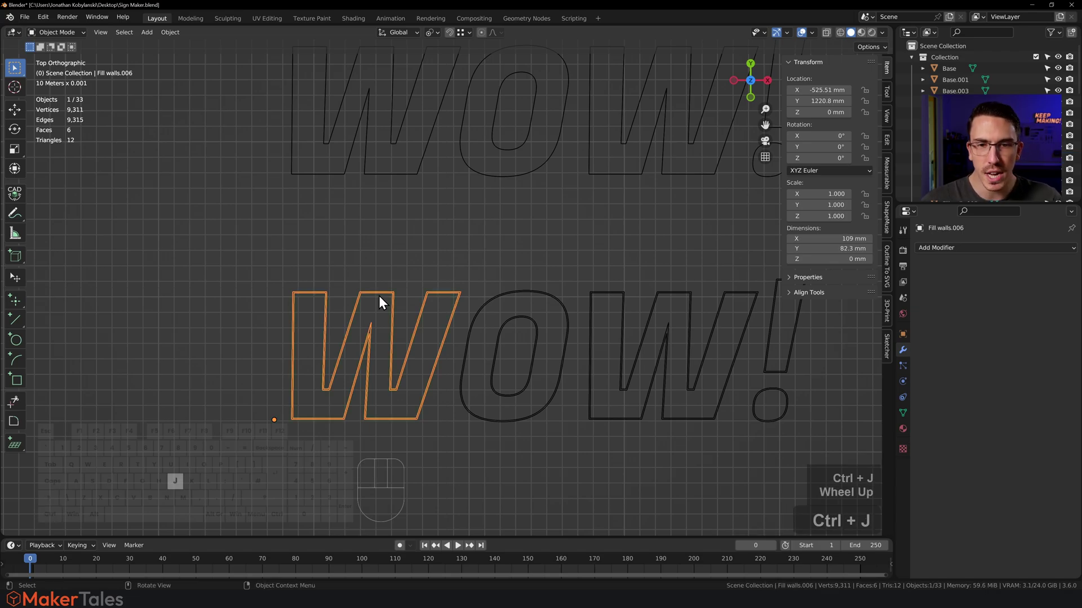
pyautogui.click(518, 356)
pyautogui.keyDown('shift'); pyautogui.click(522, 299); pyautogui.keyUp('shift')
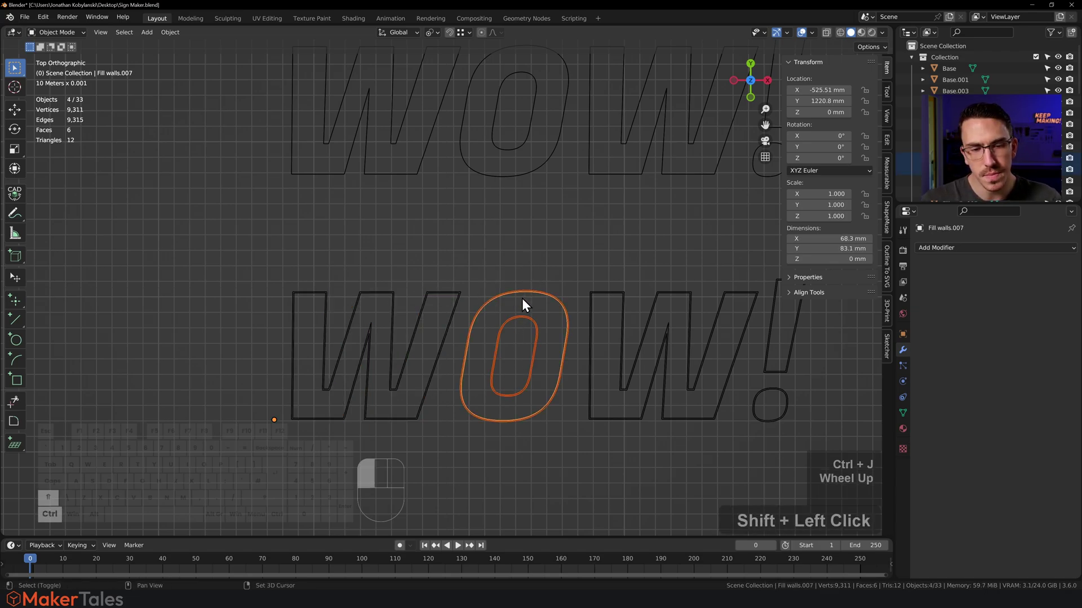
pyautogui.hotkey('ctrl', 'j')
# Join the contours of the second W and of the exclamation mark in the Fill walls layer, with Fill walls.009 and Fill walls.010 active.
pyautogui.keyDown('shift'); pyautogui.moveTo(497, 323); pyautogui.dragTo(529, 327, button='middle'); pyautogui.keyUp('shift')
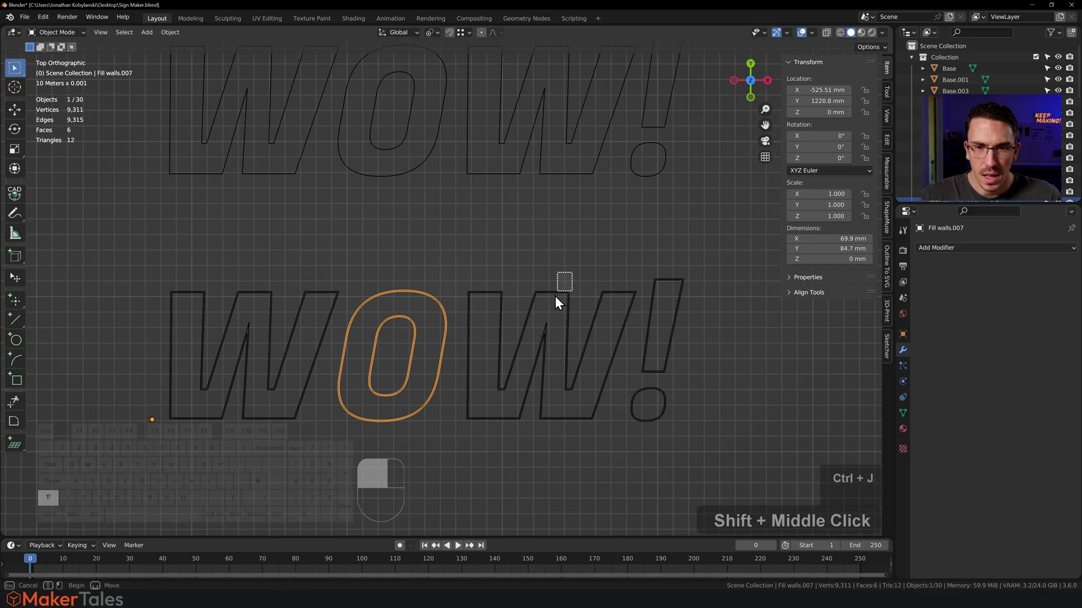
pyautogui.click(550, 300)
pyautogui.keyDown('shift'); pyautogui.click(554, 293); pyautogui.keyUp('shift')
pyautogui.hotkey('ctrl', 'j')
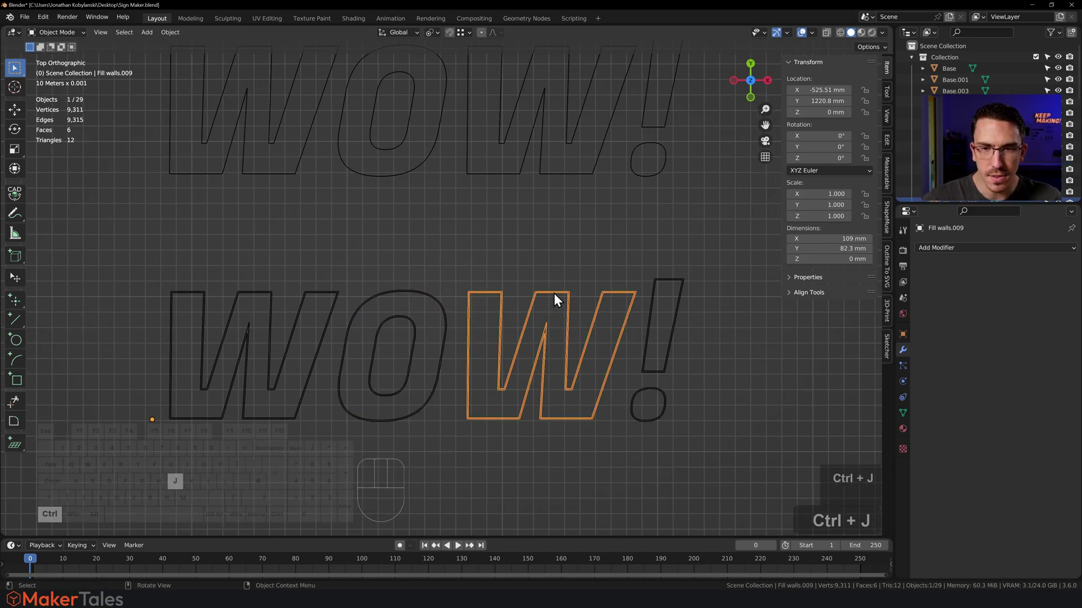
pyautogui.moveTo(712, 337); pyautogui.dragTo(645, 442)
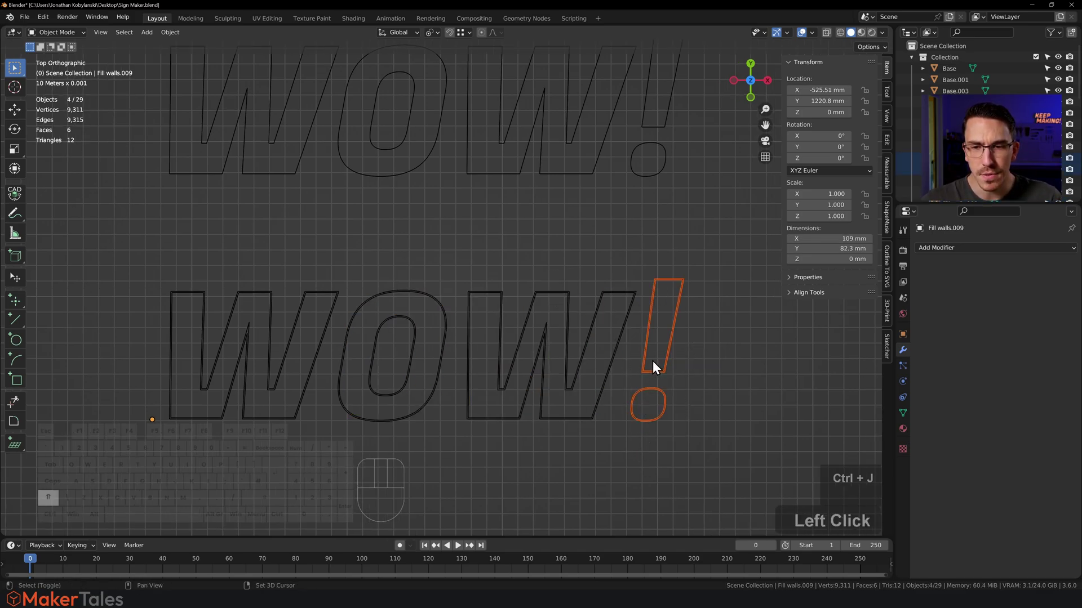
pyautogui.keyDown('shift'); pyautogui.click(654, 371); pyautogui.keyUp('shift')
pyautogui.hotkey('ctrl', 'j')
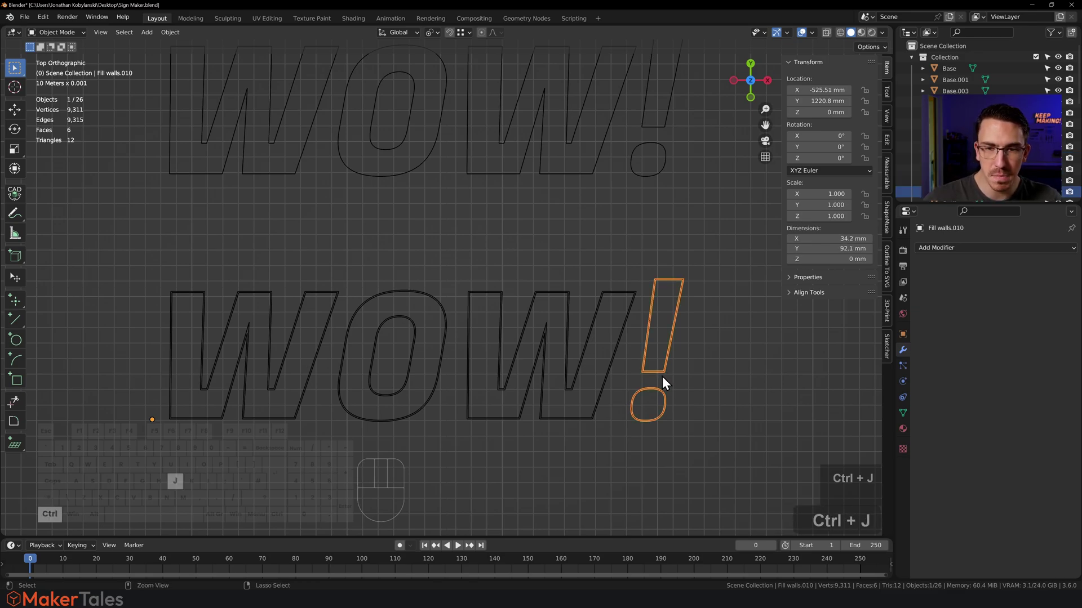
# Move the four letter objects of the uppermost WOW! row into the Trim Set collection inside Making Col.
pyautogui.scroll(-4, 532, 297)
pyautogui.keyDown('shift'); pyautogui.moveTo(546, 292); pyautogui.dragTo(571, 417, button='middle'); pyautogui.keyUp('shift')
pyautogui.scroll(2, 499, 289)
pyautogui.keyDown('shift'); pyautogui.moveTo(462, 242); pyautogui.dragTo(481, 374, button='middle'); pyautogui.keyUp('shift')
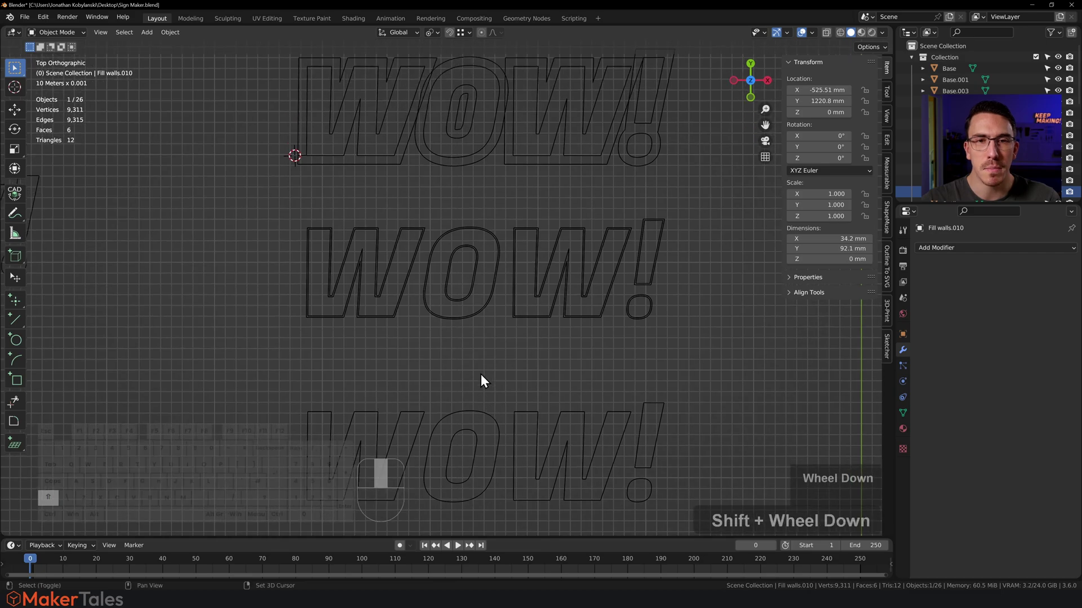
pyautogui.scroll(-3, 483, 363)
pyautogui.scroll(-4, 481, 326)
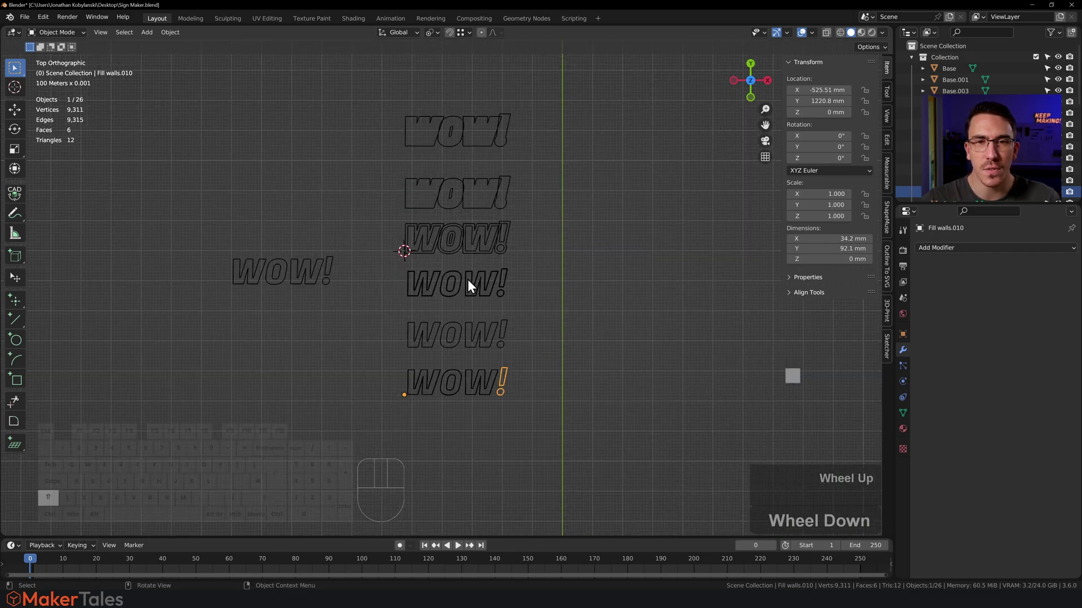
pyautogui.keyDown('shift'); pyautogui.moveTo(468, 280); pyautogui.dragTo(437, 275, button='middle'); pyautogui.keyUp('shift')
pyautogui.keyDown('shift'); pyautogui.scroll(-2, 441, 301); pyautogui.keyUp('shift')
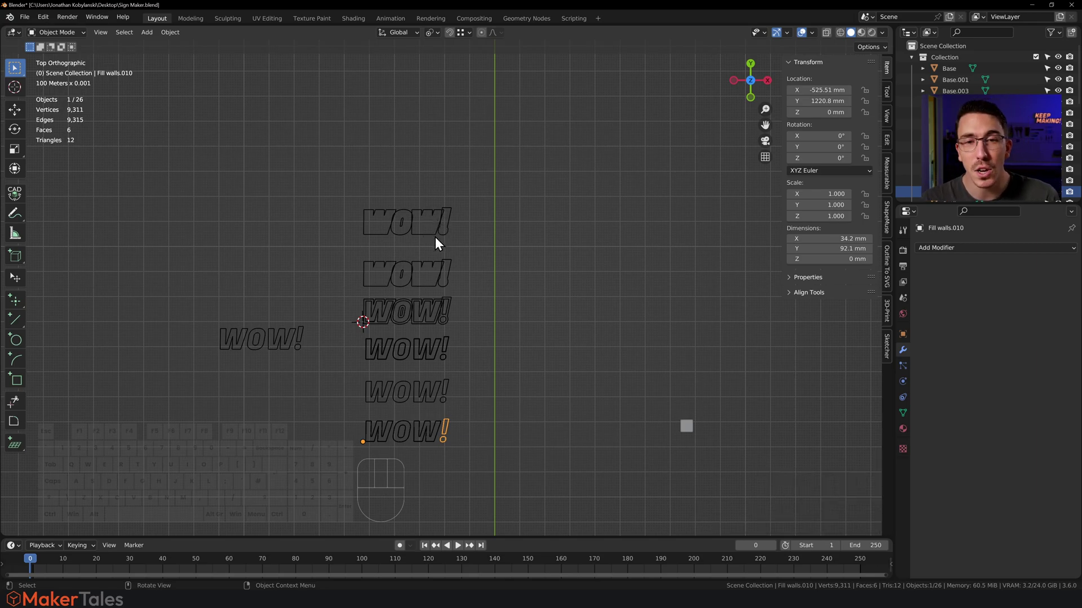
pyautogui.click(489, 199)
pyautogui.moveTo(484, 178); pyautogui.dragTo(358, 241)
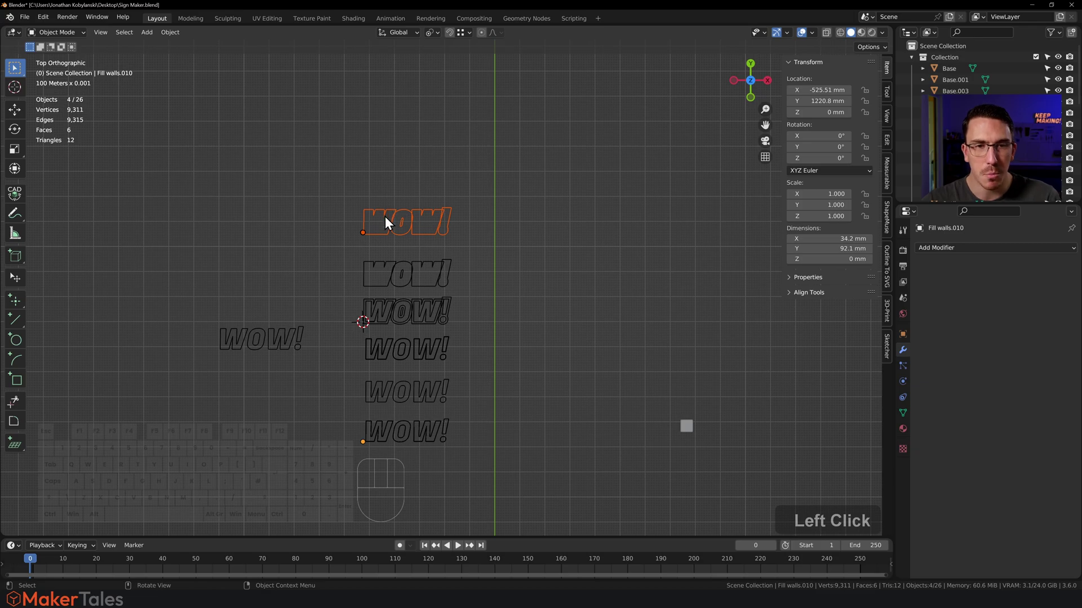
pyautogui.press('m')
pyautogui.moveTo(377, 256)
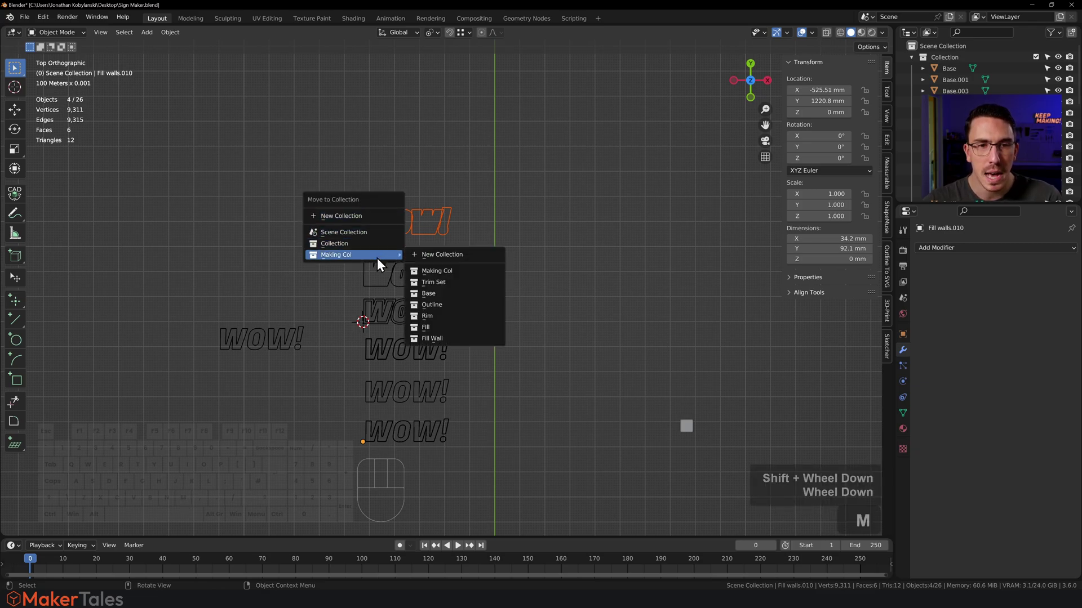
pyautogui.click(429, 282)
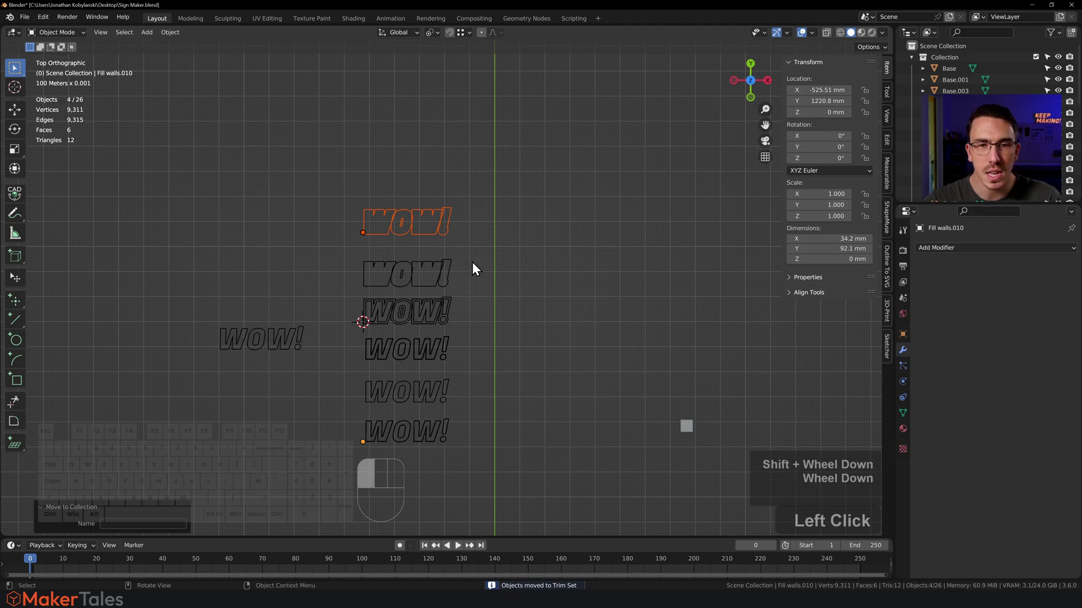
# Move the four letter objects of the second WOW! row into the Base collection inside Making Col.
pyautogui.moveTo(459, 261); pyautogui.dragTo(358, 288)
pyautogui.press('m')
pyautogui.moveTo(410, 275)
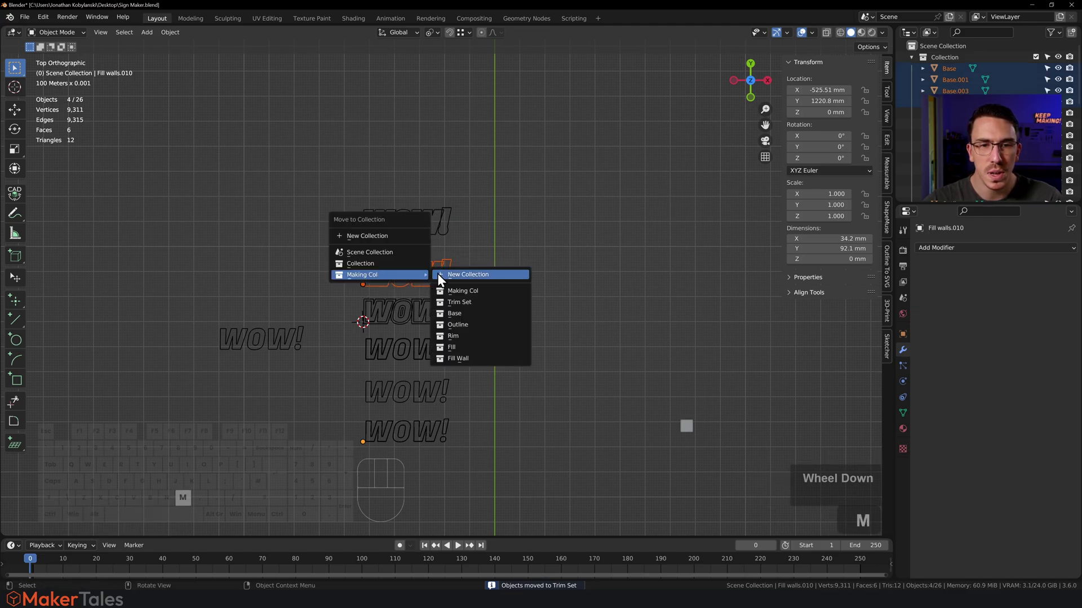
pyautogui.click(466, 312)
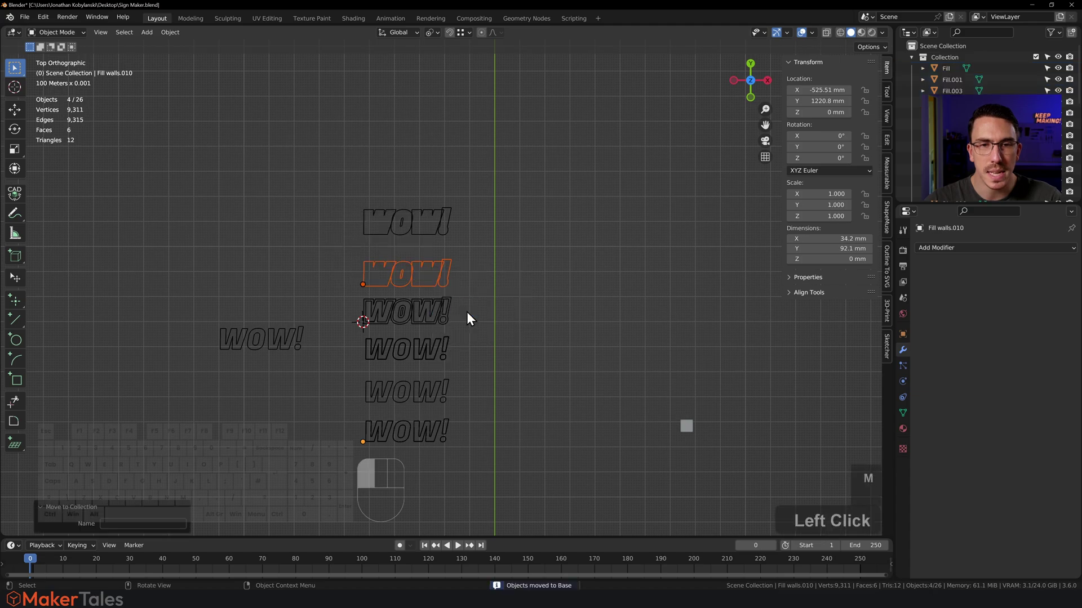
# Collapse Collection in the outliner and move the third WOW! row's letters into the Outline collection inside Making Col.
pyautogui.click(910, 58)
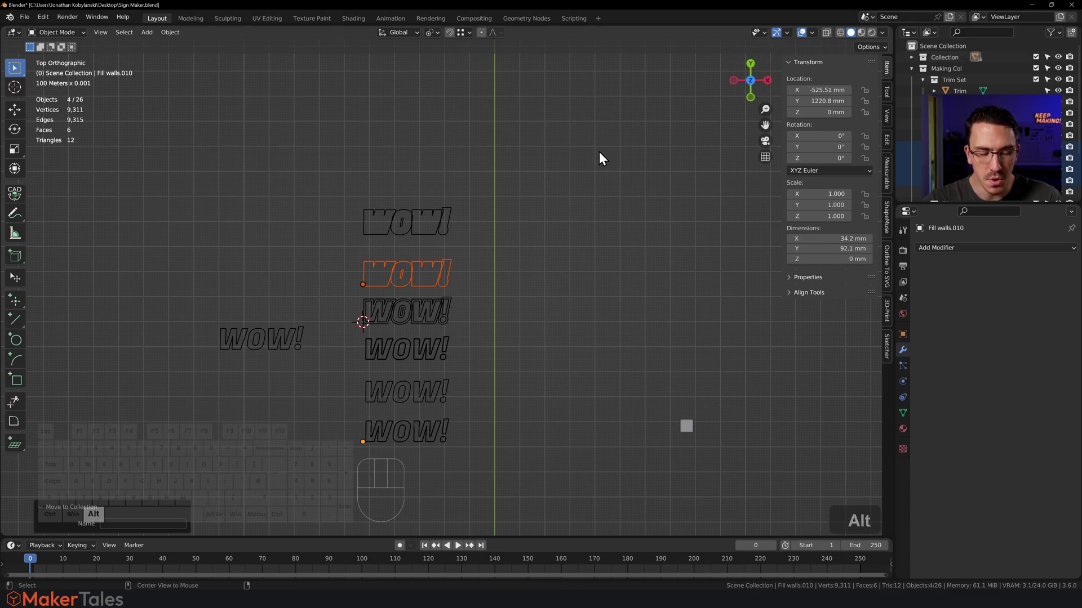
pyautogui.hotkey('alt', '3')
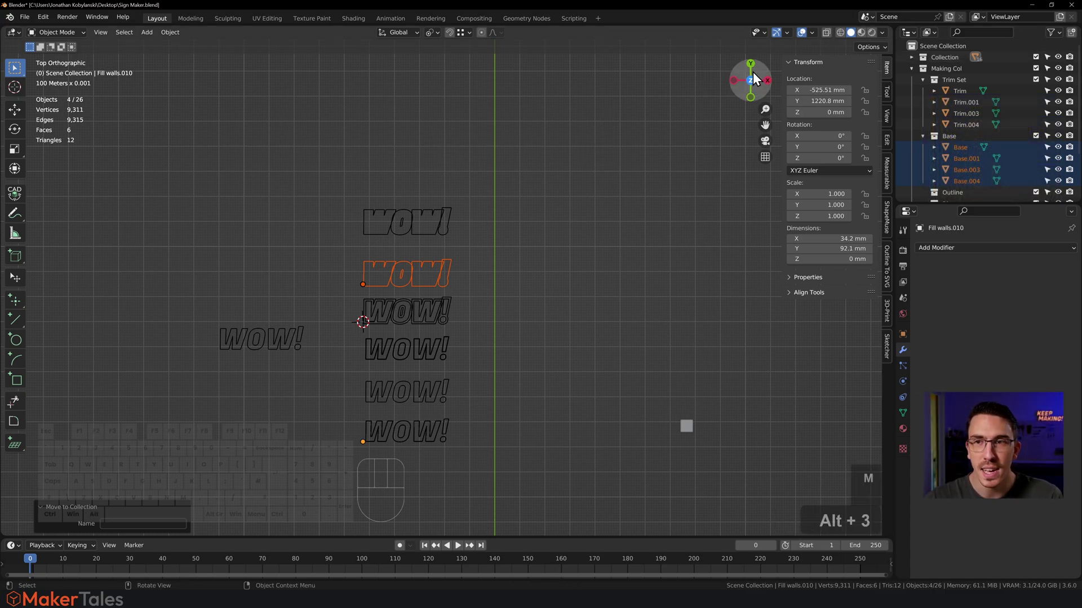
pyautogui.scroll(-3, 944, 138)
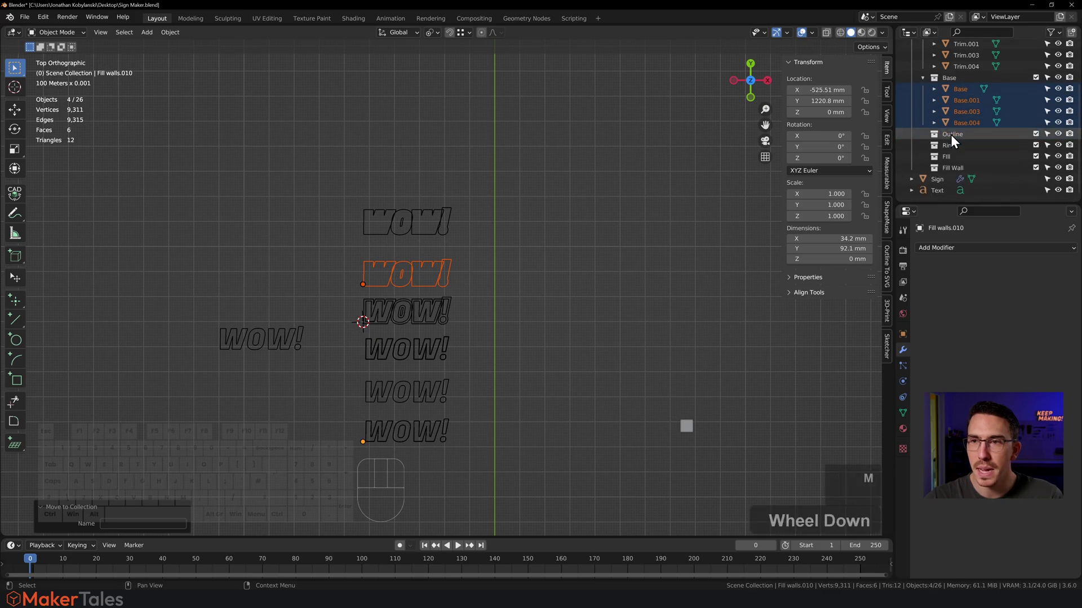
pyautogui.click(487, 310)
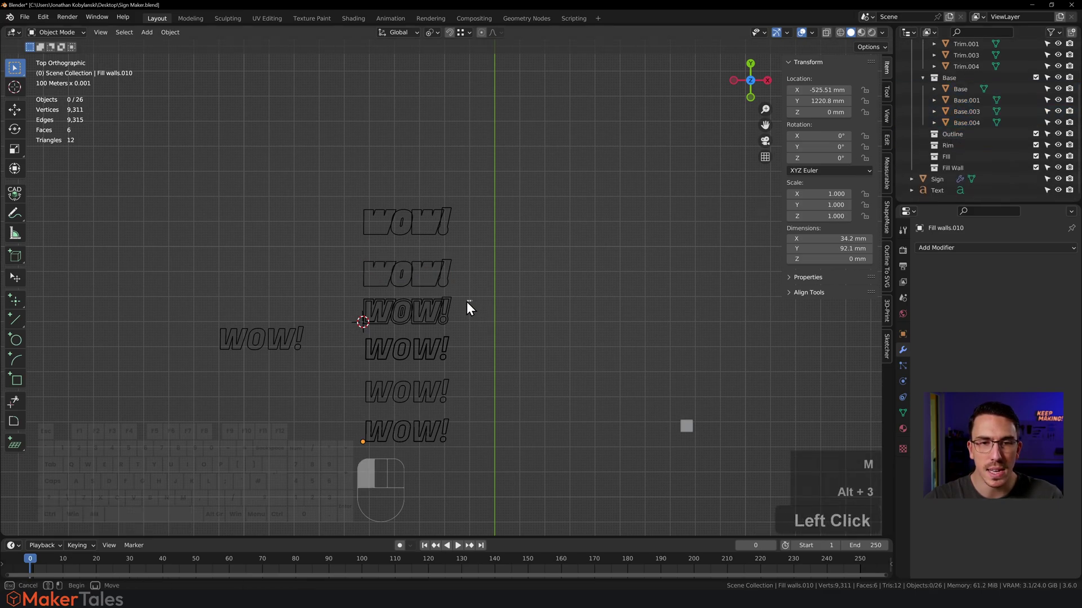
pyautogui.click(360, 320)
pyautogui.press('m')
pyautogui.moveTo(366, 305)
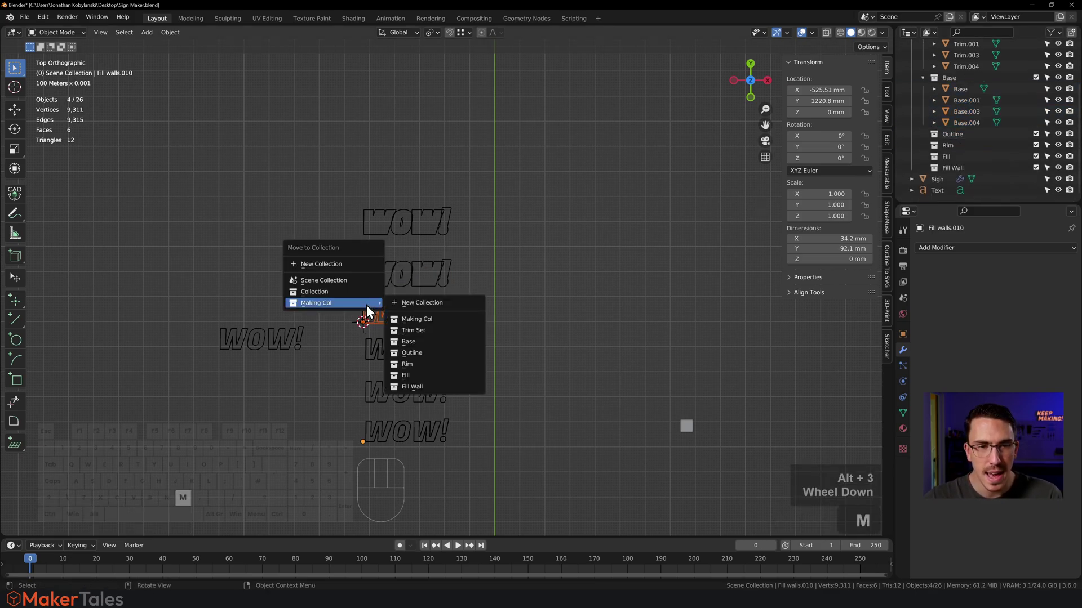
pyautogui.click(417, 352)
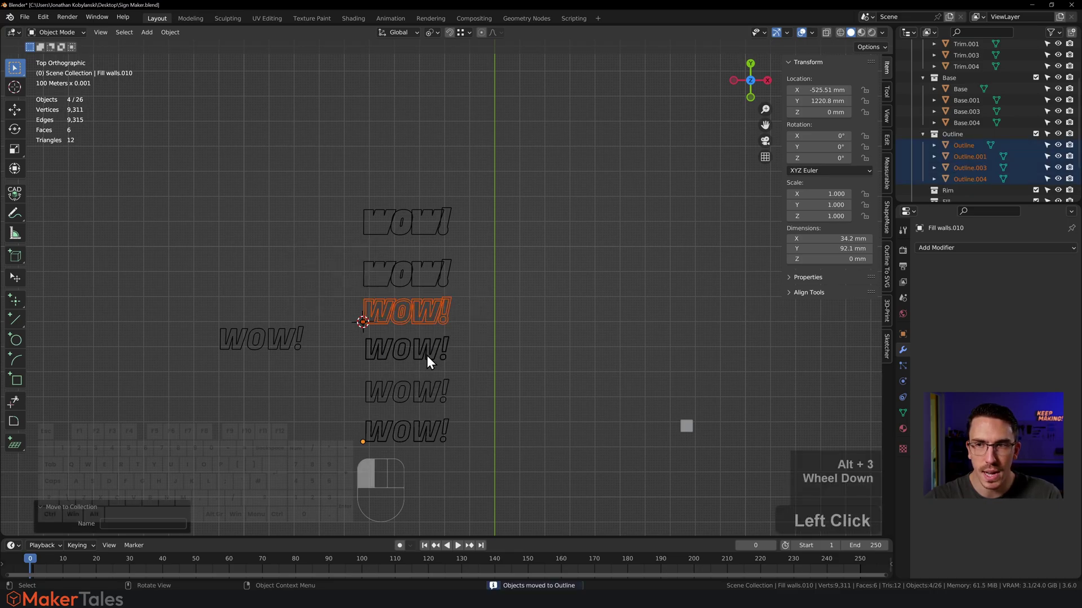
# Move the four letter objects of the fourth WOW! row into the Rim collection inside Making Col.
pyautogui.scroll(-2, 1000, 129)
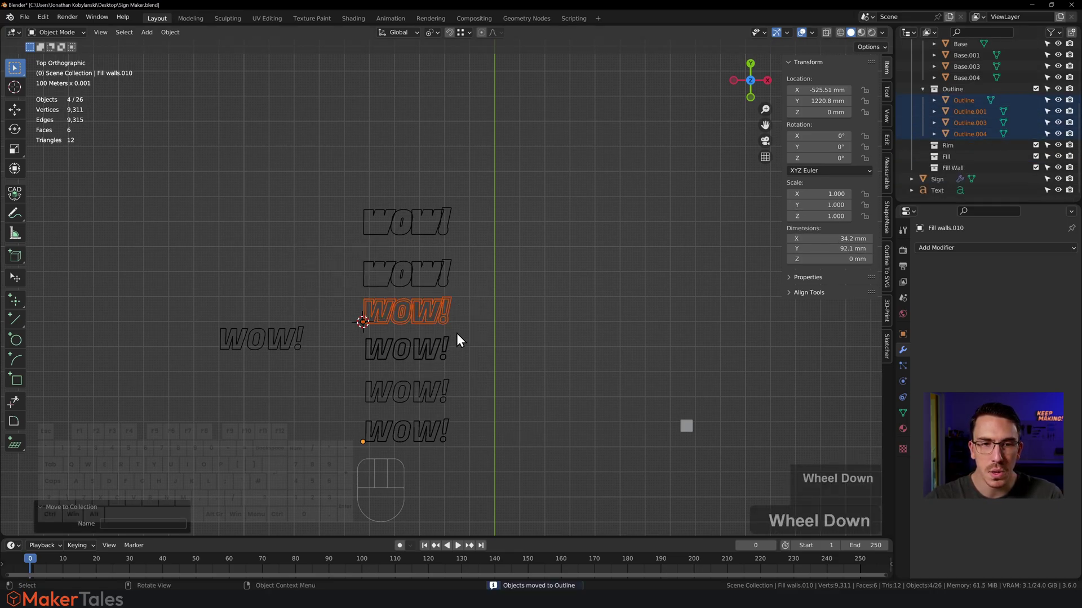
pyautogui.moveTo(466, 342); pyautogui.dragTo(347, 356)
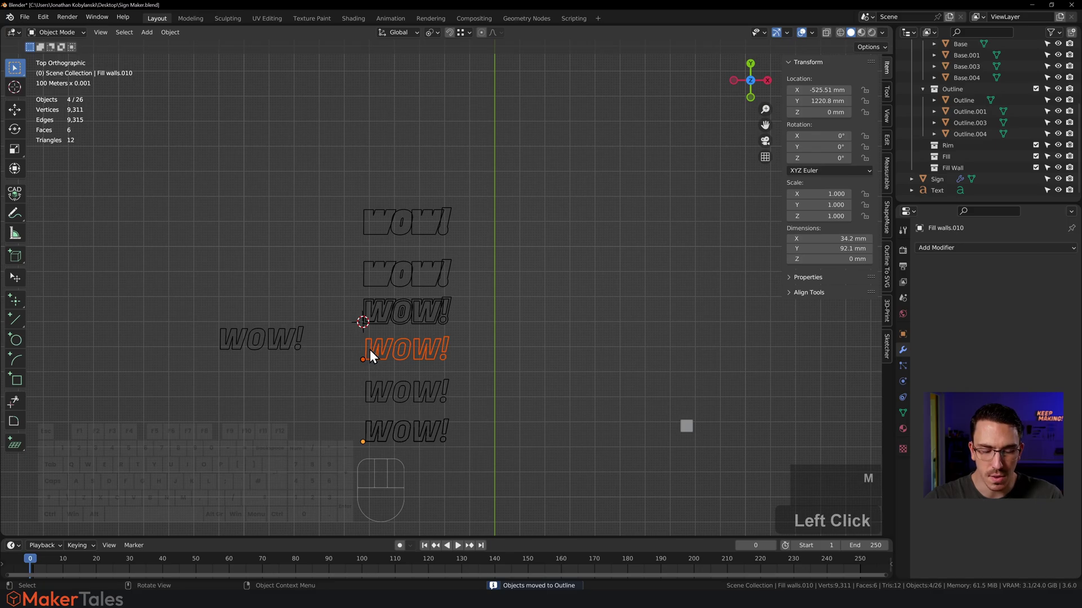
pyautogui.press('m')
pyautogui.moveTo(370, 349)
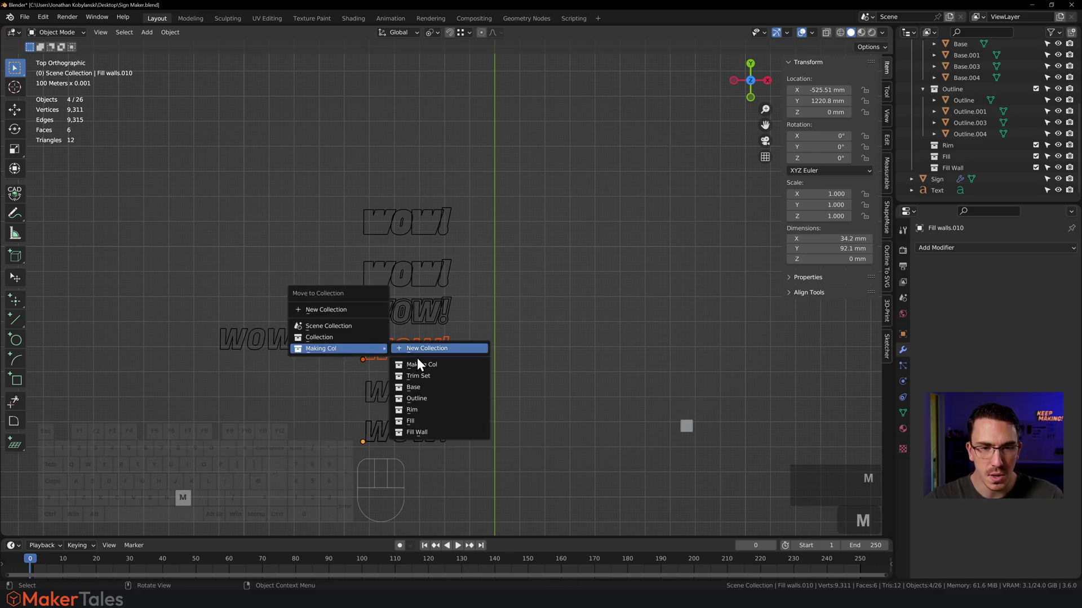
pyautogui.click(420, 411)
# Move the four letter objects of the fifth WOW! row into the Fill collection inside Making Col.
pyautogui.moveTo(477, 384); pyautogui.dragTo(362, 403)
pyautogui.press('m')
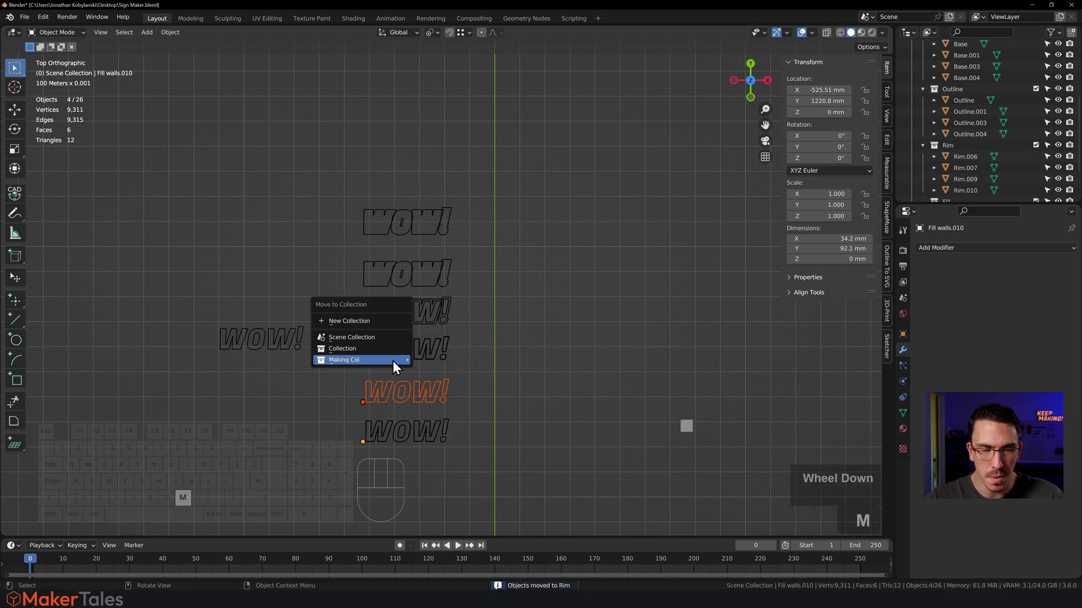
pyautogui.moveTo(393, 361)
pyautogui.click(445, 432)
# Move the four letter objects of the lowest WOW! row into the Fill Wall collection inside Making Col.
pyautogui.moveTo(484, 415); pyautogui.dragTo(366, 438)
pyautogui.press('m')
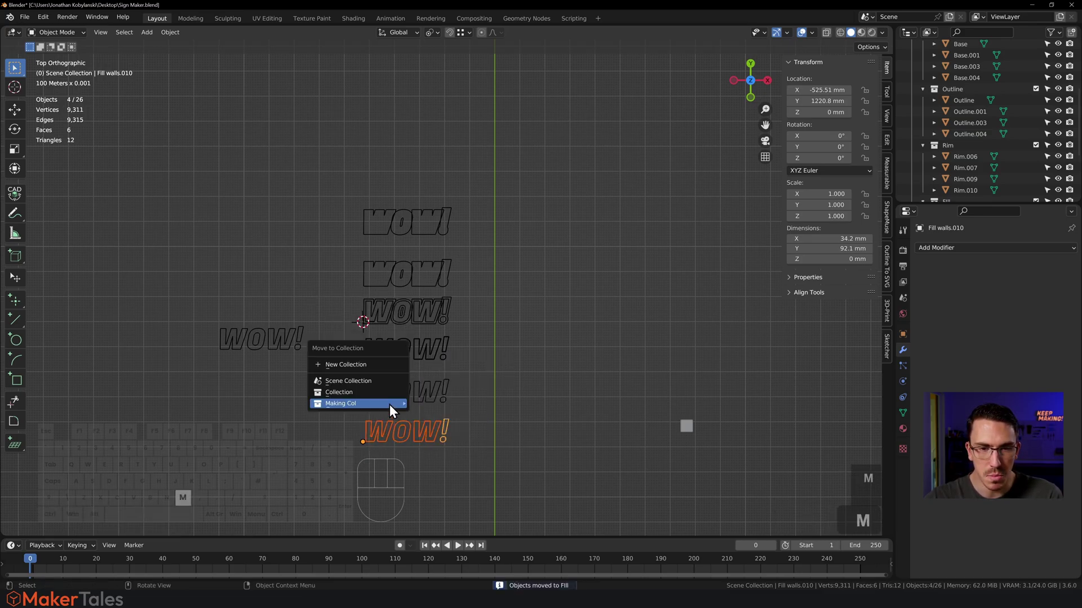
pyautogui.moveTo(404, 406)
pyautogui.click(436, 488)
pyautogui.click(434, 486)
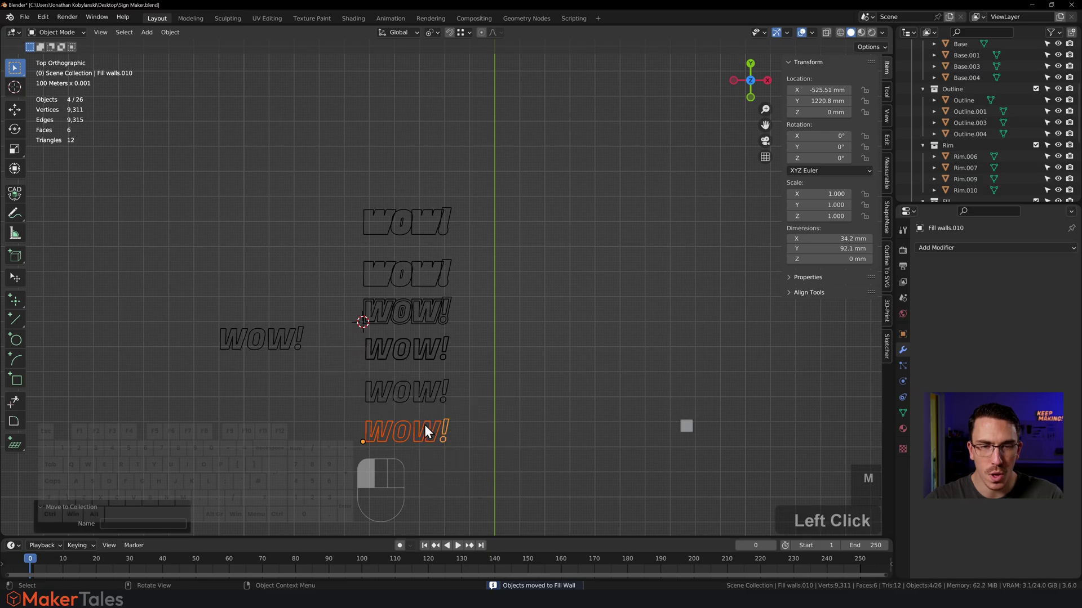
# Check the order of the letter objects in the Trim Set and Base collections by selecting the letters one after another.
pyautogui.scroll(5, 442, 253)
pyautogui.keyDown('shift'); pyautogui.moveTo(445, 248); pyautogui.dragTo(563, 308, button='middle'); pyautogui.keyUp('shift')
pyautogui.keyDown('shift'); pyautogui.scroll(-1, 565, 315); pyautogui.keyUp('shift')
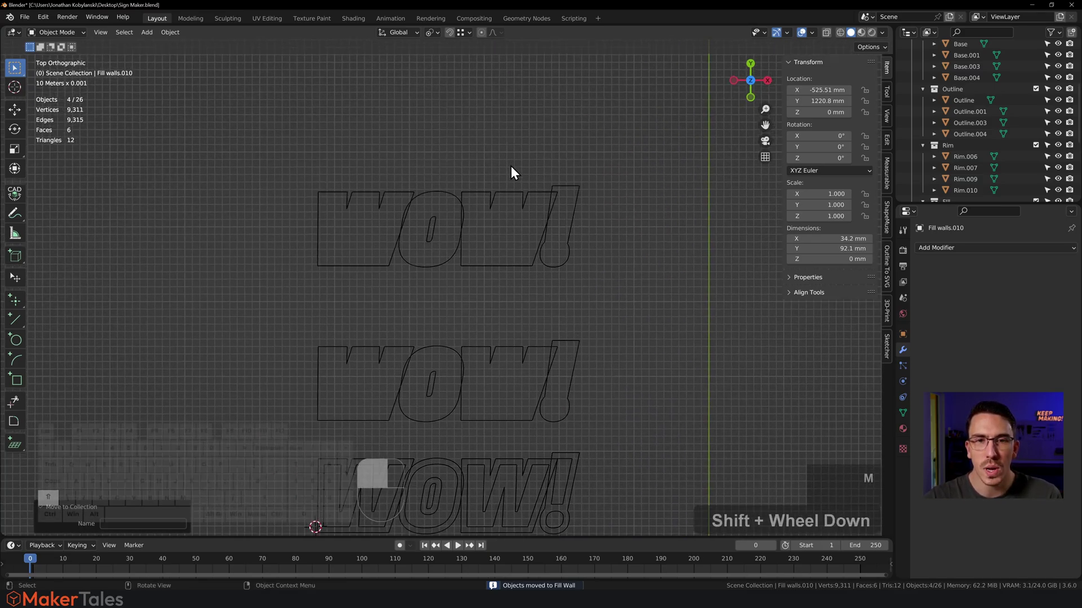
pyautogui.moveTo(508, 162); pyautogui.dragTo(431, 238)
pyautogui.scroll(2, 975, 100)
pyautogui.scroll(2, 973, 101)
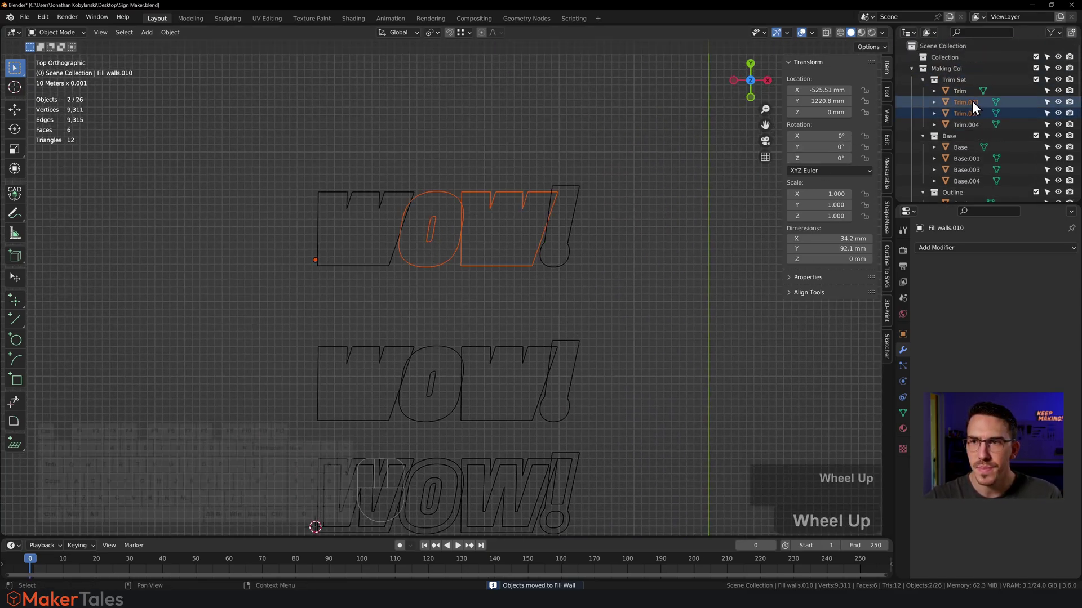
pyautogui.click(934, 91)
pyautogui.click(933, 91)
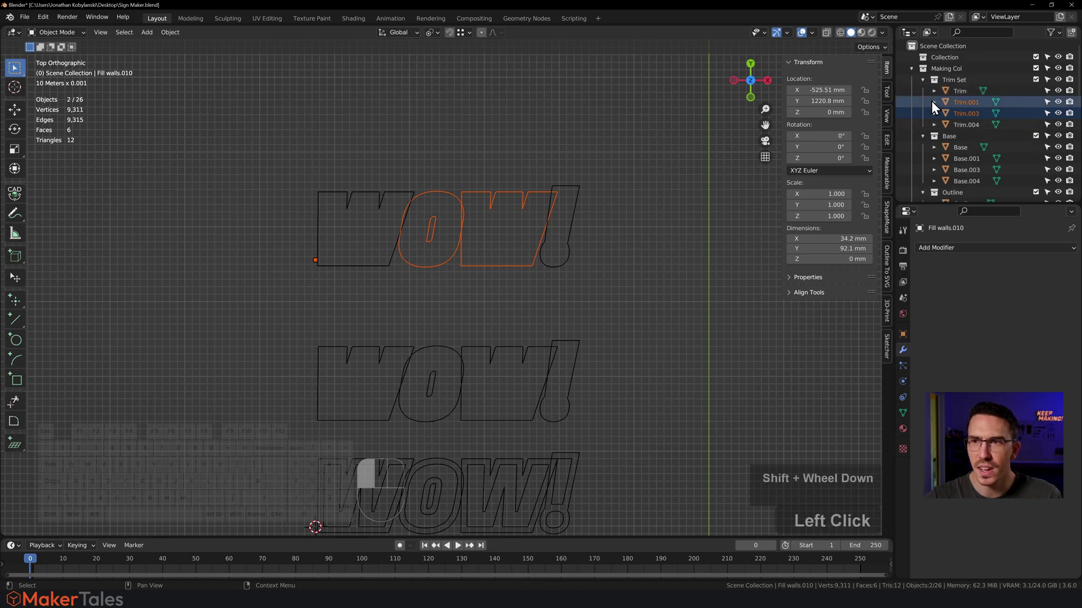
pyautogui.click(367, 194)
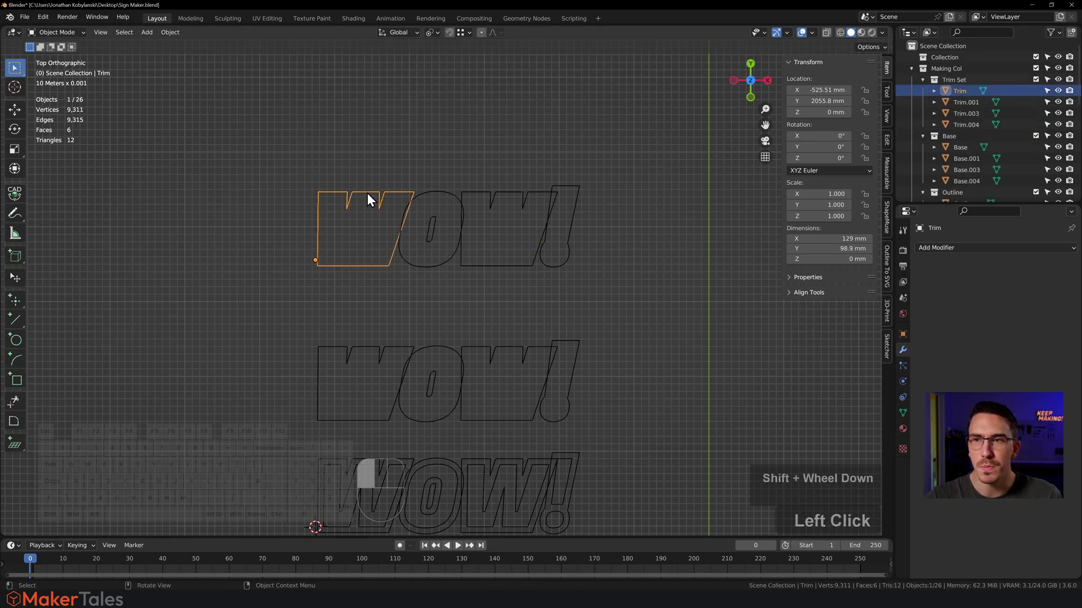
pyautogui.click(442, 192)
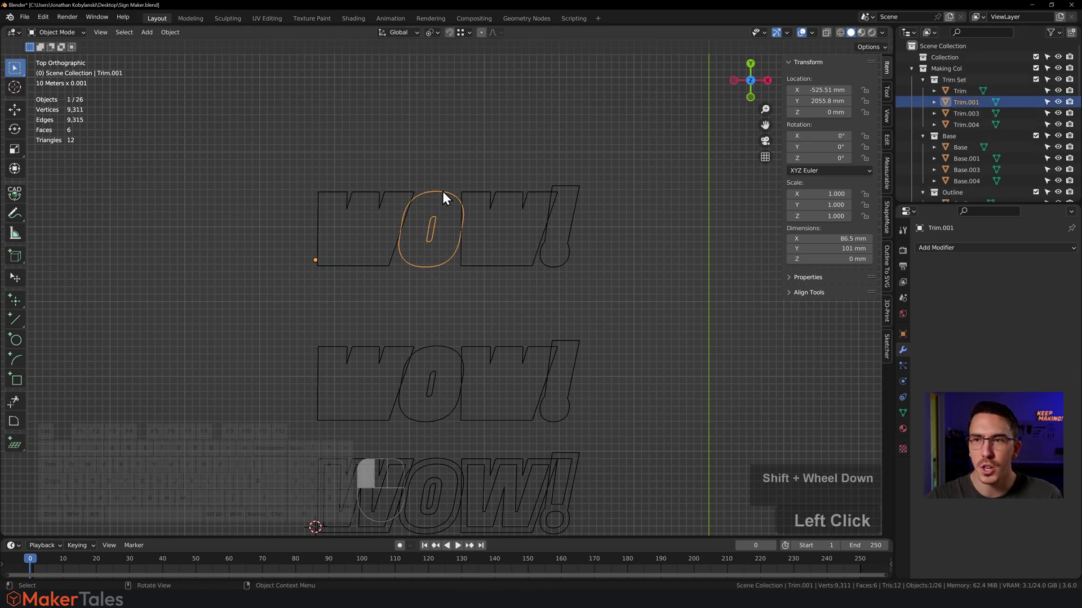
pyautogui.click(496, 192)
pyautogui.click(570, 185)
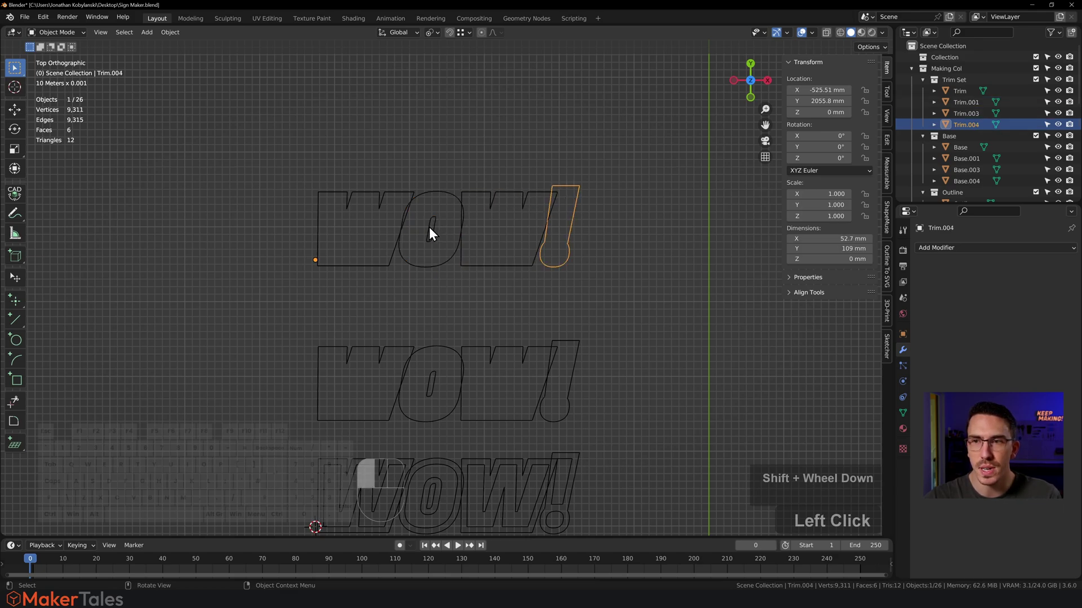
pyautogui.click(377, 347)
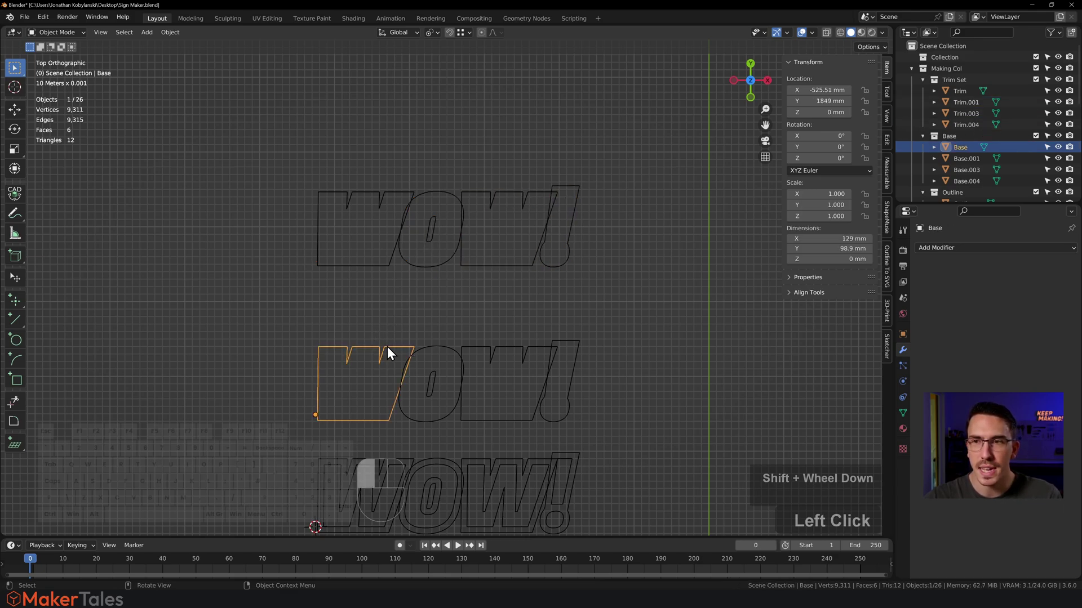
pyautogui.click(441, 353)
pyautogui.click(490, 352)
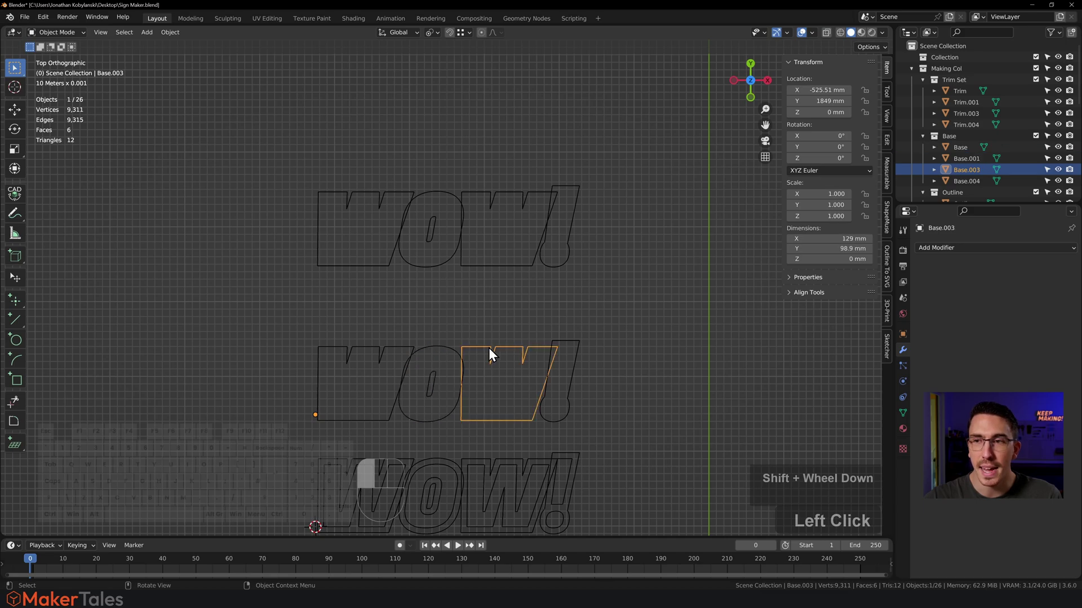
# Check the exclamation mark in the Base collection and the letter order in the Outline collection by selecting the letters one by one.
pyautogui.click(569, 339)
pyautogui.scroll(-3, 502, 344)
pyautogui.keyDown('shift'); pyautogui.moveTo(466, 366); pyautogui.dragTo(488, 248, button='middle'); pyautogui.keyUp('shift')
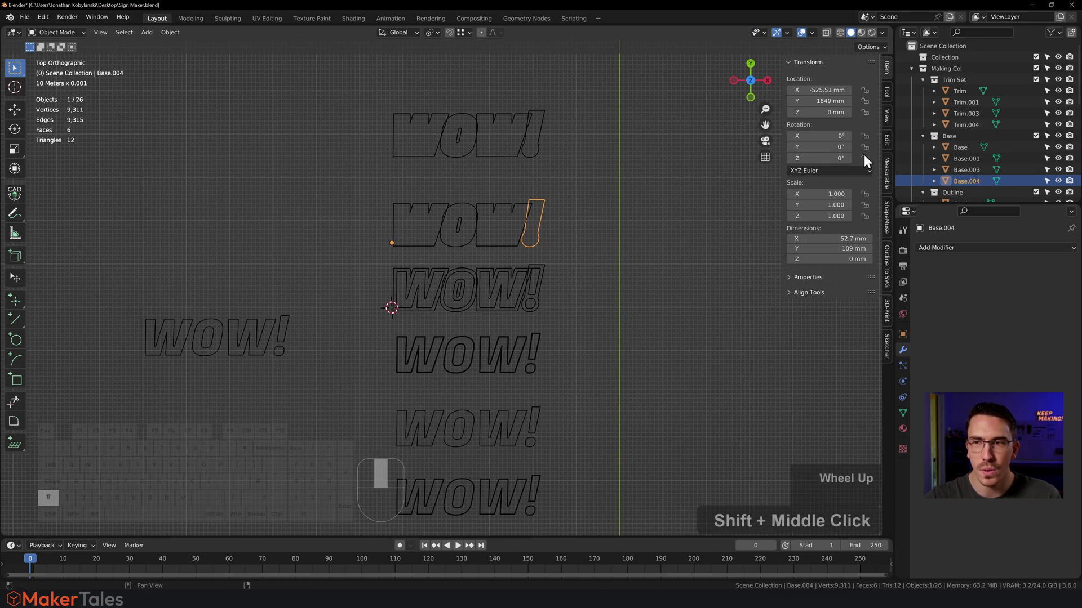
pyautogui.scroll(-6, 989, 127)
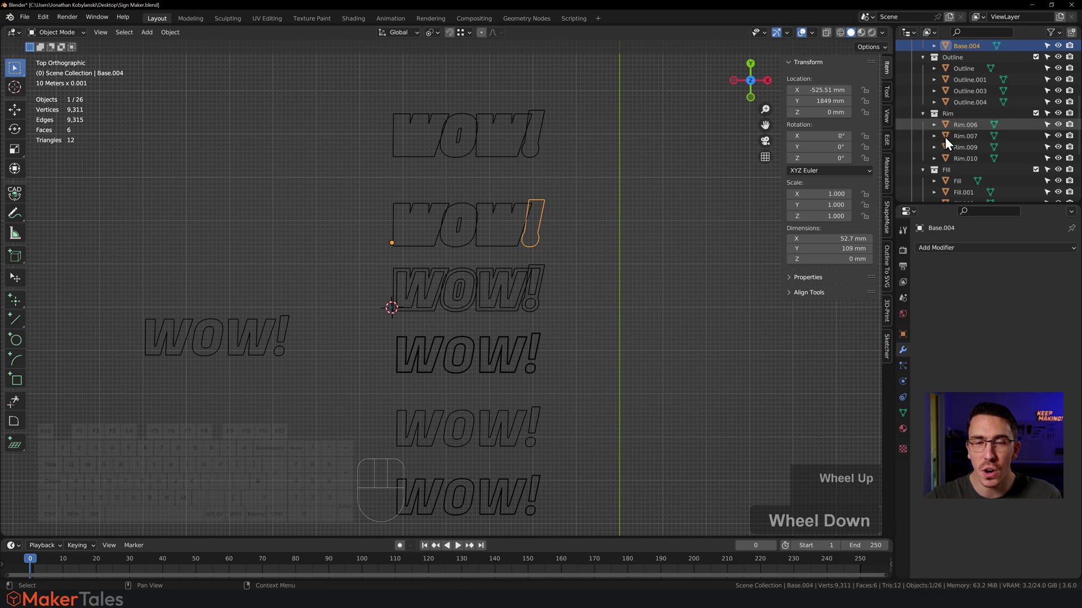
pyautogui.click(403, 270)
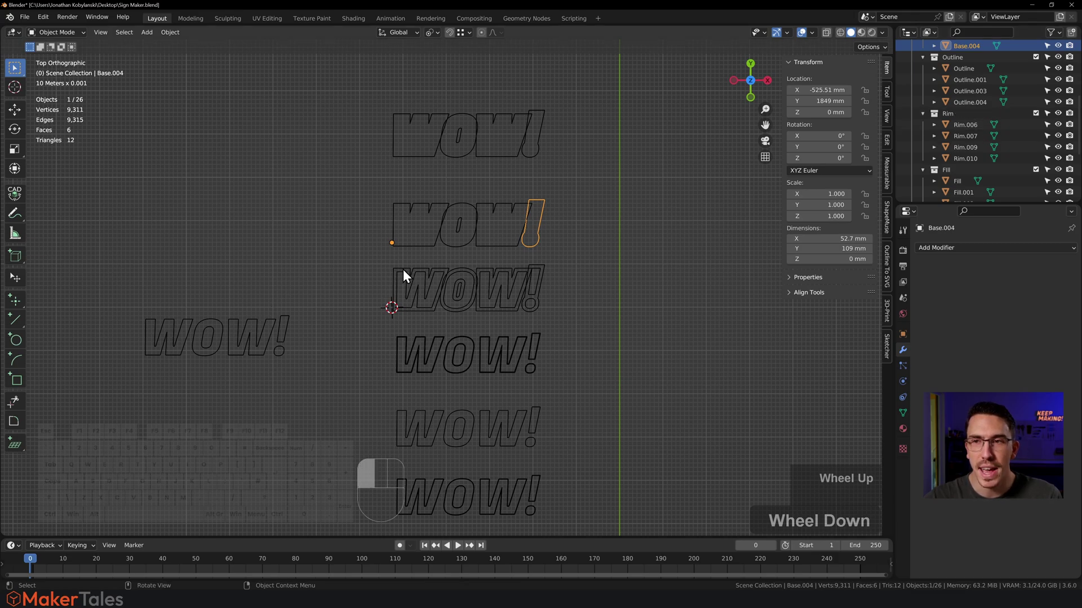
pyautogui.click(462, 272)
pyautogui.click(505, 269)
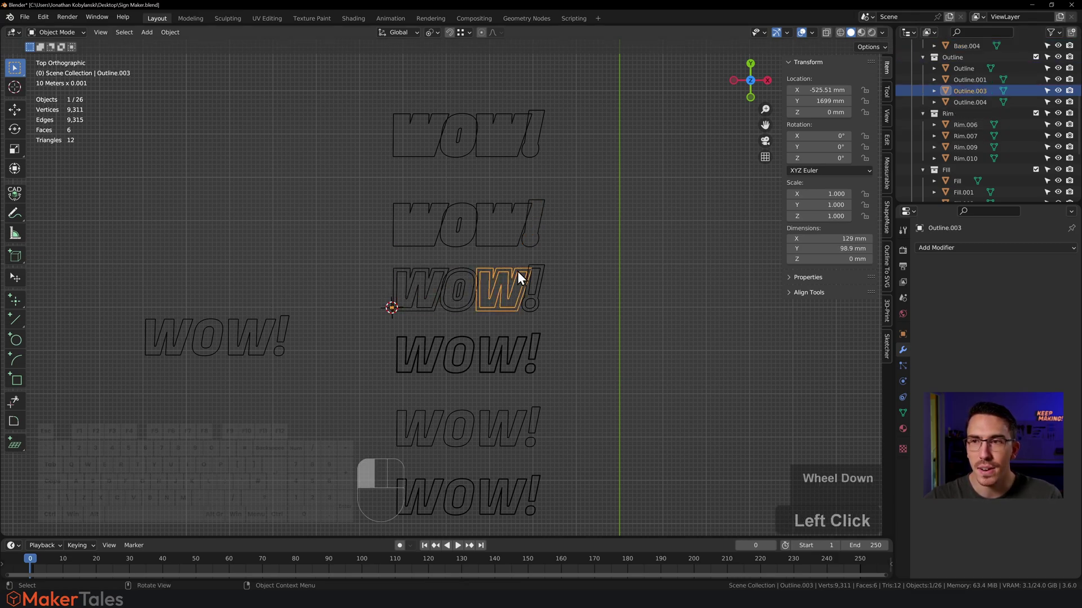
pyautogui.click(539, 270)
# Check the letter order in the Rim collection by selecting the letters of the fourth WOW! row in turn.
pyautogui.keyDown('shift'); pyautogui.moveTo(434, 341); pyautogui.dragTo(420, 248, button='middle'); pyautogui.keyUp('shift')
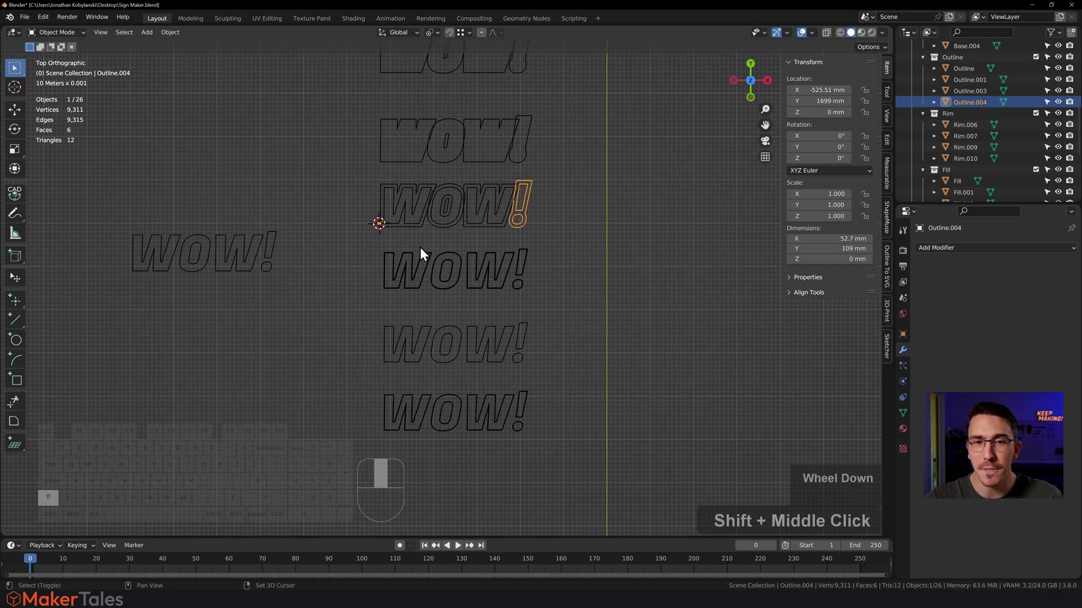
pyautogui.click(426, 252)
pyautogui.click(454, 260)
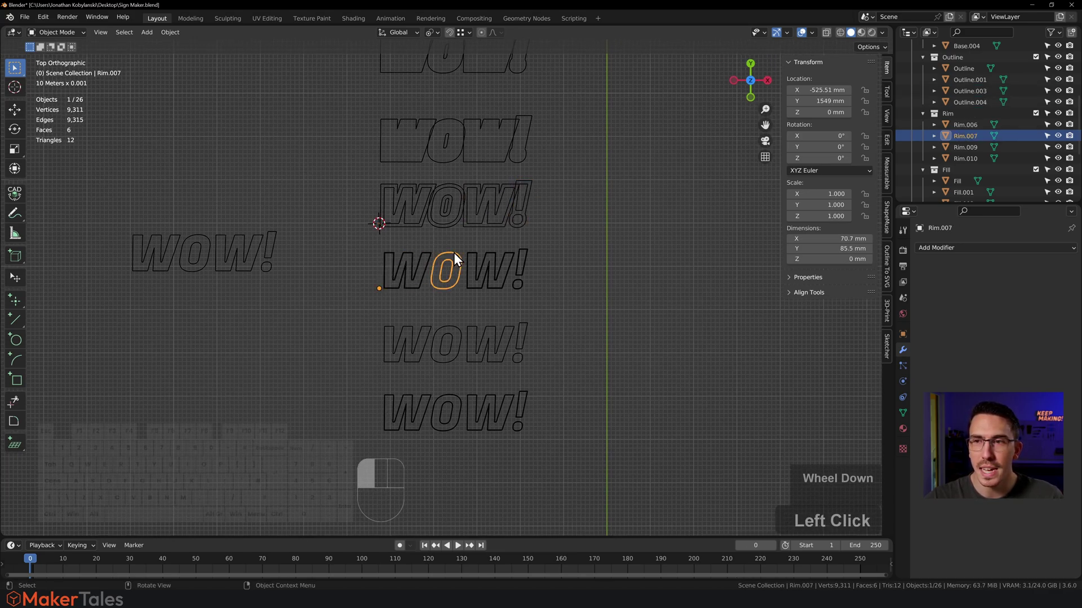
pyautogui.click(474, 256)
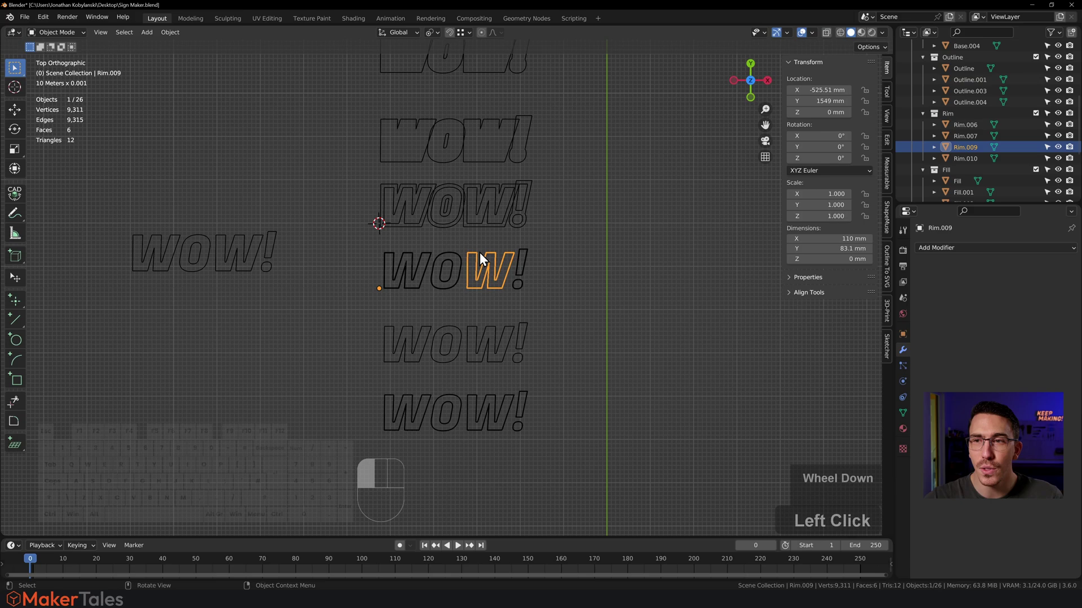
pyautogui.click(520, 257)
# Check the letter order in the Fill collection by selecting the letters of the fifth WOW! row in turn.
pyautogui.keyDown('shift'); pyautogui.moveTo(406, 317); pyautogui.dragTo(408, 234, button='middle'); pyautogui.keyUp('shift')
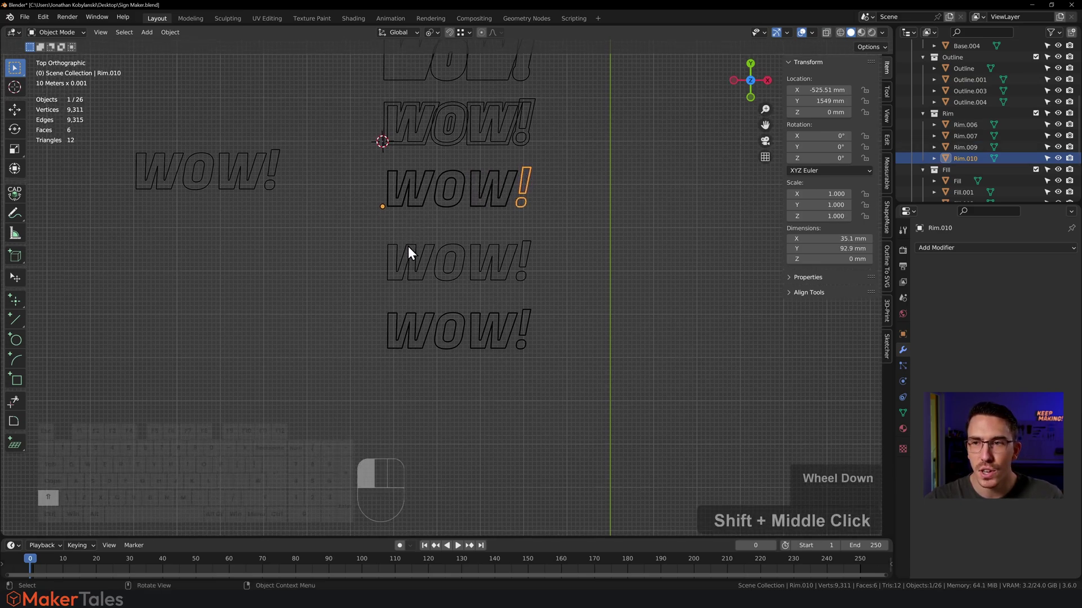
pyautogui.click(408, 247)
pyautogui.scroll(-4, 935, 138)
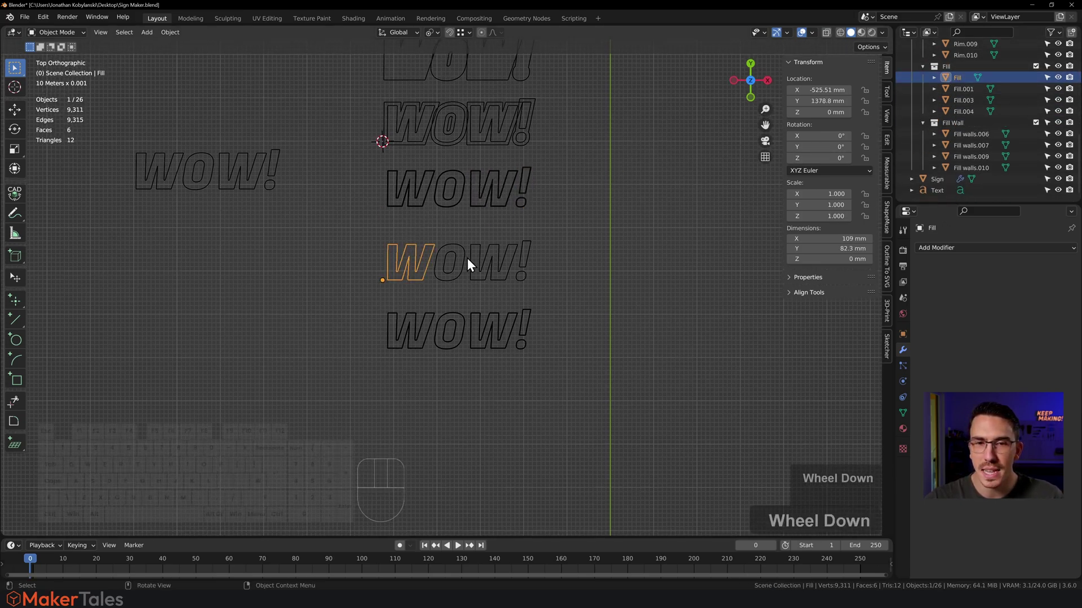
pyautogui.click(451, 244)
pyautogui.click(493, 248)
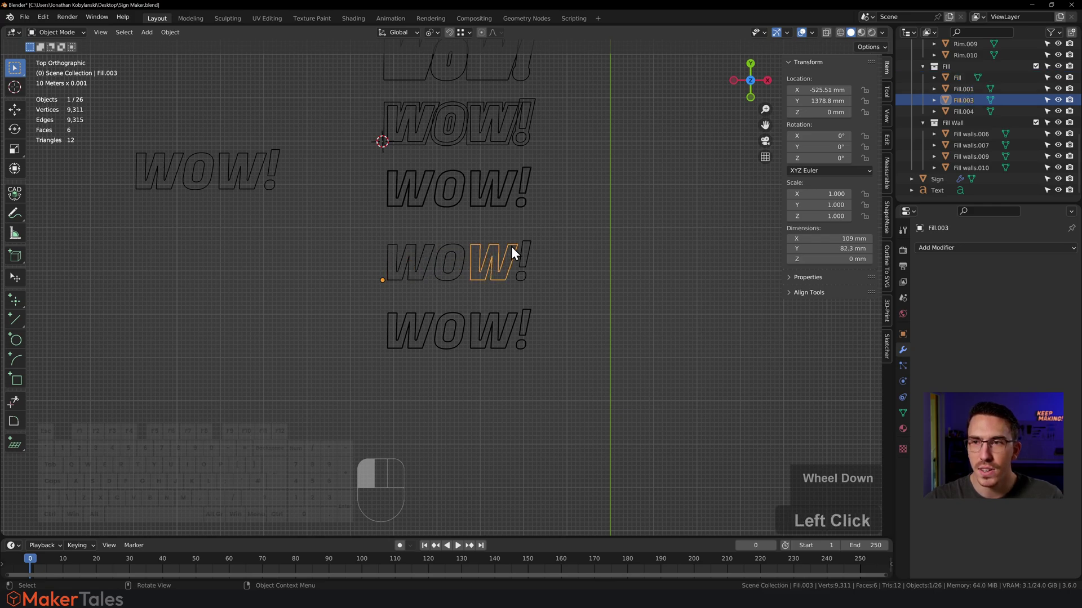
pyautogui.click(529, 245)
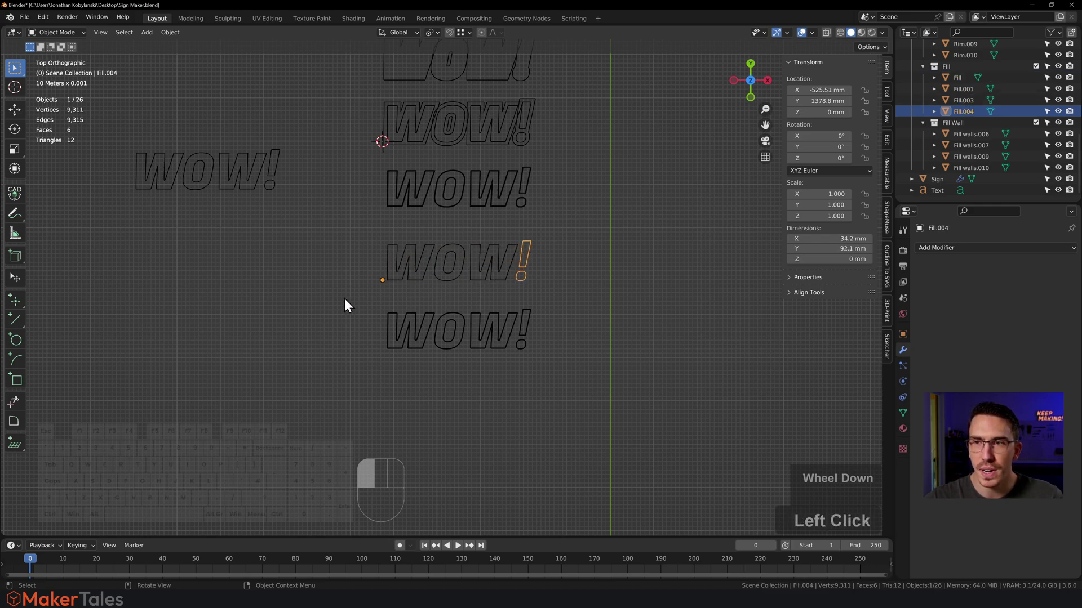
# Check the letter order in the Fill Wall collection by selecting the letters of the lowest WOW! row in turn.
pyautogui.click(391, 319)
pyautogui.click(468, 320)
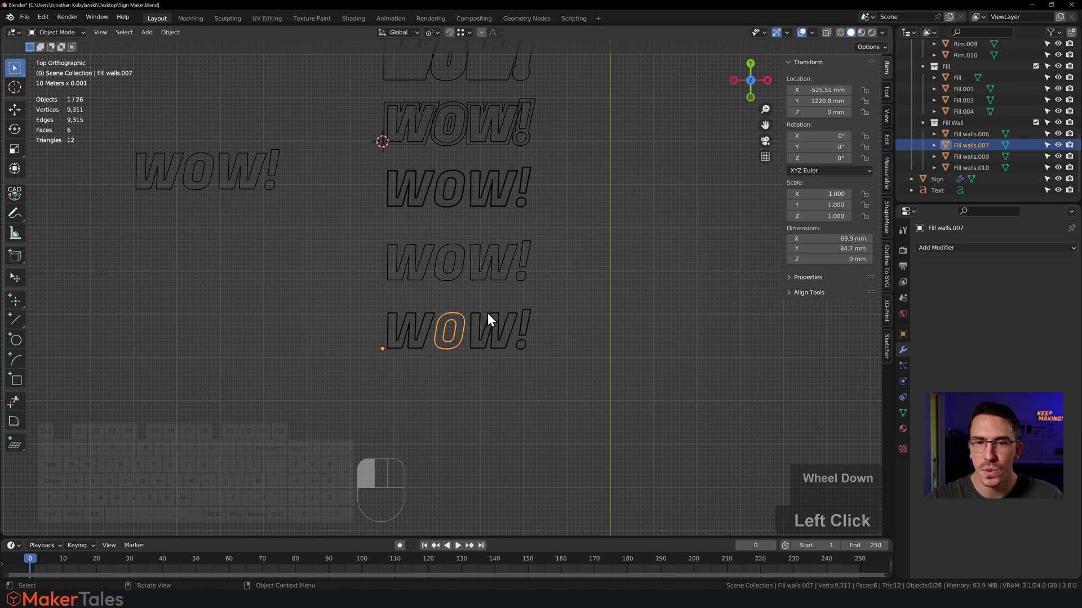
pyautogui.click(488, 319)
pyautogui.click(523, 314)
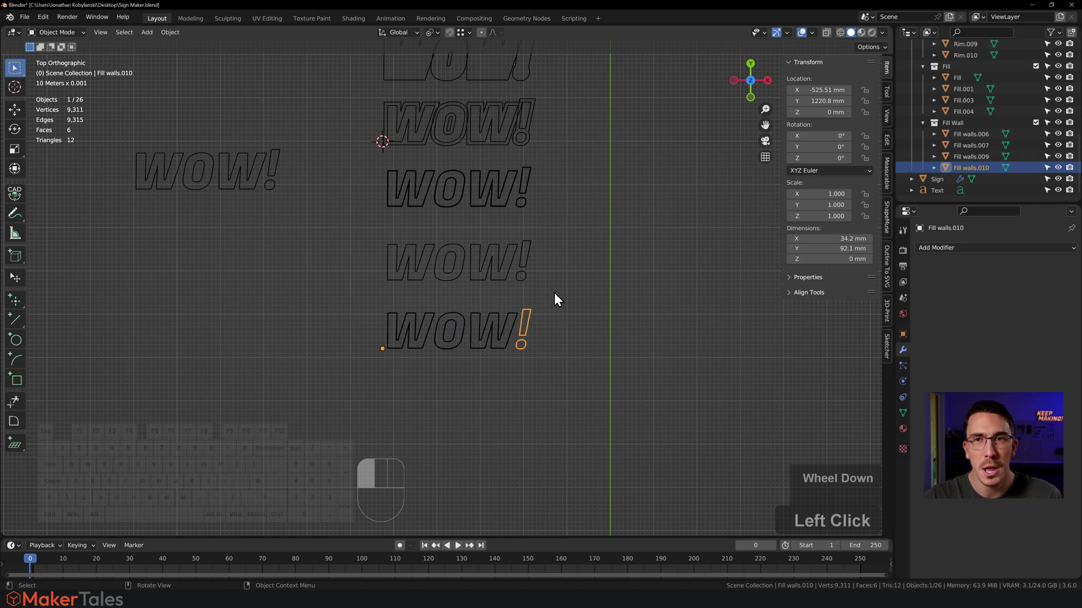
# Select the small square Sign object and enable viewport display for its Sign Maker geometry nodes modifier.
pyautogui.scroll(-5, 553, 292)
pyautogui.scroll(1, 541, 260)
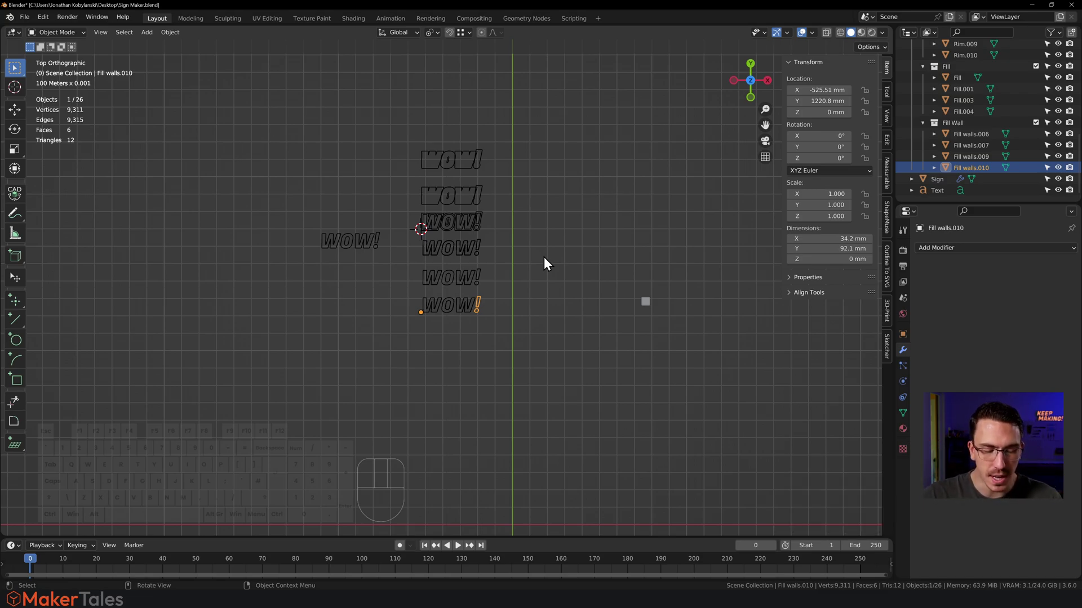
pyautogui.scroll(-2, 543, 256)
pyautogui.hotkey('alt', '2')
pyautogui.hotkey('alt', '1')
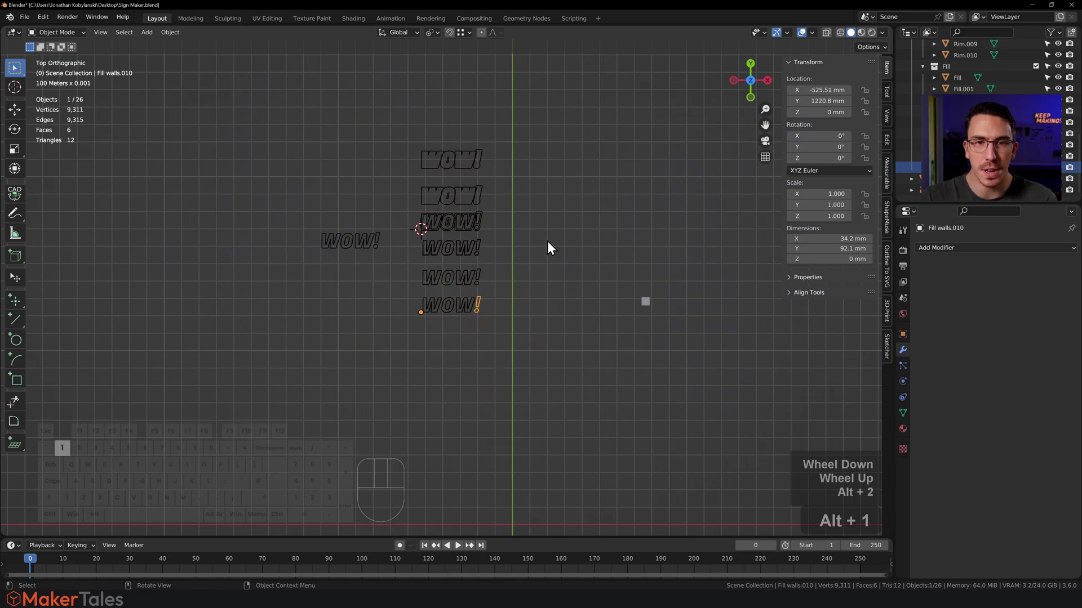
pyautogui.click(646, 302)
pyautogui.keyDown('shift'); pyautogui.moveTo(639, 289); pyautogui.dragTo(568, 302, button='middle'); pyautogui.keyUp('shift')
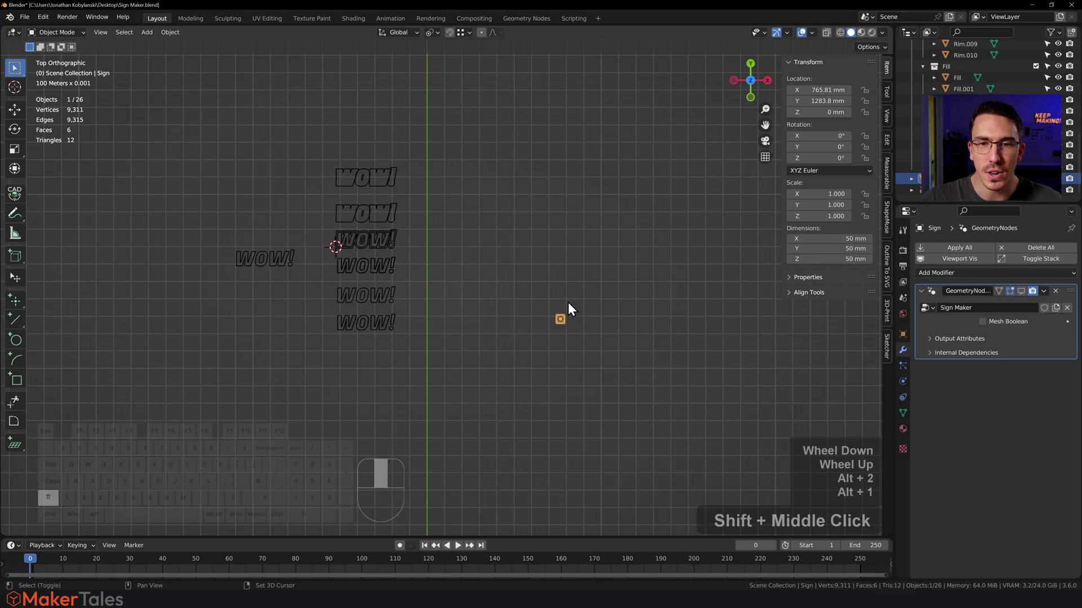
pyautogui.click(1021, 291)
# Examine the generated sign layers in perspective and top view, comparing the Base letters with the Trim contours above them.
pyautogui.moveTo(439, 271); pyautogui.dragTo(468, 225, button='middle')
pyautogui.scroll(3, 561, 214)
pyautogui.keyDown('shift'); pyautogui.moveTo(561, 214); pyautogui.dragTo(454, 351, button='middle'); pyautogui.keyUp('shift')
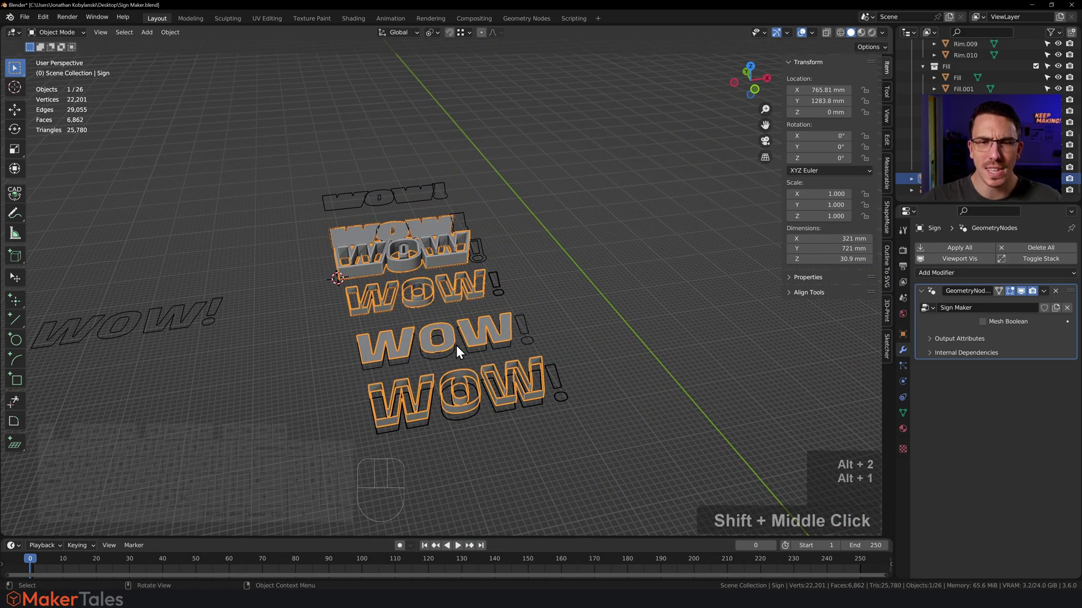
pyautogui.moveTo(530, 300); pyautogui.dragTo(497, 318, button='middle')
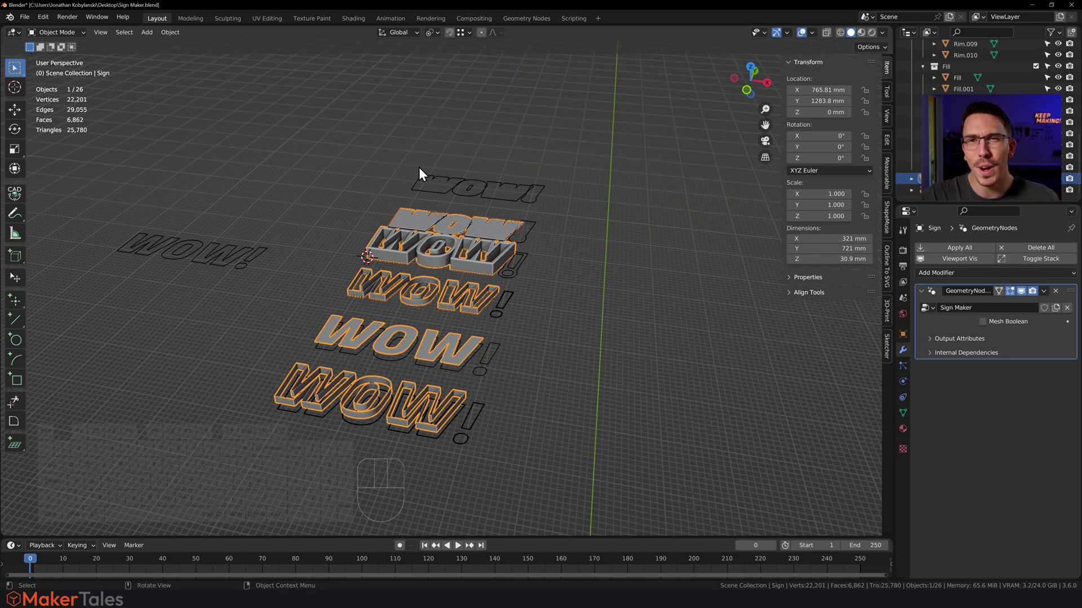
pyautogui.click(465, 191)
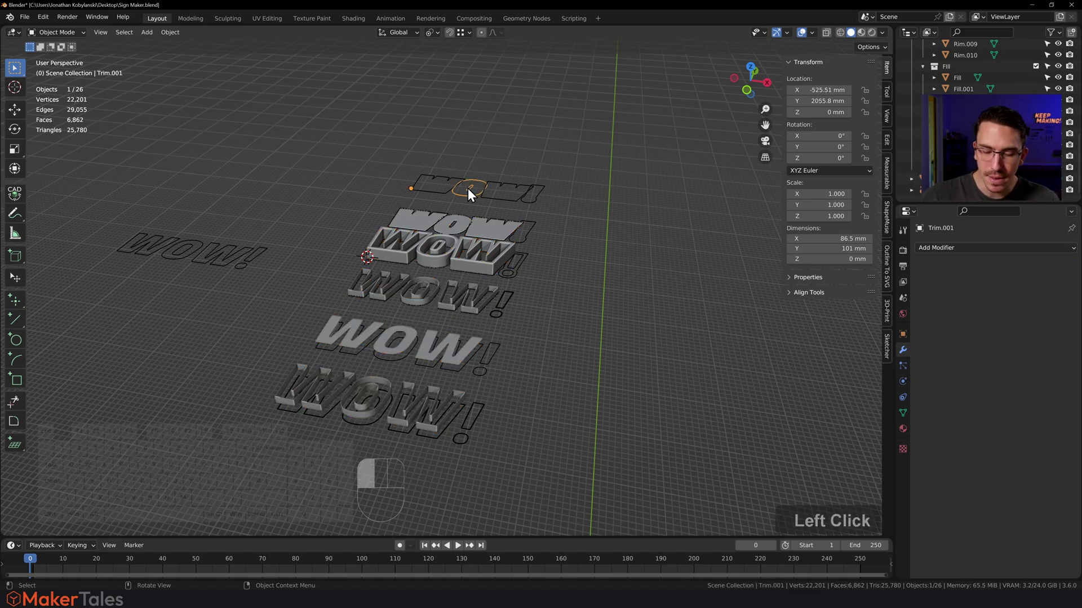
pyautogui.press('KP_7')
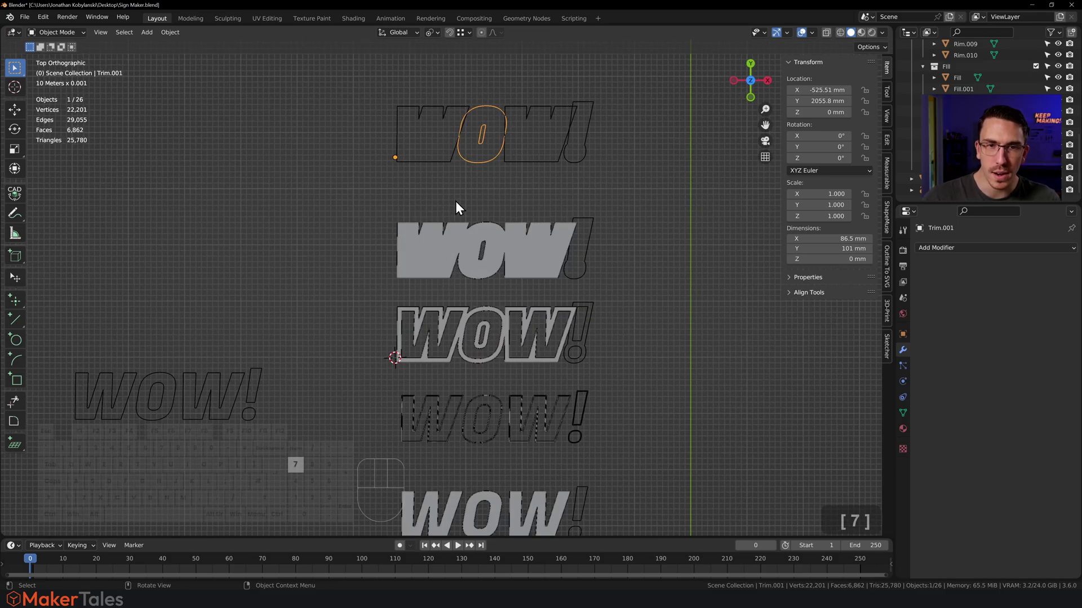
pyautogui.scroll(3, 526, 210)
pyautogui.keyDown('shift'); pyautogui.moveTo(525, 204); pyautogui.dragTo(472, 296, button='middle'); pyautogui.keyUp('shift')
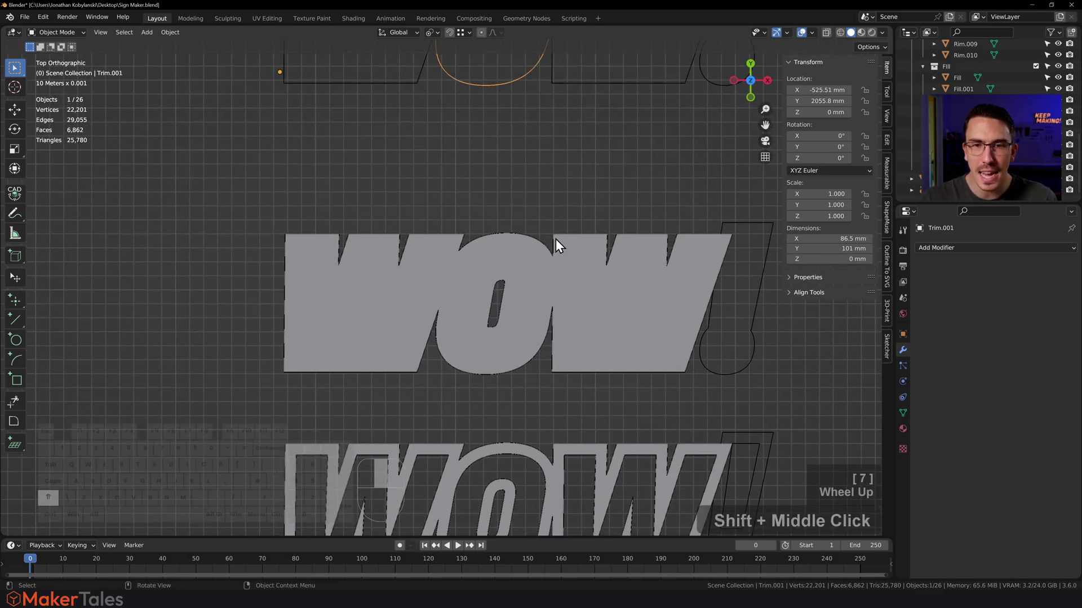
pyautogui.keyDown('shift'); pyautogui.moveTo(505, 238); pyautogui.dragTo(260, 248, button='middle'); pyautogui.keyUp('shift')
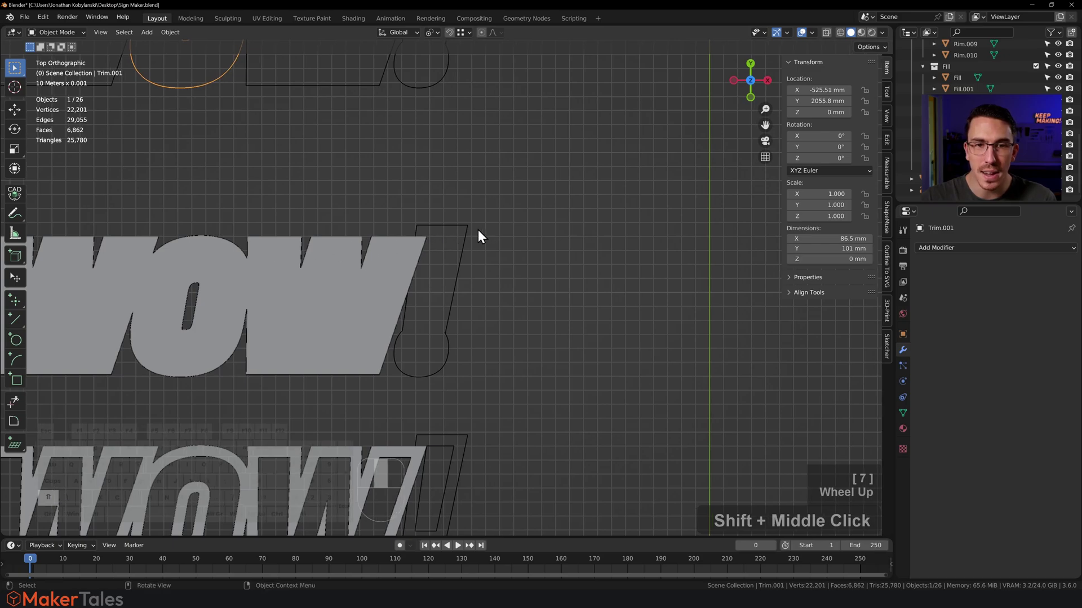
pyautogui.scroll(-3, 375, 183)
pyautogui.keyDown('shift'); pyautogui.moveTo(375, 184); pyautogui.dragTo(498, 307, button='middle'); pyautogui.keyUp('shift')
# Select both W contours in the Trim row and open them together in Edit Mode.
pyautogui.click(504, 212)
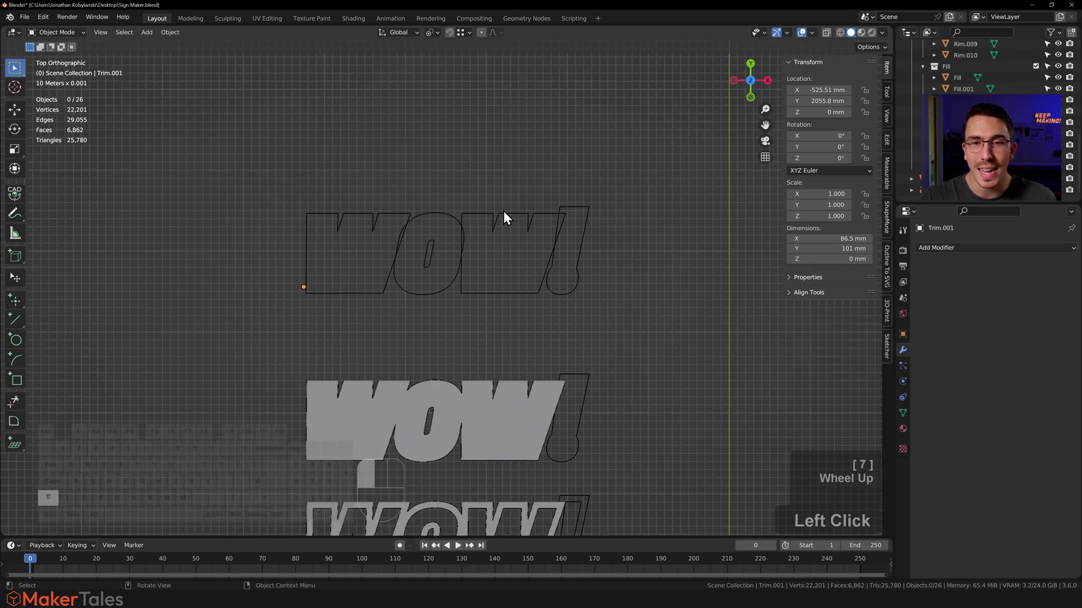
pyautogui.click(503, 210)
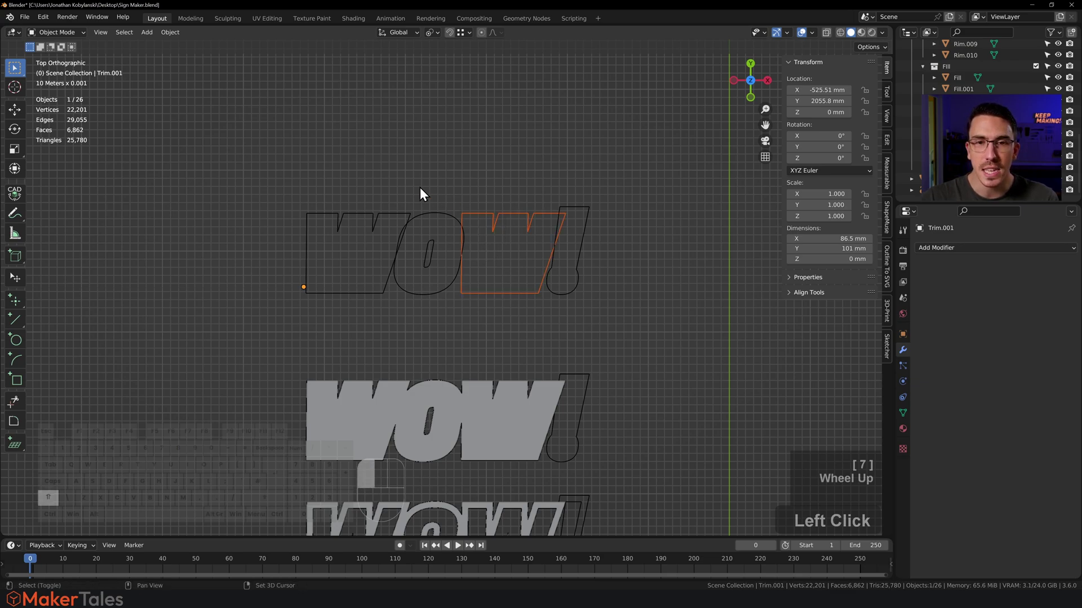
pyautogui.keyDown('shift'); pyautogui.click(354, 245); pyautogui.keyUp('shift')
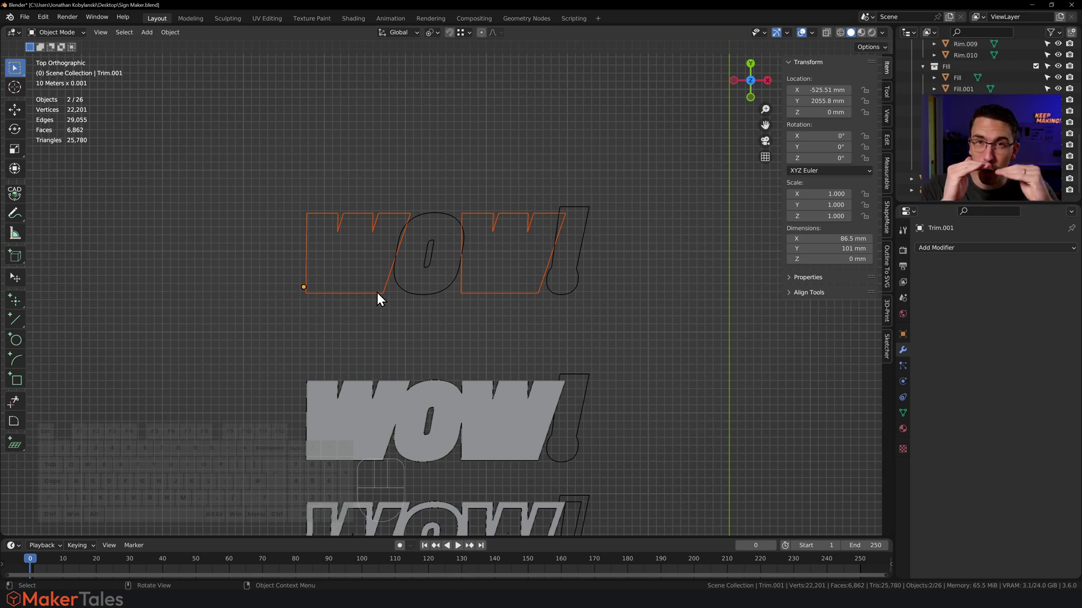
pyautogui.press('Tab')
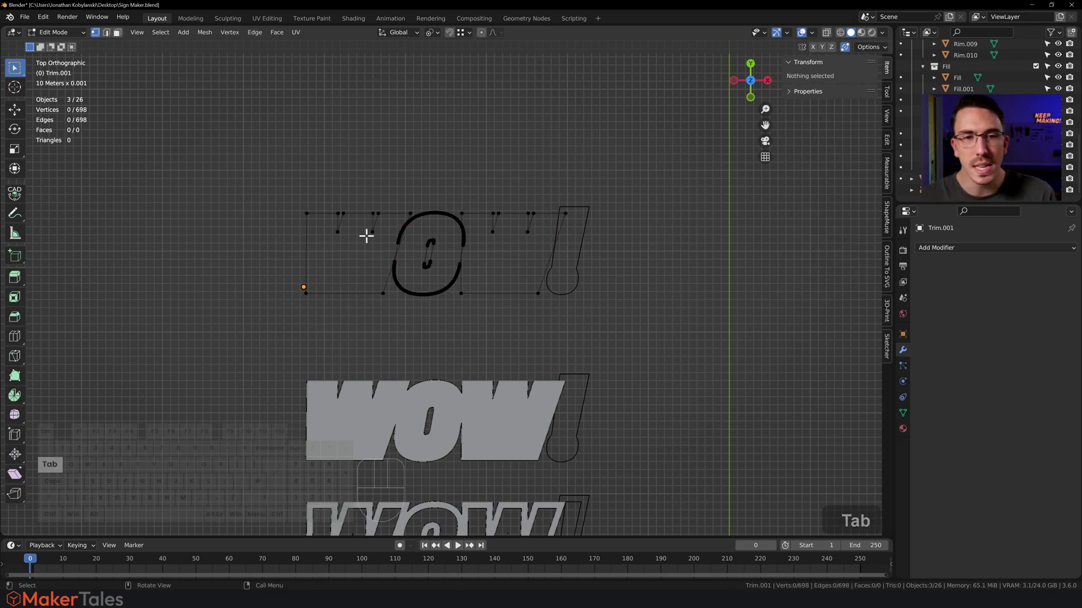
# Extrude the six top edges of the two W contours in the Trim row upward along Y by about 4.2 mm.
pyautogui.press('2')
pyautogui.click(321, 215)
pyautogui.keyDown('shift'); pyautogui.click(372, 213); pyautogui.keyUp('shift')
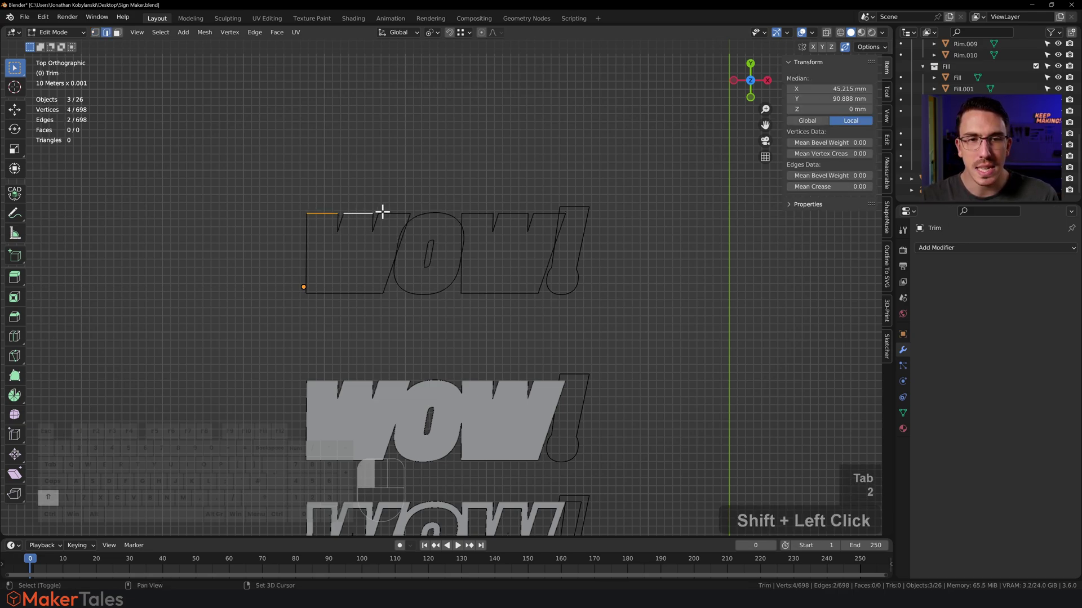
pyautogui.keyDown('shift'); pyautogui.click(477, 213); pyautogui.keyUp('shift')
pyautogui.keyDown('shift'); pyautogui.click(514, 213); pyautogui.keyUp('shift')
pyautogui.keyDown('shift'); pyautogui.click(541, 212); pyautogui.keyUp('shift')
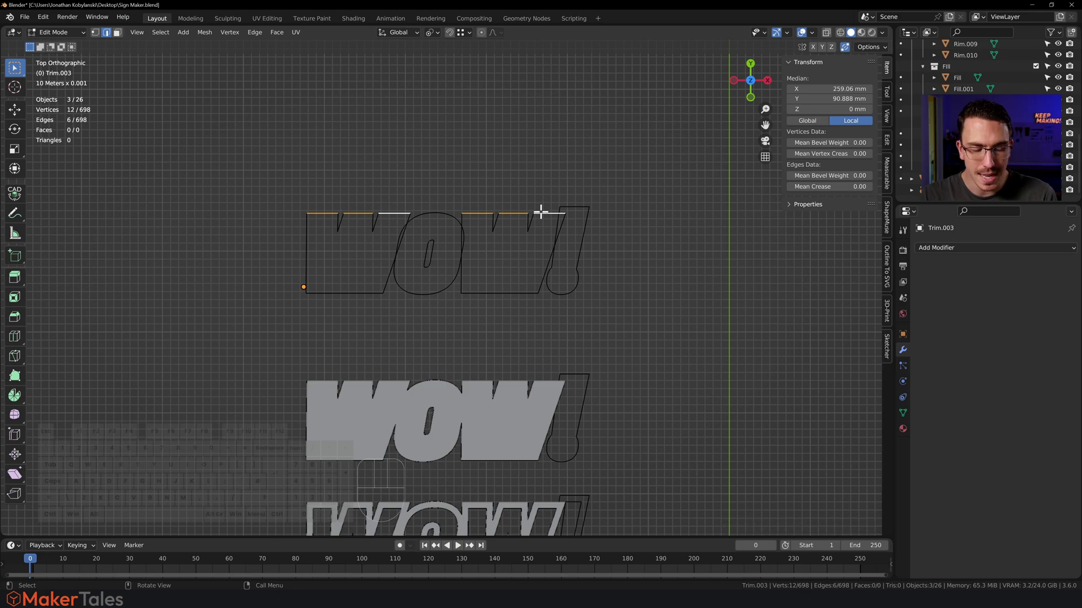
pyautogui.press('e')
pyautogui.press('y')
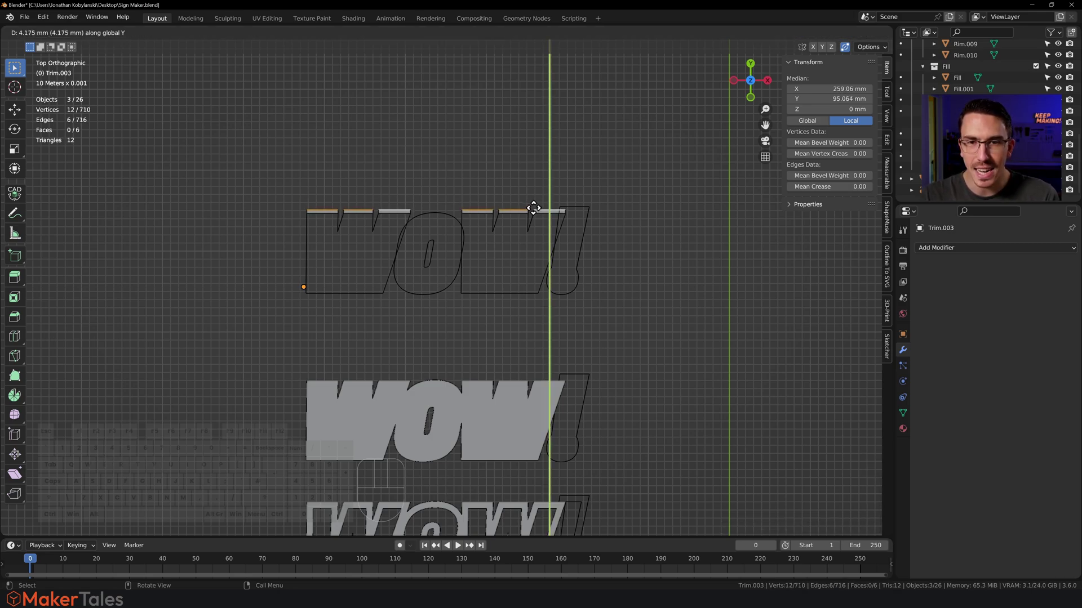
pyautogui.click(534, 209)
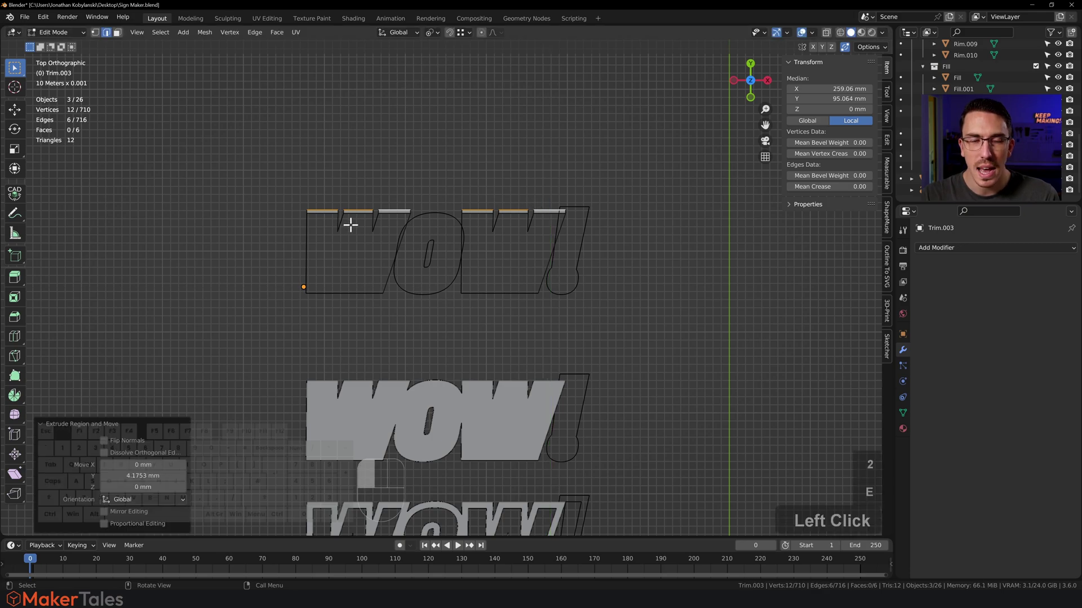
# Extrude the bottom edges of the two W contours in the Trim row downward along Y by about 8.4 mm.
pyautogui.click(349, 288)
pyautogui.click(503, 298)
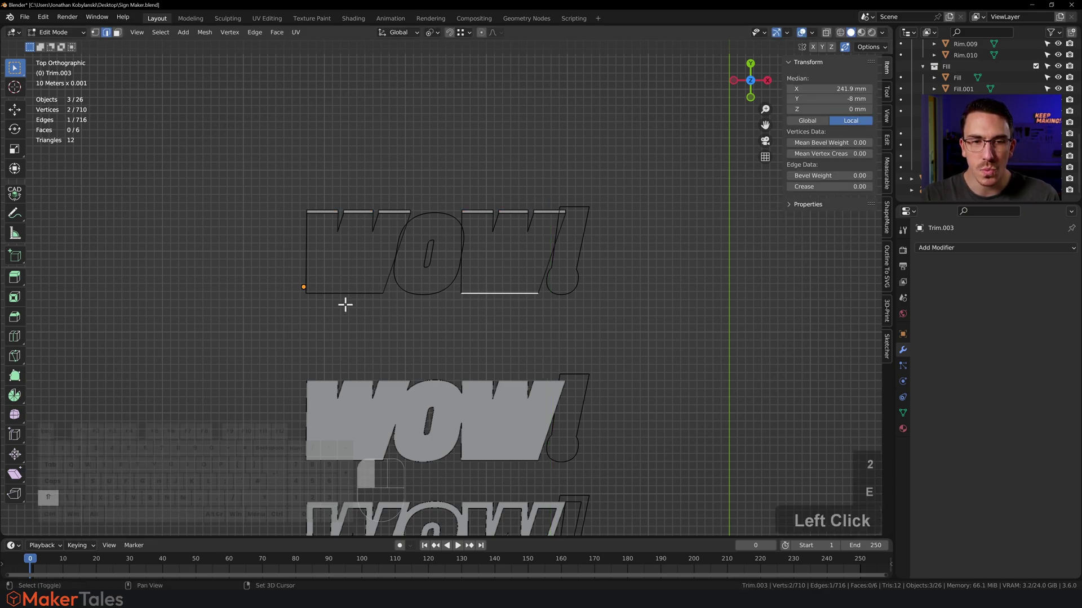
pyautogui.keyDown('shift'); pyautogui.click(336, 300); pyautogui.keyUp('shift')
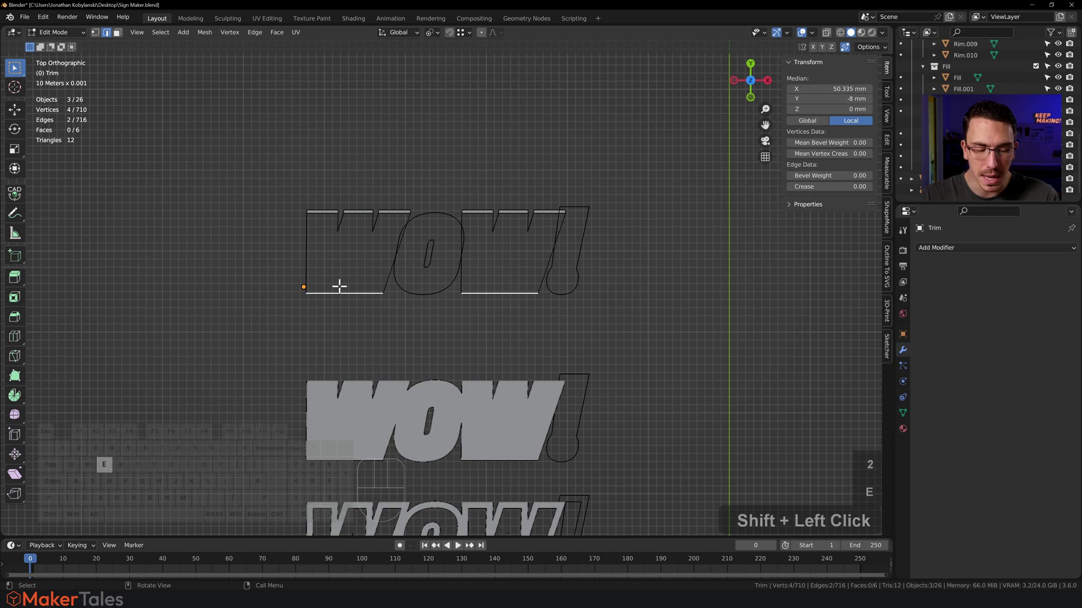
pyautogui.press('e')
pyautogui.press('y')
pyautogui.click(338, 292)
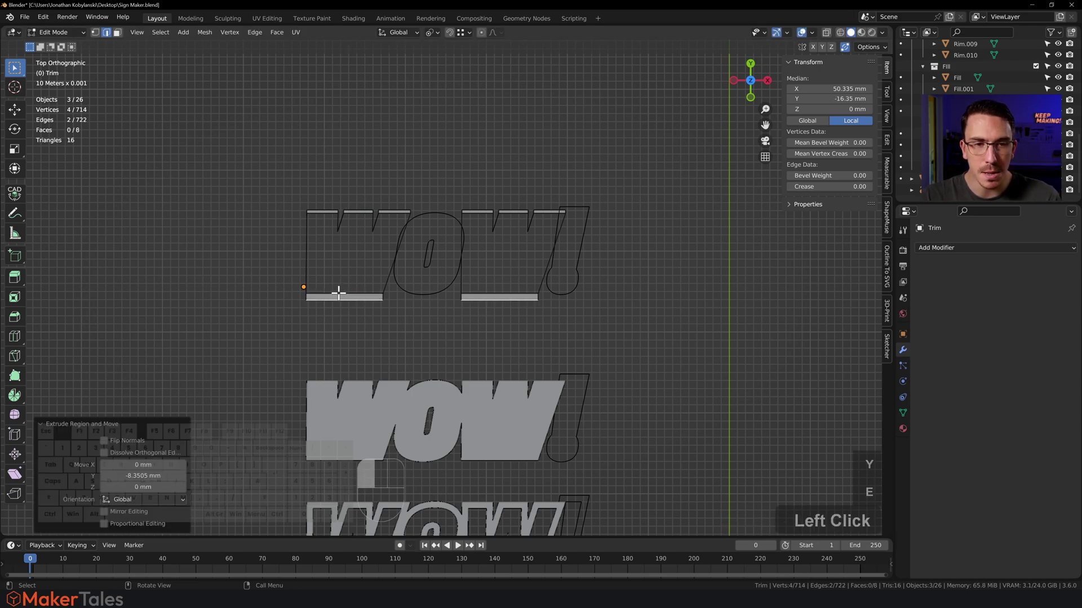
# Select the six top and two bottom inner edges left inside the extruded strips of both Trim W contours and delete them as edges.
pyautogui.click(338, 292)
pyautogui.keyDown('shift'); pyautogui.click(517, 296); pyautogui.keyUp('shift')
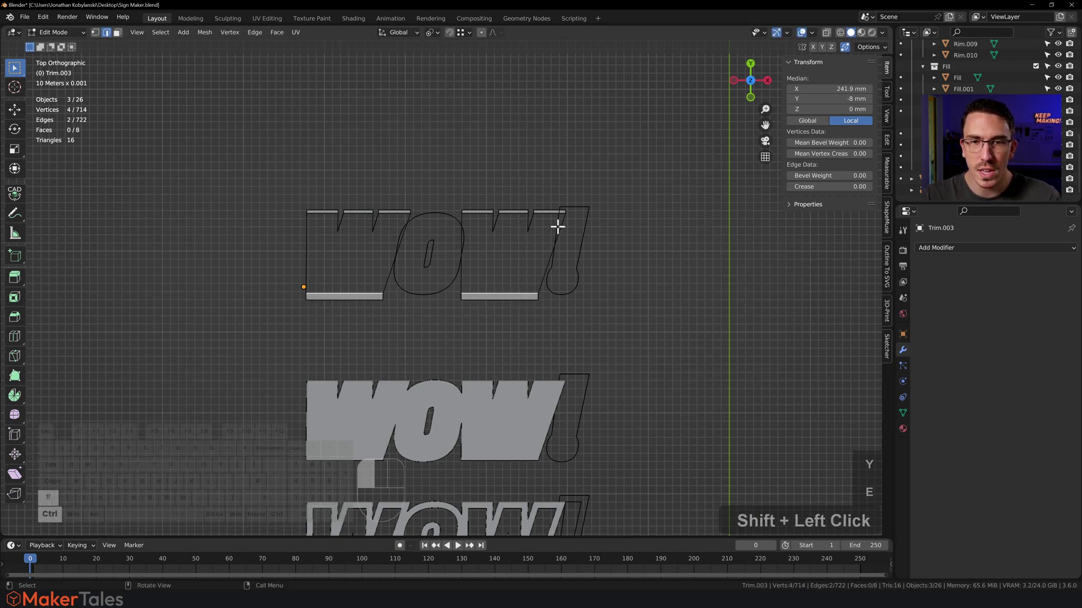
pyautogui.keyDown('ctrl'); pyautogui.click(511, 213); pyautogui.keyUp('ctrl')
pyautogui.click(496, 294)
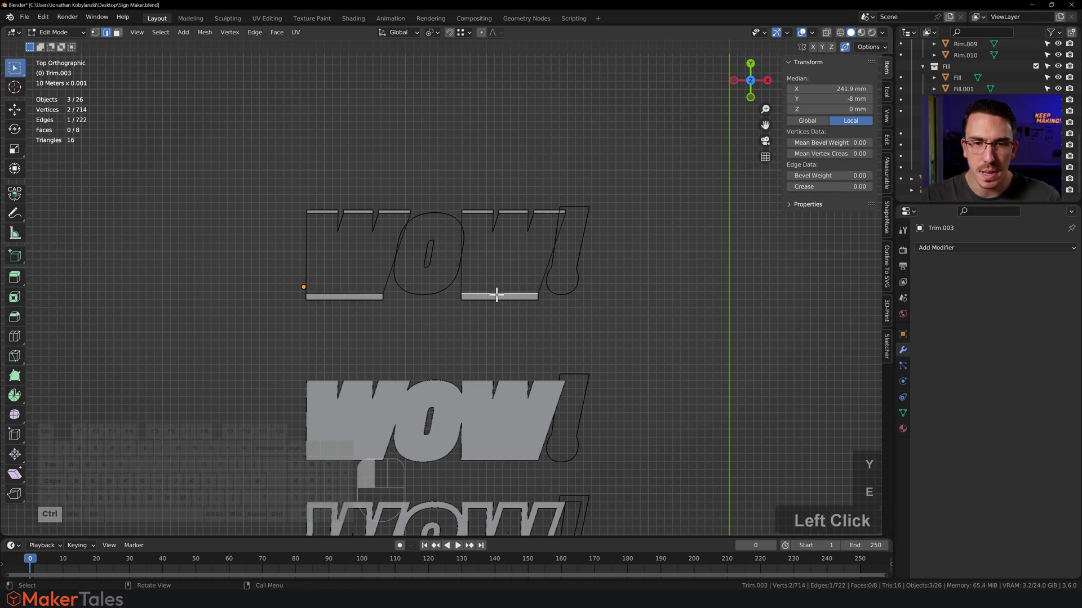
pyautogui.keyDown('shift'); pyautogui.click(354, 296); pyautogui.keyUp('shift')
pyautogui.keyDown('shift'); pyautogui.click(322, 213); pyautogui.keyUp('shift')
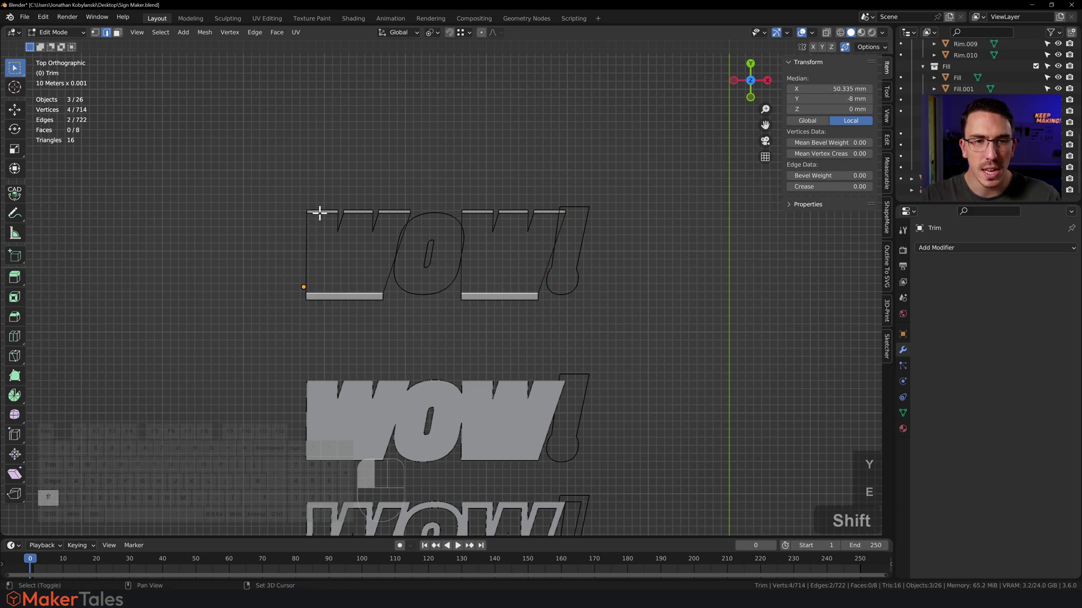
pyautogui.keyDown('shift'); pyautogui.click(361, 212); pyautogui.keyUp('shift')
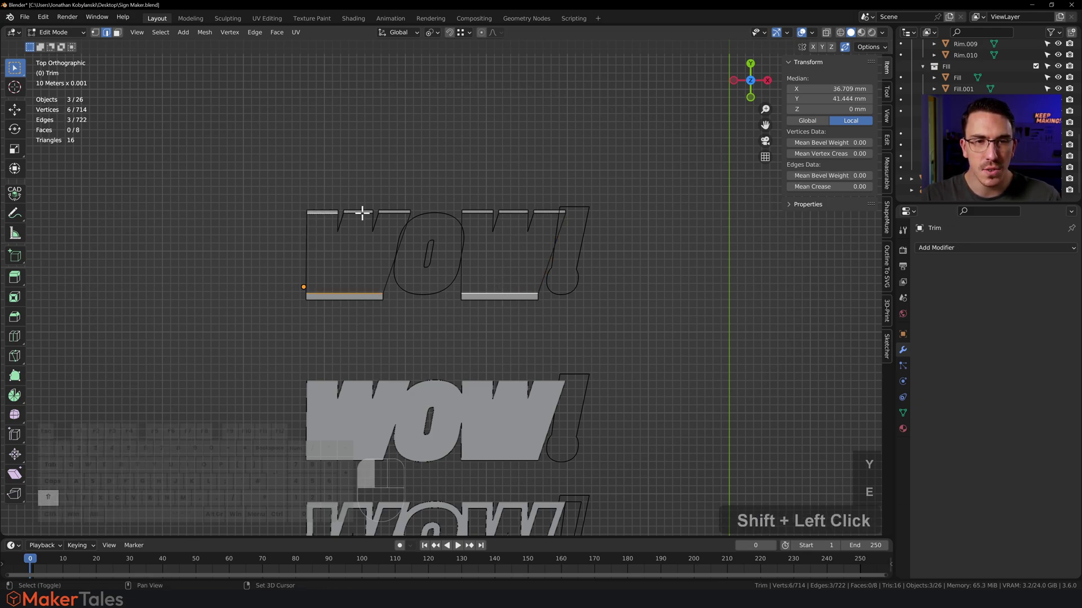
pyautogui.keyDown('shift'); pyautogui.click(483, 213); pyautogui.keyUp('shift')
pyautogui.keyDown('shift'); pyautogui.click(524, 213); pyautogui.keyUp('shift')
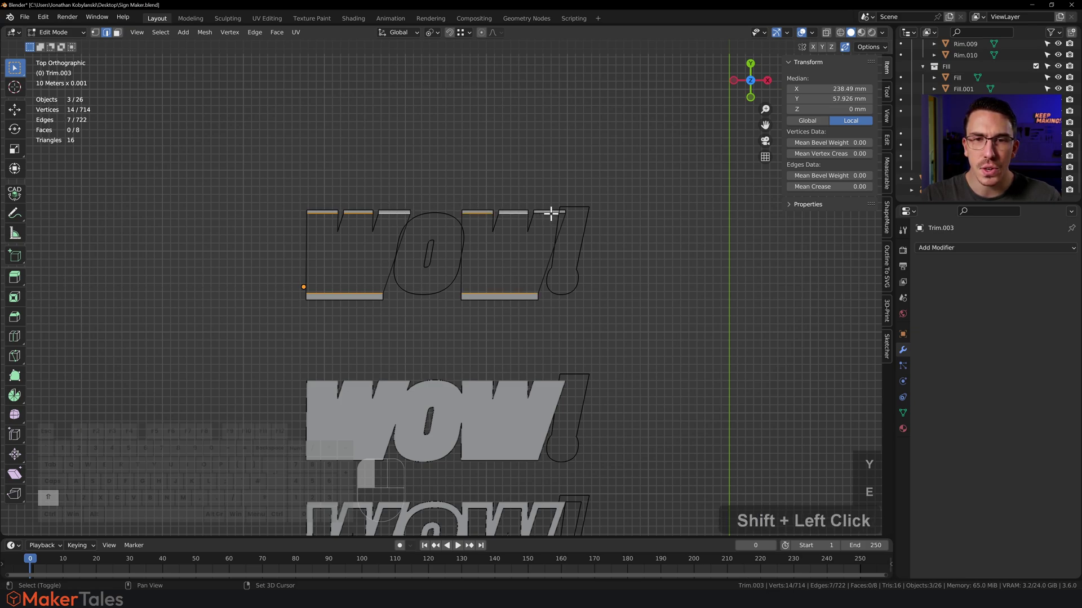
pyautogui.keyDown('shift'); pyautogui.click(551, 213); pyautogui.keyUp('shift')
pyautogui.press('x')
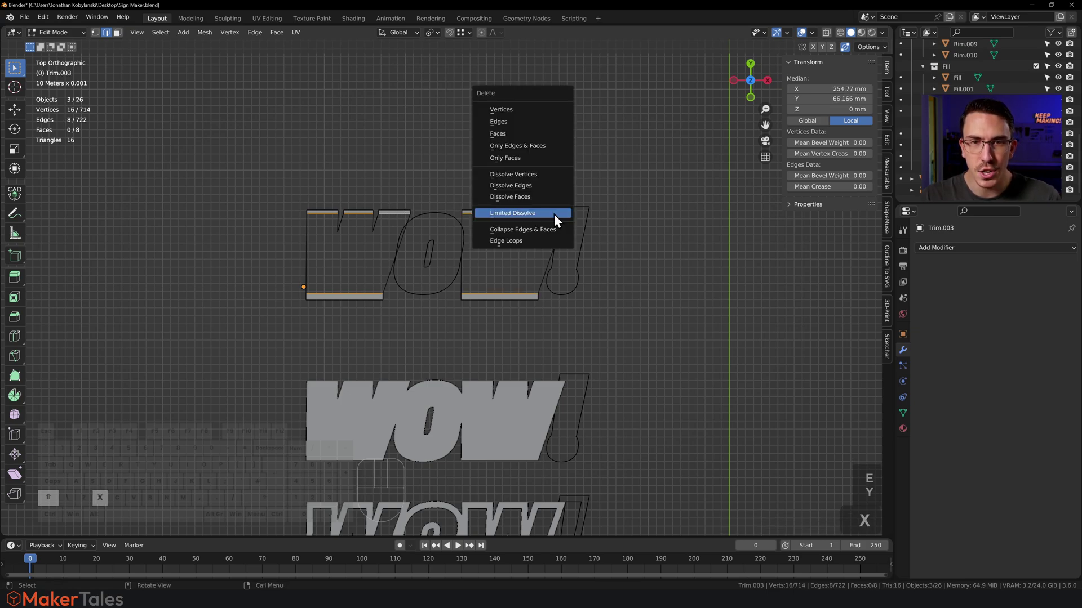
pyautogui.click(522, 122)
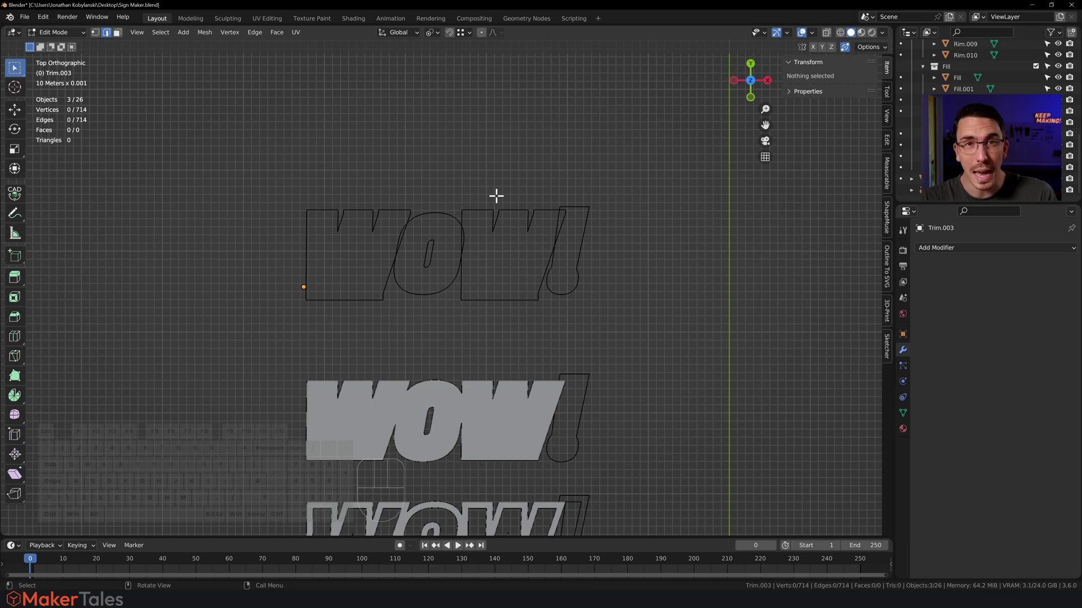
# Examine the stacked WOW! rows in perspective and top view, comparing the extended Trim contours with the other layers.
pyautogui.scroll(-4, 491, 214)
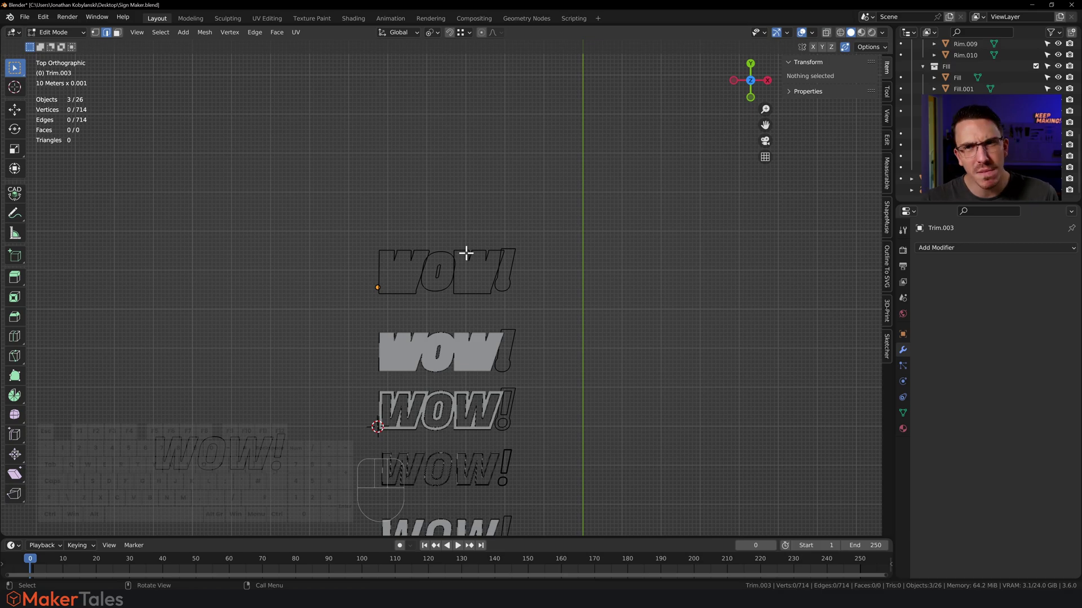
pyautogui.scroll(3, 482, 352)
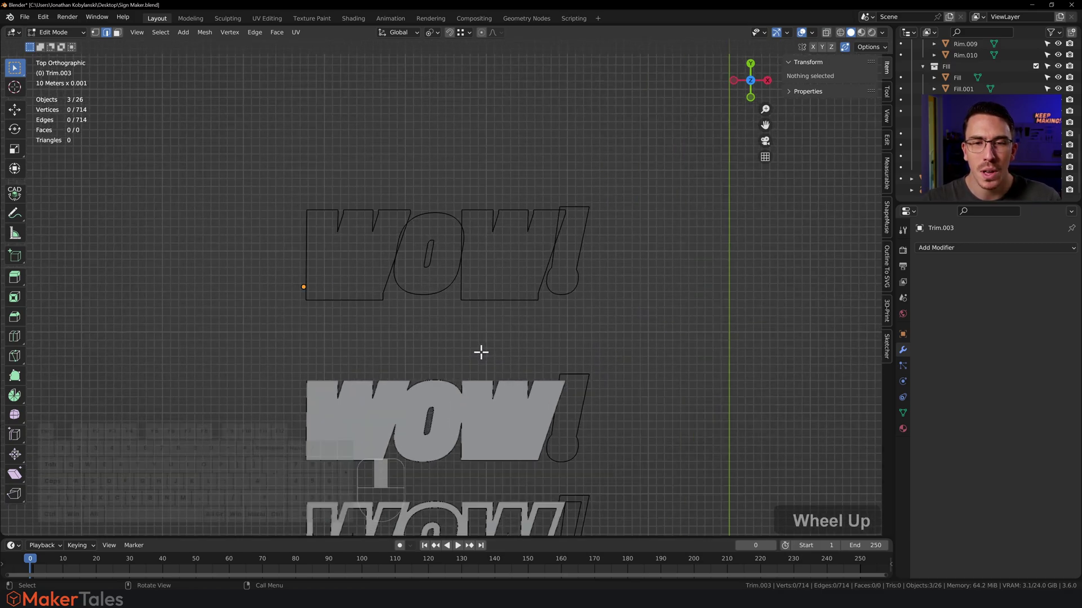
pyautogui.moveTo(482, 351); pyautogui.dragTo(527, 313, button='middle')
pyautogui.scroll(-4, 481, 328)
pyautogui.scroll(2, 461, 335)
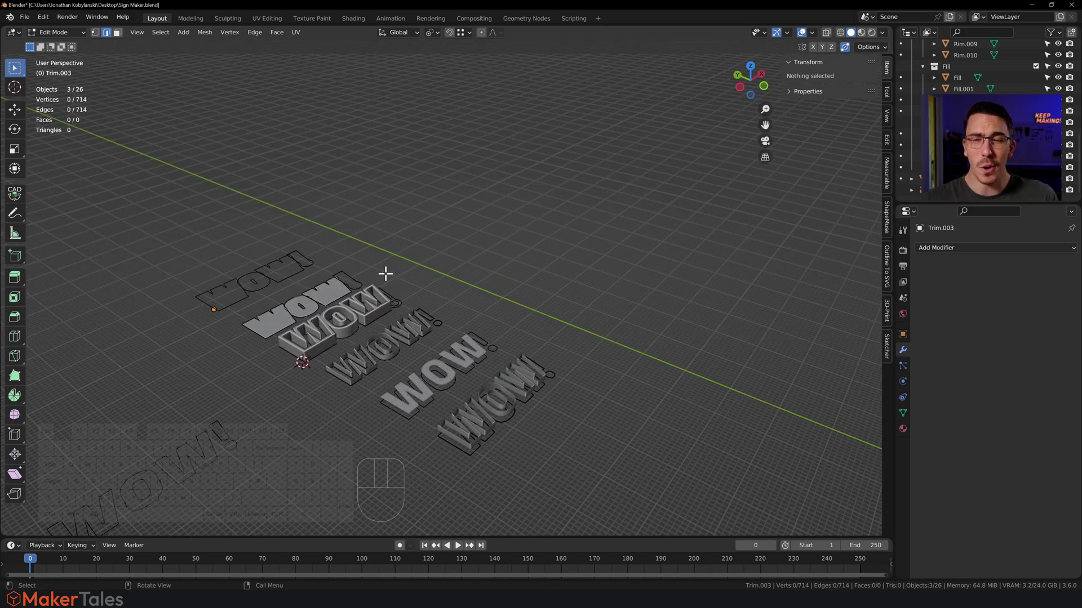
pyautogui.scroll(-1, 386, 274)
pyautogui.press('KP_7')
pyautogui.scroll(1, 473, 238)
pyautogui.scroll(-1, 473, 238)
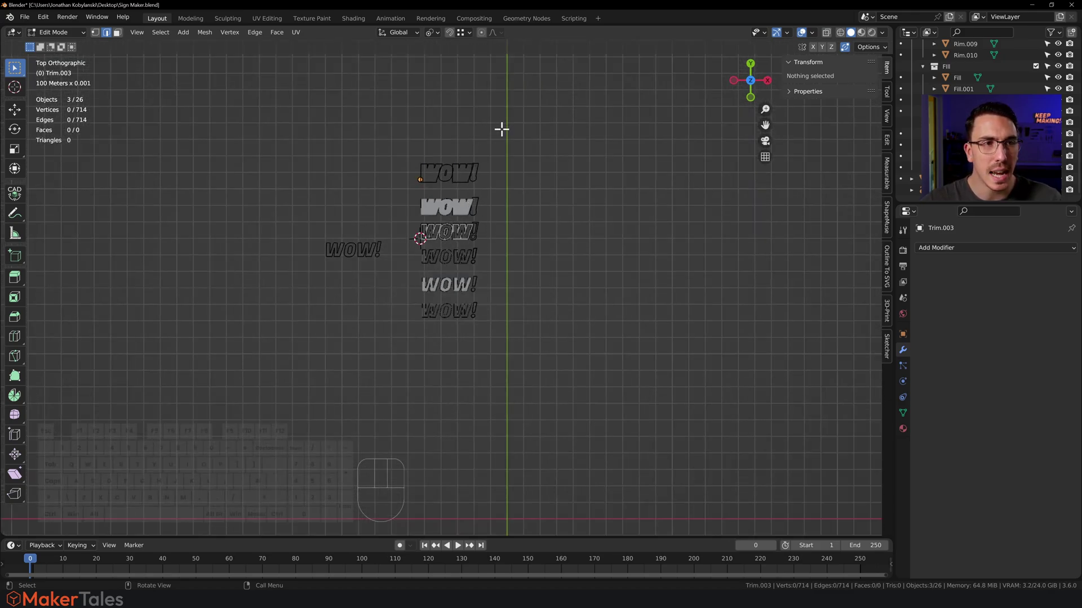
# Clear the selection in the Trim contours and return to Object Mode.
pyautogui.moveTo(502, 128); pyautogui.dragTo(397, 354)
pyautogui.scroll(1, 483, 201)
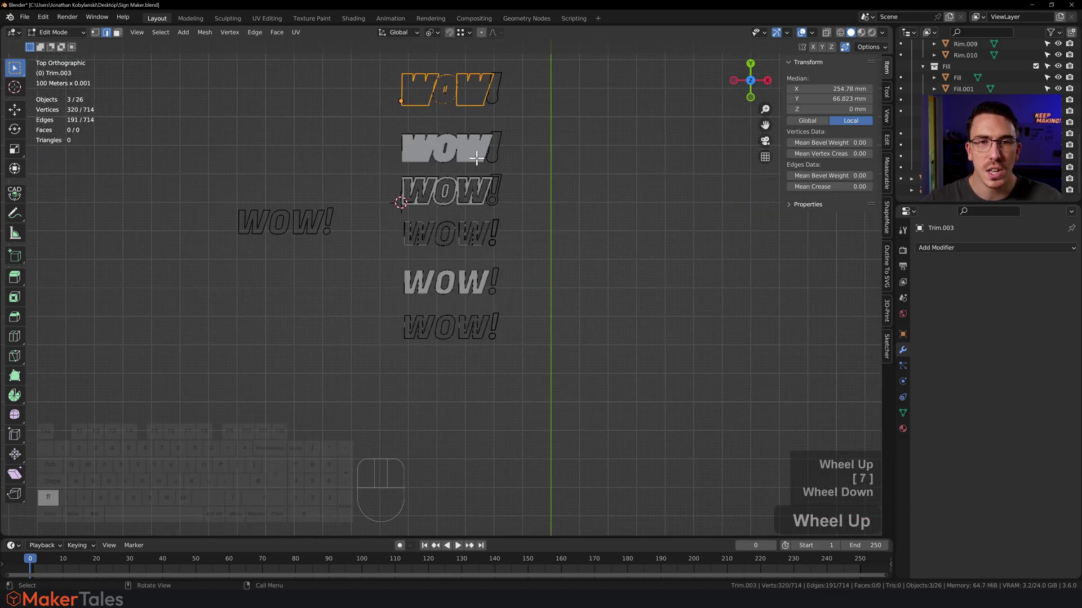
pyautogui.keyDown('shift'); pyautogui.moveTo(466, 218); pyautogui.dragTo(550, 167, button='middle'); pyautogui.keyUp('shift')
pyautogui.click(550, 166)
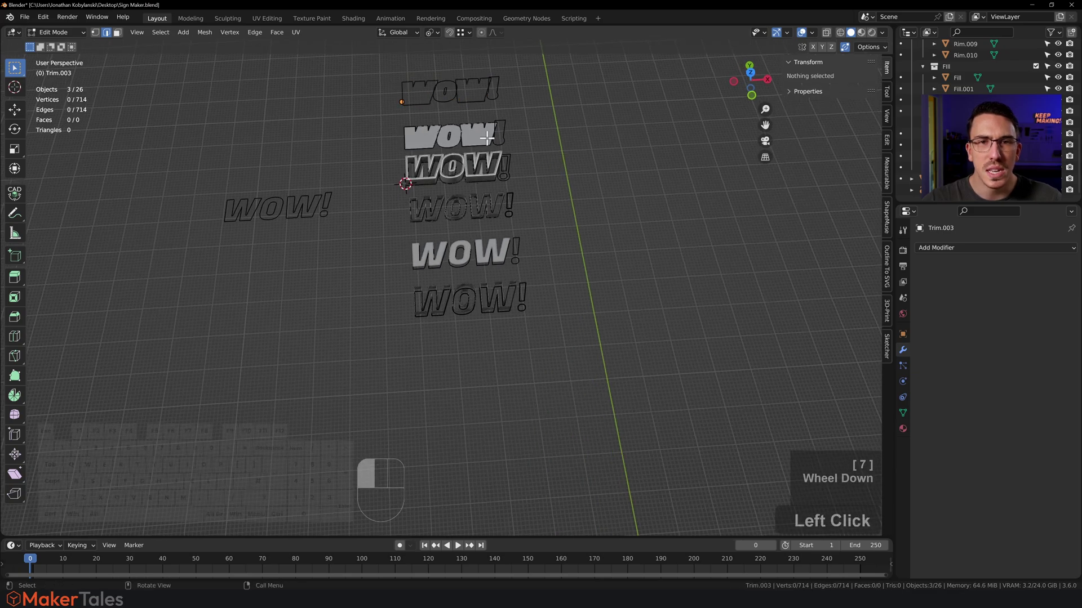
pyautogui.click(514, 92)
pyautogui.press('Tab')
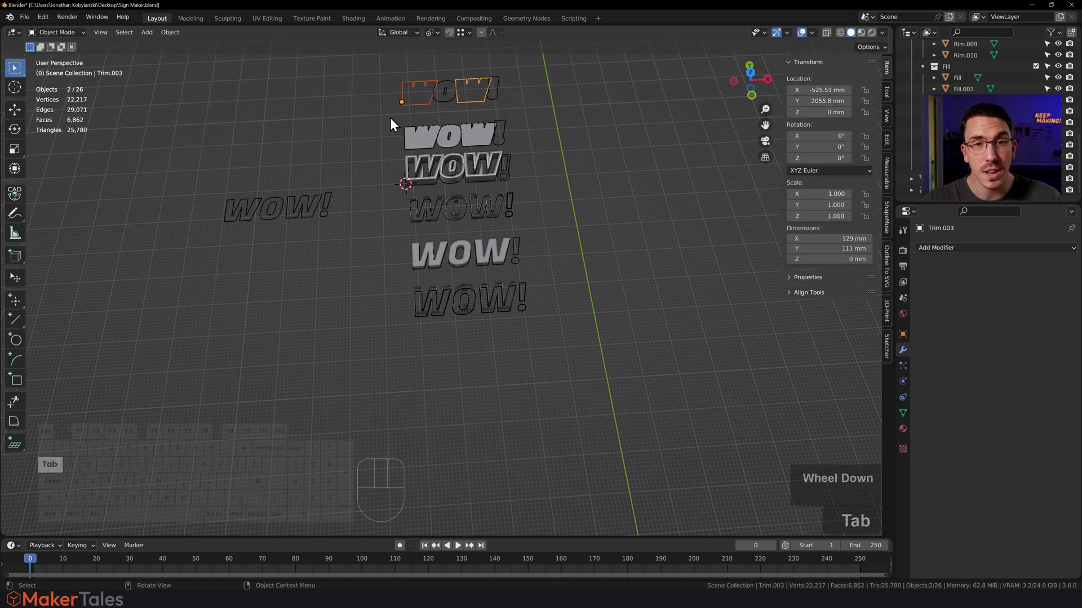
# Select the contours of all six WOW! rows without the generated Sign object and snap them to the 3D cursor.
pyautogui.moveTo(557, 61); pyautogui.dragTo(388, 346)
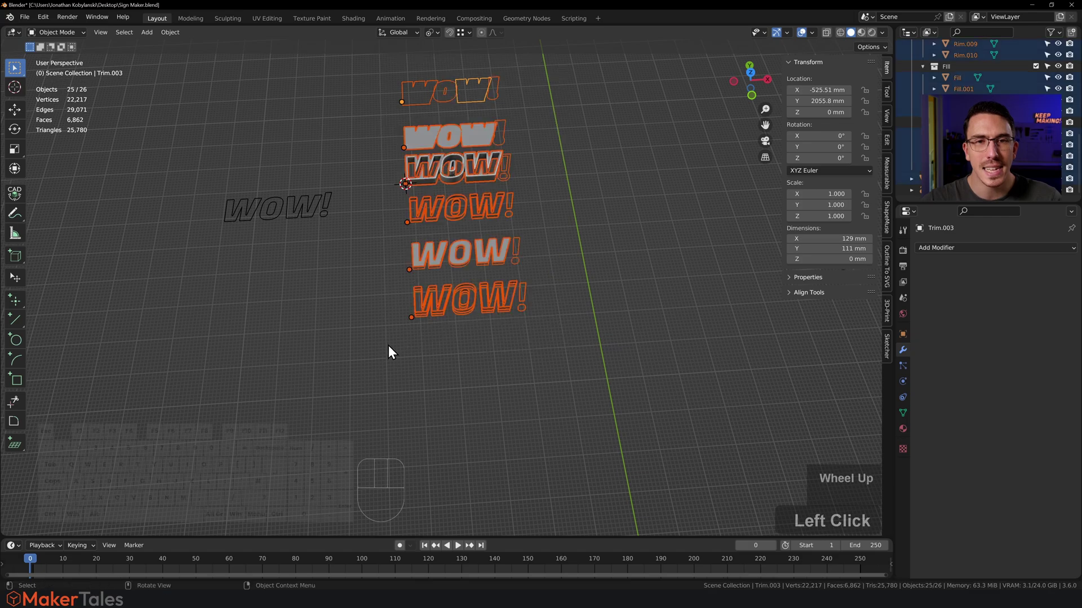
pyautogui.keyDown('shift'); pyautogui.click(477, 138); pyautogui.keyUp('shift')
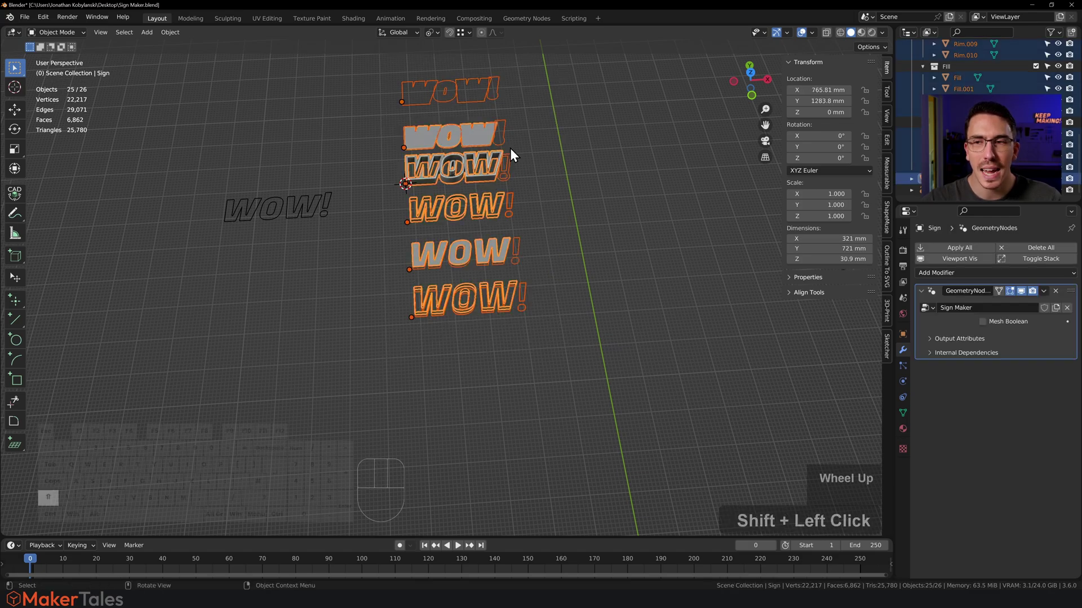
pyautogui.moveTo(474, 142); pyautogui.dragTo(460, 261, button='middle')
pyautogui.keyDown('shift'); pyautogui.click(464, 178); pyautogui.keyUp('shift')
pyautogui.keyDown('shift'); pyautogui.scroll(-1, 459, 261); pyautogui.keyUp('shift')
pyautogui.scroll(1, 460, 261)
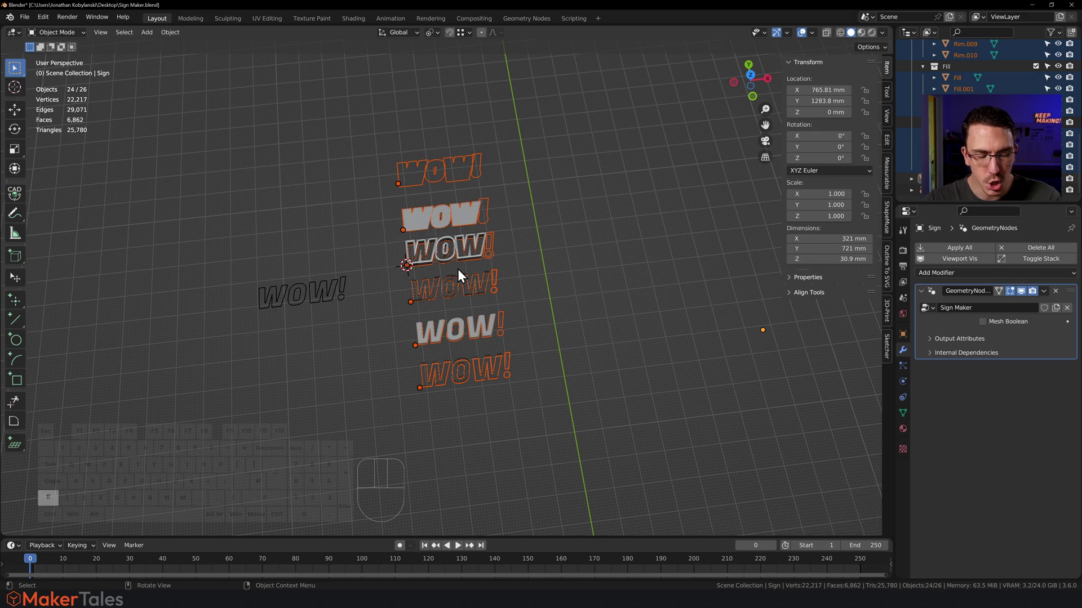
pyautogui.press('Tab')
pyautogui.hotkey('shift', 's')
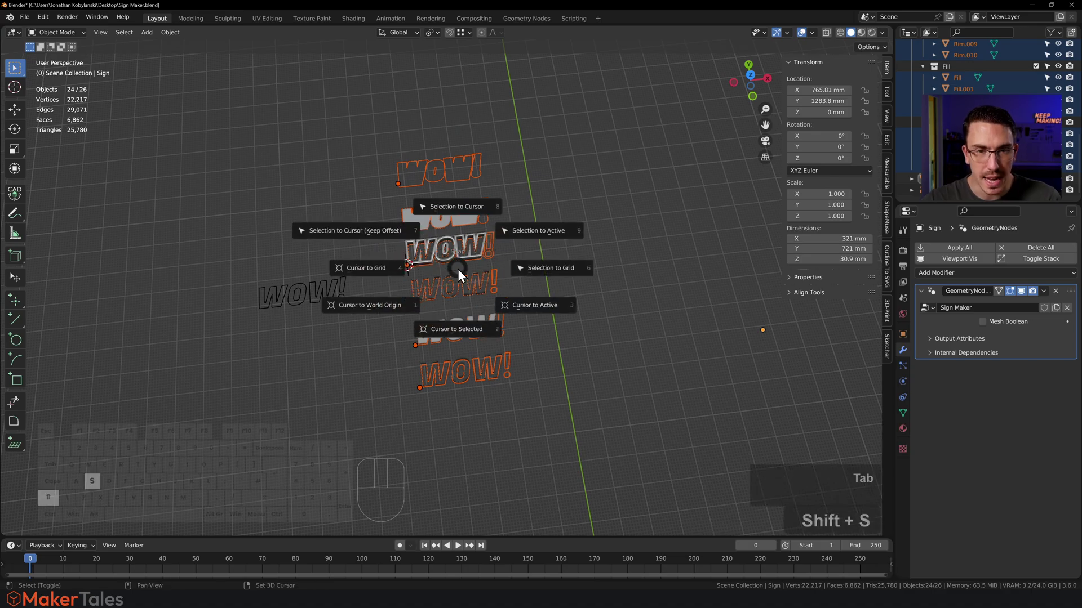
pyautogui.click(450, 207)
# Select the assembled WOW sign object and switch to the Geometry Nodes workspace to open its Sign Maker node tree.
pyautogui.scroll(5, 445, 242)
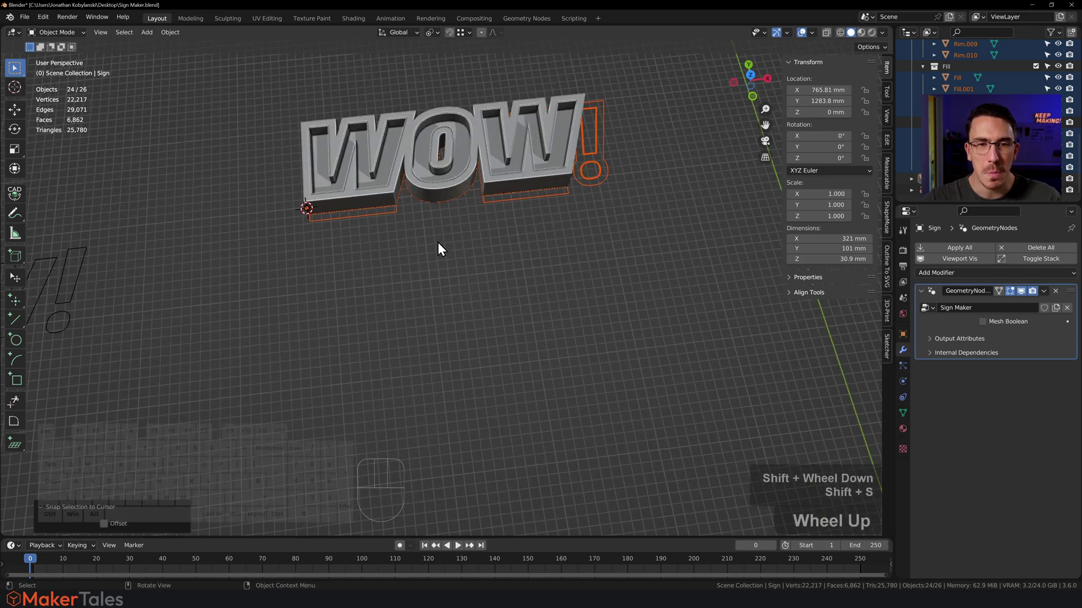
pyautogui.keyDown('shift'); pyautogui.moveTo(447, 252); pyautogui.dragTo(541, 275, button='middle'); pyautogui.keyUp('shift')
pyautogui.scroll(3, 452, 304)
pyautogui.scroll(-3, 469, 275)
pyautogui.scroll(1, 468, 276)
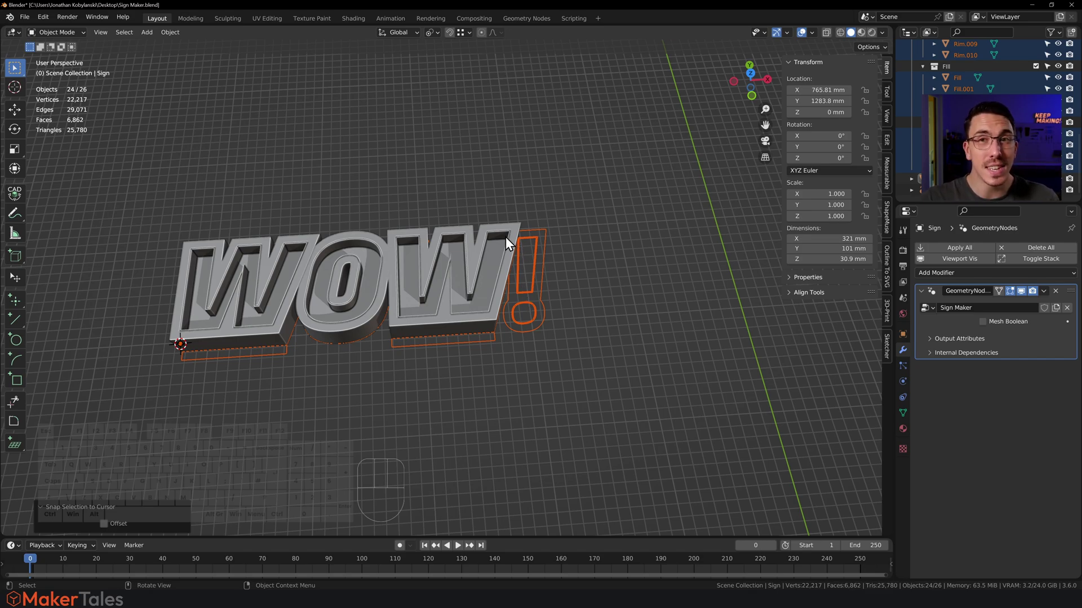
pyautogui.keyDown('shift'); pyautogui.moveTo(505, 232); pyautogui.dragTo(603, 105, button='middle'); pyautogui.keyUp('shift')
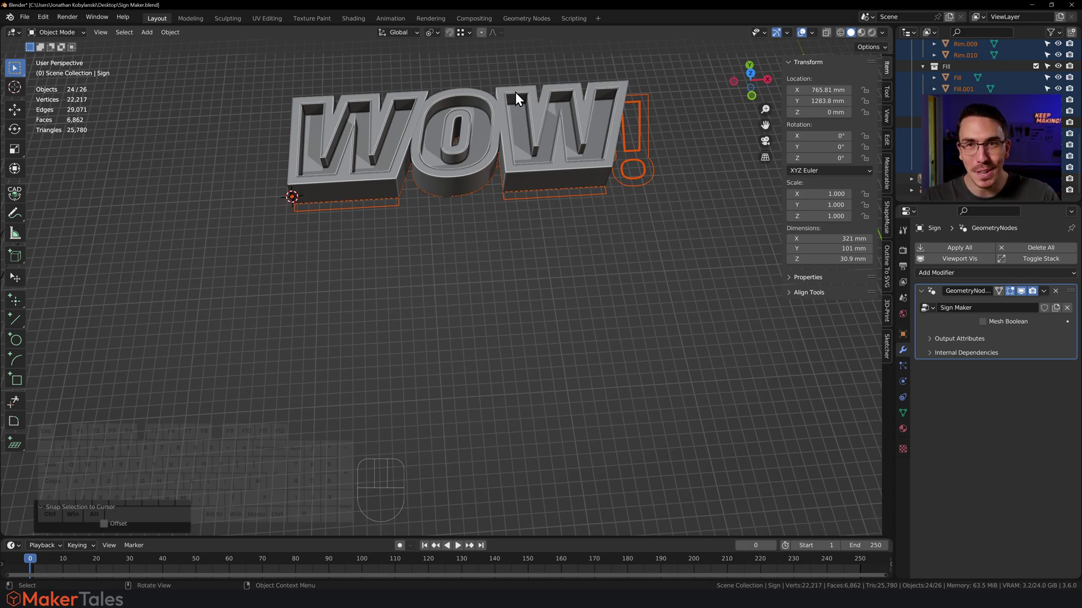
pyautogui.click(552, 180)
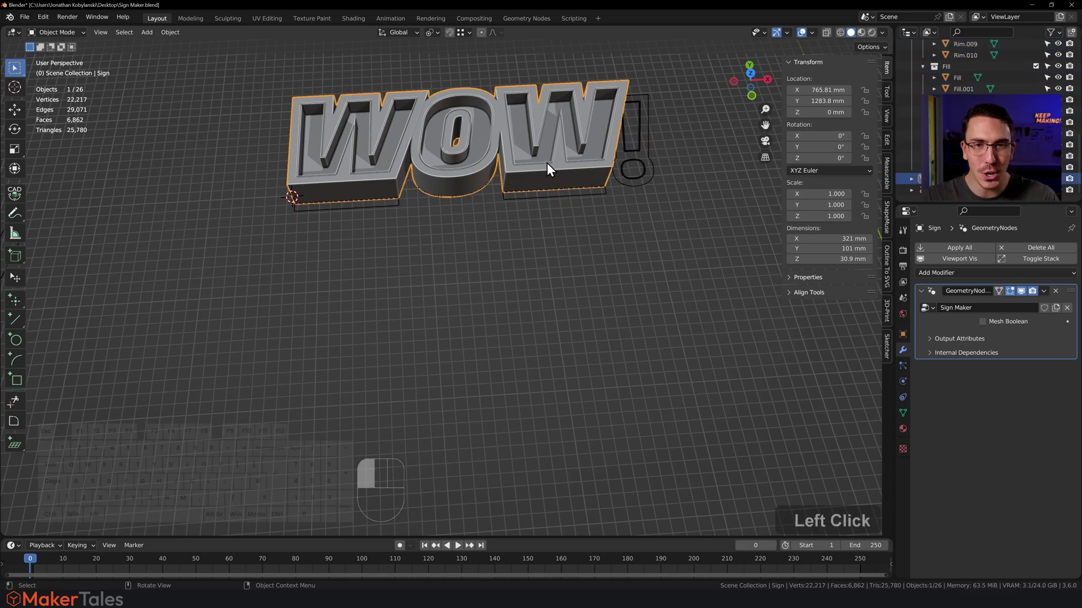
pyautogui.click(525, 20)
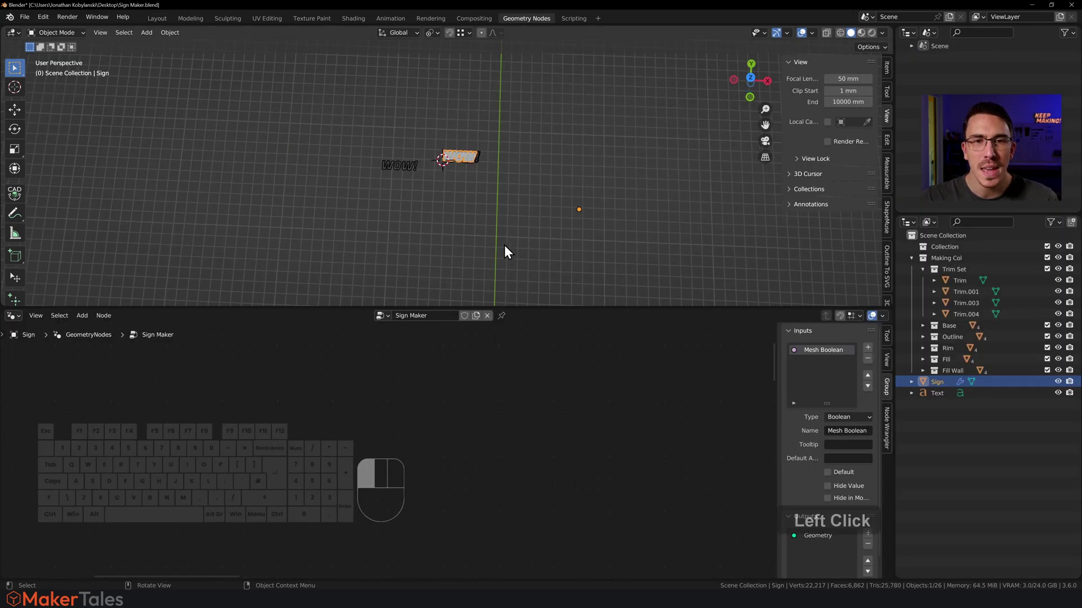
# Enlarge the node editor and frame the complete Sign Maker node tree, with the WOW sign in view above it.
pyautogui.scroll(-5, 491, 406)
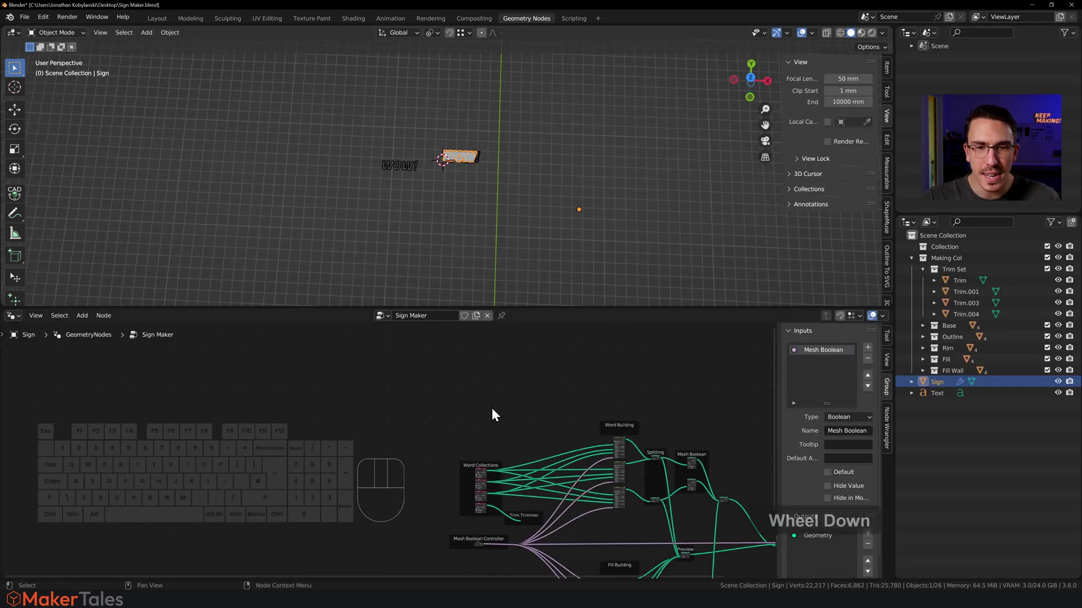
pyautogui.moveTo(549, 306); pyautogui.dragTo(557, 105)
pyautogui.keyDown('shift'); pyautogui.moveTo(564, 309); pyautogui.dragTo(498, 281, button='middle'); pyautogui.keyUp('shift')
pyautogui.scroll(3, 467, 260)
pyautogui.scroll(3, 492, 220)
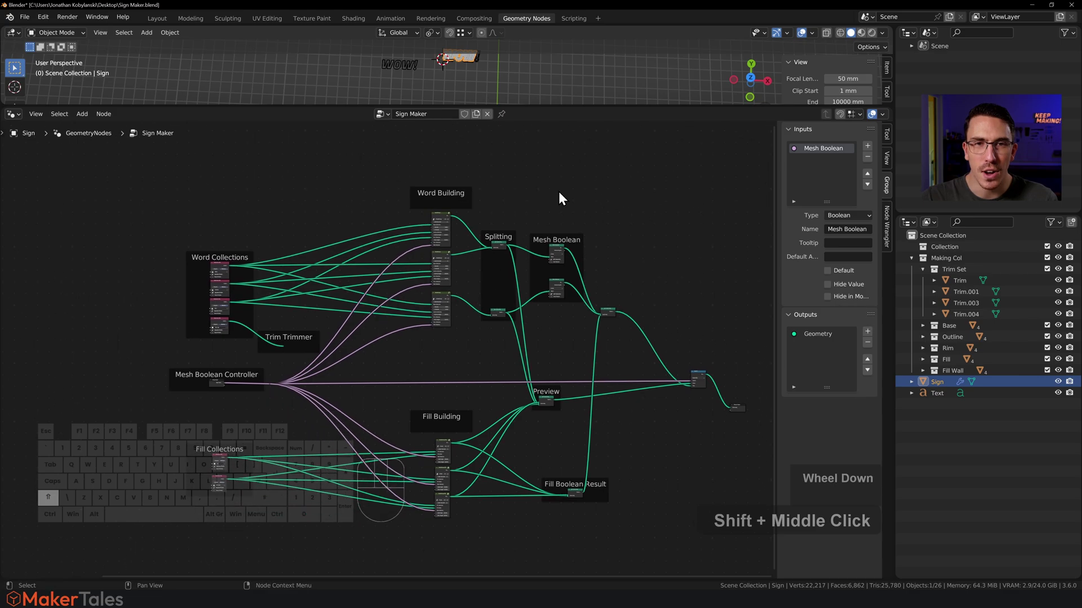
pyautogui.scroll(2, 539, 63)
pyautogui.keyDown('shift'); pyautogui.moveTo(539, 63); pyautogui.dragTo(510, 84, button='middle'); pyautogui.keyUp('shift')
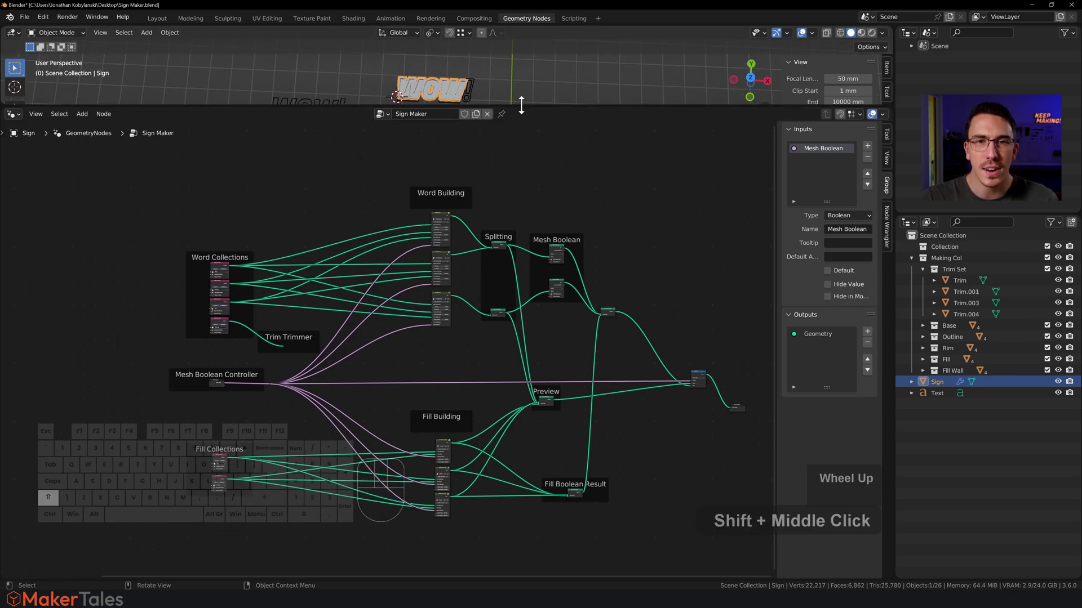
pyautogui.moveTo(521, 107); pyautogui.dragTo(522, 165)
pyautogui.scroll(2, 488, 141)
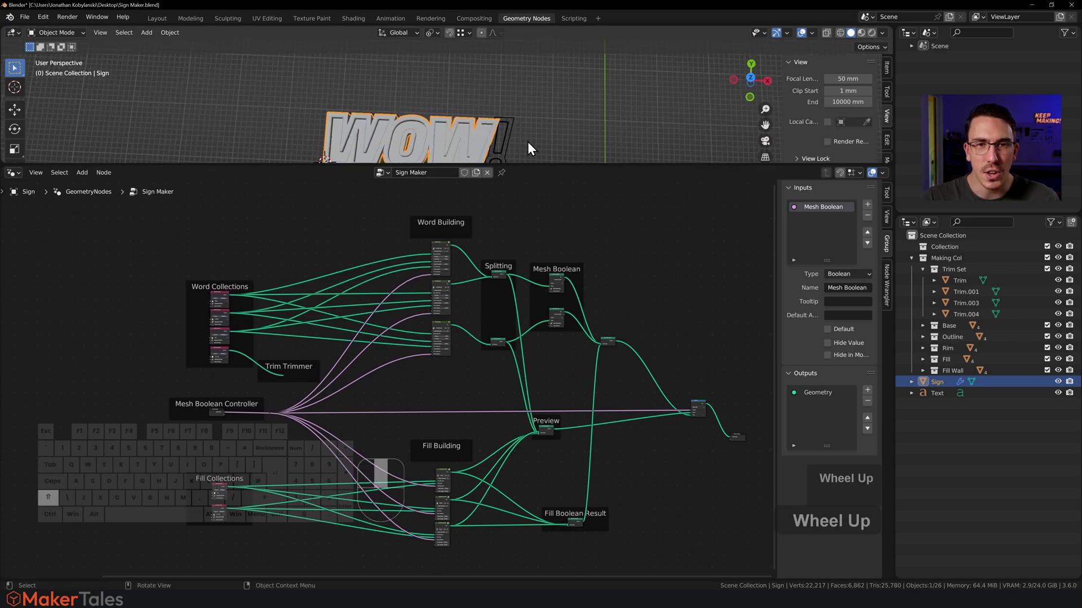
pyautogui.keyDown('shift'); pyautogui.moveTo(528, 141); pyautogui.dragTo(544, 85, button='middle'); pyautogui.keyUp('shift')
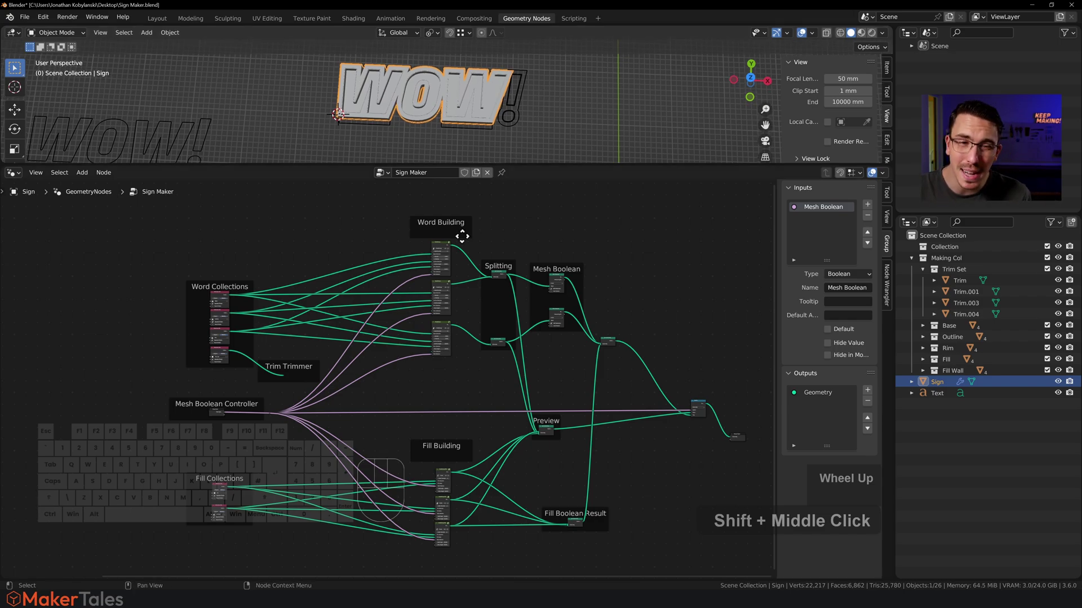
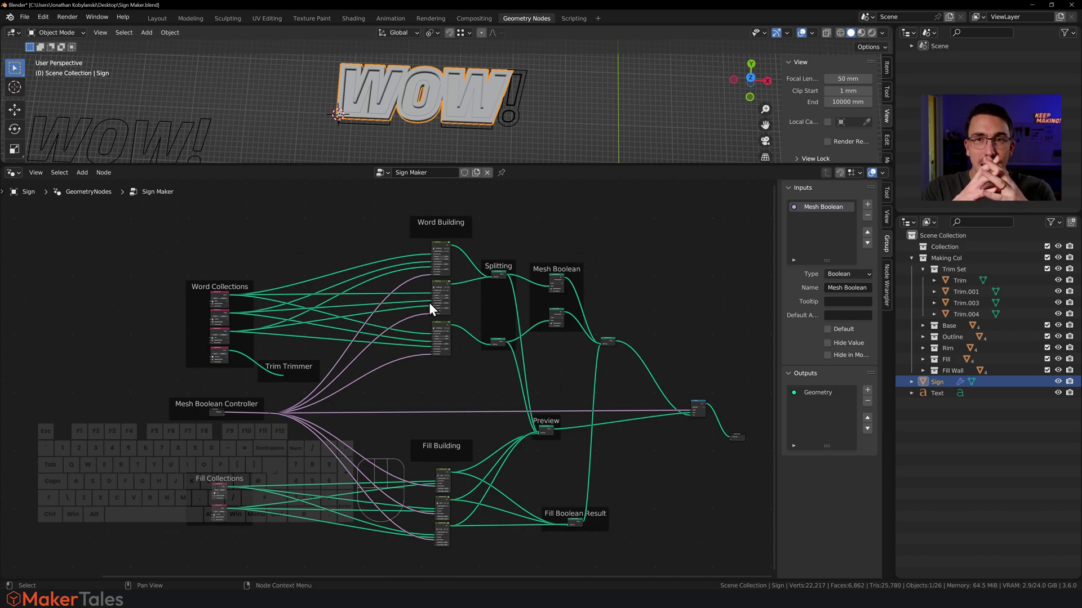
# Duplicate the third letter's NodeGroup in Word Building with its input links kept, and place the copy directly below it.
pyautogui.scroll(5, 428, 302)
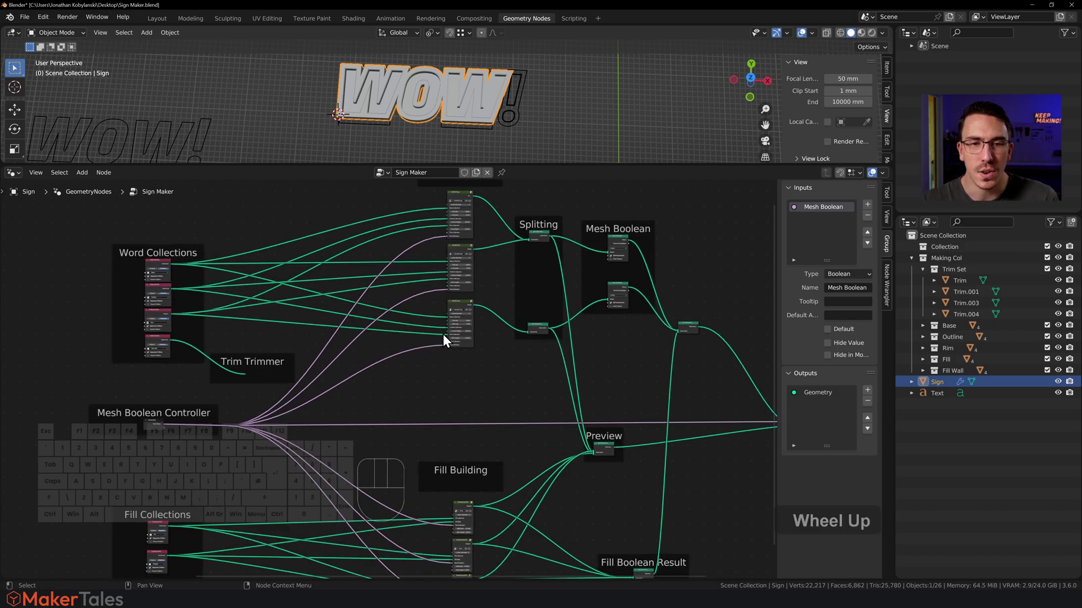
pyautogui.keyDown('shift'); pyautogui.moveTo(434, 338); pyautogui.dragTo(411, 367, button='middle'); pyautogui.keyUp('shift')
pyautogui.scroll(2, 412, 361)
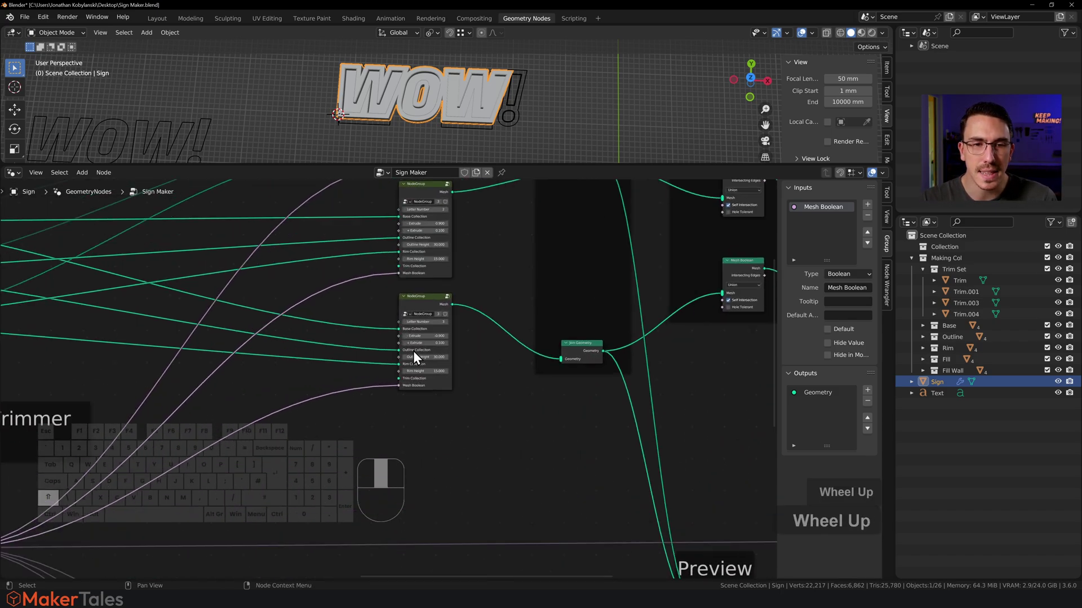
pyautogui.click(424, 297)
pyautogui.scroll(-1, 426, 318)
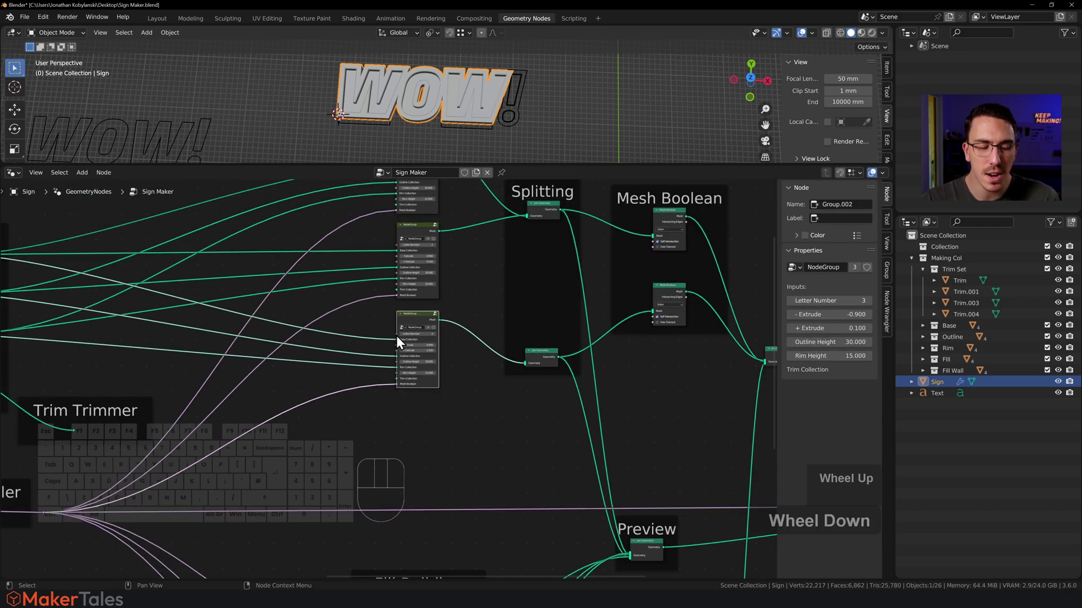
pyautogui.hotkey('ctrl', 'shift', 'd')
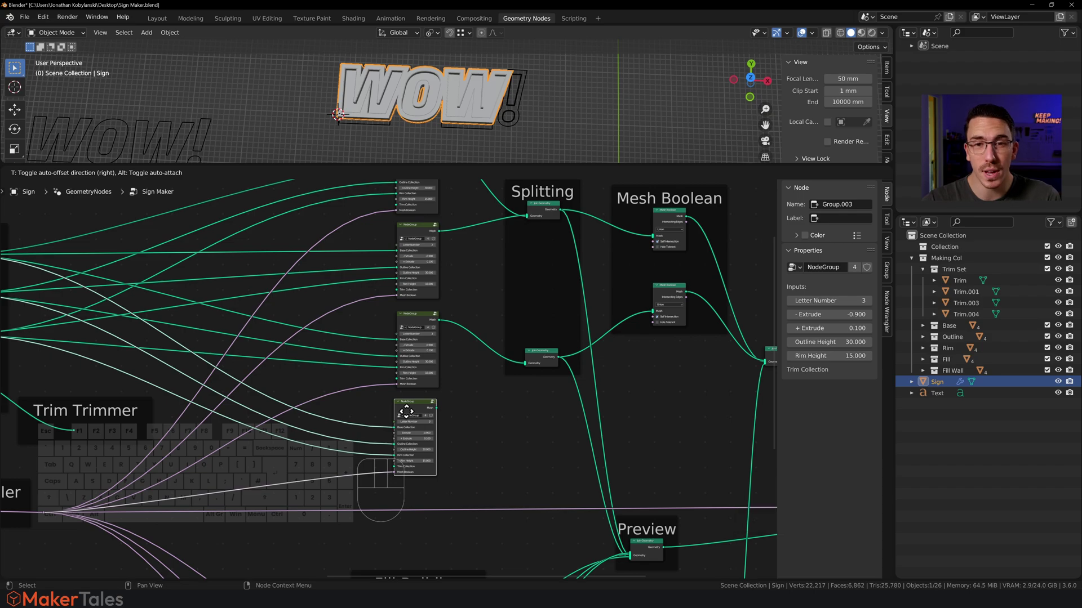
pyautogui.click(403, 413)
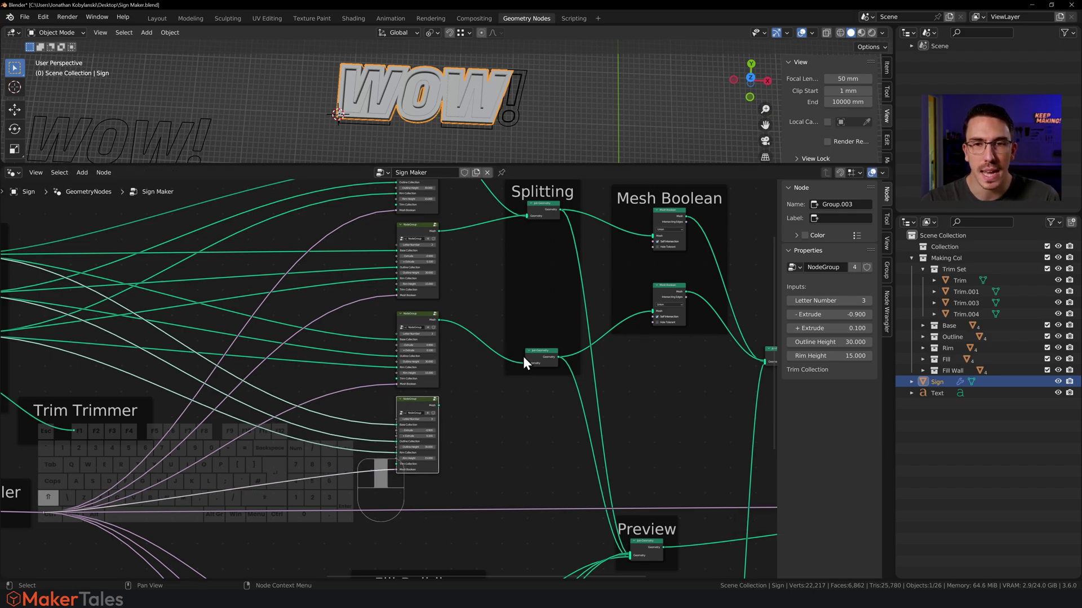
pyautogui.keyDown('shift'); pyautogui.moveTo(522, 356); pyautogui.dragTo(390, 376, button='middle'); pyautogui.keyUp('shift')
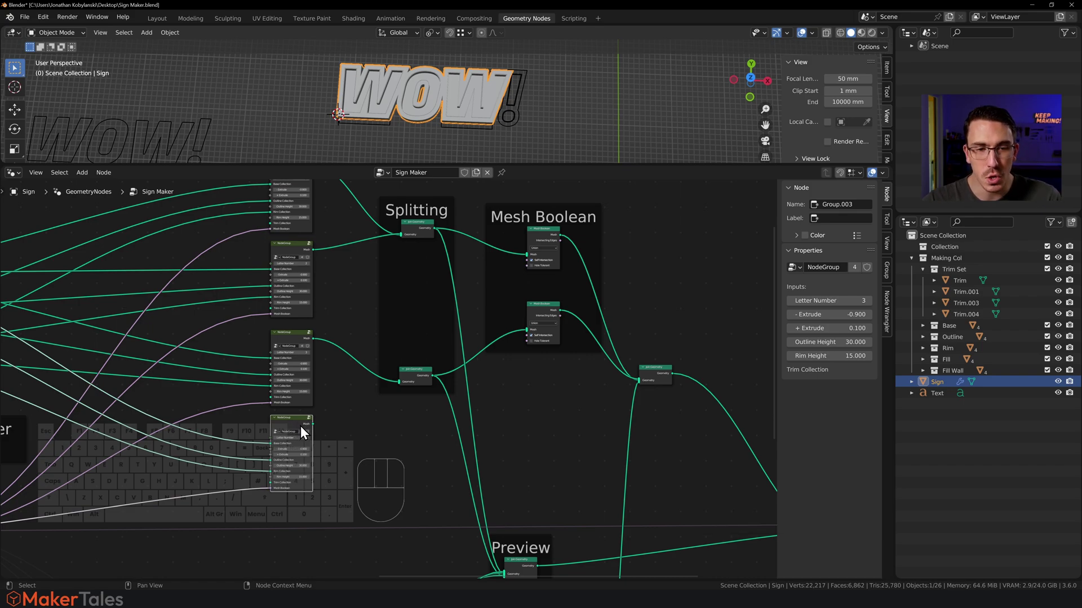
# Link the duplicated fourth-letter NodeGroup's Mesh output to the lower Join Geometry node in the Splitting frame.
pyautogui.keyDown('alt'); pyautogui.moveTo(301, 424); pyautogui.dragTo(414, 378, button='right'); pyautogui.keyUp('alt')
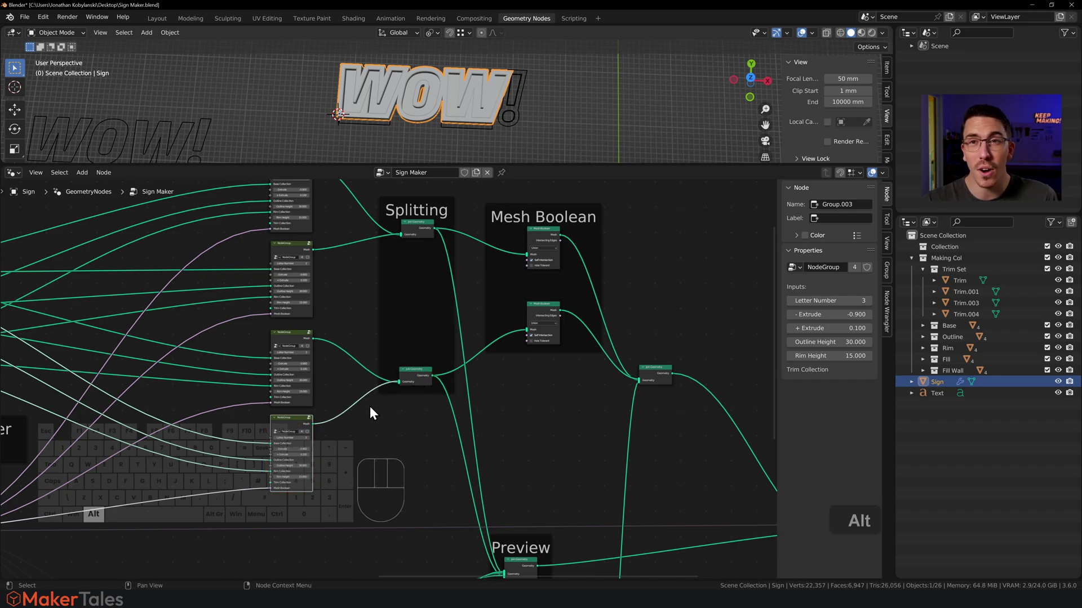
# Search the add-ons in the preferences for "node" to check whether Node Wrangler is enabled, and close the preferences.
pyautogui.click(40, 17)
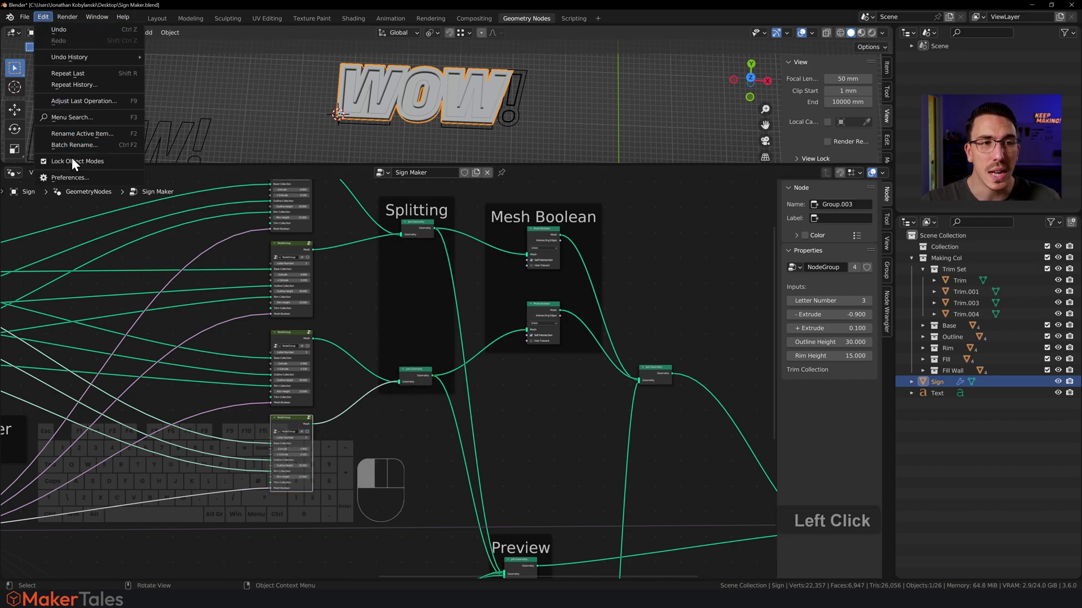
pyautogui.click(72, 186)
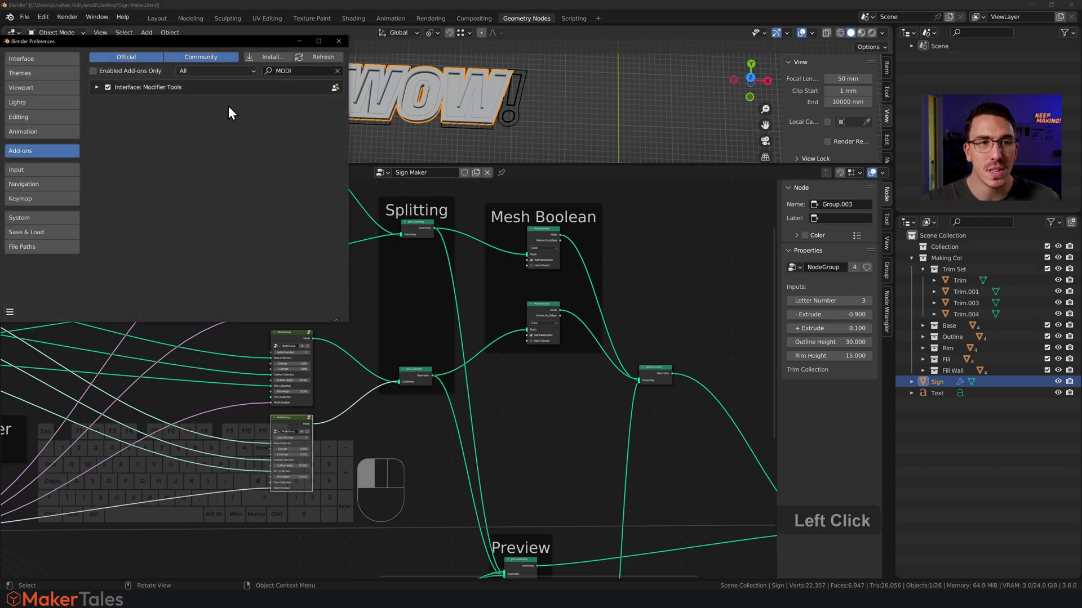
pyautogui.click(303, 71)
pyautogui.write('MOD')
pyautogui.press('BackSpace')
pyautogui.press('BackSpace')
pyautogui.press('BackSpace')
pyautogui.write('node')
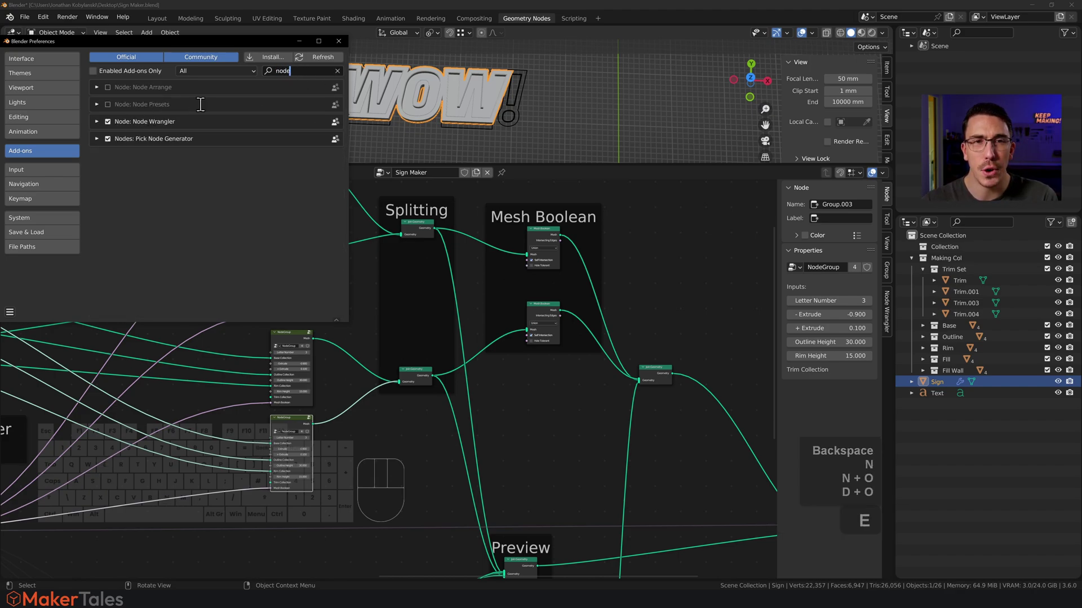
pyautogui.click(338, 41)
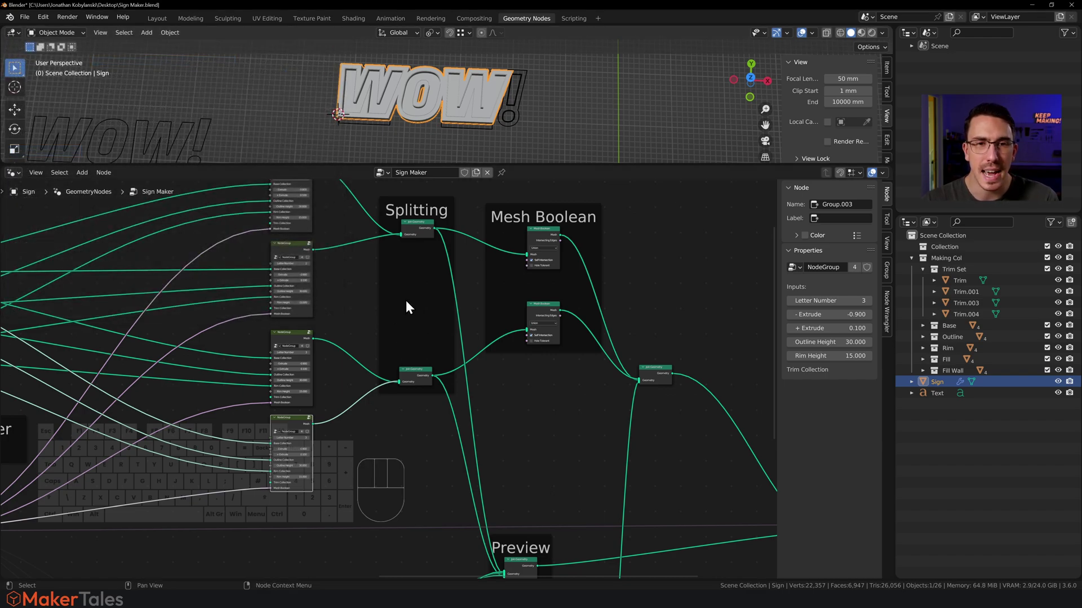
# Set the Letter Number of the lowest NodeGroup in Word Building to 4.
pyautogui.scroll(-1, 406, 303)
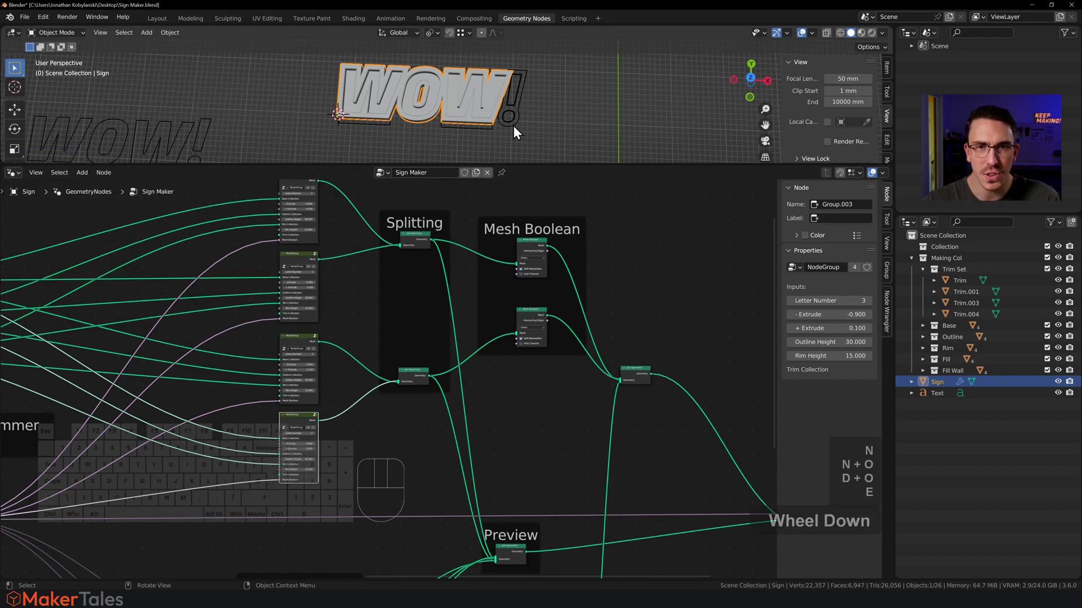
pyautogui.scroll(1, 286, 474)
pyautogui.keyDown('shift'); pyautogui.moveTo(283, 465); pyautogui.dragTo(393, 375, button='middle'); pyautogui.keyUp('shift')
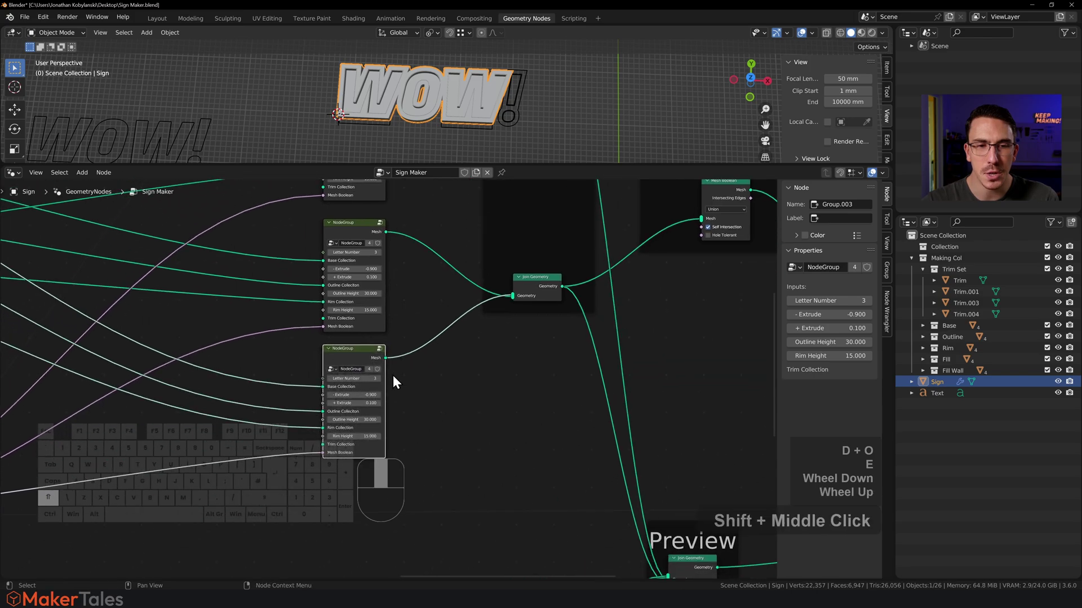
pyautogui.scroll(3, 353, 387)
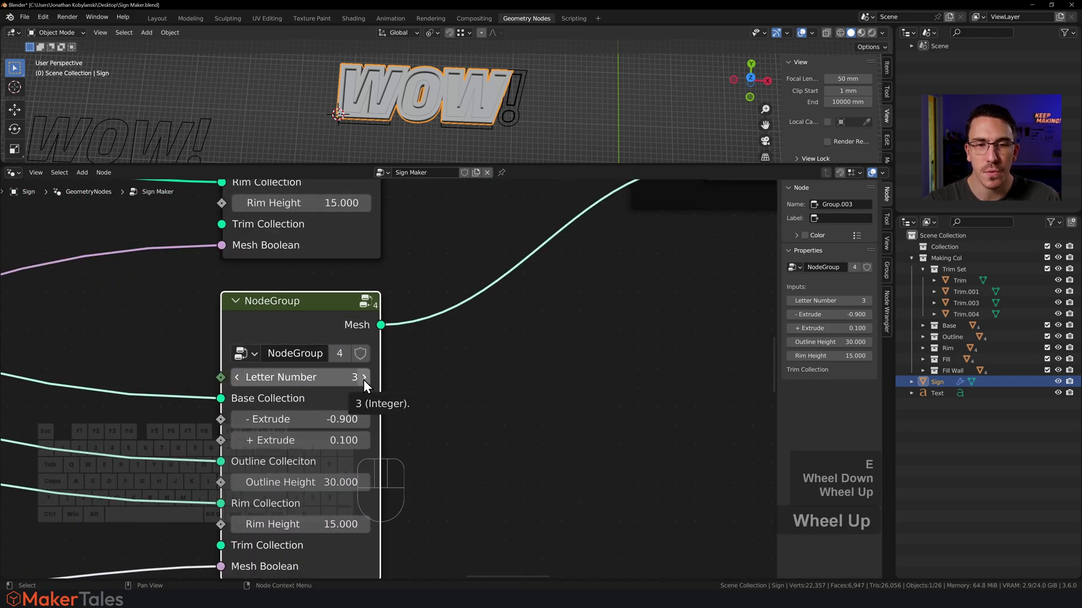
pyautogui.click(364, 379)
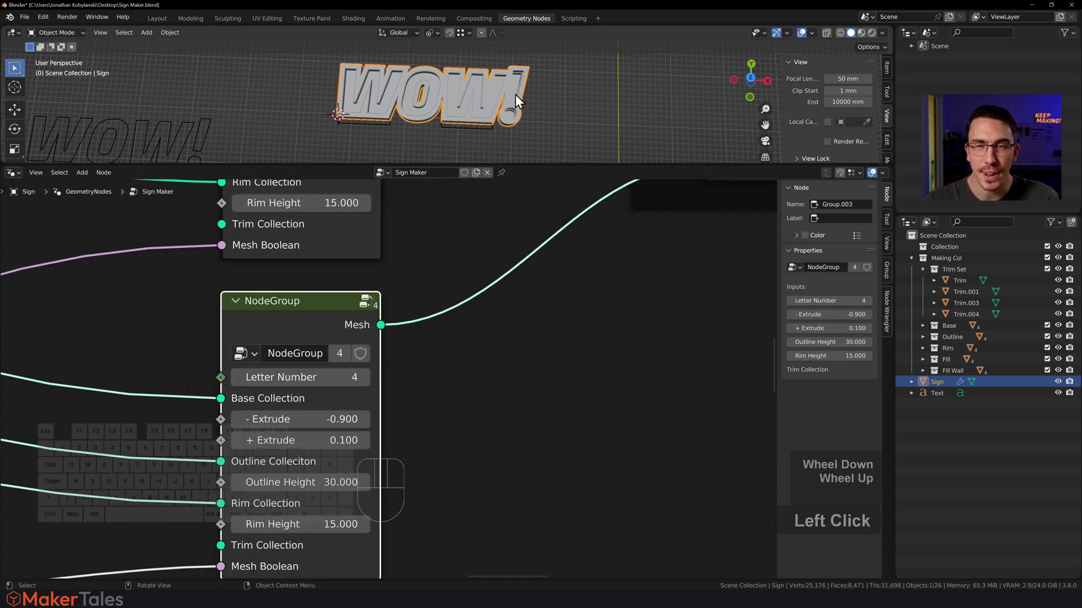
# Duplicate the third letter's NodeGroup.001 in Fill Building with its input links kept, and place the copy directly below it.
pyautogui.scroll(-14, 468, 368)
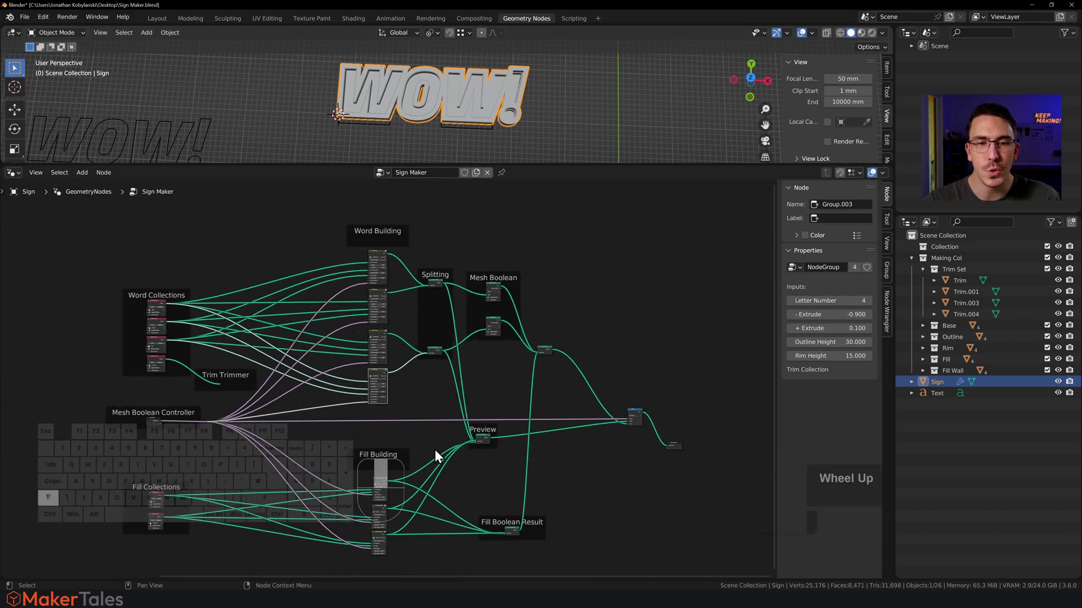
pyautogui.keyDown('shift'); pyautogui.moveTo(425, 470); pyautogui.dragTo(440, 275, button='middle'); pyautogui.keyUp('shift')
pyautogui.scroll(4, 394, 351)
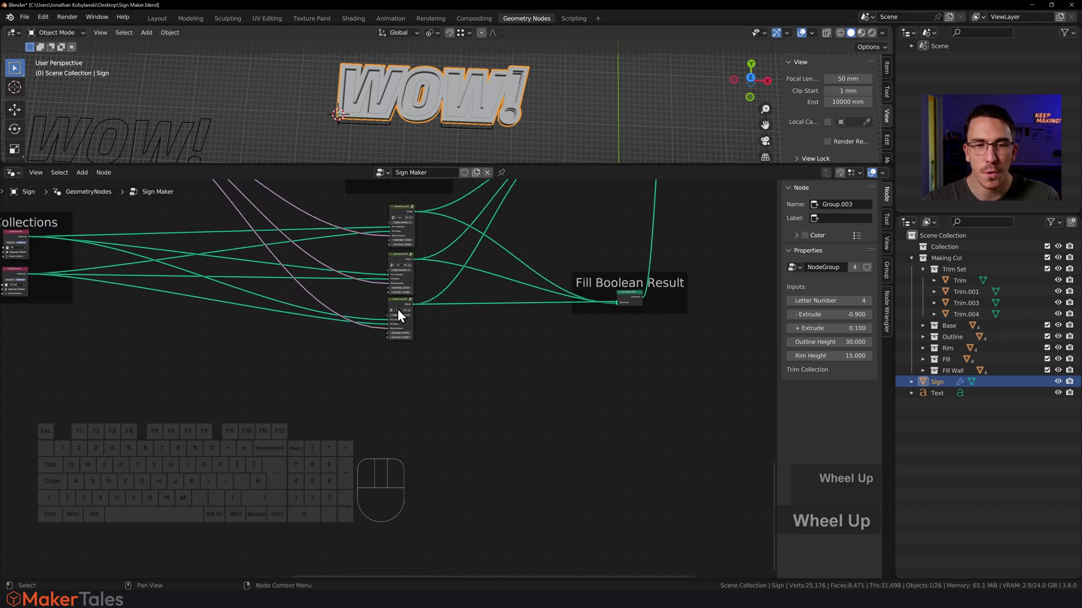
pyautogui.scroll(-3, 449, 286)
pyautogui.scroll(1, 442, 333)
pyautogui.keyDown('shift'); pyautogui.moveTo(442, 333); pyautogui.dragTo(437, 372, button='middle'); pyautogui.keyUp('shift')
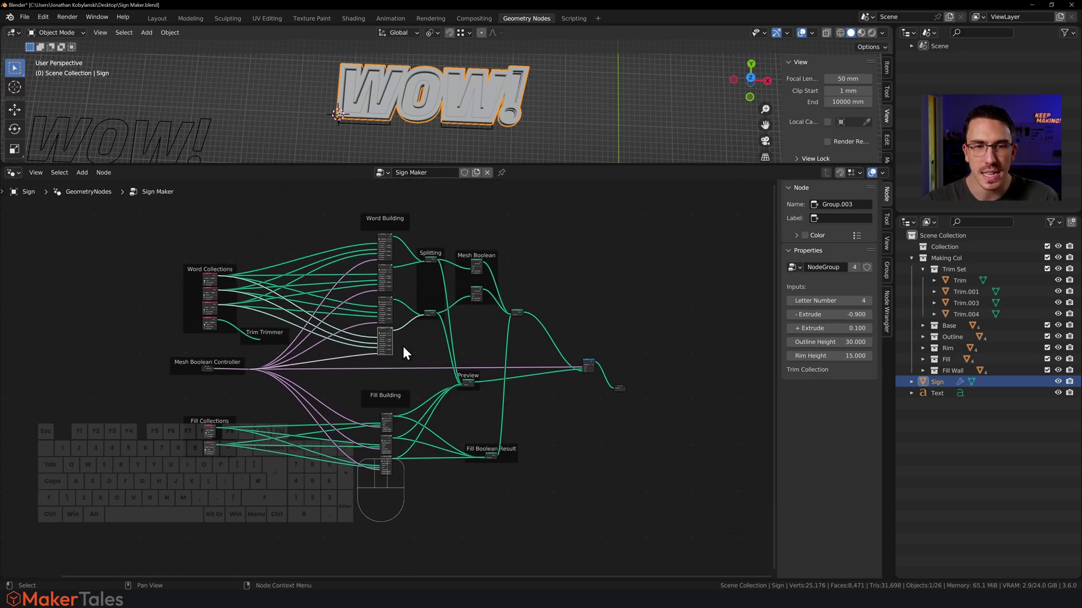
pyautogui.scroll(2, 414, 473)
pyautogui.keyDown('shift'); pyautogui.moveTo(416, 471); pyautogui.dragTo(423, 362, button='middle'); pyautogui.keyUp('shift')
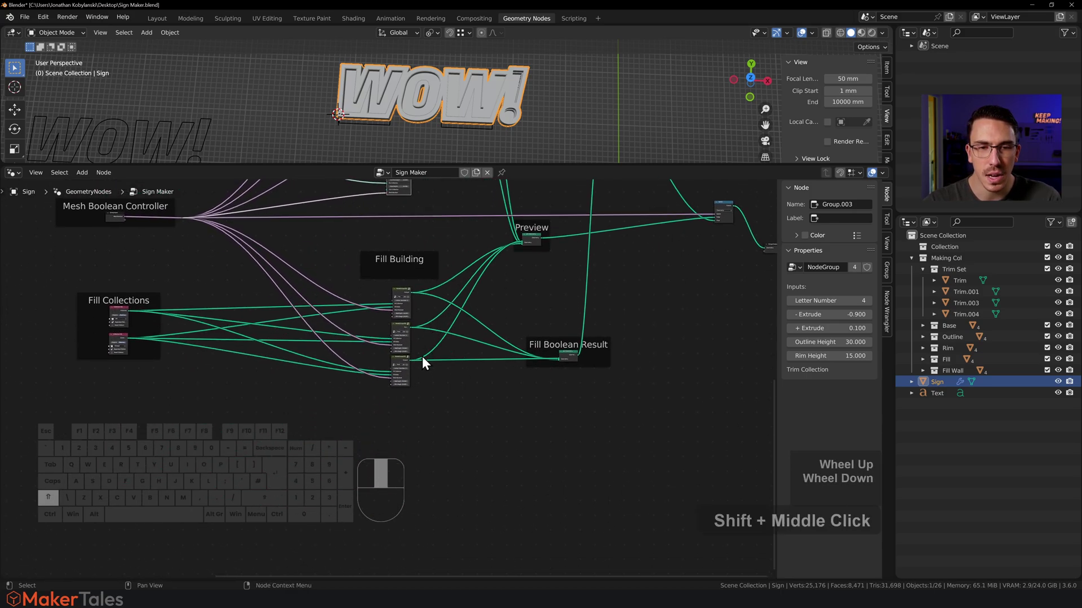
pyautogui.scroll(4, 472, 389)
pyautogui.keyDown('shift'); pyautogui.moveTo(467, 392); pyautogui.dragTo(400, 345, button='middle'); pyautogui.keyUp('shift')
pyautogui.scroll(1, 400, 345)
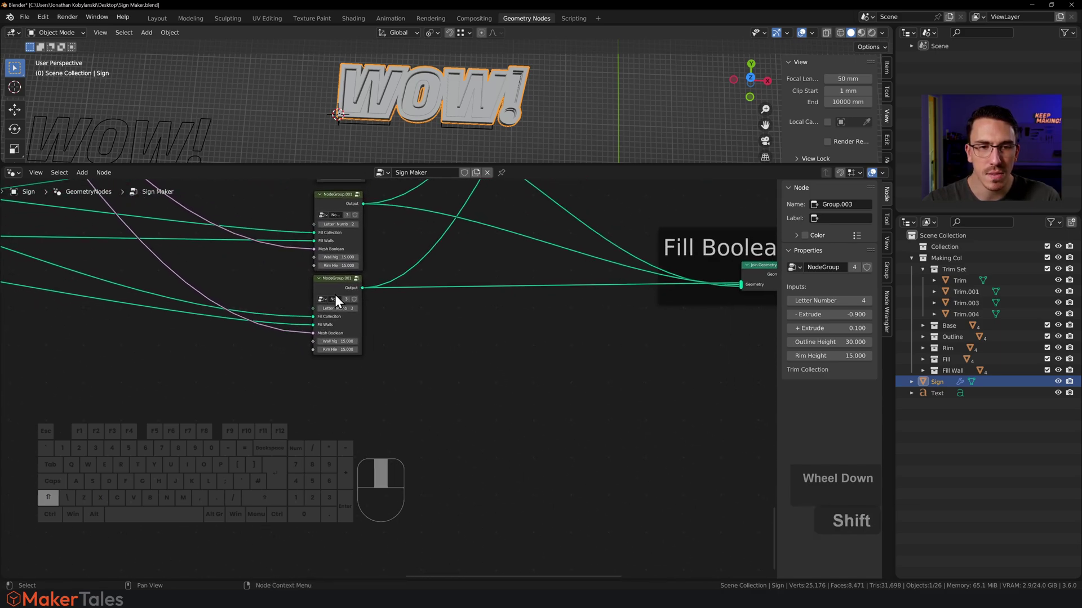
pyautogui.click(335, 296)
pyautogui.hotkey('ctrl', 'b')
pyautogui.hotkey('ctrl', 'shift', 'd')
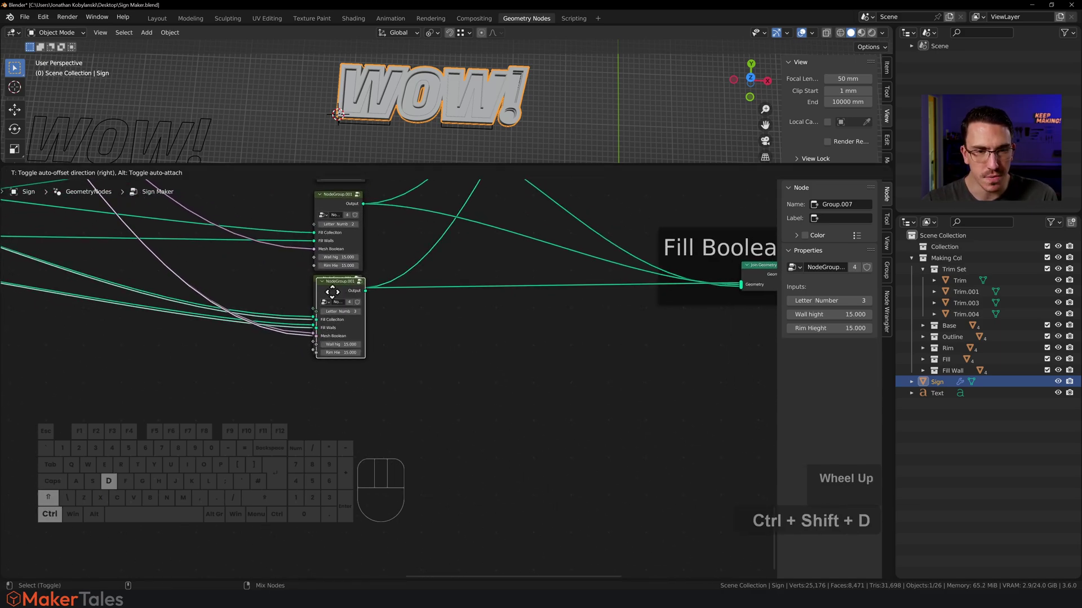
pyautogui.click(327, 388)
# Link the copied Fill Building node's output to the Join Geometry nodes in the Fill Boolean Result and Preview frames.
pyautogui.scroll(-5, 408, 372)
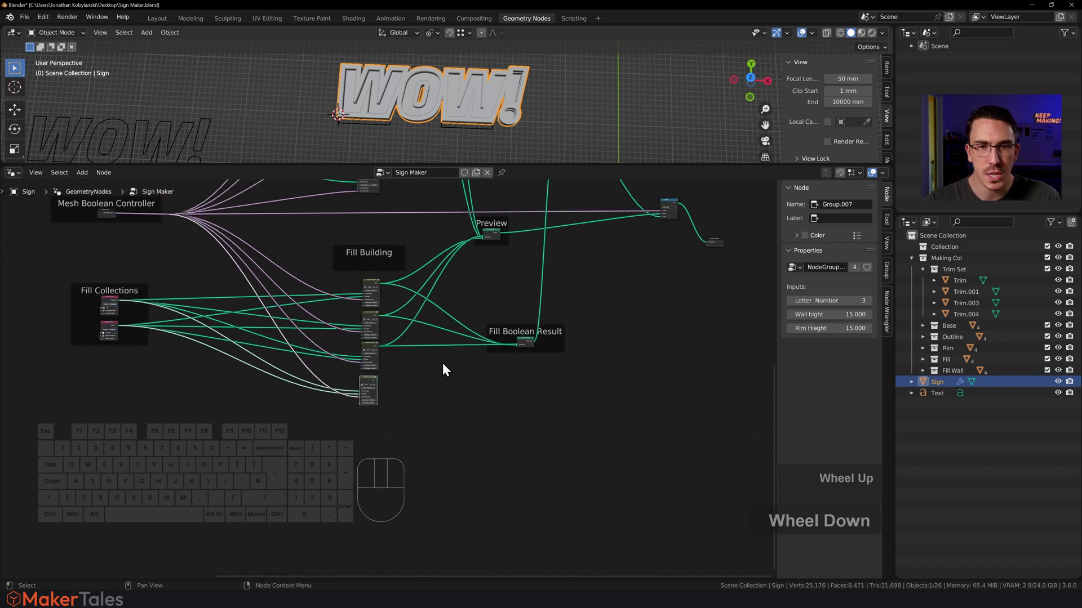
pyautogui.keyDown('shift'); pyautogui.moveTo(441, 361); pyautogui.dragTo(372, 398, button='middle'); pyautogui.keyUp('shift')
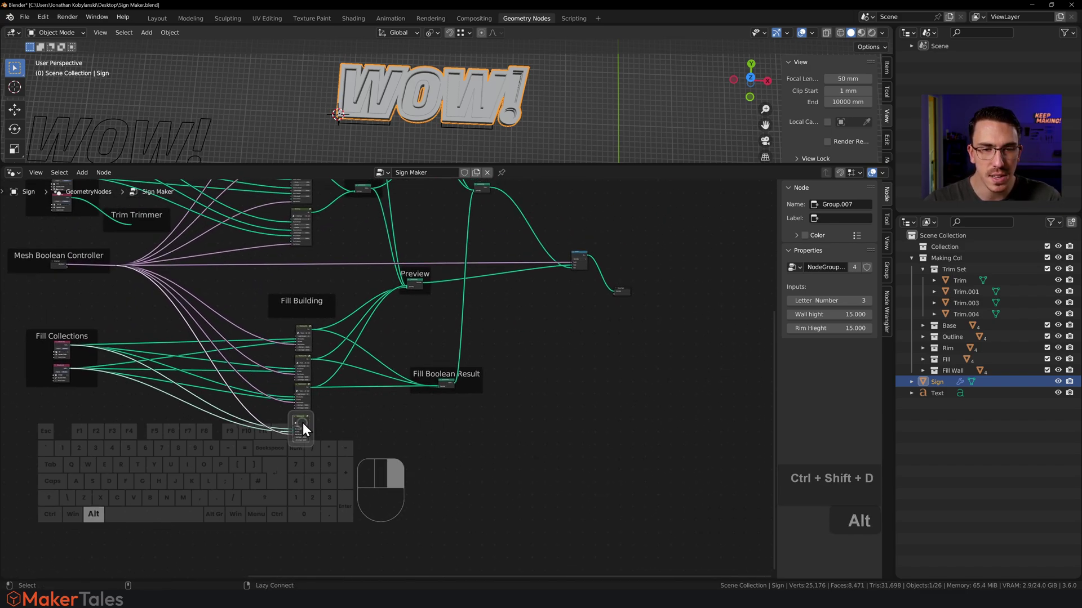
pyautogui.keyDown('alt'); pyautogui.moveTo(303, 423); pyautogui.dragTo(446, 387, button='right'); pyautogui.keyUp('alt')
pyautogui.keyDown('alt'); pyautogui.moveTo(296, 424); pyautogui.dragTo(414, 284, button='right'); pyautogui.keyUp('alt')
# Set the Letter Number of the lowest NodeGroup.001 in Fill Building to 4.
pyautogui.scroll(5, 306, 423)
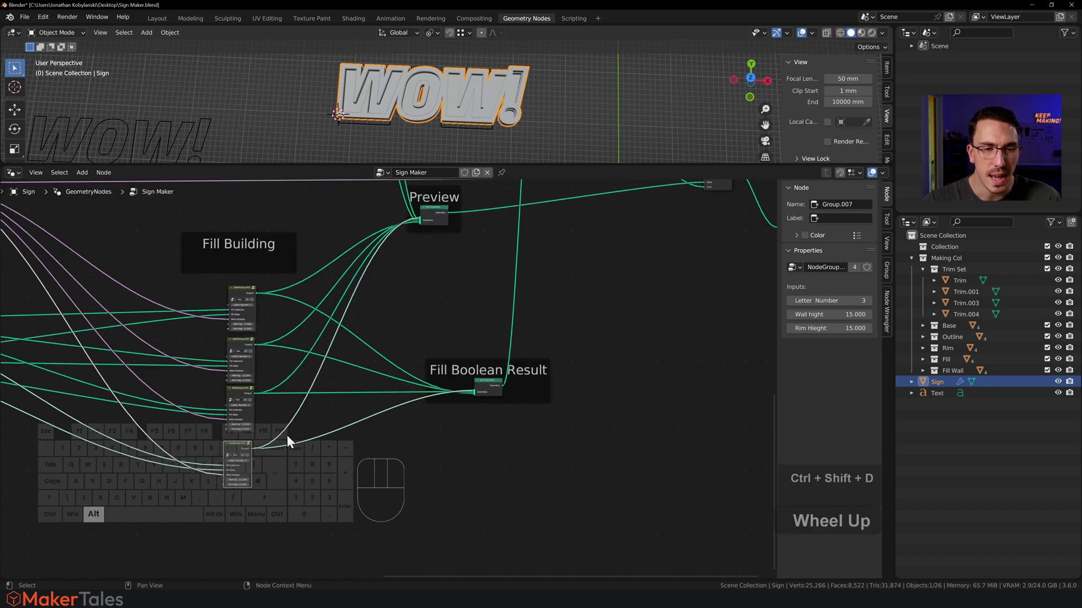
pyautogui.keyDown('shift'); pyautogui.moveTo(406, 314); pyautogui.dragTo(147, 408, button='middle'); pyautogui.keyUp('shift')
pyautogui.scroll(2, 217, 384)
pyautogui.keyDown('shift'); pyautogui.moveTo(216, 384); pyautogui.dragTo(319, 374, button='middle'); pyautogui.keyUp('shift')
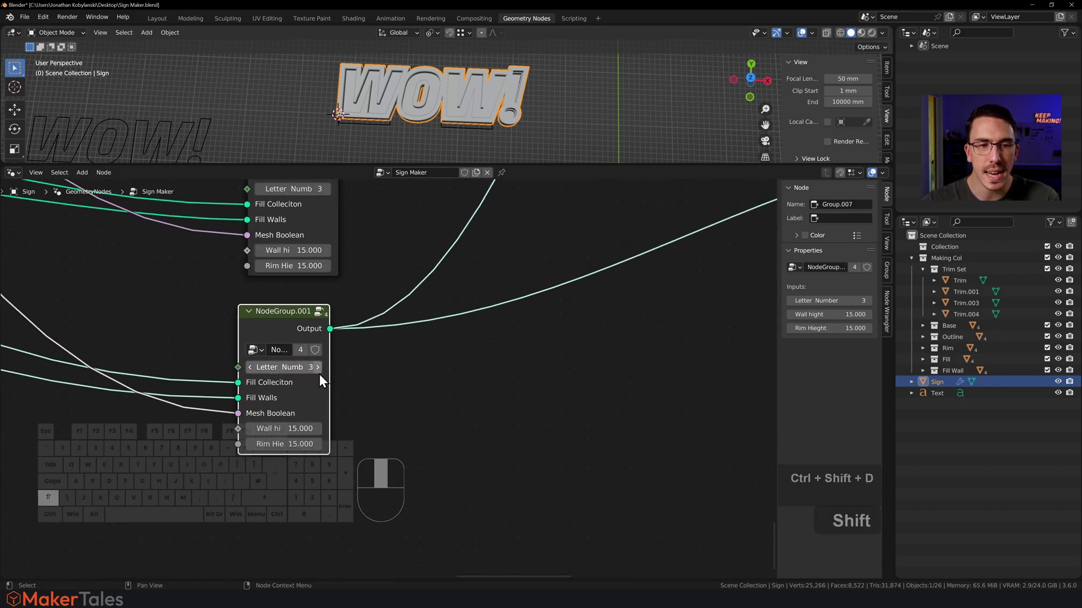
pyautogui.click(316, 370)
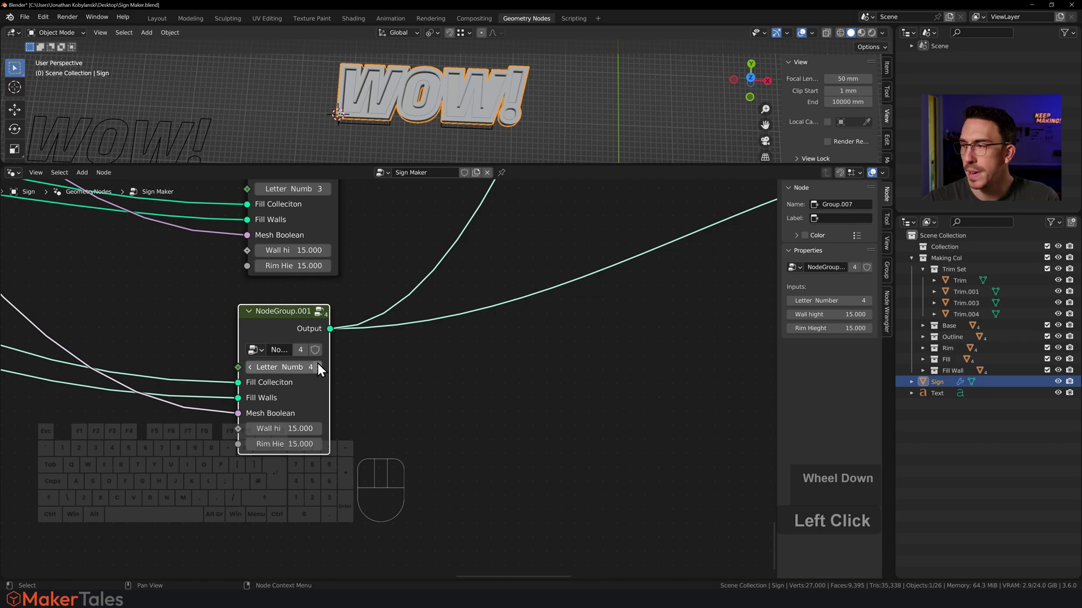
# Examine the Fill Building node groups, their links to Fill Boolean Result, and the generated WOW! sign in the viewport.
pyautogui.scroll(-4, 389, 316)
pyautogui.keyDown('shift'); pyautogui.moveTo(405, 306); pyautogui.dragTo(421, 393, button='middle'); pyautogui.keyUp('shift')
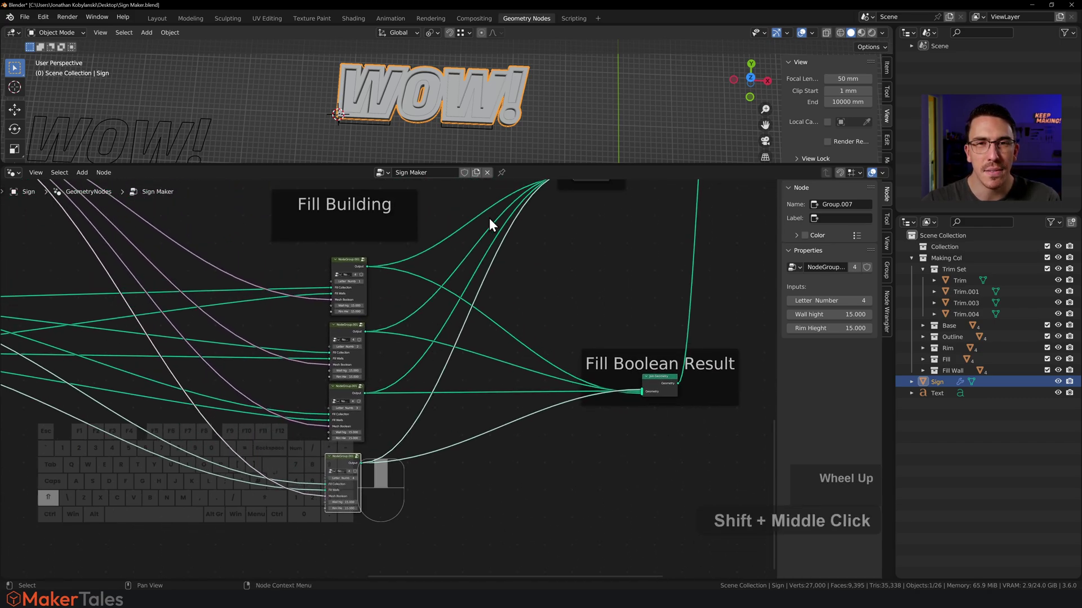
pyautogui.scroll(7, 544, 83)
pyautogui.keyDown('shift'); pyautogui.moveTo(589, 114); pyautogui.dragTo(557, 101, button='middle'); pyautogui.keyUp('shift')
pyautogui.scroll(-5, 550, 97)
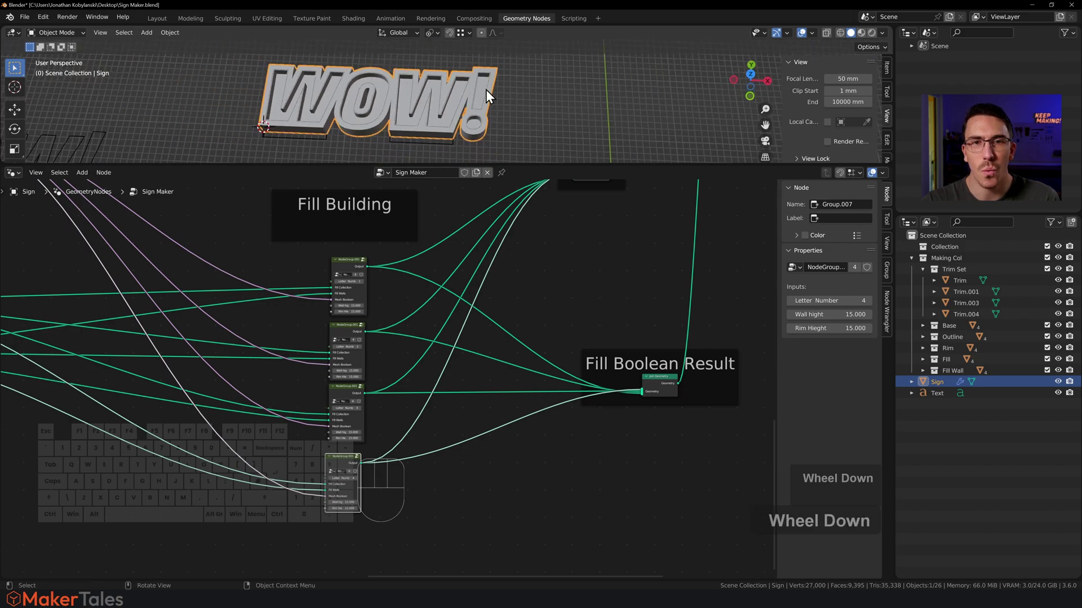
pyautogui.scroll(5, 484, 73)
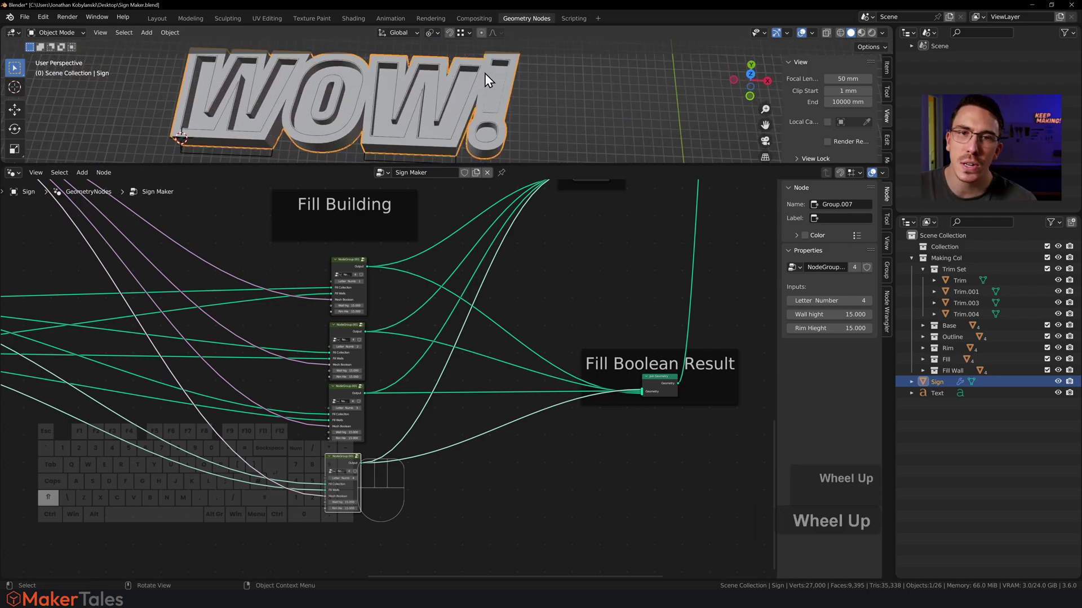
pyautogui.keyDown('shift'); pyautogui.scroll(2, 445, 114); pyautogui.keyUp('shift')
pyautogui.scroll(-5, 480, 121)
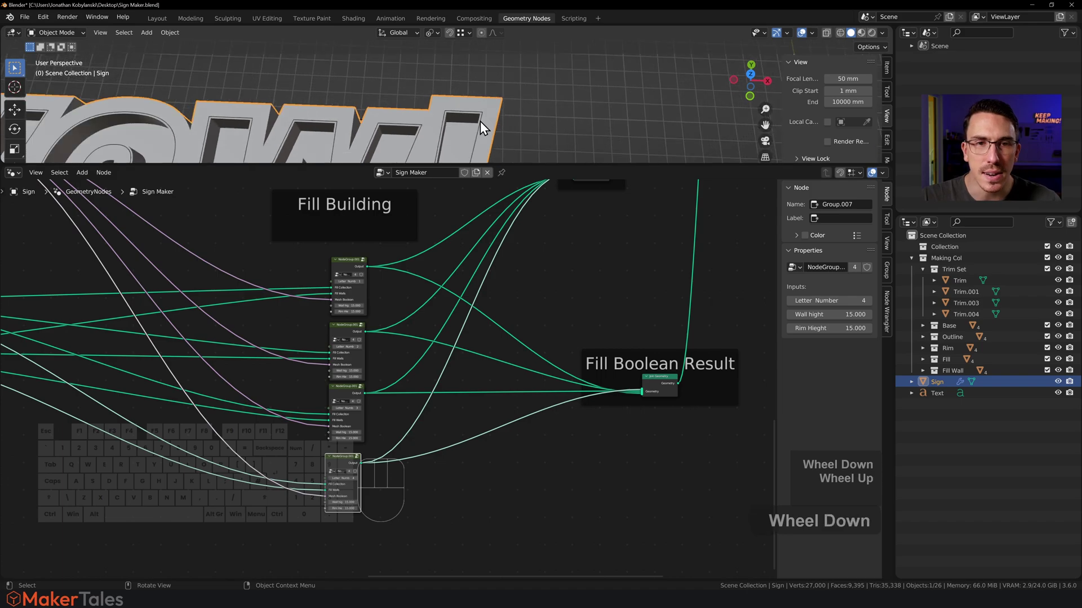
pyautogui.moveTo(454, 121)
pyautogui.keyDown('shift'); pyautogui.mouseDown(button='middle')
pyautogui.moveTo(501, 72)
pyautogui.moveTo(471, 110)
pyautogui.moveTo(440, 121)
pyautogui.mouseUp(button='middle'); pyautogui.keyUp('shift')
pyautogui.scroll(-3, 484, 97)
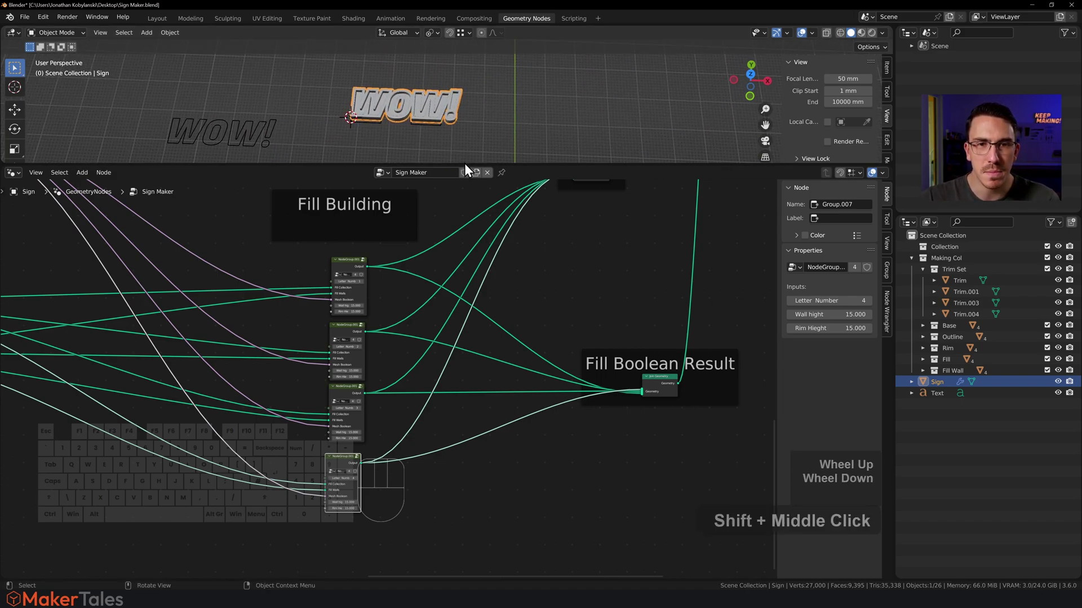
# Enlarge the 3D viewport above the node editor, and open the Layout workspace with the WOW! sign in close view.
pyautogui.moveTo(464, 164); pyautogui.dragTo(459, 231)
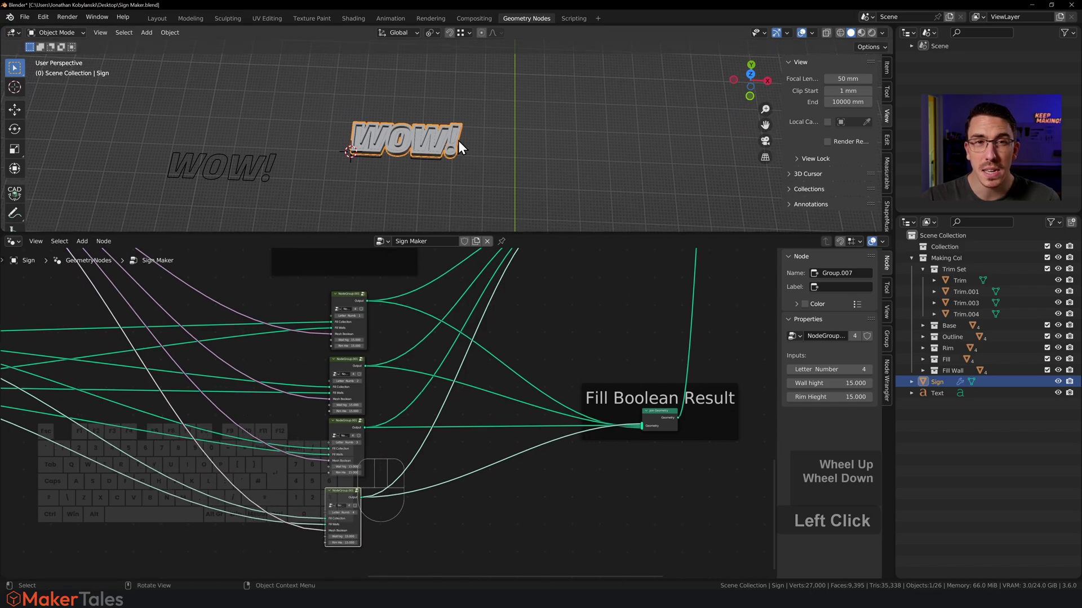
pyautogui.click(157, 18)
pyautogui.scroll(5, 387, 113)
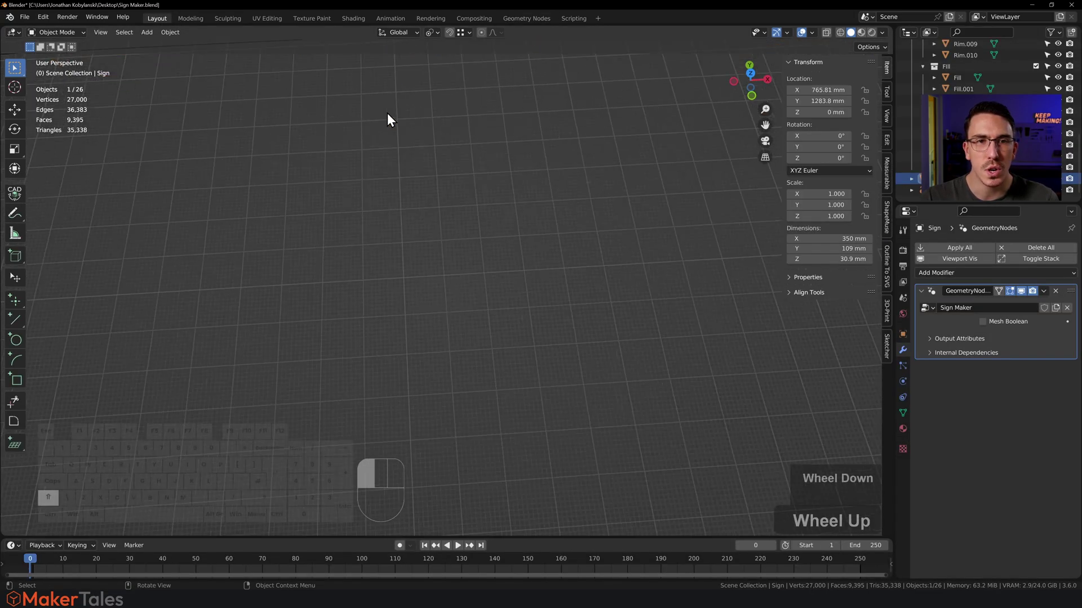
pyautogui.keyDown('shift'); pyautogui.scroll(-4, 380, 281); pyautogui.keyUp('shift')
pyautogui.scroll(-3, 410, 312)
pyautogui.scroll(1, 412, 289)
pyautogui.keyDown('shift'); pyautogui.moveTo(413, 288); pyautogui.dragTo(386, 273, button='middle'); pyautogui.keyUp('shift')
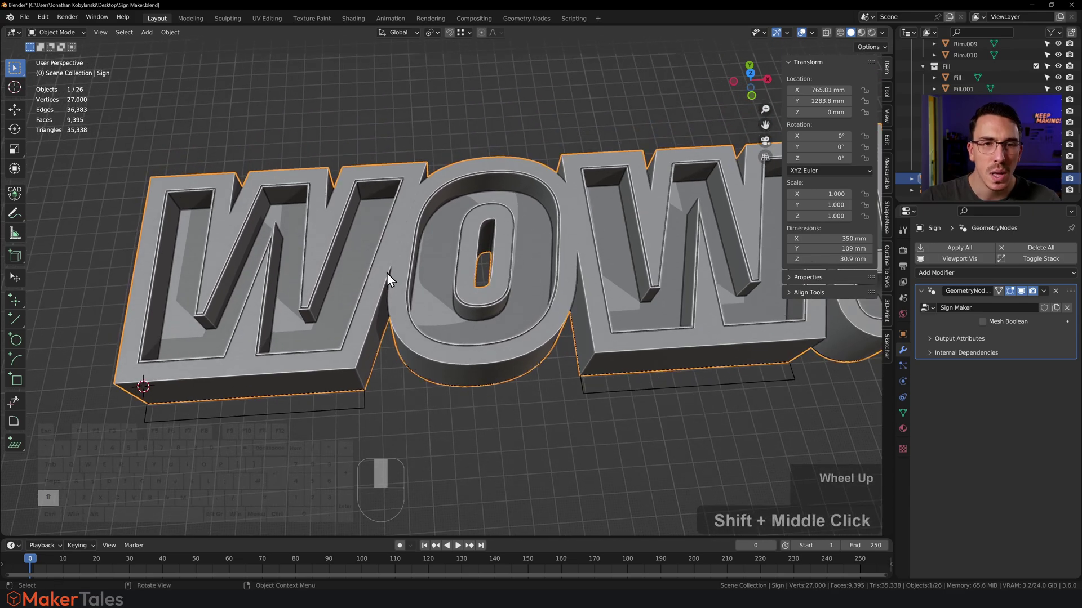
# Inspect the sign from the top in wireframe, checking the letter outlines where the last W meets the exclamation mark.
pyautogui.press('KP_7')
pyautogui.scroll(4, 377, 202)
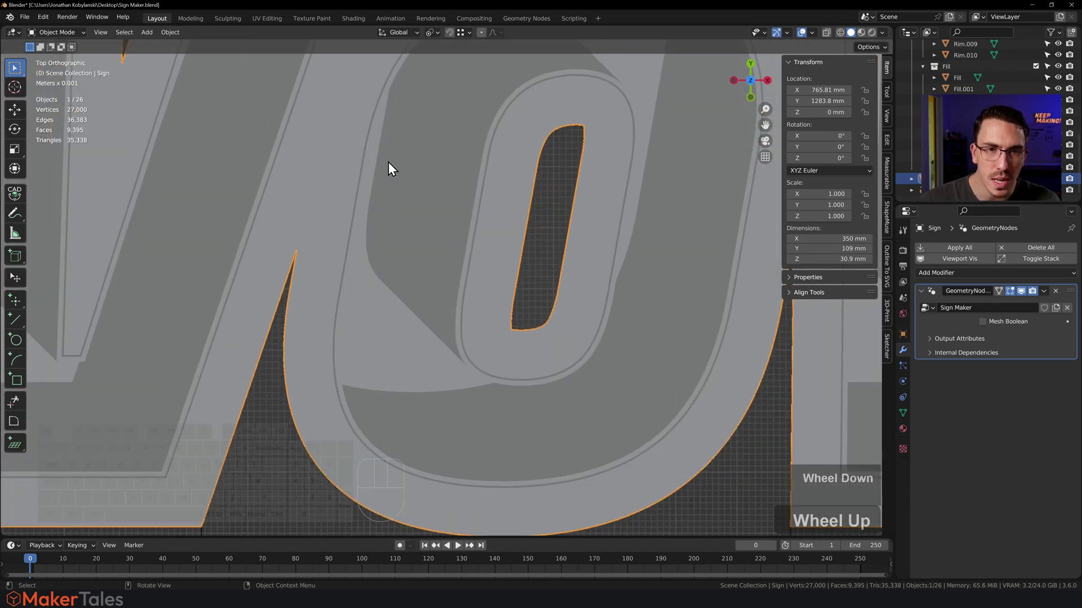
pyautogui.scroll(-3, 410, 160)
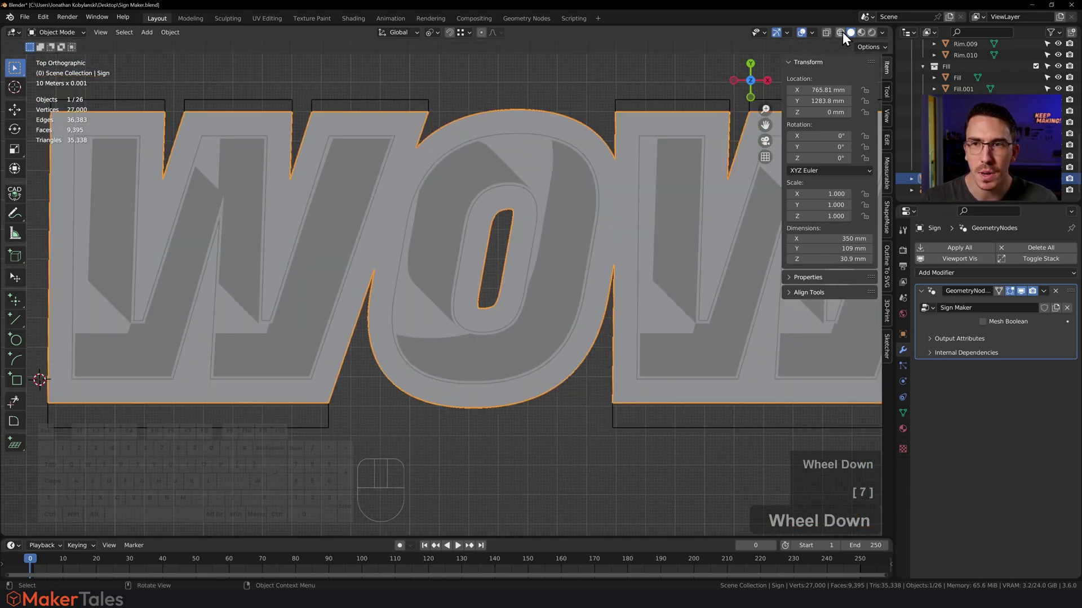
pyautogui.click(841, 32)
pyautogui.scroll(3, 389, 124)
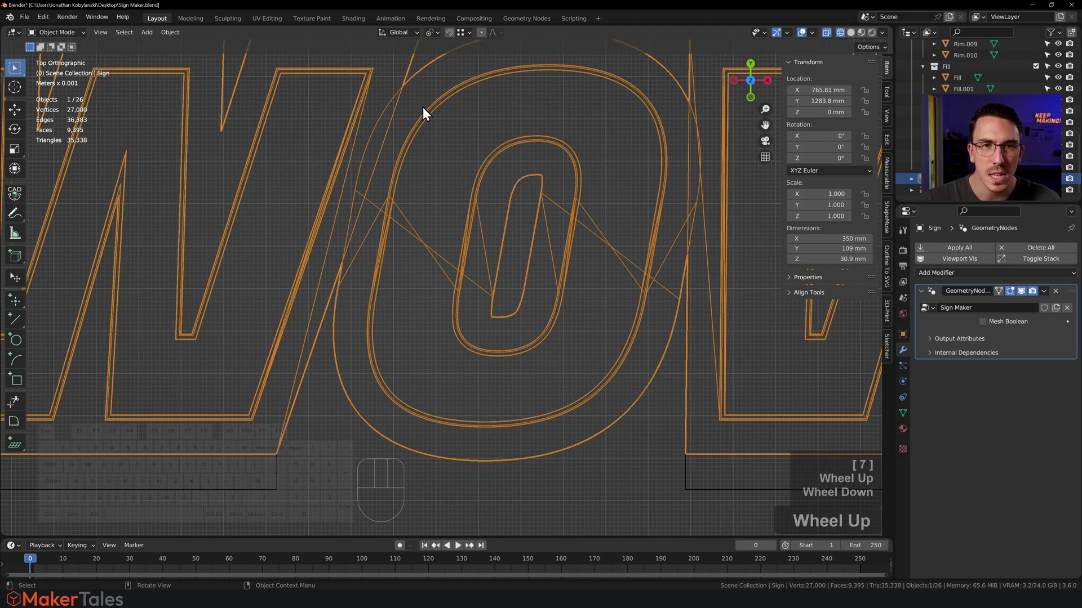
pyautogui.keyDown('shift'); pyautogui.moveTo(597, 196); pyautogui.dragTo(380, 152, button='middle'); pyautogui.keyUp('shift')
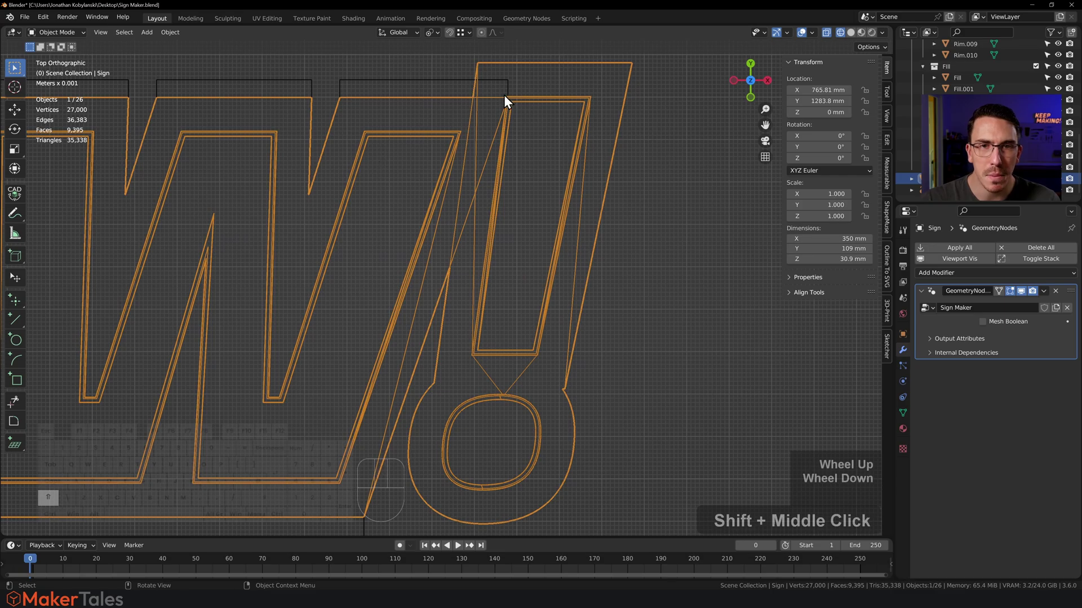
pyautogui.scroll(3, 523, 97)
pyautogui.scroll(-1, 523, 97)
pyautogui.keyDown('shift'); pyautogui.moveTo(523, 97); pyautogui.dragTo(457, 317, button='middle'); pyautogui.keyUp('shift')
pyautogui.scroll(6, 495, 197)
pyautogui.keyDown('shift'); pyautogui.moveTo(507, 173); pyautogui.dragTo(438, 366, button='middle'); pyautogui.keyUp('shift')
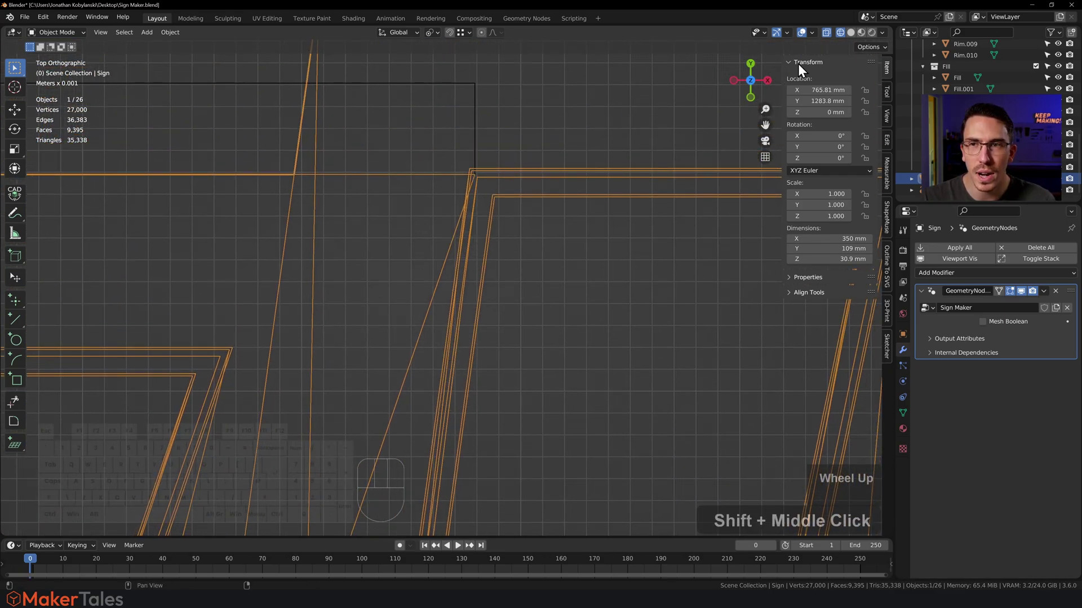
# Return the viewport to solid shading and examine the upper corner of the exclamation mark's rim.
pyautogui.click(851, 33)
pyautogui.click(490, 181)
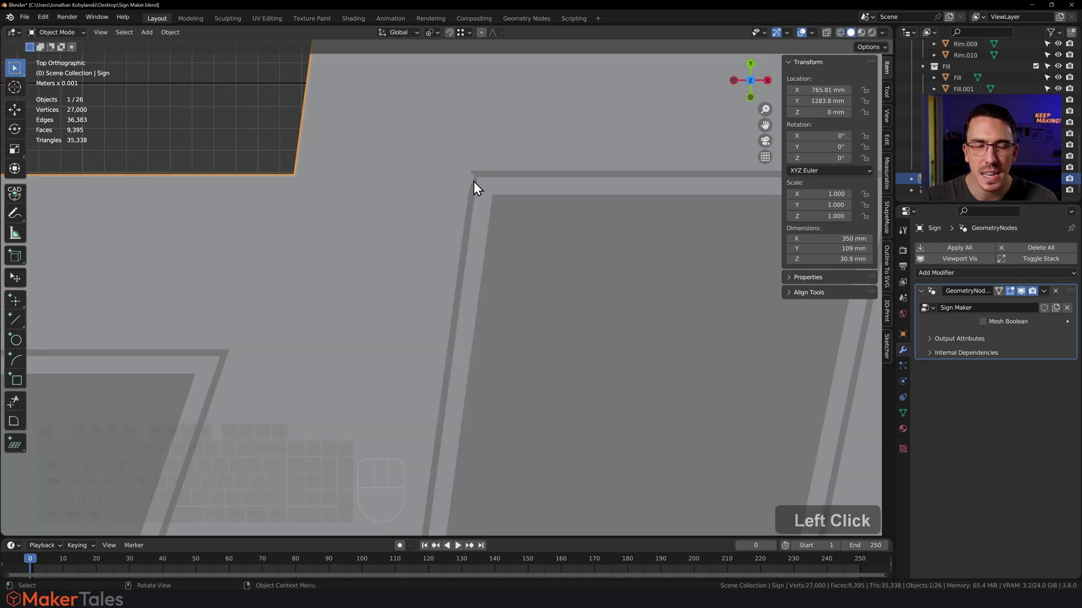
pyautogui.scroll(1, 507, 255)
pyautogui.scroll(-5, 507, 256)
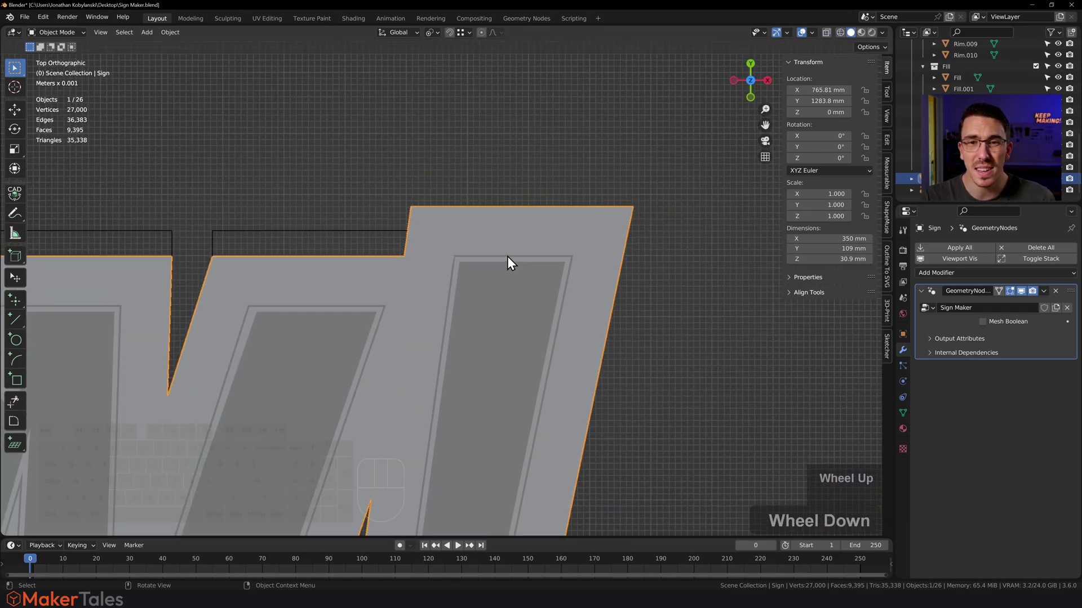
# Deselect the sign and turn off the viewport display of its GeometryNodes modifier so only the letter outlines show.
pyautogui.moveTo(503, 302); pyautogui.dragTo(496, 299, button='middle')
pyautogui.scroll(-2, 496, 299)
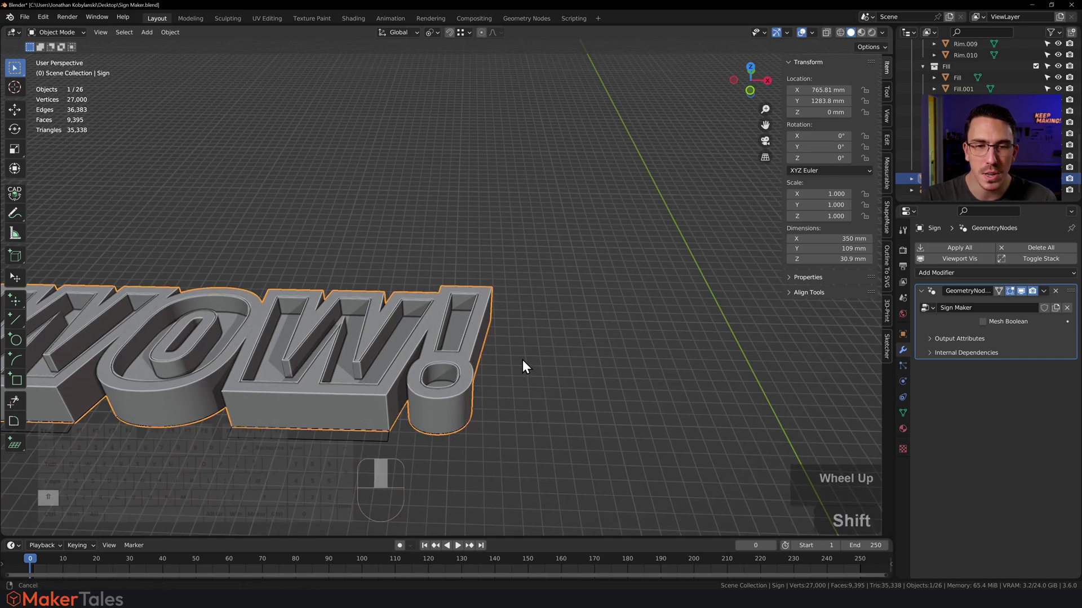
pyautogui.keyDown('shift'); pyautogui.moveTo(522, 359); pyautogui.dragTo(576, 361, button='middle'); pyautogui.keyUp('shift')
pyautogui.click(576, 360)
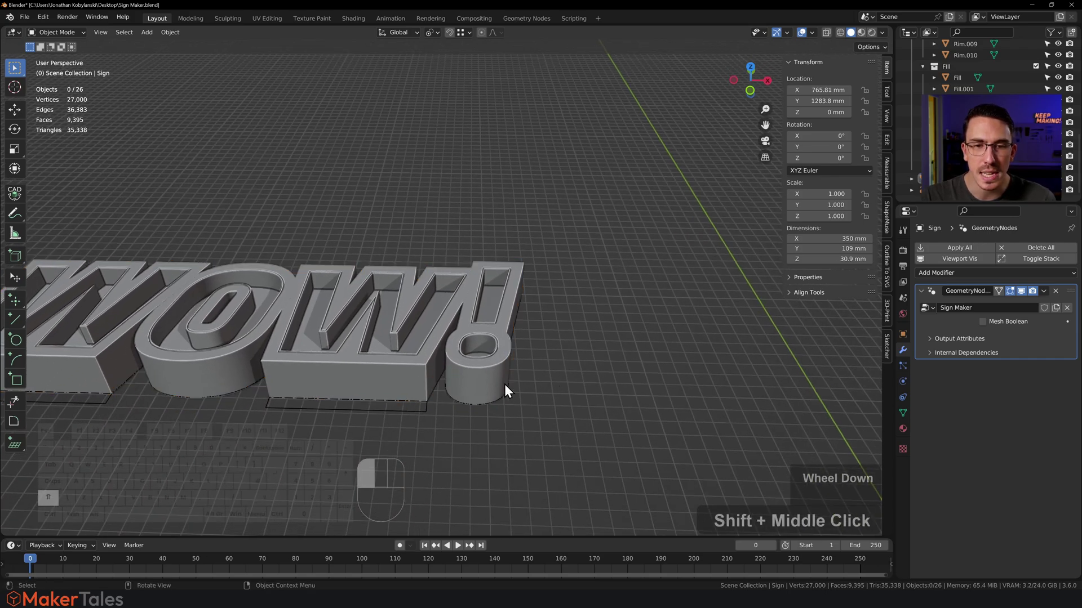
pyautogui.click(1020, 292)
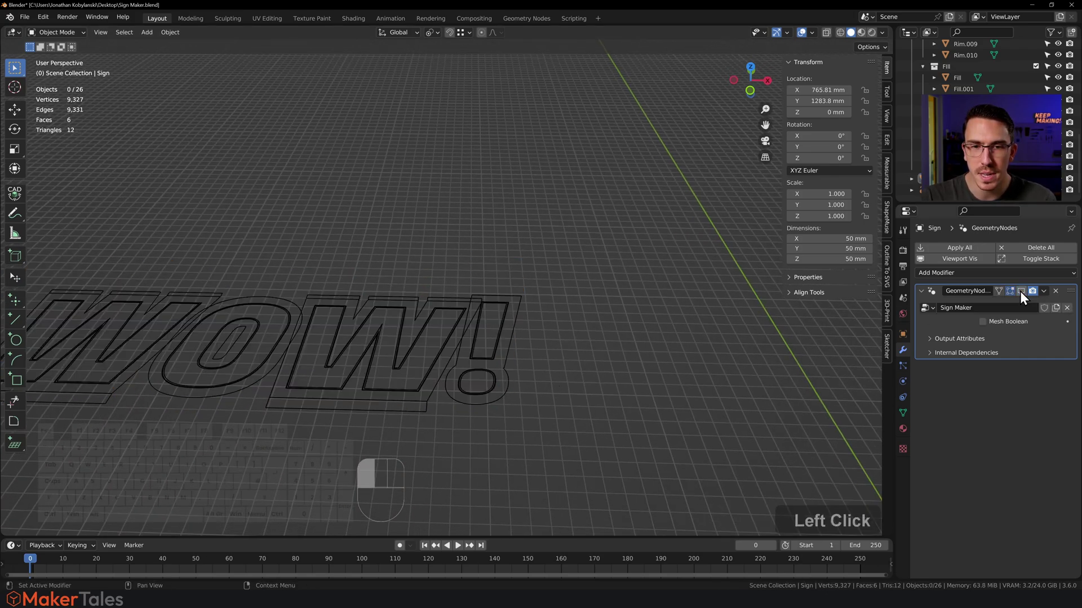
# Select all the exclamation mark outlines and, in top view, move them about 0.57 mm along X away from the W.
pyautogui.moveTo(522, 309); pyautogui.dragTo(552, 310, button='middle')
pyautogui.moveTo(559, 282); pyautogui.dragTo(509, 353)
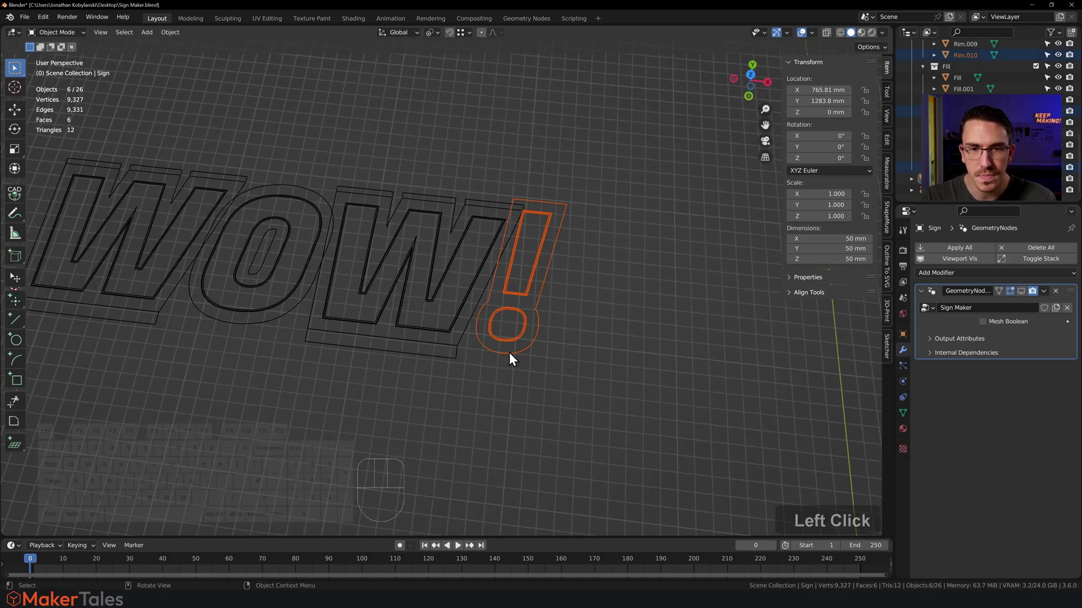
pyautogui.scroll(8, 534, 207)
pyautogui.keyDown('shift'); pyautogui.moveTo(564, 185); pyautogui.dragTo(502, 284, button='middle'); pyautogui.keyUp('shift')
pyautogui.scroll(6, 491, 134)
pyautogui.press('KP_7')
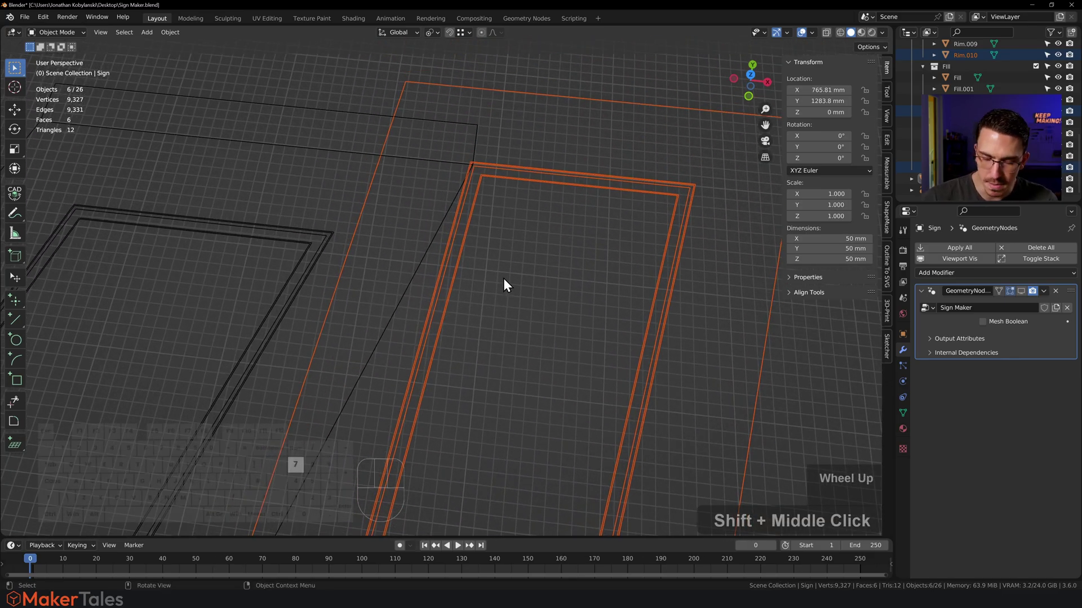
pyautogui.scroll(2, 503, 285)
pyautogui.keyDown('shift'); pyautogui.moveTo(490, 113); pyautogui.dragTo(465, 253, button='middle'); pyautogui.keyUp('shift')
pyautogui.scroll(2, 403, 224)
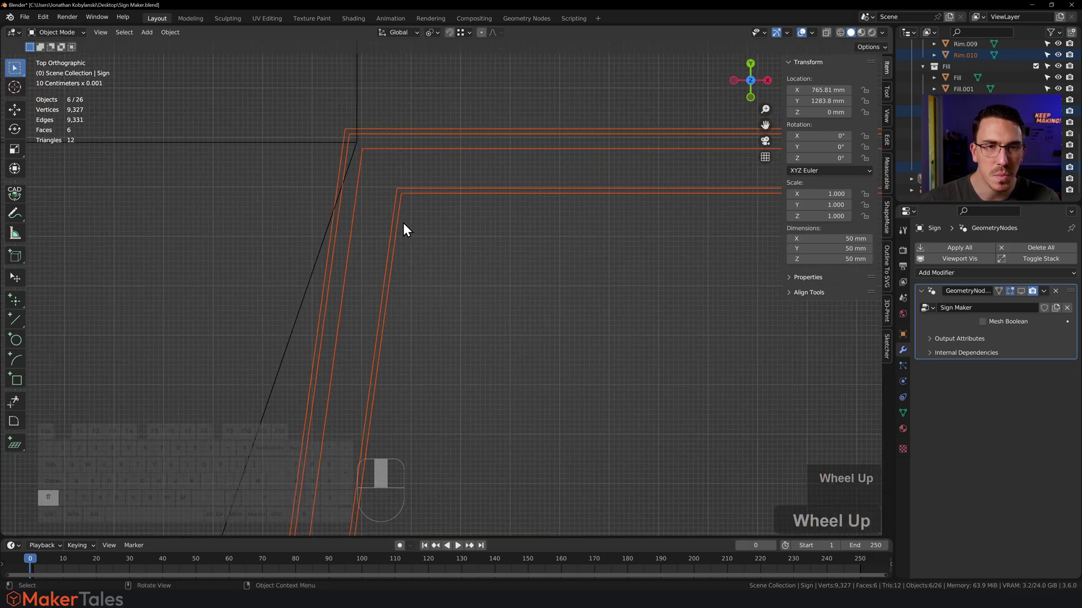
pyautogui.keyDown('shift'); pyautogui.moveTo(403, 224); pyautogui.dragTo(513, 314, button='middle'); pyautogui.keyUp('shift')
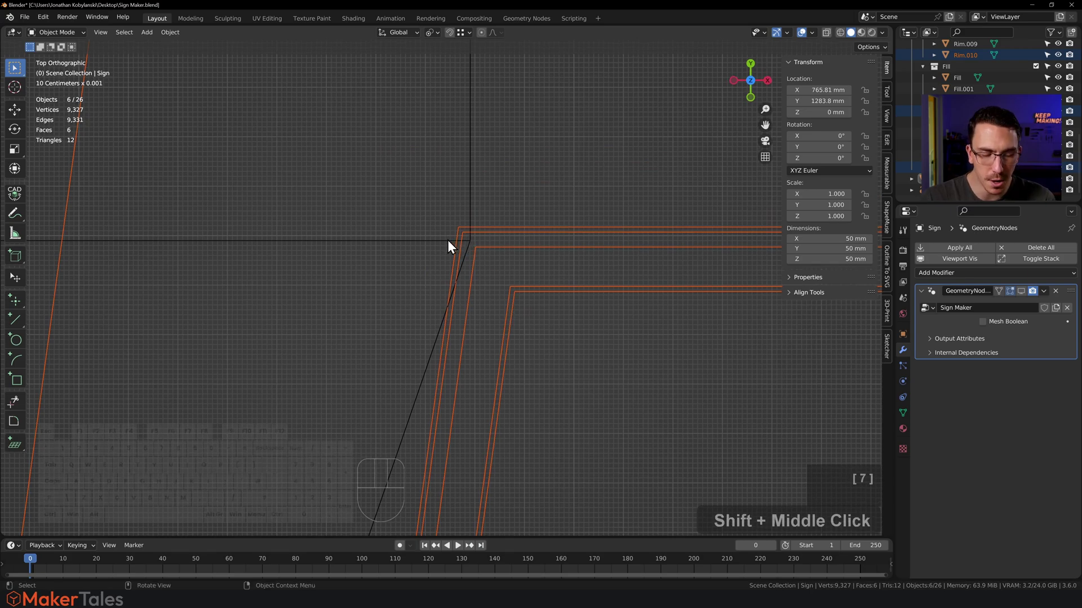
pyautogui.press('g')
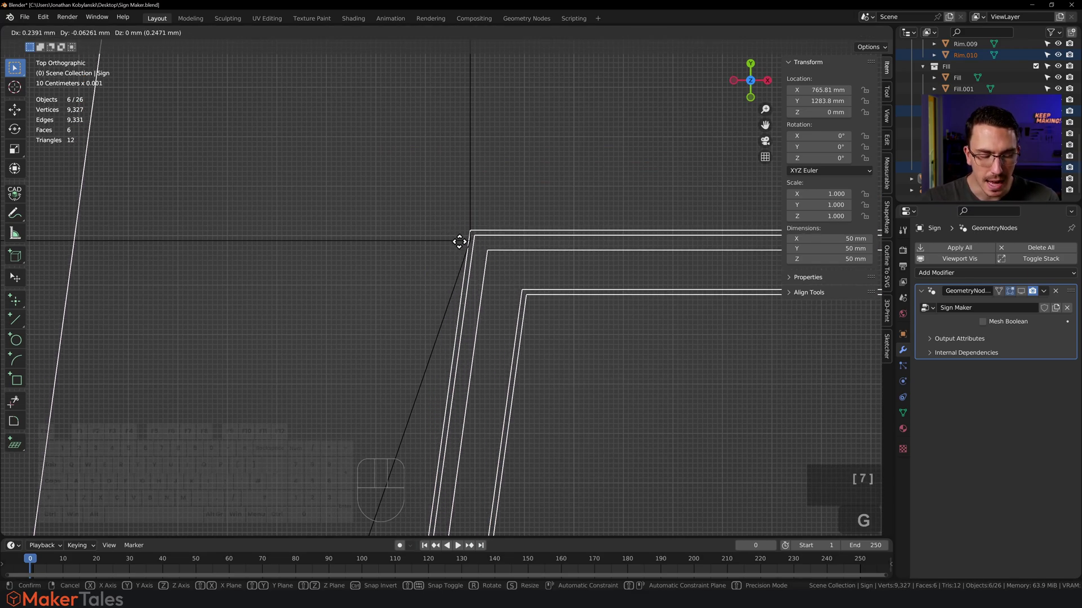
pyautogui.scroll(1, 447, 242)
pyautogui.press('x')
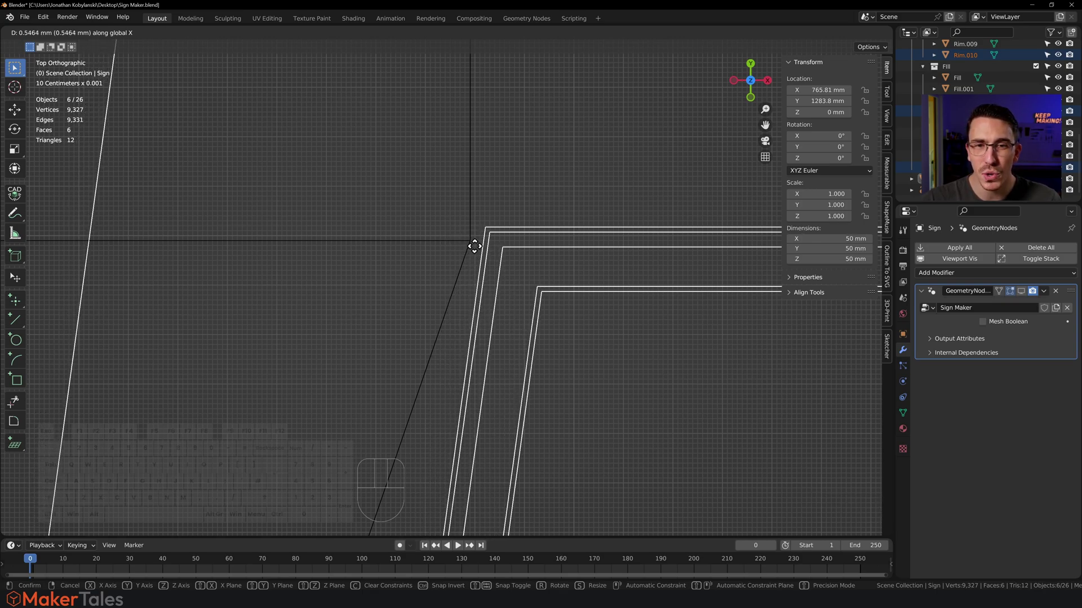
pyautogui.click(476, 246)
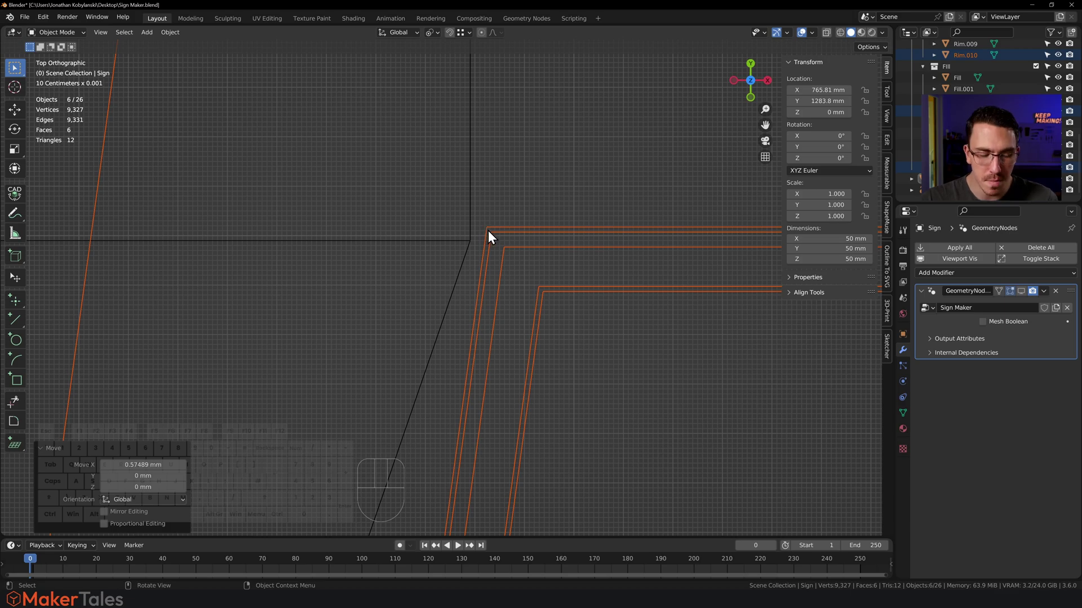
# Shift the selected exclamation mark outlines back toward the W by about 0.23 mm along X.
pyautogui.press('g')
pyautogui.press('x')
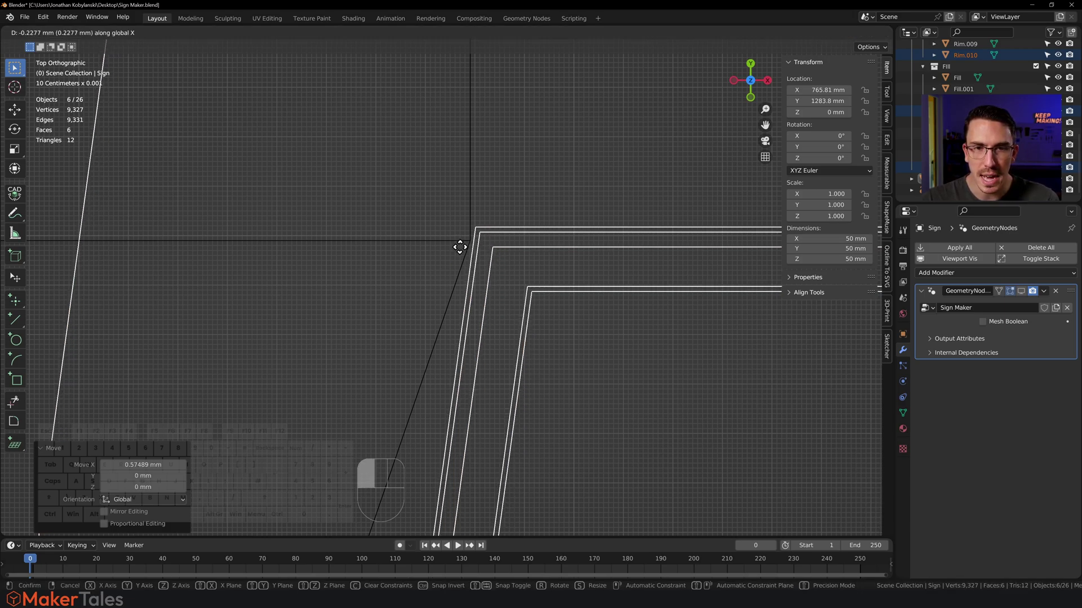
pyautogui.click(459, 246)
pyautogui.scroll(-3, 522, 242)
pyautogui.scroll(-3, 516, 247)
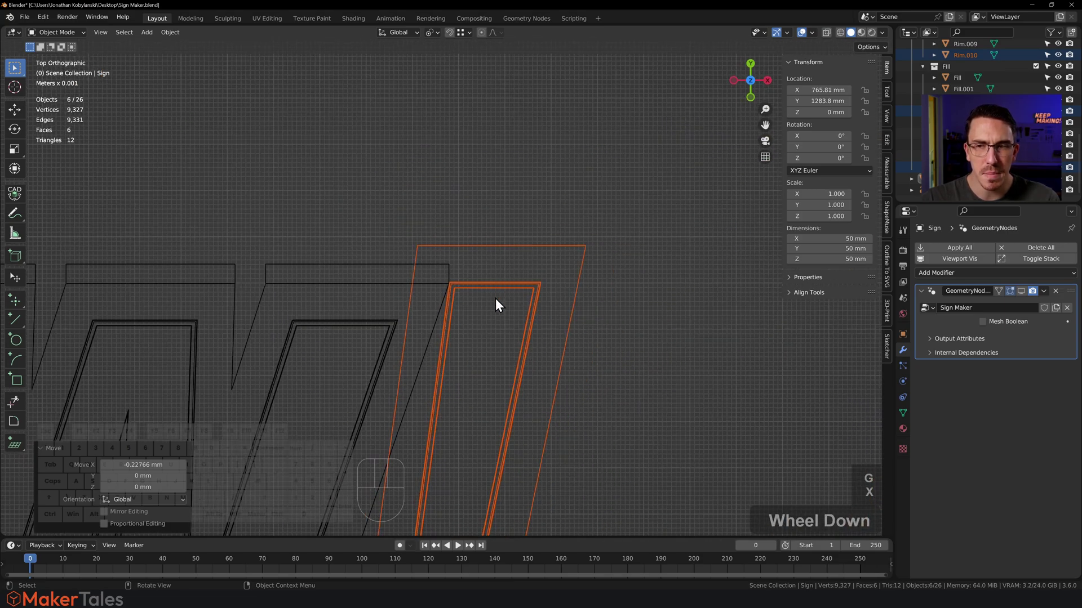
# Turn the GeometryNodes modifier's viewport display back on and check the rebuilt sign from the top and in perspective.
pyautogui.click(1022, 291)
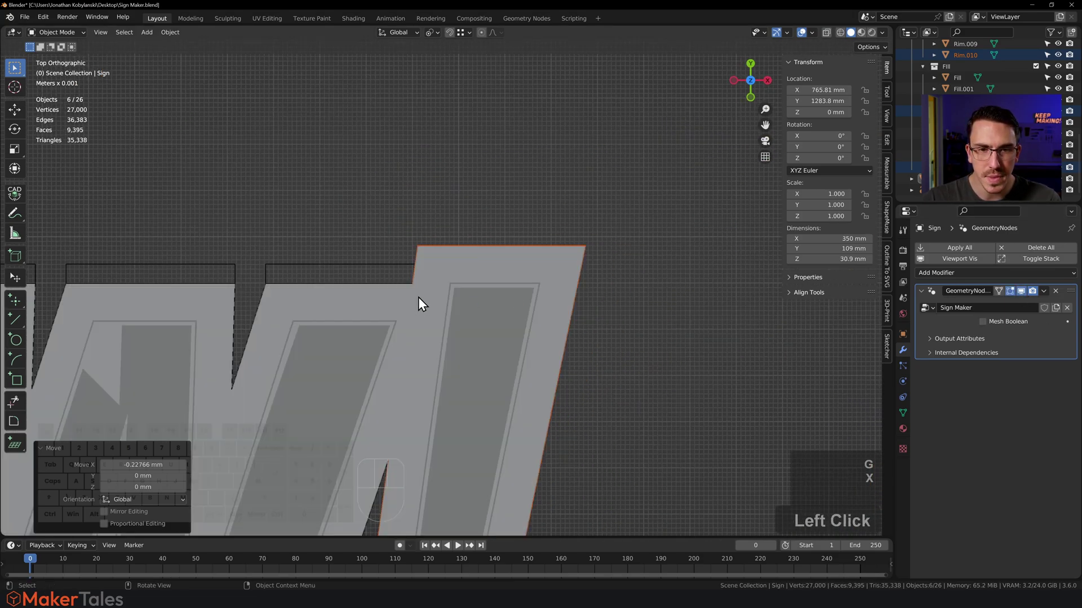
pyautogui.scroll(3, 445, 288)
pyautogui.scroll(-1, 470, 279)
pyautogui.scroll(-3, 472, 277)
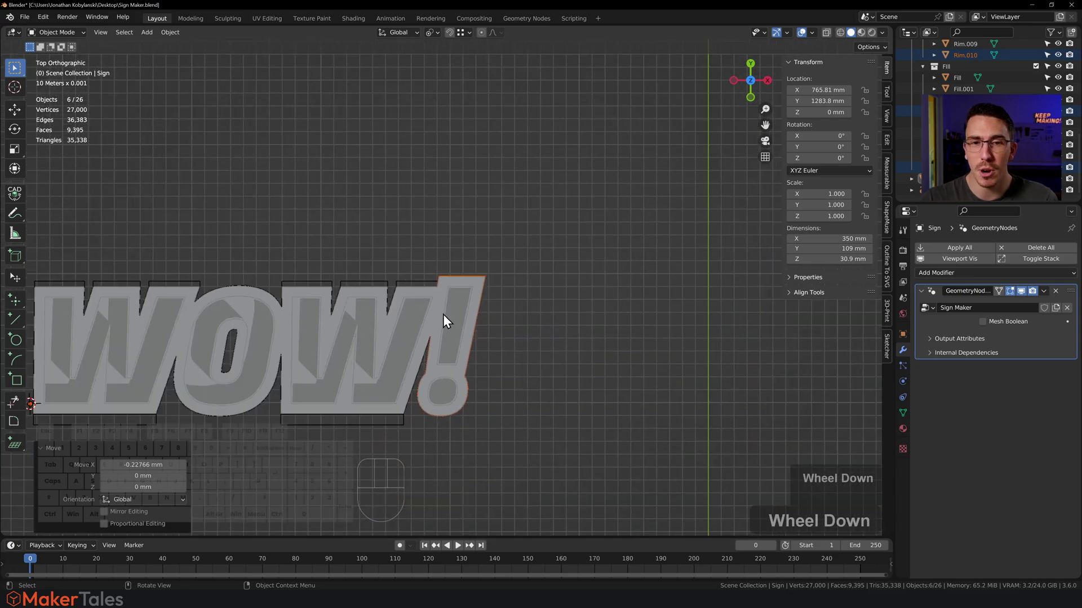
pyautogui.scroll(1, 442, 321)
pyautogui.moveTo(441, 321); pyautogui.dragTo(580, 247, button='middle')
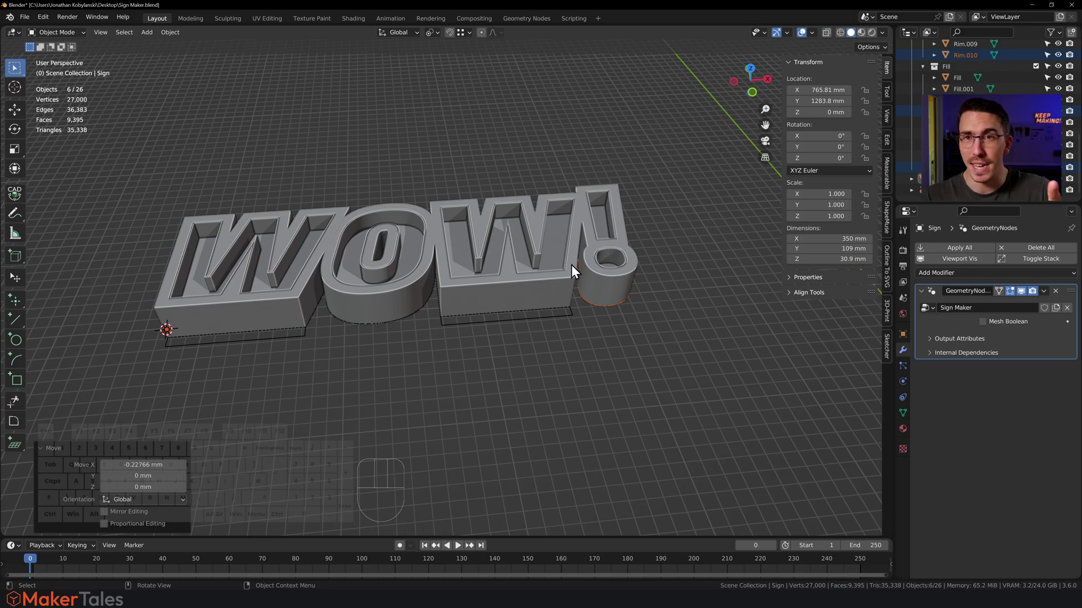
# Duplicate the WOW! sign in place and enable Mesh Boolean in the copy's Sign Maker modifier.
pyautogui.click(563, 394)
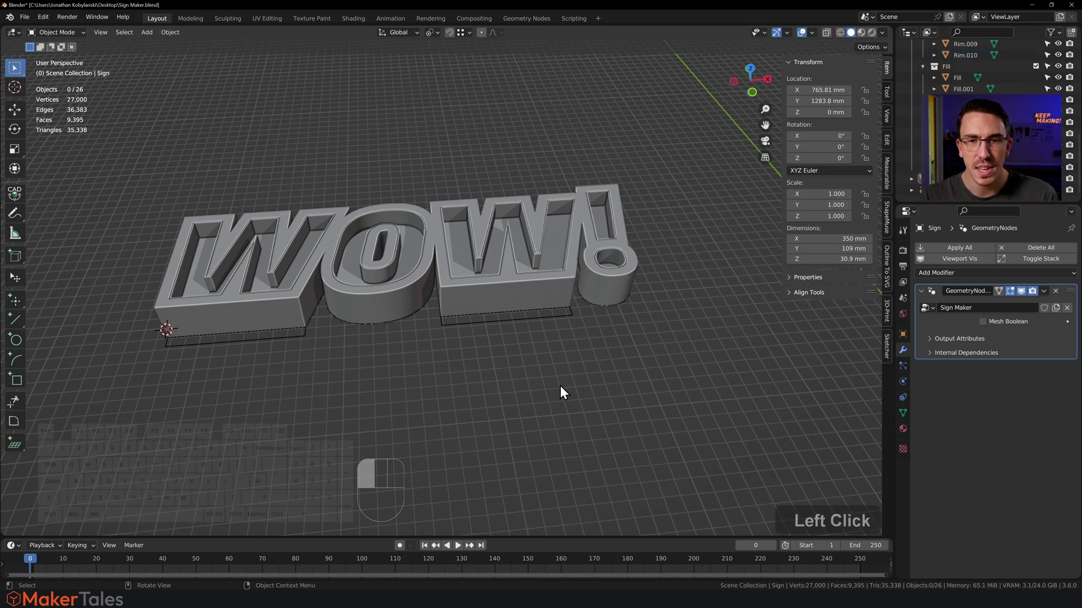
pyautogui.click(532, 289)
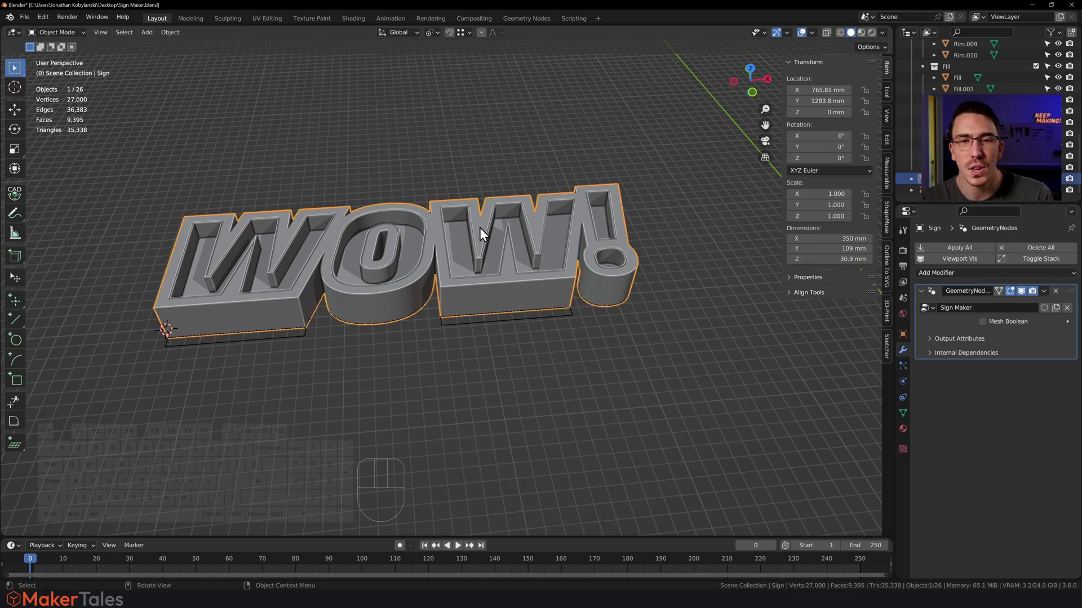
pyautogui.hotkey('shift', 'd')
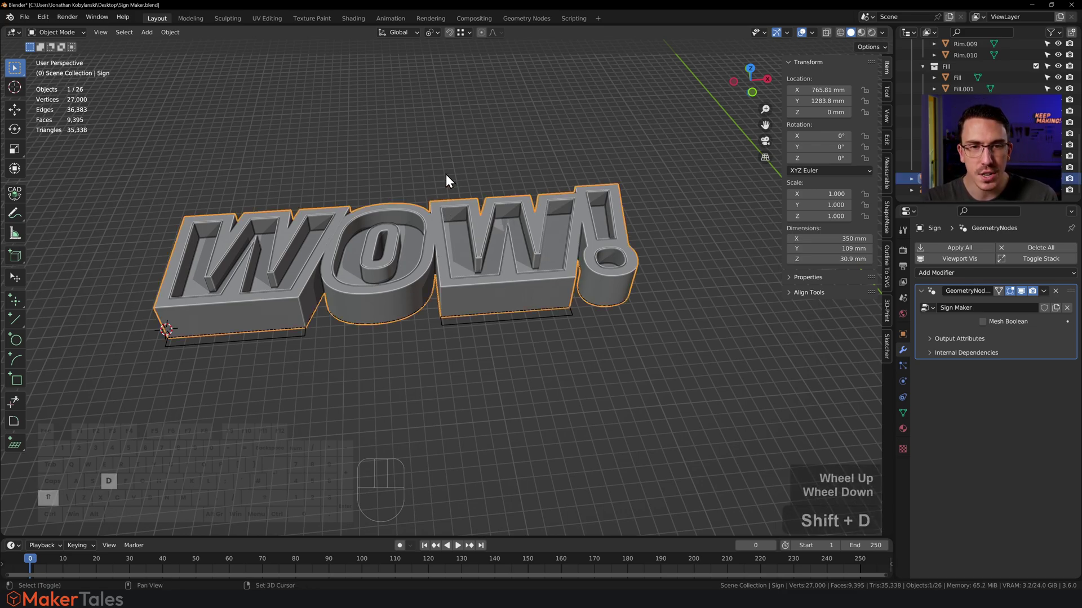
pyautogui.rightClick(475, 182)
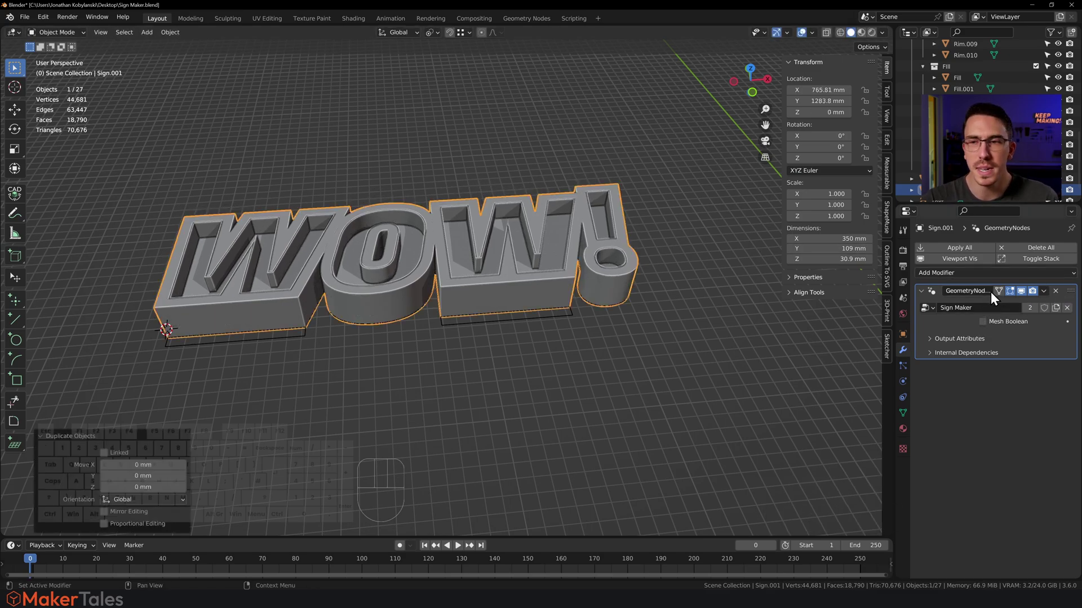
pyautogui.click(981, 322)
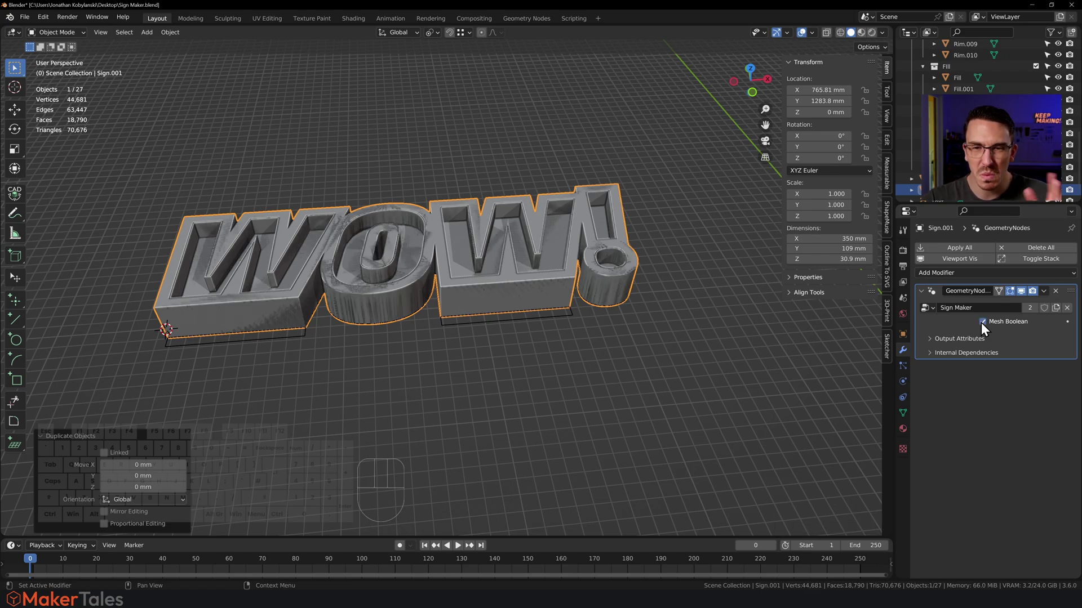
# Apply the duplicate sign's GeometryNodes modifier and move the duplicate about 158 mm along negative Y, away from the original.
pyautogui.click(1042, 292)
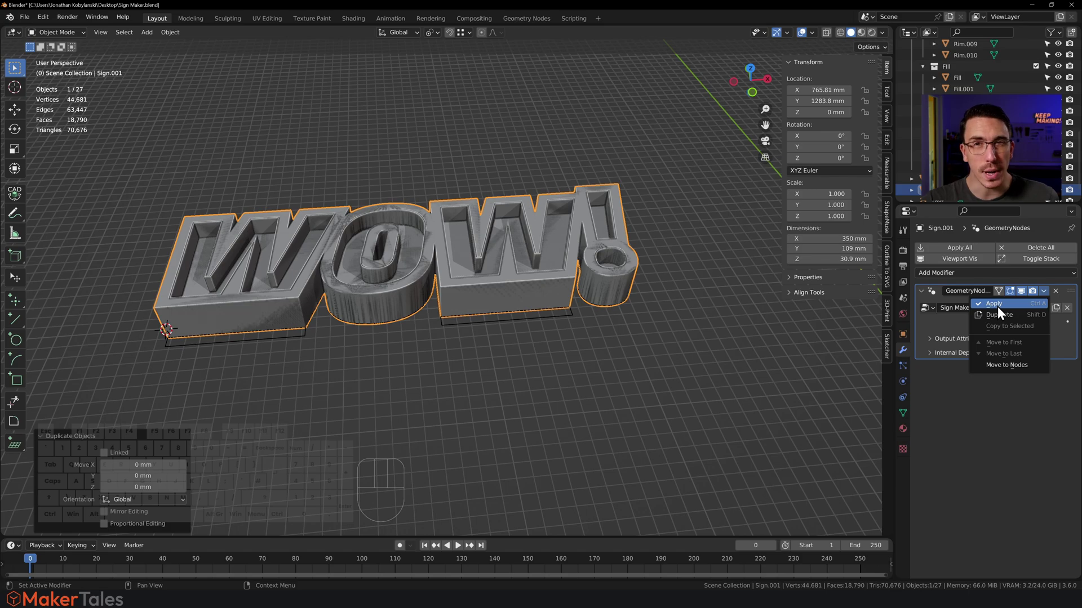
pyautogui.click(997, 306)
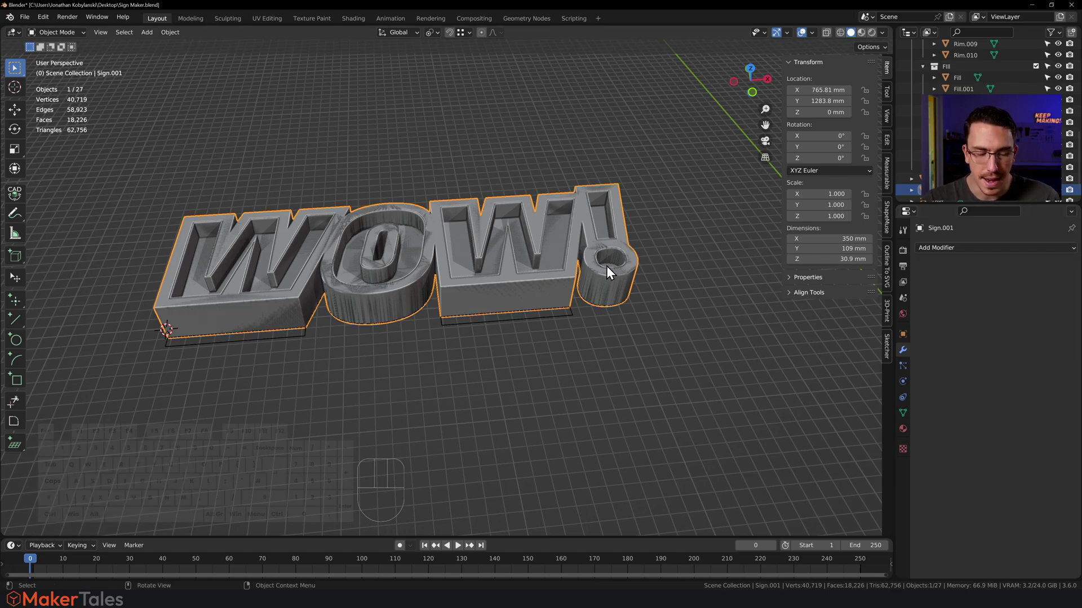
pyautogui.press('g')
pyautogui.press('y')
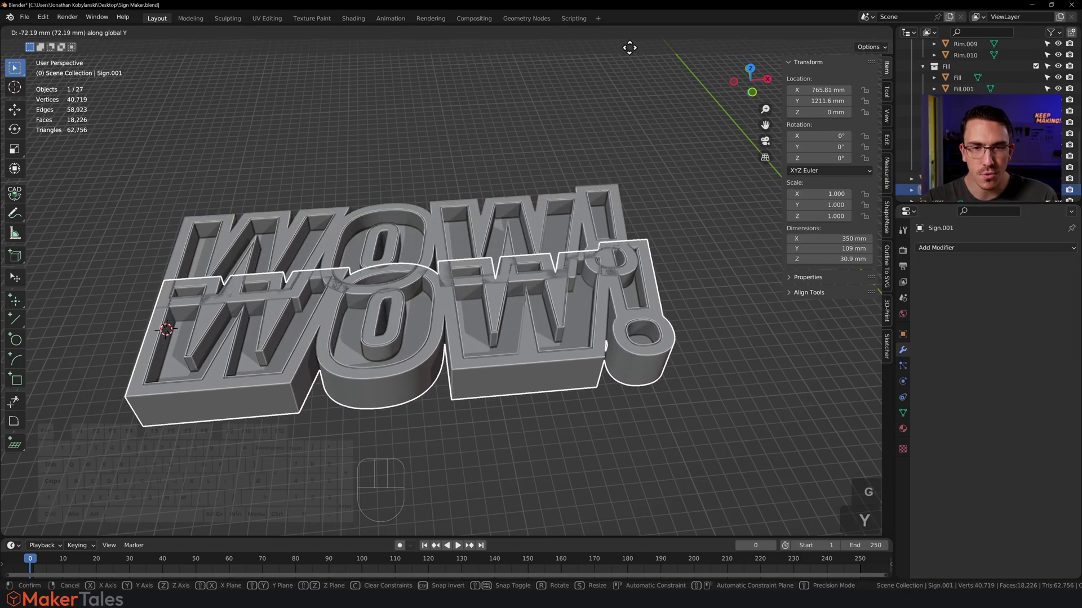
pyautogui.click(672, 397)
pyautogui.keyDown('shift'); pyautogui.moveTo(672, 396); pyautogui.dragTo(644, 294, button='middle'); pyautogui.keyUp('shift')
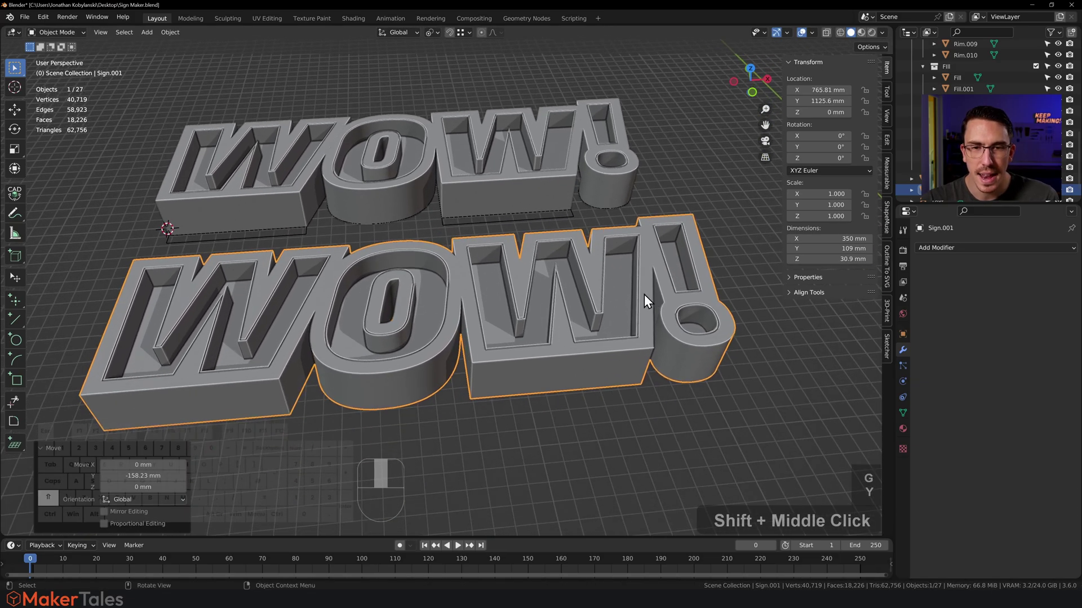
# Separate the applied sign mesh into individual objects by loose parts, ending in Object Mode.
pyautogui.press('Tab')
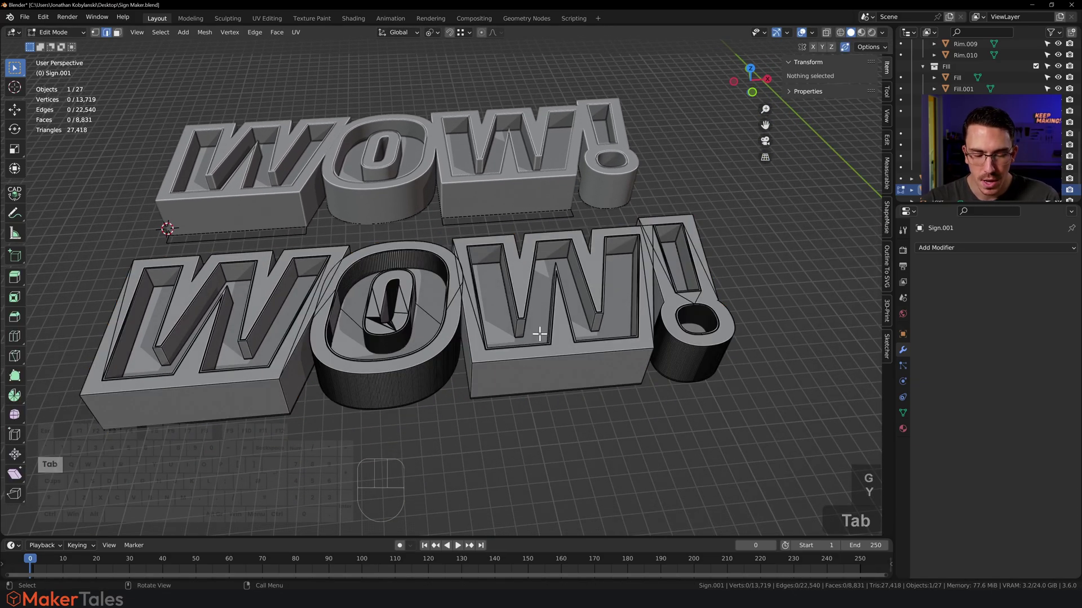
pyautogui.press('p')
pyautogui.click(540, 335)
pyautogui.press('Tab')
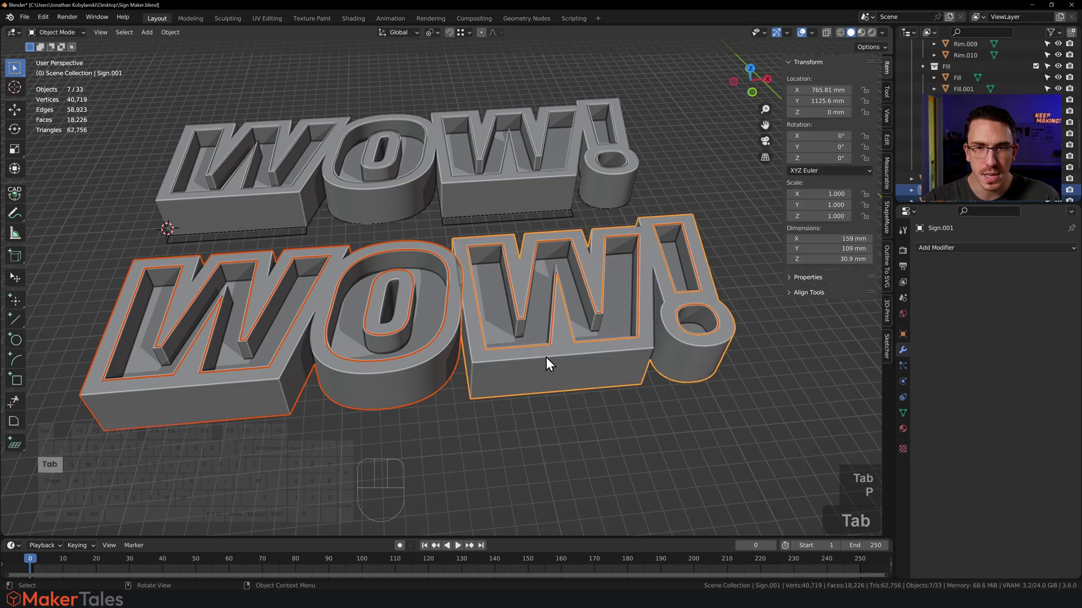
# Select the five inner fill pieces of the separated WOW! sign and raise them about 37 mm along Z.
pyautogui.click(585, 471)
pyautogui.keyDown('shift'); pyautogui.click(544, 313); pyautogui.keyUp('shift')
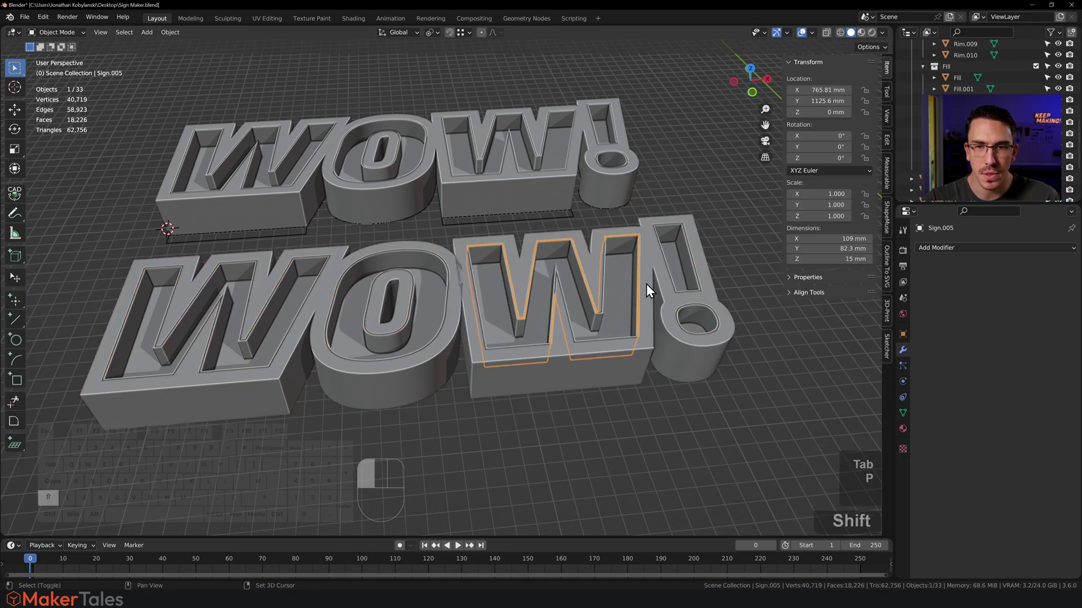
pyautogui.keyDown('shift'); pyautogui.click(680, 264); pyautogui.keyUp('shift')
pyautogui.keyDown('shift'); pyautogui.click(699, 323); pyautogui.keyUp('shift')
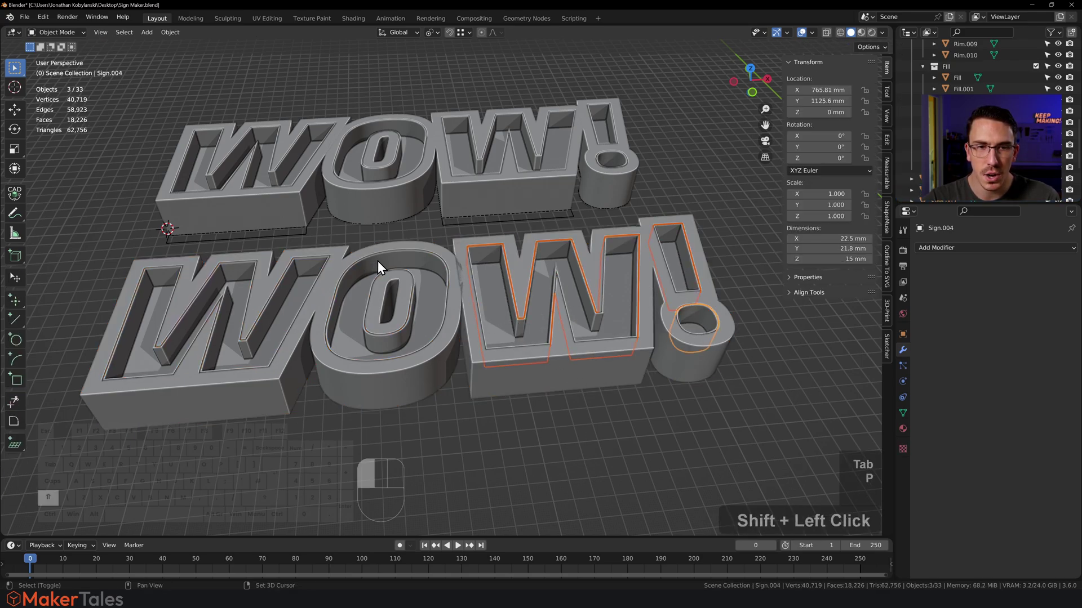
pyautogui.keyDown('shift'); pyautogui.click(378, 261); pyautogui.keyUp('shift')
pyautogui.keyDown('shift'); pyautogui.click(290, 270); pyautogui.keyUp('shift')
pyautogui.press('g')
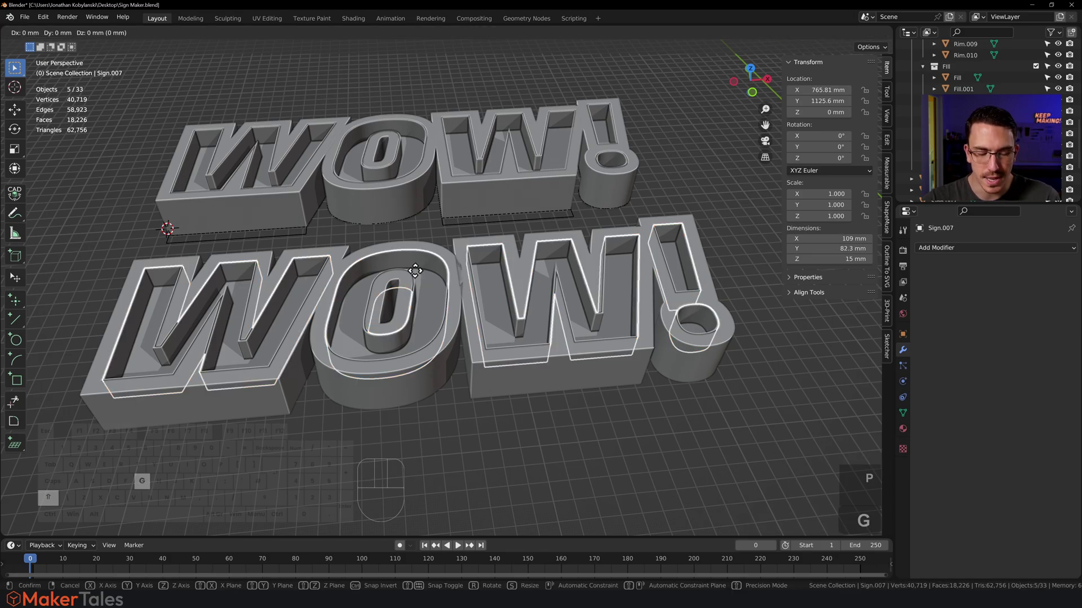
pyautogui.press('Tab')
pyautogui.press('z')
pyautogui.click(417, 512)
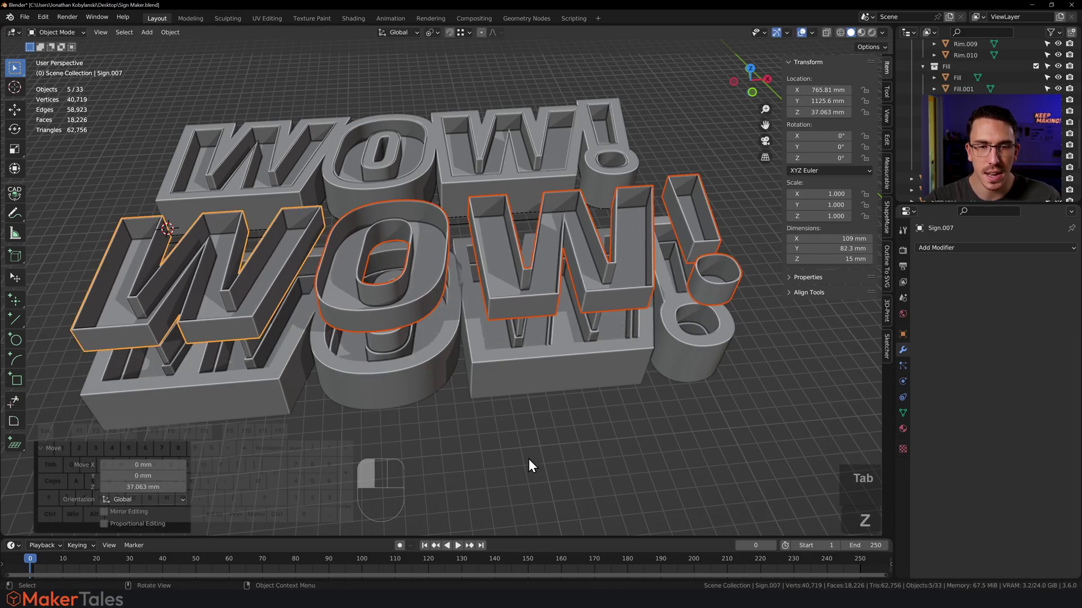
# Move the outer base of the second W and exclamation mark freely by about 17 mm in X and -4.6 mm in Y.
pyautogui.scroll(-4, 516, 458)
pyautogui.keyDown('shift'); pyautogui.moveTo(516, 457); pyautogui.dragTo(517, 373, button='middle'); pyautogui.keyUp('shift')
pyautogui.scroll(5, 511, 269)
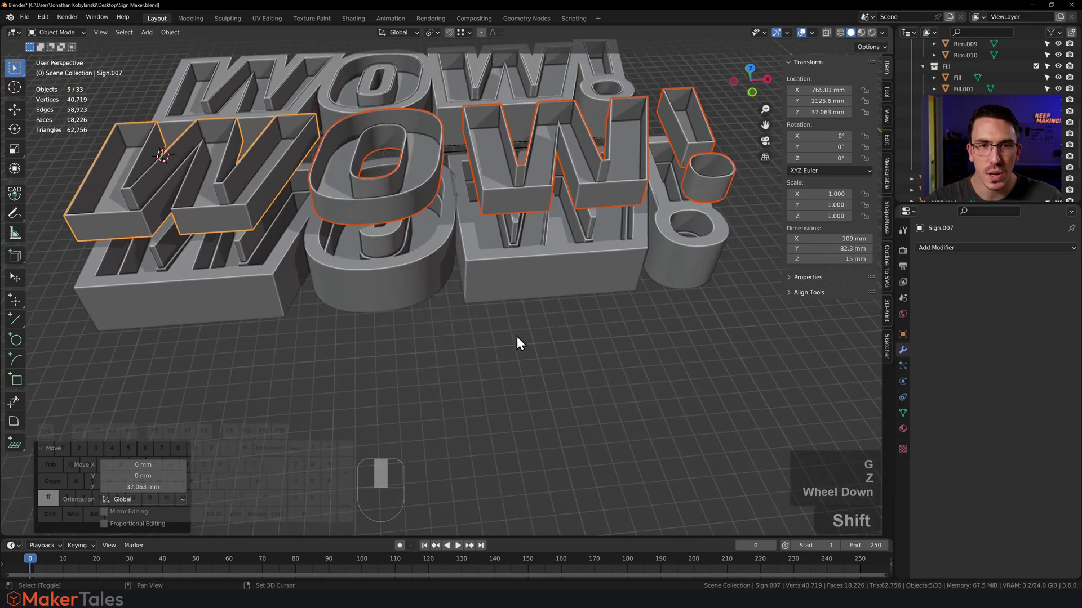
pyautogui.click(506, 244)
pyautogui.press('g')
pyautogui.click(594, 270)
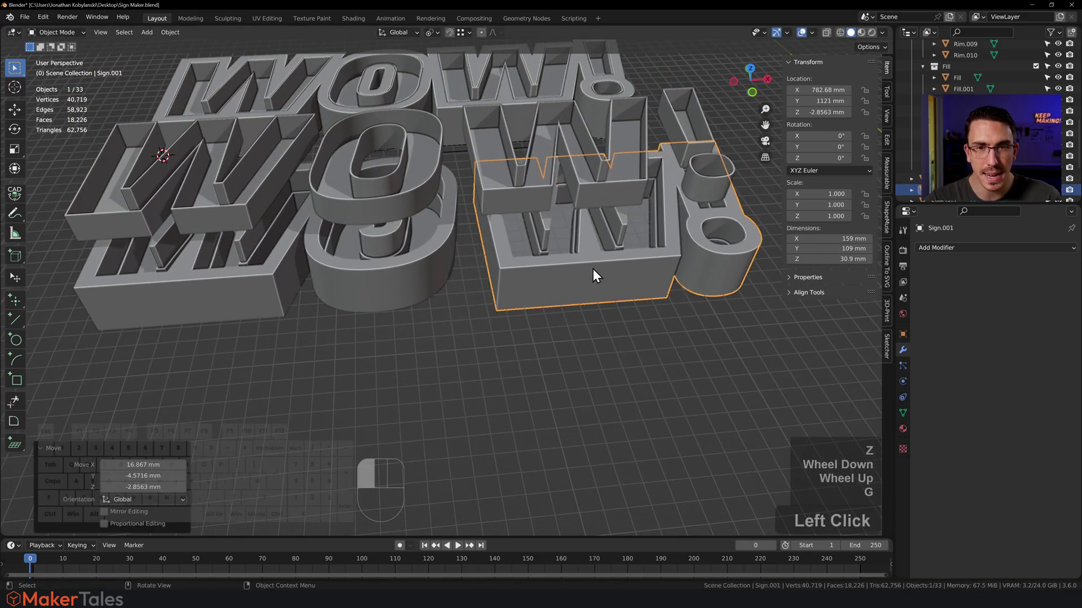
pyautogui.scroll(-3, 581, 301)
pyautogui.moveTo(577, 300); pyautogui.dragTo(573, 337, button='middle')
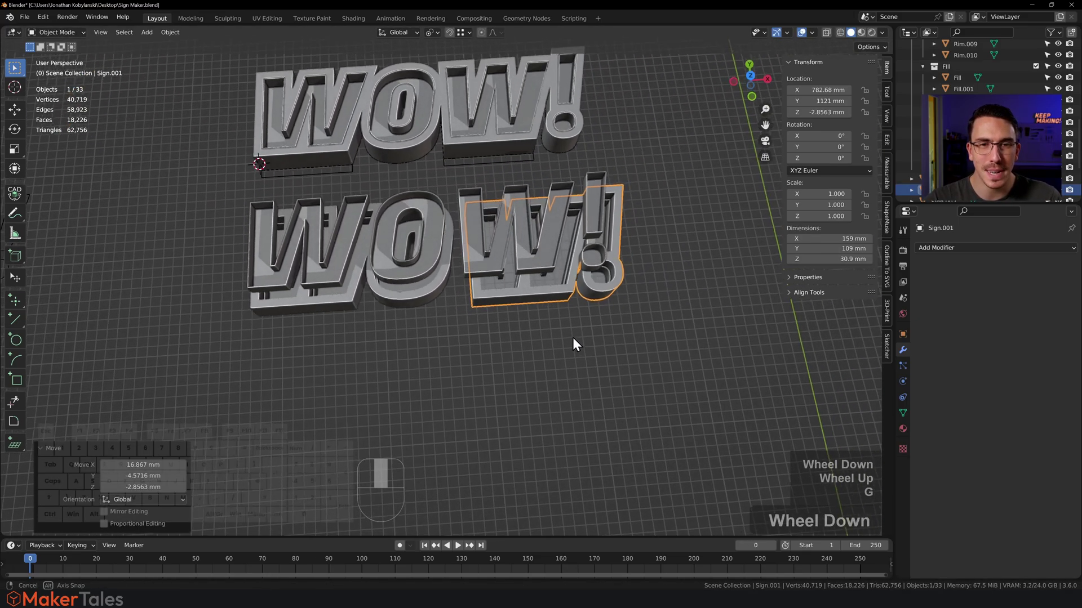
# Delete all separated pieces of the duplicate sign, including the leftover exclamation mark fills.
pyautogui.moveTo(551, 325); pyautogui.dragTo(290, 226)
pyautogui.press('Delete')
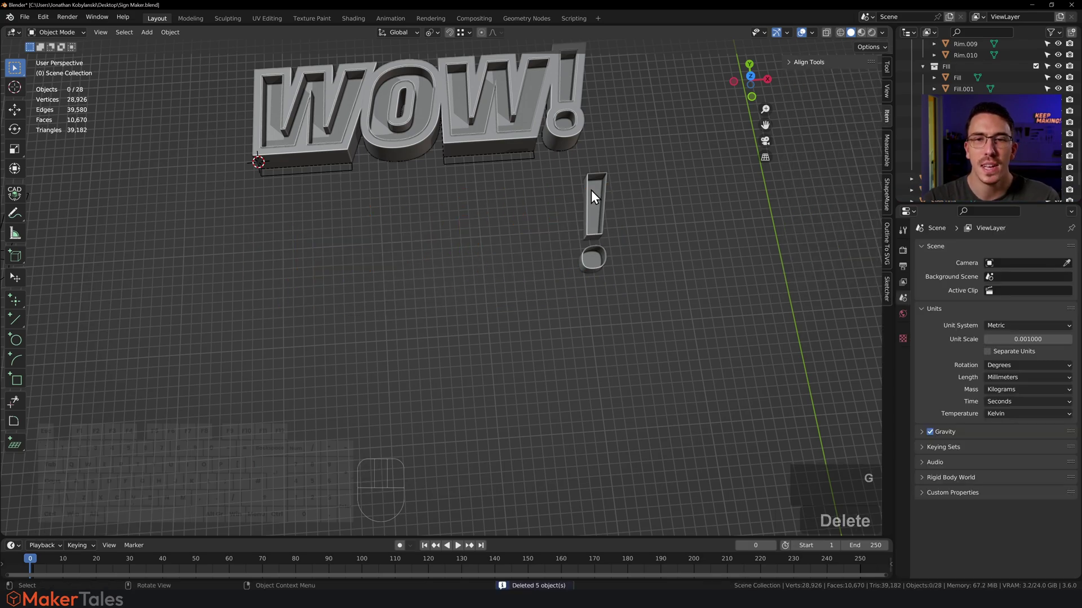
pyautogui.moveTo(590, 191); pyautogui.dragTo(610, 219)
pyautogui.press('Delete')
# Select the original WOW! sign and open its Sign Maker node tree in the Geometry Nodes workspace.
pyautogui.click(505, 146)
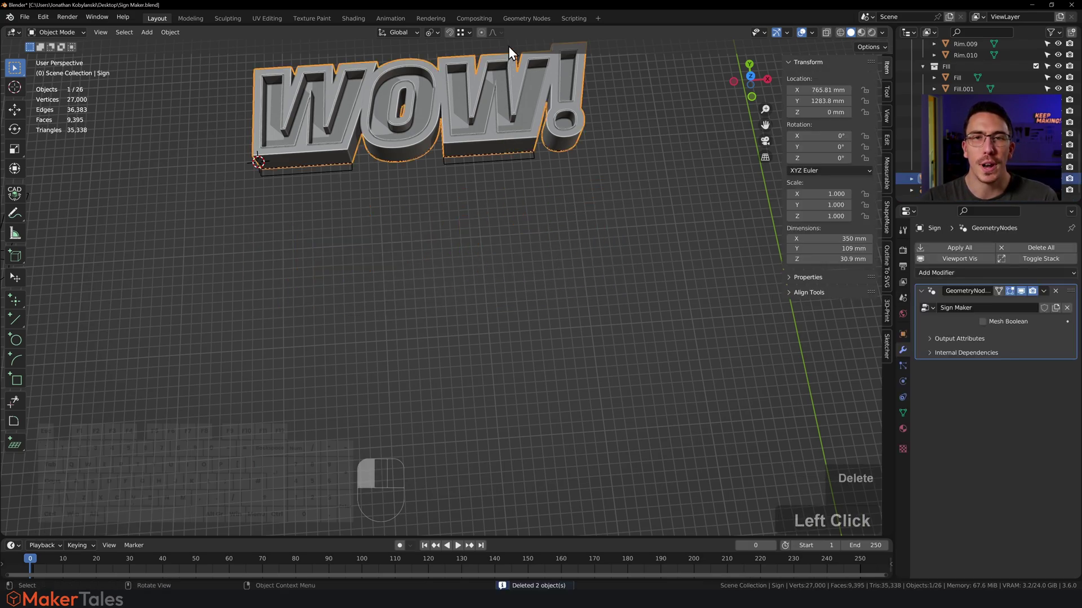
pyautogui.click(474, 18)
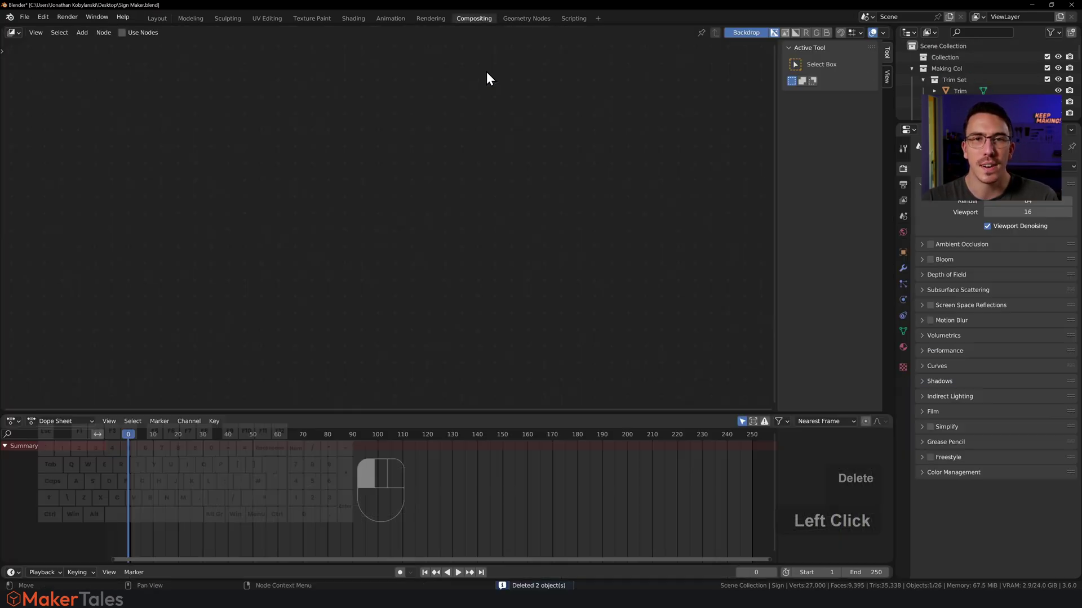
pyautogui.click(531, 18)
pyautogui.scroll(-5, 477, 343)
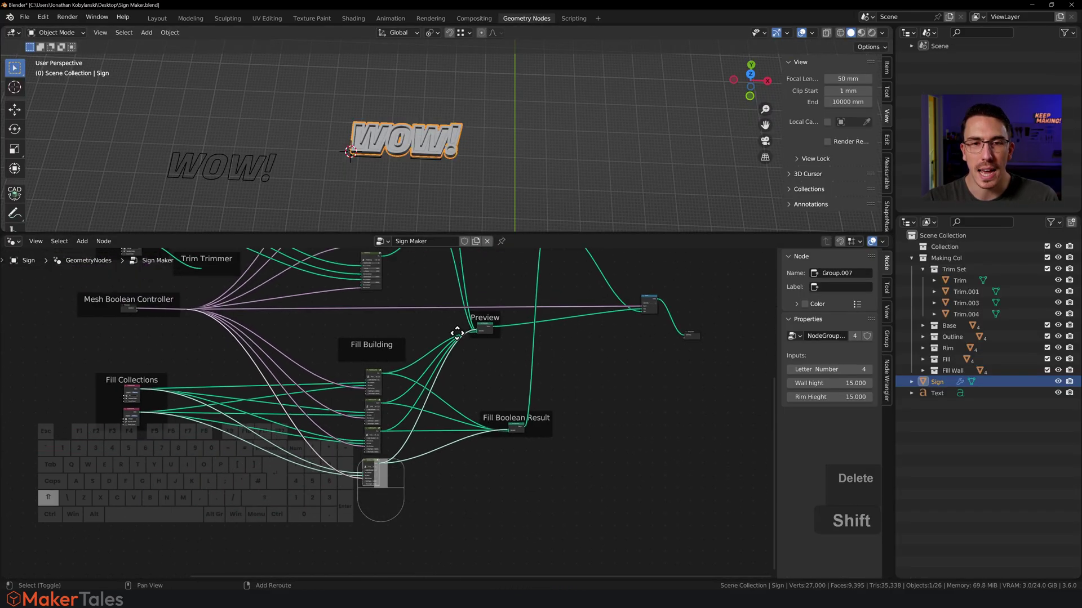
# Cut the third and fourth Word Building groups' links to the lower Splitting join node and connect both groups to the upper join node.
pyautogui.keyDown('shift'); pyautogui.moveTo(457, 333); pyautogui.dragTo(452, 367, button='middle'); pyautogui.keyUp('shift')
pyautogui.scroll(2, 444, 319)
pyautogui.scroll(-1, 444, 319)
pyautogui.keyDown('shift'); pyautogui.moveTo(444, 319); pyautogui.dragTo(437, 437, button='middle'); pyautogui.keyUp('shift')
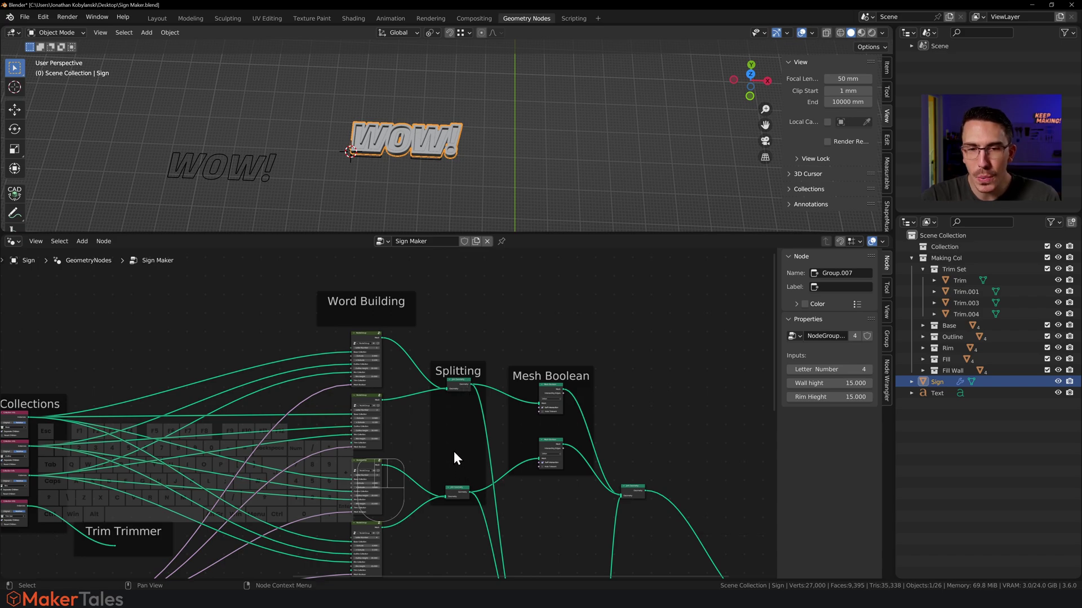
pyautogui.scroll(1, 467, 403)
pyautogui.keyDown('shift'); pyautogui.moveTo(465, 407); pyautogui.dragTo(470, 337, button='middle'); pyautogui.keyUp('shift')
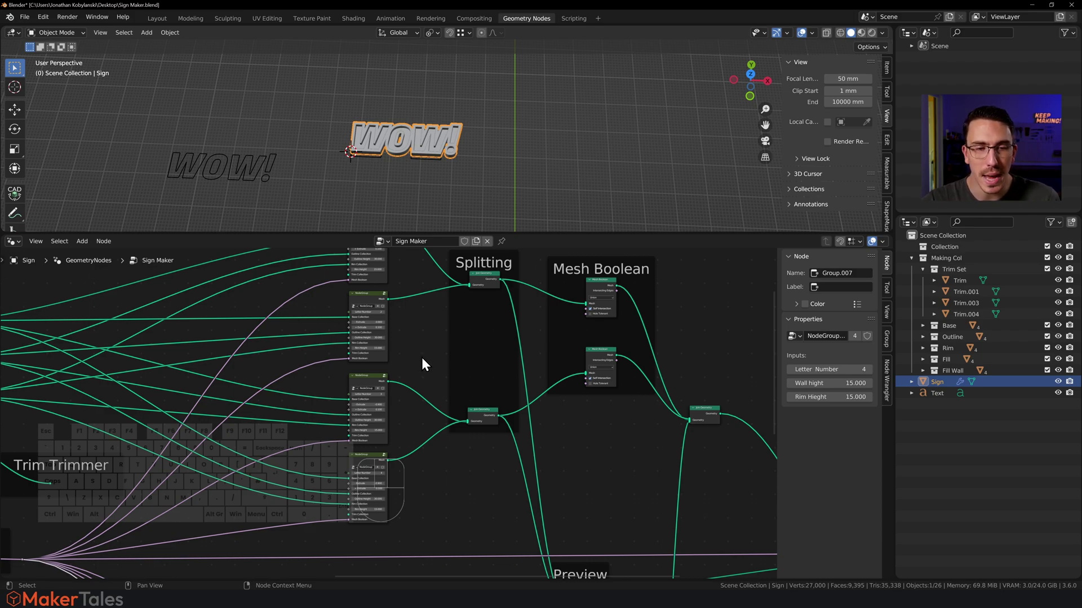
pyautogui.keyDown('ctrl'); pyautogui.moveTo(419, 354); pyautogui.dragTo(423, 410, button='right'); pyautogui.keyUp('ctrl')
pyautogui.keyDown('ctrl'); pyautogui.moveTo(424, 454); pyautogui.dragTo(422, 456, button='right'); pyautogui.keyUp('ctrl')
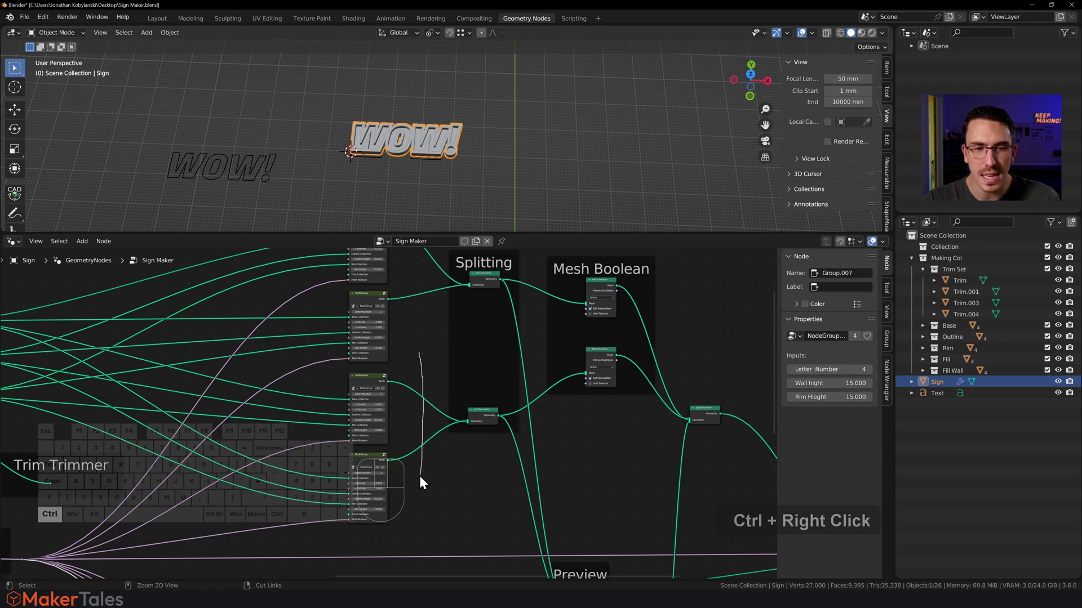
pyautogui.keyDown('alt'); pyautogui.moveTo(375, 380); pyautogui.dragTo(486, 288, button='right'); pyautogui.keyUp('alt')
pyautogui.keyDown('alt'); pyautogui.moveTo(381, 450); pyautogui.dragTo(485, 278, button='right'); pyautogui.keyUp('alt')
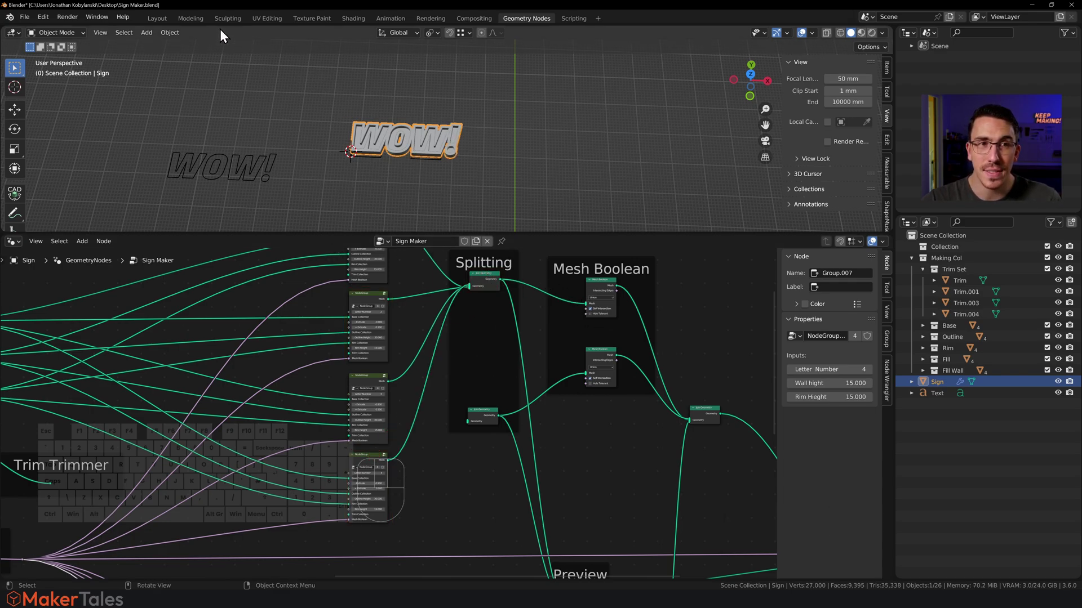
# Return to the Layout workspace, duplicate the WOW! sign in place and enable Mesh Boolean on the copy.
pyautogui.click(157, 18)
pyautogui.keyDown('shift'); pyautogui.moveTo(576, 187); pyautogui.dragTo(527, 293, button='middle'); pyautogui.keyUp('shift')
pyautogui.hotkey('shift', 'd')
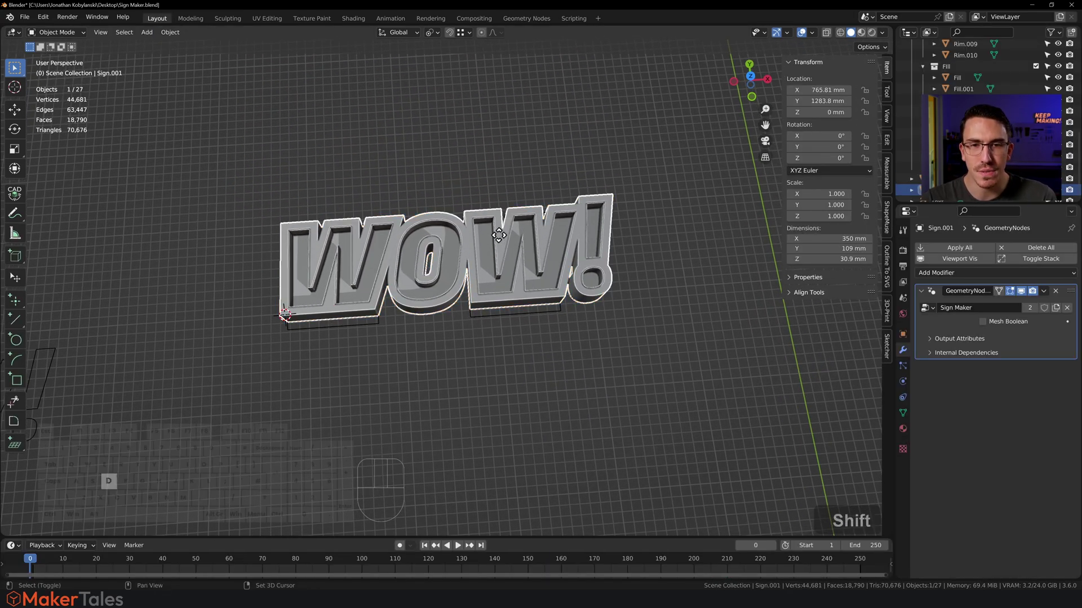
pyautogui.rightClick(499, 225)
pyautogui.moveTo(512, 311); pyautogui.dragTo(766, 295, button='middle')
pyautogui.click(981, 321)
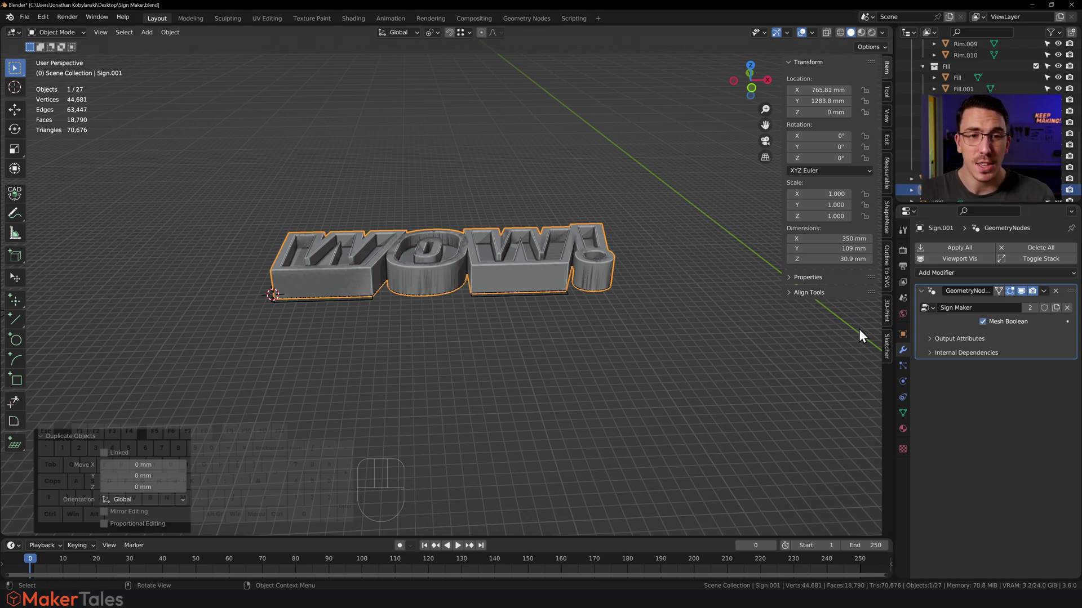
# Apply the new copy's GeometryNodes modifier and move the copy about 200 mm along negative Y from the original sign.
pyautogui.click(1044, 292)
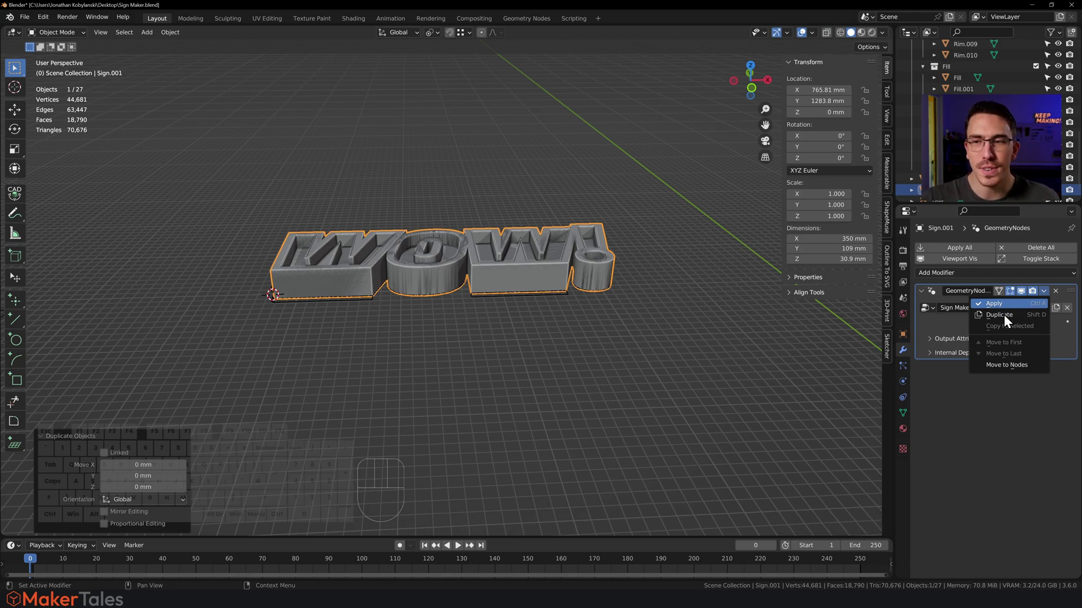
pyautogui.hotkey('ctrl', 'a')
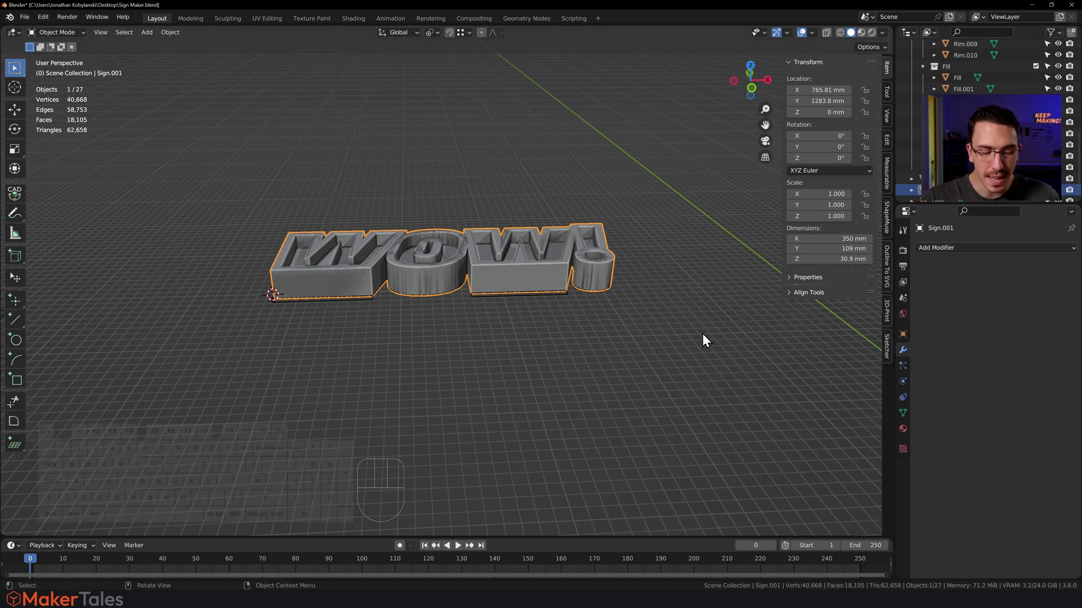
pyautogui.hotkey('shift', 'd')
pyautogui.press('y')
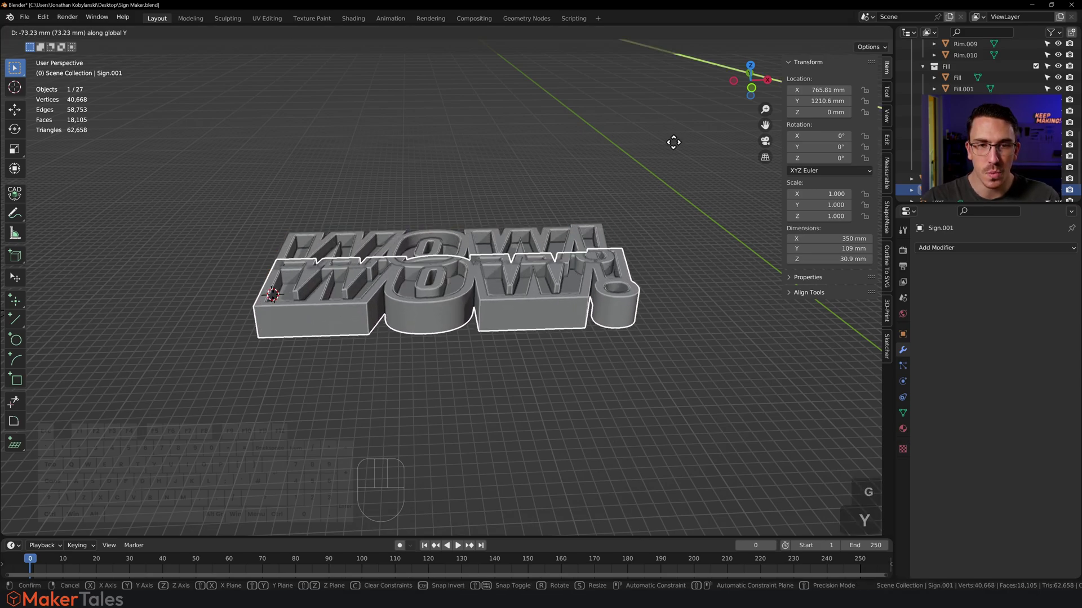
pyautogui.click(708, 319)
pyautogui.moveTo(708, 319); pyautogui.dragTo(661, 331, button='middle')
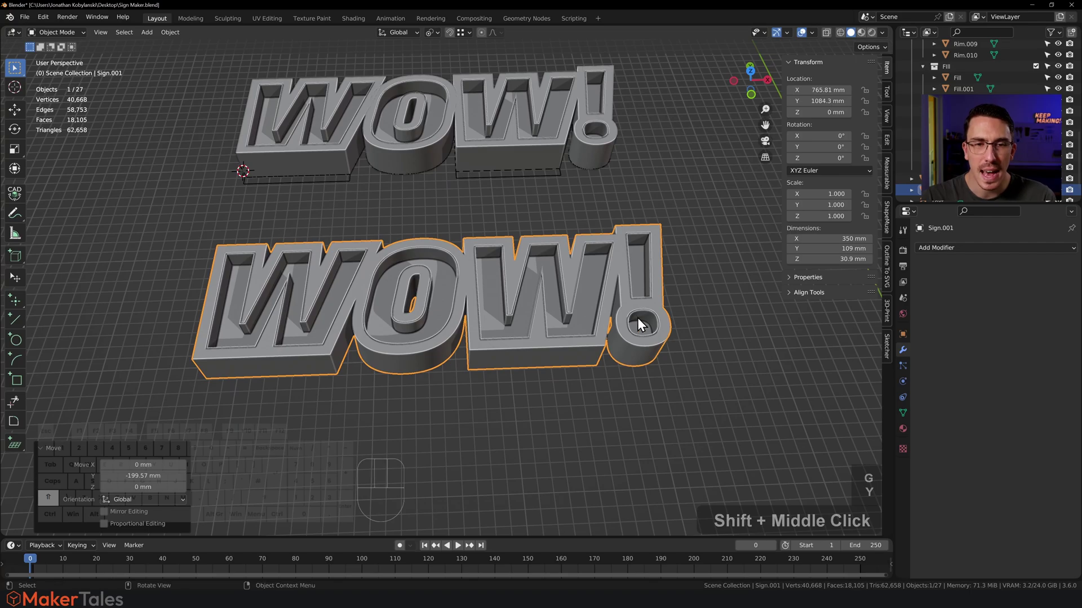
# Separate the new boolean sign mesh by loose parts, return to Object Mode and clear the selection.
pyautogui.press('Tab')
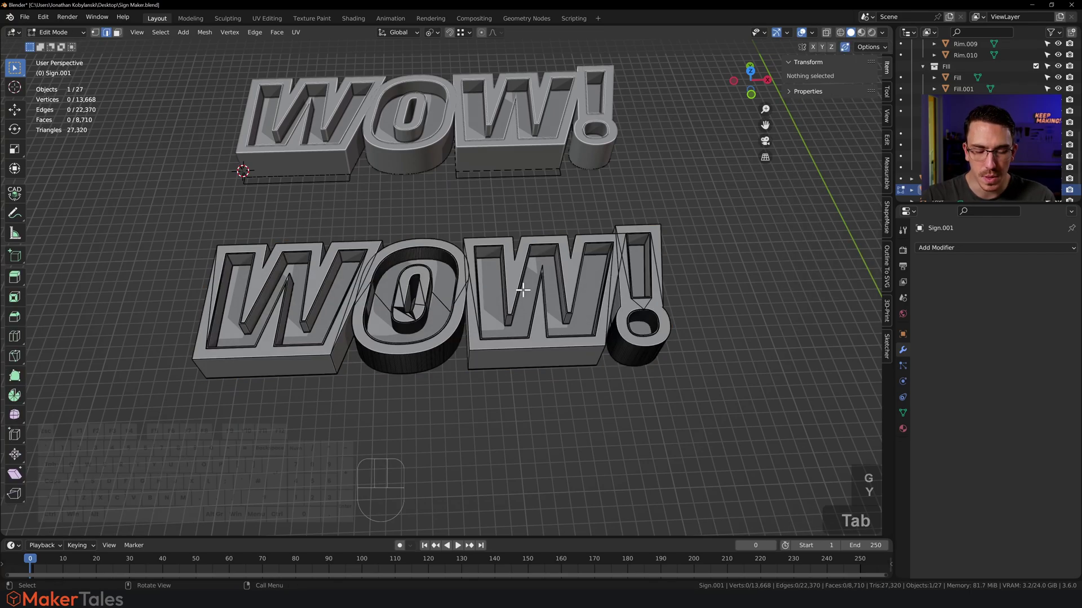
pyautogui.press('p')
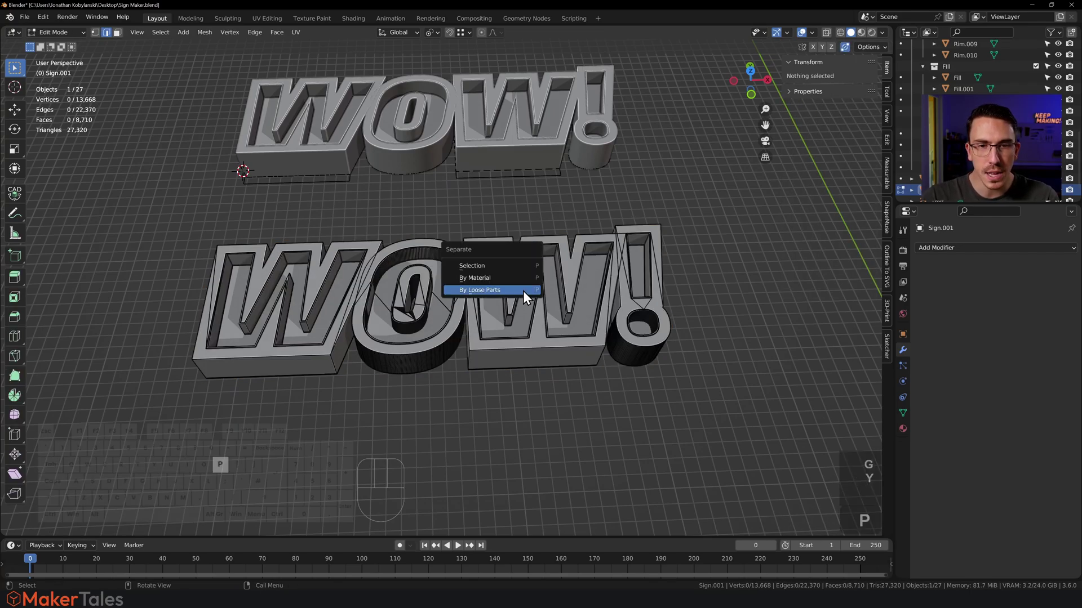
pyautogui.click(523, 291)
pyautogui.press('Tab')
pyautogui.click(527, 374)
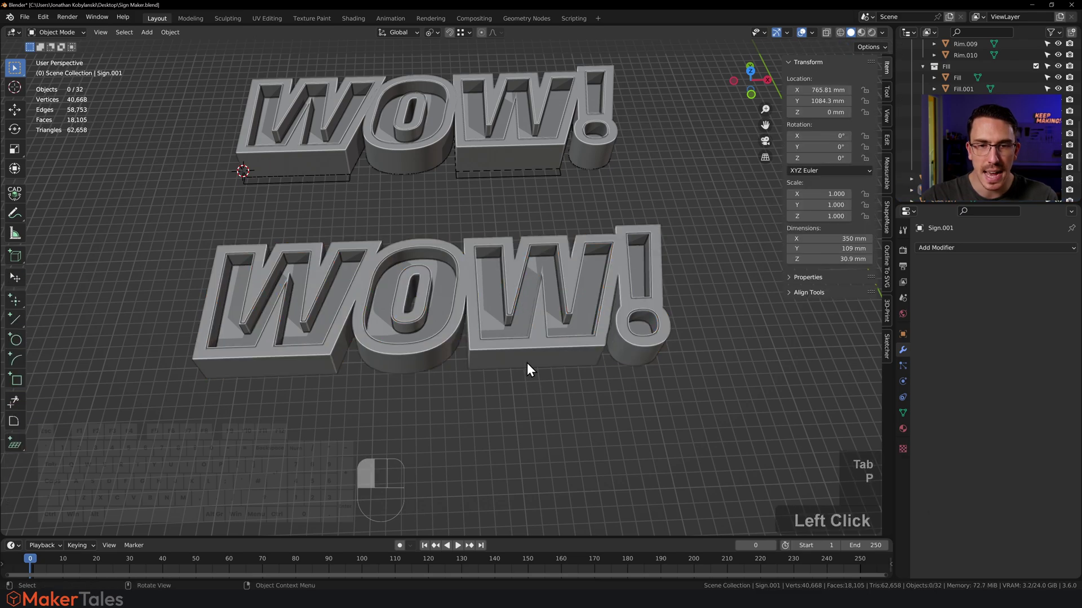
# Move the joined outer base of the WOW! sign about 136 mm along negative Y, away from its letter fills.
pyautogui.click(527, 364)
pyautogui.press('g')
pyautogui.press('y')
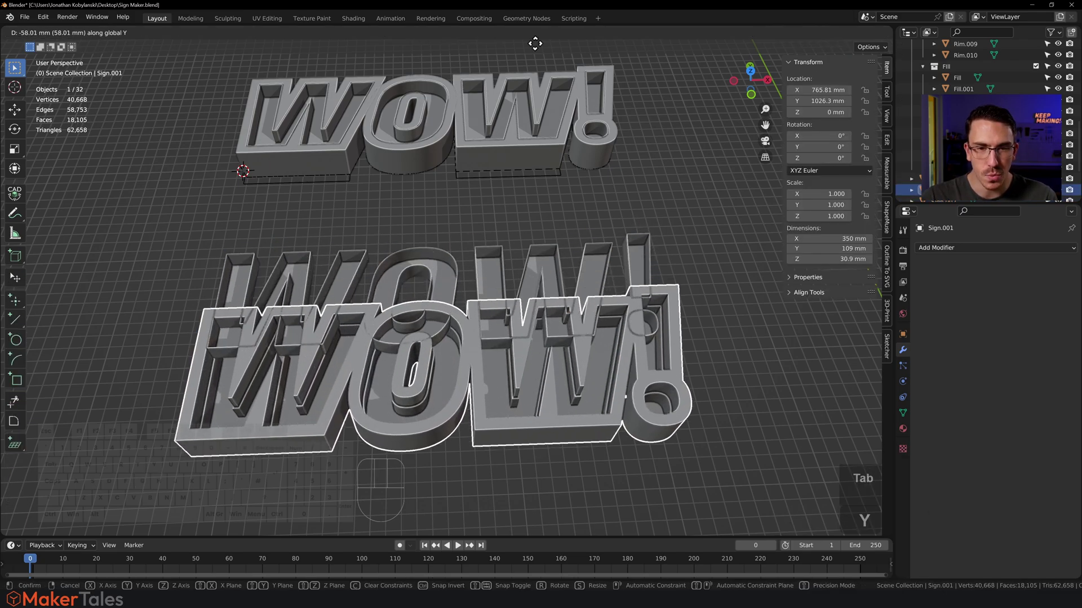
pyautogui.click(485, 311)
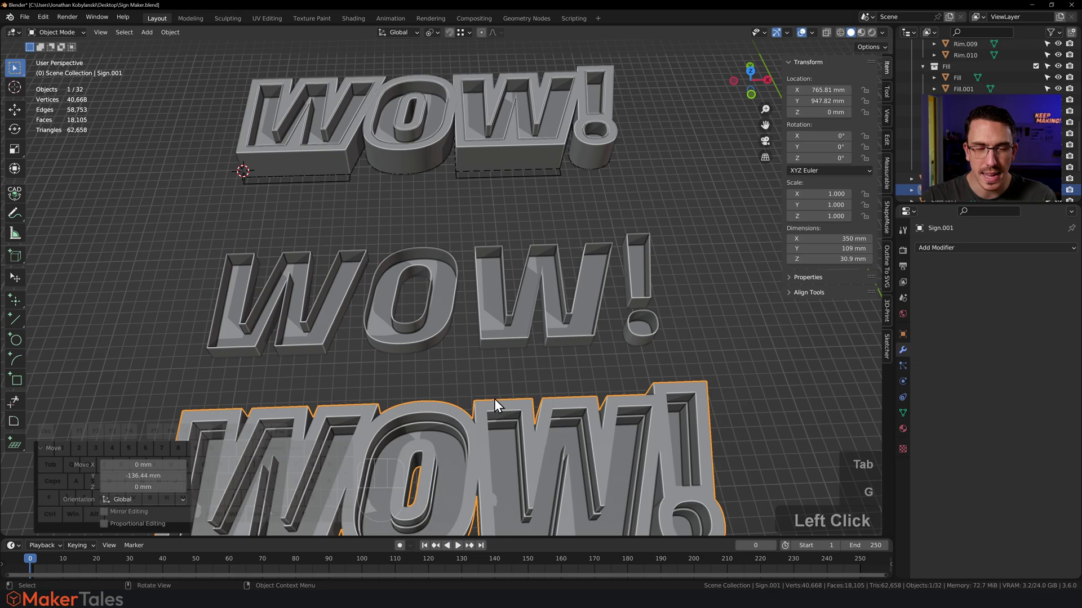
pyautogui.scroll(-3, 496, 356)
pyautogui.keyDown('shift'); pyautogui.moveTo(485, 393); pyautogui.dragTo(491, 343, button='middle'); pyautogui.keyUp('shift')
pyautogui.click(569, 415)
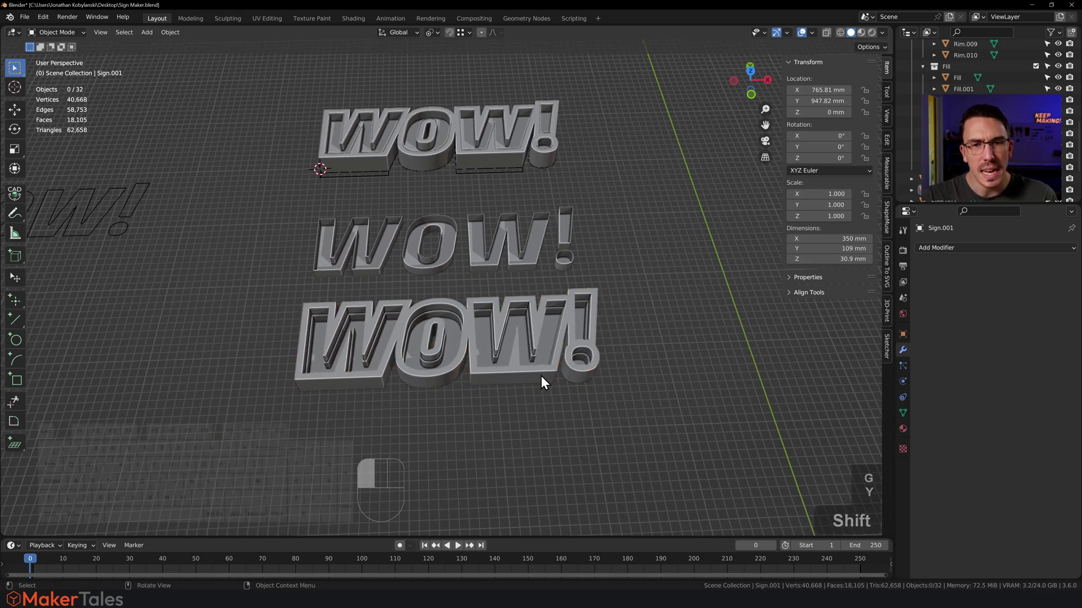
# Select the joined outer base and run all 3D-Print mesh checks on it.
pyautogui.click(541, 377)
pyautogui.click(887, 312)
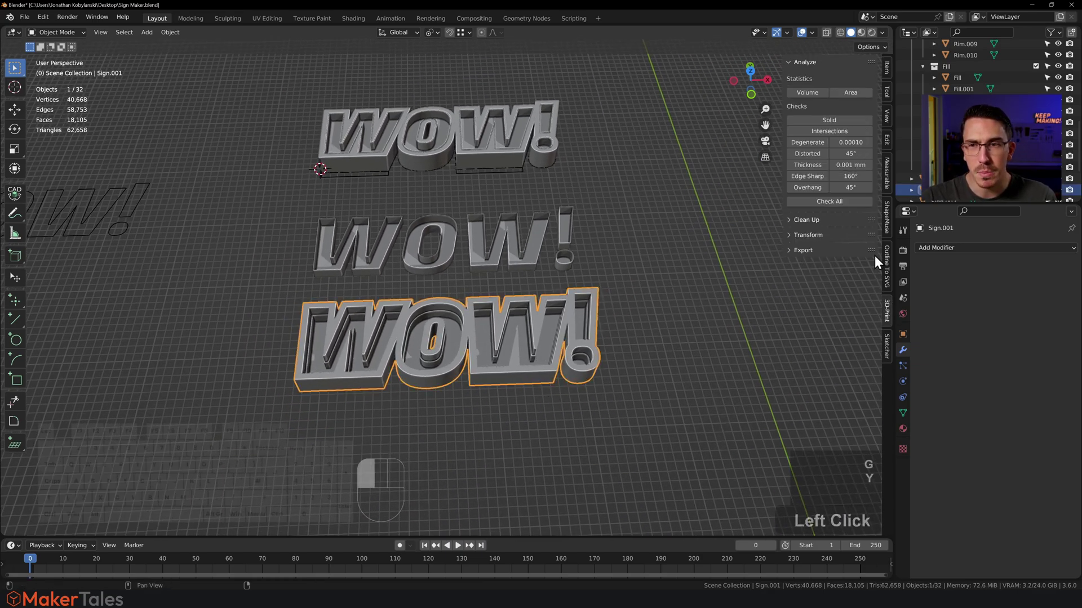
pyautogui.click(857, 201)
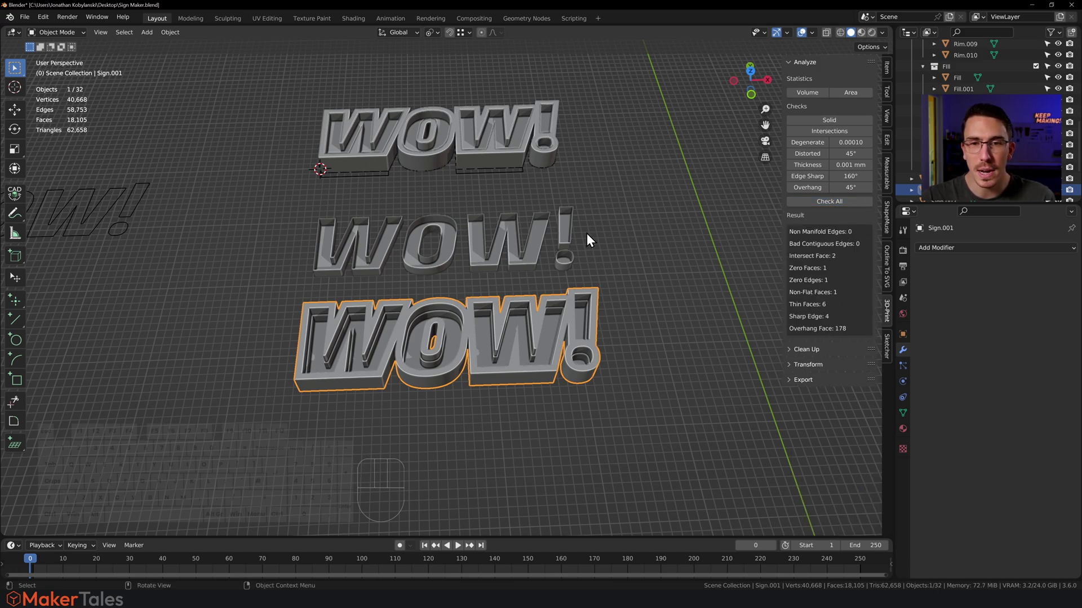
# Delete all separated pieces of the test copy, keeping the original WOW! sign.
pyautogui.click(568, 231)
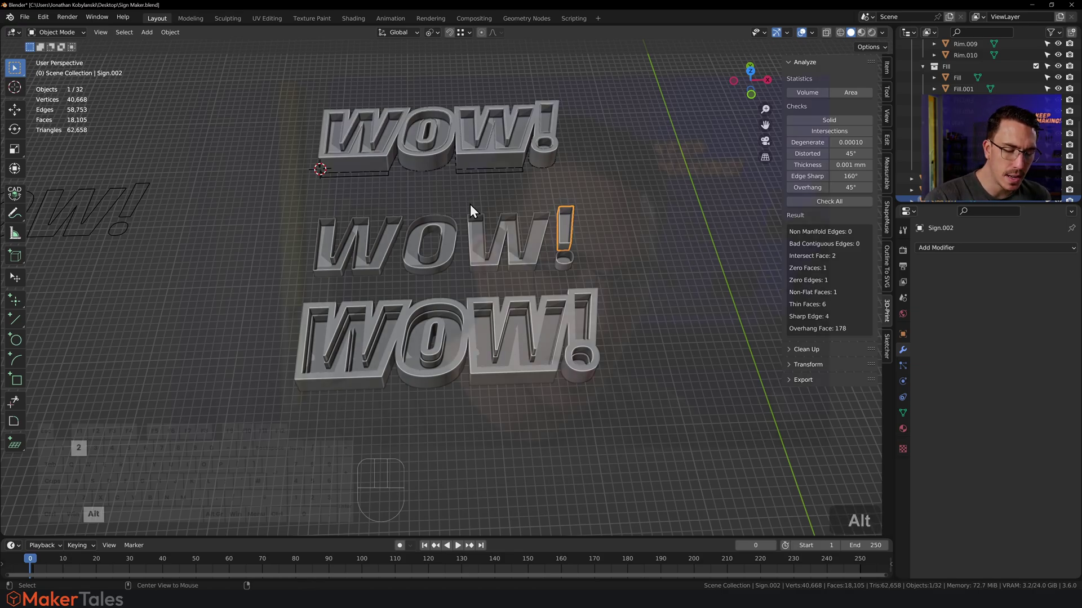
pyautogui.hotkey('alt', '2')
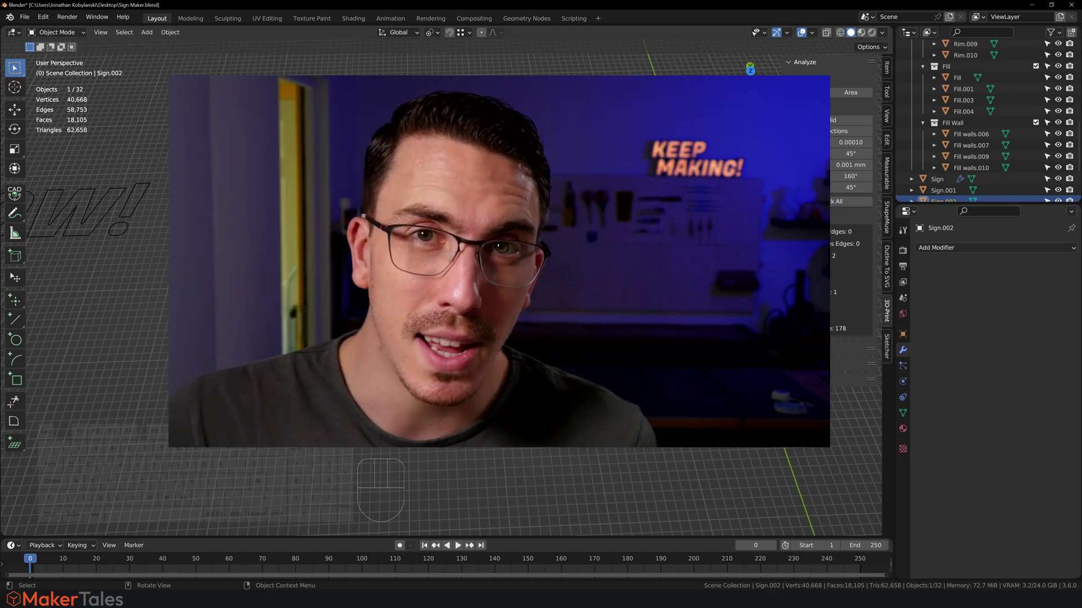
pyautogui.hotkey('alt', '1')
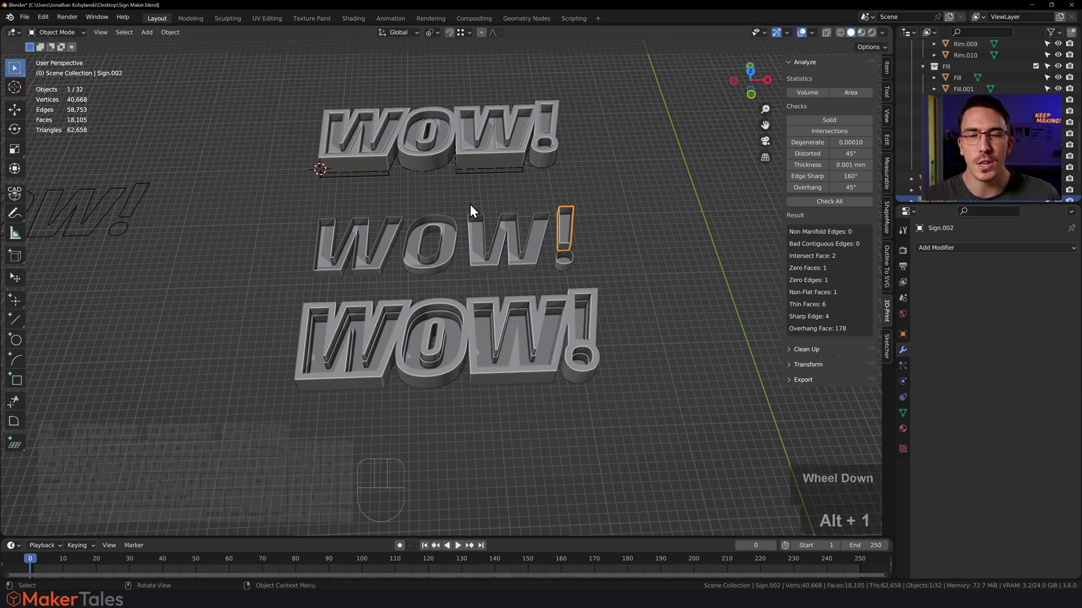
pyautogui.hotkey('alt', '2')
pyautogui.moveTo(635, 242); pyautogui.dragTo(271, 440)
pyautogui.hotkey('alt', '1')
pyautogui.press('Delete')
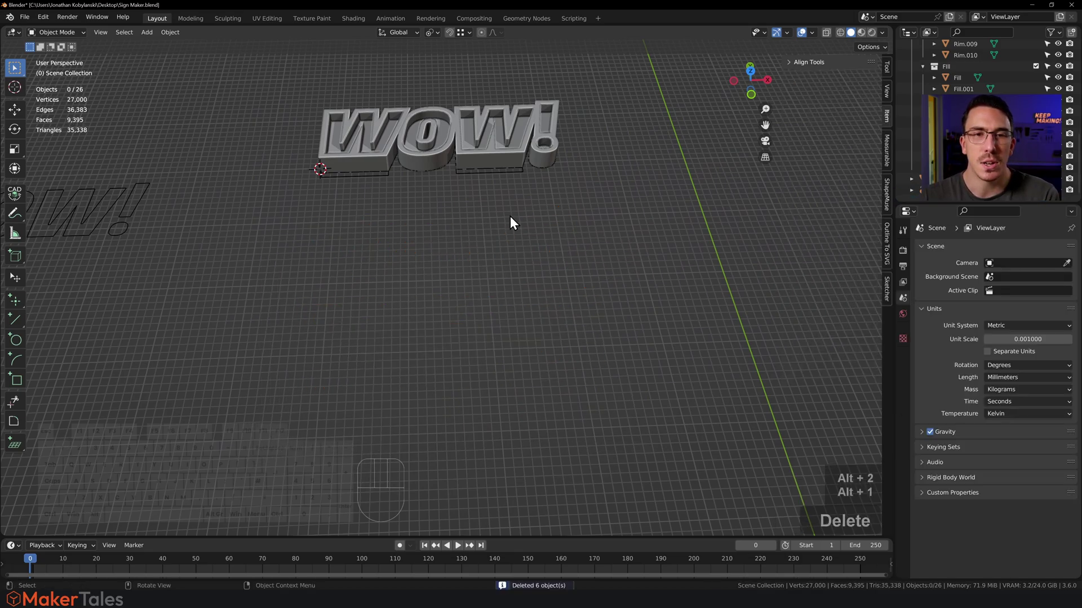
# Select the original sign and cut the third and fourth letter groups' links to the upper Splitting Join Geometry node in Sign Maker.
pyautogui.click(494, 154)
pyautogui.keyDown('shift'); pyautogui.moveTo(465, 137); pyautogui.dragTo(481, 269, button='middle'); pyautogui.keyUp('shift')
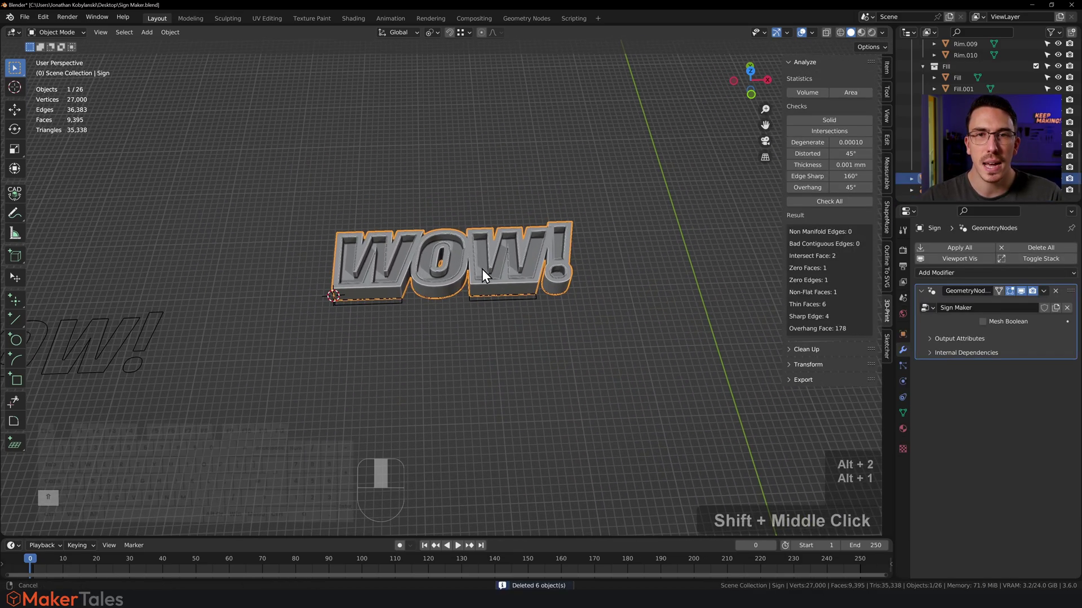
pyautogui.click(521, 18)
pyautogui.scroll(-1, 447, 332)
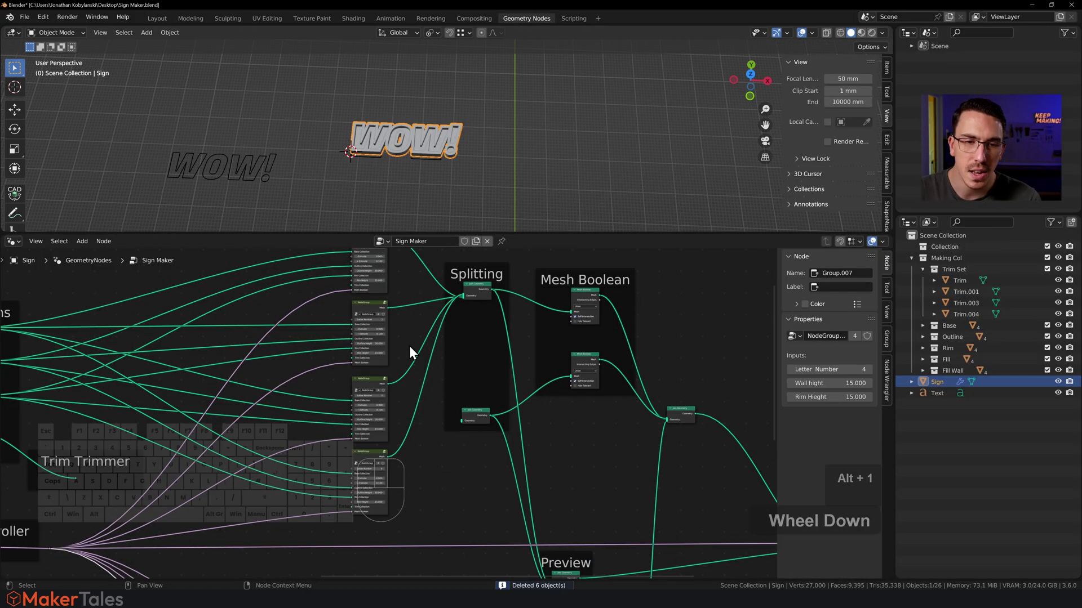
pyautogui.press('Delete')
pyautogui.keyDown('ctrl'); pyautogui.moveTo(430, 359); pyautogui.dragTo(418, 428, button='right'); pyautogui.keyUp('ctrl')
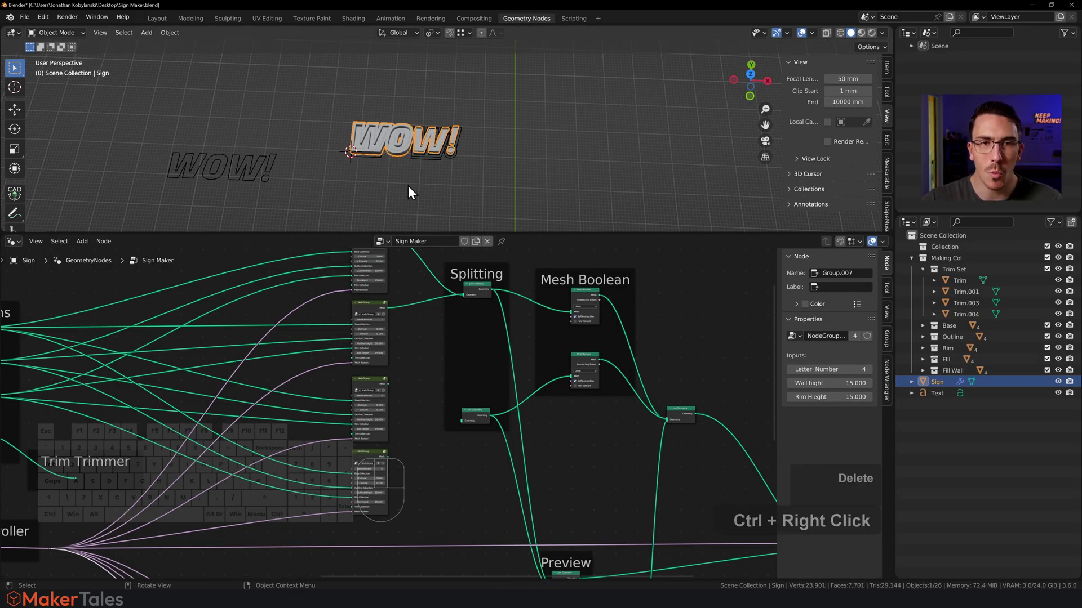
pyautogui.scroll(-1, 423, 155)
pyautogui.keyDown('shift'); pyautogui.moveTo(421, 158); pyautogui.dragTo(478, 123, button='middle'); pyautogui.keyUp('shift')
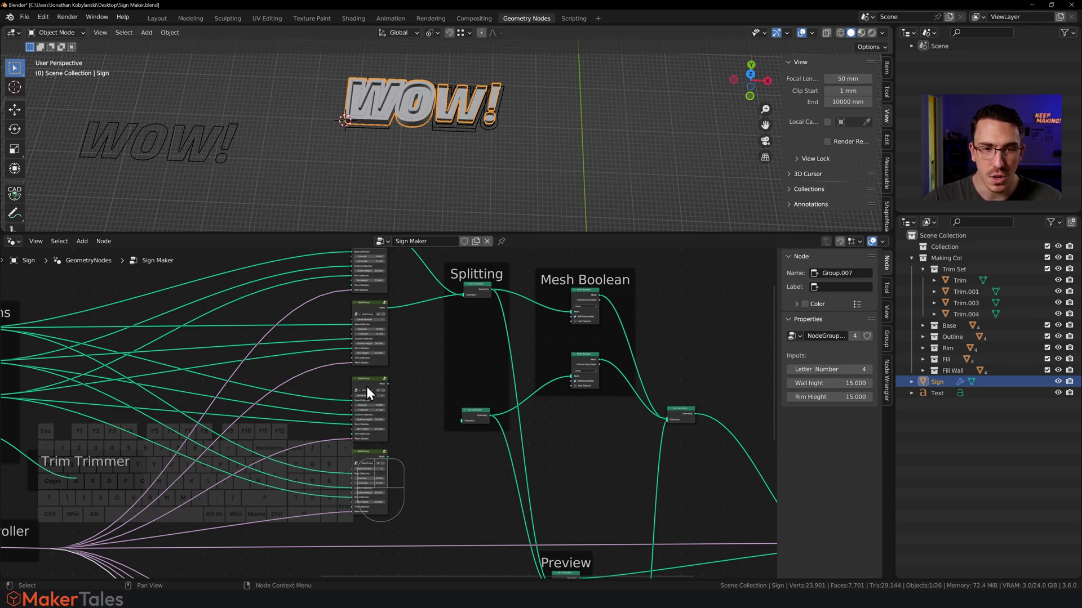
# Connect the third and fourth letter groups' Mesh outputs to the lower Join Geometry node in the Splitting frame.
pyautogui.keyDown('alt'); pyautogui.moveTo(367, 386); pyautogui.dragTo(463, 411, button='right'); pyautogui.keyUp('alt')
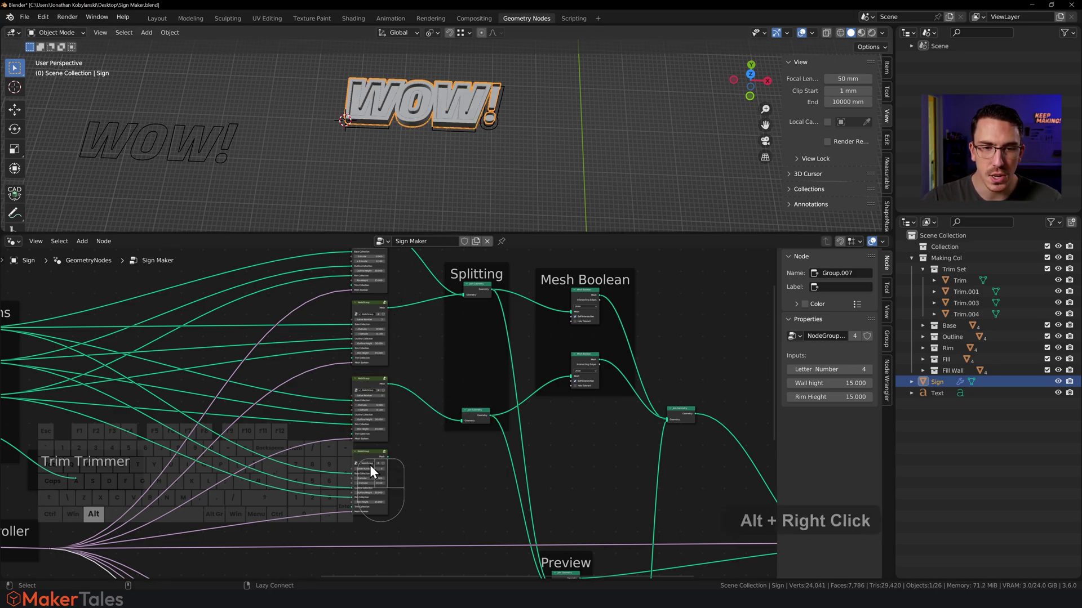
pyautogui.keyDown('alt'); pyautogui.moveTo(370, 464); pyautogui.dragTo(473, 416, button='right'); pyautogui.keyUp('alt')
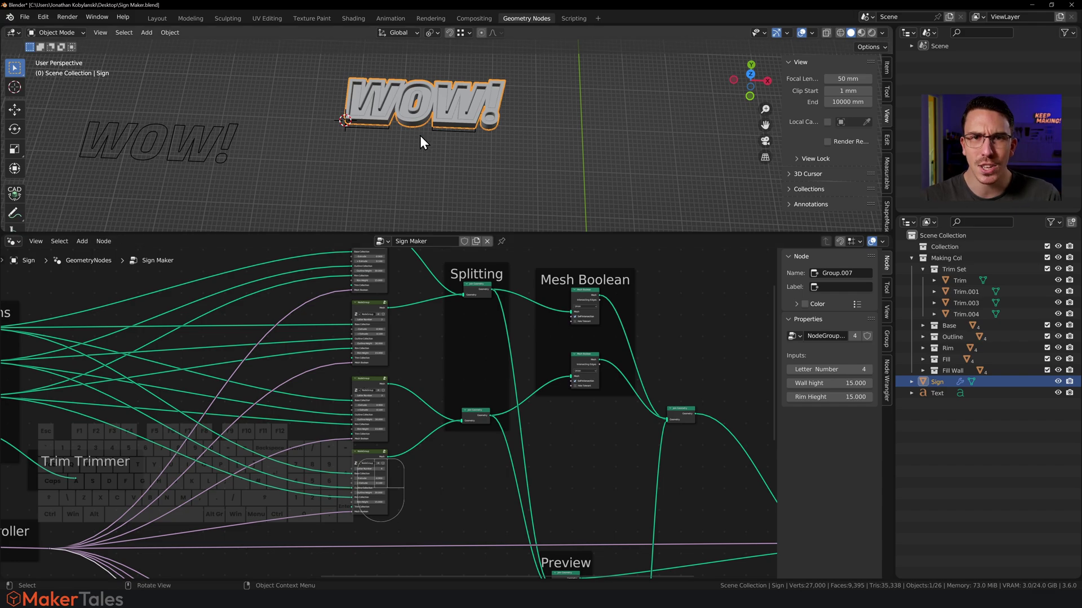
pyautogui.keyDown('shift'); pyautogui.moveTo(460, 47); pyautogui.dragTo(462, 143, button='middle'); pyautogui.keyUp('shift')
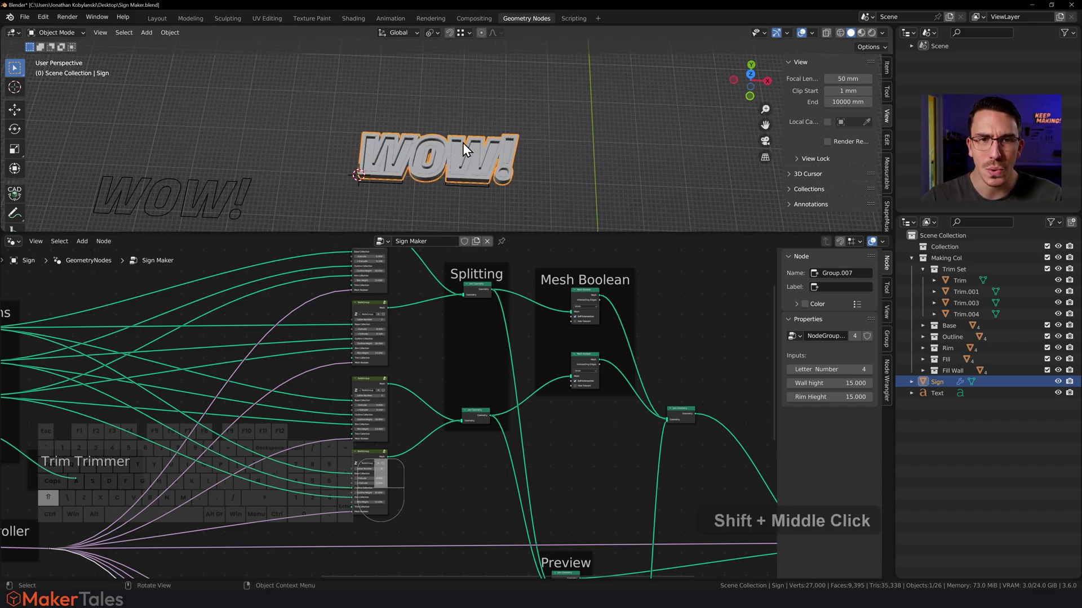
pyautogui.scroll(5, 458, 143)
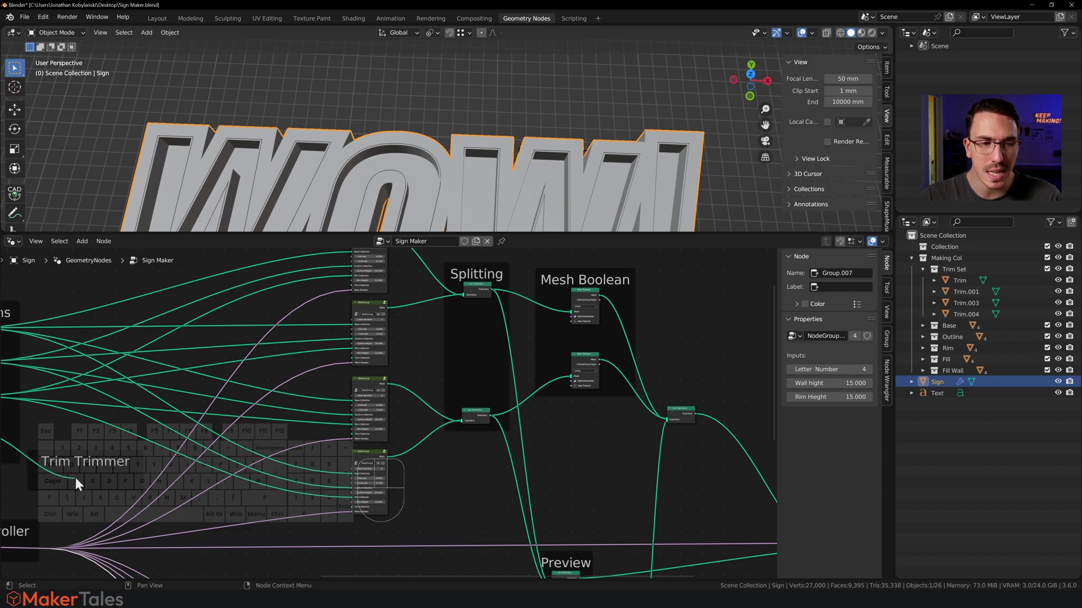
# Link the Trim Trimmer reroute to the third letter group's Trim Collection input.
pyautogui.moveTo(74, 478); pyautogui.dragTo(100, 462)
pyautogui.moveTo(257, 441); pyautogui.dragTo(350, 435)
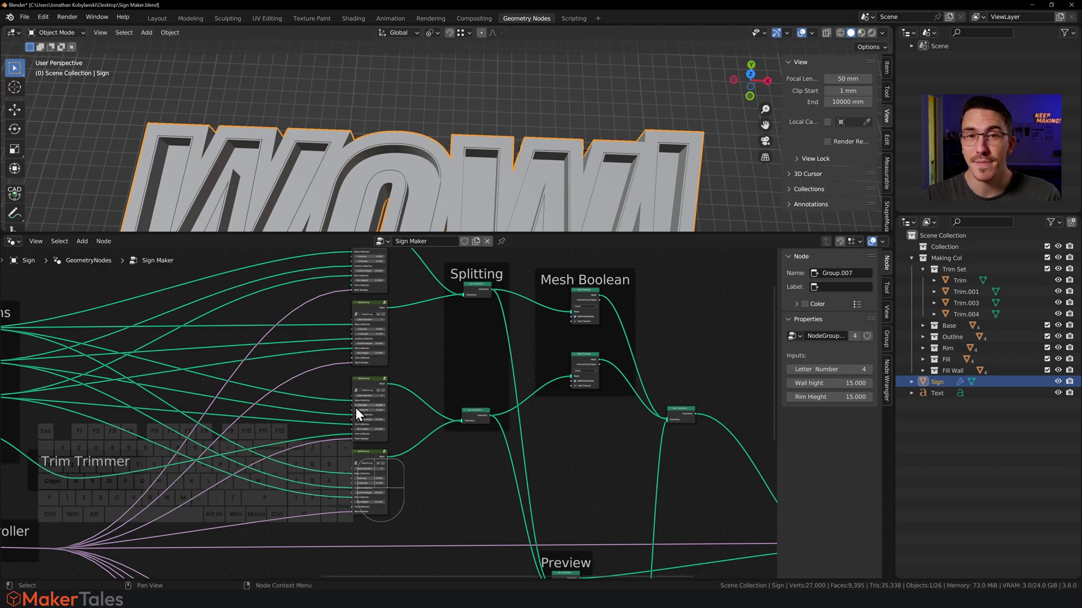
pyautogui.scroll(4, 368, 445)
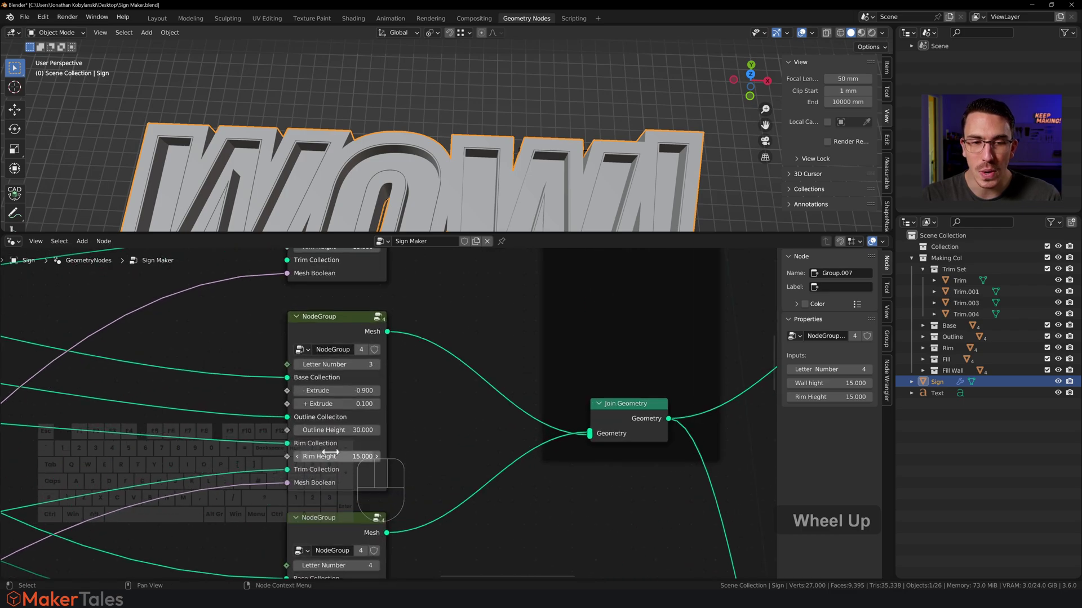
pyautogui.scroll(-2, 325, 463)
pyautogui.scroll(-3, 323, 461)
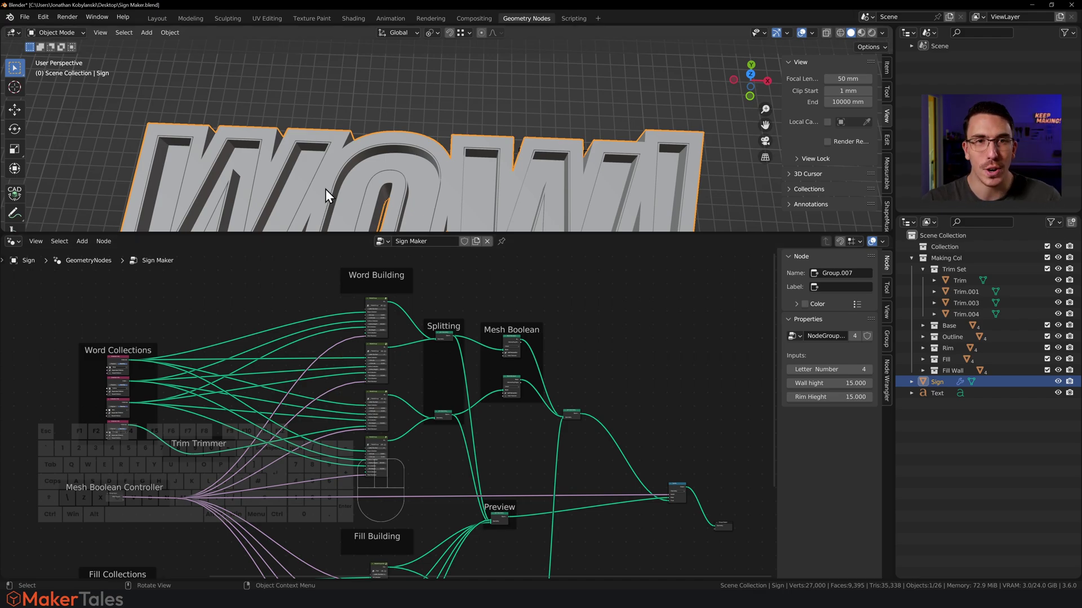
# Duplicate the WOW! sign in place, enable Mesh Boolean on the copy and apply its GeometryNodes modifier.
pyautogui.click(153, 19)
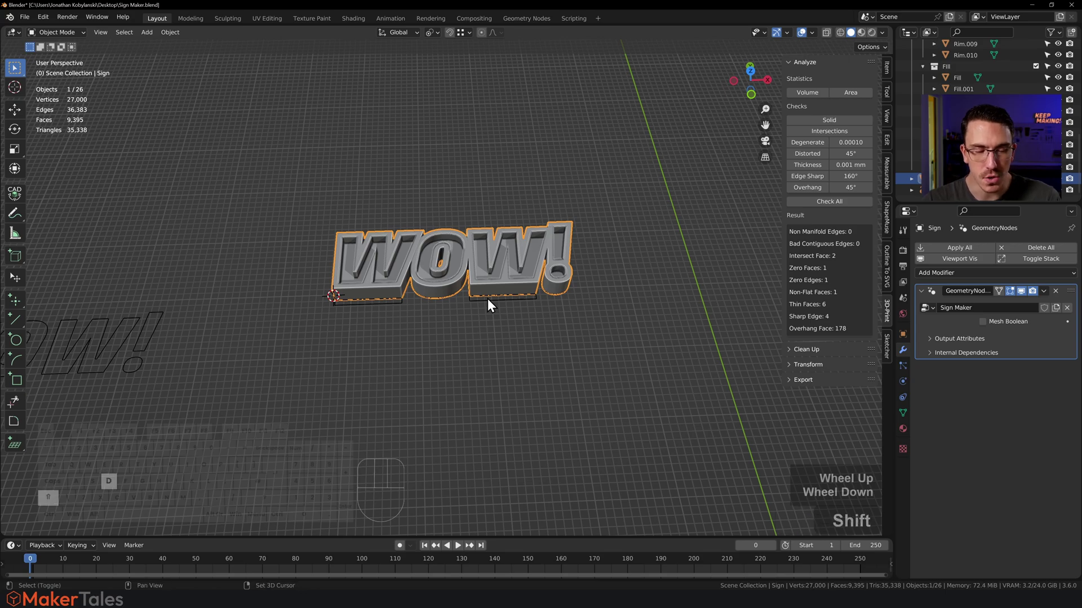
pyautogui.hotkey('shift', 'd')
pyautogui.rightClick(494, 263)
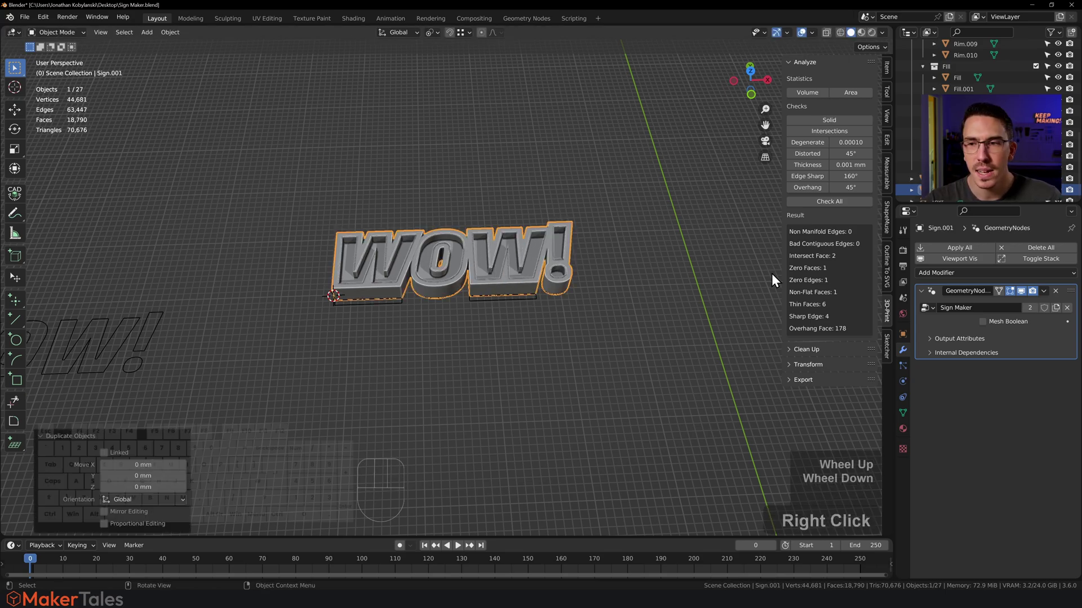
pyautogui.click(982, 322)
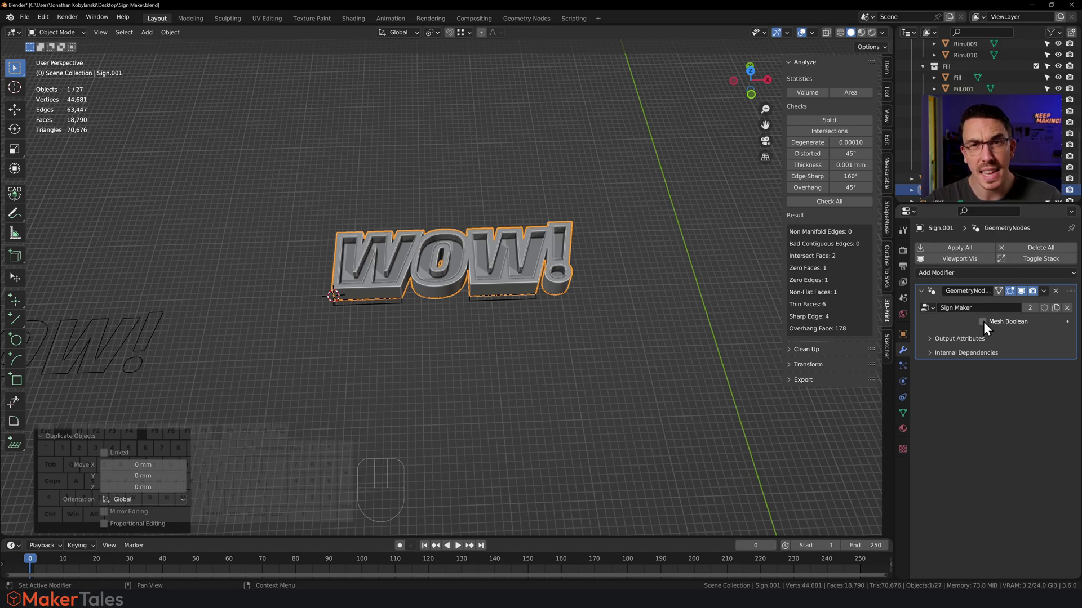
pyautogui.click(1043, 291)
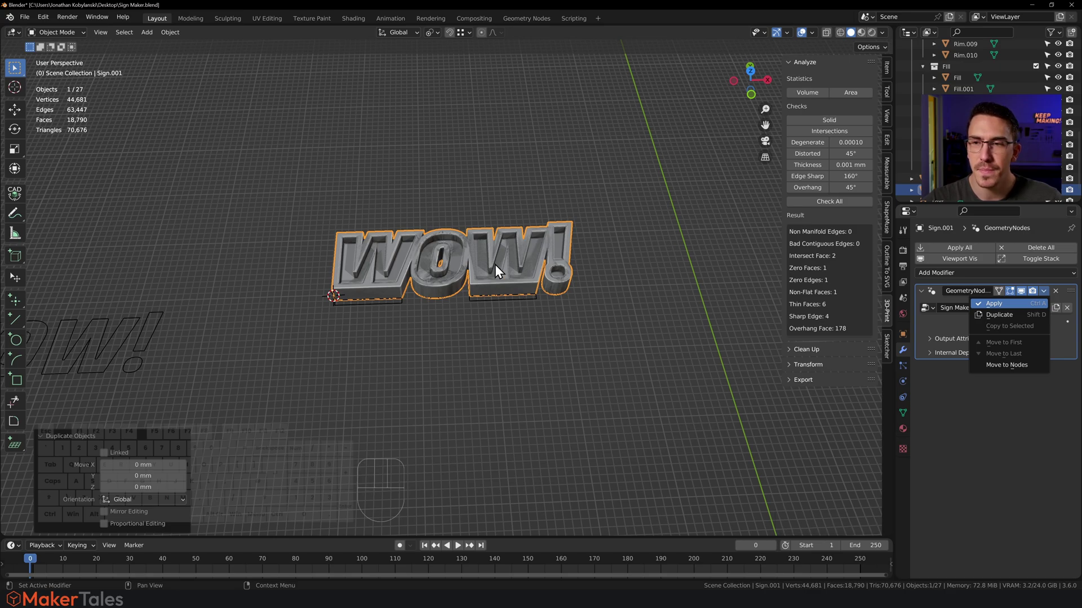
pyautogui.press('Return')
# Move the applied sign copy along negative Y, clear of the original sign.
pyautogui.hotkey('shift', 'd')
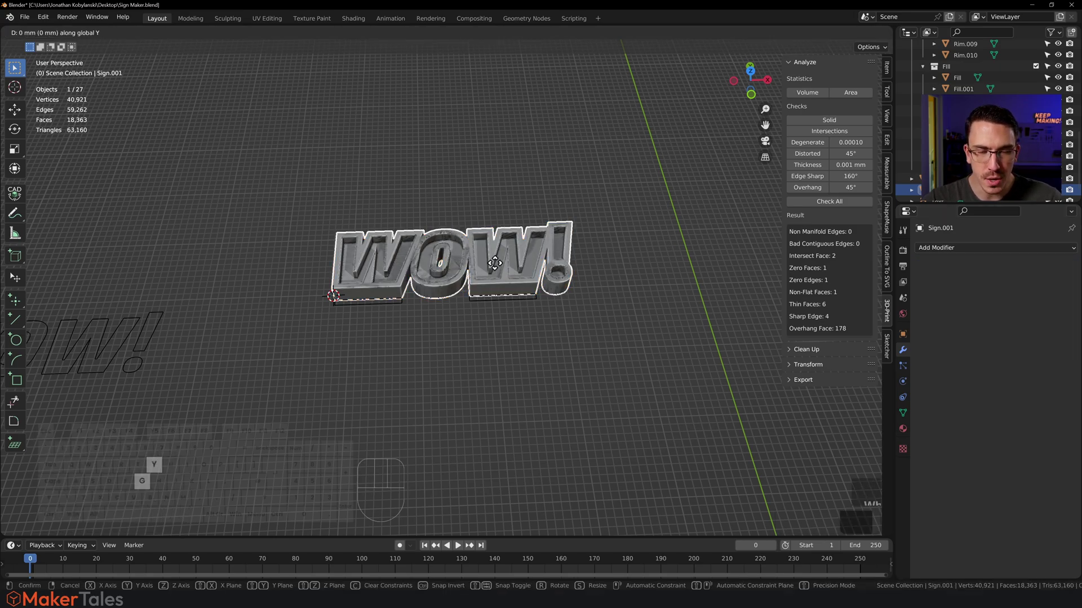
pyautogui.press('g')
pyautogui.press('y')
pyautogui.click(494, 496)
pyautogui.keyDown('shift'); pyautogui.moveTo(495, 478); pyautogui.dragTo(489, 367, button='middle'); pyautogui.keyUp('shift')
# Separate the moved sign copy by loose parts, return to Object Mode and clear the selection.
pyautogui.press('Tab')
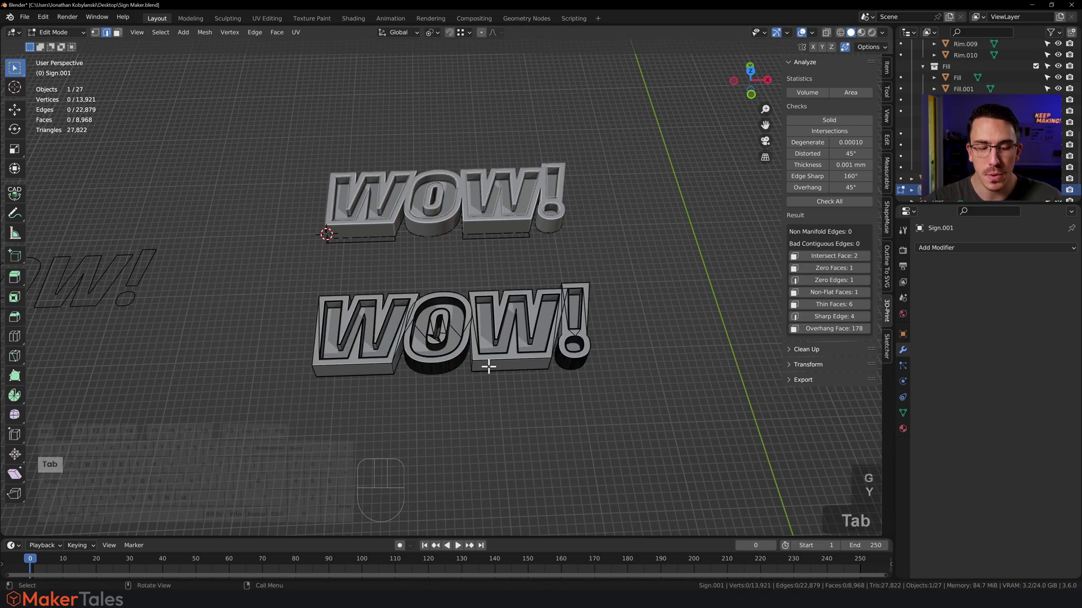
pyautogui.press('p')
pyautogui.click(488, 367)
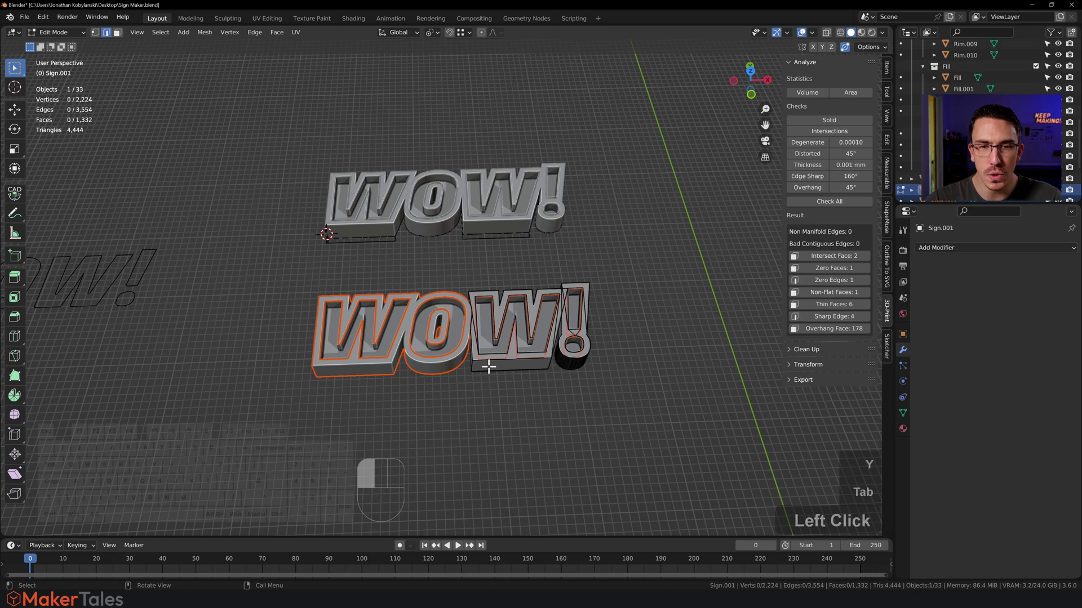
pyautogui.press('Tab')
pyautogui.click(502, 411)
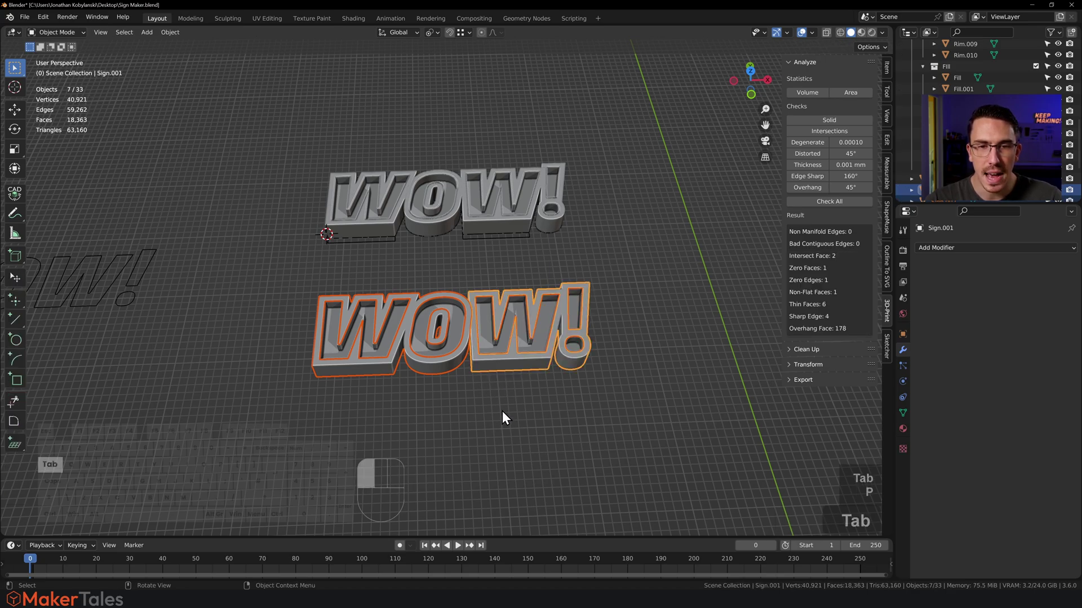
# Move the outer base of the "W!" half about 179 mm along X, away from its letter fills.
pyautogui.click(515, 363)
pyautogui.press('g')
pyautogui.hotkey('shift', 'Tab')
pyautogui.press('x')
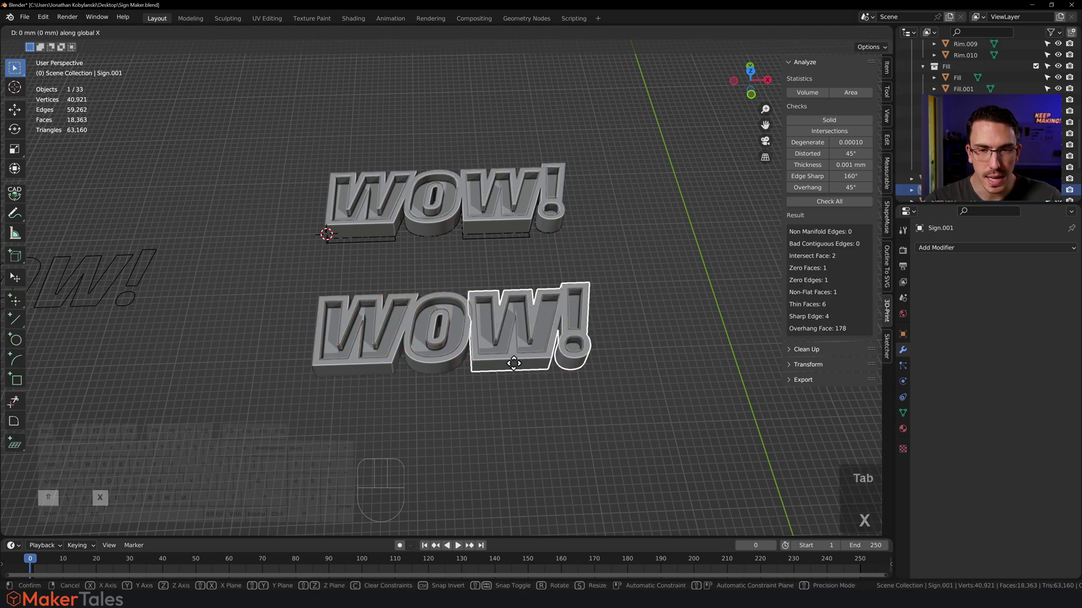
pyautogui.click(753, 405)
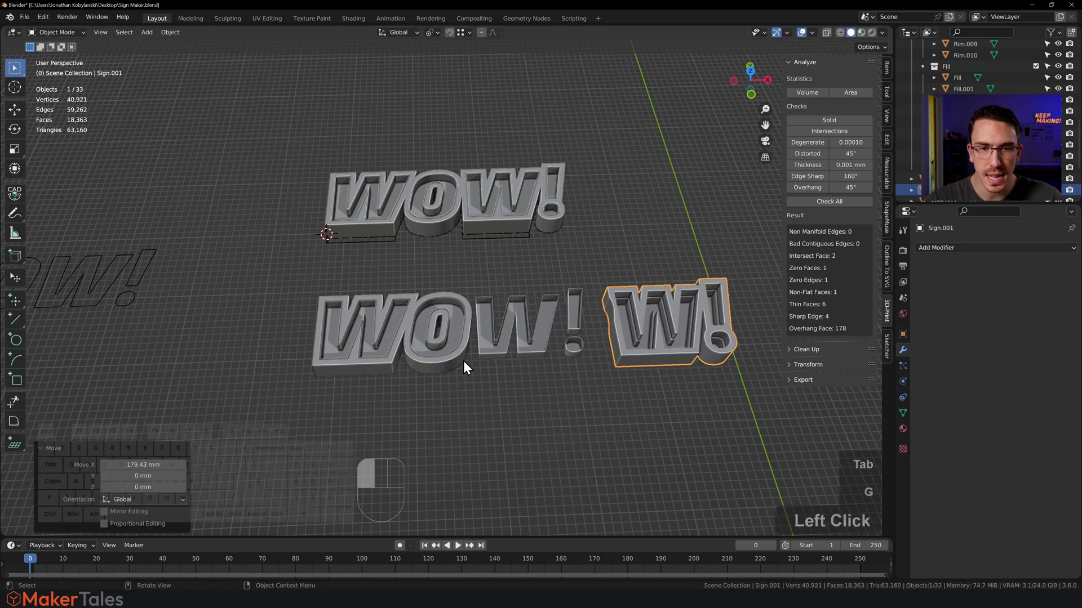
# Move the outer base of the "WO" half down along Z, below its letter fills.
pyautogui.click(437, 367)
pyautogui.press('g')
pyautogui.press('z')
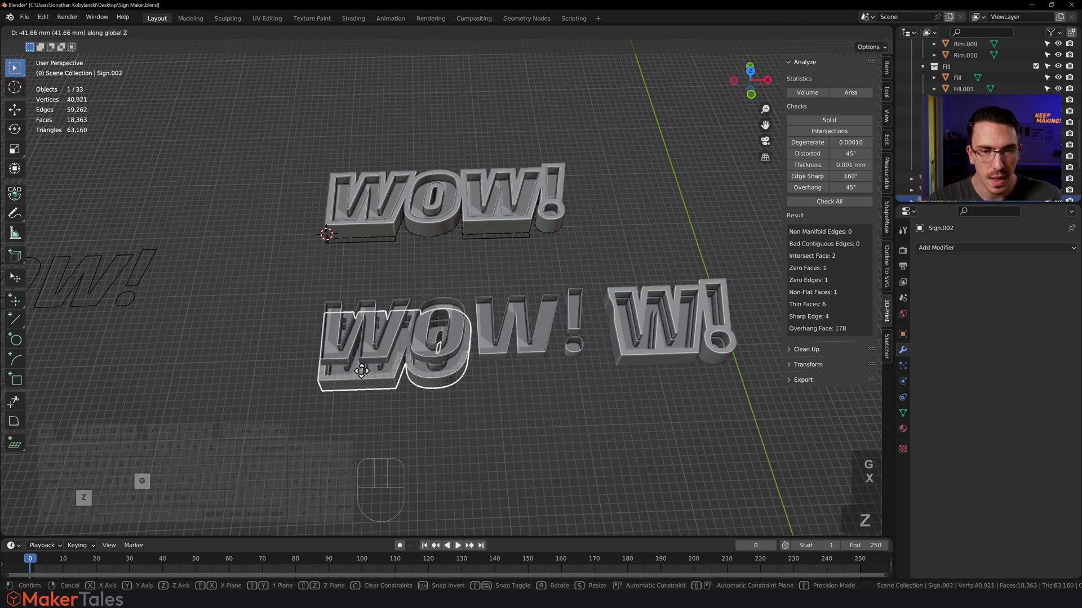
pyautogui.click(425, 375)
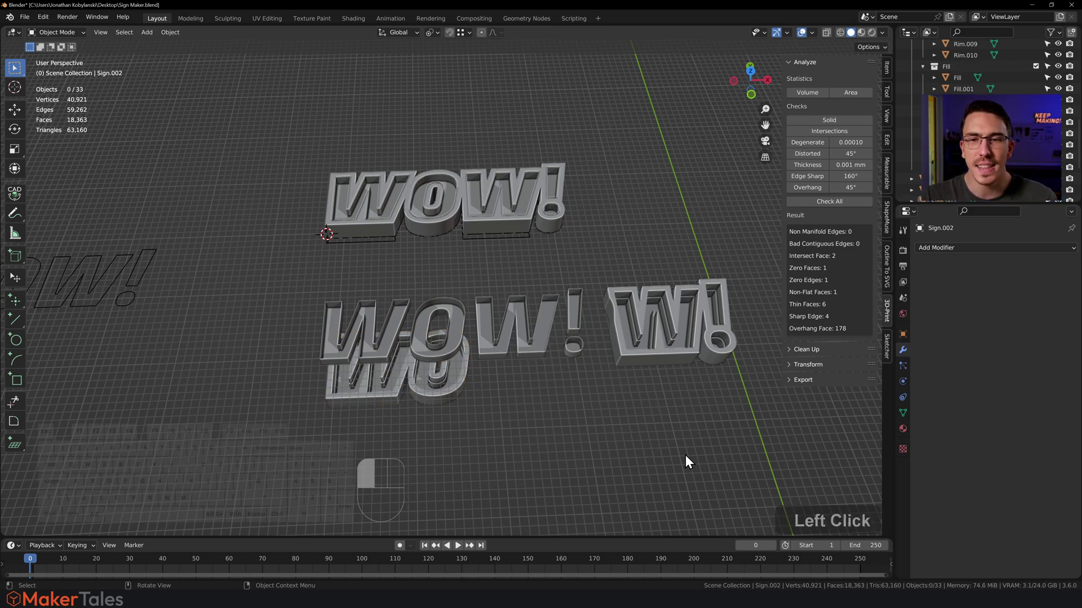
# Delete all pieces of the split sign copy and select the original WOW! sign again.
pyautogui.moveTo(685, 454); pyautogui.dragTo(289, 293)
pyautogui.press('Delete')
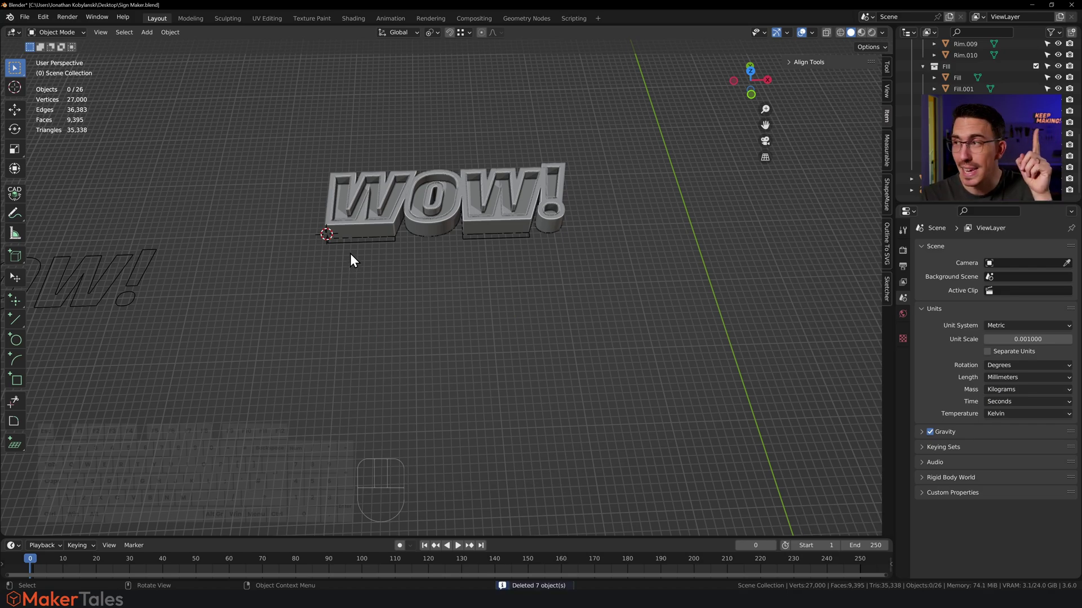
pyautogui.click(377, 229)
pyautogui.keyDown('shift'); pyautogui.moveTo(377, 223); pyautogui.dragTo(314, 307, button='middle'); pyautogui.keyUp('shift')
pyautogui.scroll(3, 467, 285)
pyautogui.scroll(-2, 435, 159)
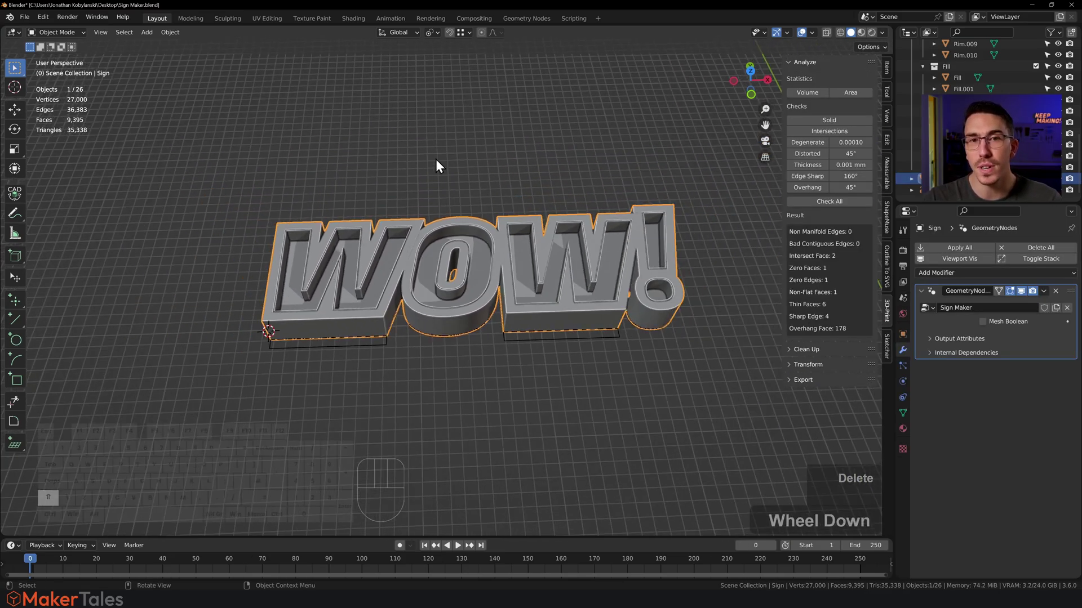
# Mute the four Fill Building node groups in the Sign Maker node tree and inspect the sign's interior without its letter fills.
pyautogui.click(527, 18)
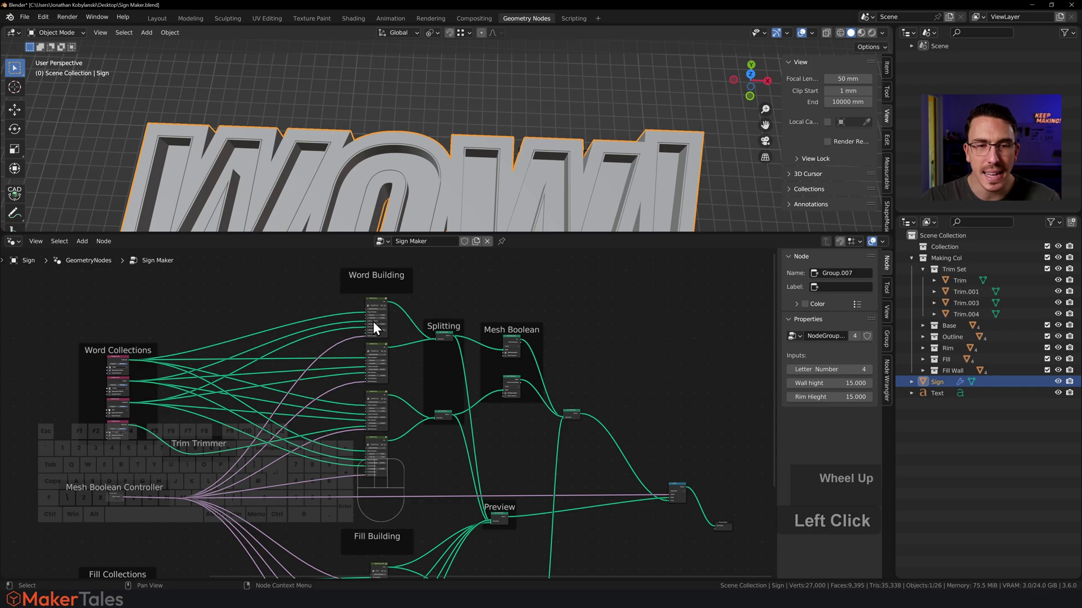
pyautogui.scroll(6, 376, 307)
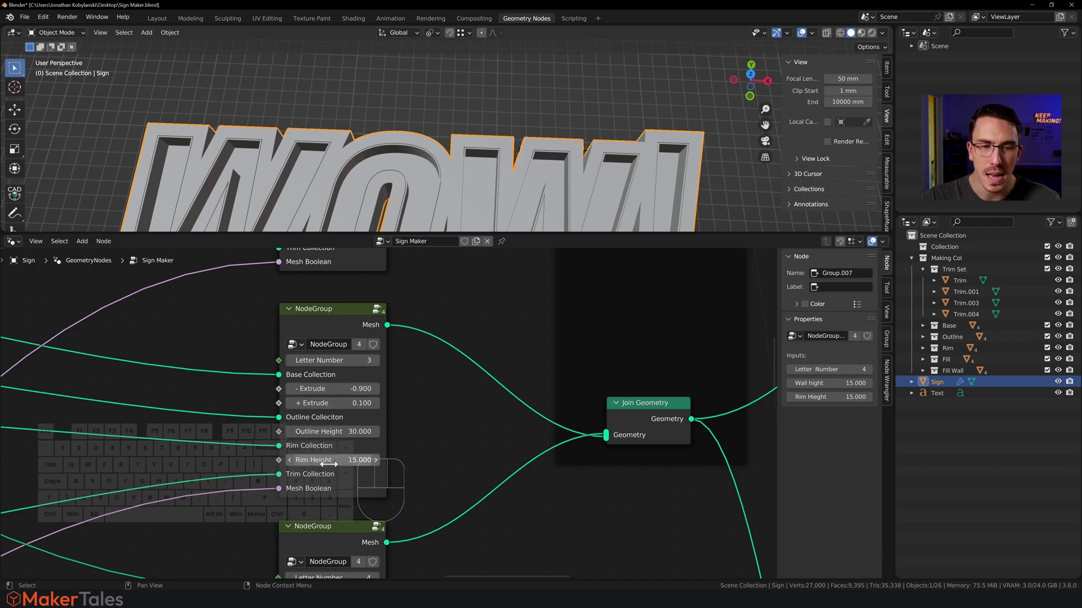
pyautogui.scroll(-4, 430, 144)
pyautogui.scroll(1, 409, 164)
pyautogui.keyDown('shift'); pyautogui.moveTo(409, 164); pyautogui.dragTo(432, 112, button='middle'); pyautogui.keyUp('shift')
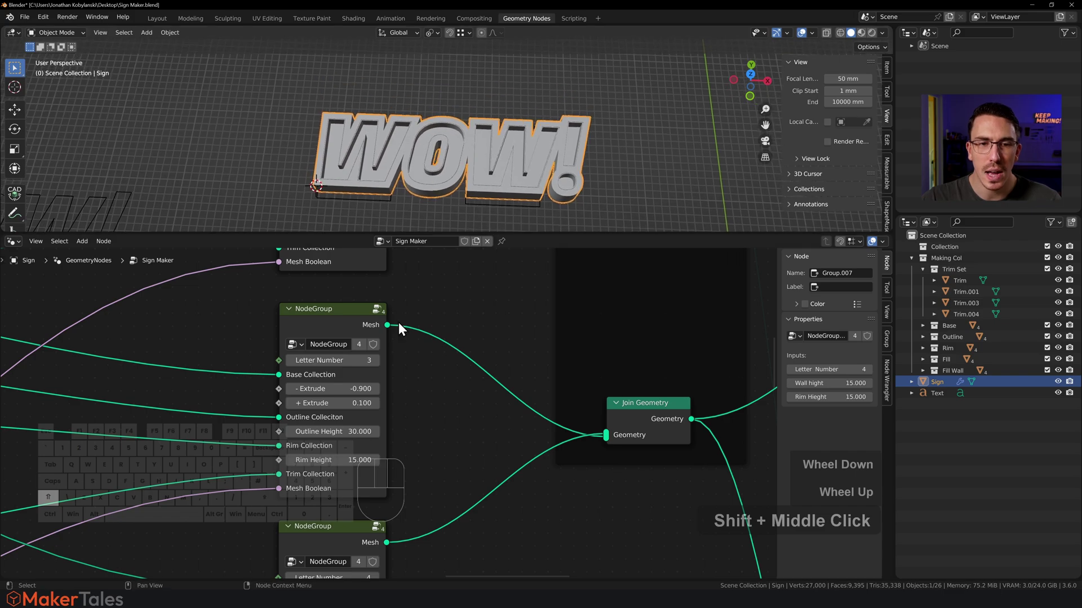
pyautogui.scroll(-3, 403, 386)
pyautogui.scroll(-3, 403, 387)
pyautogui.keyDown('shift'); pyautogui.moveTo(400, 395); pyautogui.dragTo(413, 308, button='middle'); pyautogui.keyUp('shift')
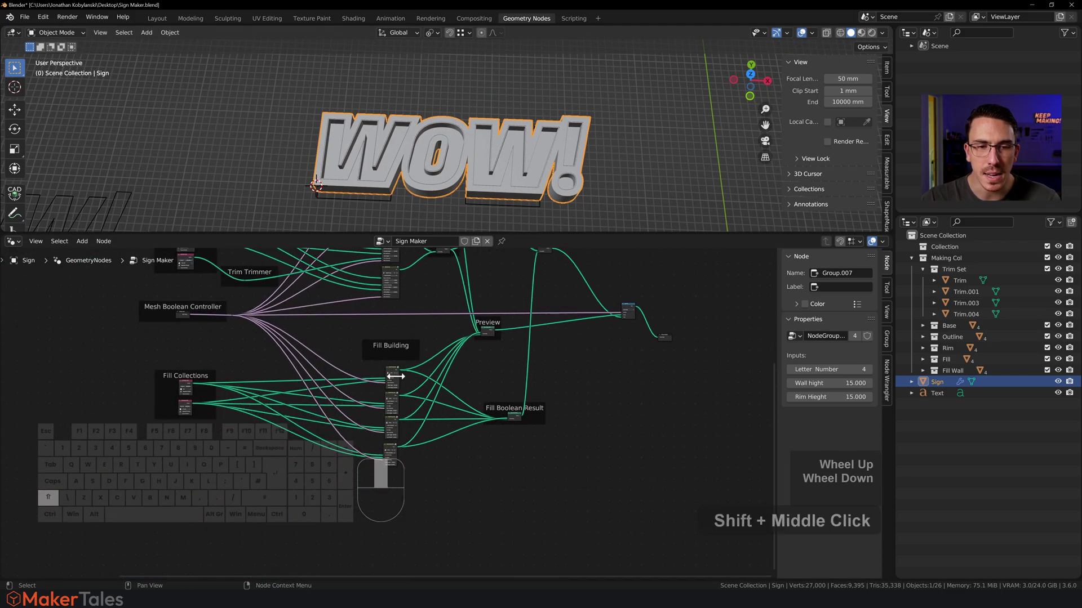
pyautogui.scroll(2, 391, 390)
pyautogui.moveTo(413, 334); pyautogui.dragTo(364, 514)
pyautogui.press('m')
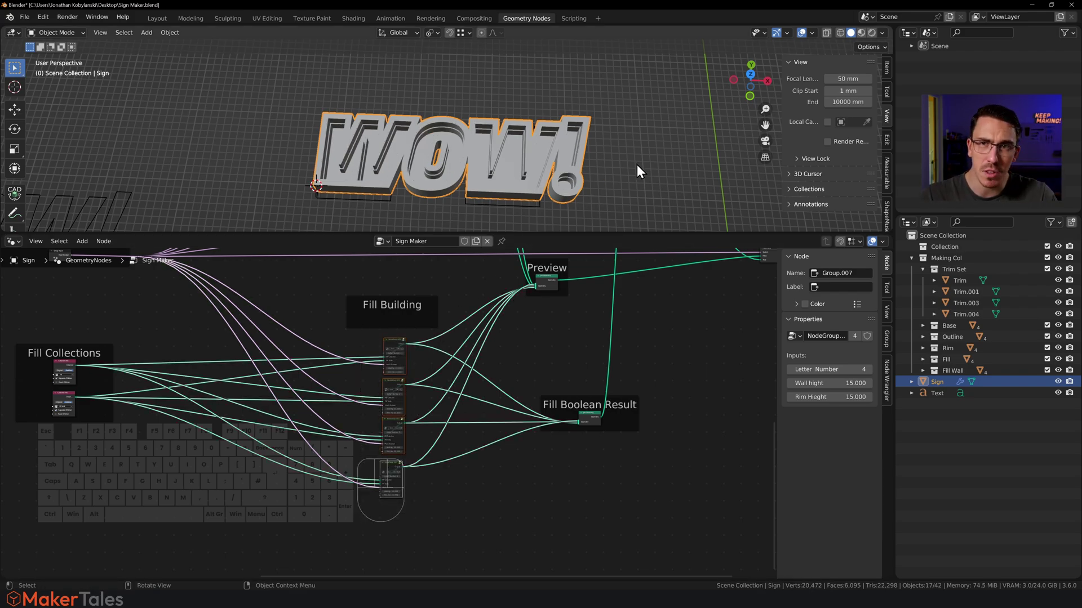
pyautogui.scroll(5, 499, 155)
pyautogui.moveTo(487, 154); pyautogui.dragTo(537, 112, button='middle')
pyautogui.scroll(2, 410, 307)
pyautogui.keyDown('shift'); pyautogui.moveTo(407, 311); pyautogui.dragTo(406, 485, button='middle'); pyautogui.keyUp('shift')
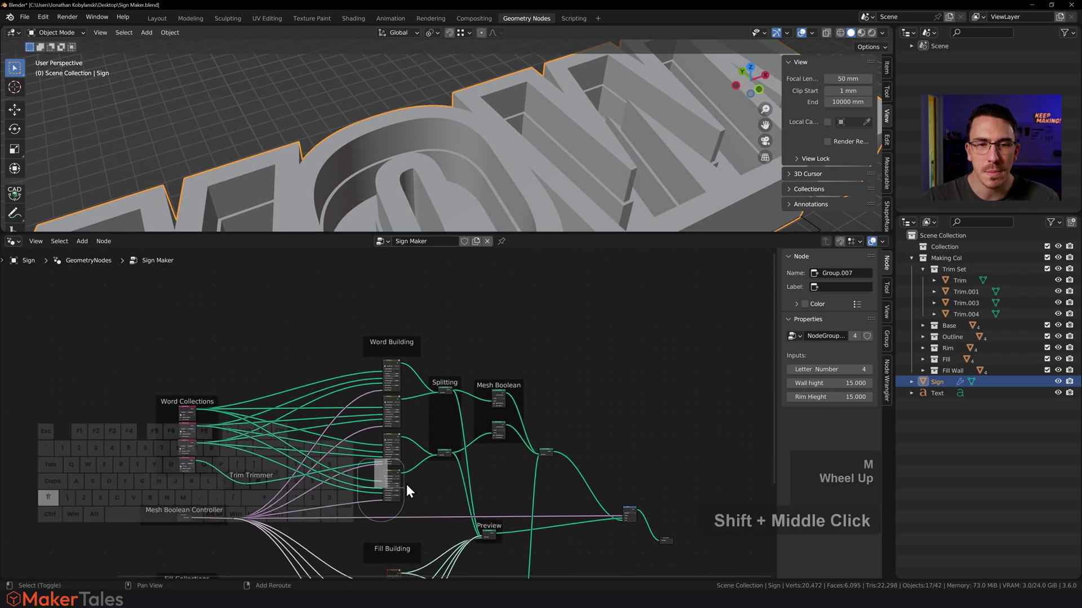
# Set the Outline Height to 50 on all four Word Building node groups at once.
pyautogui.moveTo(404, 376); pyautogui.dragTo(390, 496)
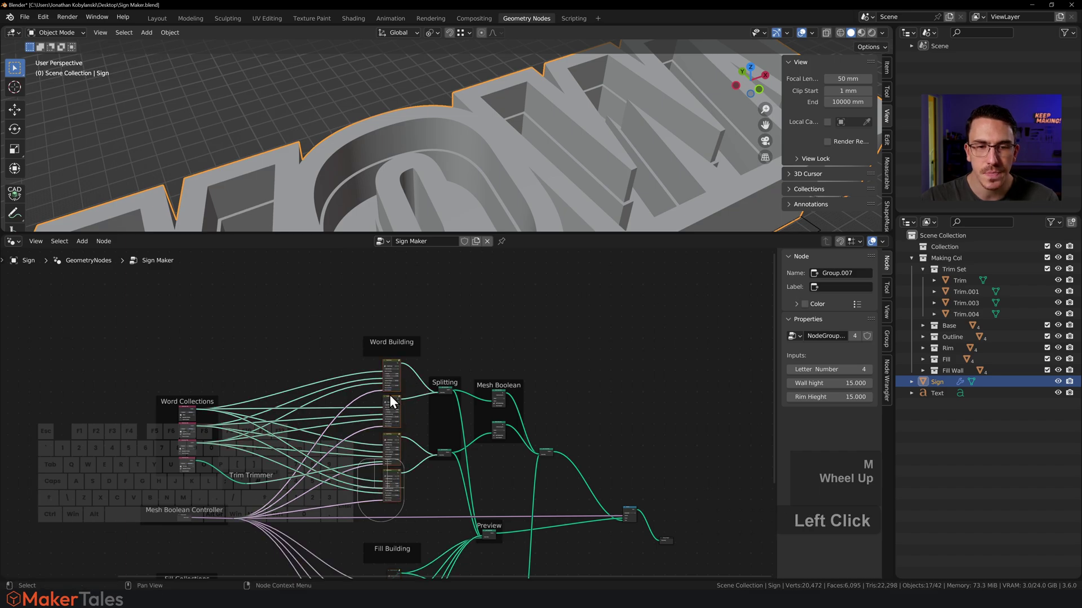
pyautogui.scroll(2, 394, 388)
pyautogui.scroll(12, 394, 387)
pyautogui.scroll(-1, 427, 295)
pyautogui.keyDown('shift'); pyautogui.moveTo(427, 295); pyautogui.dragTo(397, 429, button='middle'); pyautogui.keyUp('shift')
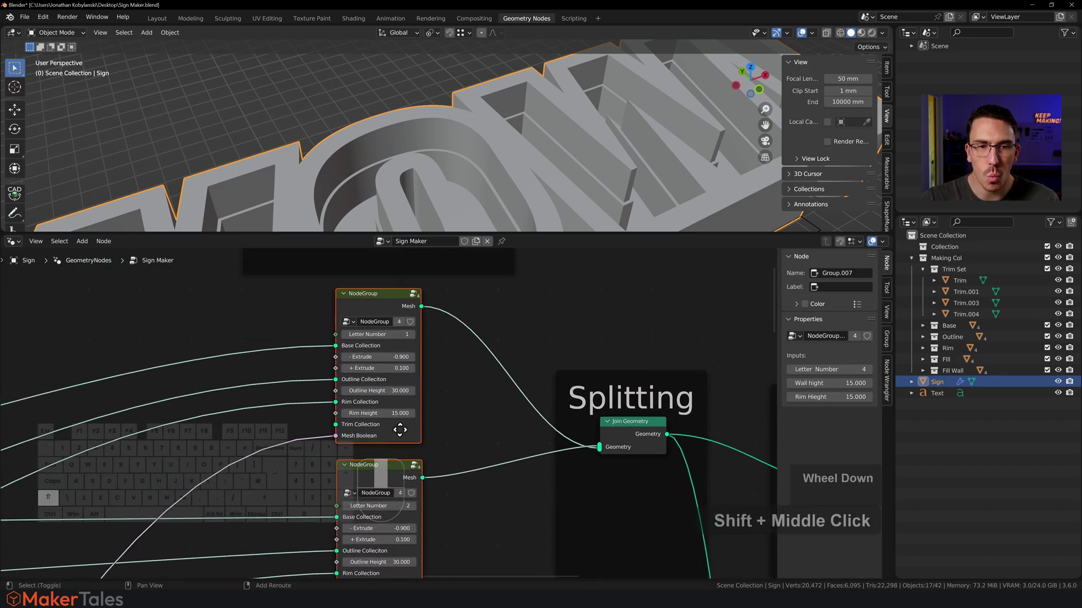
pyautogui.click(369, 391)
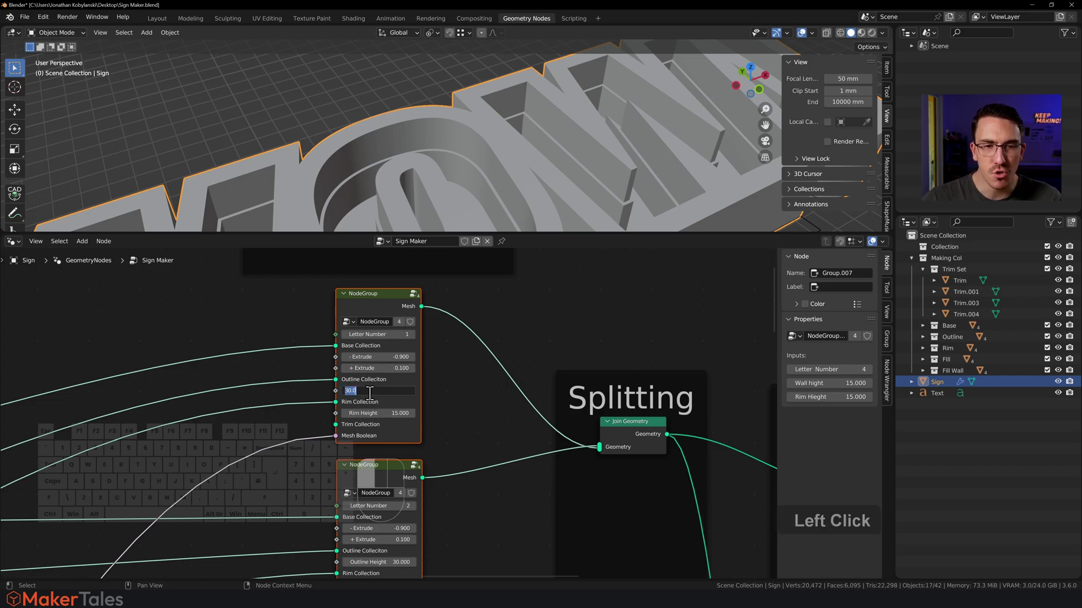
pyautogui.write('50')
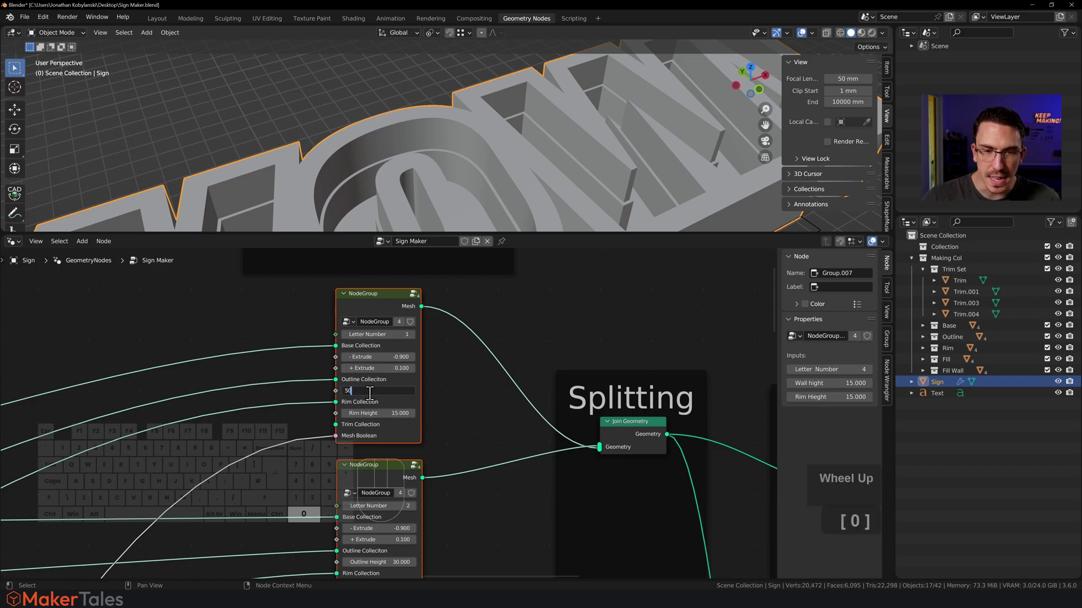
pyautogui.press('alt')
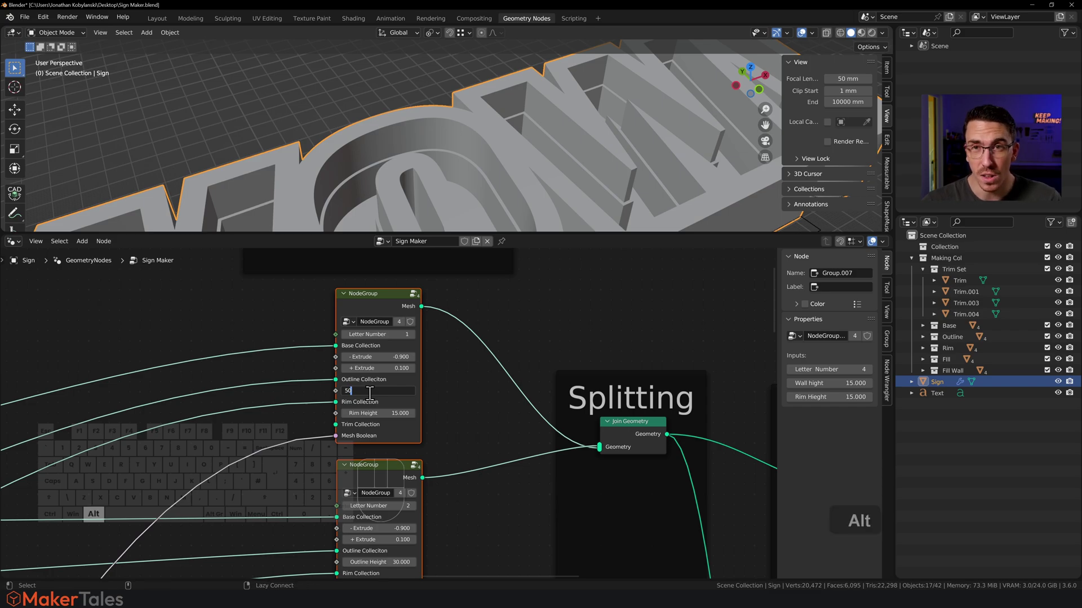
pyautogui.hotkey('alt', 'Return')
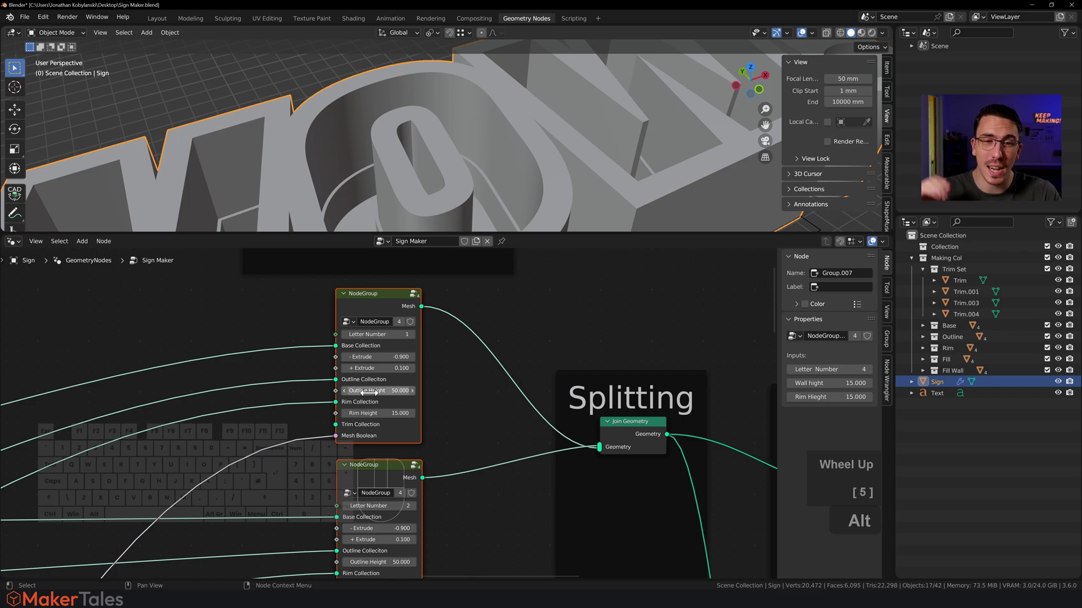
# Set the Rim Height to 30 on all four Word Building node groups together.
pyautogui.scroll(-5, 383, 404)
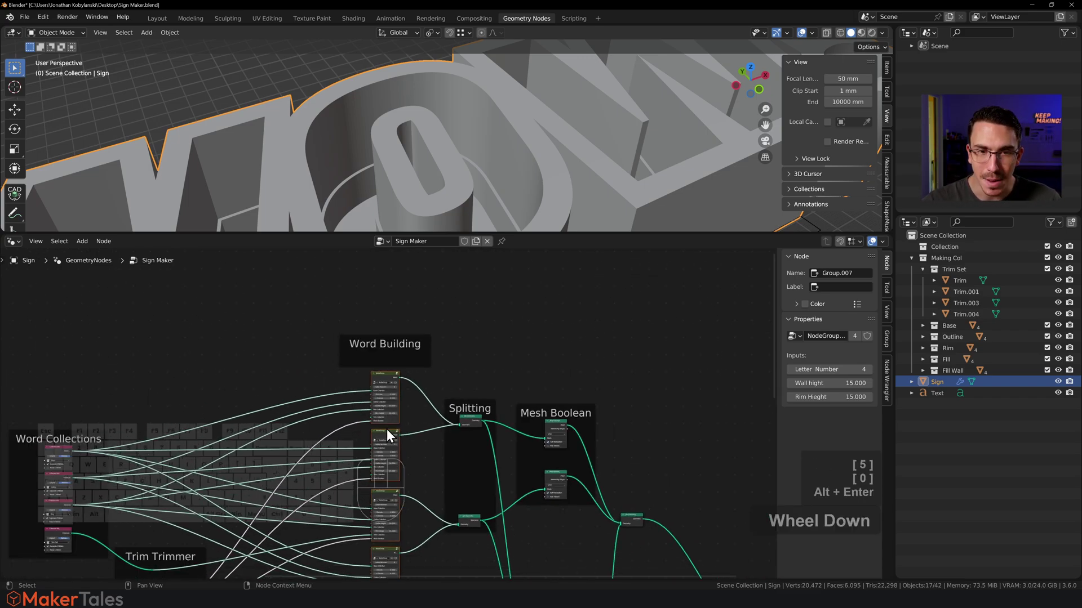
pyautogui.scroll(-5, 496, 164)
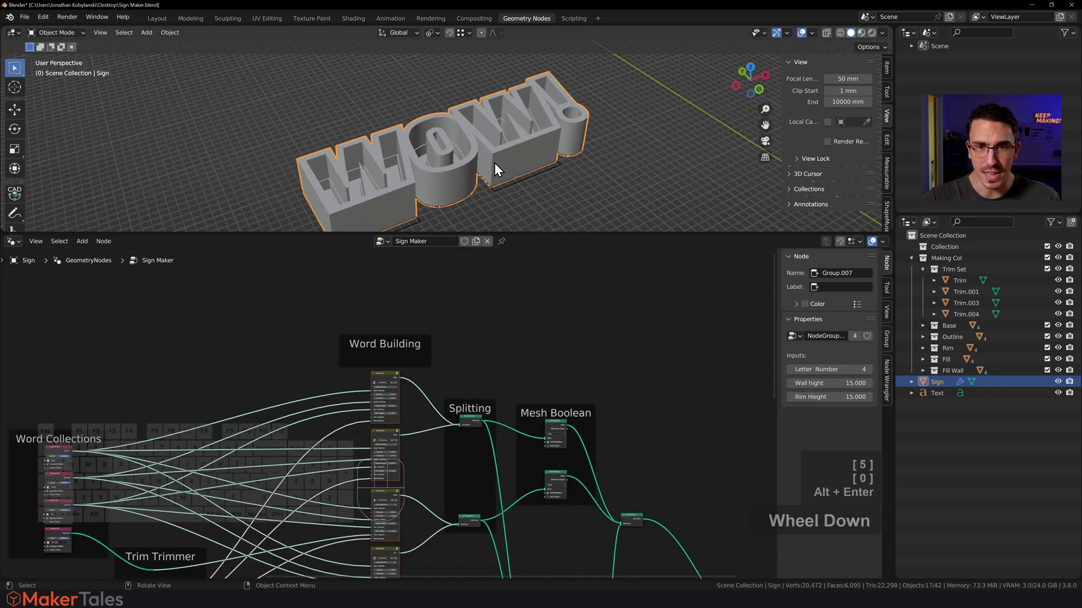
pyautogui.moveTo(495, 163)
pyautogui.mouseDown(button='middle')
pyautogui.moveTo(489, 125)
pyautogui.moveTo(489, 168)
pyautogui.mouseUp(button='middle')
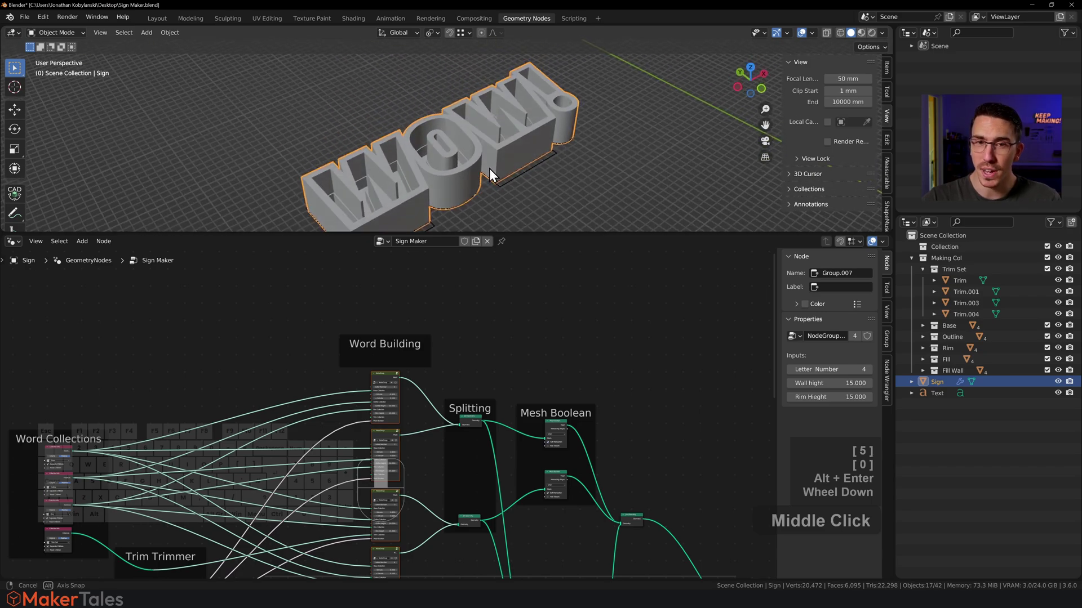
pyautogui.scroll(3, 382, 403)
pyautogui.scroll(4, 384, 410)
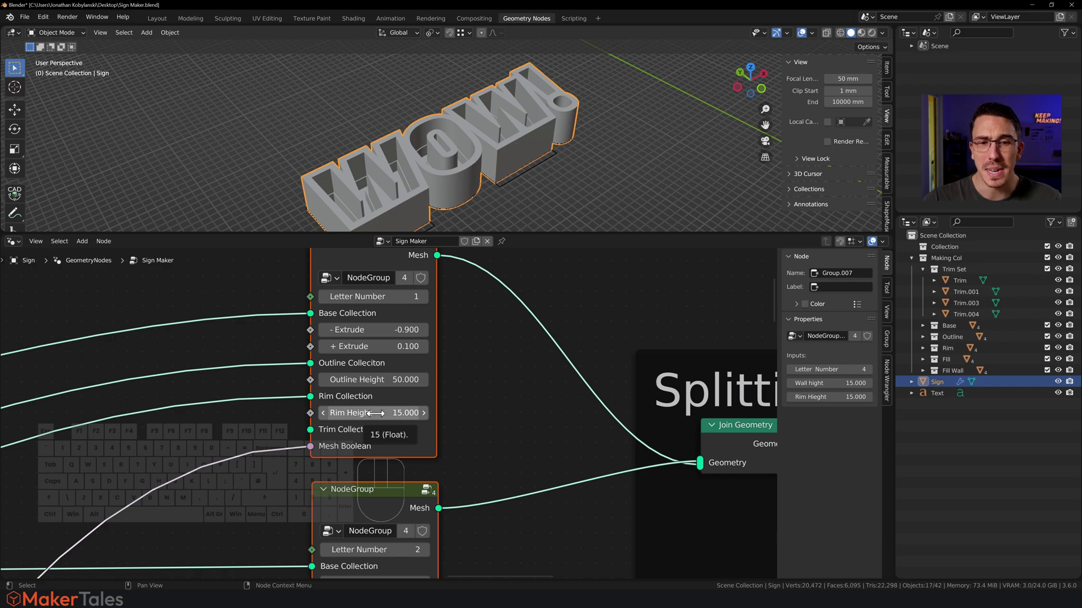
pyautogui.click(376, 412)
pyautogui.write('30')
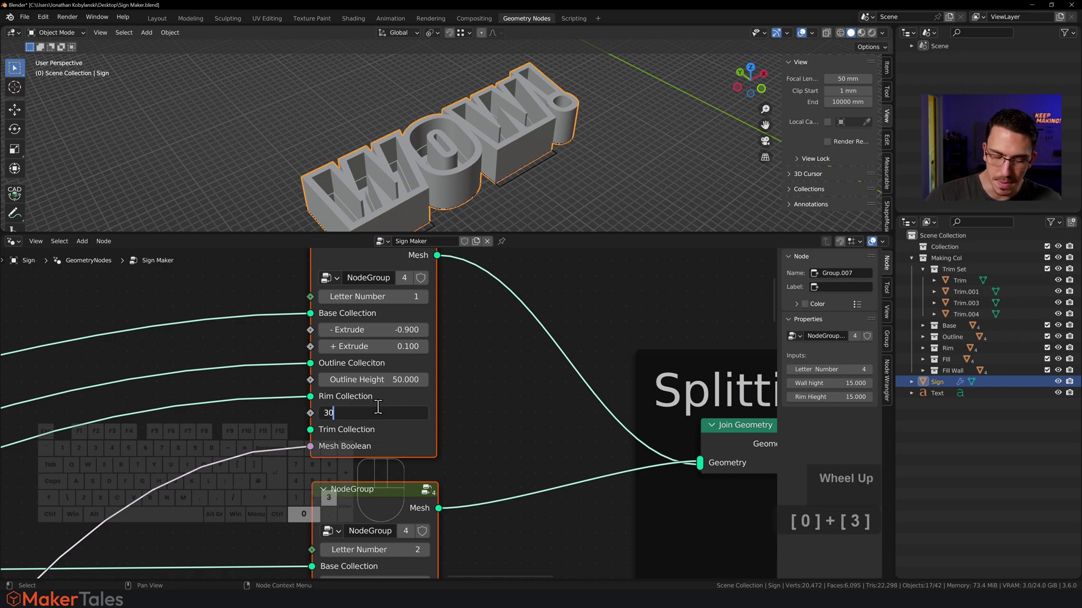
pyautogui.hotkey('alt', 'Return')
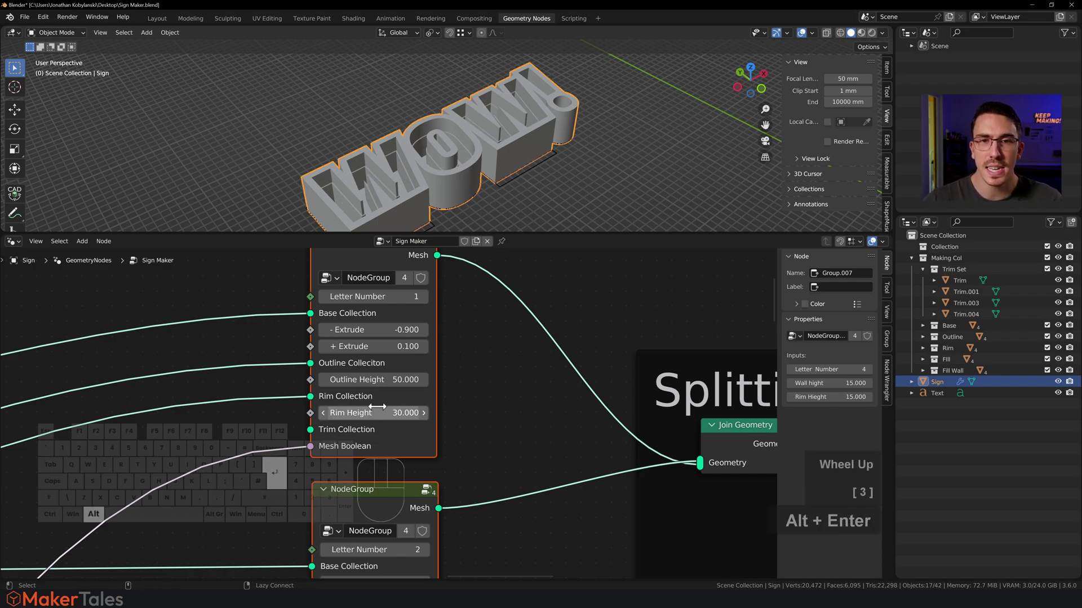
# Unmute the four Fill Building node groups to bring the letter fills back into the sign.
pyautogui.scroll(3, 493, 130)
pyautogui.keyDown('shift'); pyautogui.moveTo(534, 123); pyautogui.dragTo(495, 80, button='middle'); pyautogui.keyUp('shift')
pyautogui.scroll(-4, 444, 129)
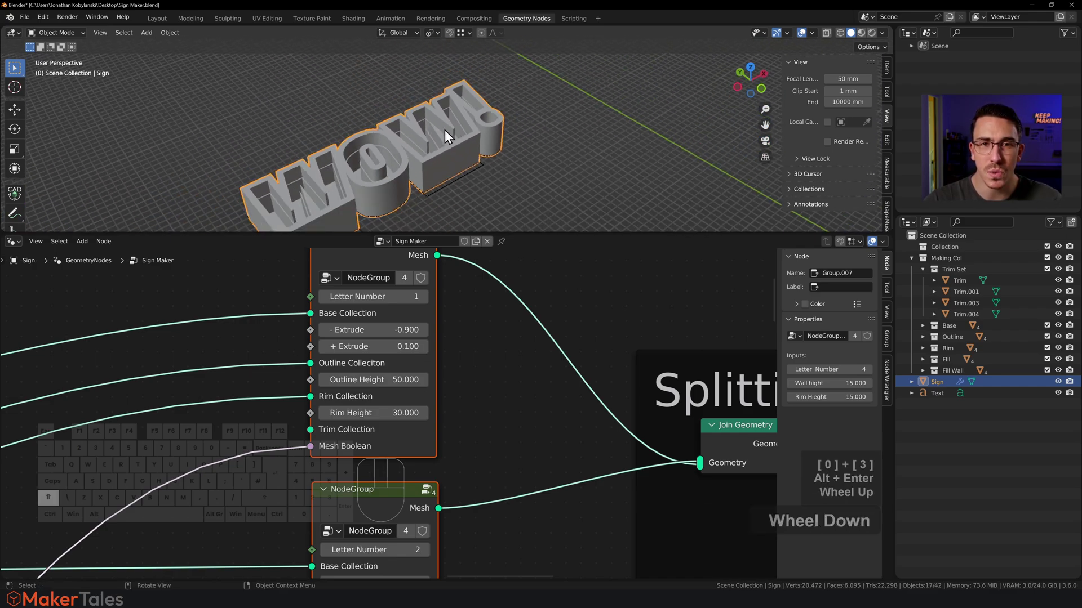
pyautogui.scroll(-4, 459, 400)
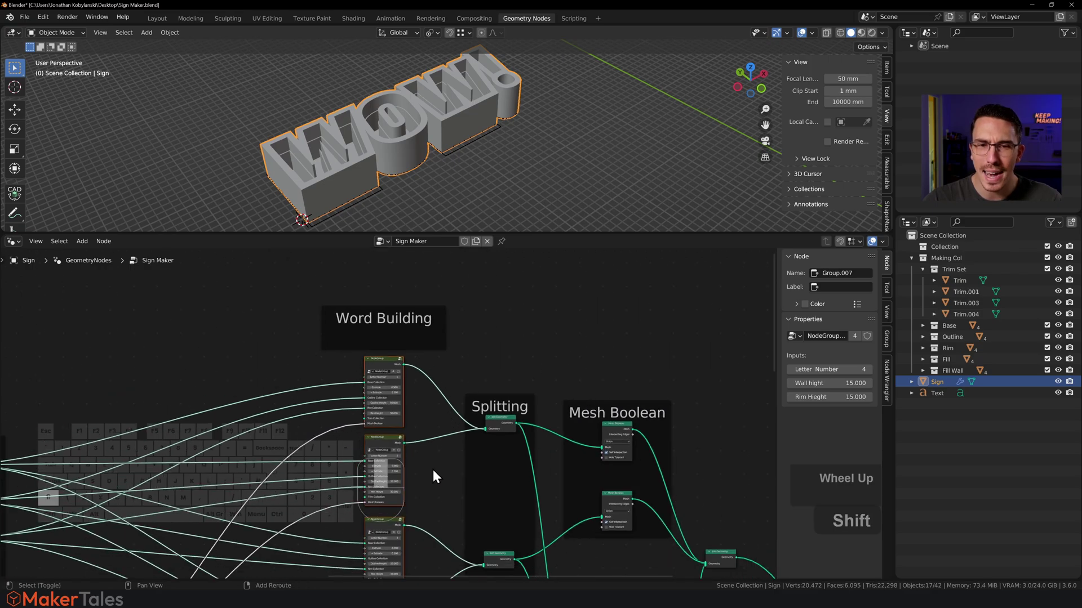
pyautogui.keyDown('shift'); pyautogui.moveTo(434, 473); pyautogui.dragTo(461, 307, button='middle'); pyautogui.keyUp('shift')
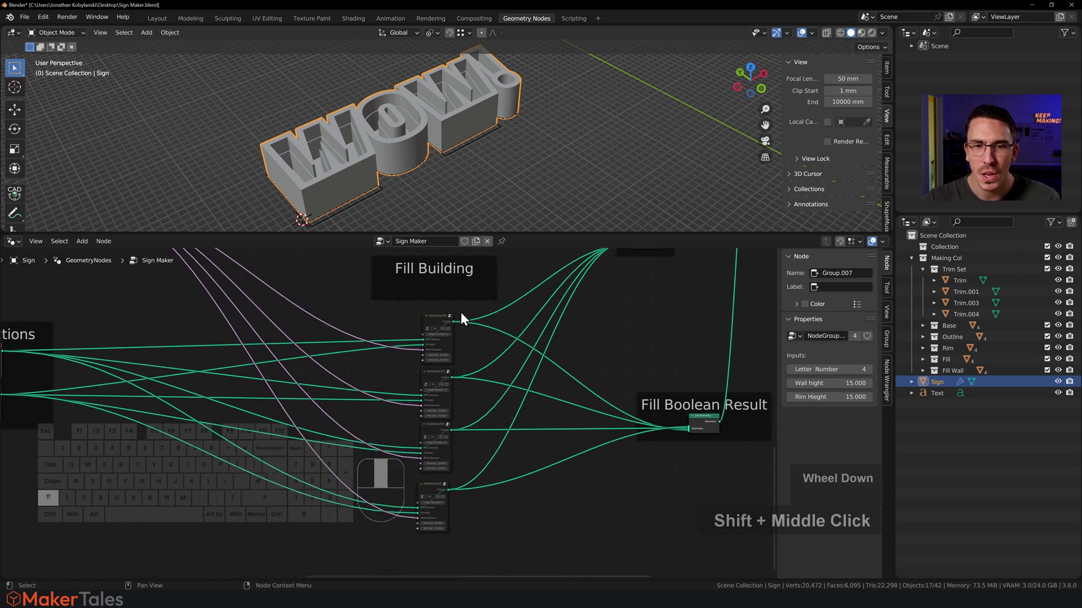
pyautogui.moveTo(461, 307); pyautogui.dragTo(408, 546)
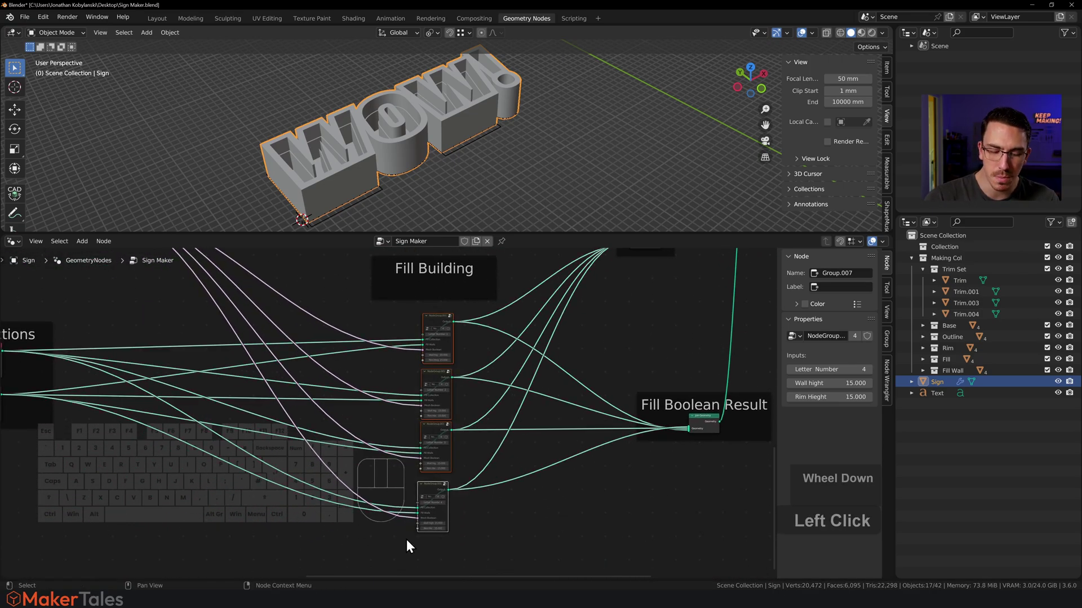
pyautogui.press('m')
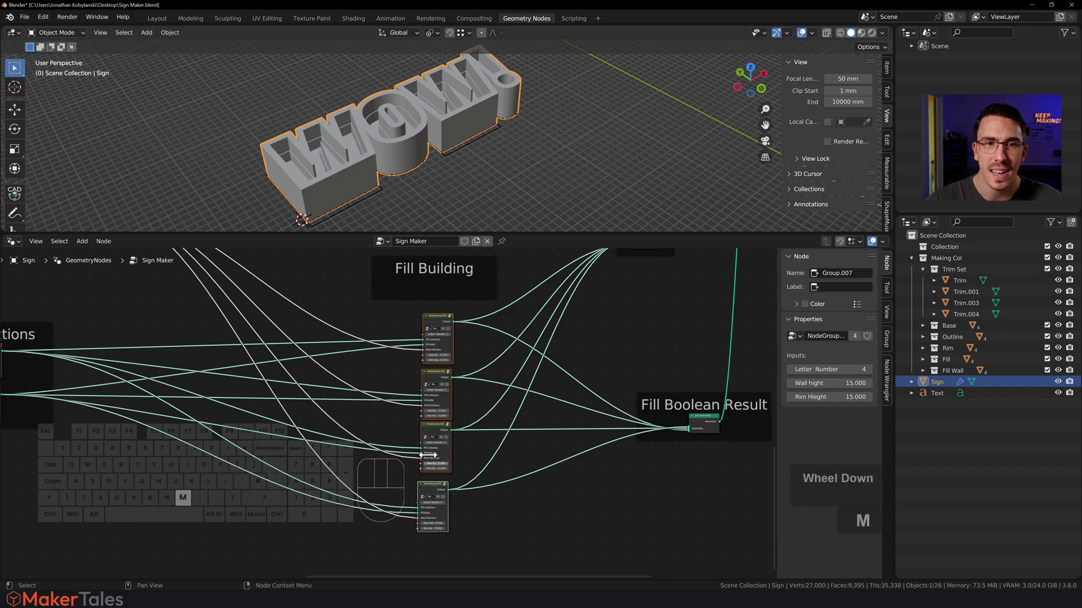
# Widen the first Fill Building node group so its value names are fully readable.
pyautogui.keyDown('shift'); pyautogui.moveTo(433, 188); pyautogui.dragTo(455, 147, button='middle'); pyautogui.keyUp('shift')
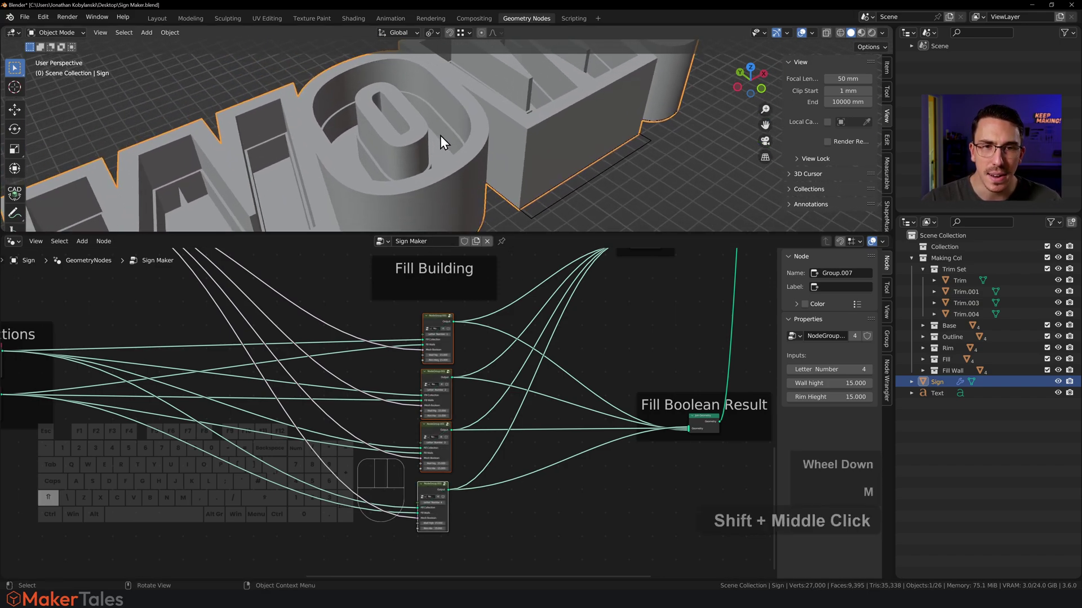
pyautogui.scroll(5, 437, 448)
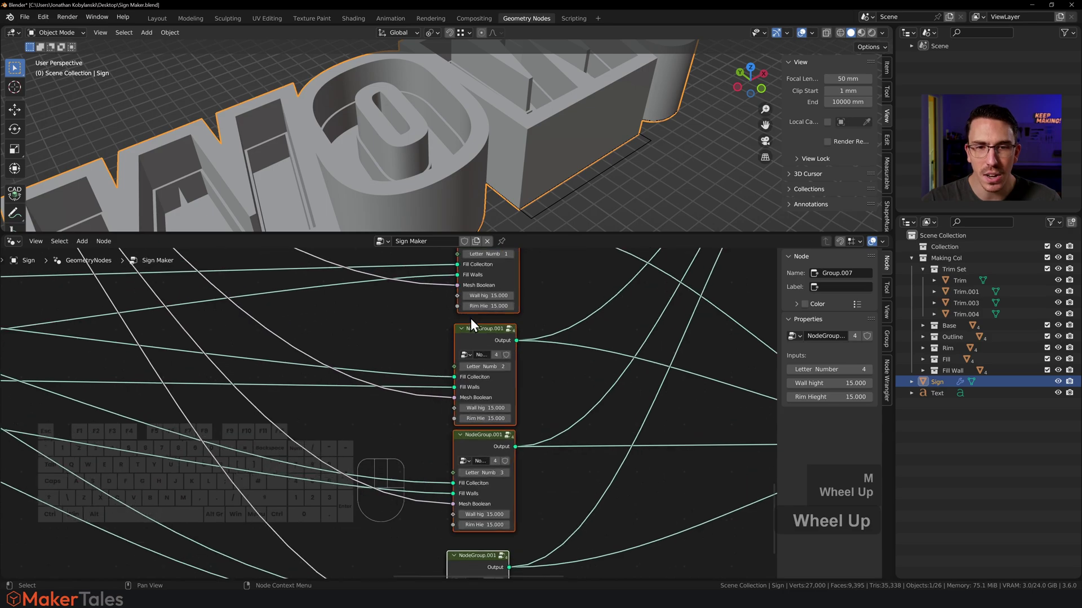
pyautogui.keyDown('shift'); pyautogui.moveTo(445, 323); pyautogui.dragTo(399, 386, button='middle'); pyautogui.keyUp('shift')
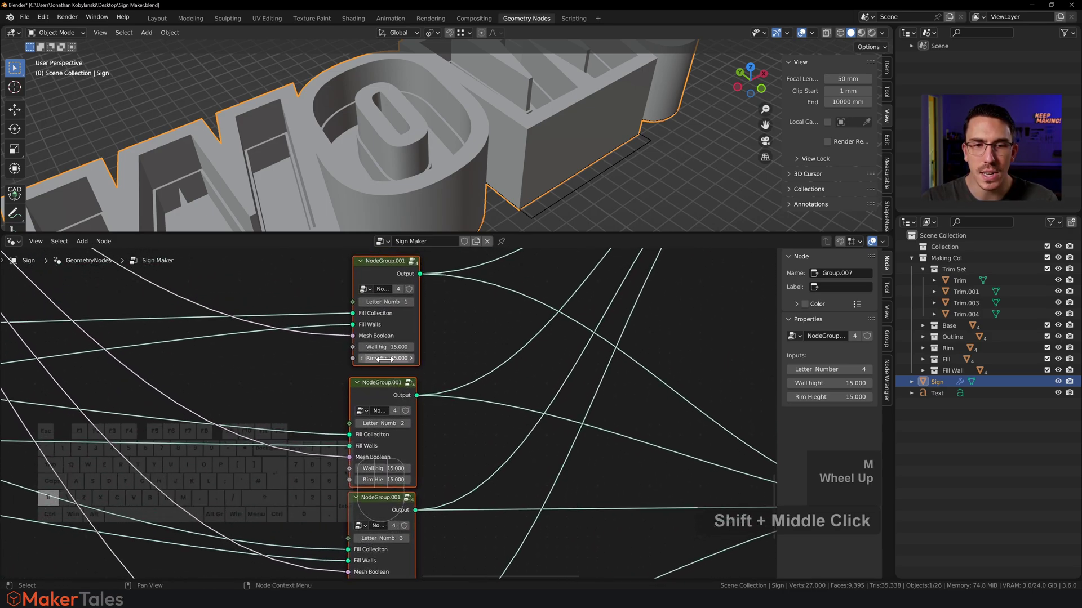
pyautogui.moveTo(421, 319)
pyautogui.mouseDown()
pyautogui.moveTo(439, 316)
pyautogui.moveTo(398, 324)
pyautogui.moveTo(445, 324)
pyautogui.moveTo(429, 328)
pyautogui.mouseUp()
pyautogui.click(411, 326)
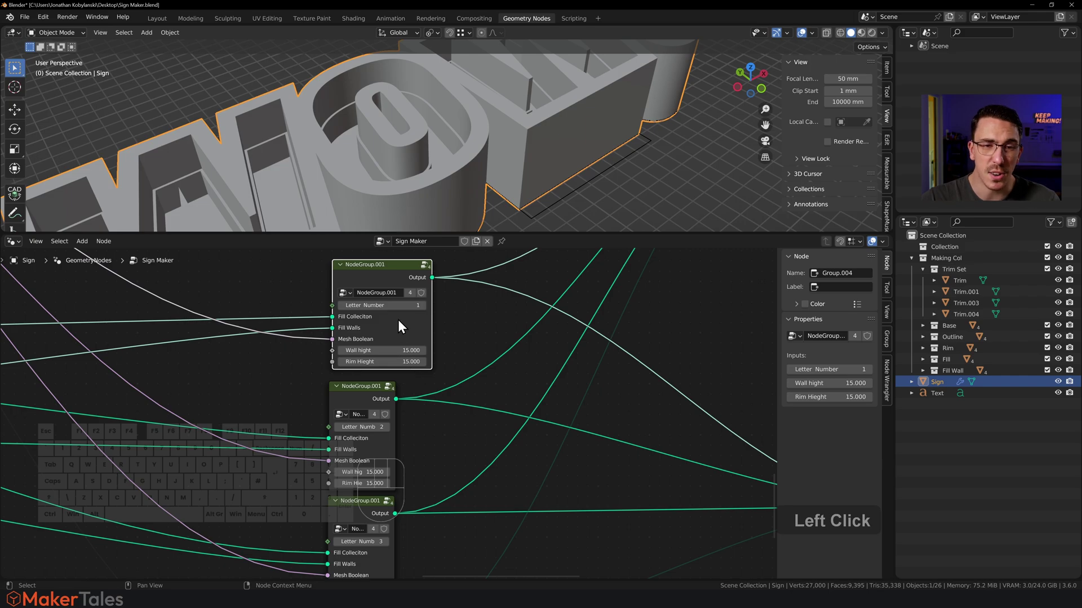
# Set the Rim Hieght to 30 on all four Fill Building node groups, with the letter 1 group active.
pyautogui.scroll(-2, 371, 408)
pyautogui.scroll(-2, 369, 411)
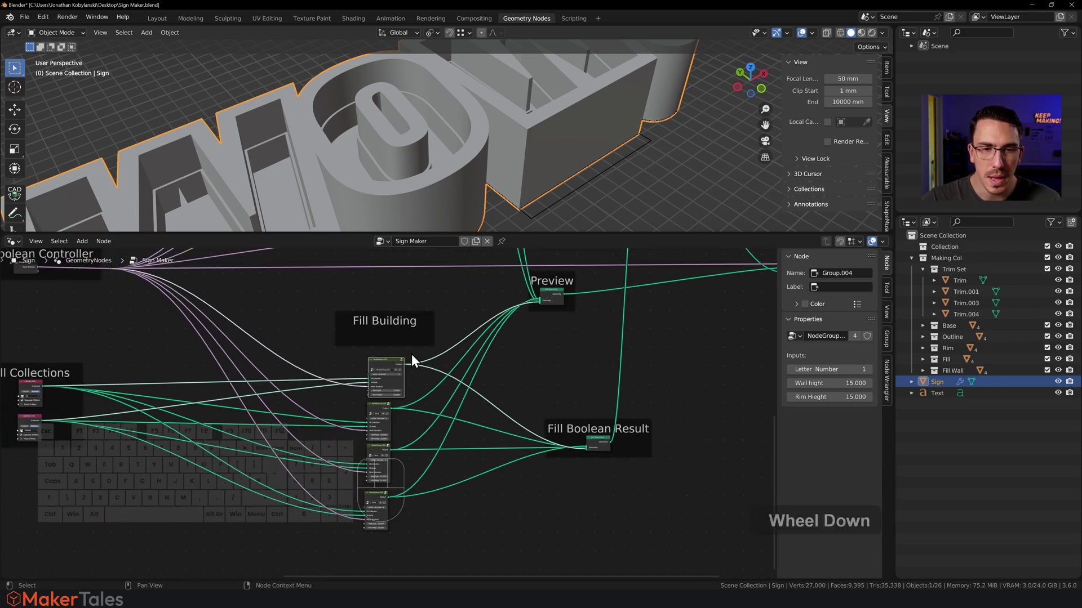
pyautogui.moveTo(412, 353); pyautogui.dragTo(331, 555)
pyautogui.scroll(4, 384, 390)
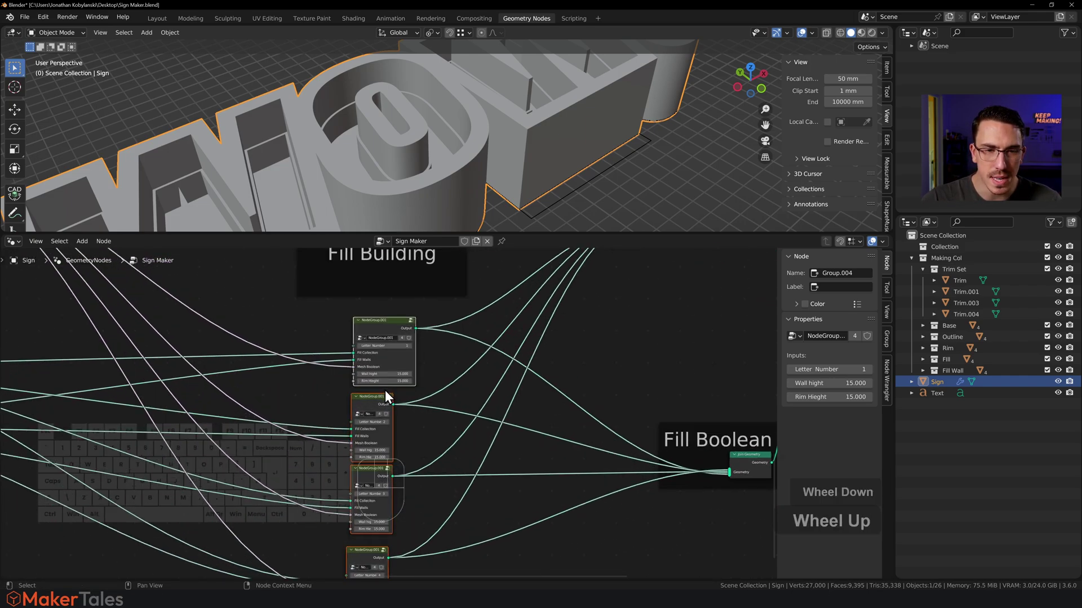
pyautogui.click(387, 358)
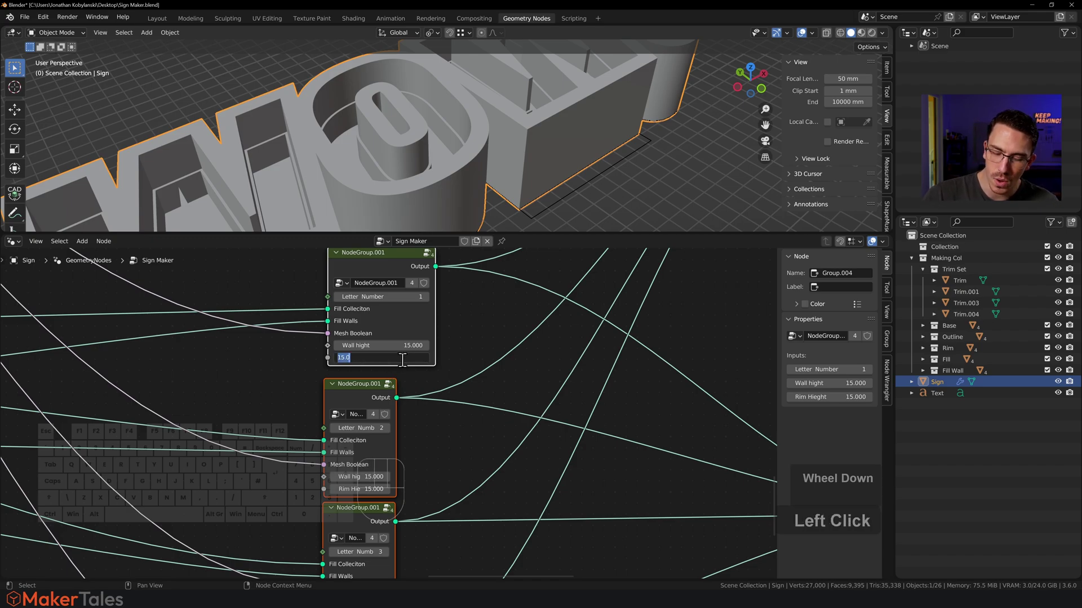
pyautogui.write('30')
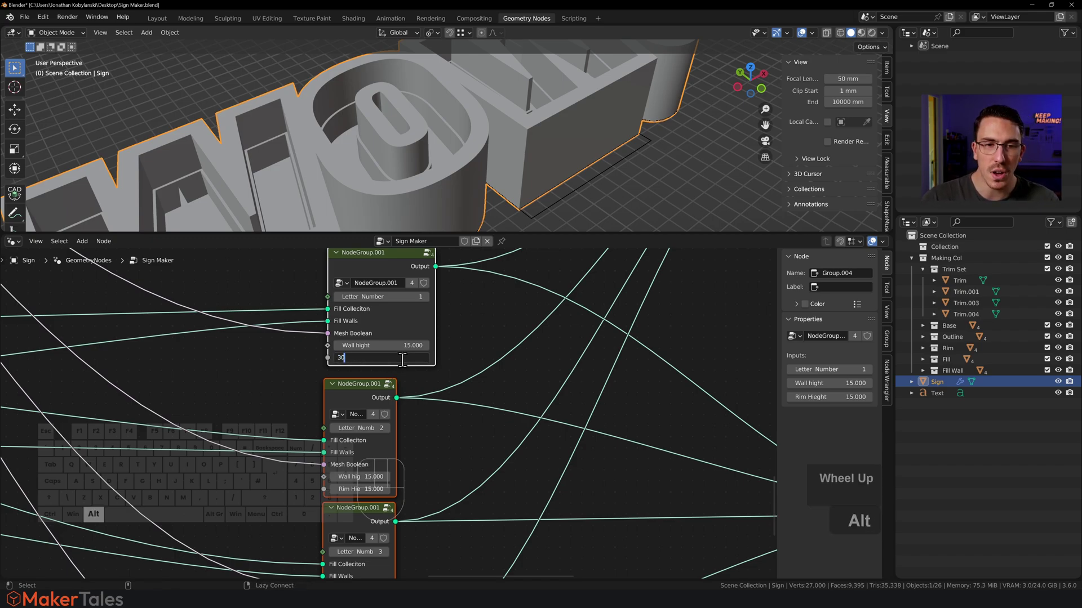
pyautogui.hotkey('alt', 'Return')
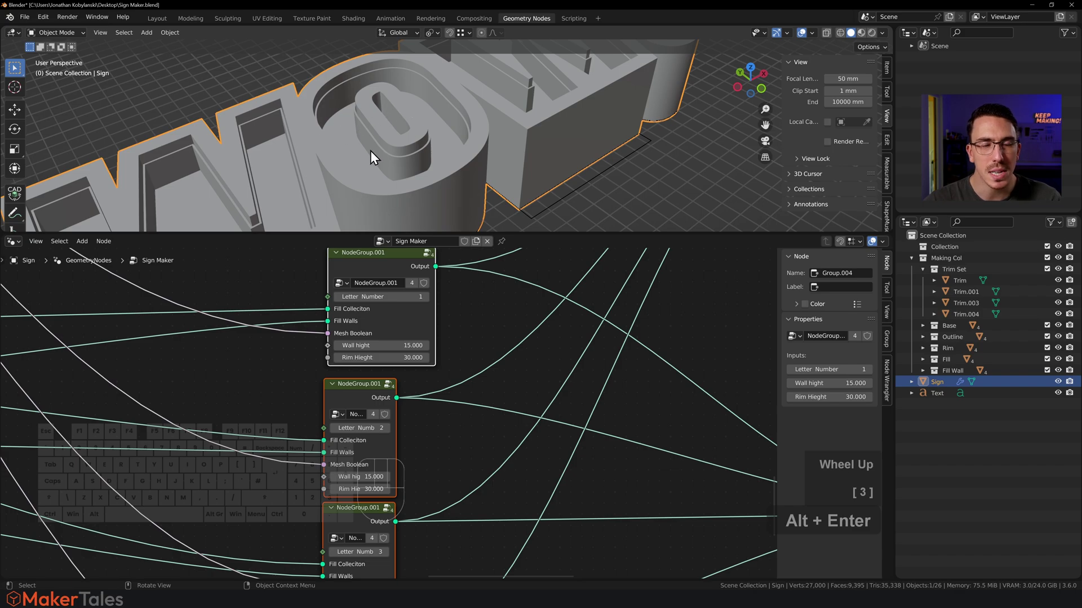
# Set the Wall hight to 20 on all four Fill Building node groups.
pyautogui.keyDown('shift'); pyautogui.scroll(-3, 407, 161); pyautogui.keyUp('shift')
pyautogui.scroll(2, 411, 151)
pyautogui.moveTo(411, 151); pyautogui.dragTo(369, 148, button='middle')
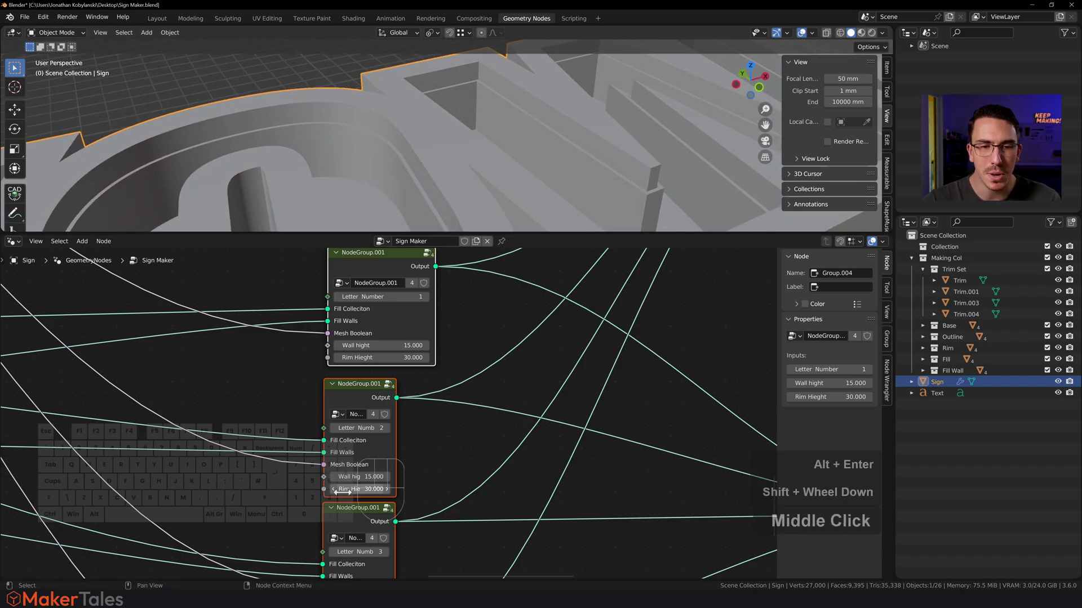
pyautogui.click(355, 476)
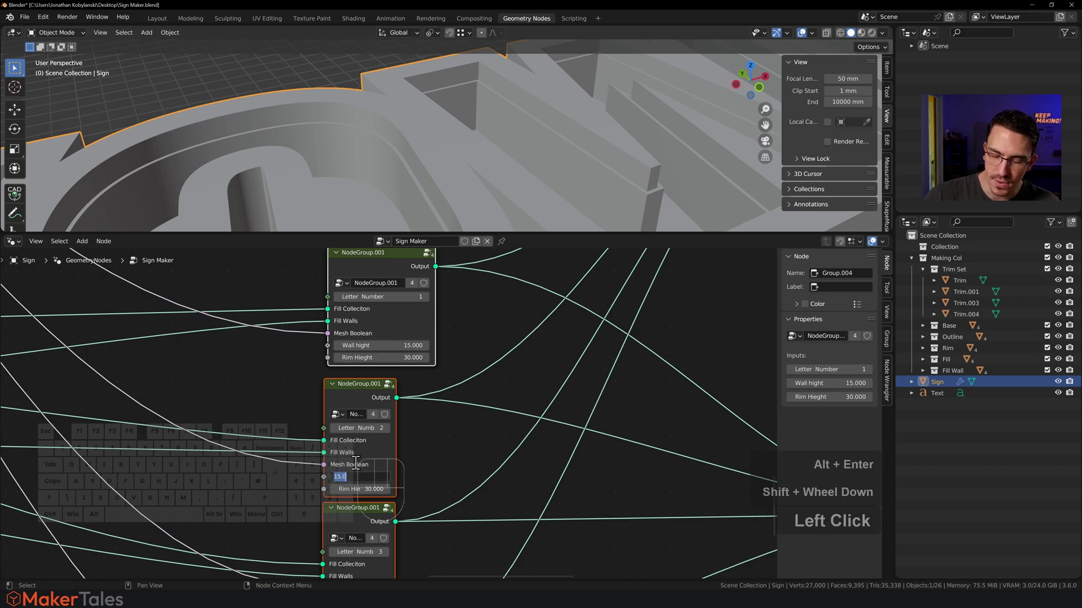
pyautogui.write('20')
pyautogui.hotkey('alt', 'Return')
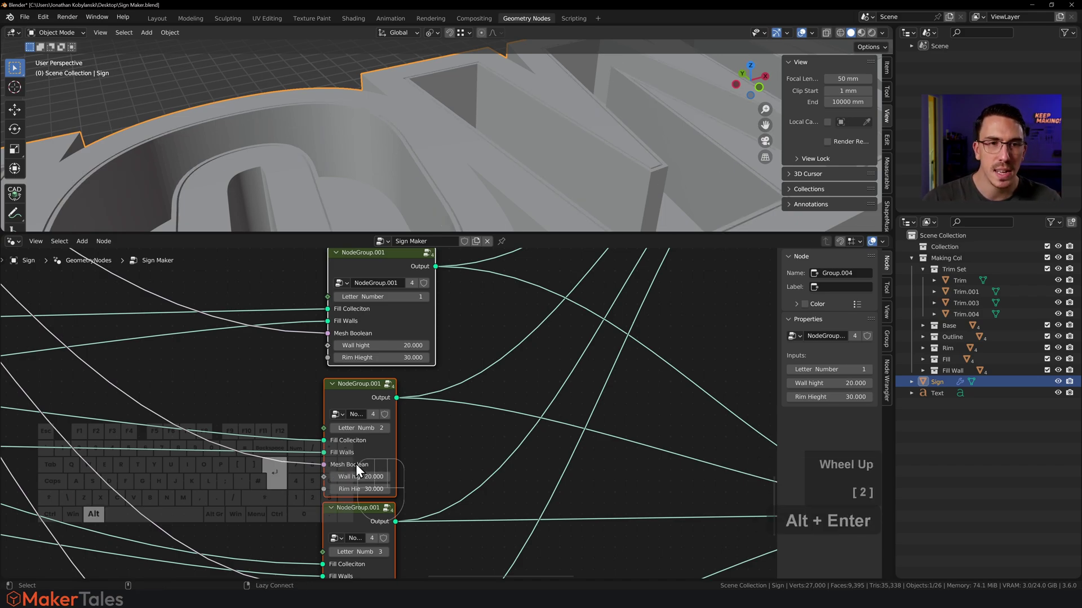
# In the Layout workspace, enable Mesh Boolean on the sign's Geometry Nodes modifier and apply the modifier.
pyautogui.scroll(-6, 387, 148)
pyautogui.keyDown('shift'); pyautogui.moveTo(373, 188); pyautogui.dragTo(400, 141, button='middle'); pyautogui.keyUp('shift')
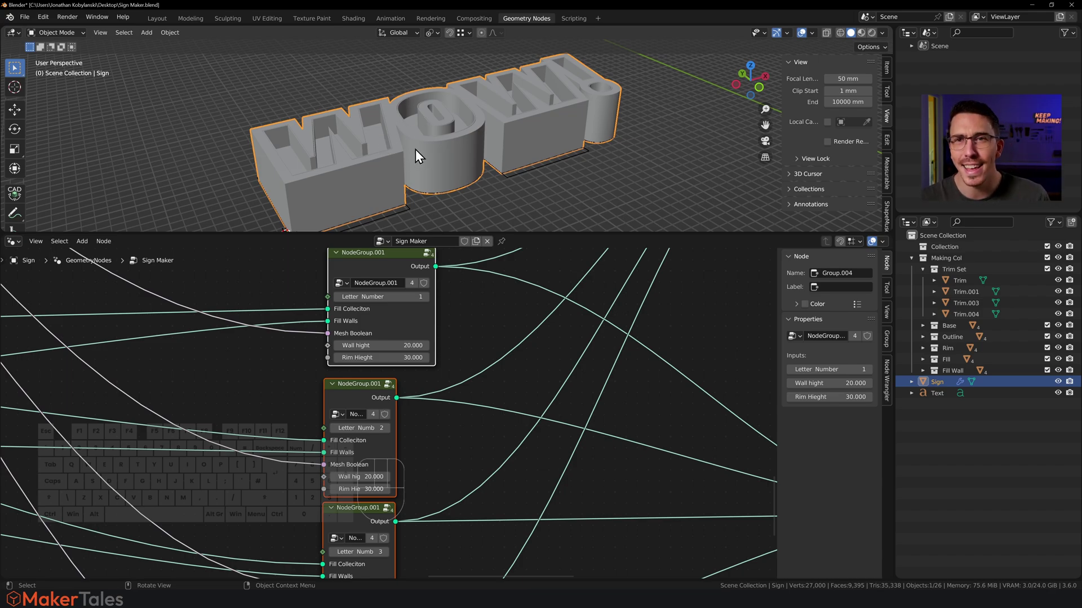
pyautogui.scroll(-8, 408, 480)
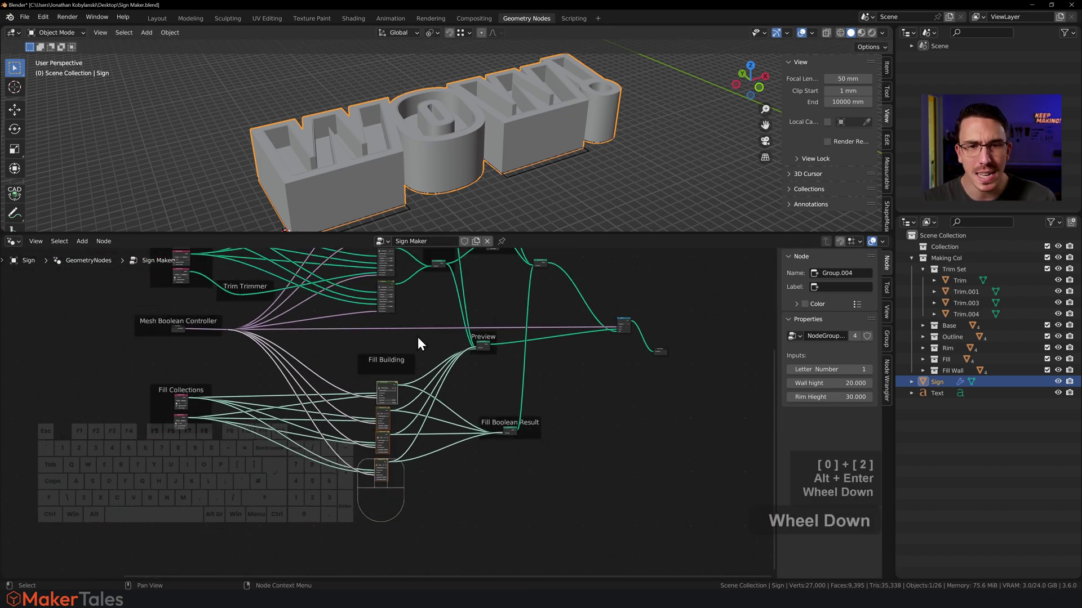
pyautogui.keyDown('shift'); pyautogui.moveTo(417, 337); pyautogui.dragTo(414, 437, button='middle'); pyautogui.keyUp('shift')
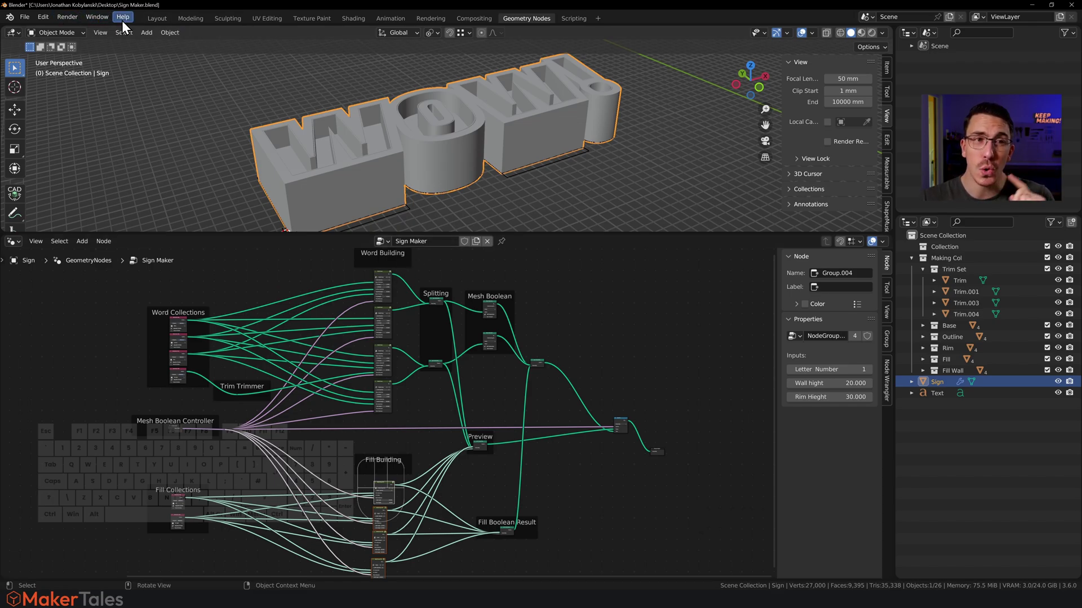
pyautogui.click(155, 18)
pyautogui.scroll(-4, 329, 115)
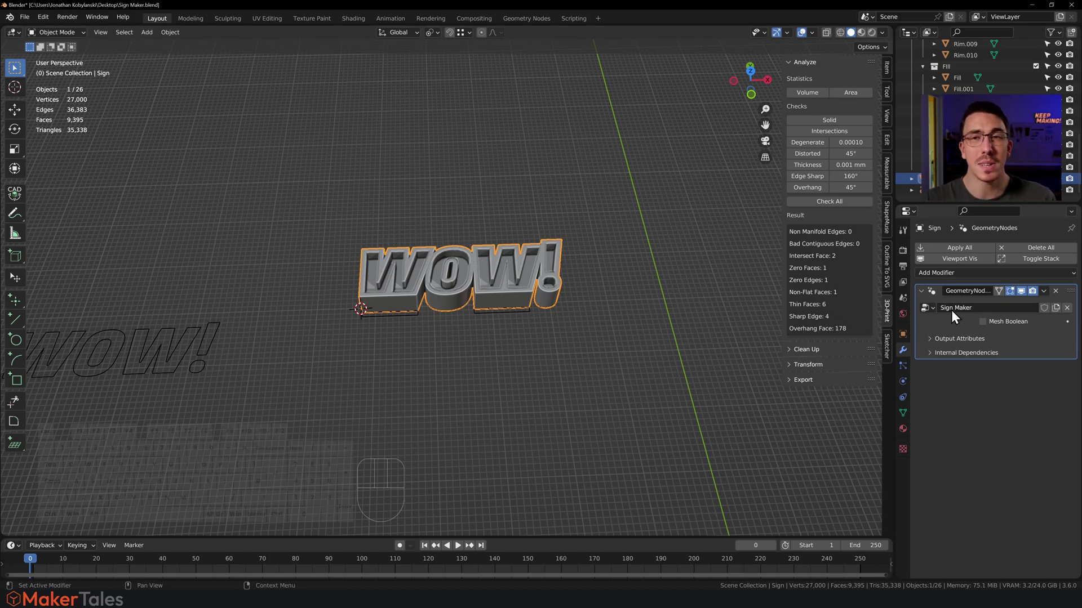
pyautogui.click(982, 322)
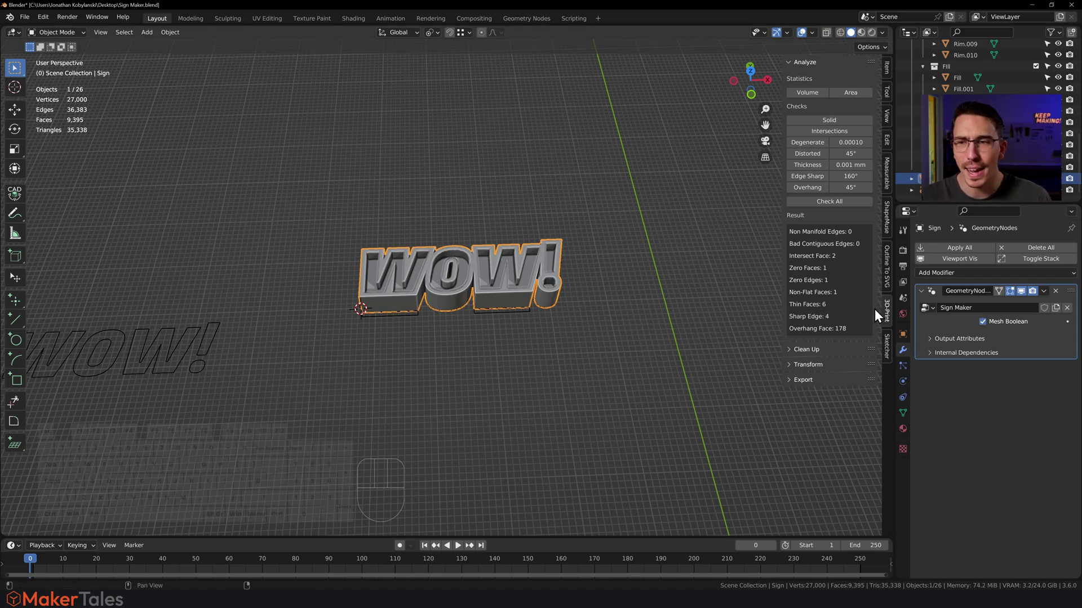
pyautogui.click(1042, 290)
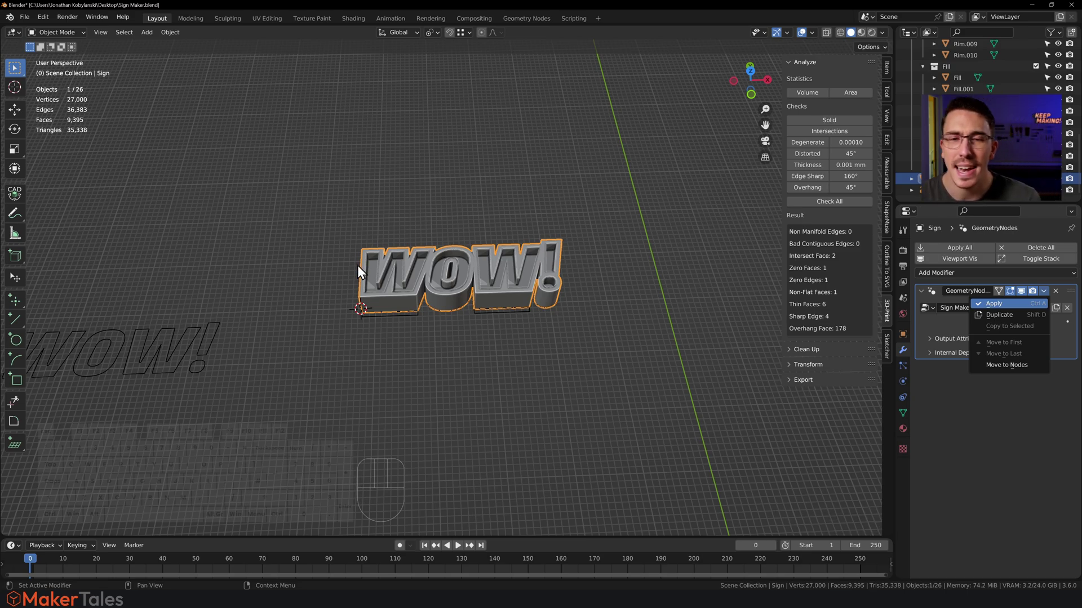
pyautogui.hotkey('ctrl', 'a')
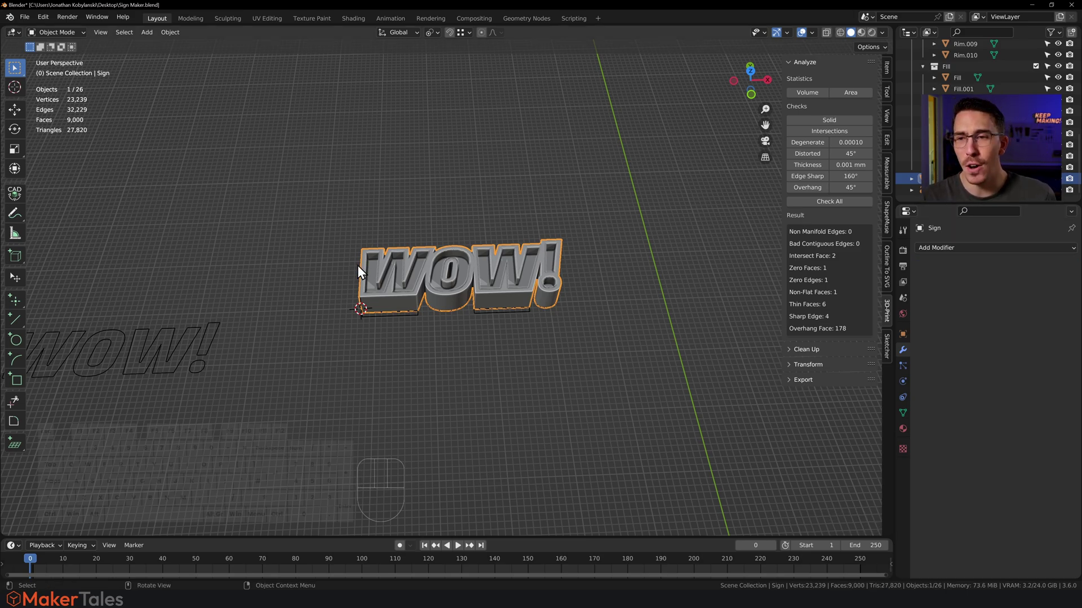
# Move the applied sign about 240 mm along negative Y, clear of the outline curves.
pyautogui.click(544, 330)
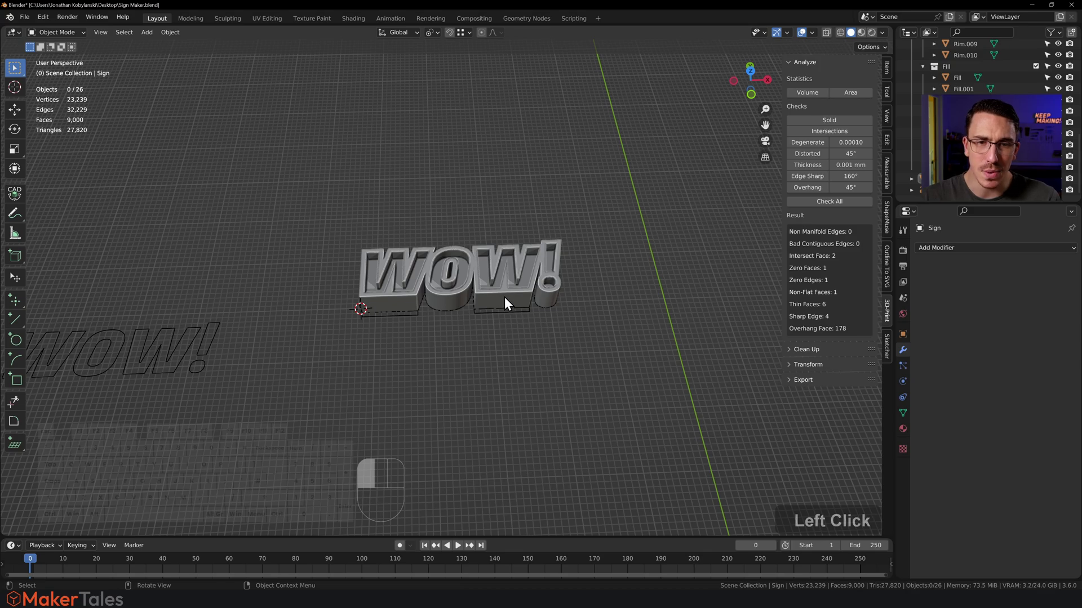
pyautogui.click(471, 269)
pyautogui.press('g')
pyautogui.press('y')
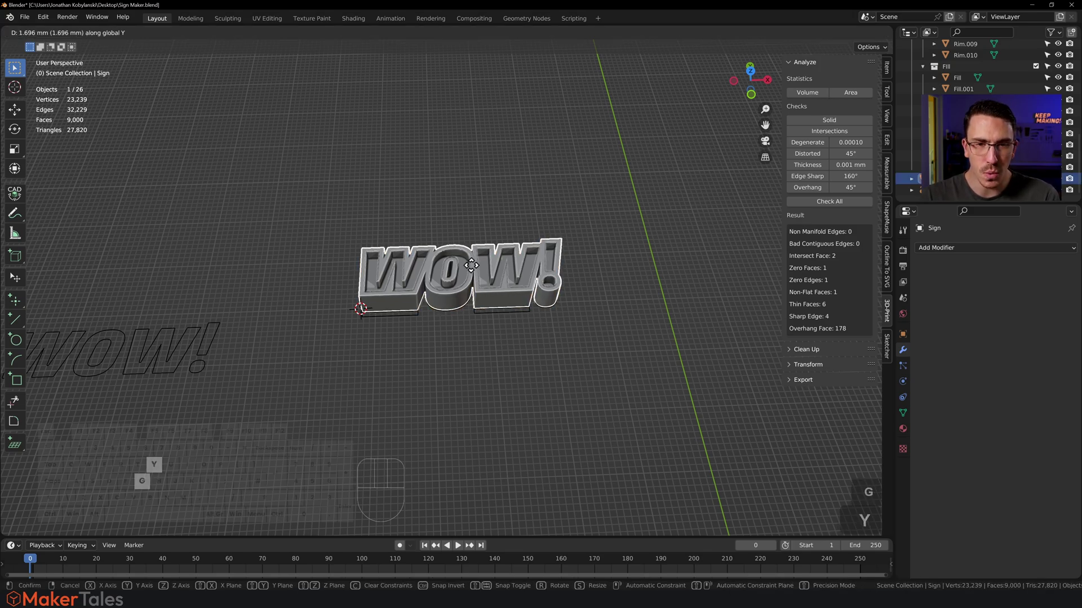
pyautogui.click(486, 452)
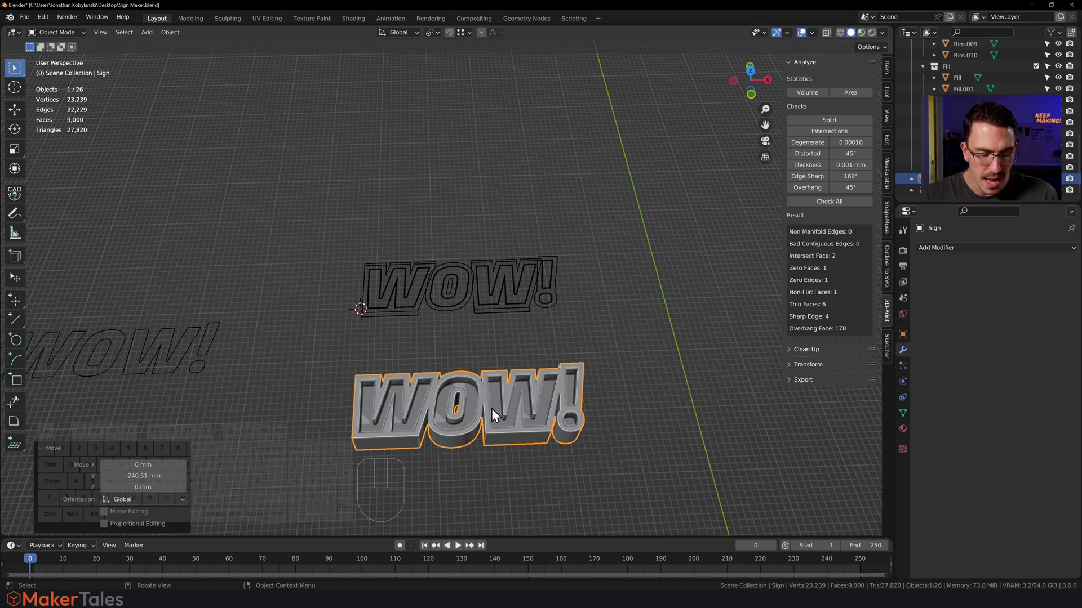
# Separate the sign mesh by loose parts and return to Object Mode.
pyautogui.press('Tab')
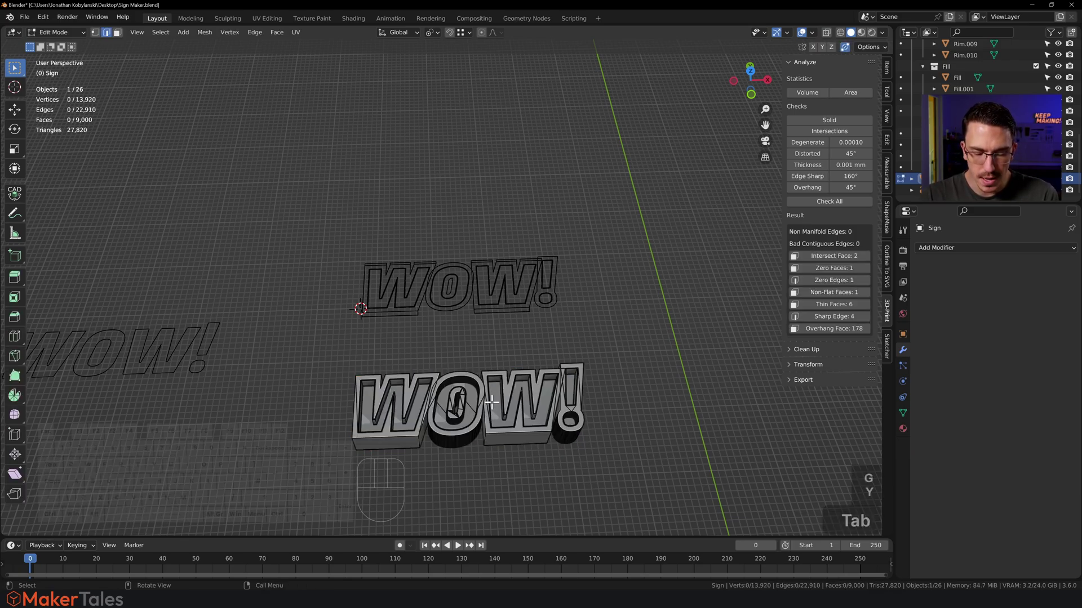
pyautogui.press('p')
pyautogui.click(465, 339)
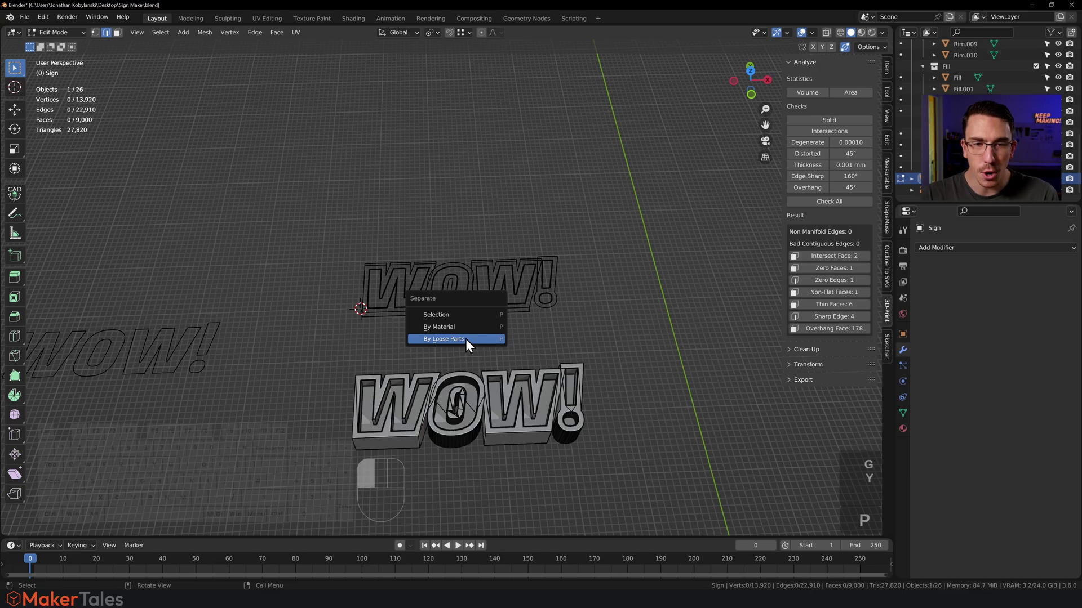
pyautogui.press('Tab')
# Examine whether the W! and WO halves are separate objects by selecting each and trying to move the W! half.
pyautogui.scroll(4, 492, 387)
pyautogui.keyDown('shift'); pyautogui.scroll(-4, 478, 201); pyautogui.keyUp('shift')
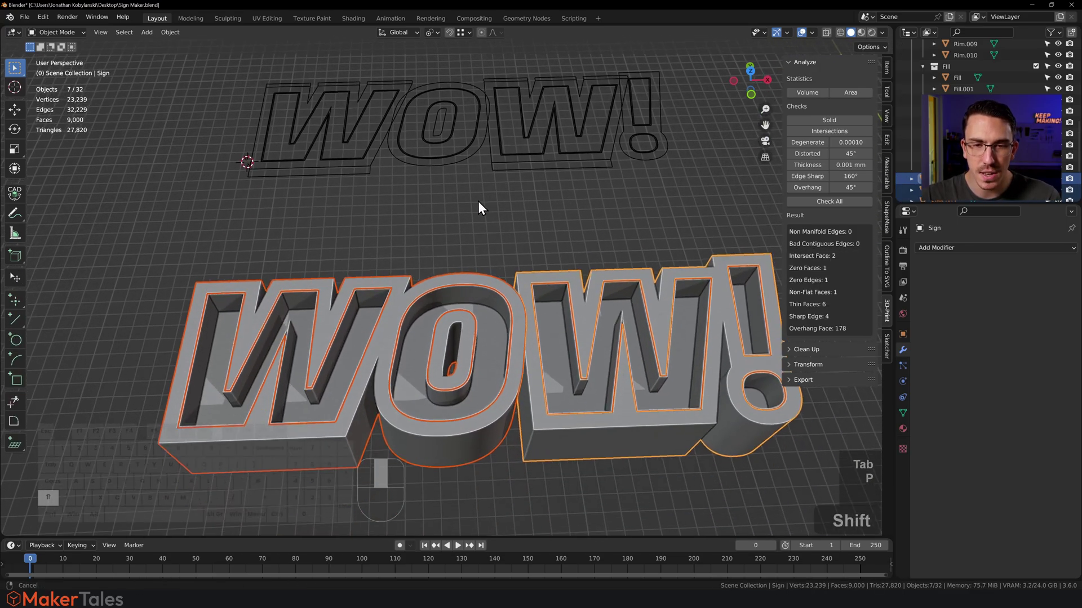
pyautogui.scroll(-2, 524, 376)
pyautogui.click(517, 399)
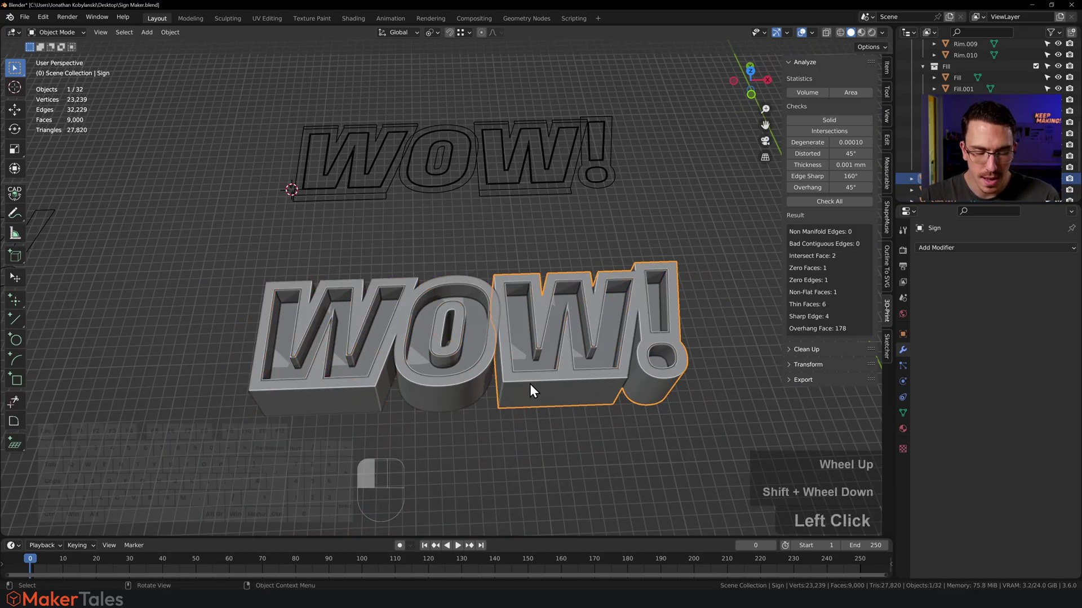
pyautogui.press('g')
pyautogui.rightClick(625, 368)
pyautogui.click(470, 394)
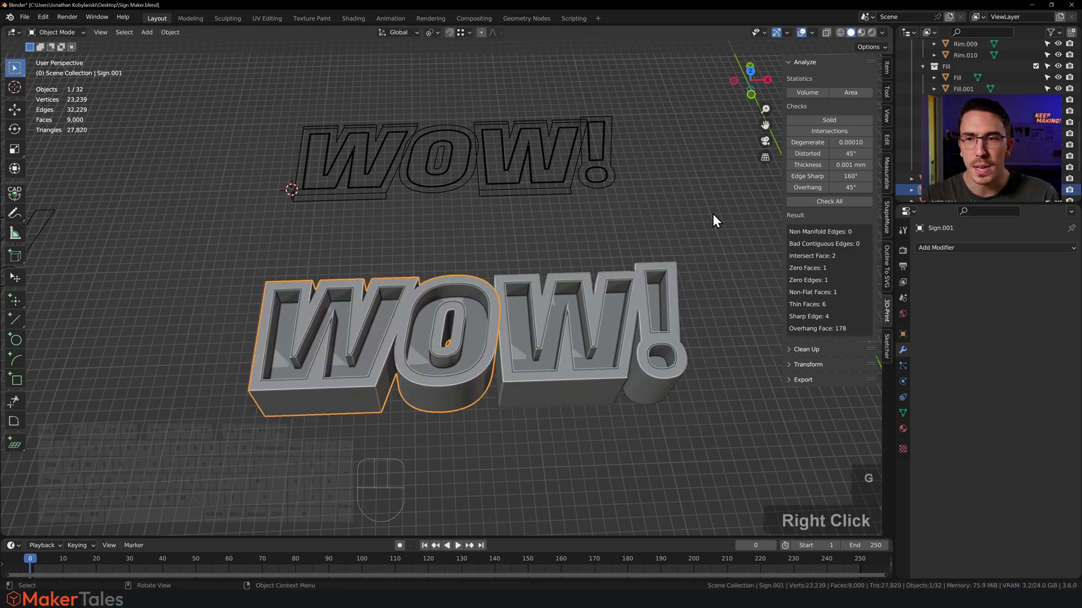
# Run all 3D-print checks on the W! half of the sign, and repeat them with the WO half selected.
pyautogui.click(681, 225)
pyautogui.click(648, 265)
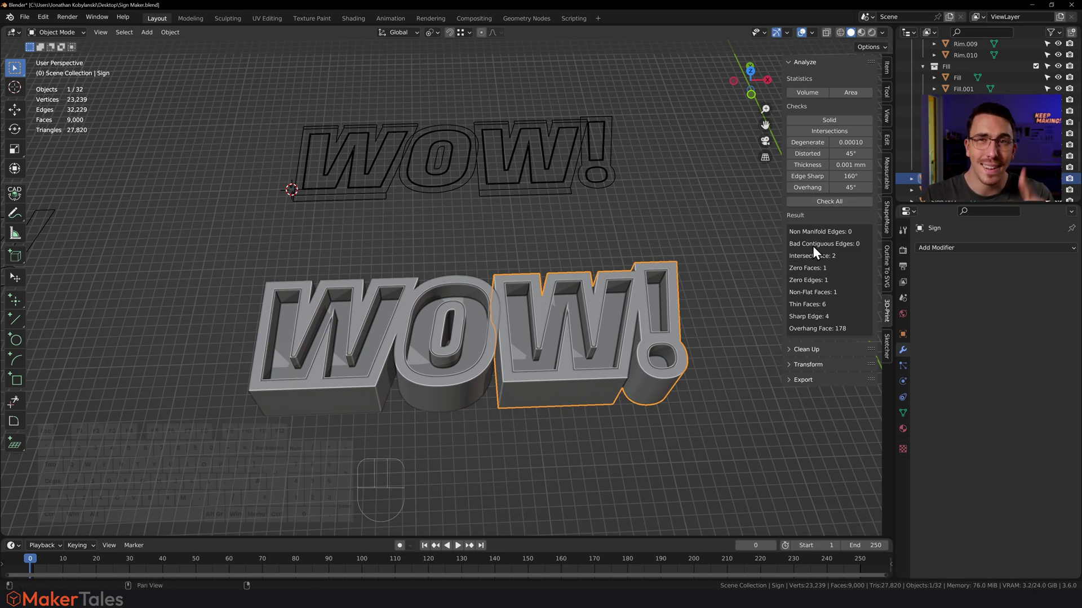
pyautogui.click(816, 201)
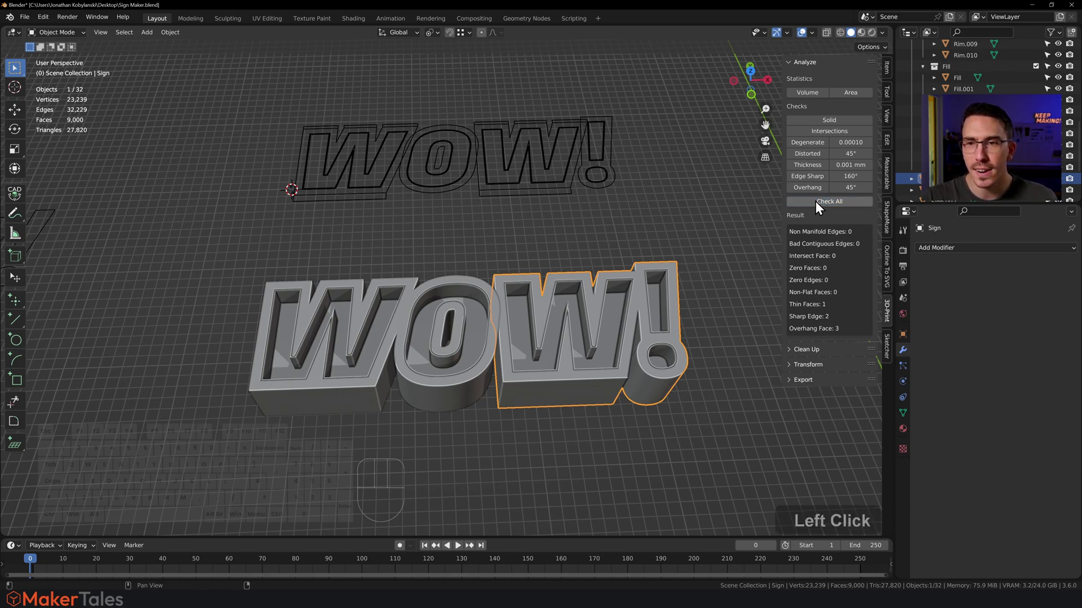
pyautogui.click(484, 383)
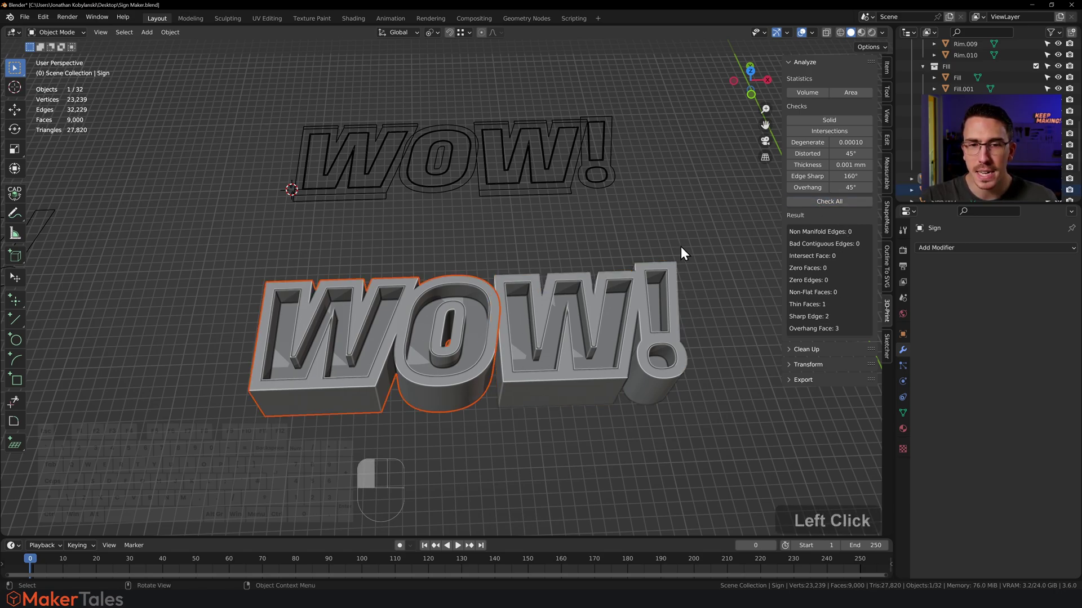
pyautogui.click(823, 202)
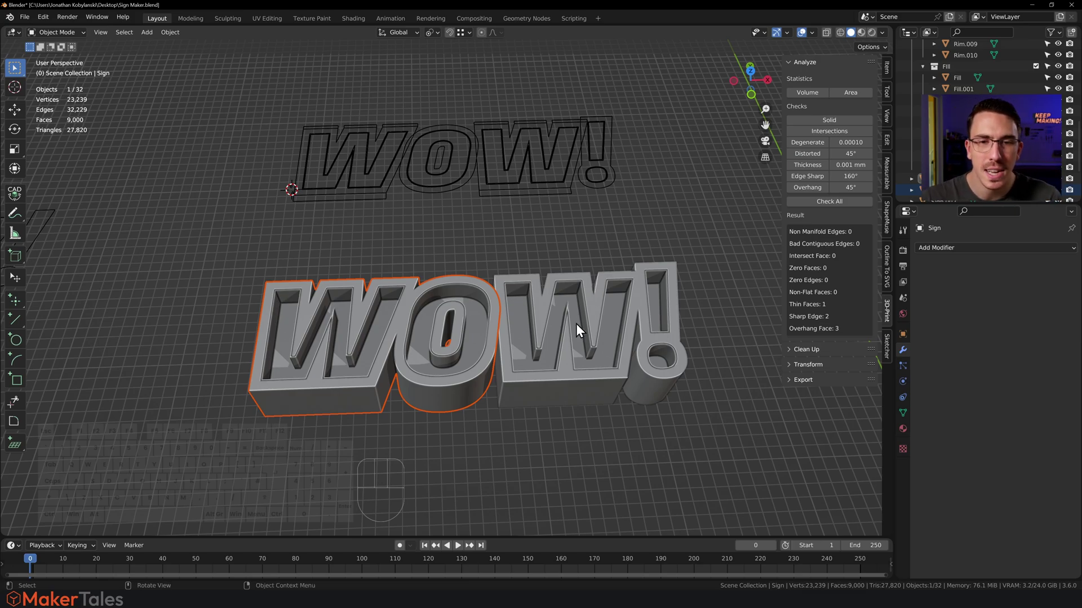
# Select the fill pieces of both Ws, the O and both parts of the exclamation mark, and hide them.
pyautogui.click(485, 312)
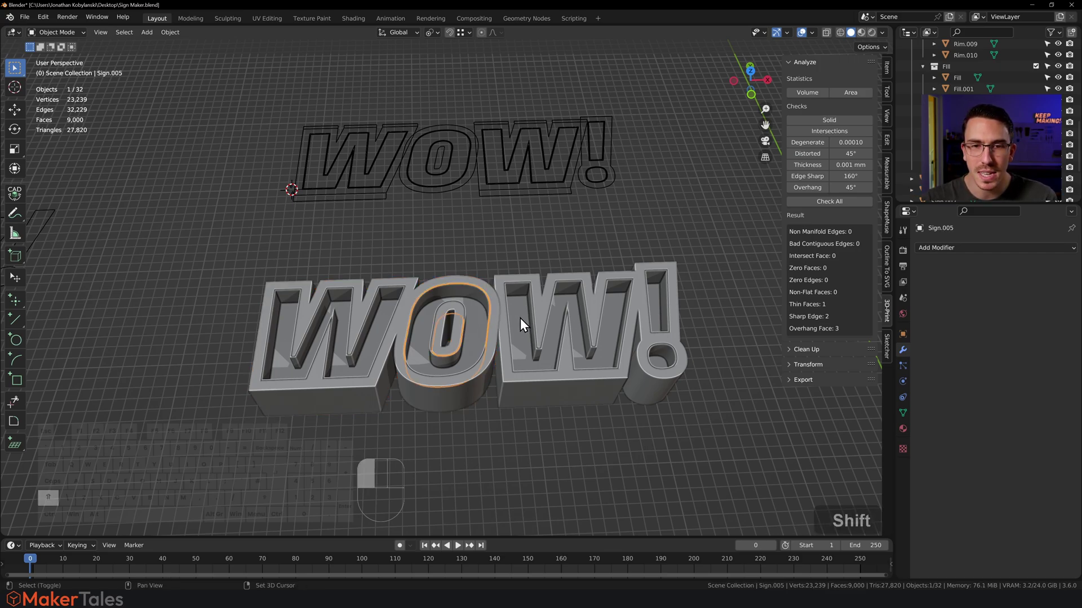
pyautogui.keyDown('shift'); pyautogui.click(594, 292); pyautogui.keyUp('shift')
pyautogui.keyDown('shift'); pyautogui.click(658, 295); pyautogui.keyUp('shift')
pyautogui.keyDown('shift'); pyautogui.click(660, 363); pyautogui.keyUp('shift')
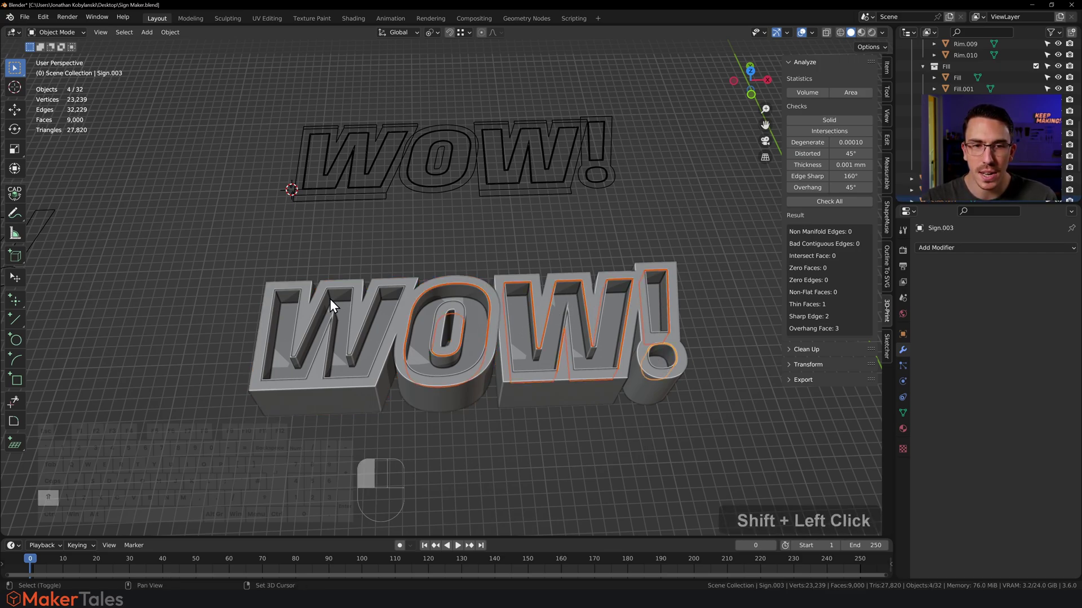
pyautogui.keyDown('shift'); pyautogui.click(380, 306); pyautogui.keyUp('shift')
pyautogui.press('h')
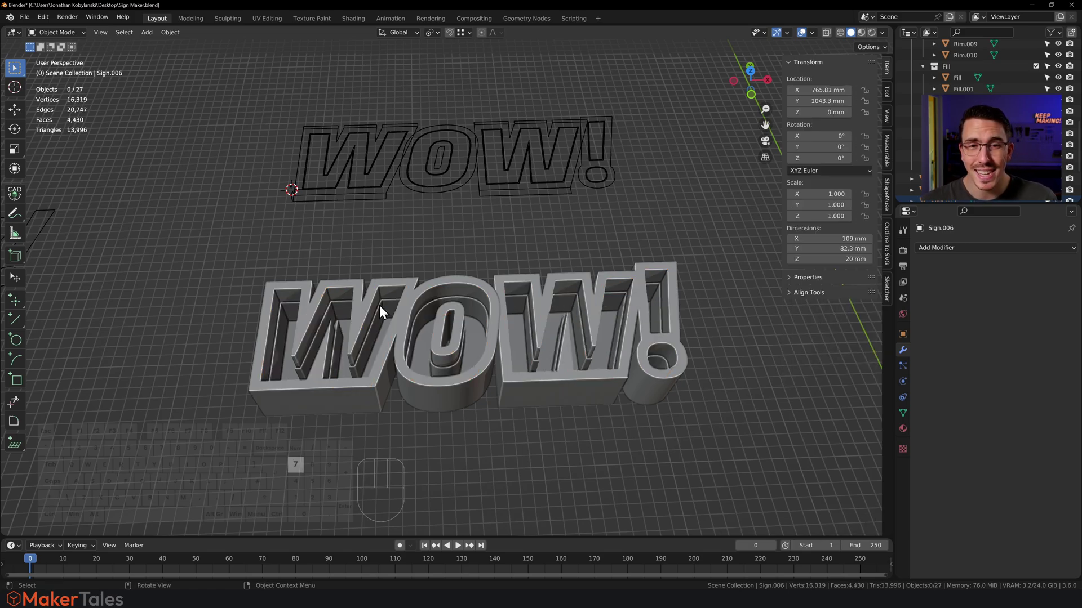
# View the sign shells from the top in wireframe shading with X-ray turned off.
pyautogui.press('KP_7')
pyautogui.scroll(3, 395, 290)
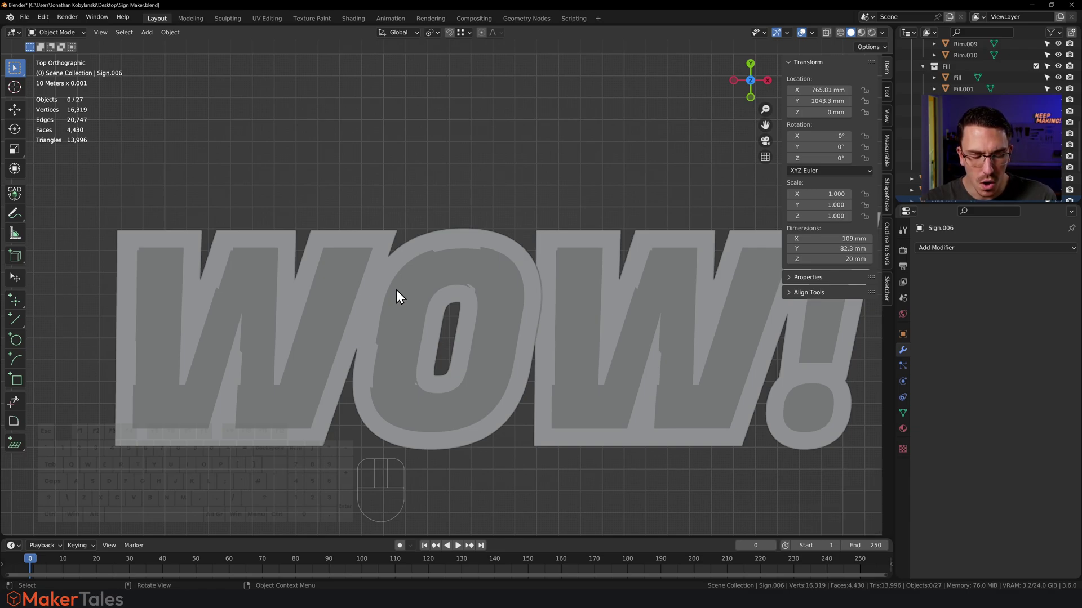
pyautogui.hotkey('shift', 'z')
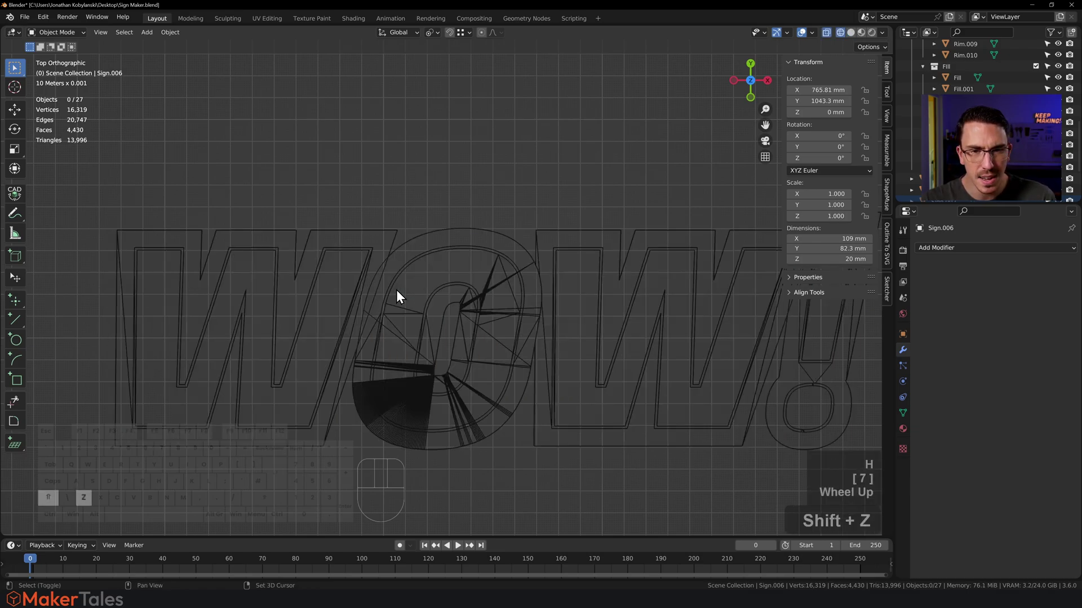
pyautogui.hotkey('alt', 'z')
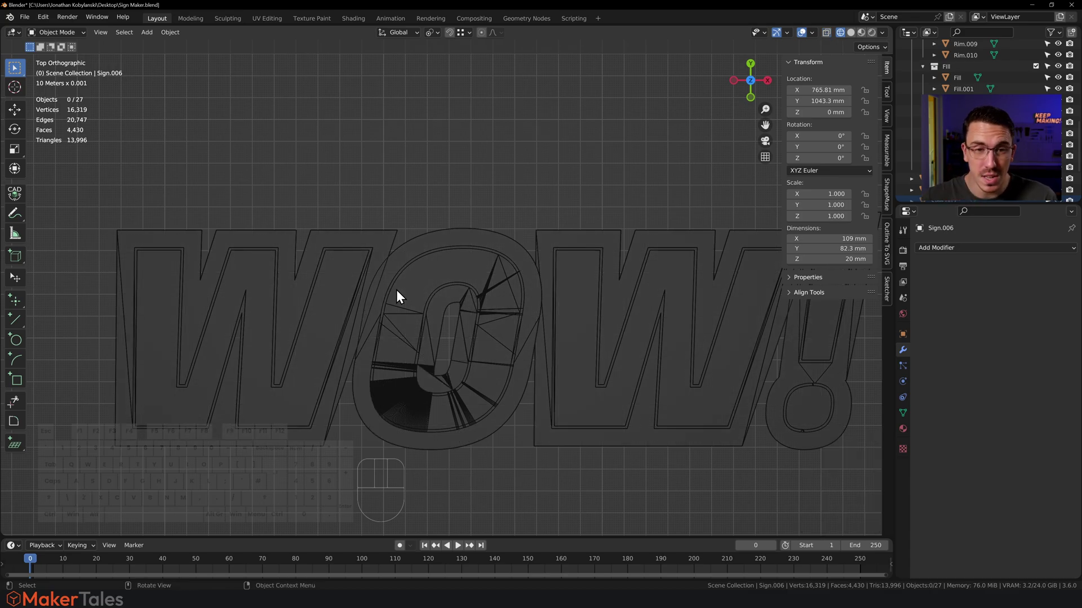
# Place the 3D cursor on the upper end of the first W's last stroke and add a 20 mm plane there.
pyautogui.keyDown('shift'); pyautogui.moveTo(300, 305); pyautogui.dragTo(385, 205, button='middle'); pyautogui.keyUp('shift')
pyautogui.scroll(3, 454, 242)
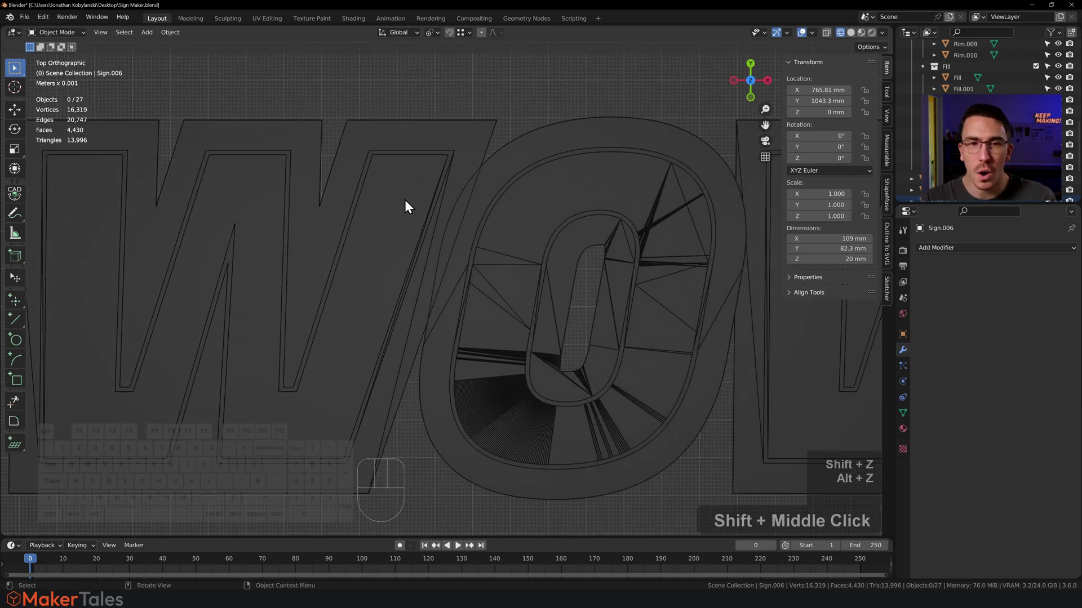
pyautogui.keyDown('shift'); pyautogui.rightClick(394, 193); pyautogui.keyUp('shift')
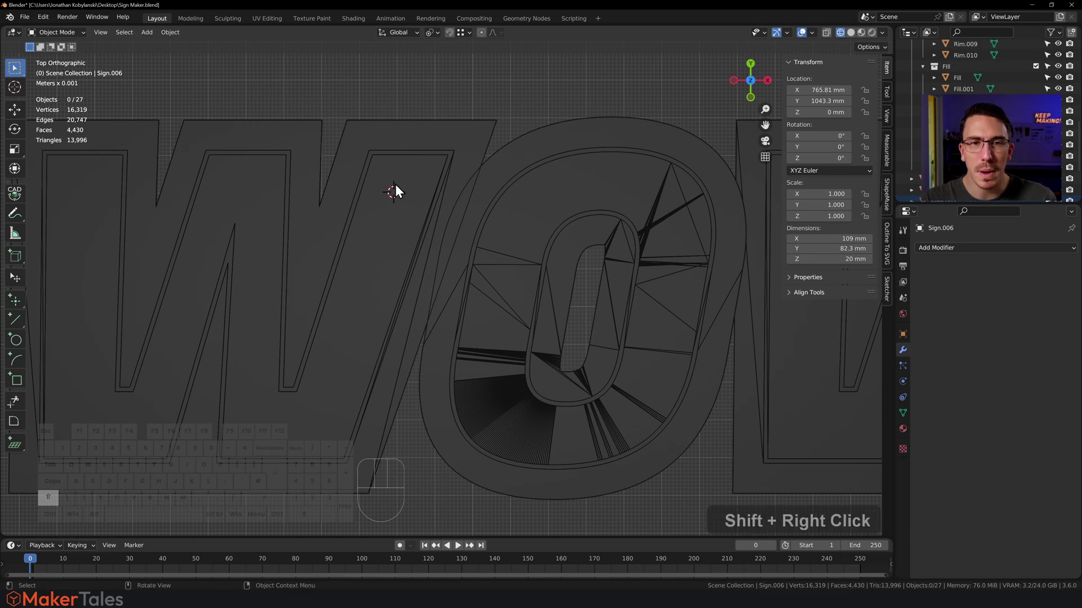
pyautogui.hotkey('shift', 'a')
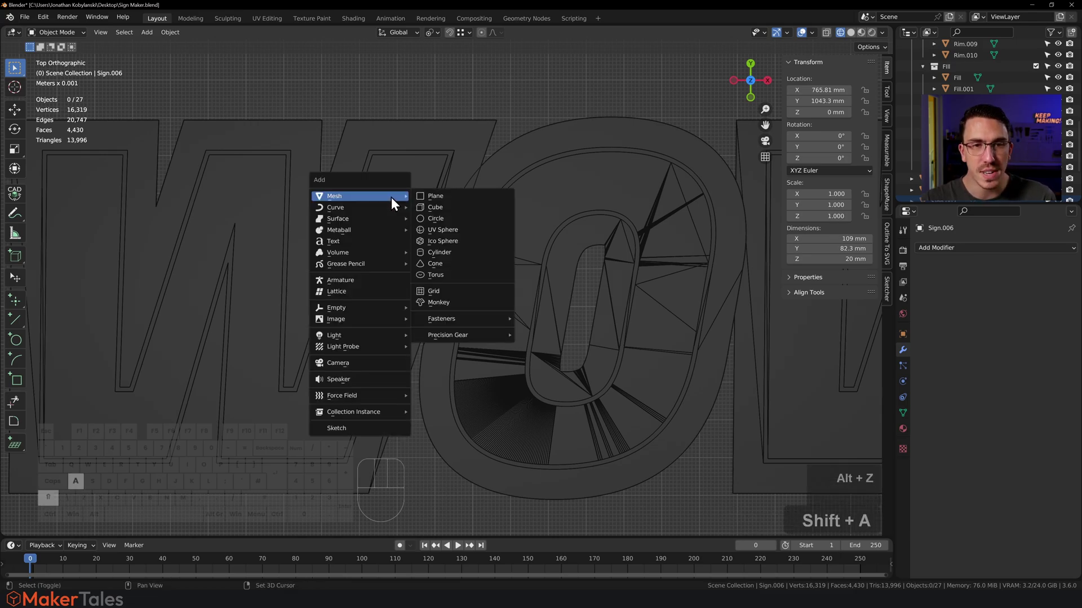
pyautogui.click(448, 197)
pyautogui.click(143, 430)
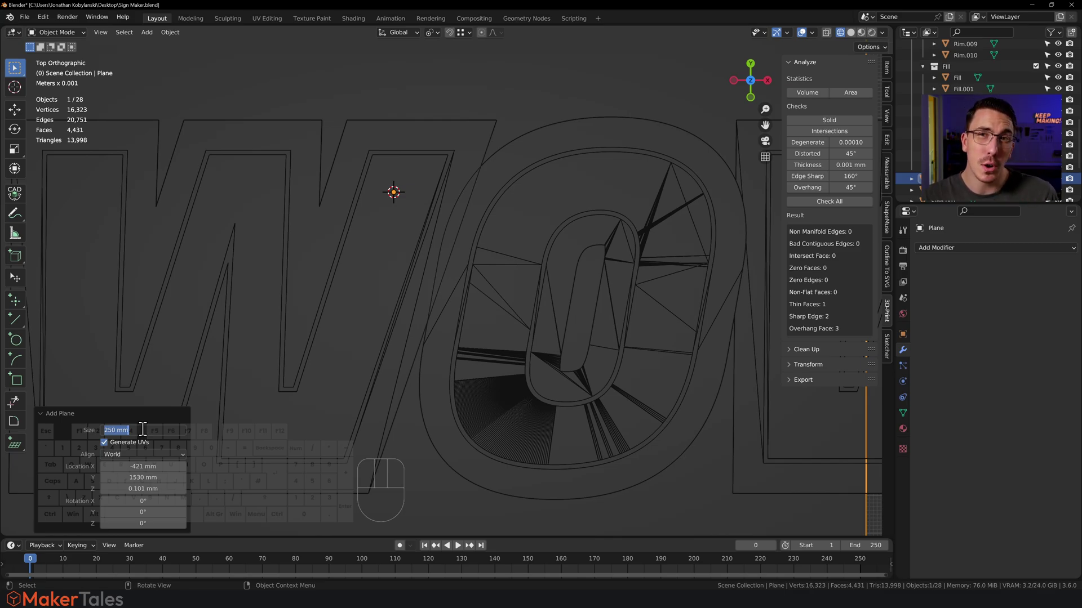
pyautogui.write('20')
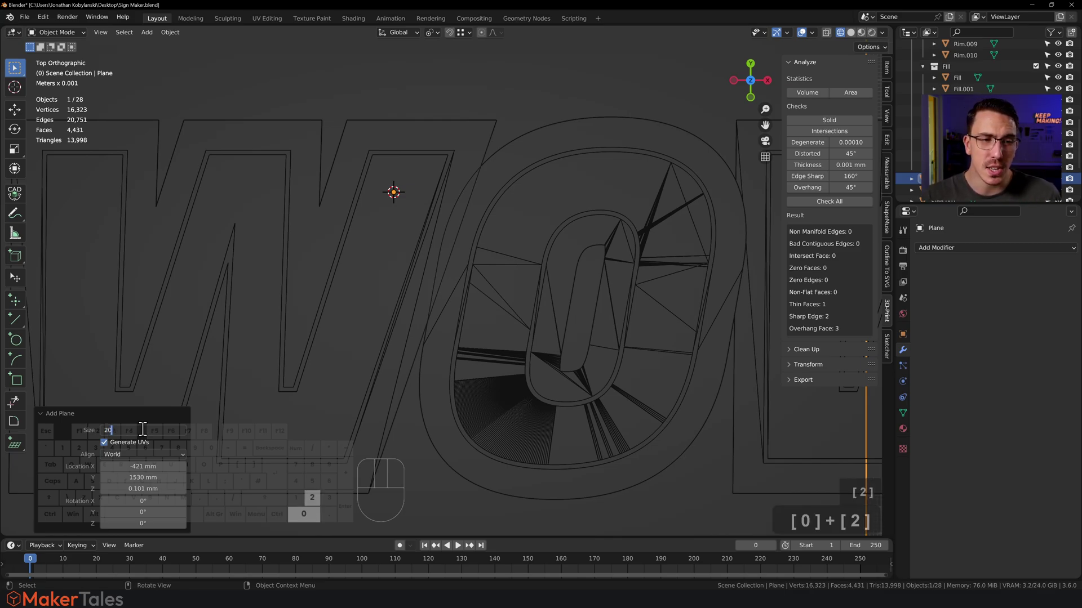
pyautogui.press('Return')
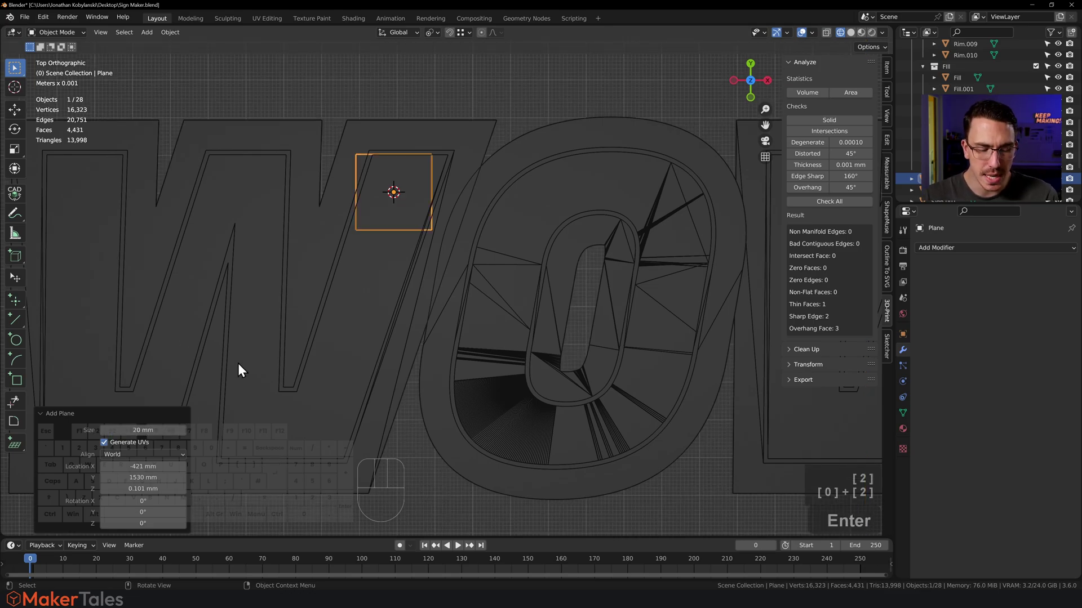
# Move the plane over the wall between the first W and the O and set its Y dimension to 15 mm.
pyautogui.press('g')
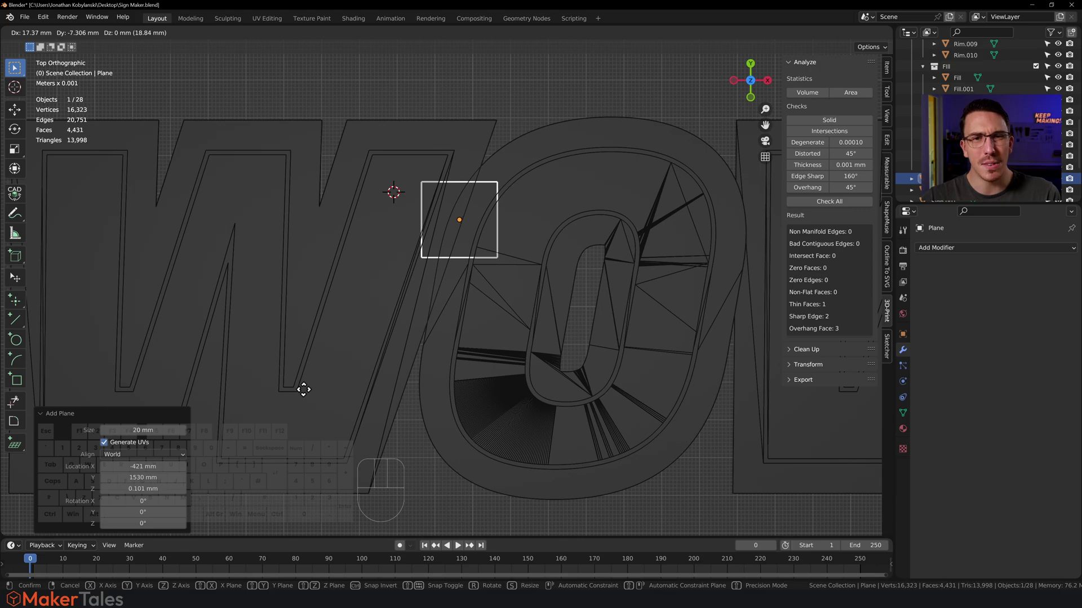
pyautogui.click(285, 385)
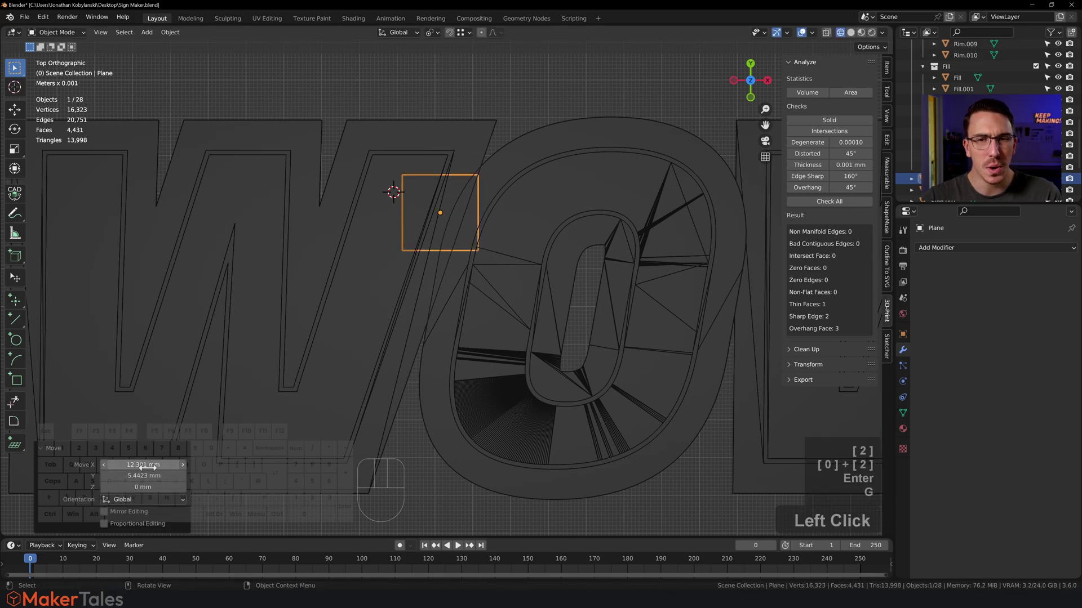
pyautogui.click(886, 73)
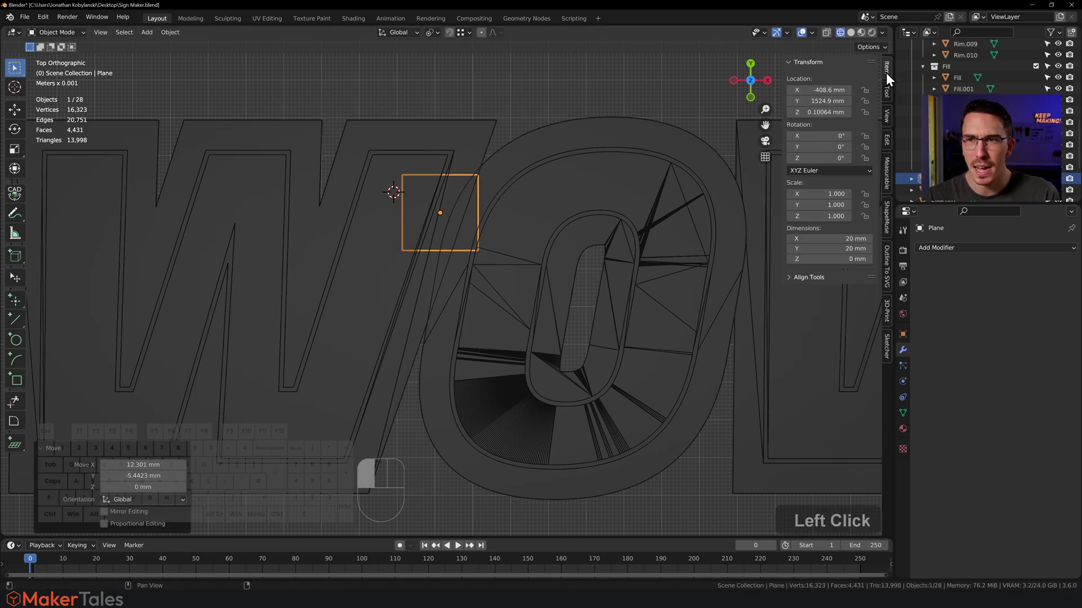
pyautogui.click(834, 248)
pyautogui.write('4.5')
pyautogui.press('Return')
pyautogui.click(845, 248)
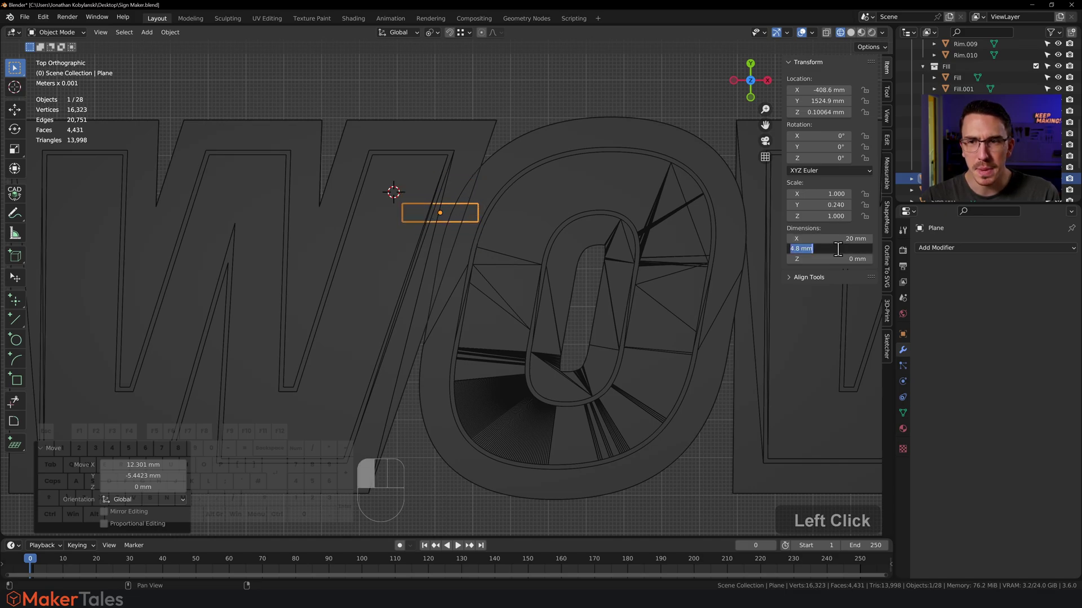
pyautogui.write('15')
pyautogui.press('Return')
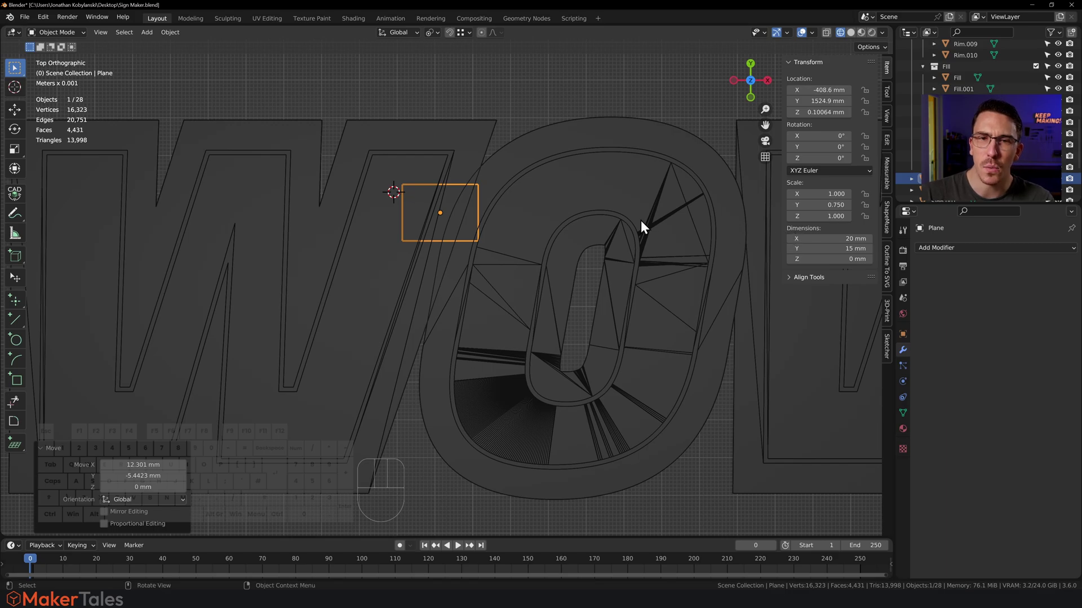
# Edit the plane's mesh with X-ray on and shift its face about 4.4 mm along X across the W–O wall.
pyautogui.scroll(-2, 433, 223)
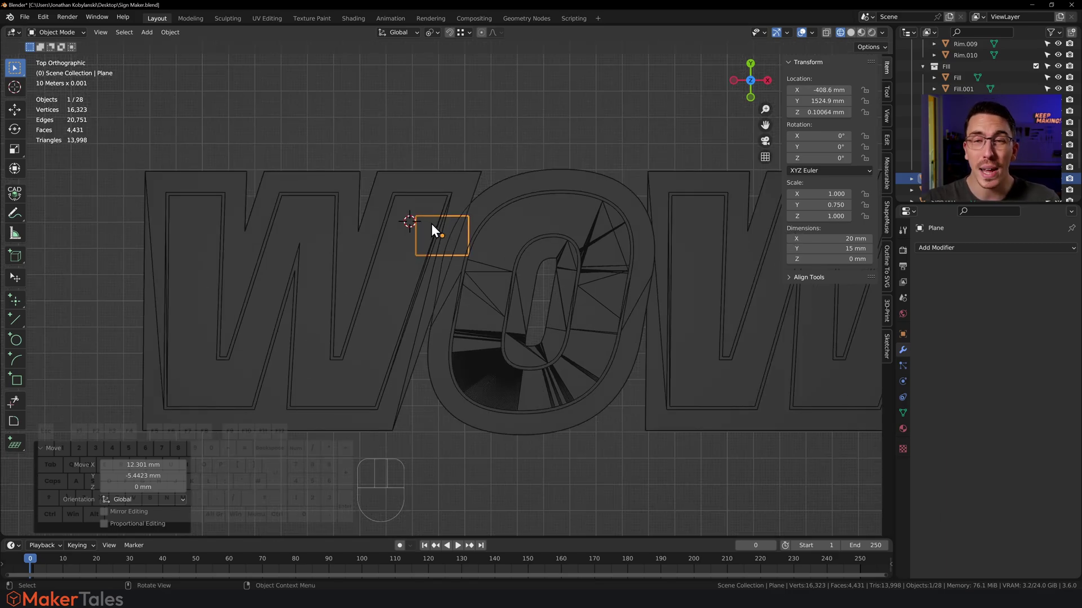
pyautogui.press('Tab')
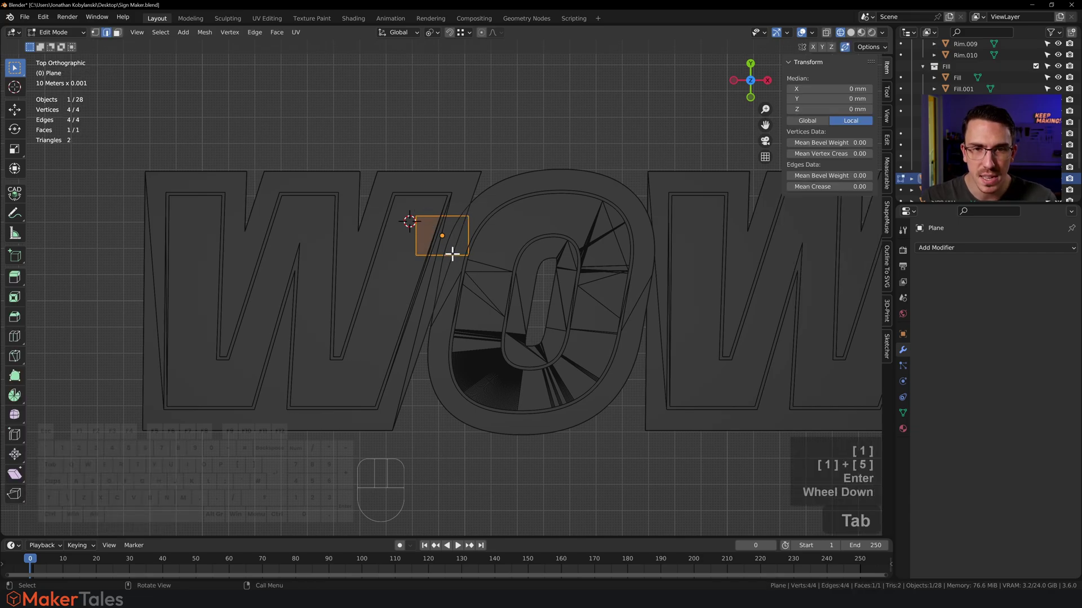
pyautogui.scroll(1, 453, 254)
pyautogui.hotkey('alt', 'z')
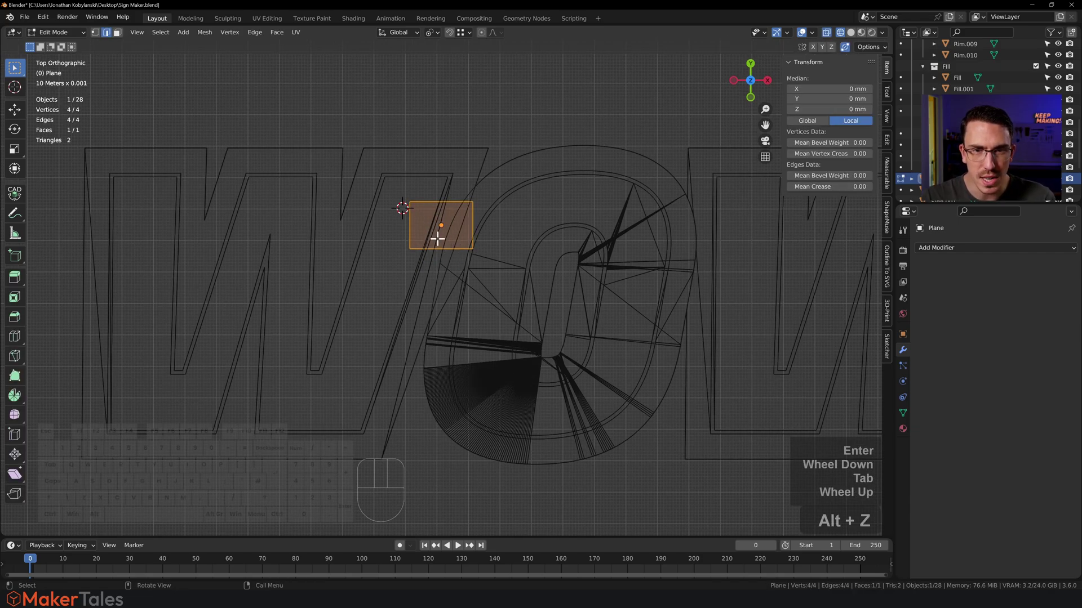
pyautogui.scroll(3, 442, 233)
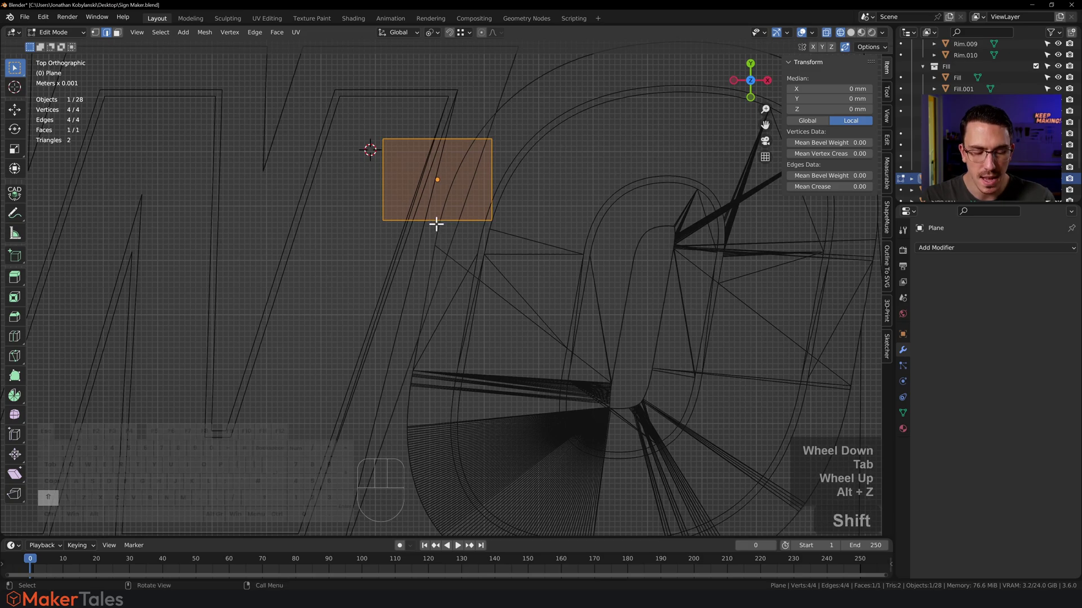
pyautogui.press('g')
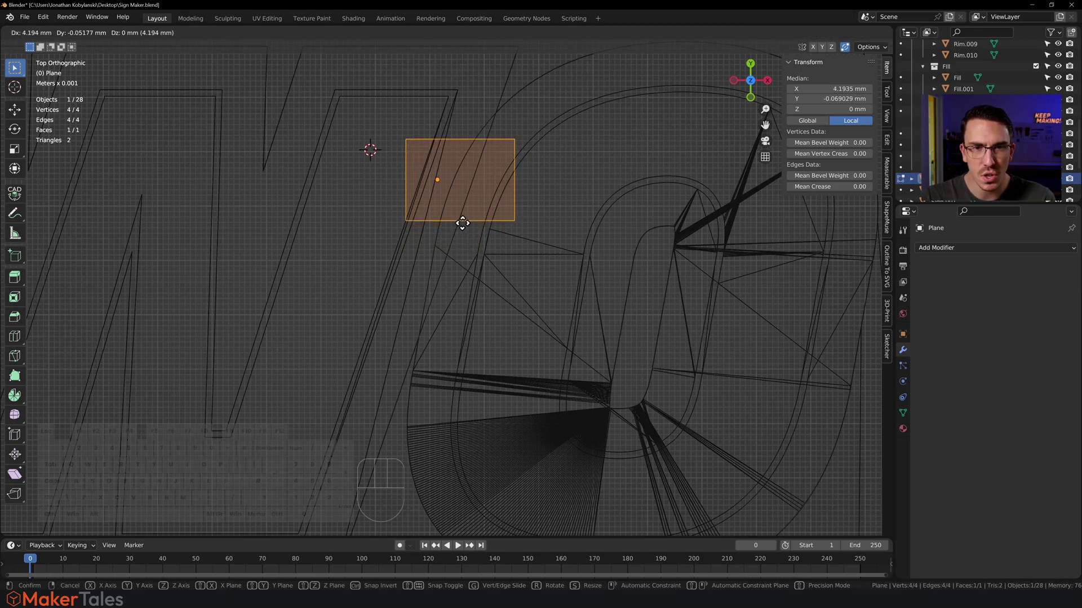
pyautogui.click(463, 224)
# Duplicate the rectangle onto the wall between the O and second W, and duplicate it again between that W and the exclamation mark.
pyautogui.scroll(-5, 467, 224)
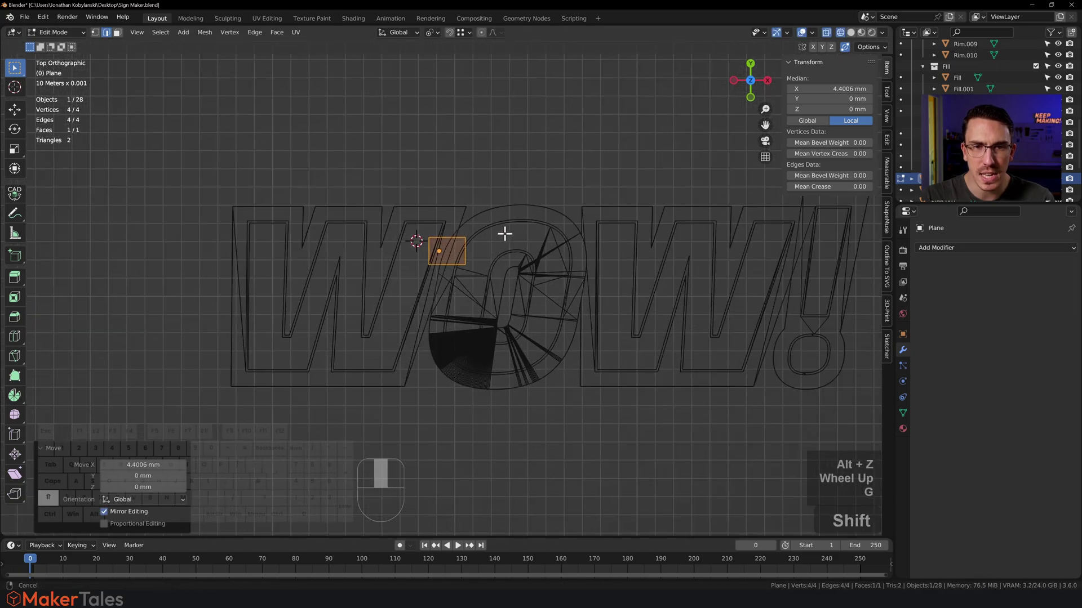
pyautogui.keyDown('shift'); pyautogui.moveTo(505, 232); pyautogui.dragTo(380, 211, button='middle'); pyautogui.keyUp('shift')
pyautogui.hotkey('shift', 'd')
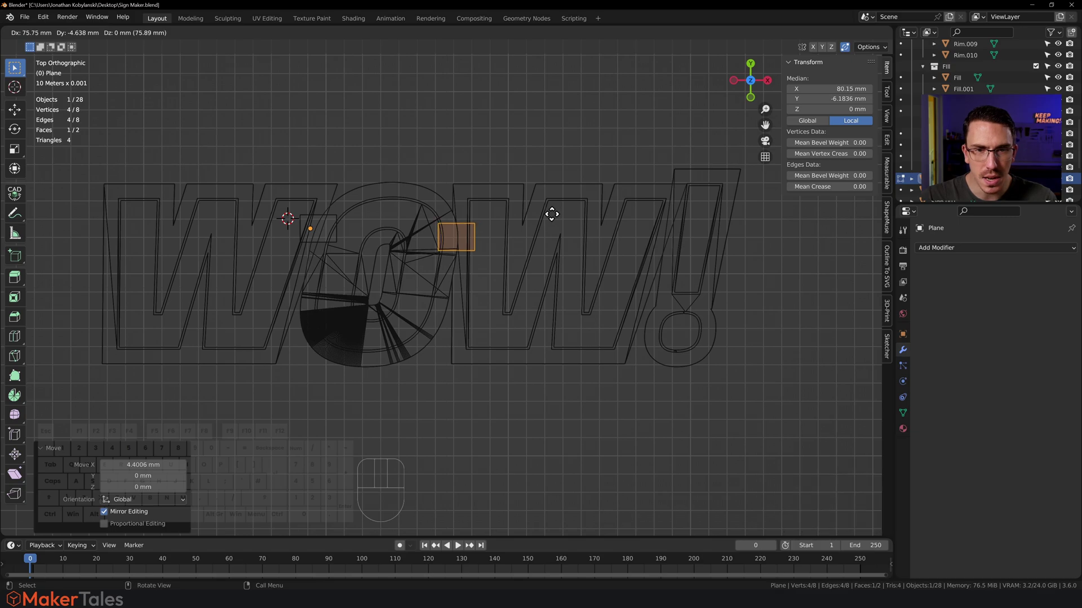
pyautogui.click(551, 214)
pyautogui.hotkey('shift', 'd')
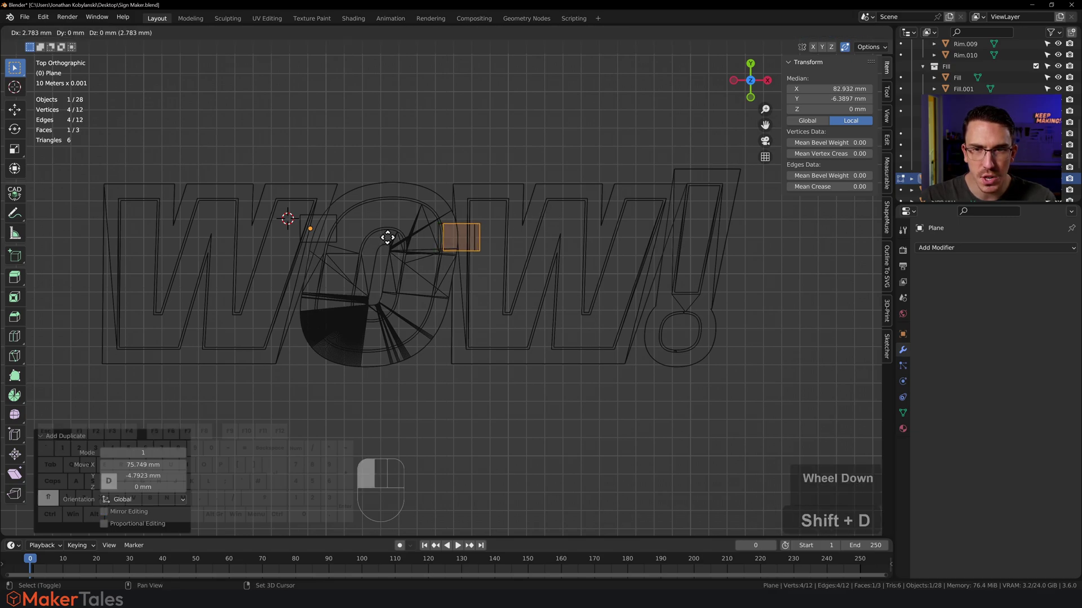
pyautogui.click(597, 216)
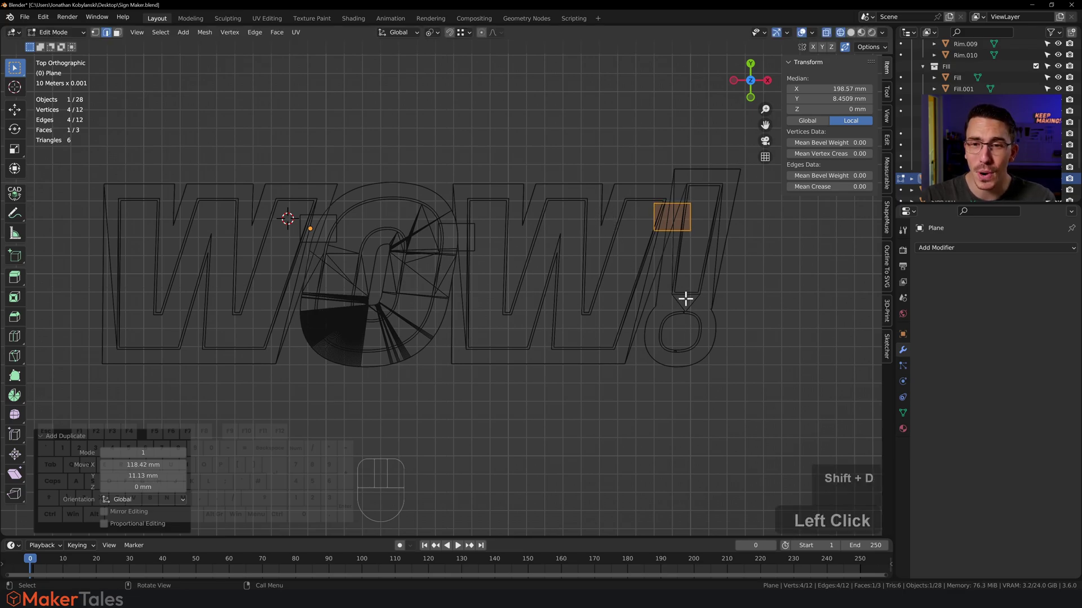
# Duplicate the rectangle onto the gap between the exclamation mark's stroke and dot, and rotate the copy about 96.5°.
pyautogui.hotkey('shift', 'd')
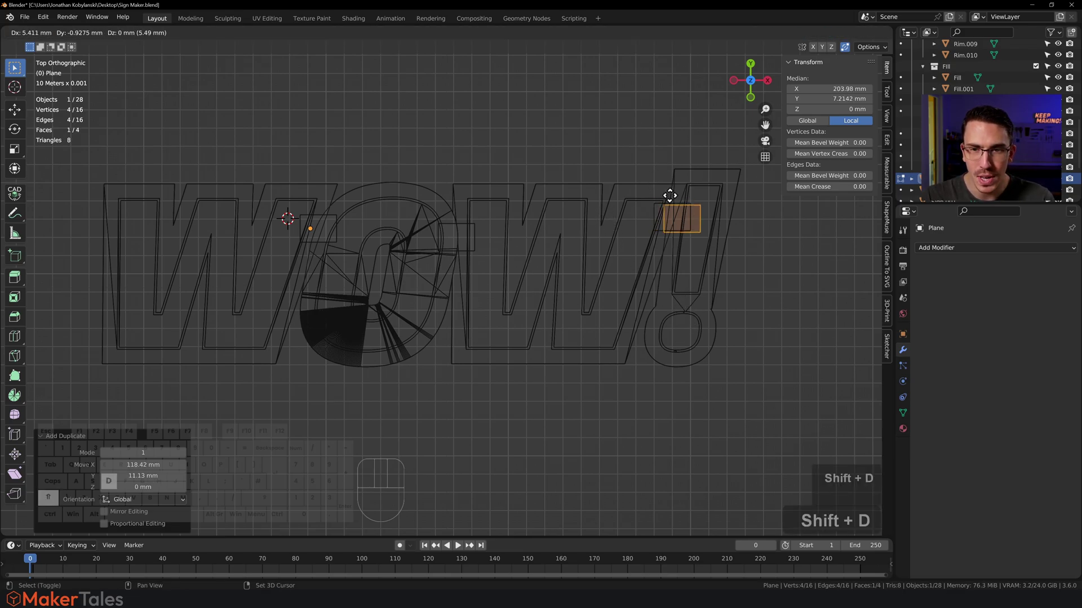
pyautogui.click(665, 268)
pyautogui.press('r')
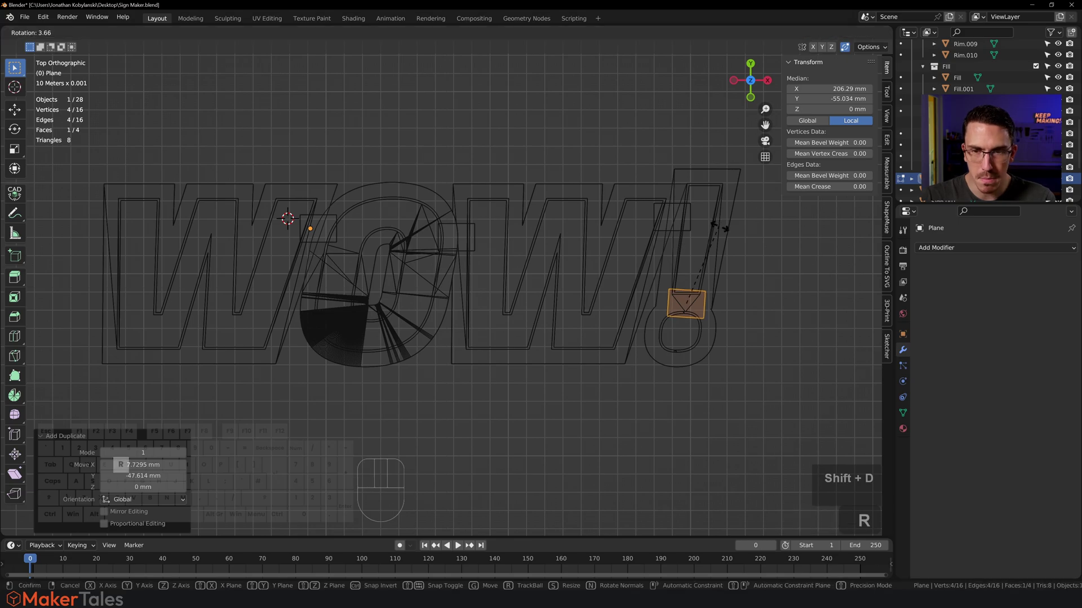
pyautogui.click(729, 316)
# Move the two upper corners of the rotated rectangle just inside the lower end of the exclamation mark's stroke.
pyautogui.keyDown('shift'); pyautogui.scroll(3, 721, 304); pyautogui.keyUp('shift')
pyautogui.scroll(3, 584, 277)
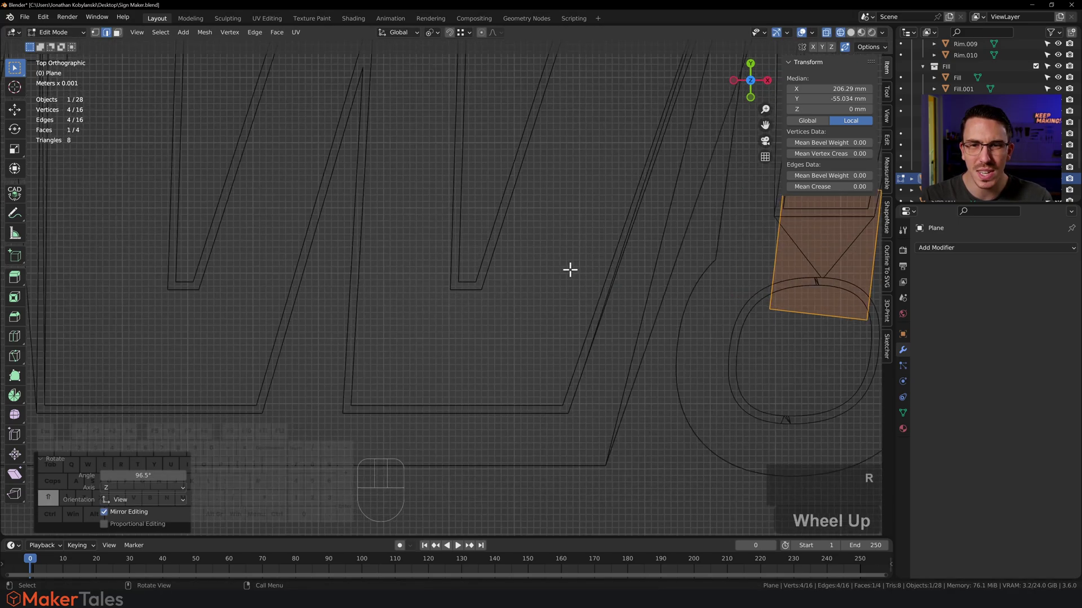
pyautogui.keyDown('shift'); pyautogui.moveTo(569, 268); pyautogui.dragTo(471, 285, button='middle'); pyautogui.keyUp('shift')
pyautogui.scroll(2, 579, 222)
pyautogui.keyDown('shift'); pyautogui.moveTo(422, 251); pyautogui.dragTo(396, 271, button='middle'); pyautogui.keyUp('shift')
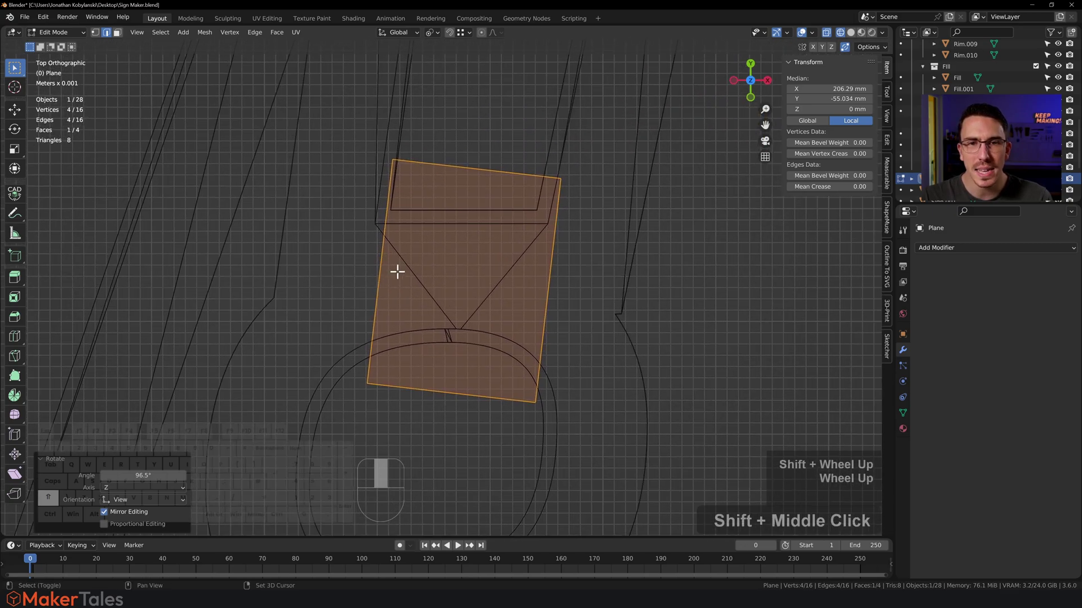
pyautogui.press('1')
pyautogui.click(395, 160)
pyautogui.press('g')
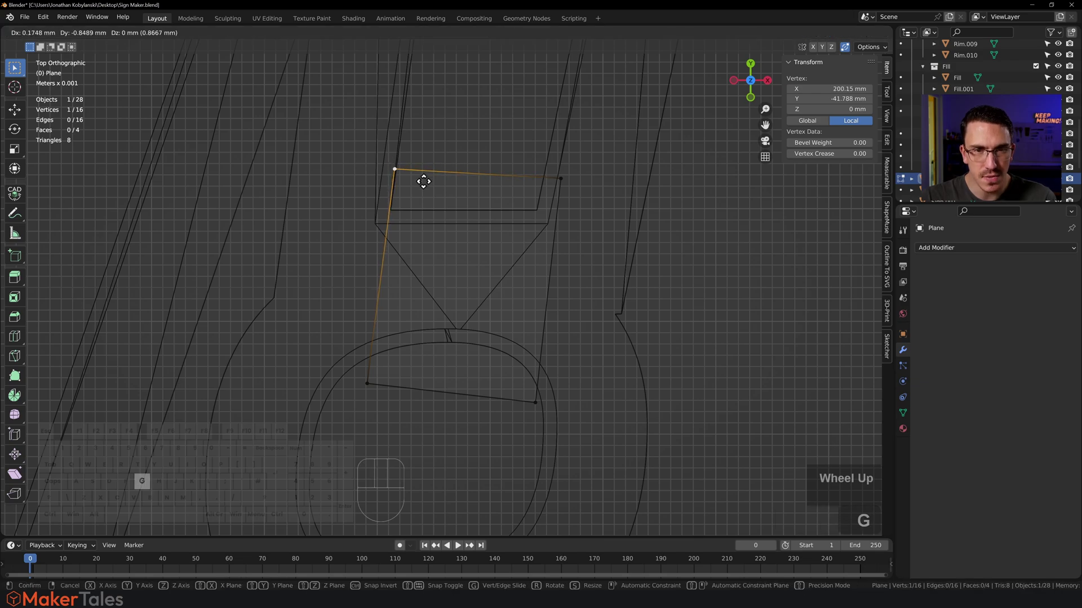
pyautogui.click(426, 215)
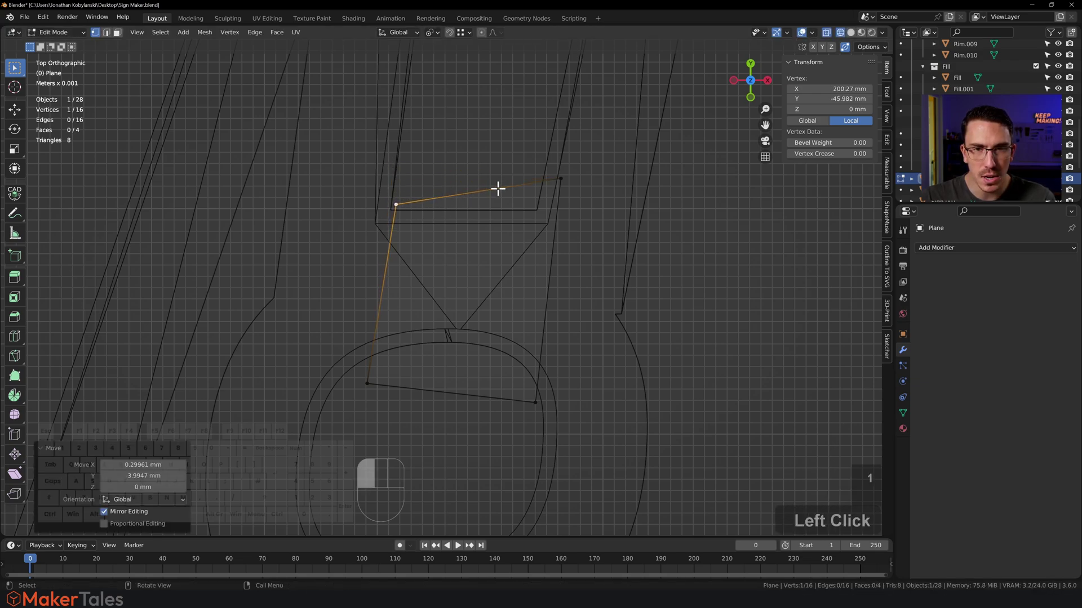
pyautogui.click(564, 181)
pyautogui.press('g')
pyautogui.click(535, 205)
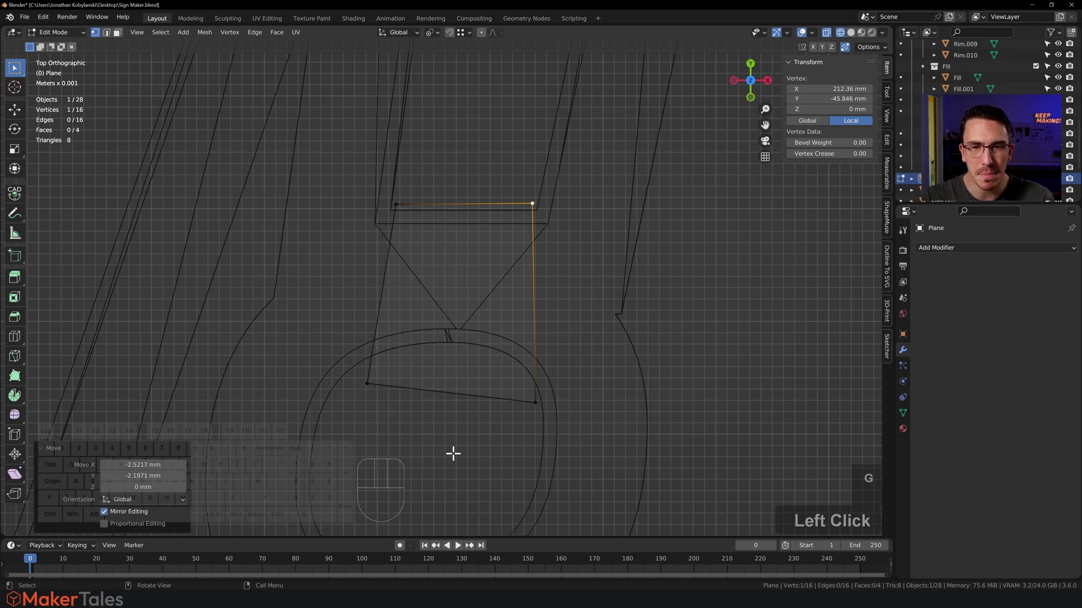
# Move the rotated rectangle's lower right corner inside the exclamation mark's dot.
pyautogui.click(535, 402)
pyautogui.press('g')
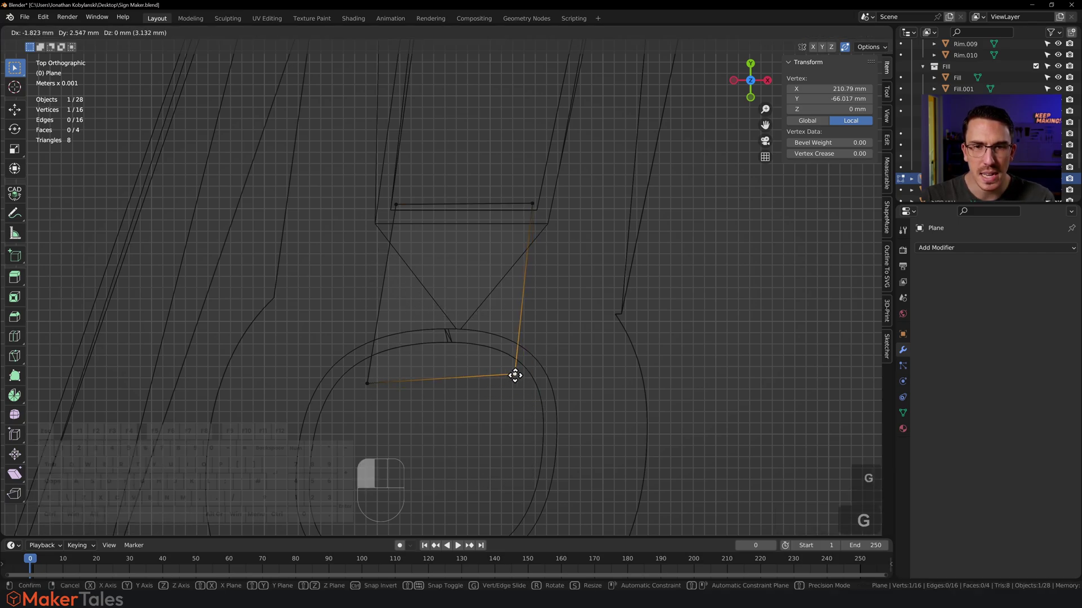
pyautogui.click(515, 375)
# Extend the left edge of the rectangle between the second W and the exclamation mark about 3.6 mm outward along X.
pyautogui.scroll(-5, 383, 330)
pyautogui.keyDown('shift'); pyautogui.moveTo(370, 317); pyautogui.dragTo(493, 343, button='middle'); pyautogui.keyUp('shift')
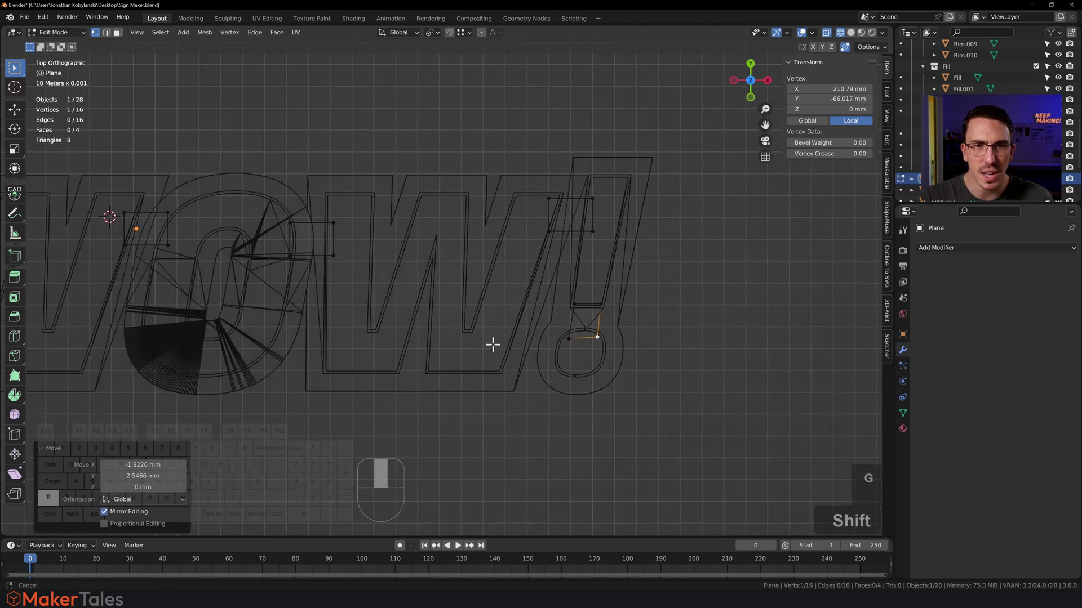
pyautogui.scroll(4, 584, 265)
pyautogui.keyDown('shift'); pyautogui.moveTo(584, 266); pyautogui.dragTo(337, 326, button='middle'); pyautogui.keyUp('shift')
pyautogui.moveTo(447, 133); pyautogui.dragTo(488, 231)
pyautogui.press('g')
pyautogui.press('x')
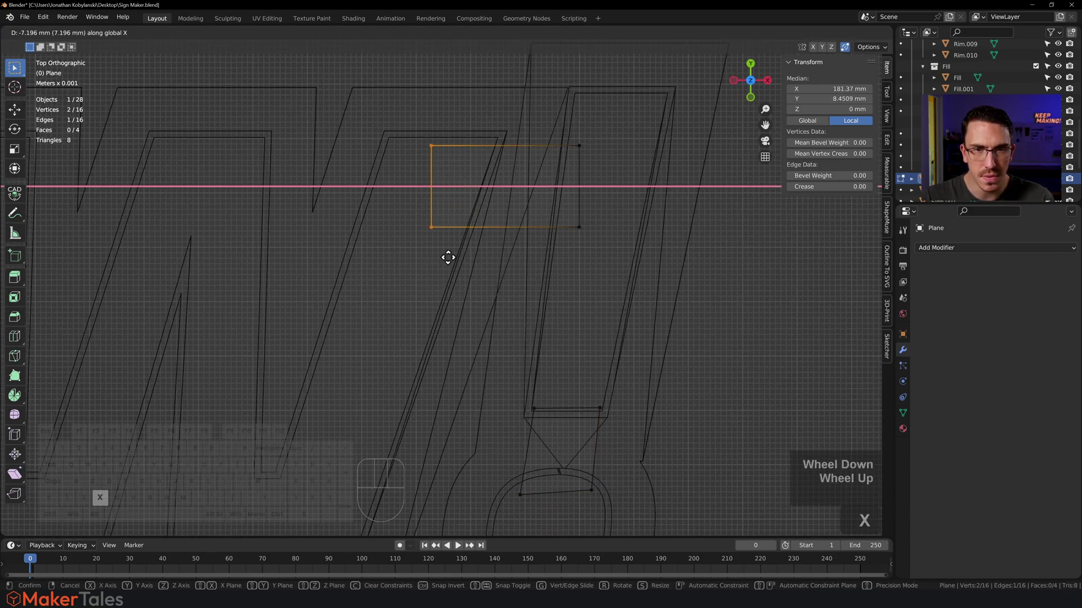
pyautogui.click(468, 260)
# Extend the left edge of the W–O rectangle slightly further into the first W along X.
pyautogui.scroll(-8, 343, 241)
pyautogui.keyDown('shift'); pyautogui.moveTo(343, 242); pyautogui.dragTo(596, 236, button='middle'); pyautogui.keyUp('shift')
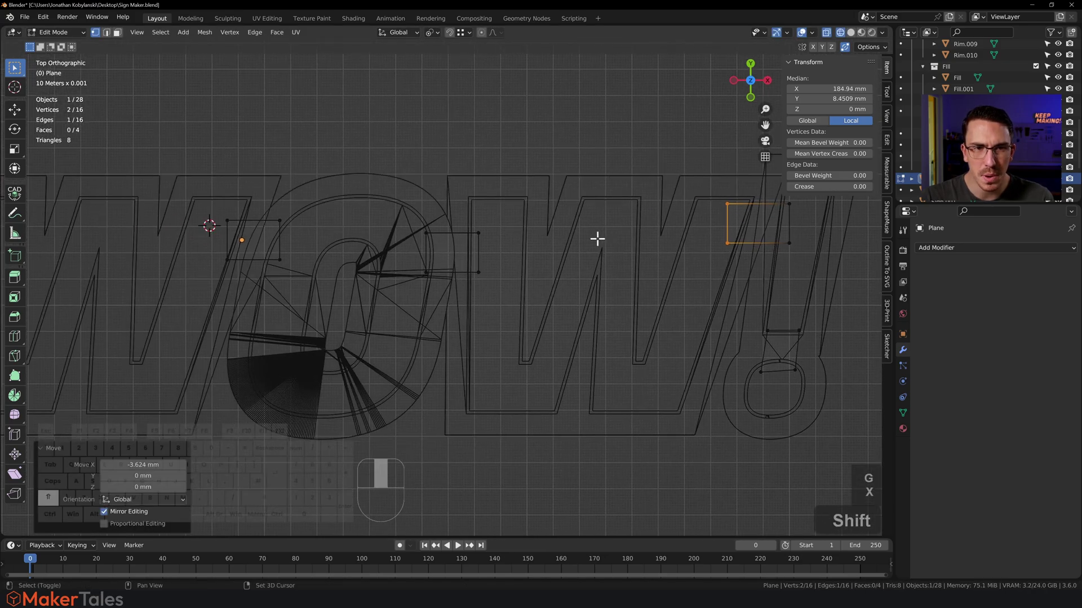
pyautogui.scroll(9, 449, 262)
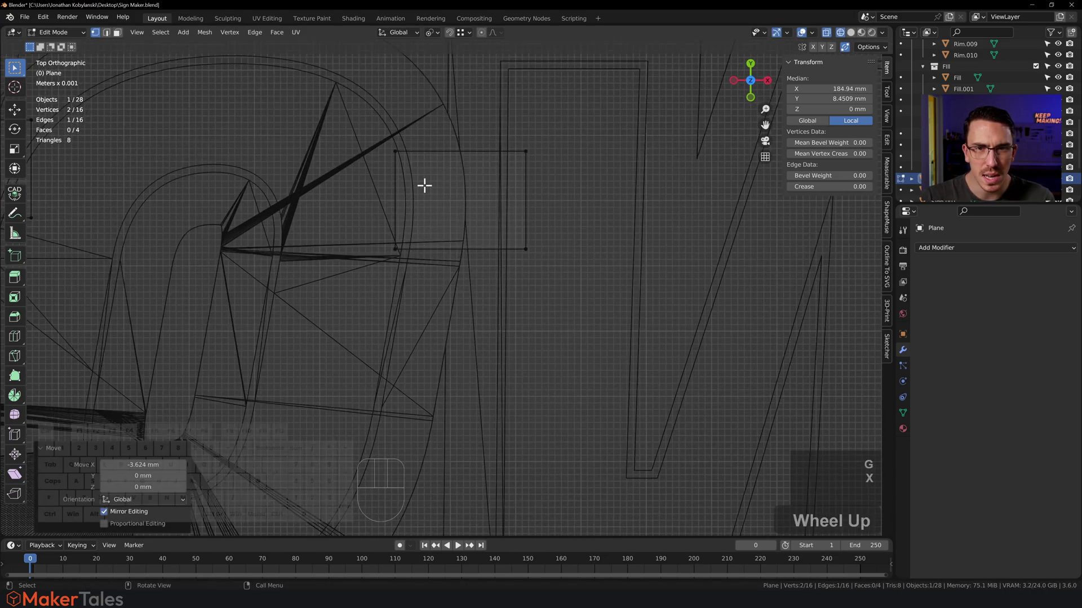
pyautogui.scroll(-2, 424, 185)
pyautogui.keyDown('shift'); pyautogui.moveTo(424, 186); pyautogui.dragTo(233, 192, button='middle'); pyautogui.keyUp('shift')
pyautogui.moveTo(246, 120); pyautogui.dragTo(181, 227)
pyautogui.press('g')
pyautogui.press('x')
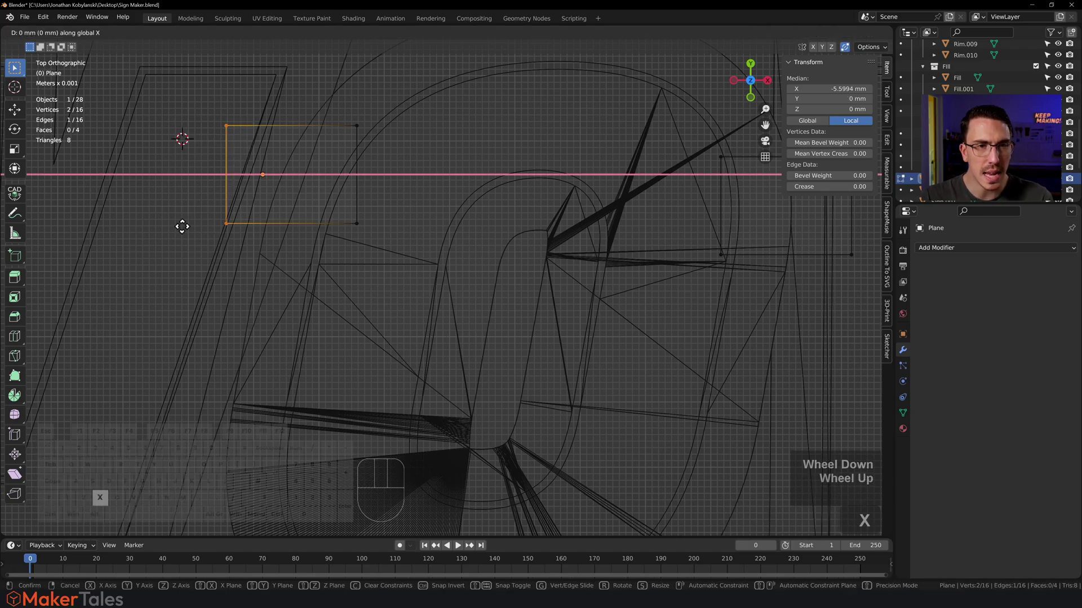
pyautogui.click(165, 230)
# Extend the right edge of the W–O rectangle about 8.8 mm along X into the O.
pyautogui.moveTo(373, 112); pyautogui.dragTo(343, 234)
pyautogui.press('g')
pyautogui.press('x')
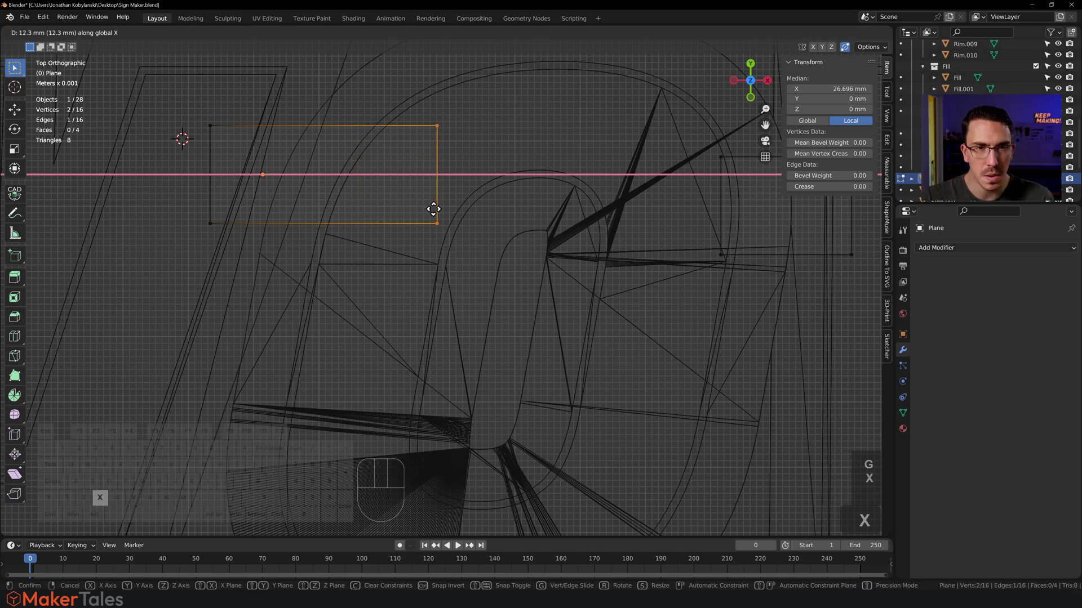
pyautogui.click(409, 214)
# Duplicate the whole W–O rectangle into the lower left part of the first W.
pyautogui.scroll(-5, 409, 214)
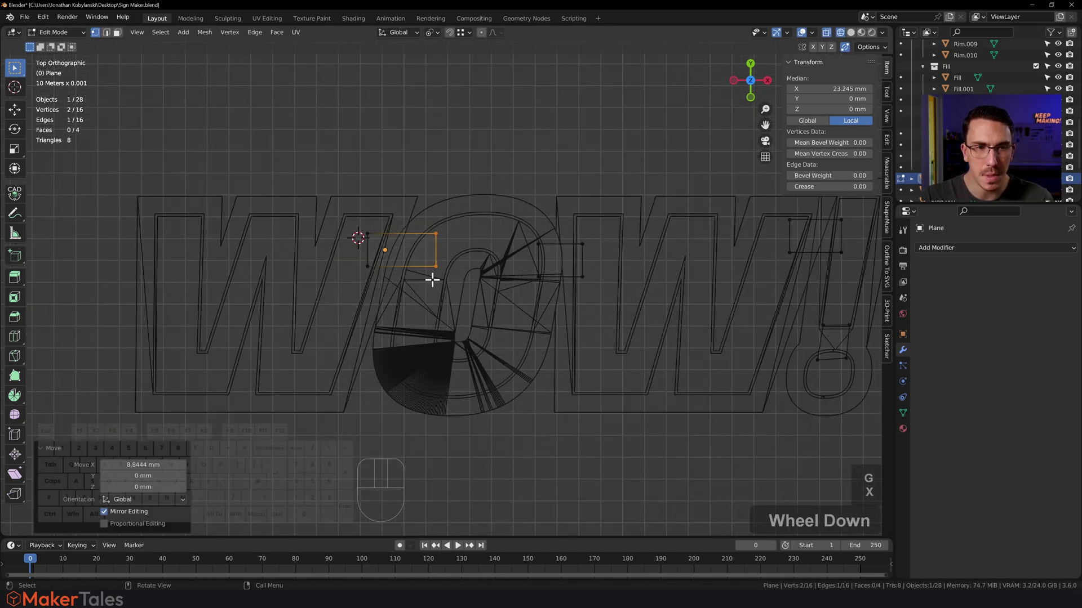
pyautogui.keyDown('shift'); pyautogui.moveTo(429, 292); pyautogui.dragTo(538, 216, button='middle'); pyautogui.keyUp('shift')
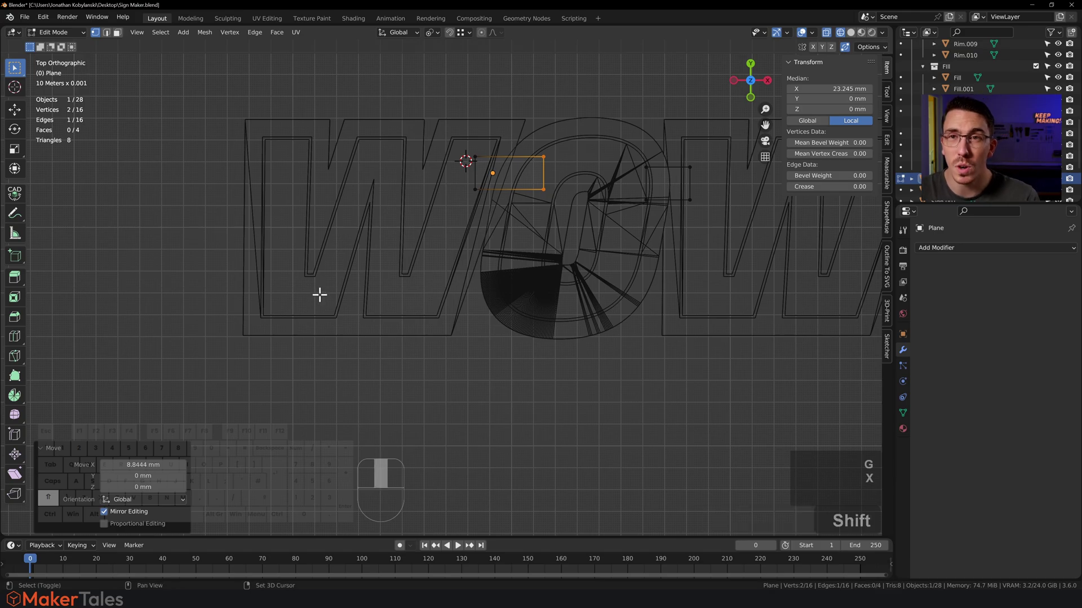
pyautogui.keyDown('shift'); pyautogui.moveTo(320, 294); pyautogui.dragTo(469, 313, button='middle'); pyautogui.keyUp('shift')
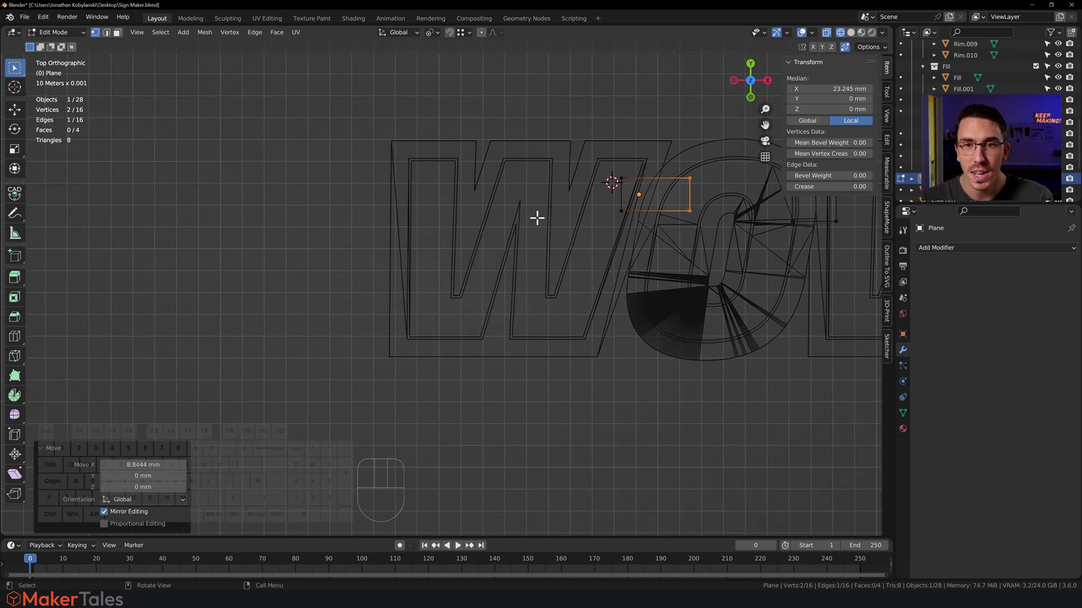
pyautogui.click(701, 174)
pyautogui.moveTo(603, 157); pyautogui.dragTo(712, 232)
pyautogui.hotkey('shift', 'd')
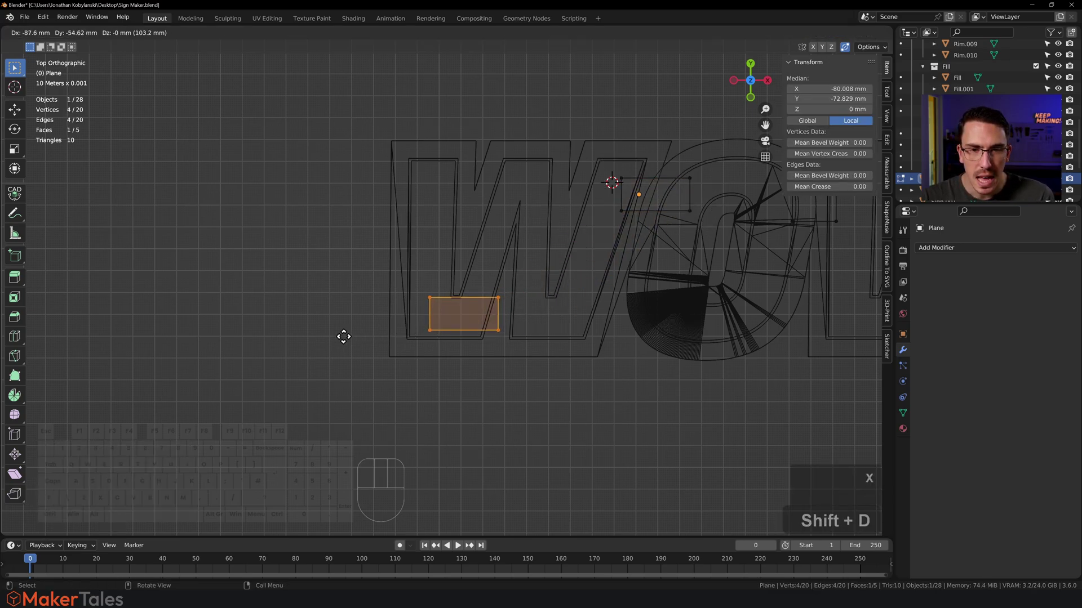
pyautogui.press('x')
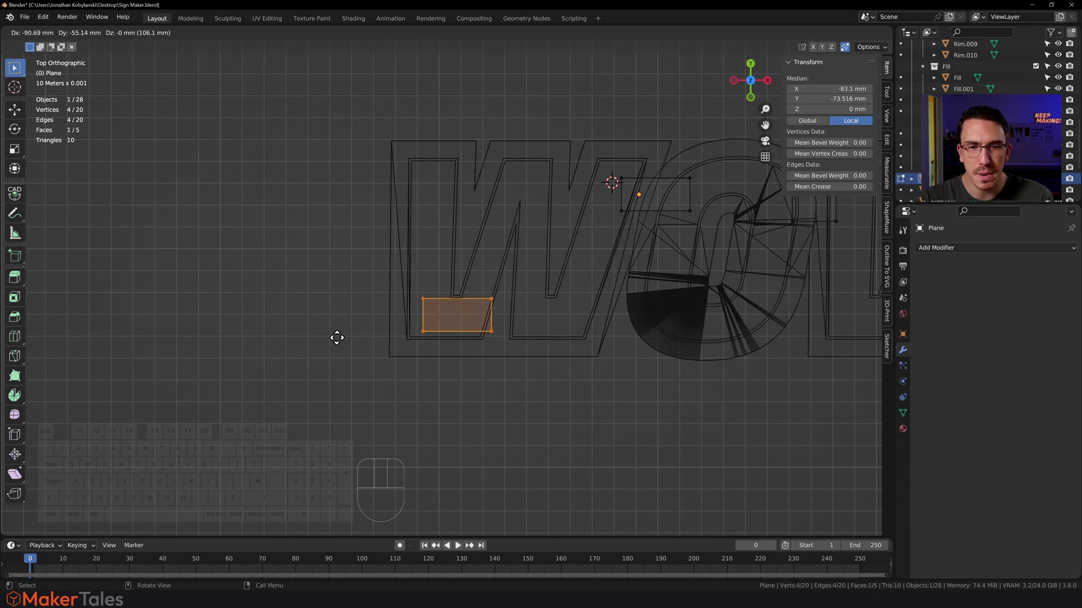
pyautogui.click(338, 339)
# Move the right edge of the new rectangle inward along X so it fits inside the first W's walls.
pyautogui.moveTo(503, 291); pyautogui.dragTo(479, 361)
pyautogui.hotkey('shift', 'd')
pyautogui.press('g')
pyautogui.press('x')
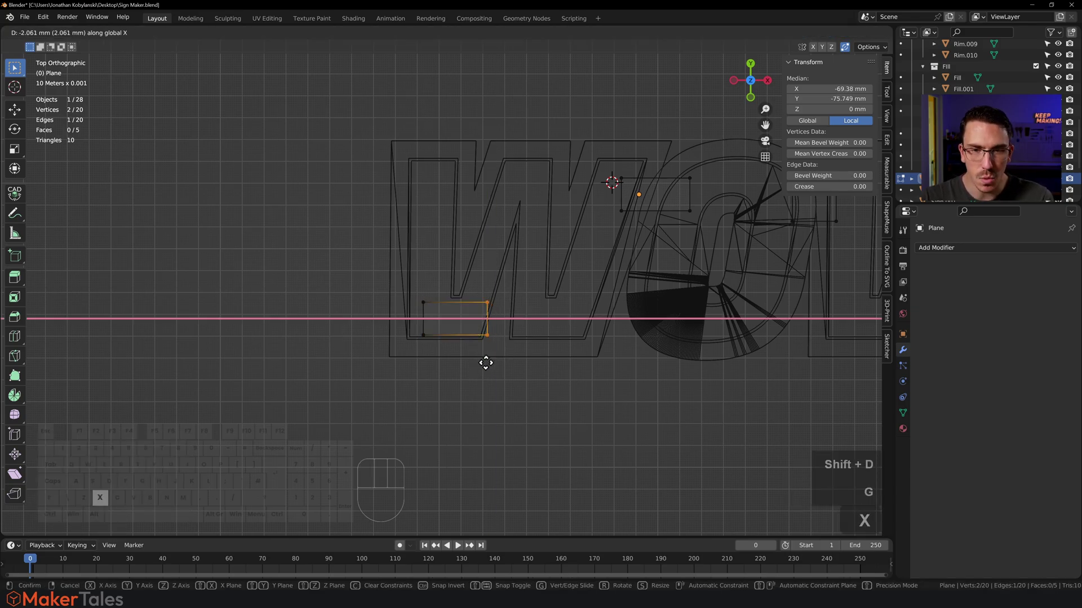
pyautogui.click(471, 369)
# Move the upper edge of the rectangle inside the first W down along Y by about 6.8 mm.
pyautogui.moveTo(495, 275); pyautogui.dragTo(415, 312)
pyautogui.press('g')
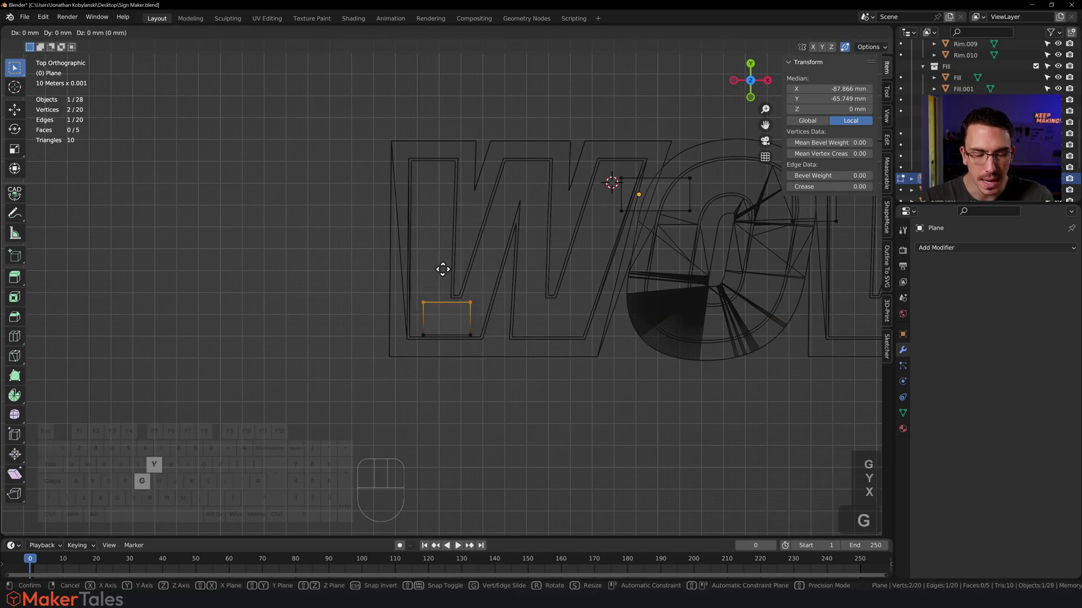
pyautogui.press('y')
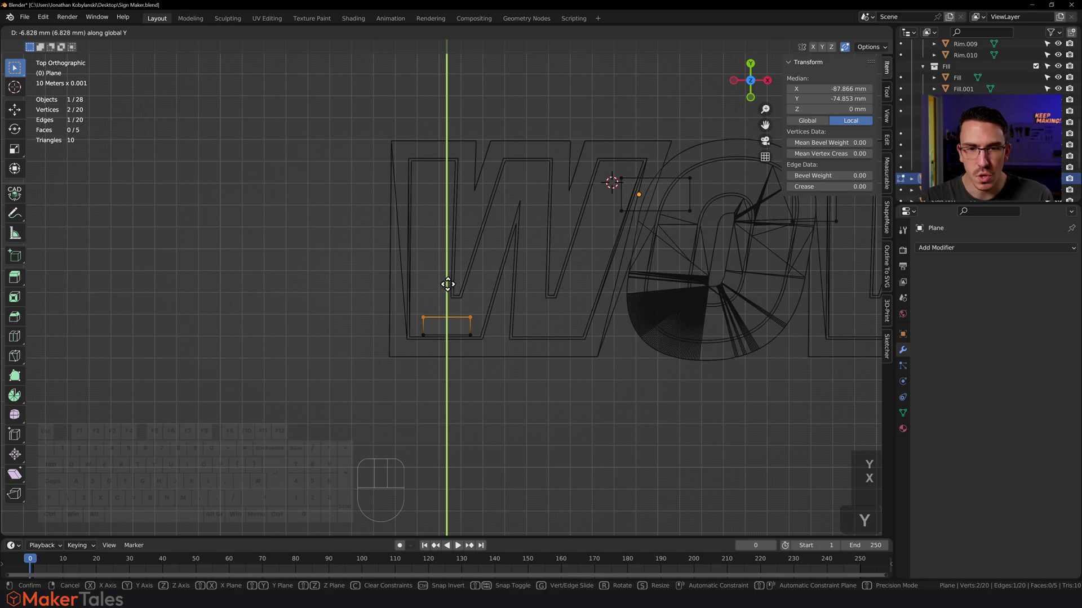
pyautogui.click(448, 285)
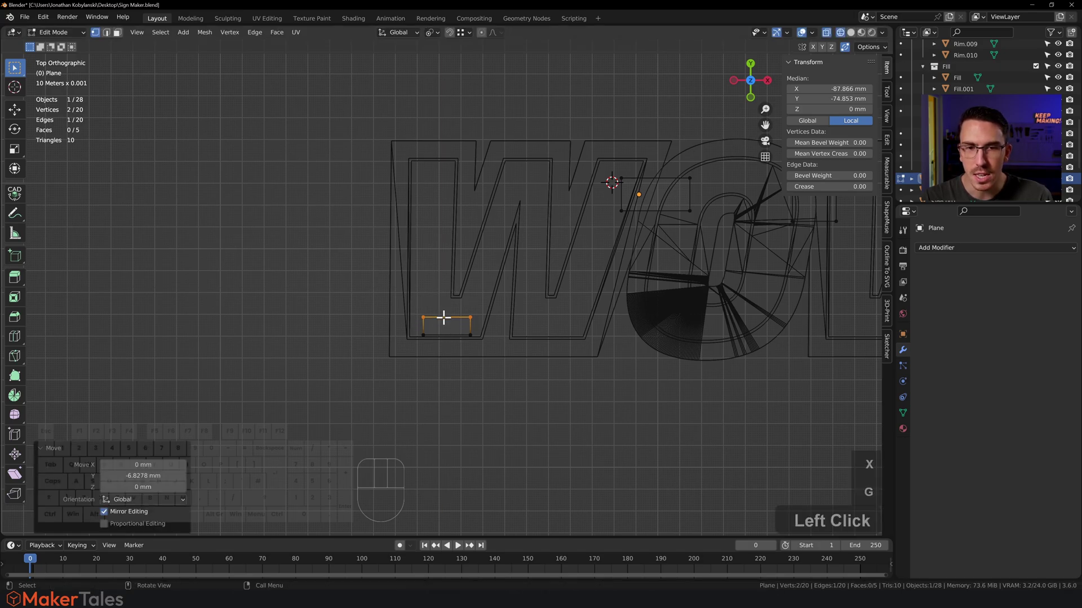
# Separate the small rectangle inside the first W into its own object.
pyautogui.keyDown('shift'); pyautogui.moveTo(509, 328); pyautogui.dragTo(321, 302, button='middle'); pyautogui.keyUp('shift')
pyautogui.click(316, 297)
pyautogui.moveTo(317, 297); pyautogui.dragTo(254, 339)
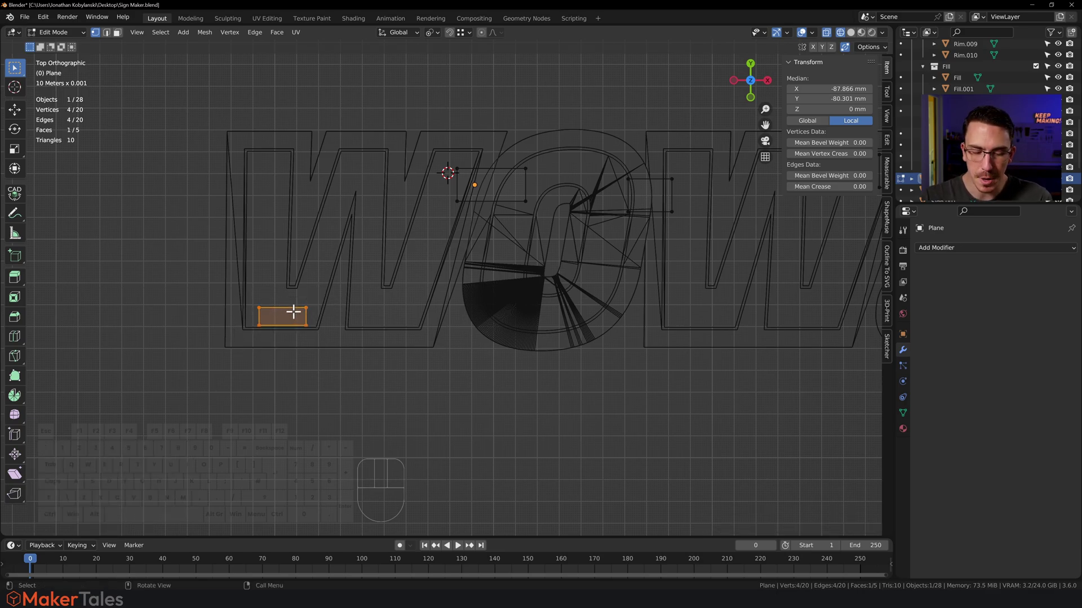
pyautogui.press('p')
pyautogui.click(289, 286)
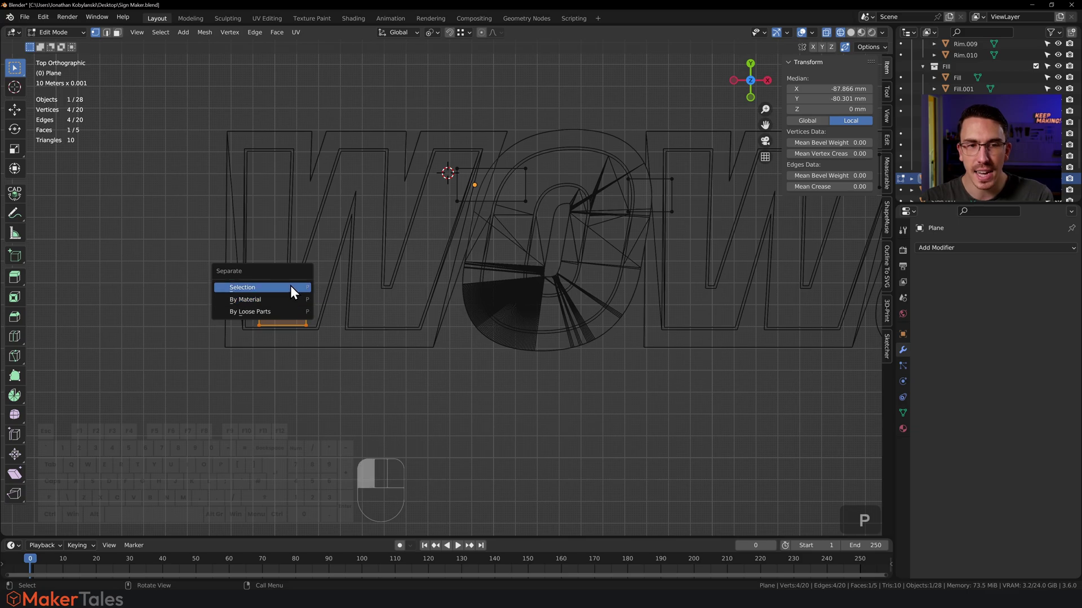
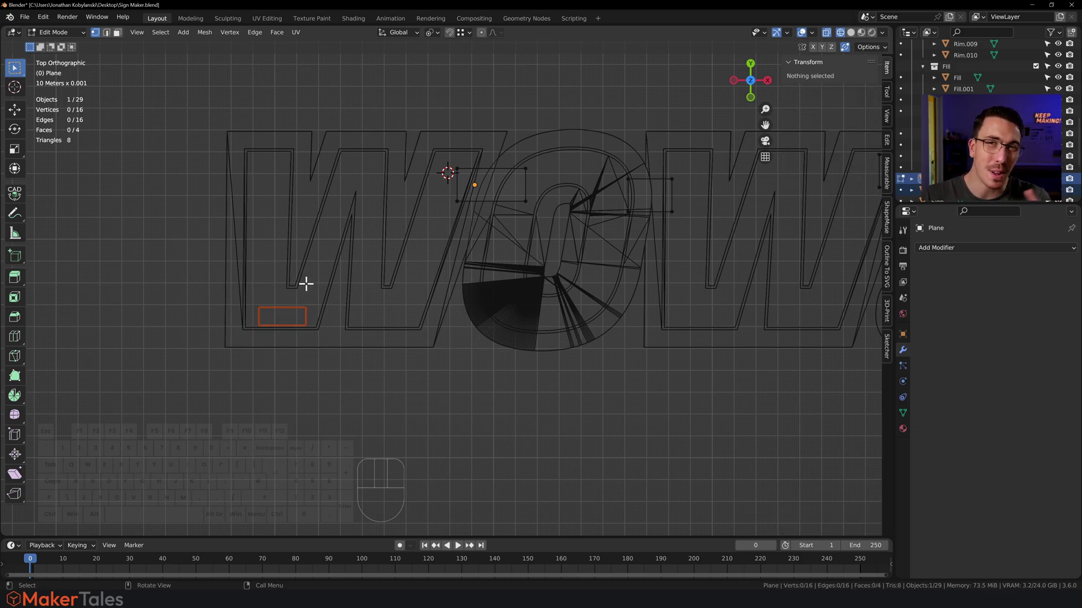
# Extrude the separated rectangle's face downward about 32.6 mm into a solid block.
pyautogui.moveTo(310, 409); pyautogui.dragTo(304, 285, button='middle')
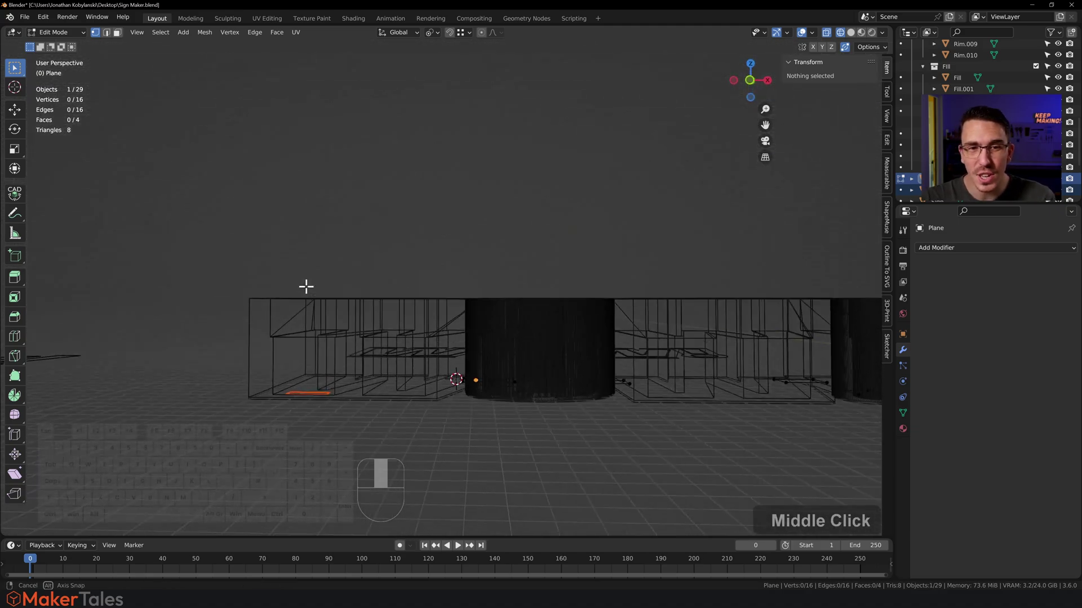
pyautogui.moveTo(342, 402); pyautogui.dragTo(340, 473, button='middle')
pyautogui.press('Tab')
pyautogui.click(324, 394)
pyautogui.press('p')
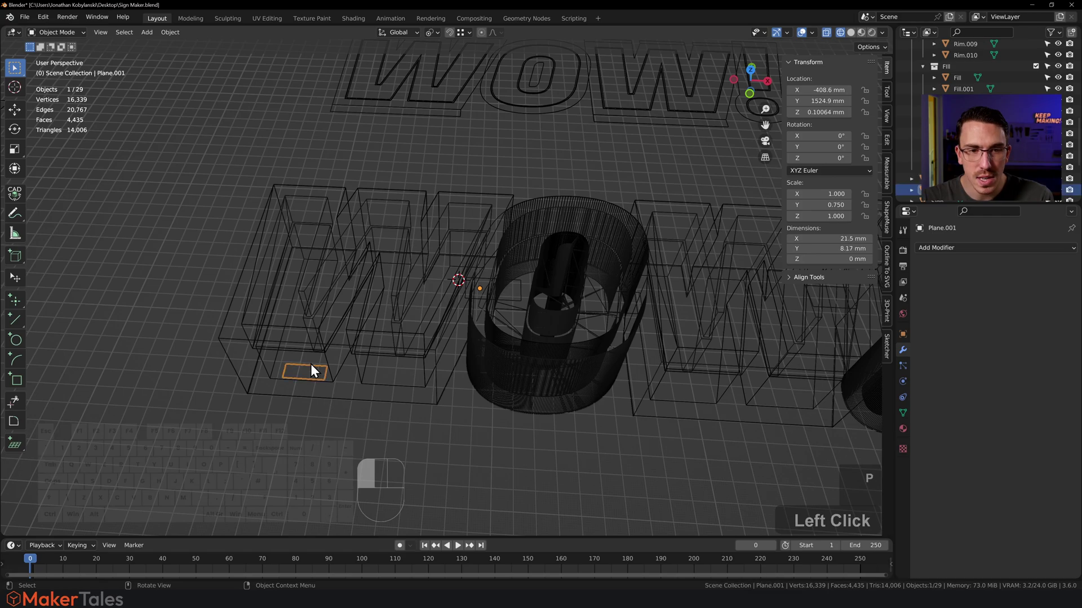
pyautogui.press('Tab')
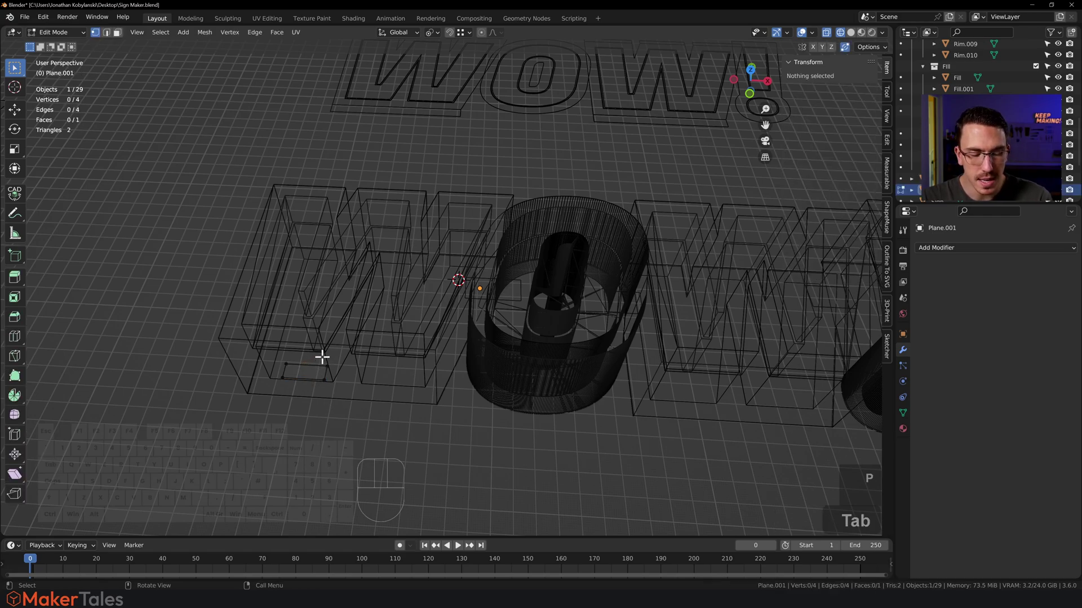
pyautogui.press('3')
pyautogui.press('a')
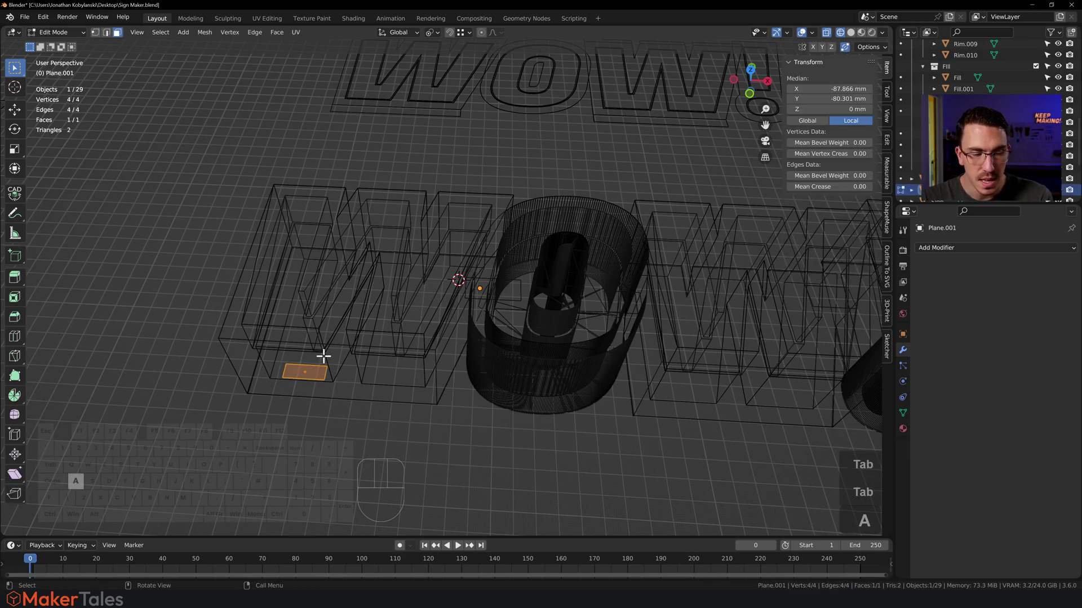
pyautogui.press('e')
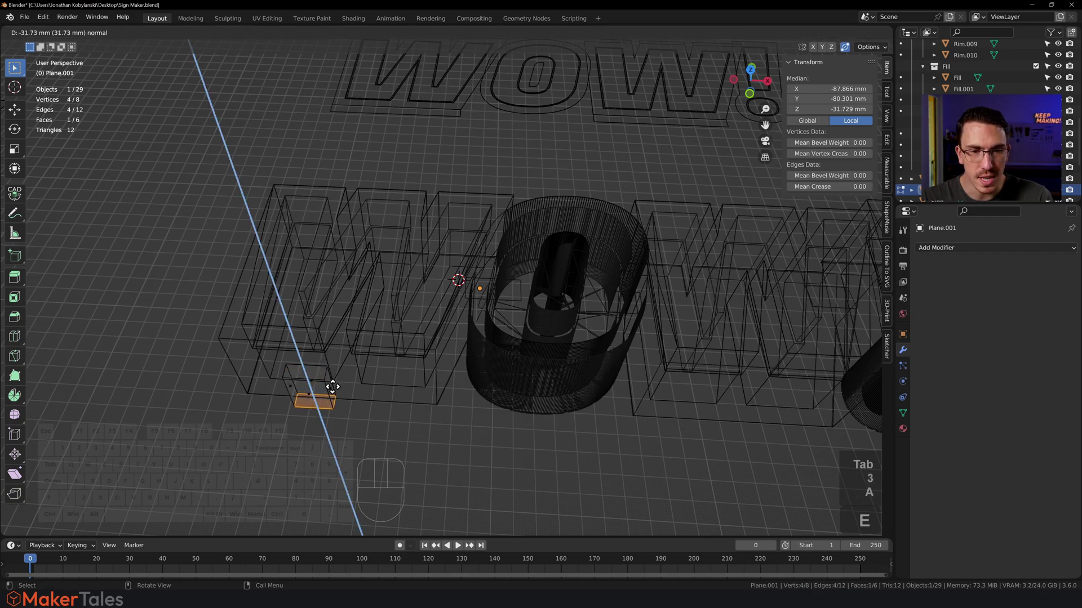
pyautogui.click(333, 388)
# Raise the whole block about 17 mm along Z through the first W's floor and recalculate its normals outward.
pyautogui.press('a')
pyautogui.press('e')
pyautogui.press('z')
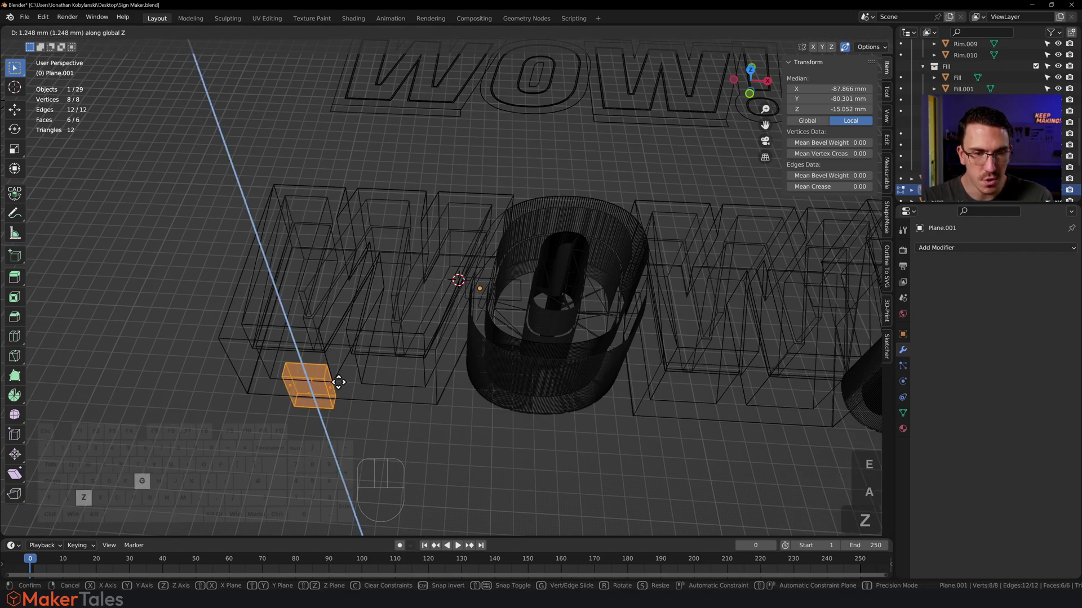
pyautogui.click(337, 366)
pyautogui.moveTo(338, 369); pyautogui.dragTo(300, 416, button='middle')
pyautogui.hotkey('shift', 'n')
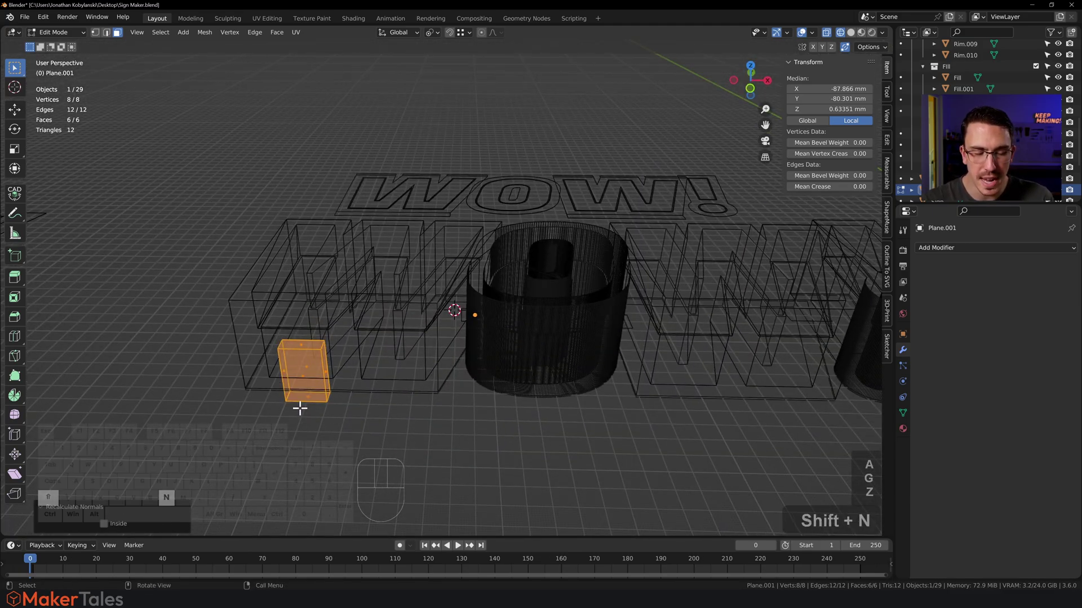
pyautogui.press('Tab')
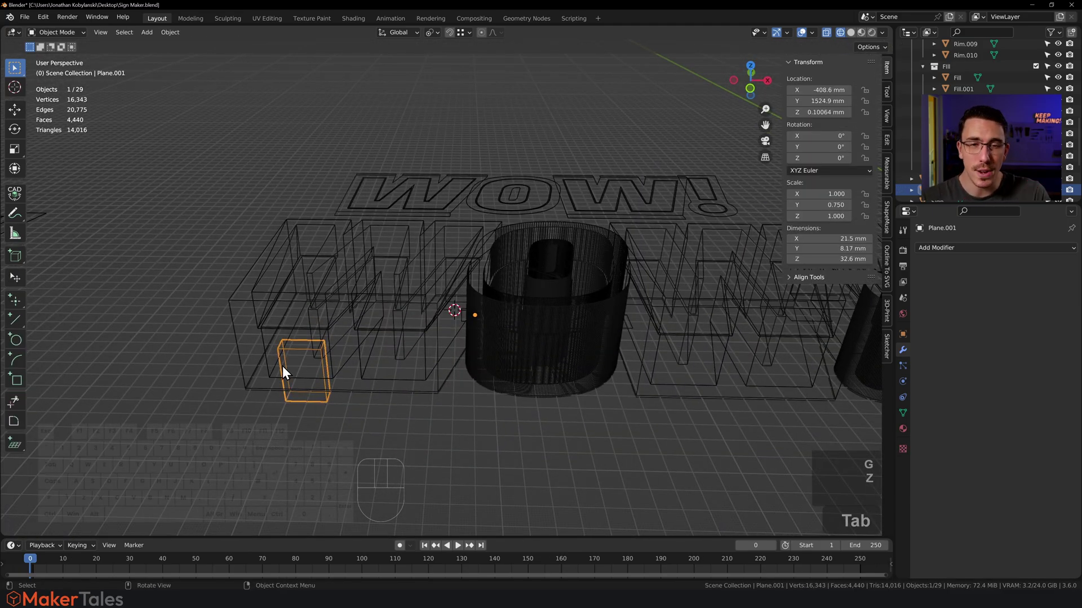
# Show the sign in solid shading and add a Solidify modifier to the rectangles crossing the letter walls.
pyautogui.moveTo(397, 323); pyautogui.dragTo(427, 371, button='middle')
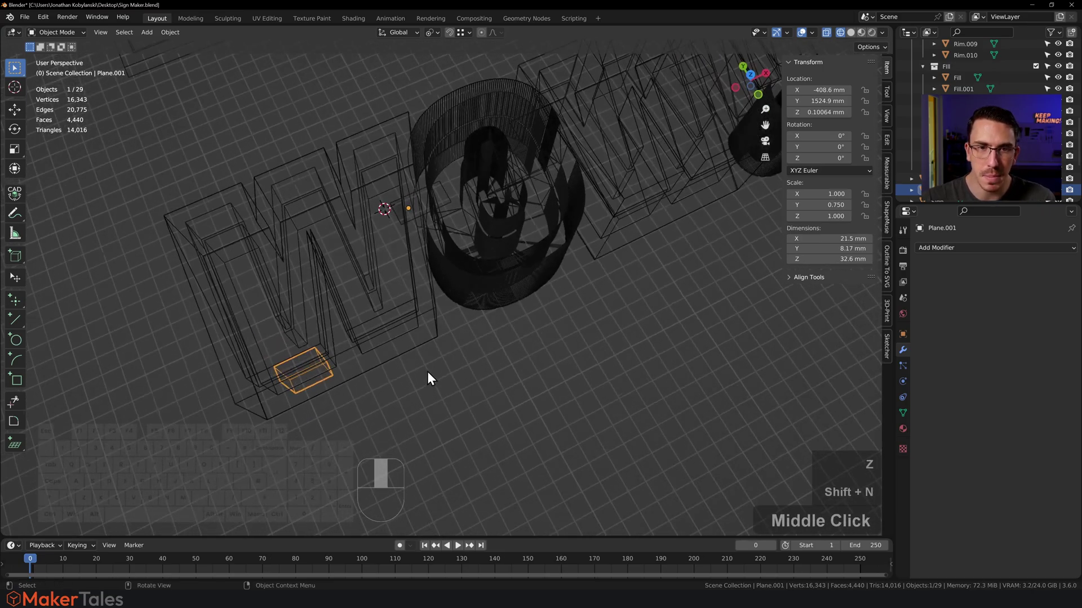
pyautogui.click(398, 212)
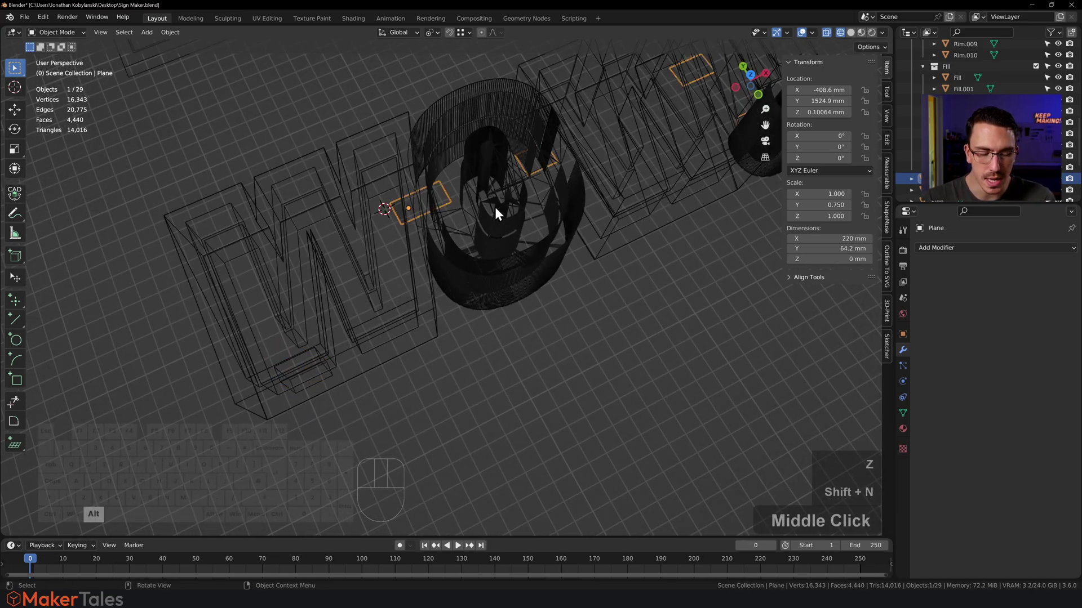
pyautogui.hotkey('alt', 'z')
pyautogui.hotkey('shift', 'z')
pyautogui.moveTo(495, 207)
pyautogui.mouseDown(button='middle')
pyautogui.moveTo(462, 228)
pyautogui.moveTo(506, 215)
pyautogui.moveTo(498, 234)
pyautogui.moveTo(371, 335)
pyautogui.moveTo(357, 359)
pyautogui.moveTo(407, 334)
pyautogui.moveTo(372, 326)
pyautogui.mouseUp(button='middle')
pyautogui.click(935, 248)
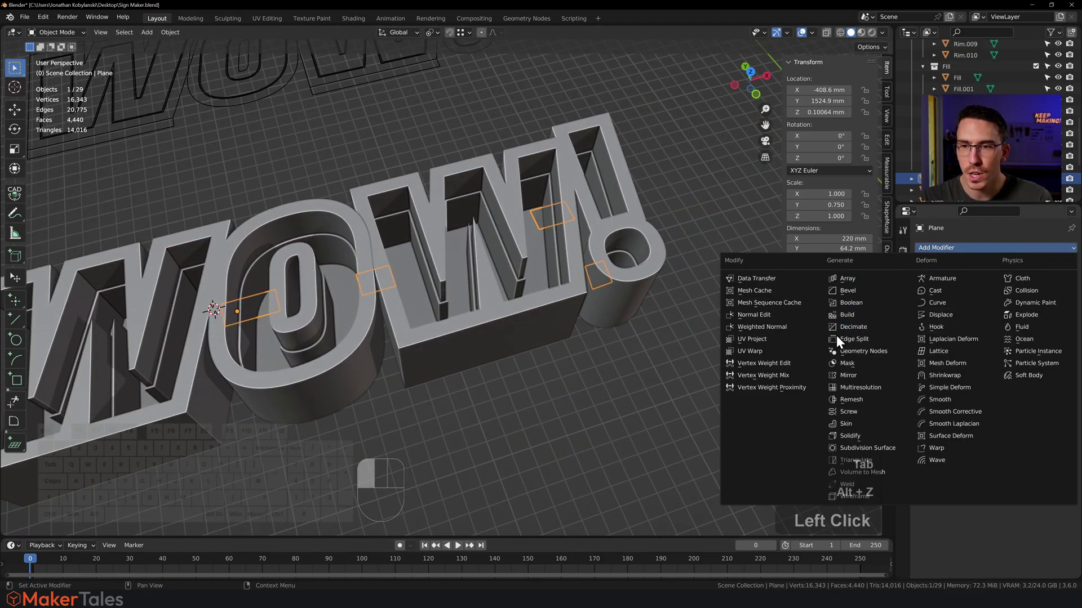
pyautogui.click(854, 435)
# Set the Solidify thickness of the wall-crossing rectangles to 20 mm.
pyautogui.click(1017, 321)
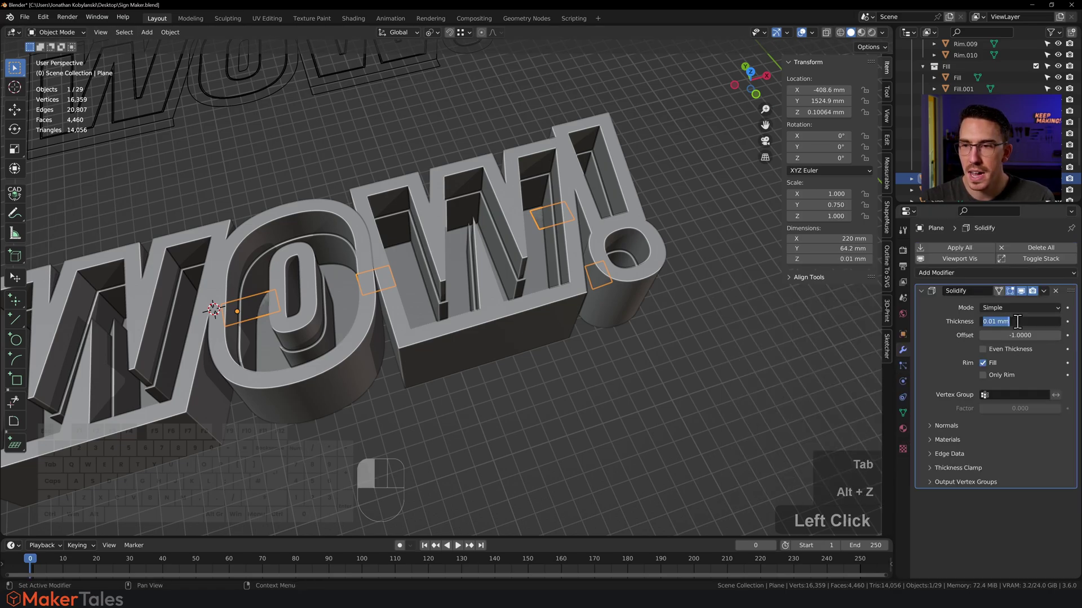
pyautogui.write('15')
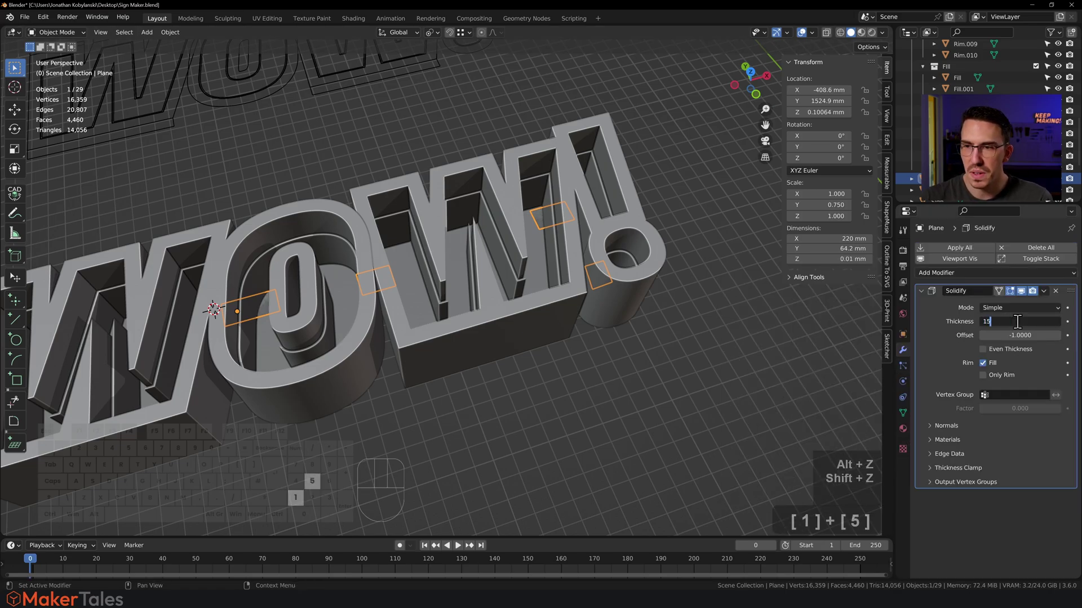
pyautogui.press('BackSpace')
pyautogui.write('20')
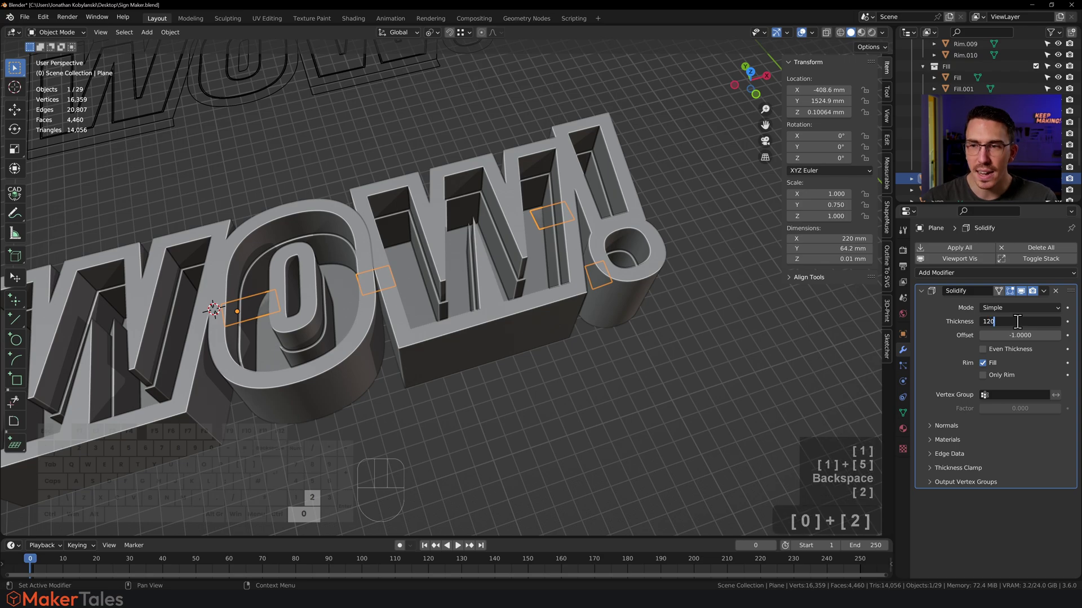
pyautogui.press('BackSpace')
pyautogui.press('BackSpace')
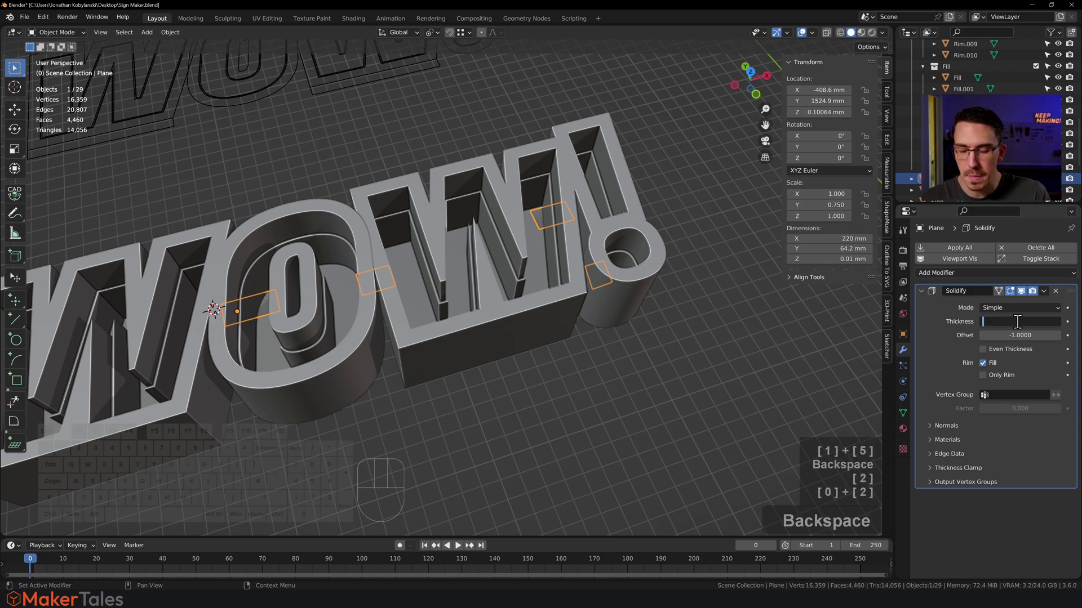
pyautogui.write('20')
pyautogui.press('Return')
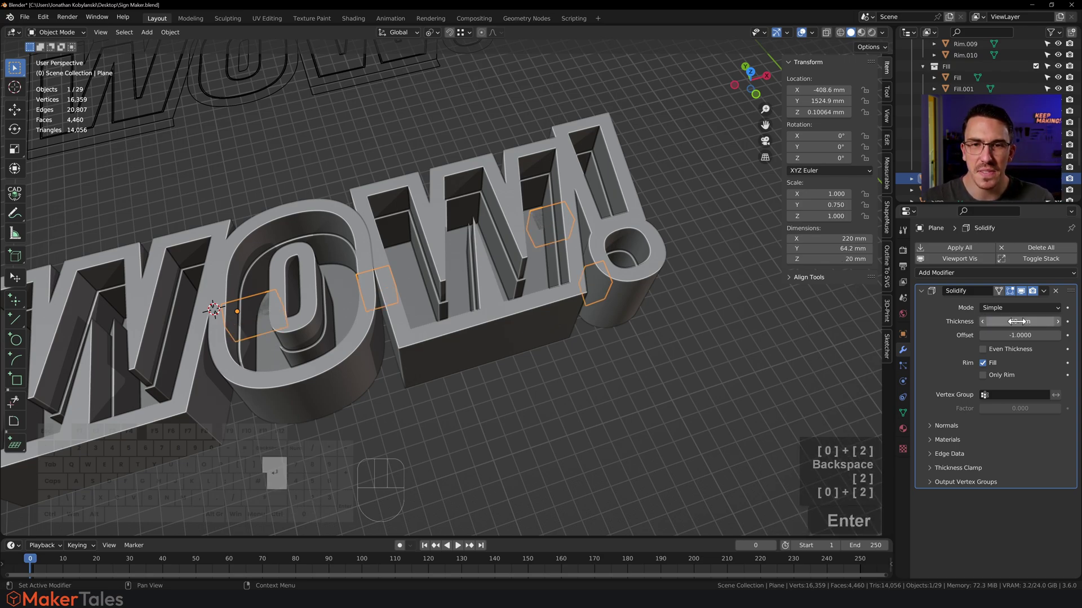
# Set the Solidify offset to 1 and enable Even Thickness.
pyautogui.click(1020, 335)
pyautogui.write('1')
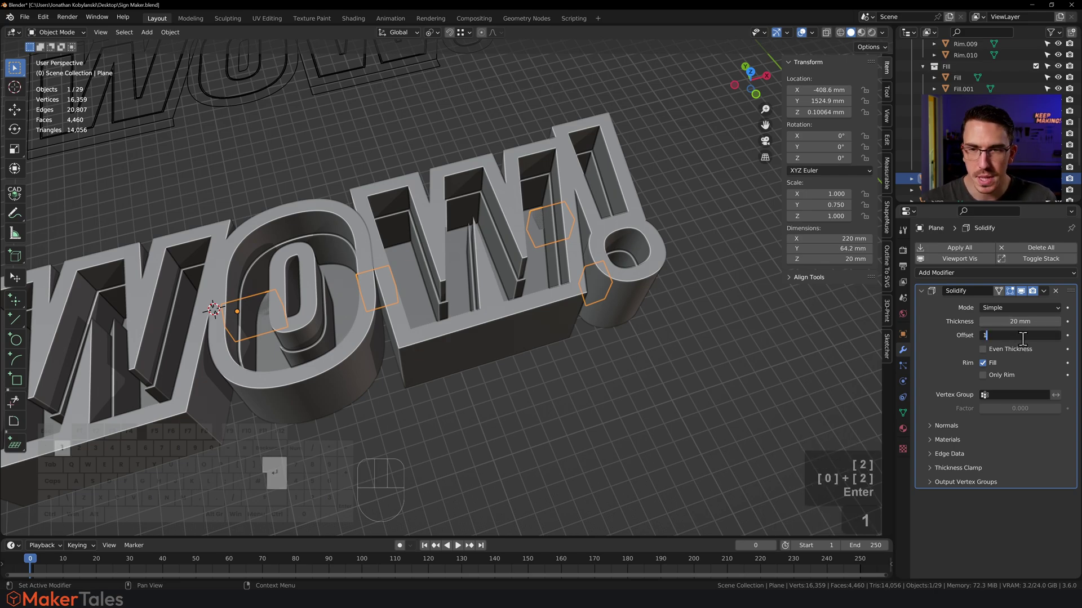
pyautogui.press('Return')
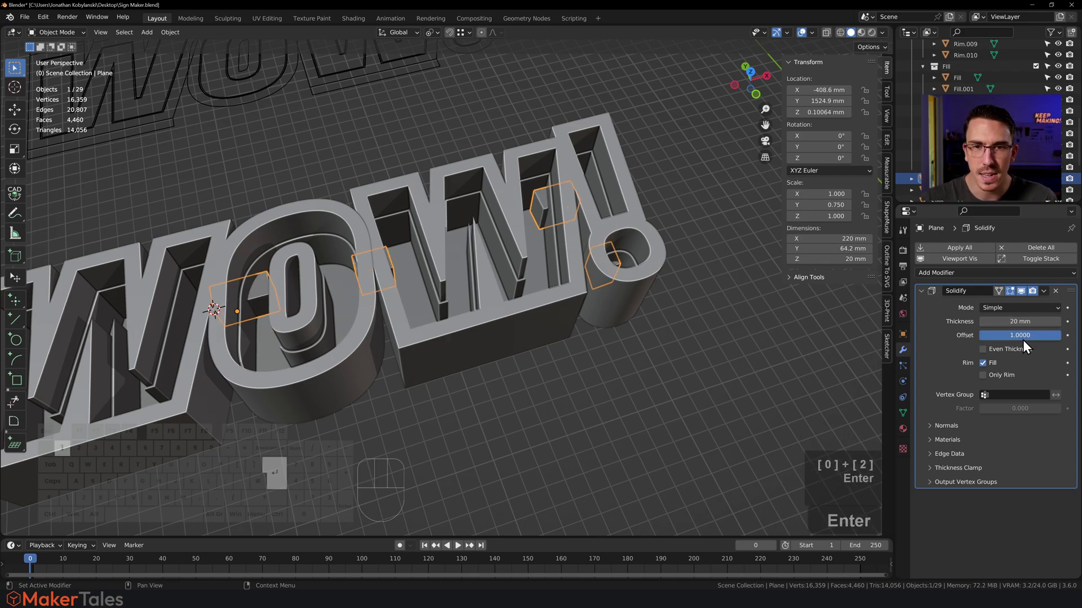
pyautogui.click(981, 349)
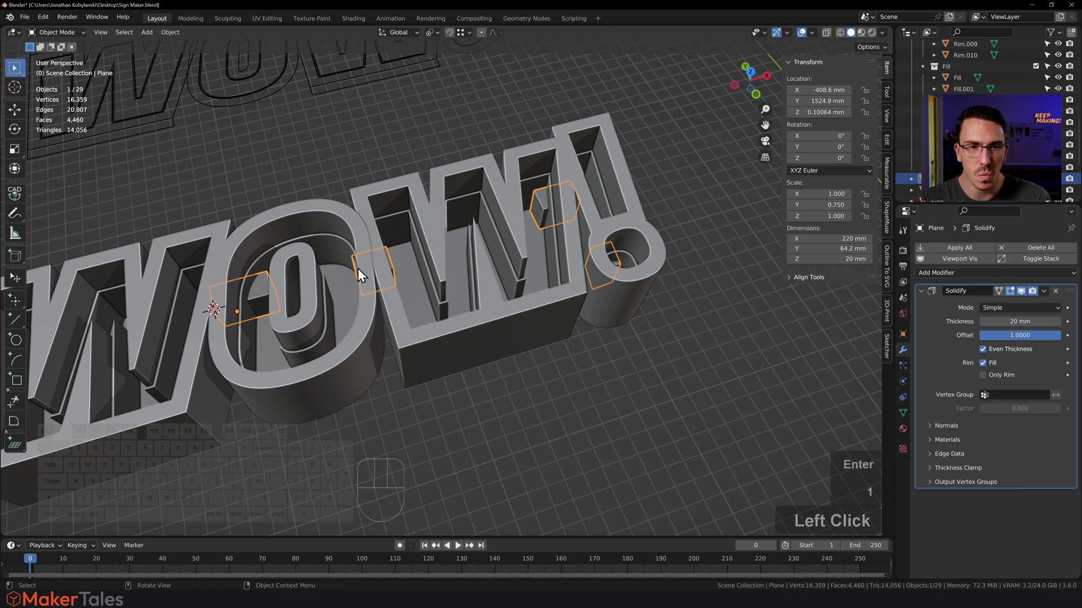
# Subtract the solidified rectangles from the W! half of the sign with a Bool Tool brush difference.
pyautogui.keyDown('shift'); pyautogui.moveTo(367, 322); pyautogui.dragTo(439, 329, button='middle'); pyautogui.keyUp('shift')
pyautogui.click(439, 329)
pyautogui.moveTo(454, 261); pyautogui.dragTo(454, 230, button='middle')
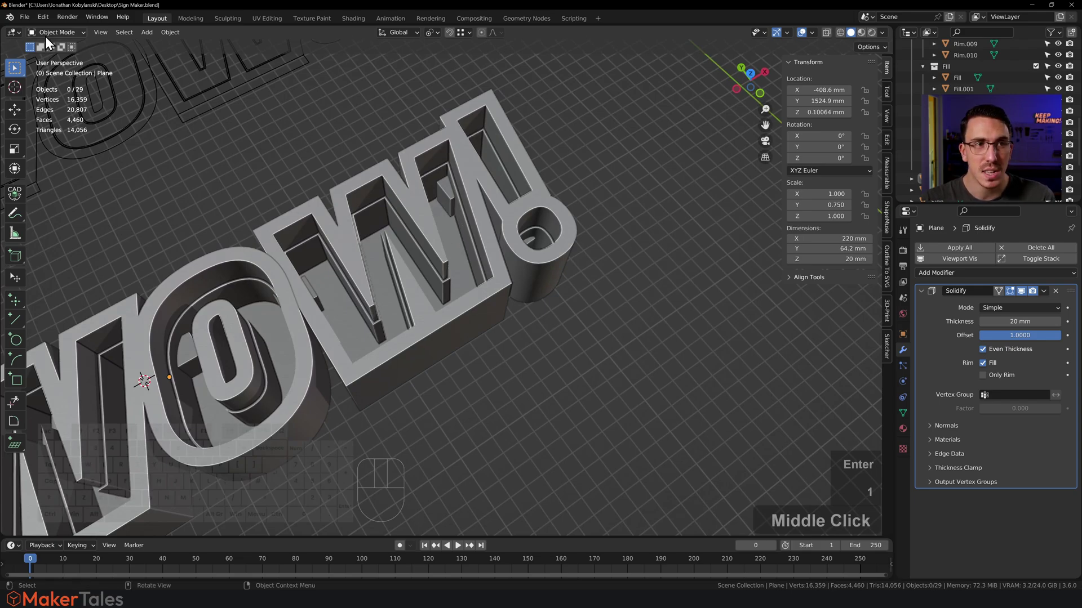
pyautogui.click(444, 187)
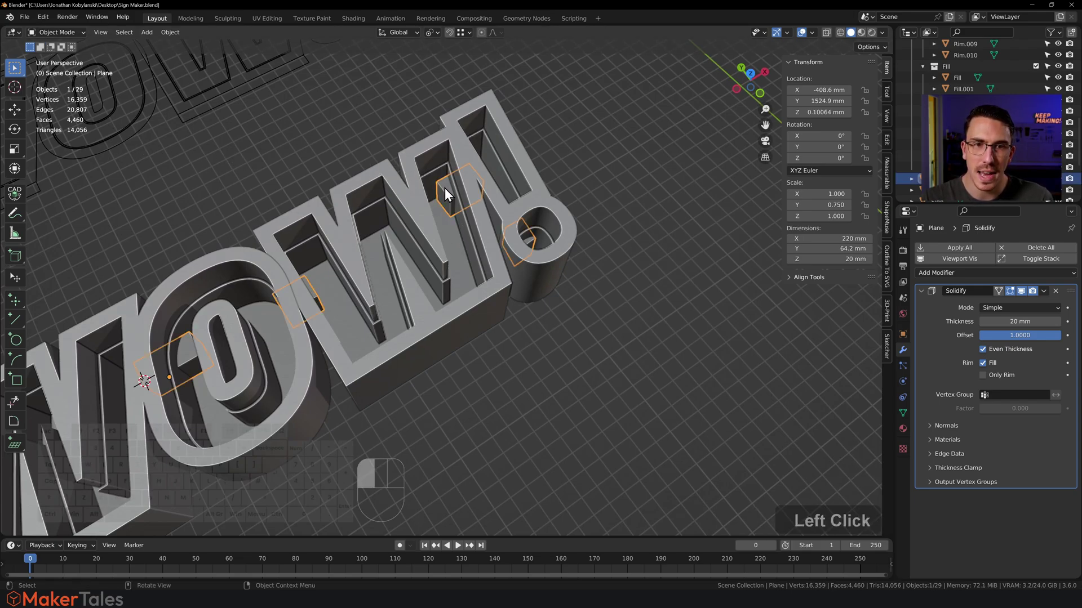
pyautogui.keyDown('shift'); pyautogui.click(421, 251); pyautogui.keyUp('shift')
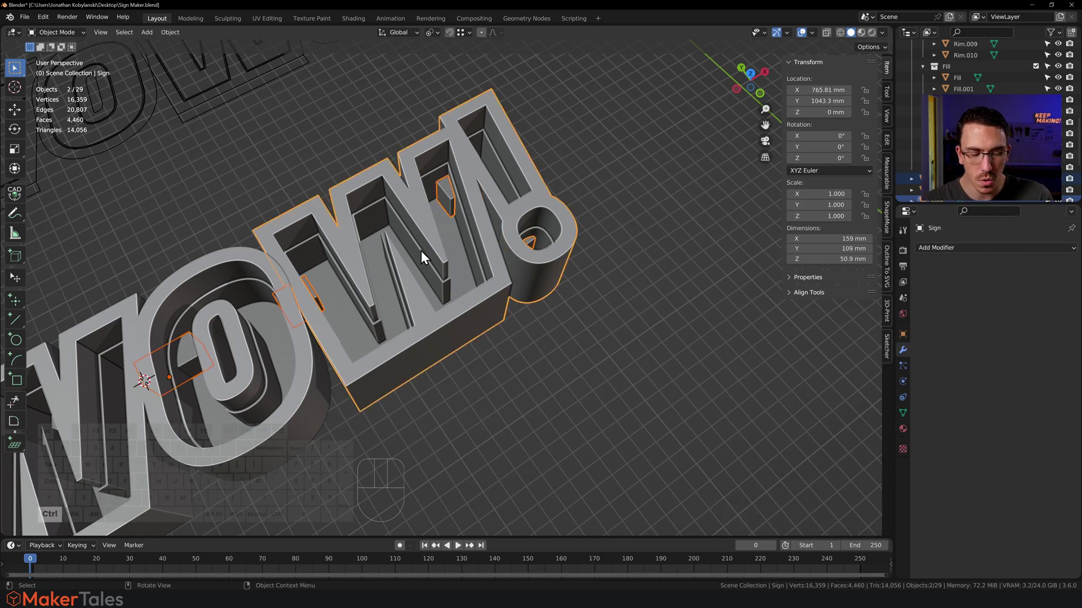
pyautogui.hotkey('ctrl', '-')
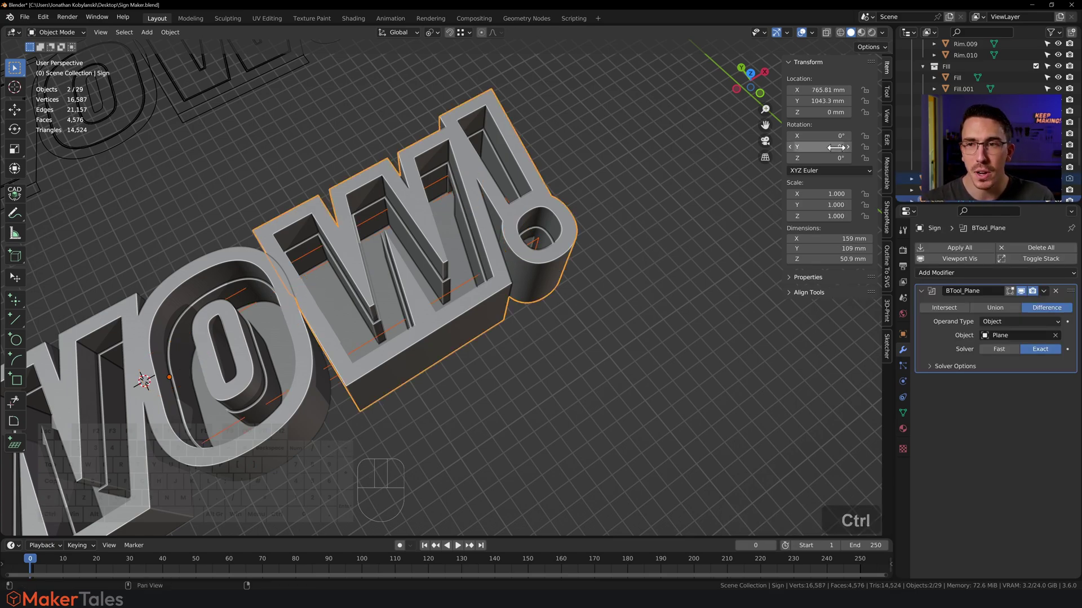
# Subtract the same solidified rectangles from the WO half of the sign with a brush difference.
pyautogui.keyDown('shift'); pyautogui.moveTo(437, 289); pyautogui.dragTo(507, 228, button='middle'); pyautogui.keyUp('shift')
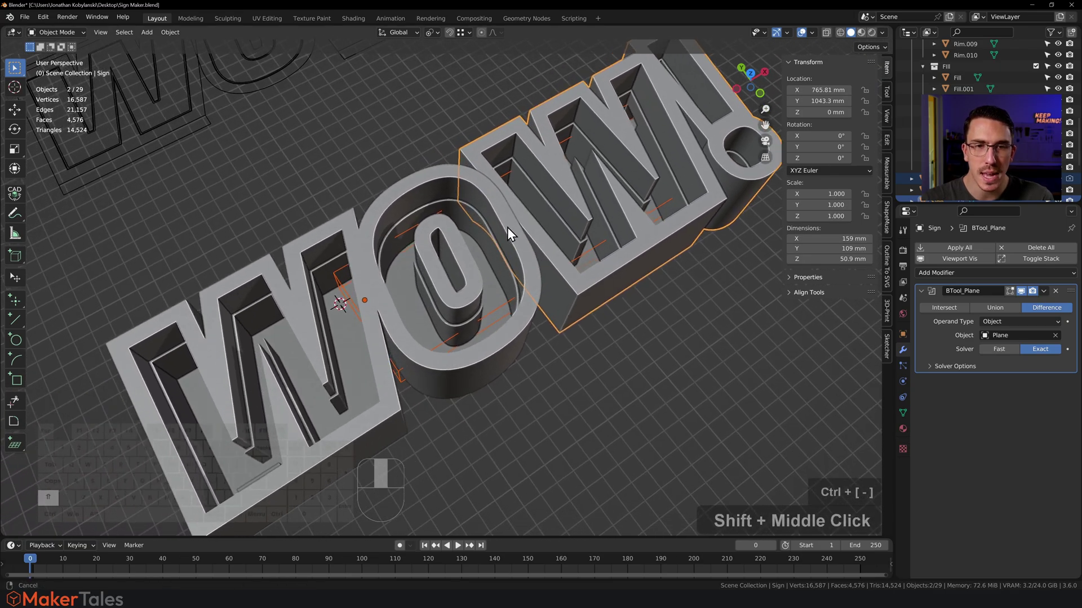
pyautogui.click(483, 322)
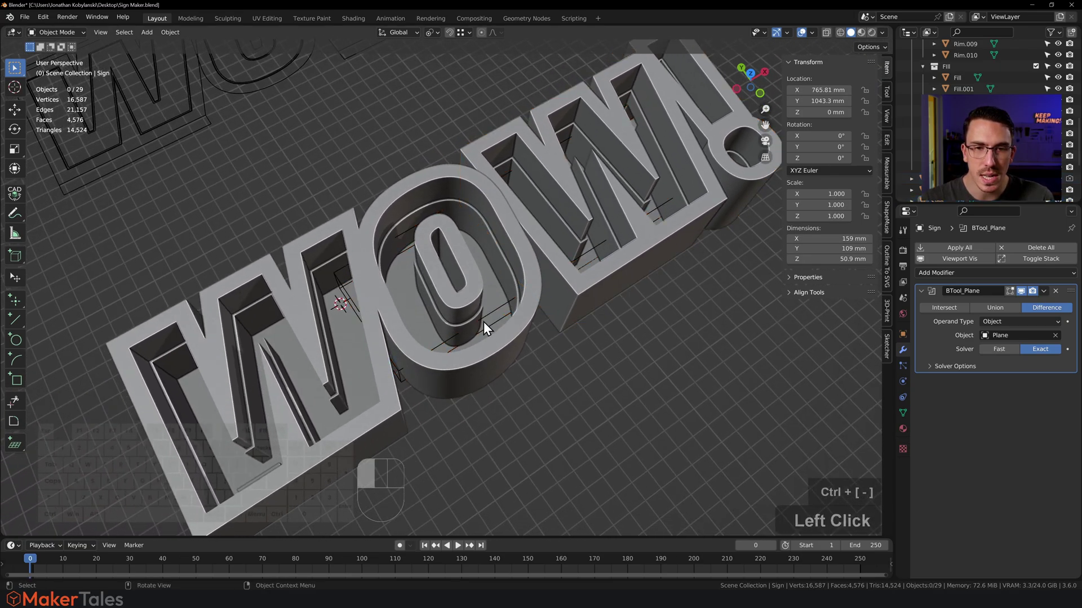
pyautogui.keyDown('shift'); pyautogui.click(483, 364); pyautogui.keyUp('shift')
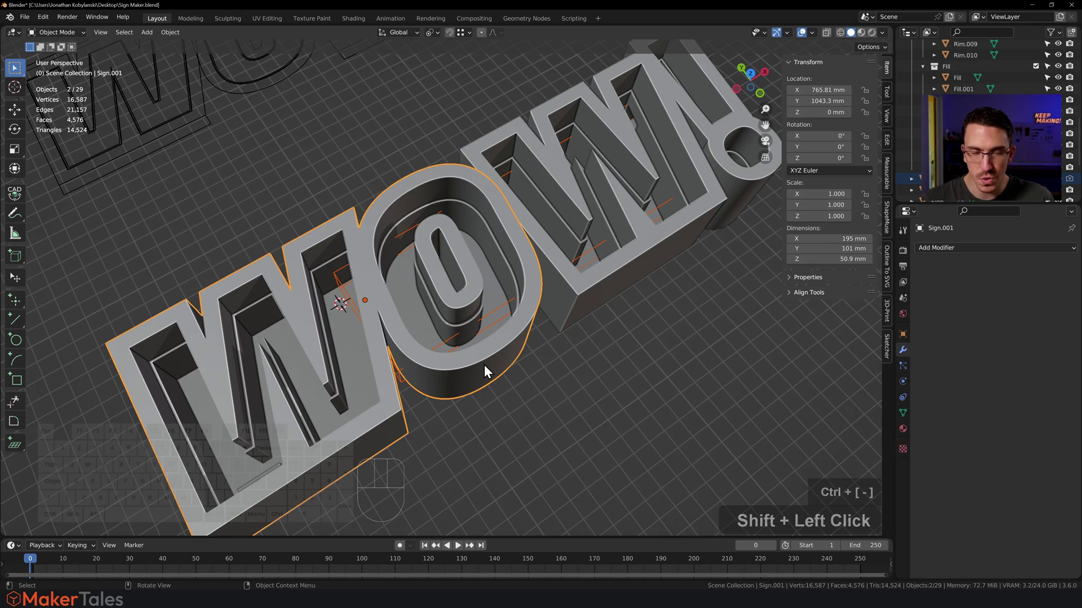
pyautogui.press('ctrl+KP_Subtract')
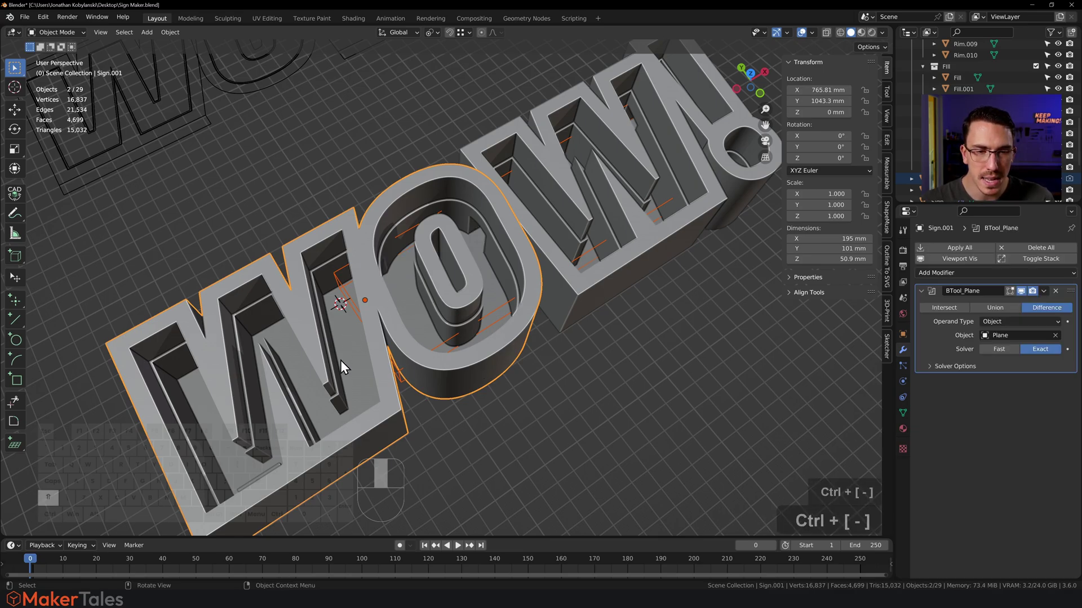
# Subtract the separate block inside the first W from the WO half with a brush difference.
pyautogui.keyDown('shift'); pyautogui.moveTo(341, 359); pyautogui.dragTo(504, 401, button='middle'); pyautogui.keyUp('shift')
pyautogui.click(504, 401)
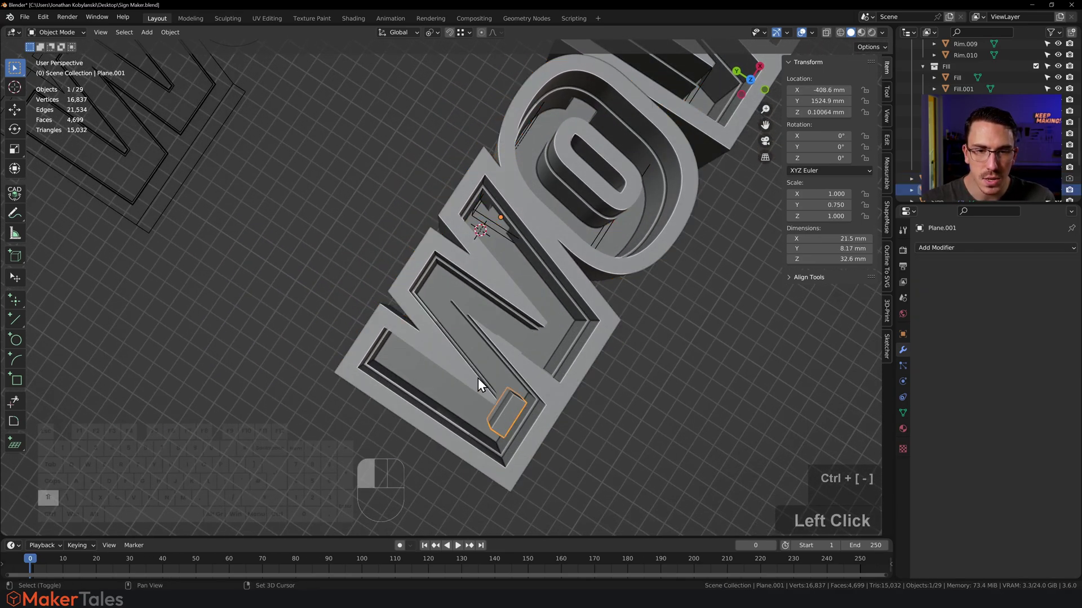
pyautogui.keyDown('shift'); pyautogui.click(468, 373); pyautogui.keyUp('shift')
pyautogui.press('ctrl+KP_Subtract')
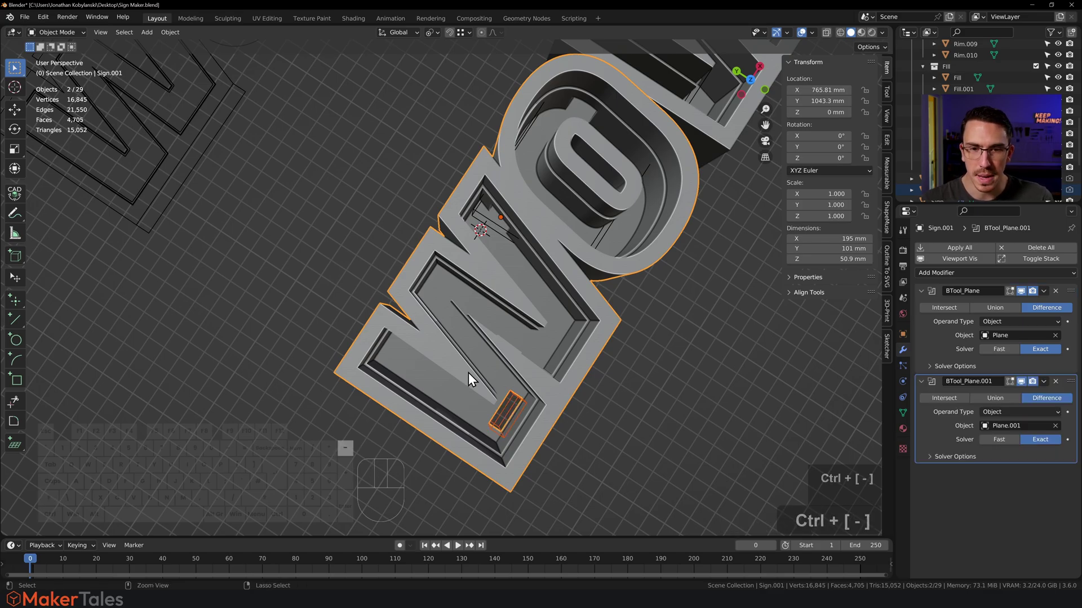
# Inspect the cutter openings through the walls of both sign halves in X-ray and wireframe display.
pyautogui.moveTo(468, 373); pyautogui.dragTo(221, 339, button='middle')
pyautogui.hotkey('alt', 'z')
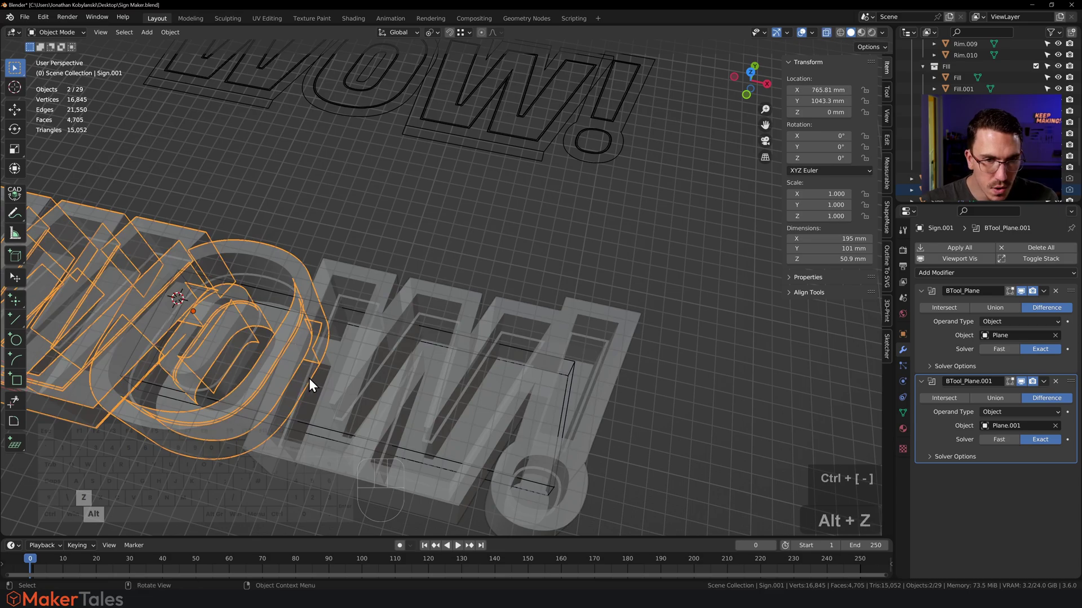
pyautogui.moveTo(309, 377)
pyautogui.keyDown('shift'); pyautogui.mouseDown(button='middle')
pyautogui.moveTo(304, 421)
pyautogui.moveTo(394, 302)
pyautogui.mouseUp(button='middle'); pyautogui.keyUp('shift')
pyautogui.hotkey('alt', 'z')
pyautogui.scroll(2, 392, 296)
pyautogui.hotkey('shift', 'z')
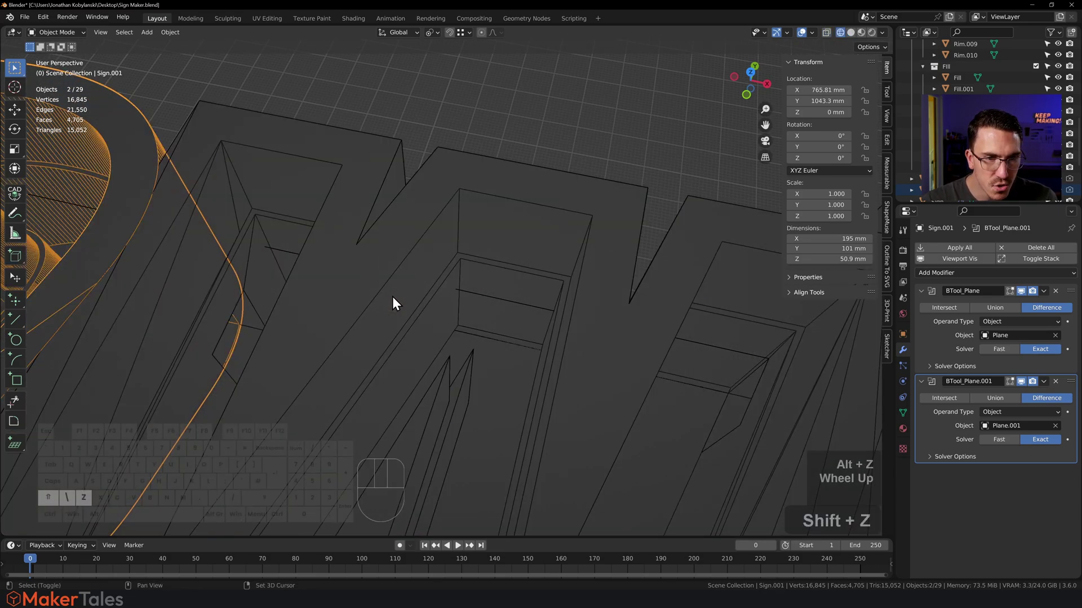
pyautogui.keyDown('shift'); pyautogui.moveTo(330, 338); pyautogui.dragTo(524, 314, button='middle'); pyautogui.keyUp('shift')
pyautogui.scroll(-3, 425, 324)
pyautogui.keyDown('shift'); pyautogui.scroll(2, 478, 349); pyautogui.keyUp('shift')
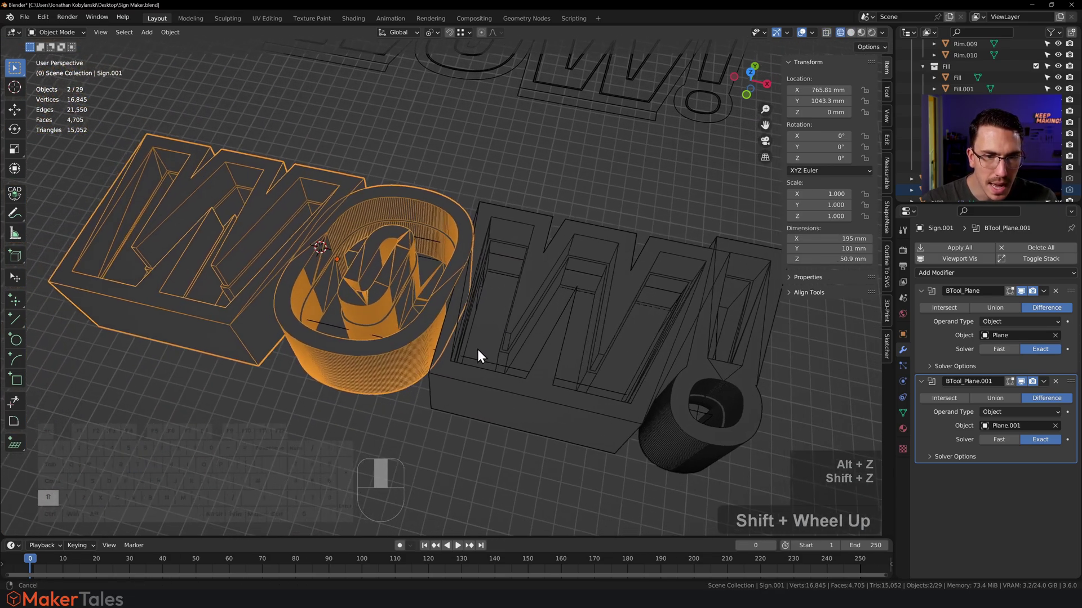
pyautogui.hotkey('shift', 'z')
pyautogui.scroll(-1, 478, 349)
pyautogui.keyDown('shift'); pyautogui.moveTo(478, 349); pyautogui.dragTo(397, 387, button='middle'); pyautogui.keyUp('shift')
pyautogui.scroll(-1, 416, 313)
pyautogui.keyDown('shift'); pyautogui.scroll(1, 417, 313); pyautogui.keyUp('shift')
pyautogui.scroll(4, 417, 313)
pyautogui.moveTo(434, 319); pyautogui.dragTo(542, 131, button='middle')
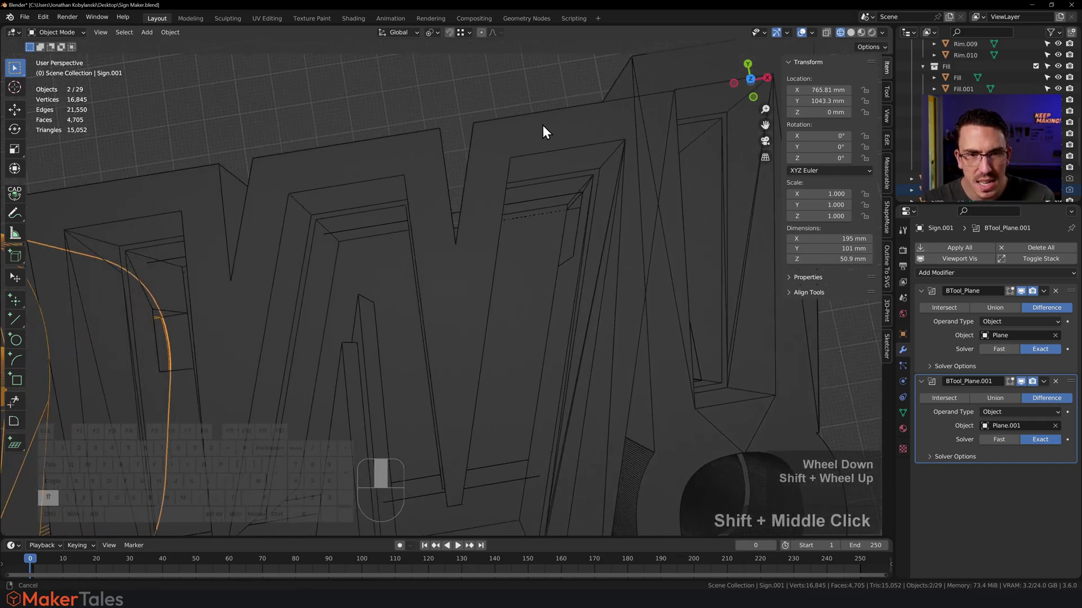
pyautogui.scroll(5, 506, 209)
pyautogui.scroll(-1, 505, 210)
pyautogui.keyDown('shift'); pyautogui.scroll(-1, 499, 214); pyautogui.keyUp('shift')
pyautogui.scroll(-3, 499, 214)
pyautogui.hotkey('shift', 'z')
pyautogui.hotkey('alt', 'z')
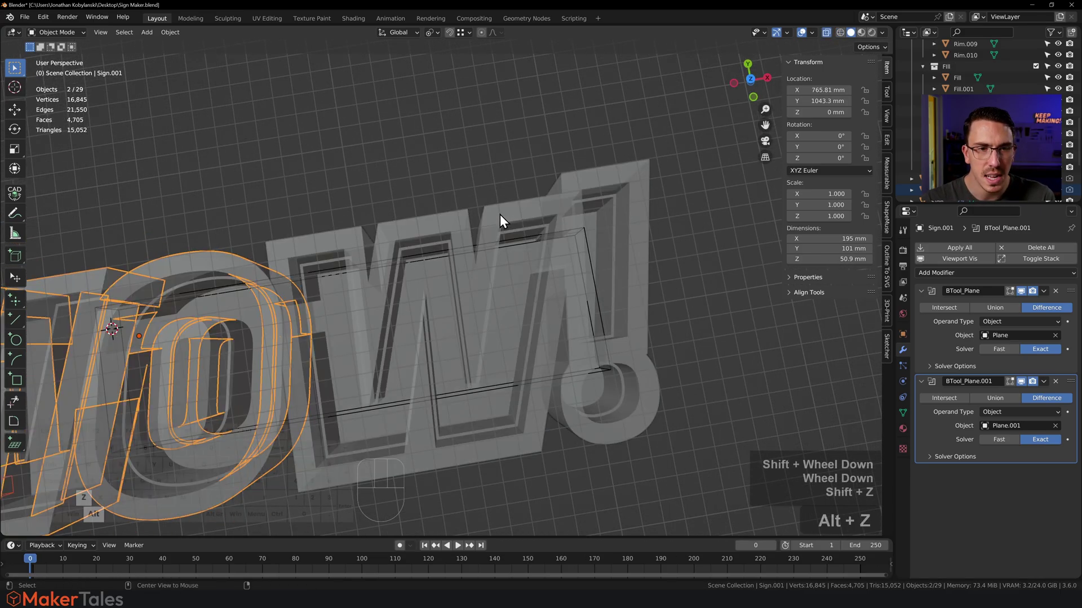
pyautogui.scroll(-3, 477, 249)
pyautogui.moveTo(477, 255); pyautogui.dragTo(564, 243, button='middle')
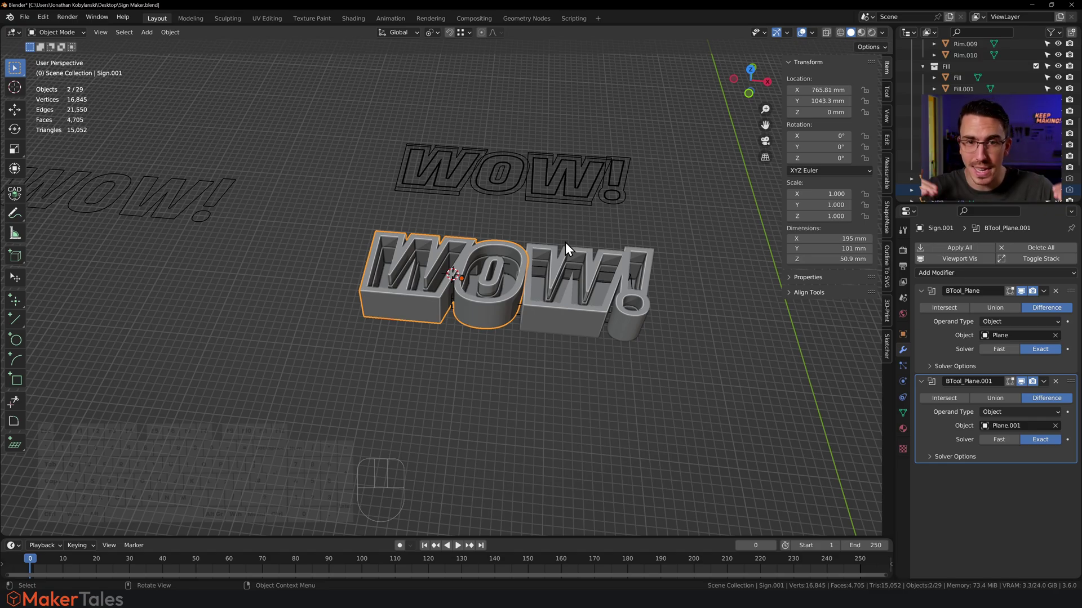
pyautogui.moveTo(606, 262); pyautogui.dragTo(549, 299, button='middle')
pyautogui.scroll(4, 458, 275)
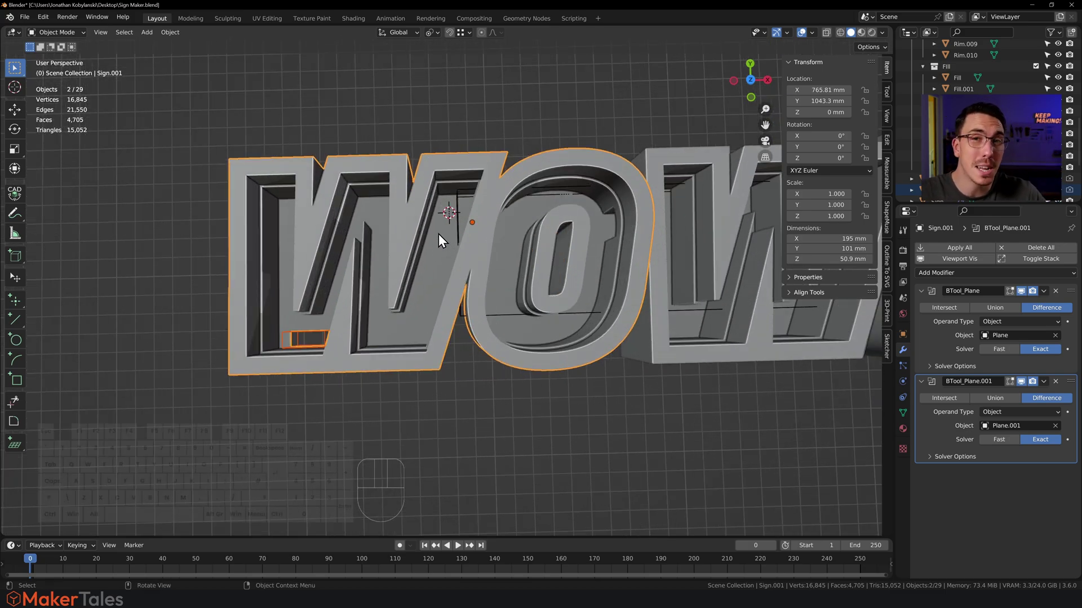
pyautogui.scroll(-3, 439, 234)
pyautogui.hotkey('alt', 'z')
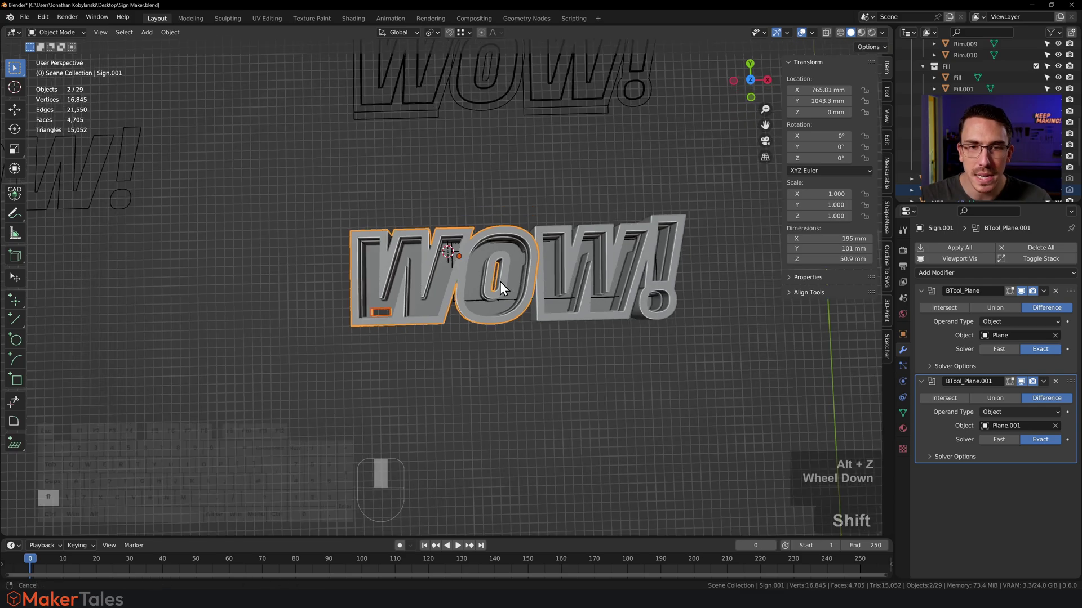
# Place the 3D cursor on the lower outer wall of the second W and add a 600 mm plane there.
pyautogui.keyDown('shift'); pyautogui.moveTo(499, 282); pyautogui.dragTo(408, 256, button='middle'); pyautogui.keyUp('shift')
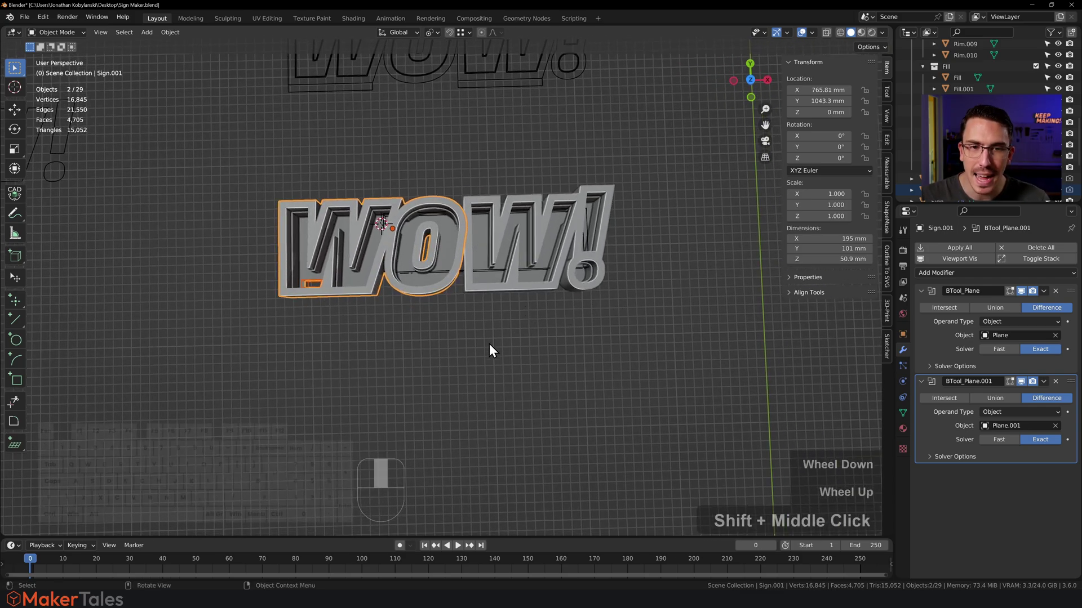
pyautogui.moveTo(489, 345); pyautogui.dragTo(484, 273, button='middle')
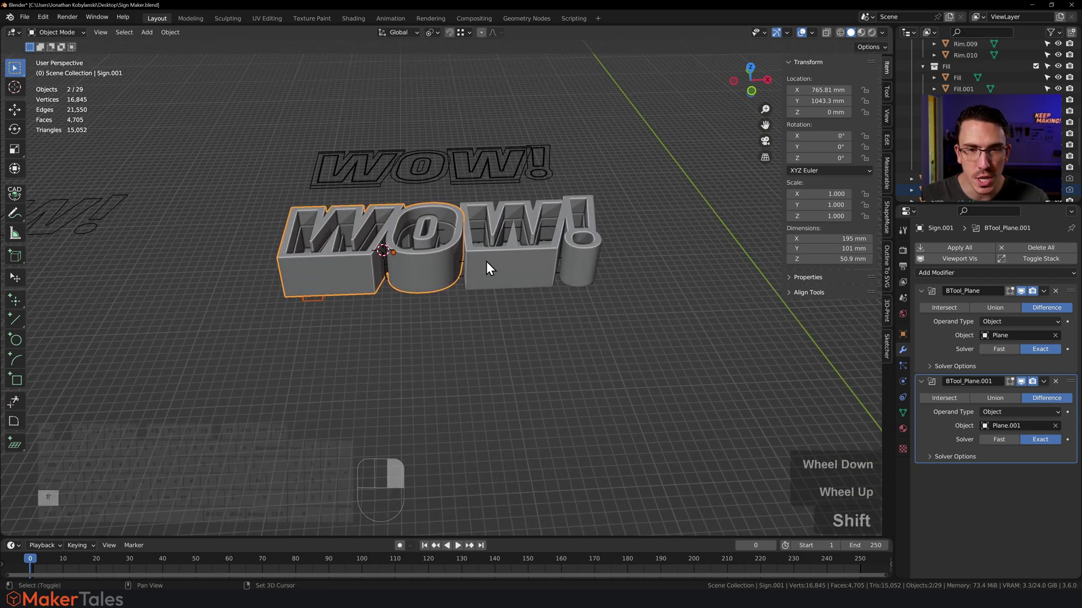
pyautogui.keyDown('shift'); pyautogui.rightClick(486, 261); pyautogui.keyUp('shift')
pyautogui.hotkey('shift', 'a')
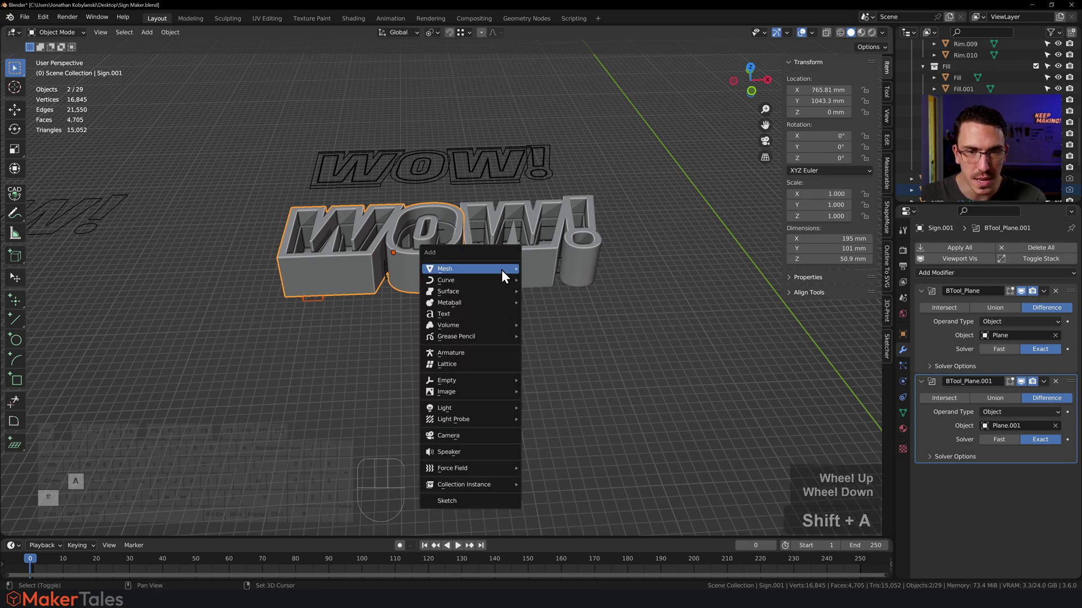
pyautogui.moveTo(501, 270)
pyautogui.click(566, 272)
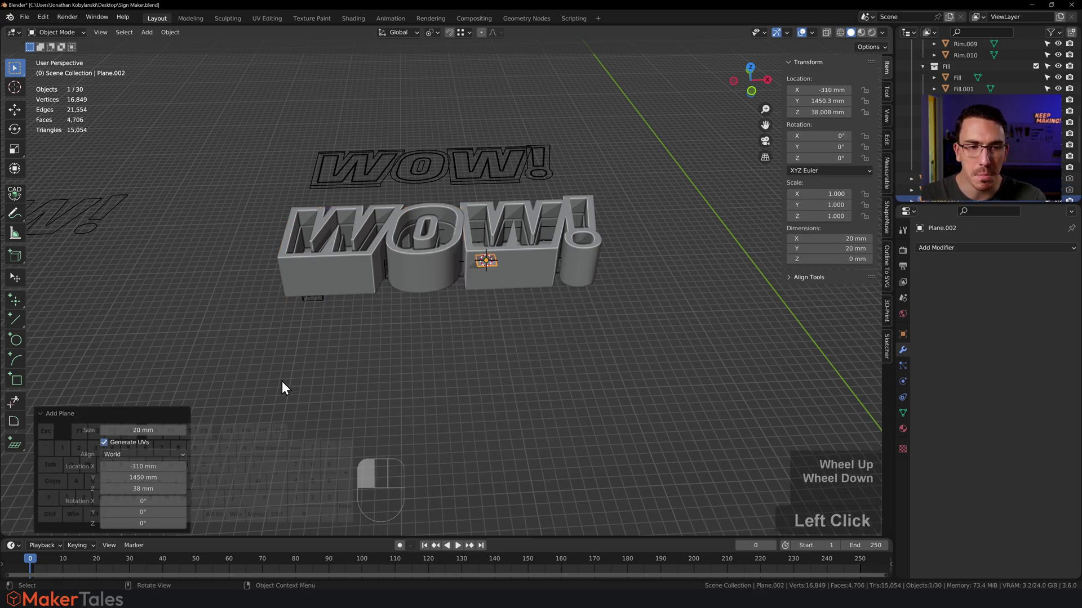
pyautogui.click(168, 430)
pyautogui.write('600')
pyautogui.press('Return')
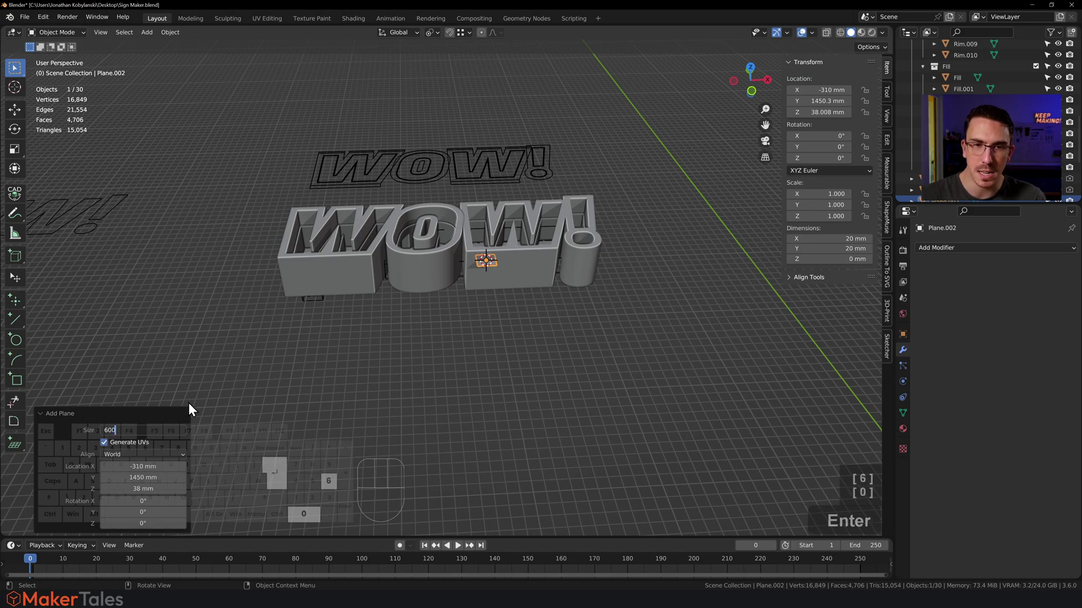
# Rotate the large plane 90° about the global X axis so it stands upright.
pyautogui.press('r')
pyautogui.press('x')
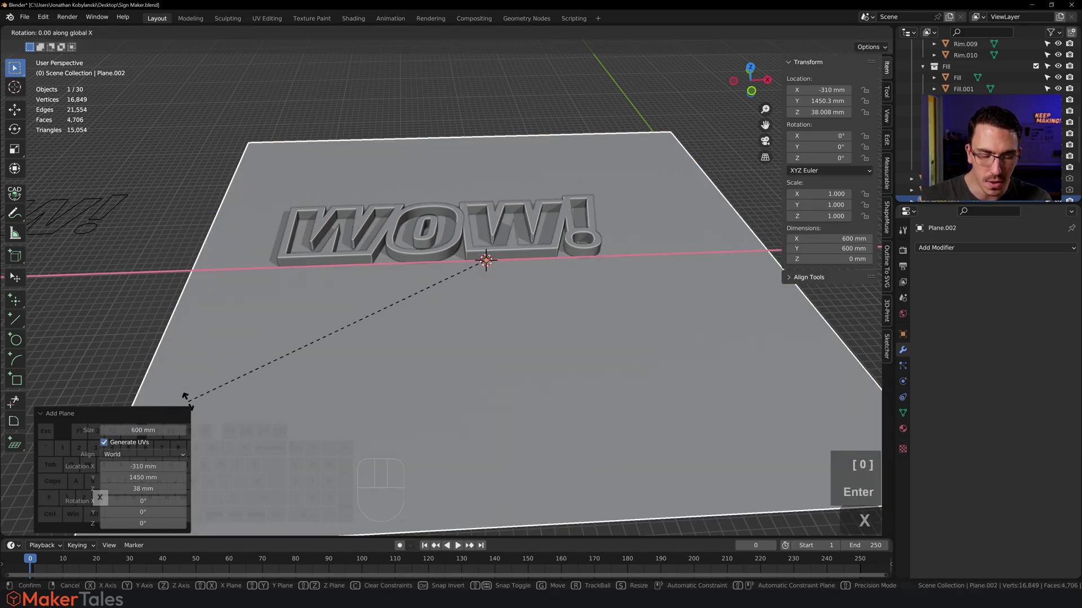
pyautogui.press('9')
pyautogui.press('0')
pyautogui.press('Return')
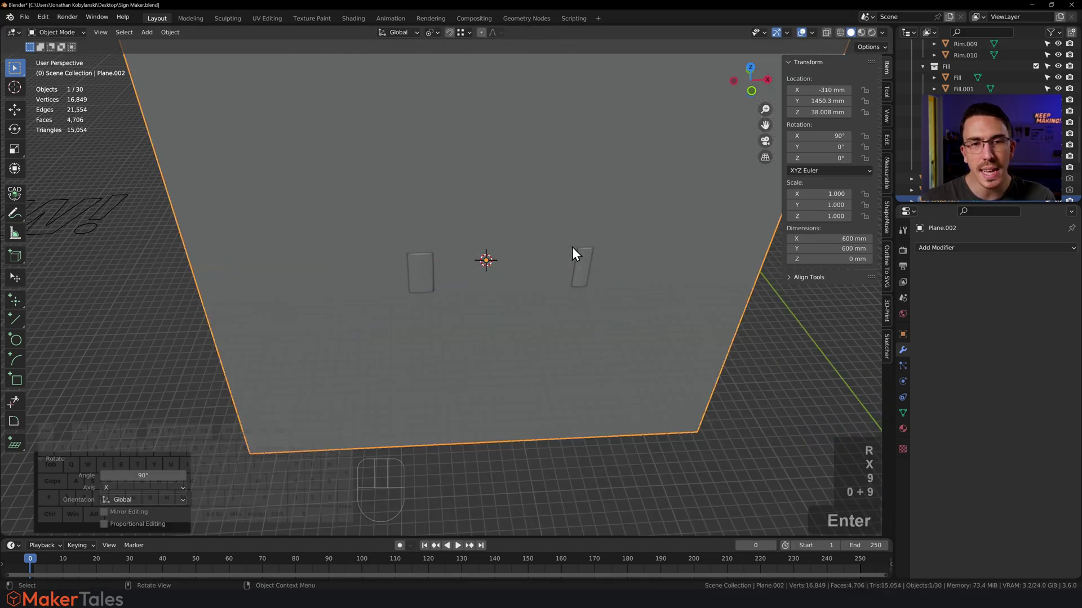
# Extrude the upright plane's face outward by 10 mm to form a slab.
pyautogui.moveTo(604, 276); pyautogui.dragTo(536, 314, button='middle')
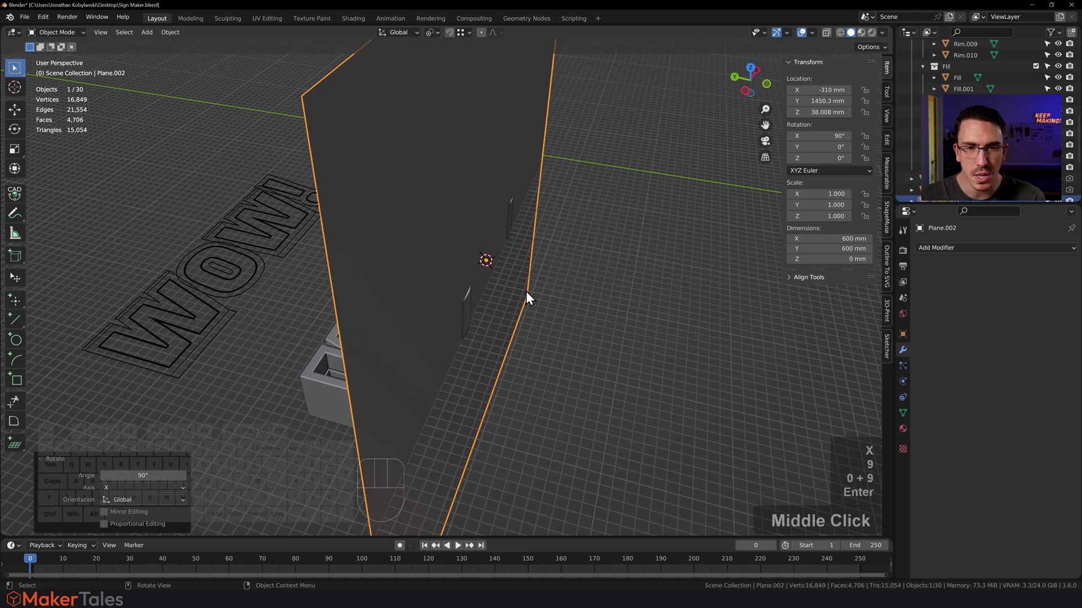
pyautogui.press('Tab')
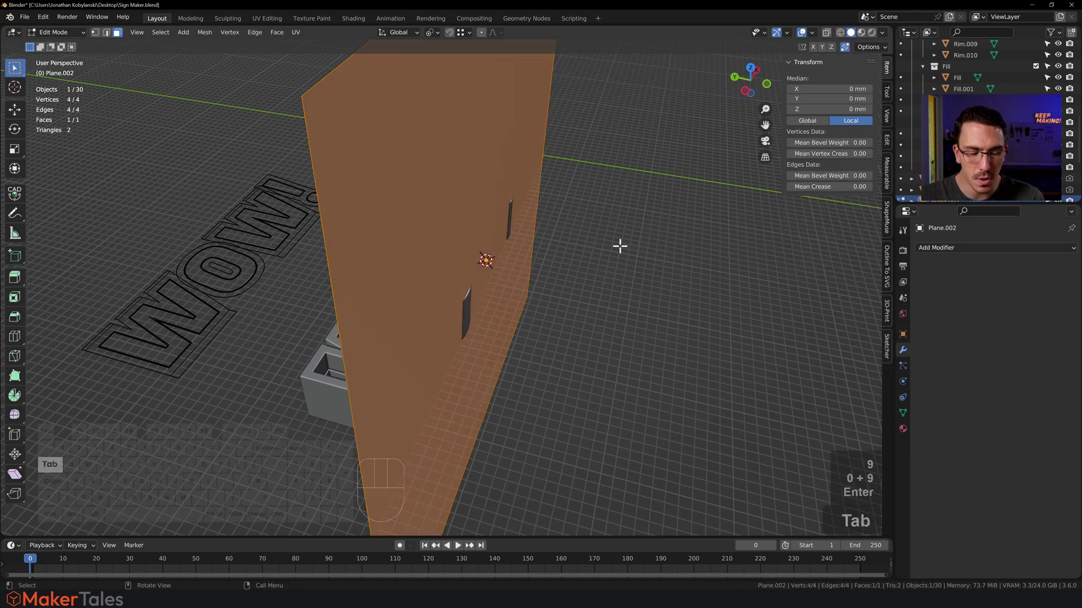
pyautogui.write('e')
pyautogui.write('10')
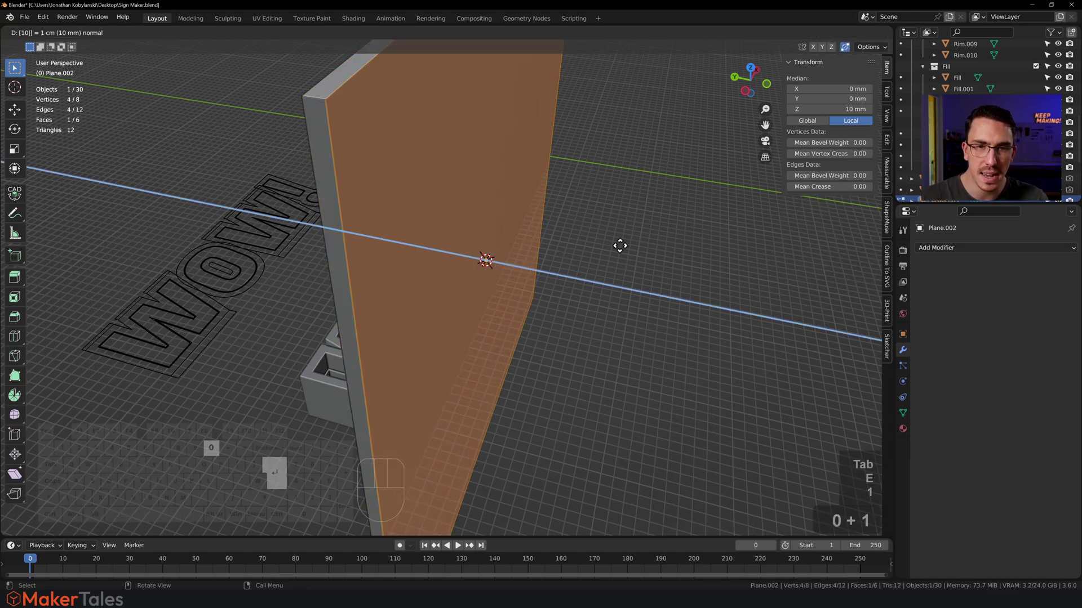
pyautogui.press('Return')
pyautogui.press('Tab')
# Subtract the upright slab from the WO half of the sign with a Bool Tool brush difference.
pyautogui.moveTo(386, 300); pyautogui.dragTo(484, 326, button='middle')
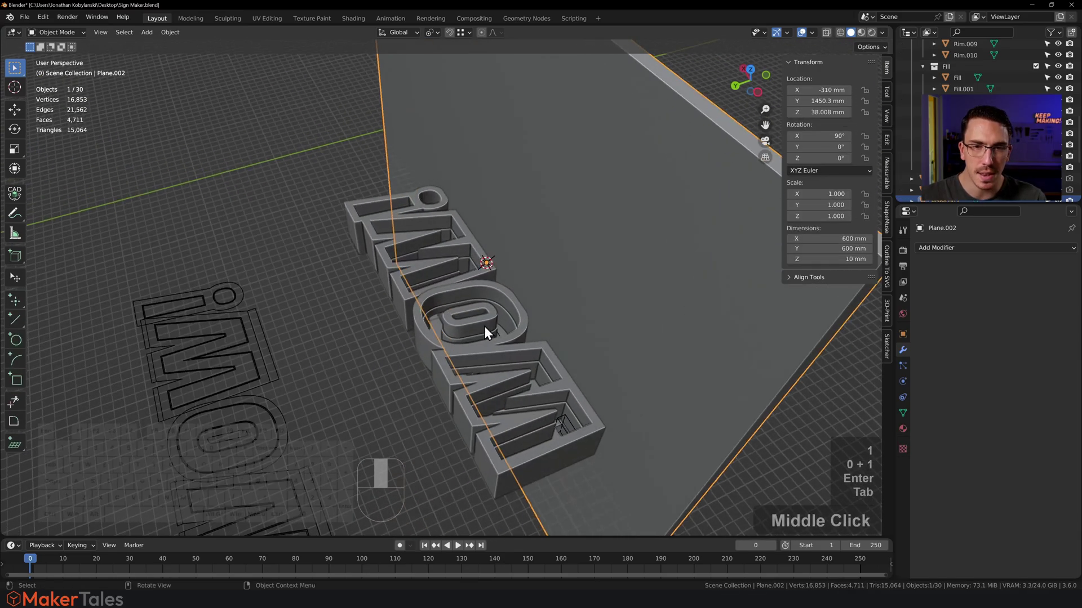
pyautogui.click(583, 282)
pyautogui.keyDown('shift'); pyautogui.click(555, 383); pyautogui.keyUp('shift')
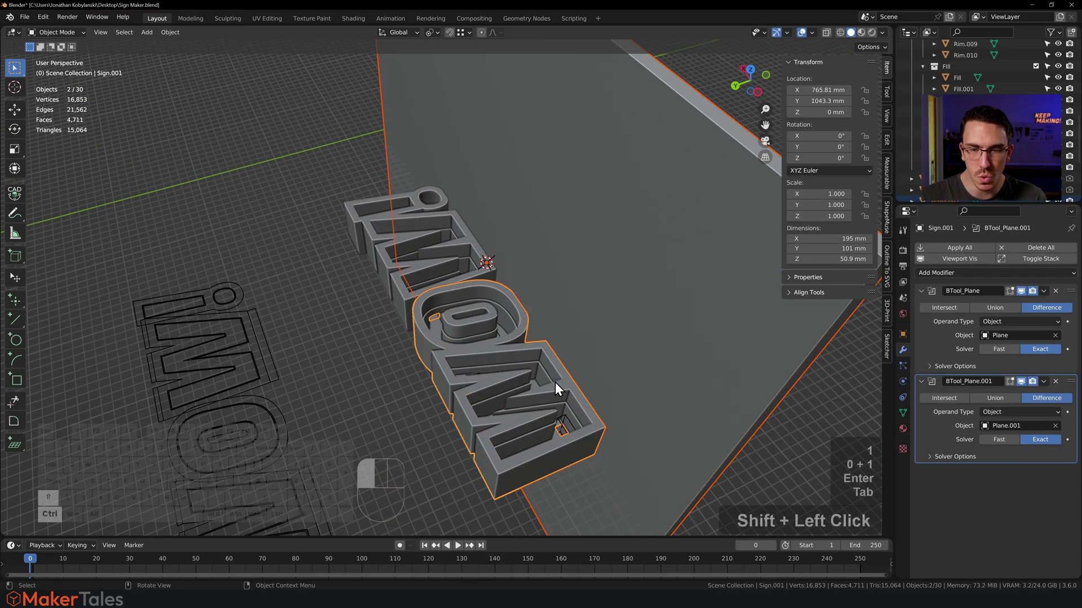
pyautogui.press('ctrl+KP_Subtract')
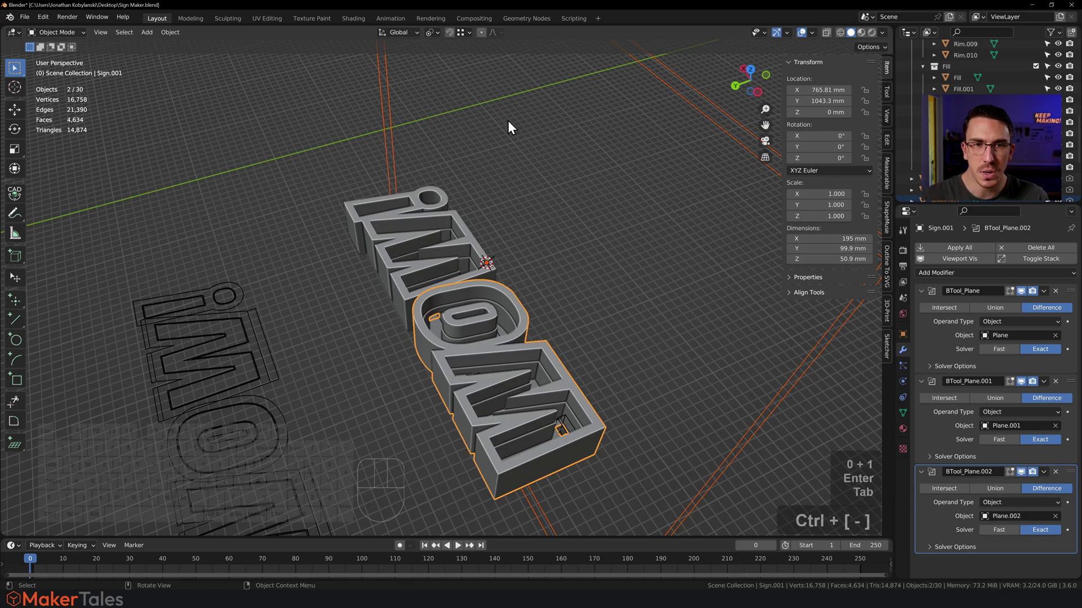
# Subtract the same upright slab from the W! half of the sign with a brush difference.
pyautogui.click(373, 130)
pyautogui.click(401, 215)
pyautogui.keyDown('shift'); pyautogui.click(403, 235); pyautogui.keyUp('shift')
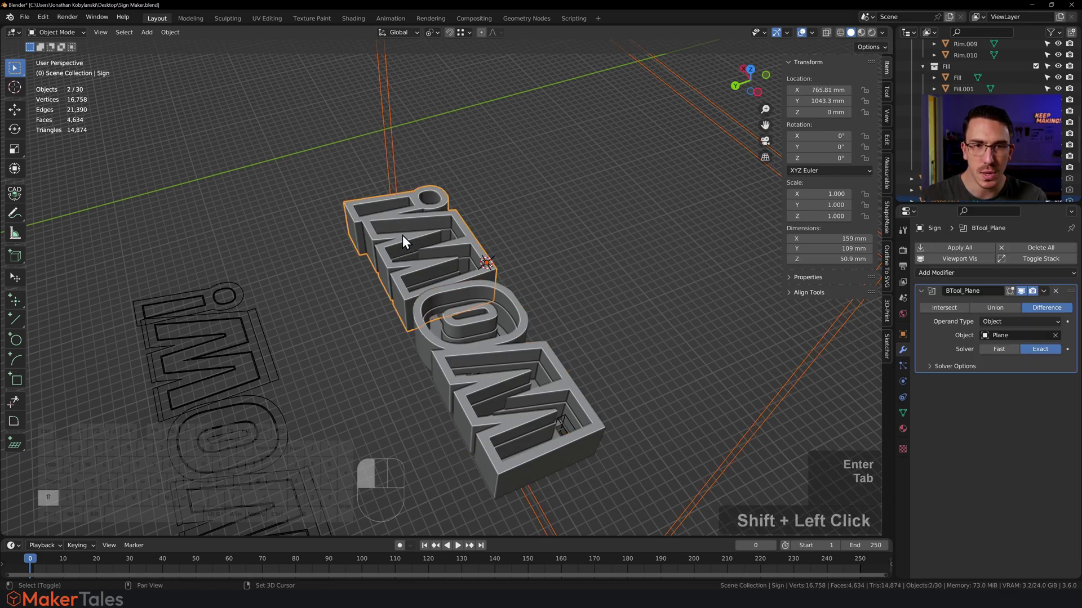
pyautogui.press('ctrl+KP_Subtract')
pyautogui.moveTo(402, 236); pyautogui.dragTo(404, 291, button='middle')
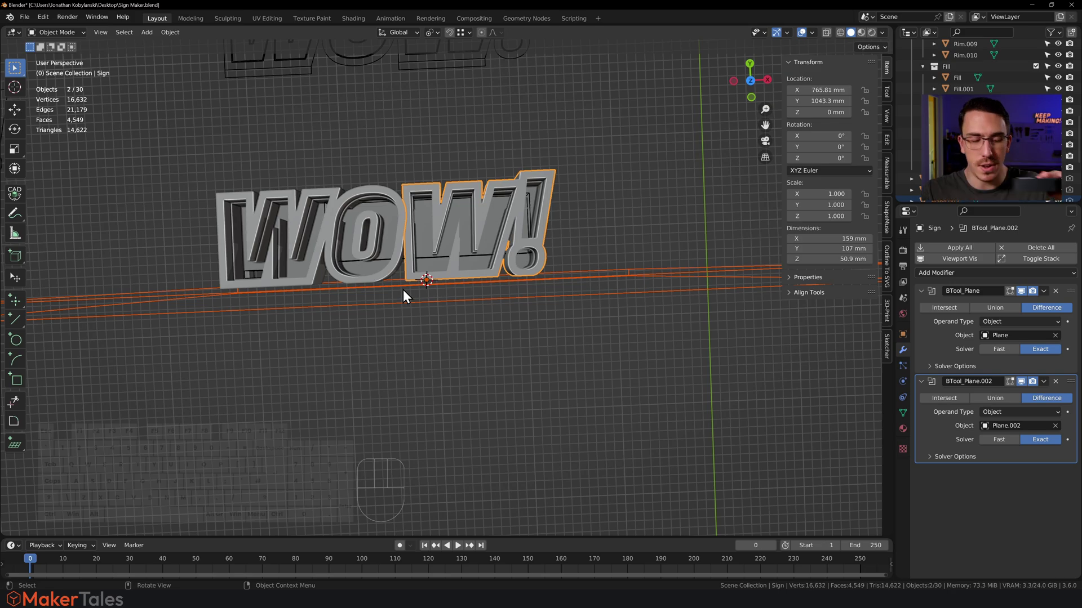
pyautogui.hotkey('alt', '2')
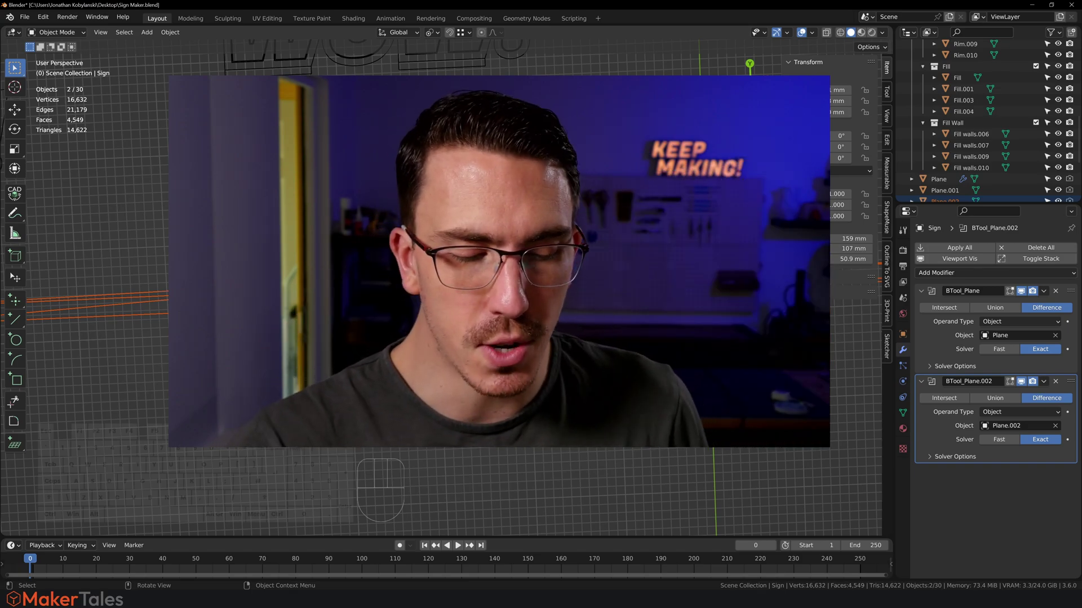
pyautogui.hotkey('alt', '2')
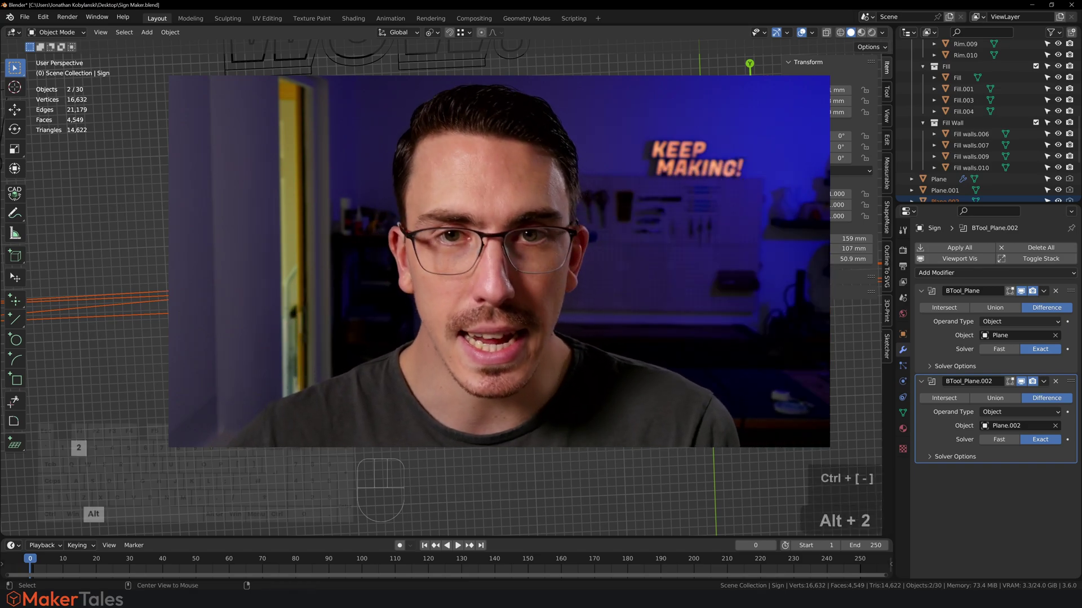
pyautogui.hotkey('alt', '1')
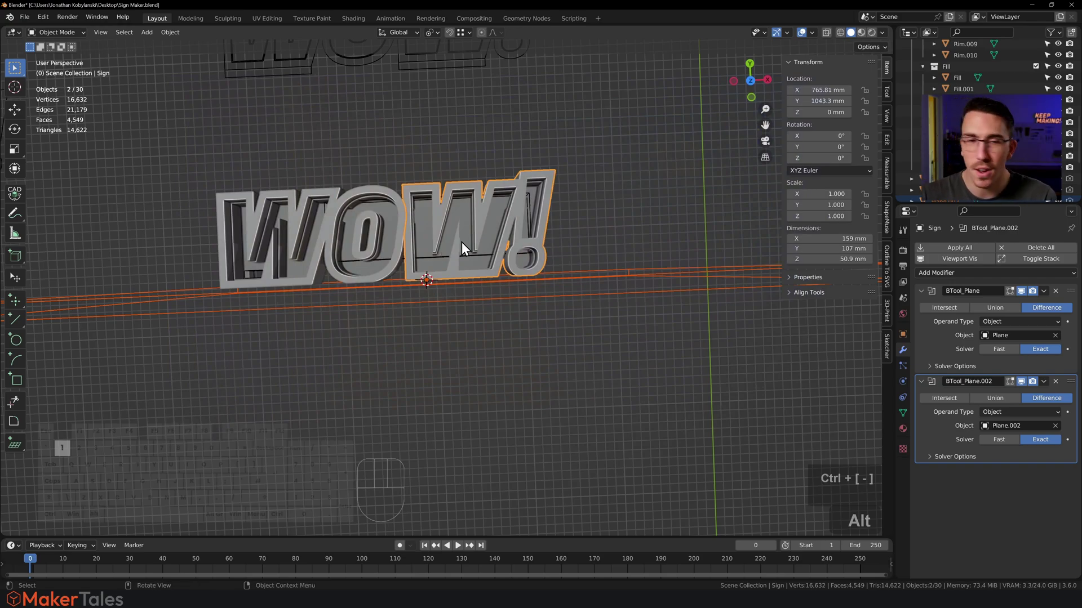
# Select both halves of the sign and apply all their boolean modifiers.
pyautogui.scroll(-3, 461, 242)
pyautogui.keyDown('shift'); pyautogui.moveTo(448, 240); pyautogui.dragTo(476, 237, button='middle'); pyautogui.keyUp('shift')
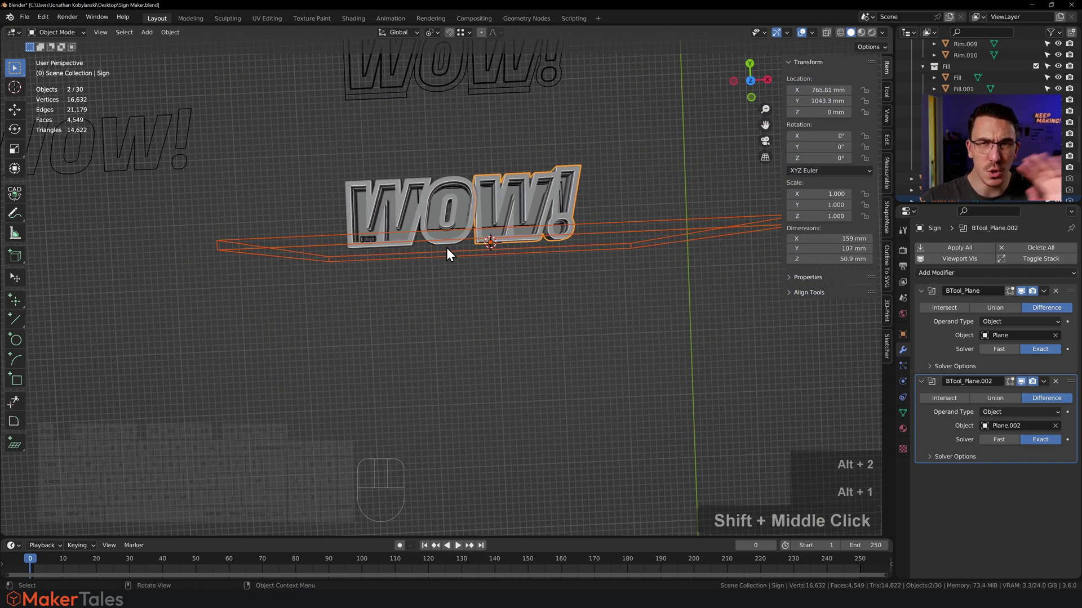
pyautogui.click(620, 184)
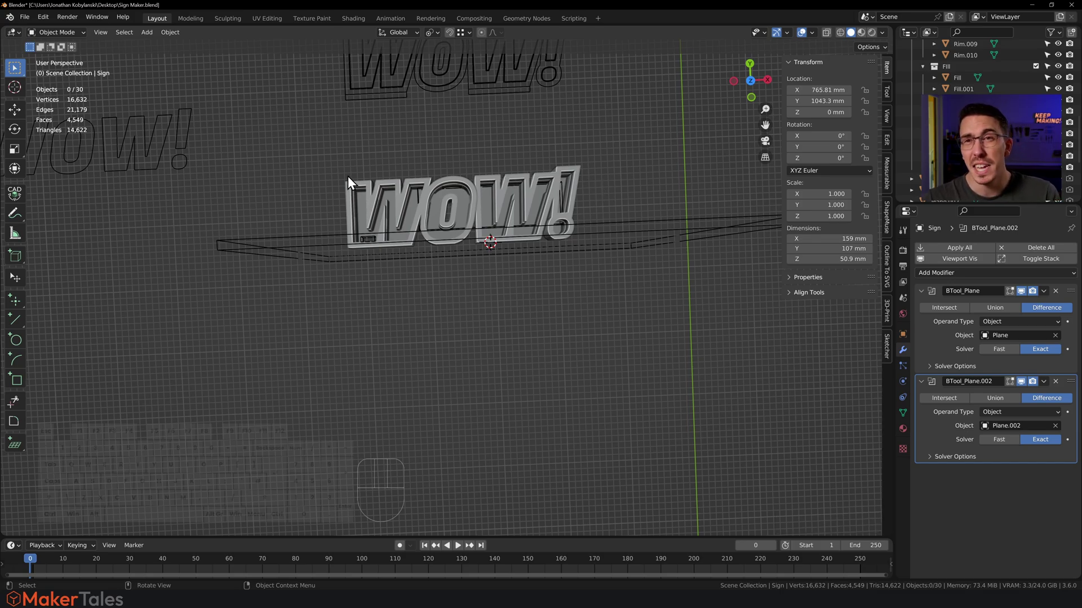
pyautogui.click(489, 177)
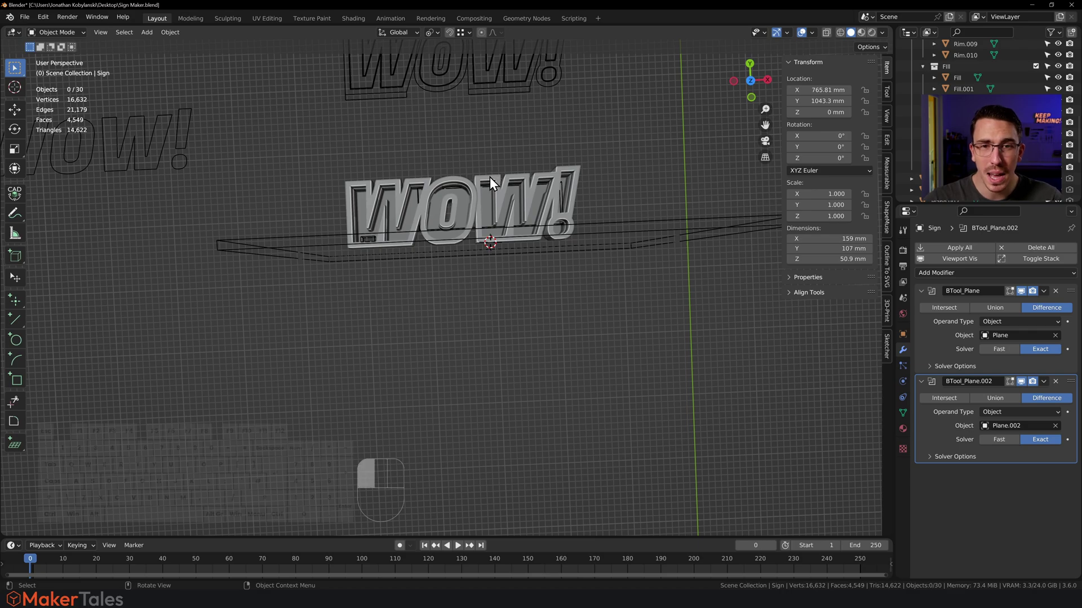
pyautogui.keyDown('shift'); pyautogui.click(448, 178); pyautogui.keyUp('shift')
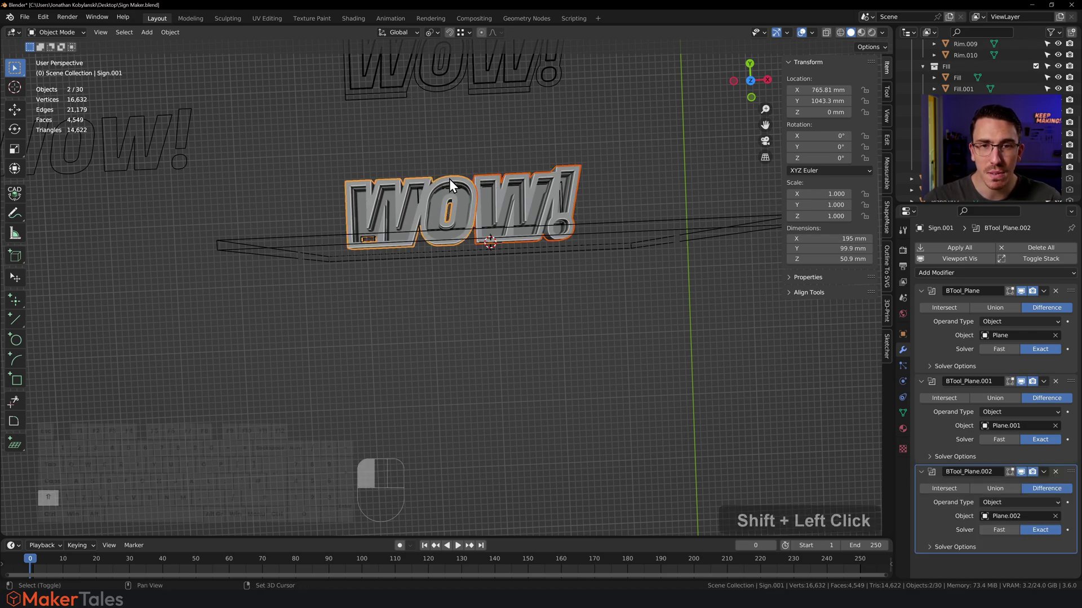
pyautogui.click(948, 248)
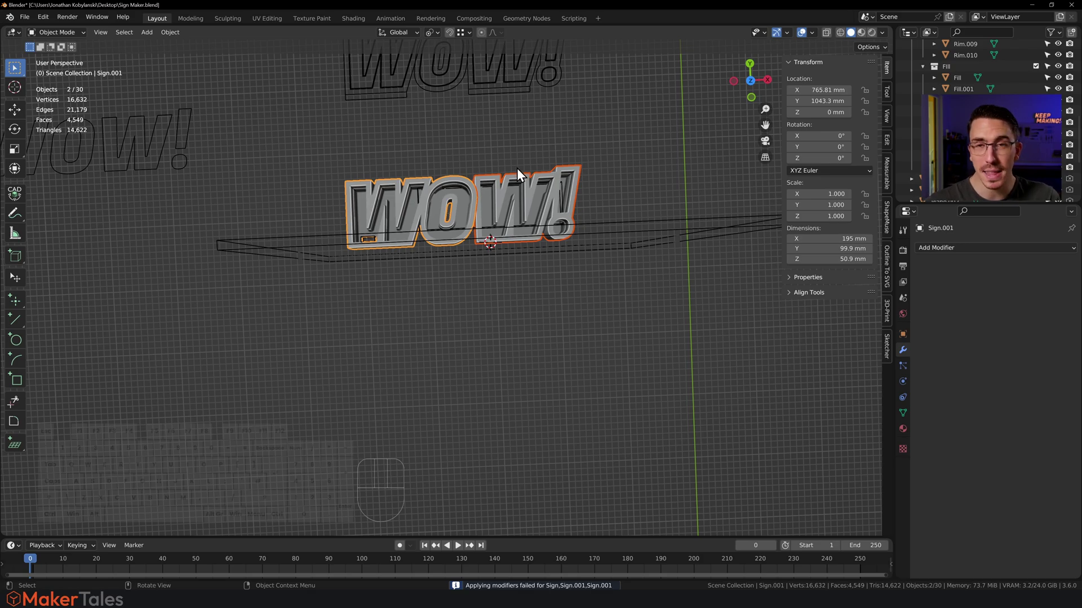
# Unhide the hidden sign parts and select both sign halves with the letter inserts and the upper exclamation-mark insert.
pyautogui.hotkey('alt', 'h')
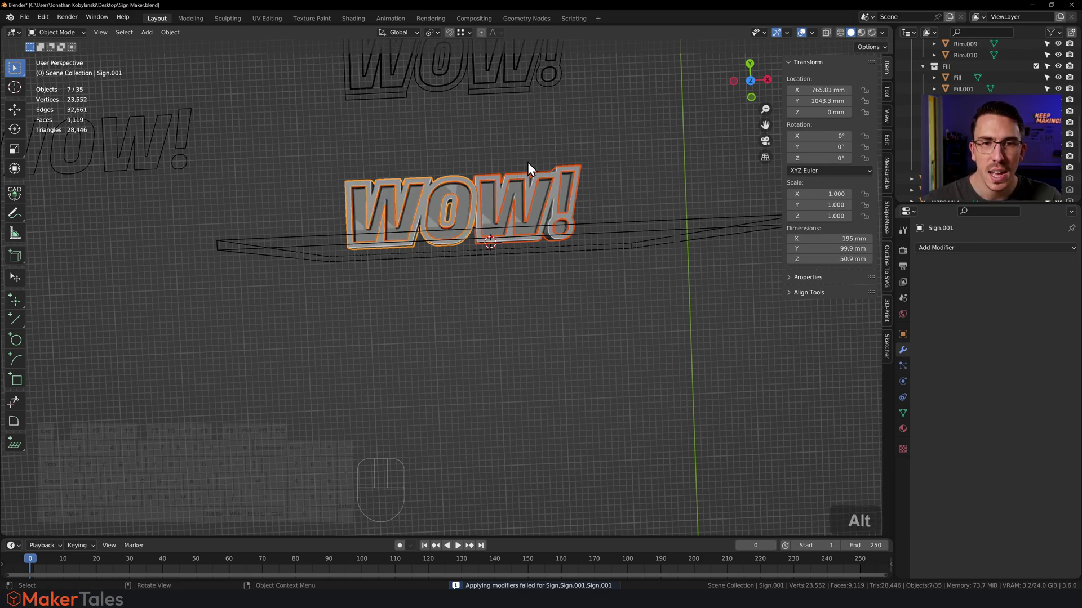
pyautogui.scroll(3, 535, 162)
pyautogui.keyDown('shift'); pyautogui.moveTo(540, 163); pyautogui.dragTo(659, 241, button='middle'); pyautogui.keyUp('shift')
pyautogui.click(677, 224)
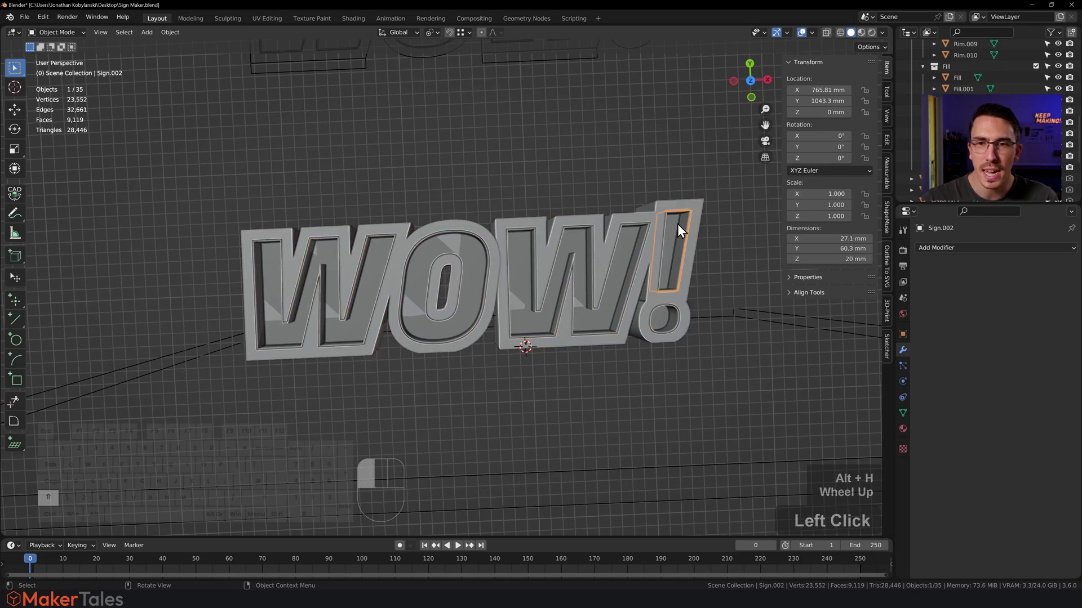
pyautogui.keyDown('shift'); pyautogui.click(561, 235); pyautogui.keyUp('shift')
pyautogui.keyDown('shift'); pyautogui.click(468, 248); pyautogui.keyUp('shift')
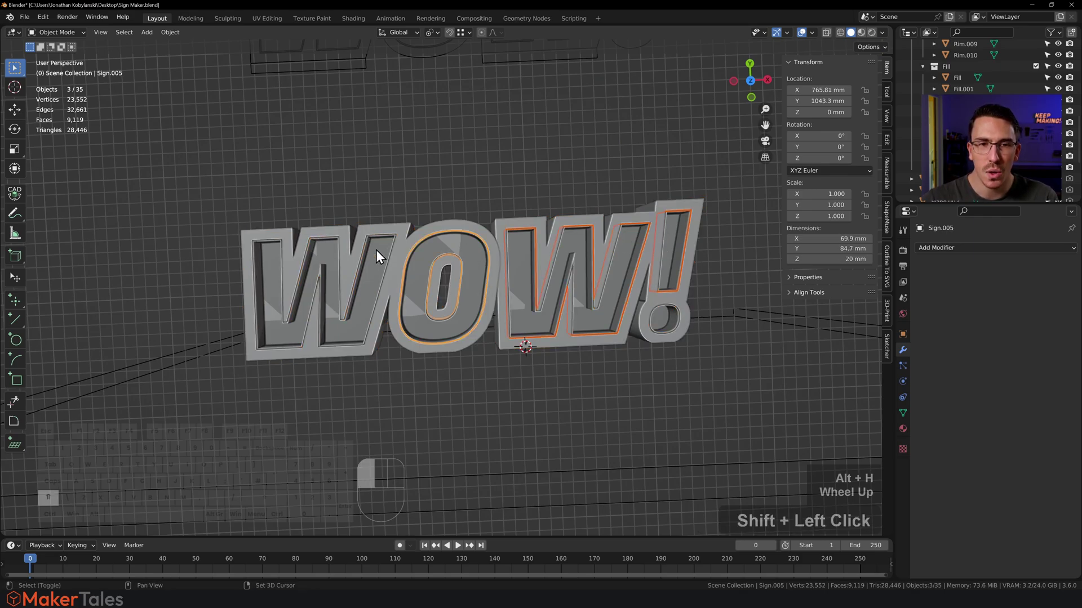
pyautogui.keyDown('shift'); pyautogui.click(377, 249); pyautogui.keyUp('shift')
pyautogui.keyDown('shift'); pyautogui.click(440, 228); pyautogui.keyUp('shift')
pyautogui.keyDown('shift'); pyautogui.click(508, 222); pyautogui.keyUp('shift')
pyautogui.scroll(-6, 508, 221)
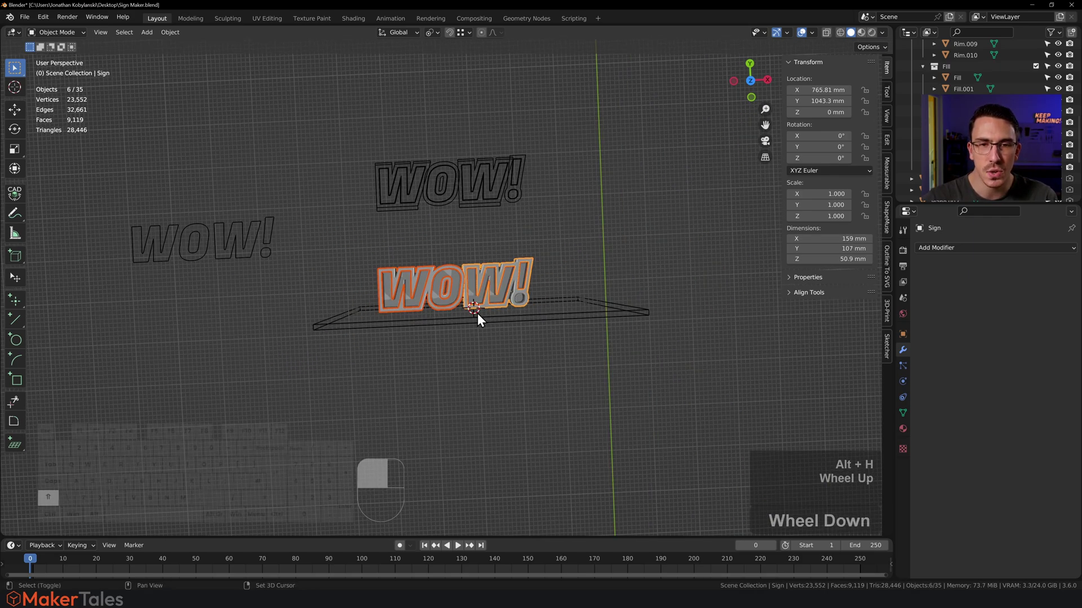
pyautogui.keyDown('shift'); pyautogui.moveTo(478, 313); pyautogui.dragTo(464, 192, button='middle'); pyautogui.keyUp('shift')
pyautogui.press('g')
pyautogui.hotkey('shift', 'z')
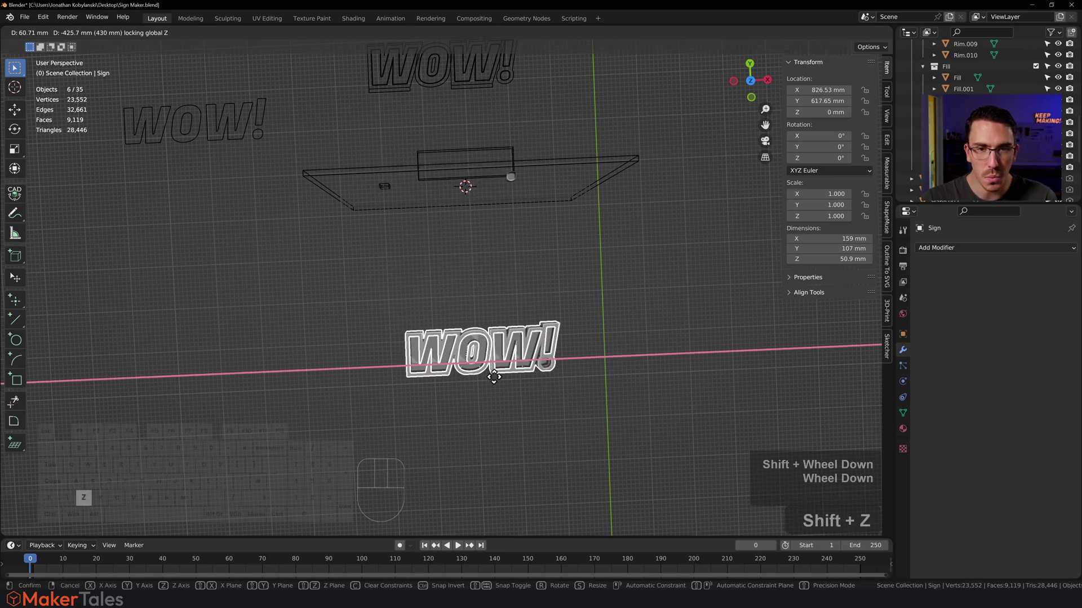
pyautogui.click(496, 380)
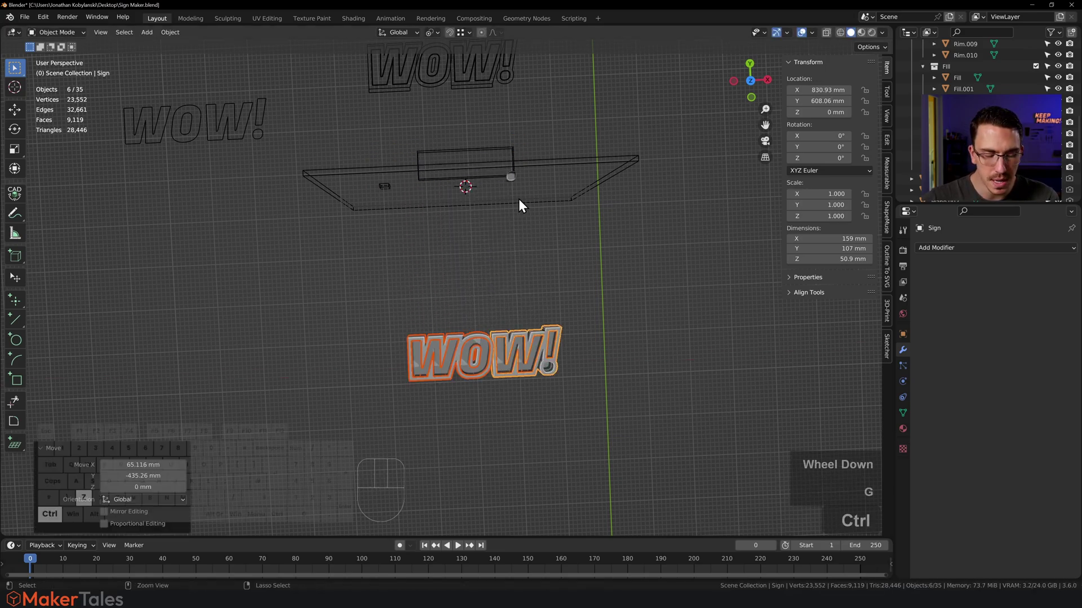
pyautogui.hotkey('ctrl', 'z')
# Add the exclamation-mark dot insert to the selection and move all the sign parts about 61 mm in X and -431 mm in Y.
pyautogui.keyDown('shift'); pyautogui.click(512, 176); pyautogui.keyUp('shift')
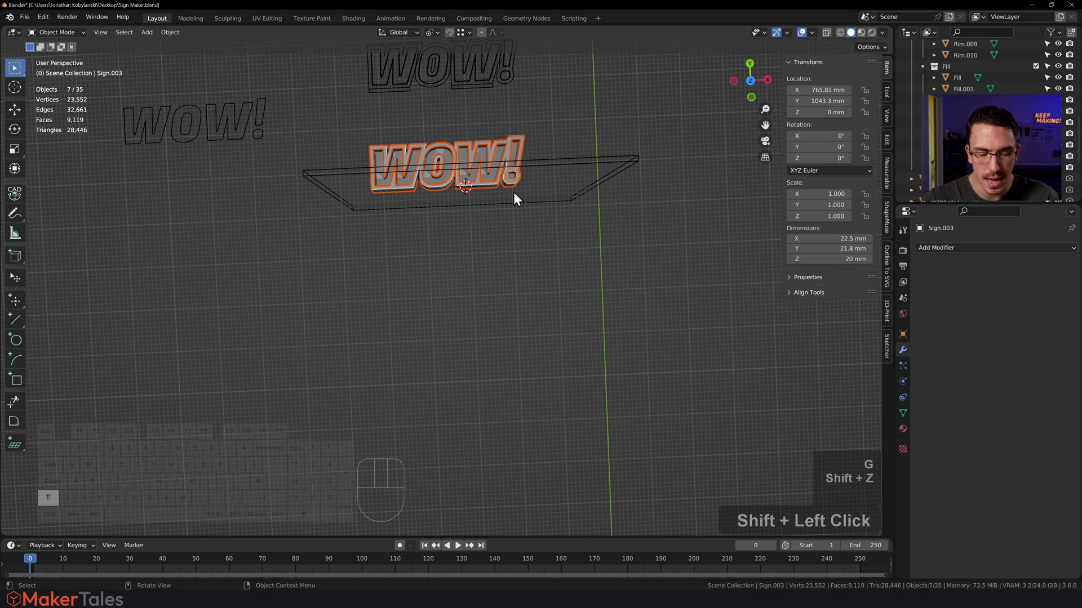
pyautogui.press('g')
pyautogui.hotkey('shift', 'z')
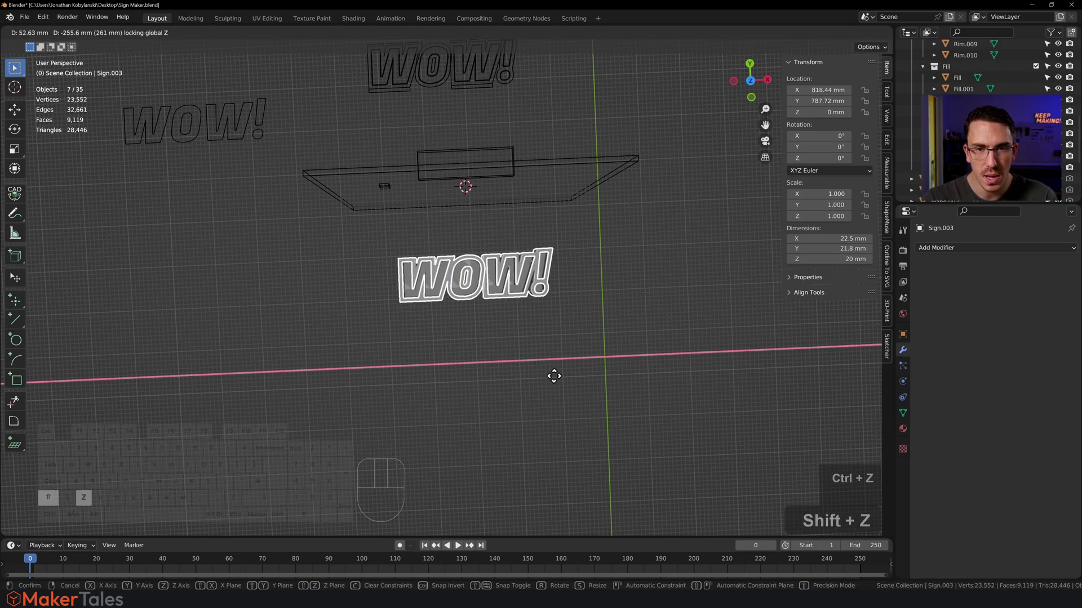
pyautogui.click(560, 448)
# Enter Edit Mode on the W! half of the sign and run all the 3D-print checks on its mesh.
pyautogui.keyDown('shift'); pyautogui.moveTo(559, 446); pyautogui.dragTo(533, 306, button='middle'); pyautogui.keyUp('shift')
pyautogui.scroll(4, 502, 251)
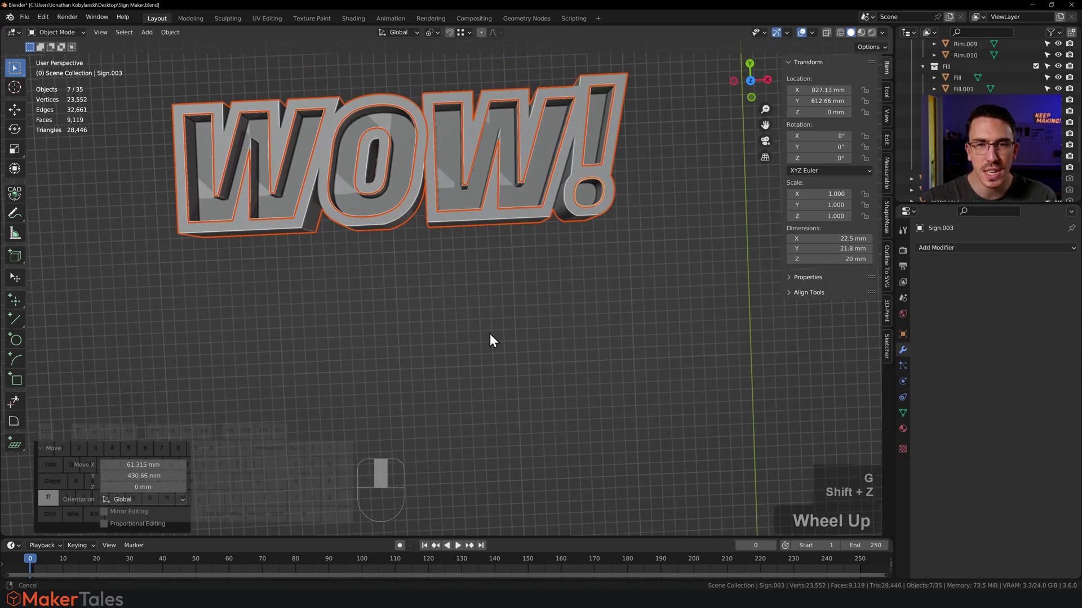
pyautogui.keyDown('shift'); pyautogui.scroll(-2, 572, 354); pyautogui.keyUp('shift')
pyautogui.click(545, 256)
pyautogui.press('Tab')
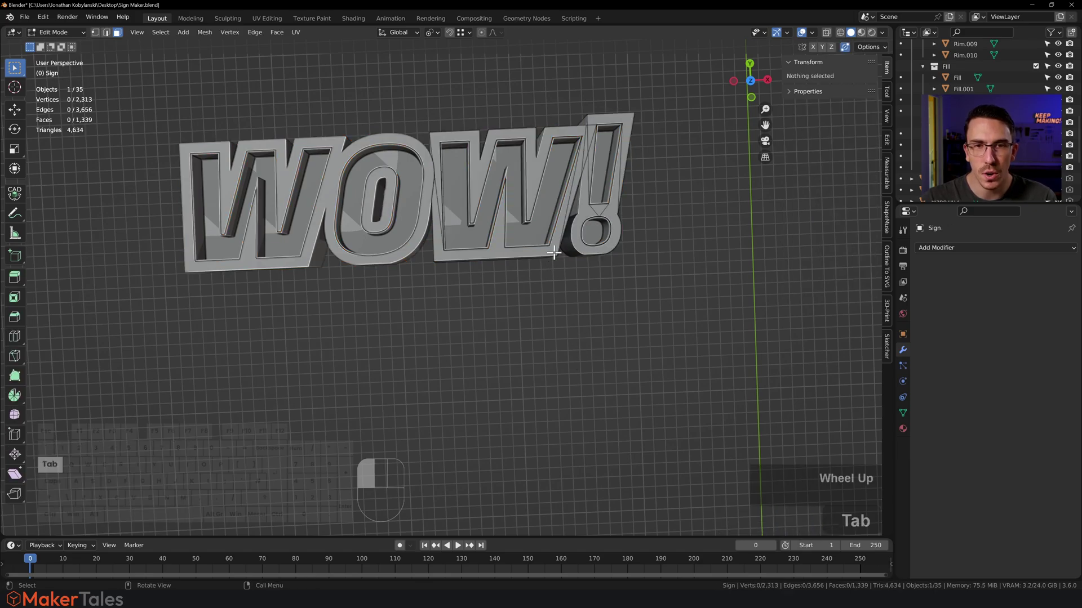
pyautogui.keyDown('shift'); pyautogui.scroll(-1, 574, 247); pyautogui.keyUp('shift')
pyautogui.keyDown('shift'); pyautogui.moveTo(573, 246); pyautogui.dragTo(455, 272, button='middle'); pyautogui.keyUp('shift')
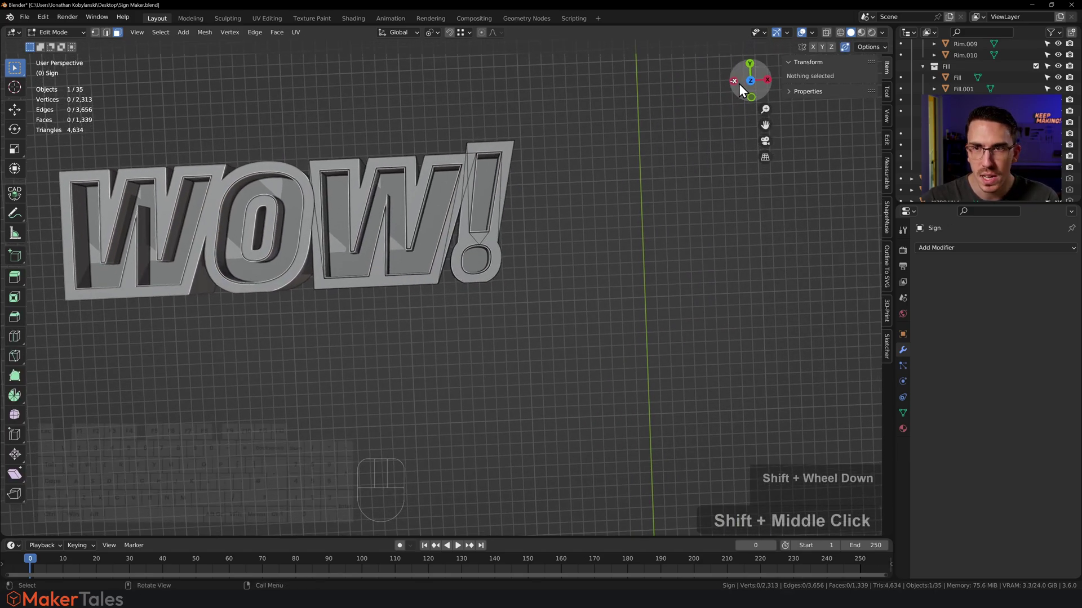
pyautogui.click(888, 312)
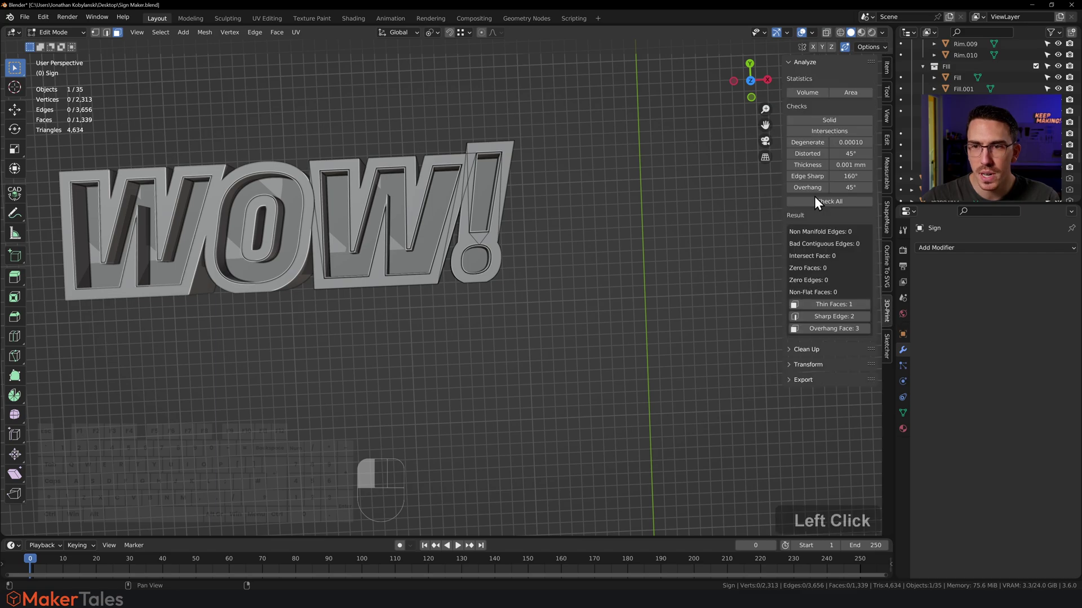
pyautogui.keyDown('shift'); pyautogui.moveTo(457, 240); pyautogui.dragTo(552, 209, button='middle'); pyautogui.keyUp('shift')
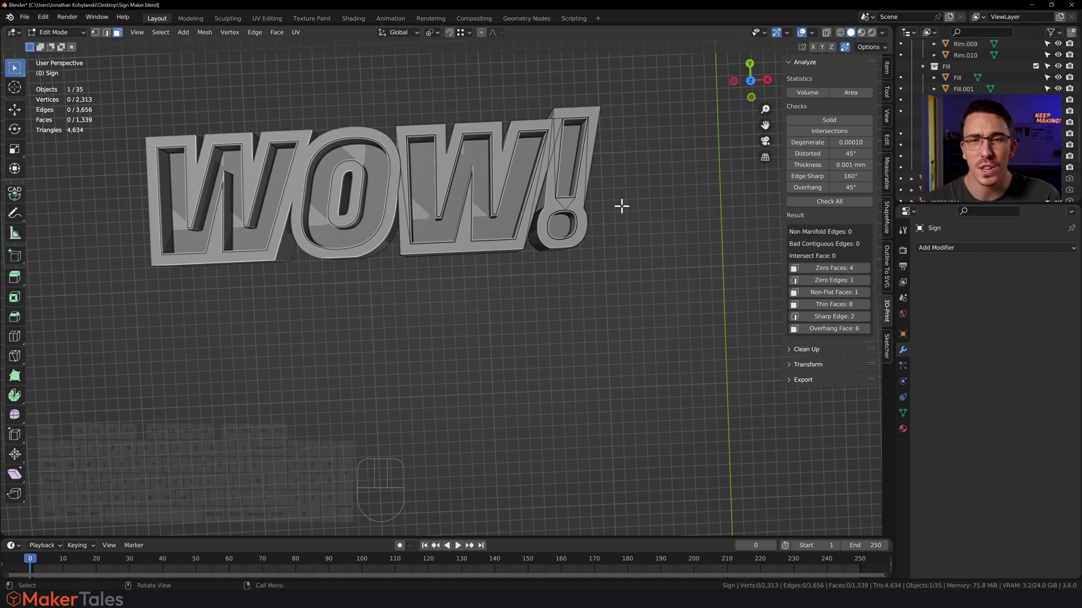
# Run a Limited Dissolve on the whole mesh of the W! half and repeat all the 3D-print checks.
pyautogui.moveTo(589, 234); pyautogui.dragTo(564, 256, button='middle')
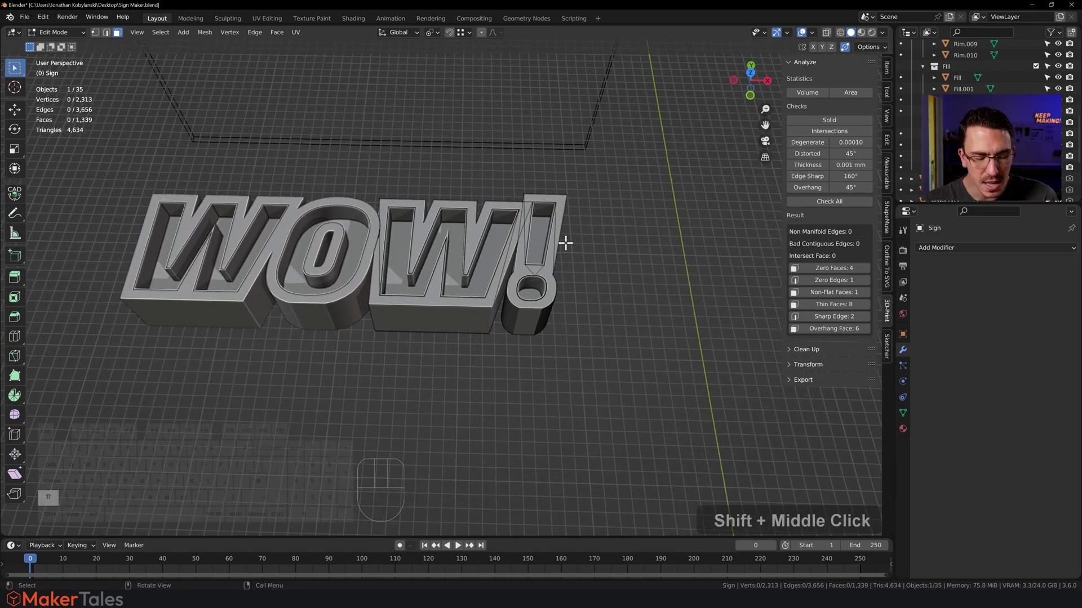
pyautogui.press('a')
pyautogui.press('x')
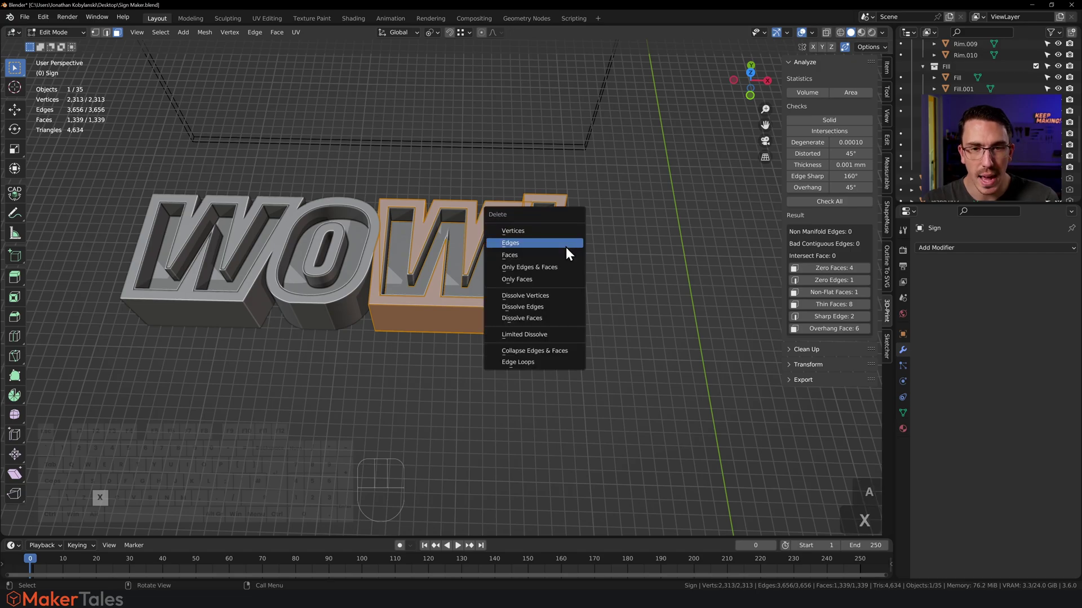
pyautogui.click(540, 330)
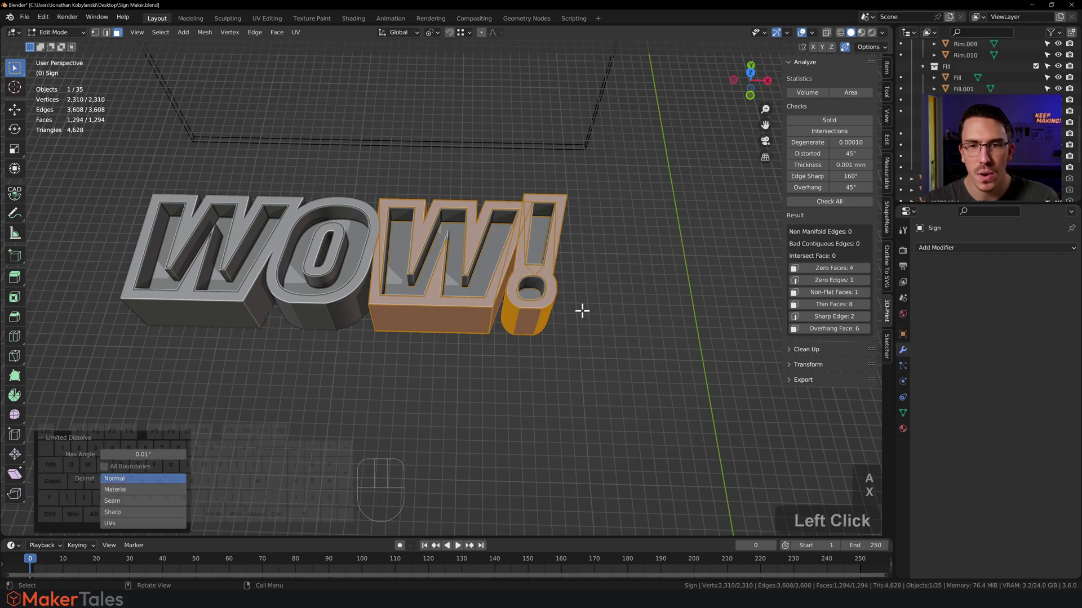
pyautogui.click(836, 204)
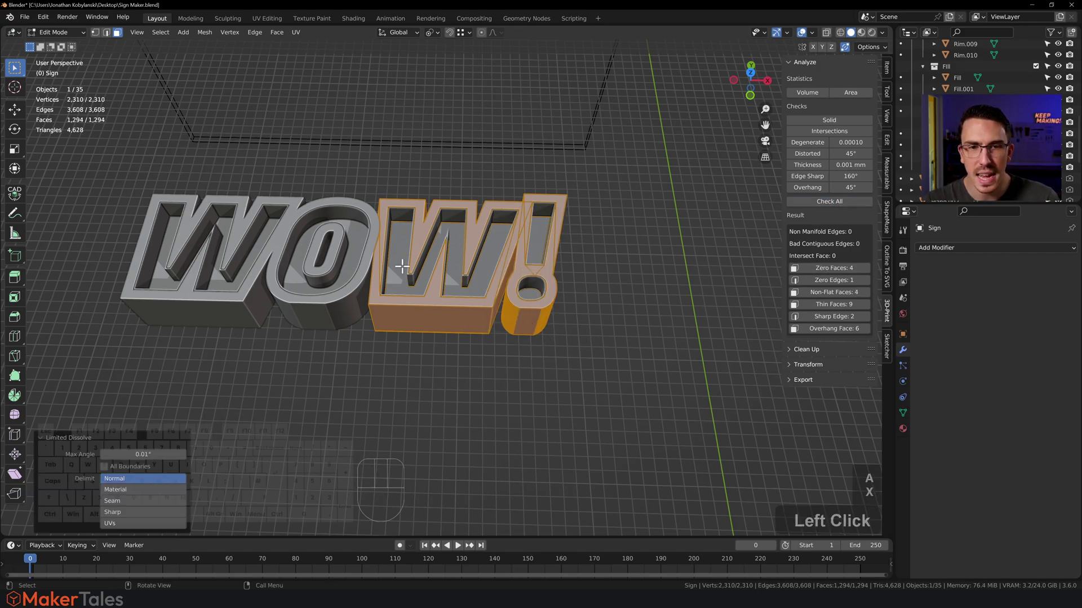
# Run a Limited Dissolve on the whole mesh of the WO half, check it for 3D printing and return to Object Mode.
pyautogui.press('Tab')
pyautogui.click(372, 324)
pyautogui.click(336, 313)
pyautogui.press('Tab')
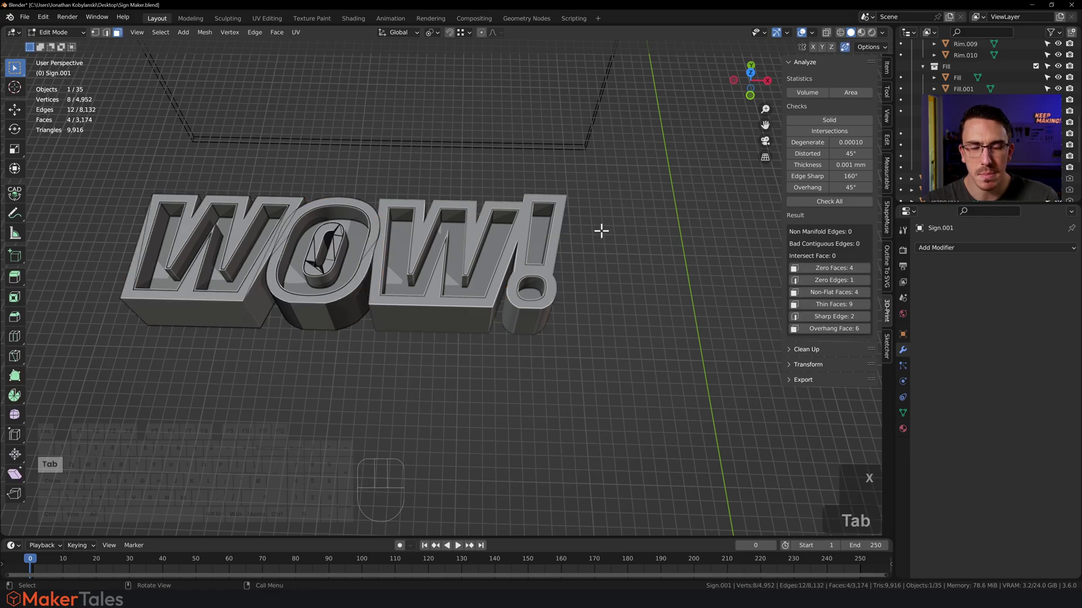
pyautogui.press('a')
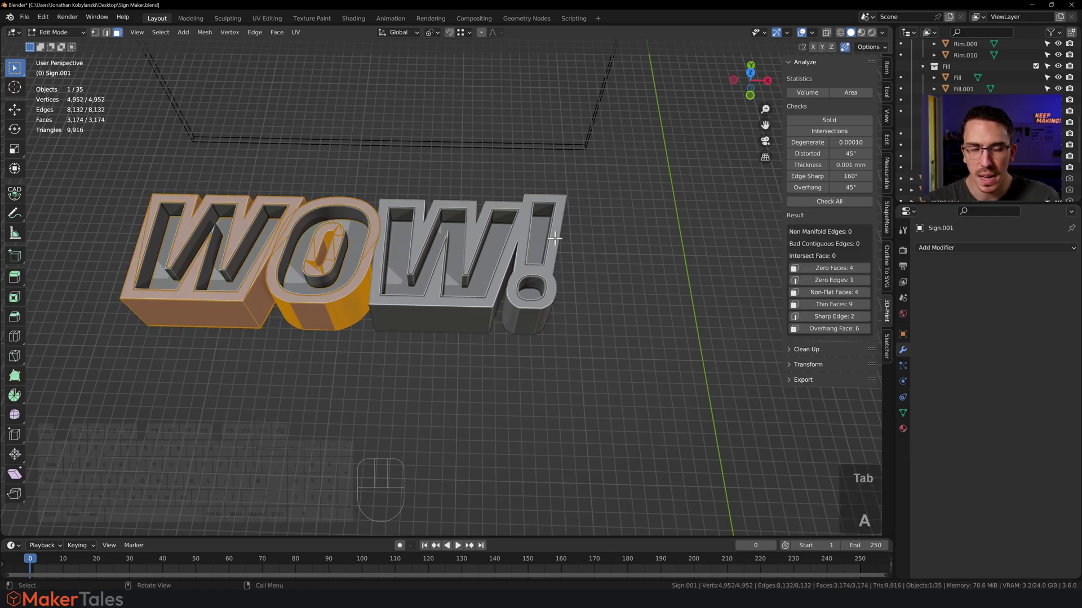
pyautogui.press('x')
pyautogui.click(470, 253)
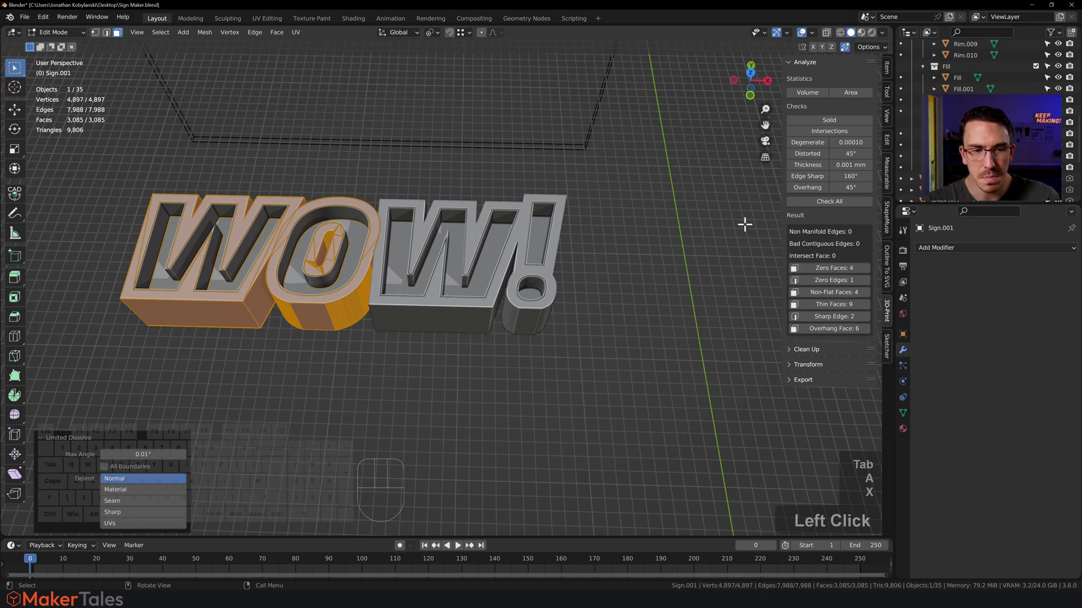
pyautogui.click(837, 203)
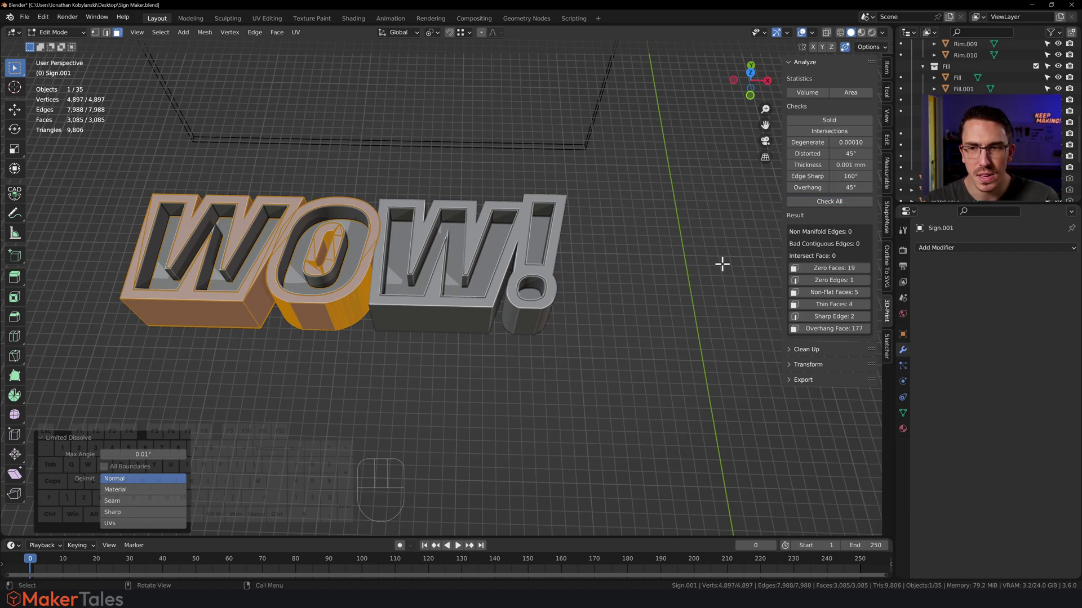
pyautogui.press('Tab')
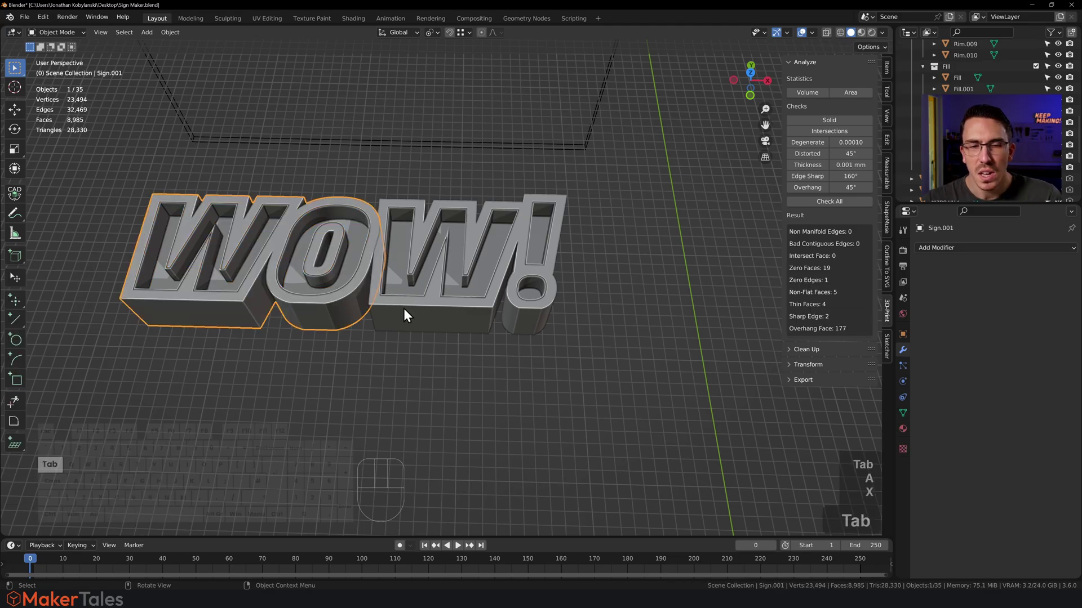
# Move both halves of the sign together across the ground plane, clear of the five letter inserts.
pyautogui.moveTo(346, 342); pyautogui.dragTo(441, 324, button='middle')
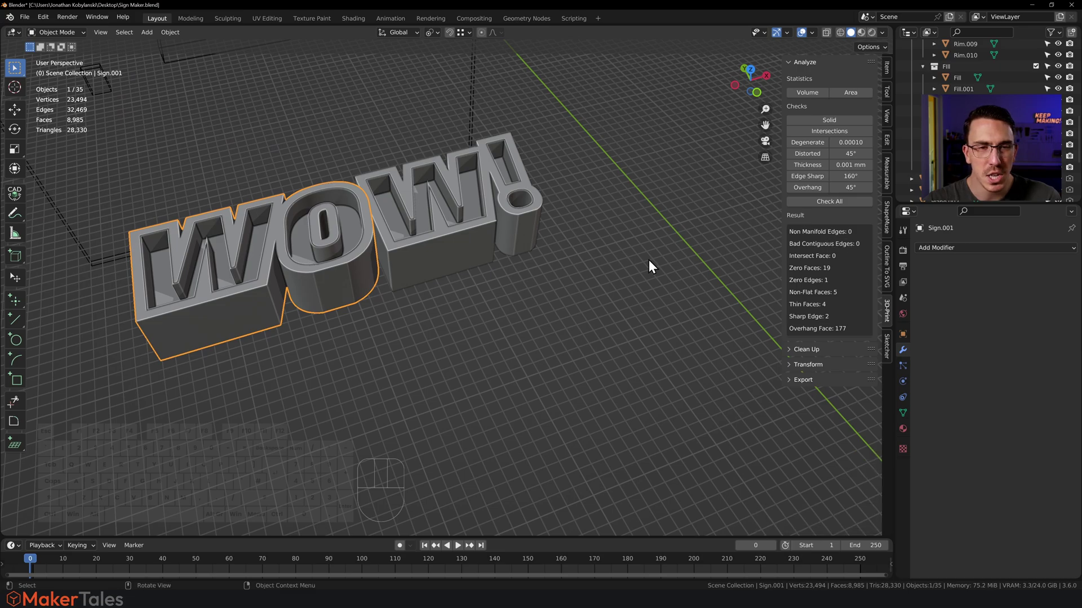
pyautogui.click(420, 276)
pyautogui.keyDown('shift'); pyautogui.click(340, 282); pyautogui.keyUp('shift')
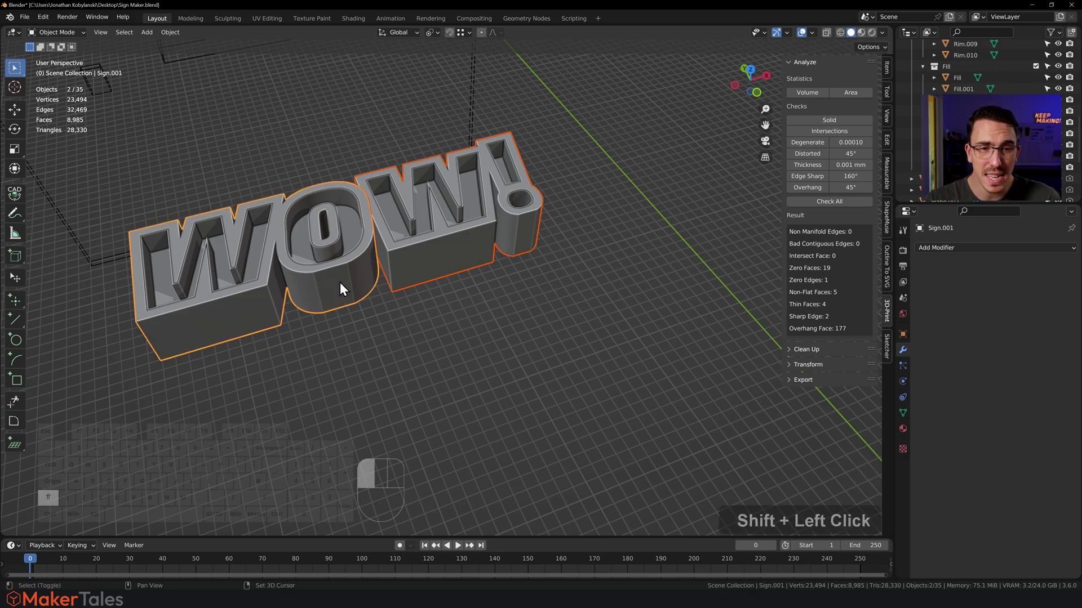
pyautogui.press('g')
pyautogui.hotkey('shift', 'z')
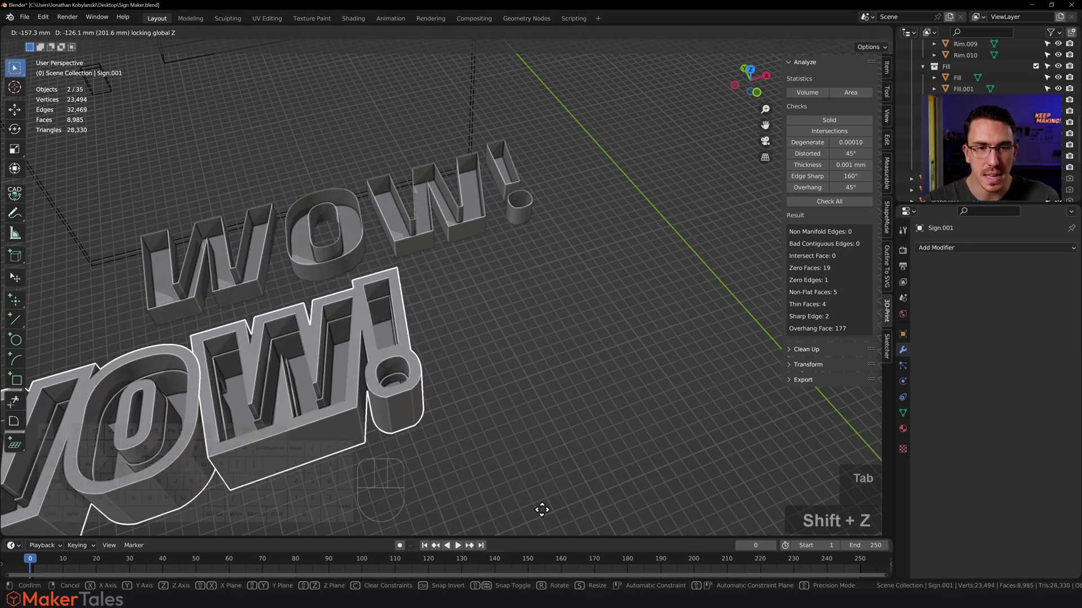
pyautogui.click(714, 462)
# Move the W! half across the ground plane to sit just below the WO half.
pyautogui.scroll(-2, 609, 418)
pyautogui.moveTo(607, 412); pyautogui.dragTo(540, 345, button='middle')
pyautogui.click(557, 434)
pyautogui.click(535, 289)
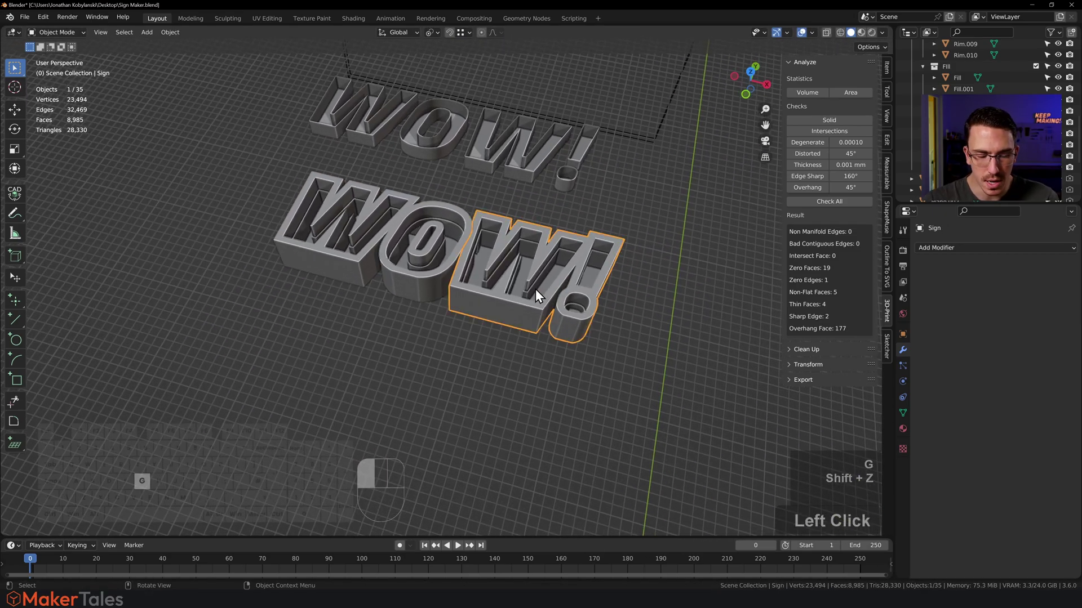
pyautogui.press('g')
pyautogui.scroll(-1, 457, 379)
pyautogui.hotkey('shift', 'z')
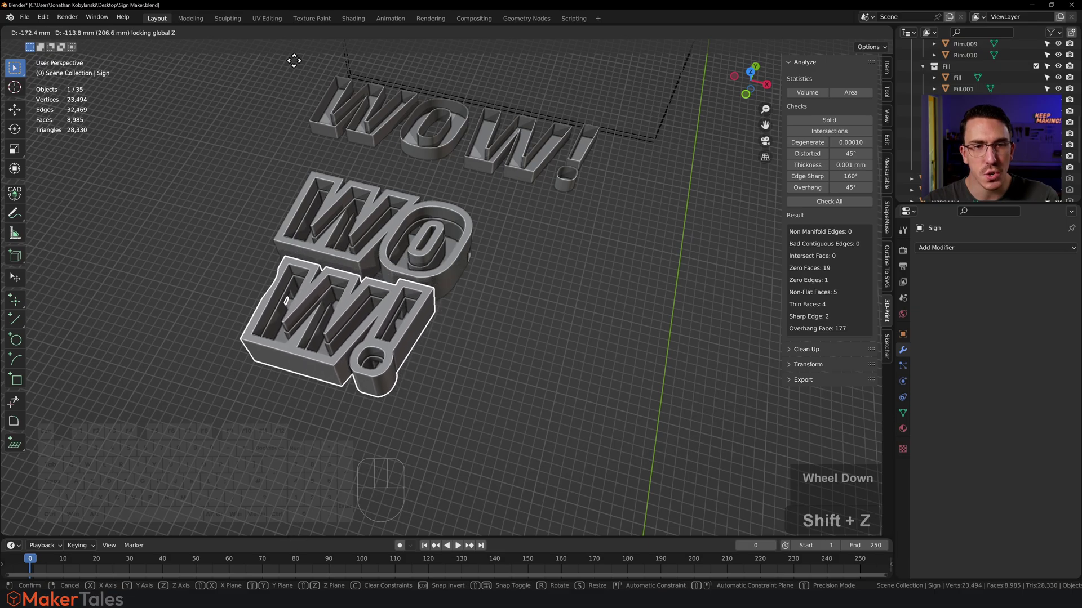
pyautogui.click(266, 94)
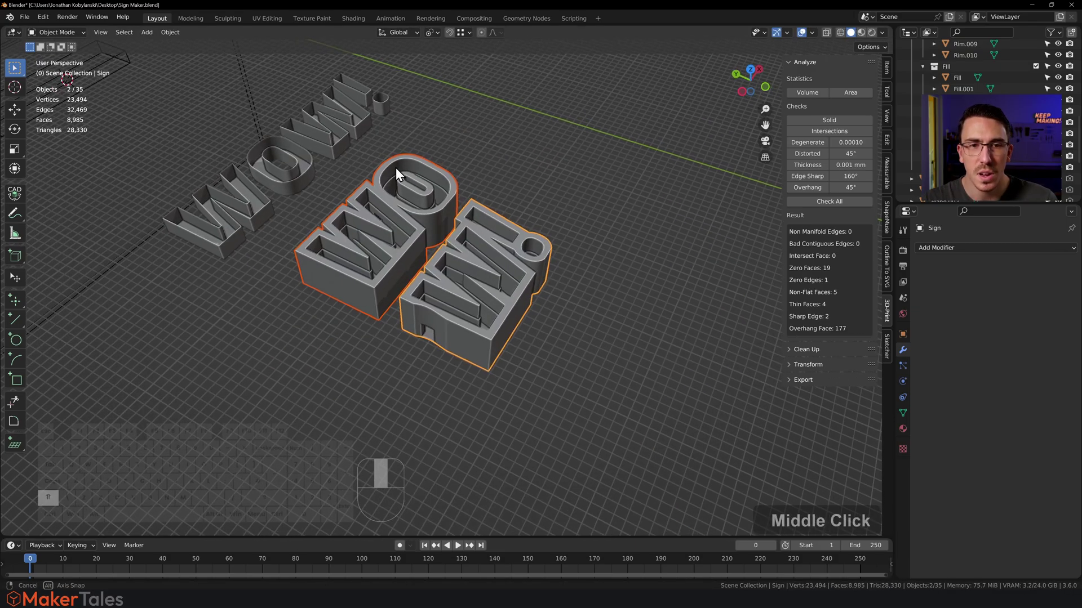
# Clear the selection and select the WO and W! halves of the sign together.
pyautogui.keyDown('shift'); pyautogui.moveTo(395, 167); pyautogui.dragTo(458, 204, button='middle'); pyautogui.keyUp('shift')
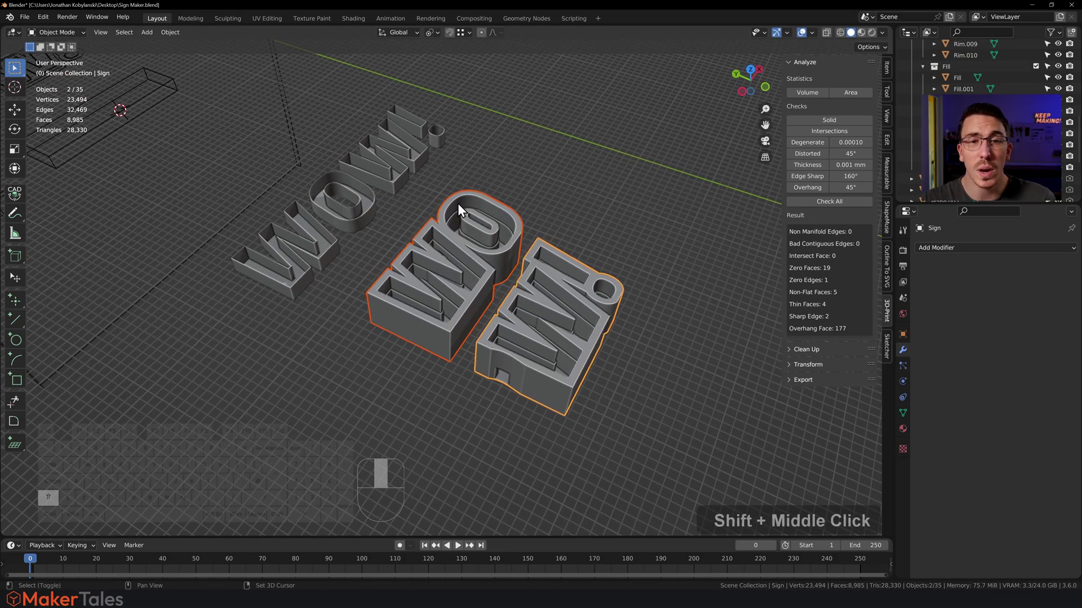
pyautogui.click(553, 203)
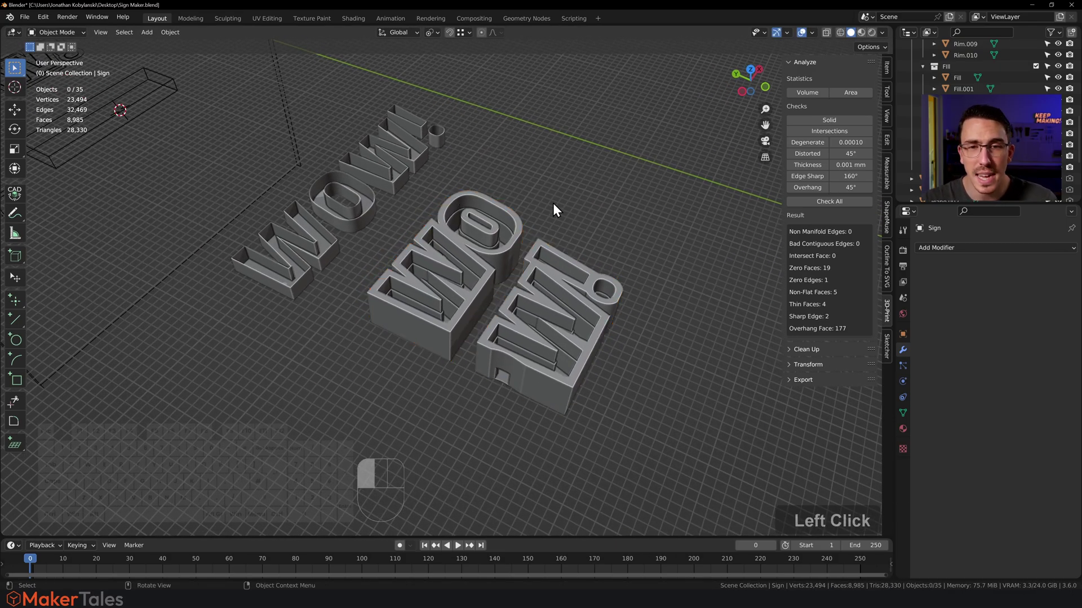
pyautogui.click(438, 278)
pyautogui.keyDown('shift'); pyautogui.click(589, 310); pyautogui.keyUp('shift')
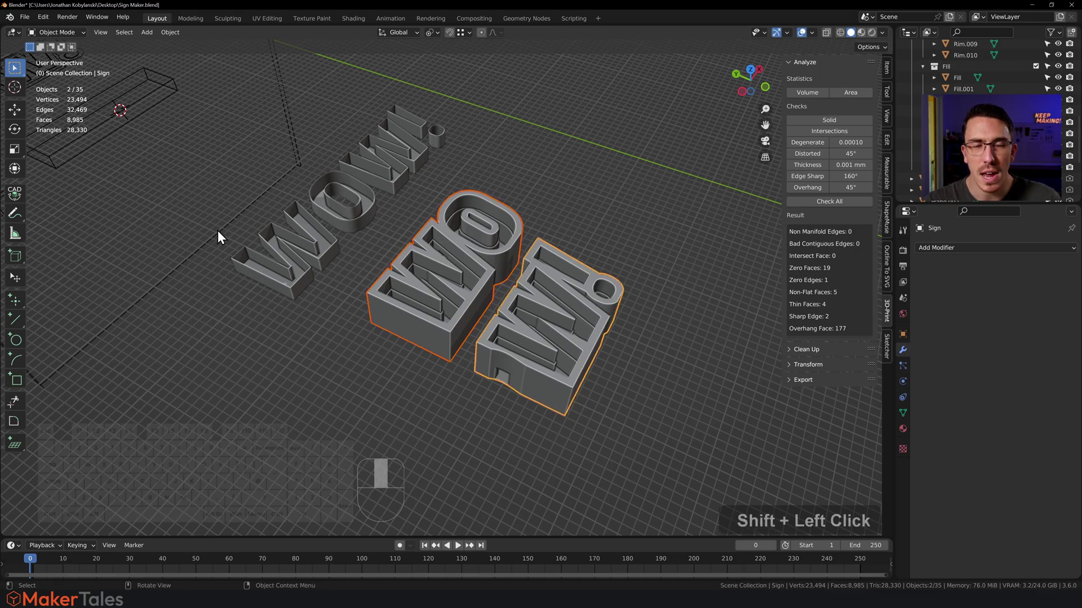
# Select the five letter inserts and export only this selection as the STL file WOW letter video.stl.
pyautogui.moveTo(218, 231); pyautogui.dragTo(289, 184, button='middle')
pyautogui.moveTo(349, 147); pyautogui.dragTo(235, 410)
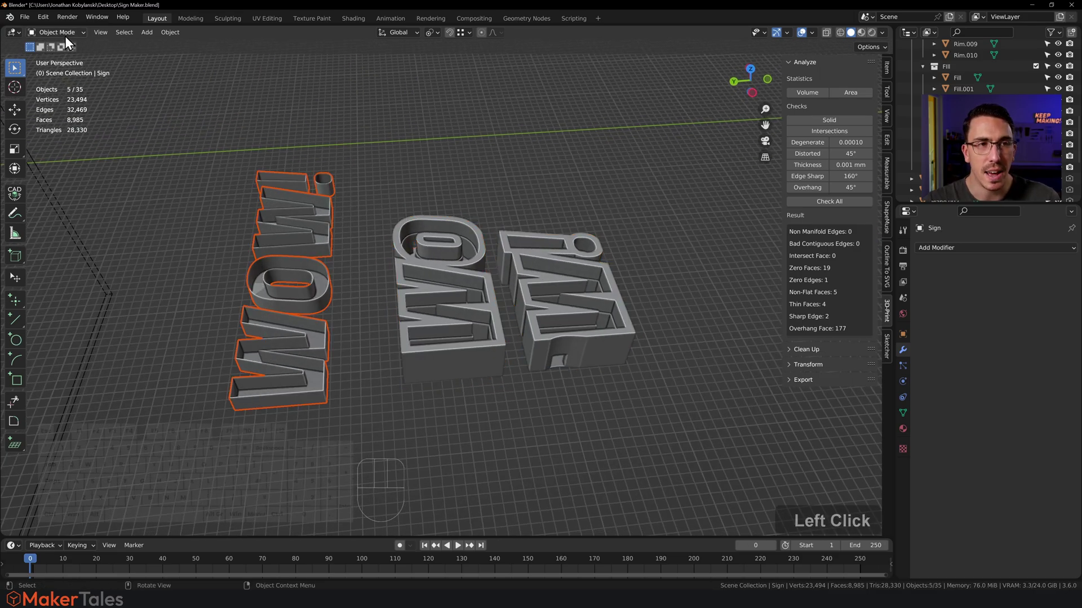
pyautogui.keyDown('shift'); pyautogui.click(279, 225); pyautogui.keyUp('shift')
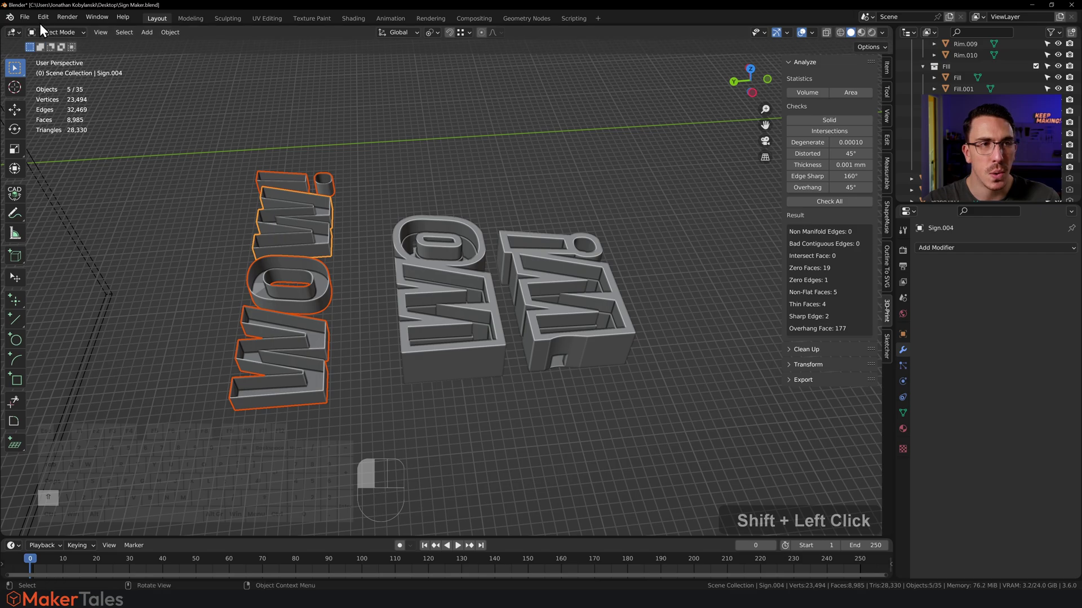
pyautogui.click(25, 17)
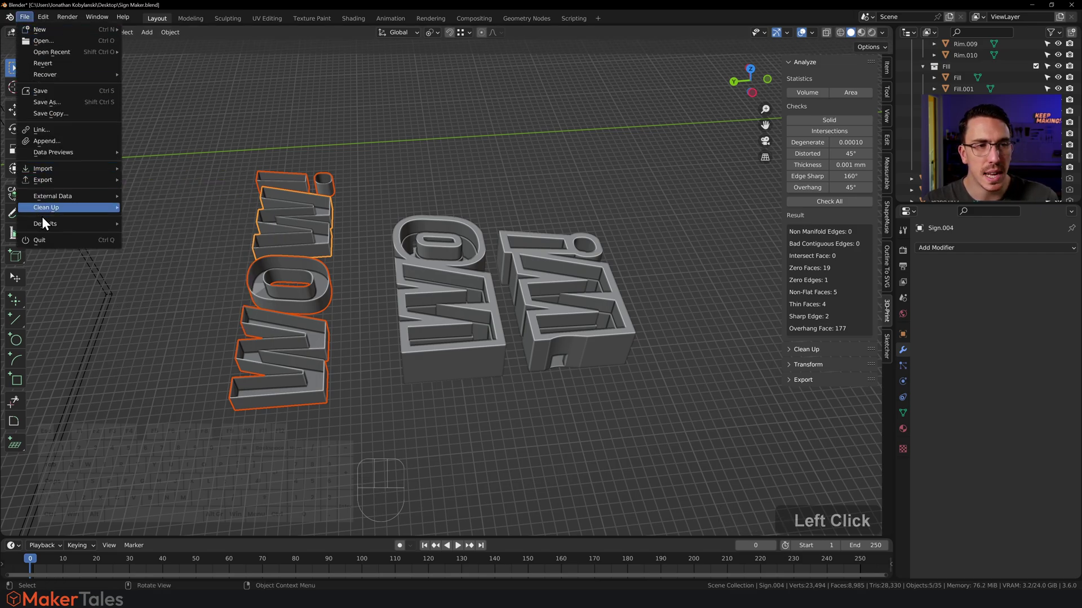
pyautogui.moveTo(76, 184)
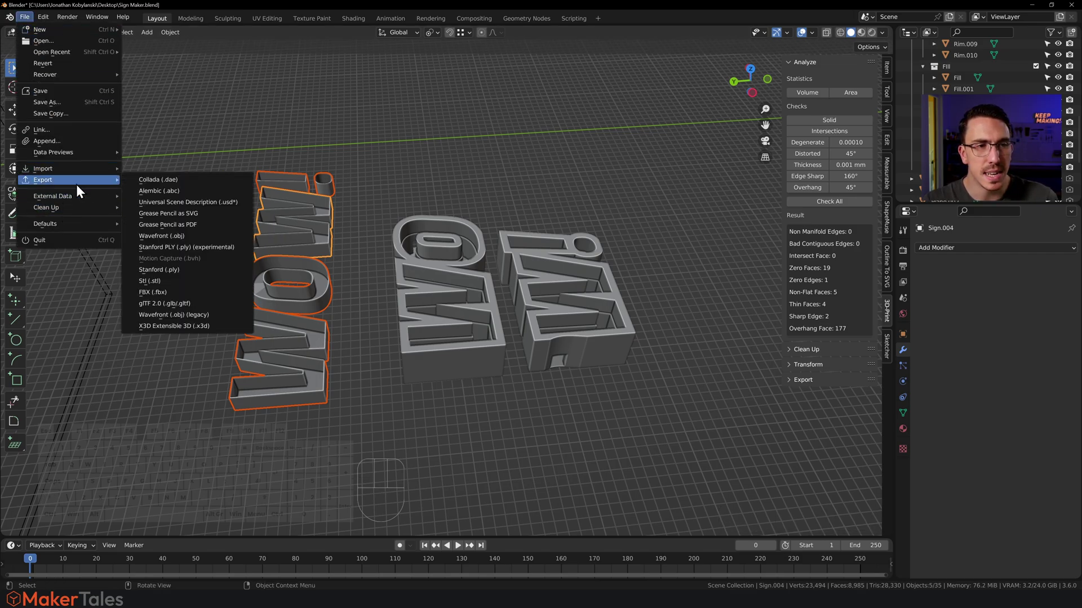
pyautogui.click(181, 283)
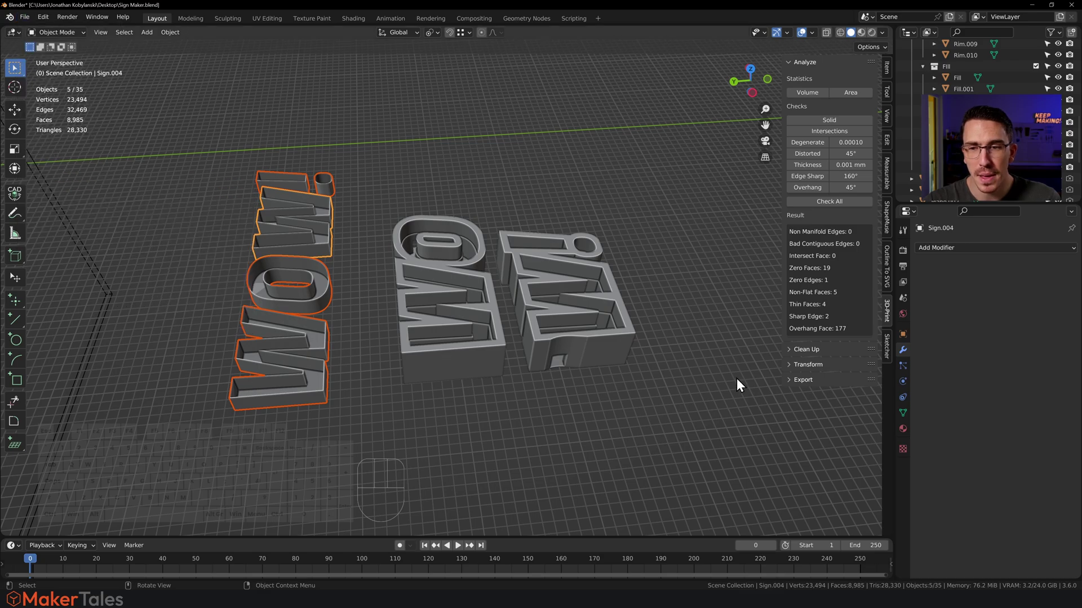
pyautogui.click(799, 380)
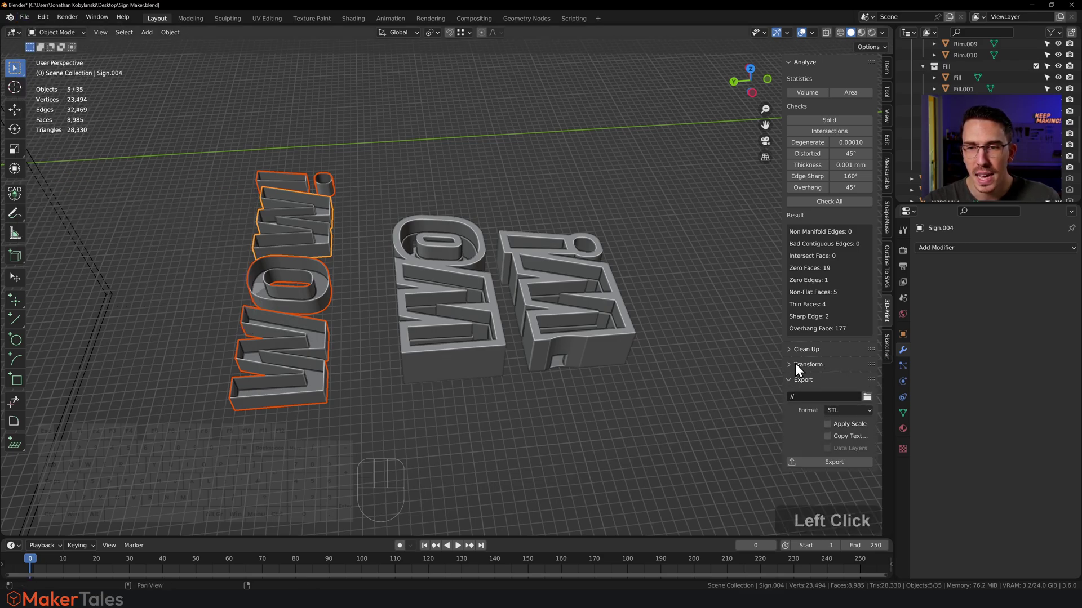
pyautogui.click(793, 380)
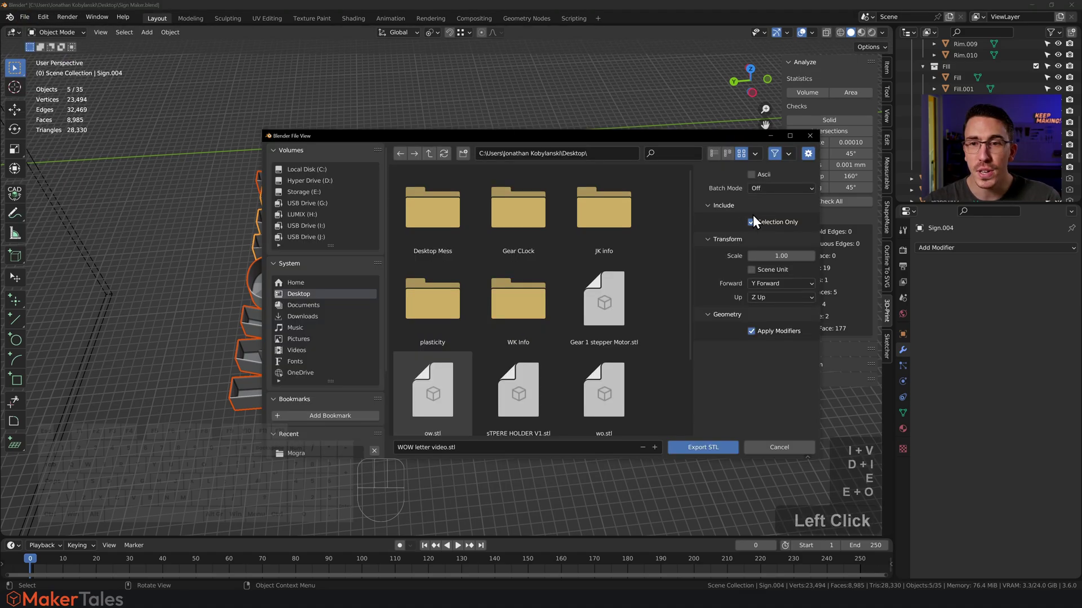
pyautogui.click(711, 447)
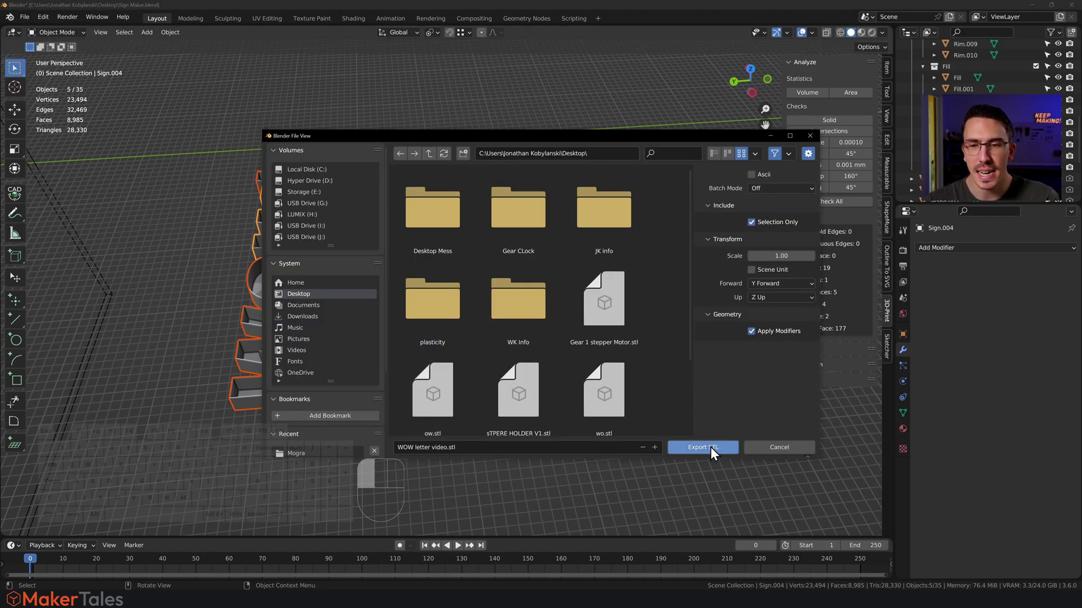
# Replace the letter insert selection with both sign halves, WO and W!
pyautogui.click(565, 211)
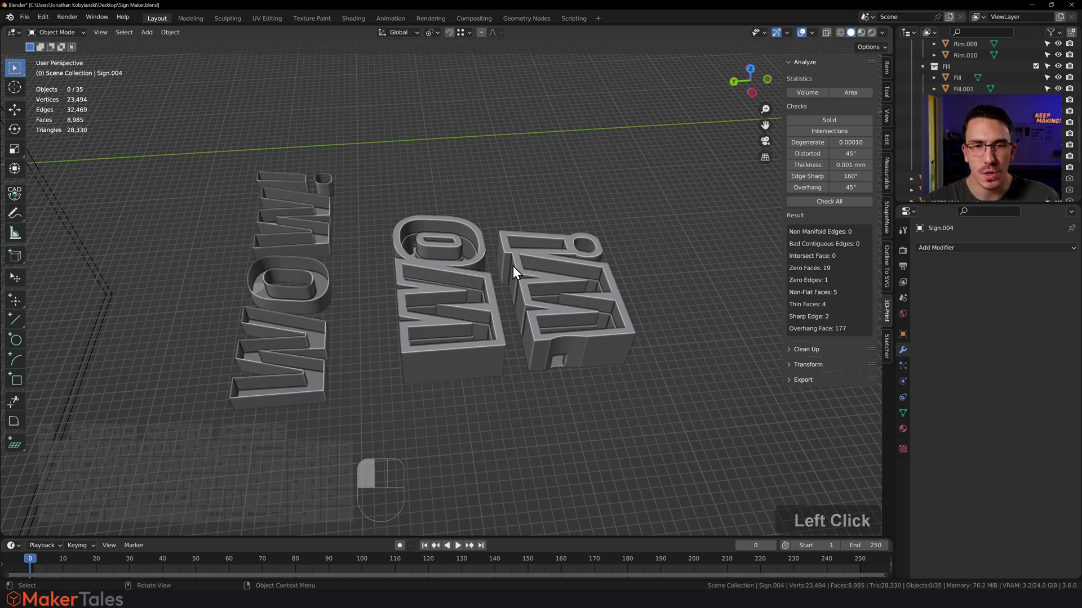
pyautogui.click(445, 346)
pyautogui.keyDown('shift'); pyautogui.click(580, 326); pyautogui.keyUp('shift')
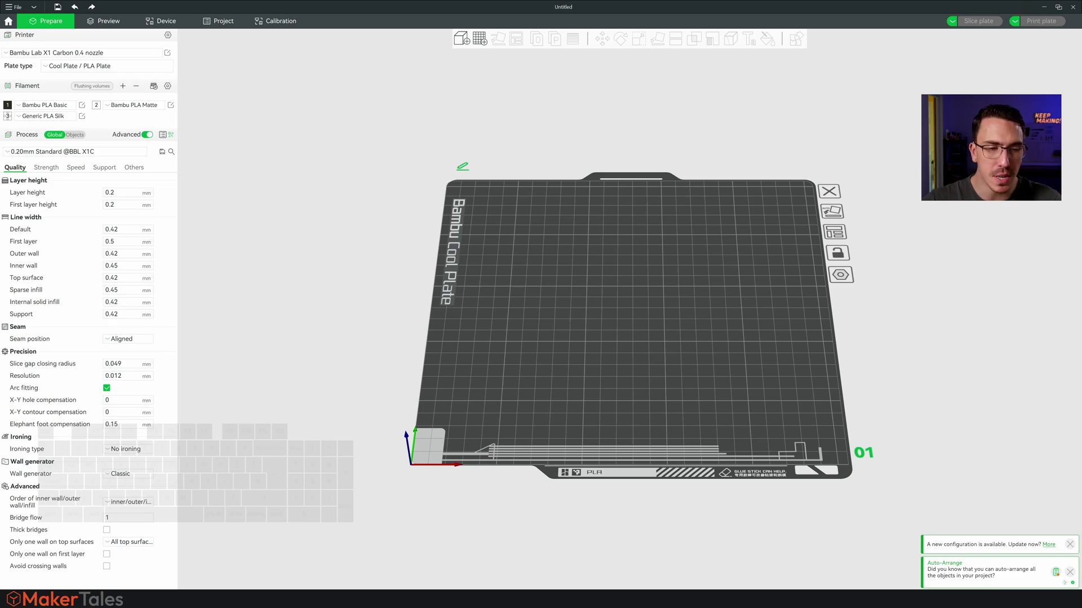
# Switch to Bambu Studio, load WOW video.stl onto the plate and change the first filament's colour to cyan.
pyautogui.click(488, 297)
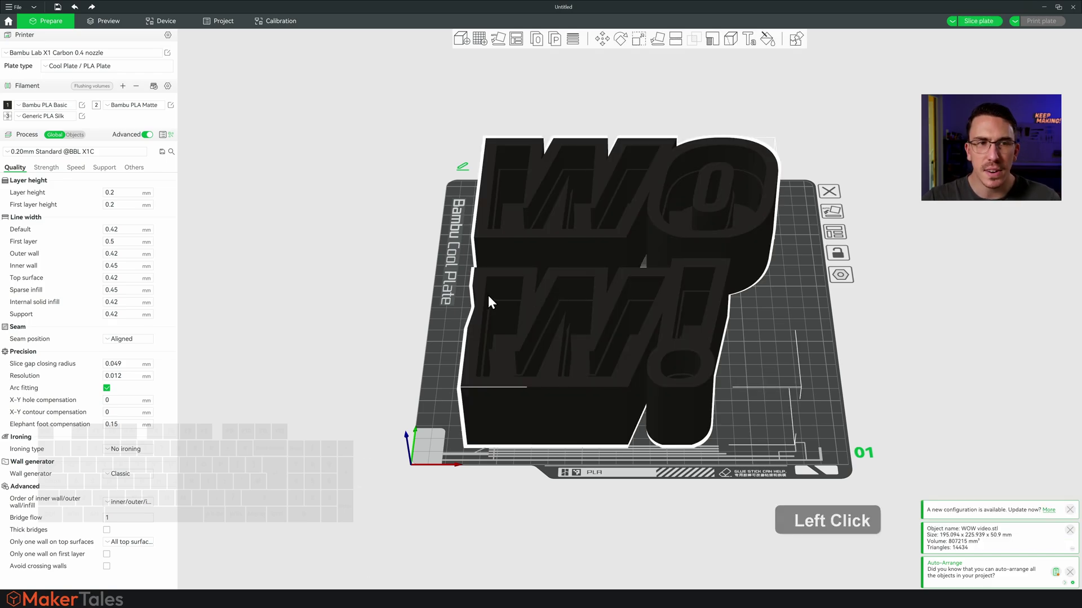
pyautogui.click(14, 106)
pyautogui.click(56, 47)
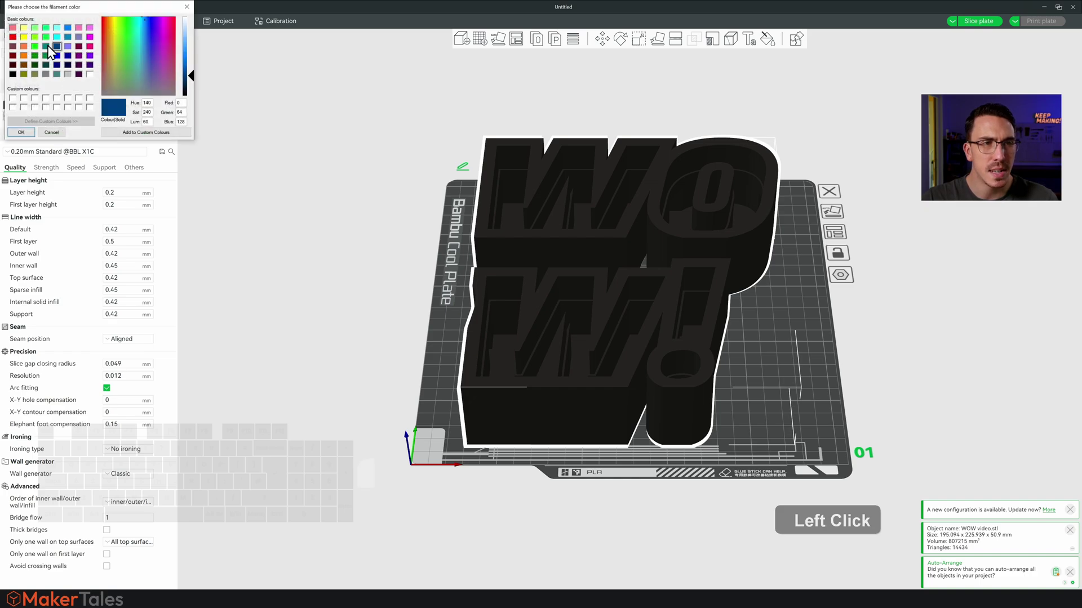
pyautogui.click(57, 37)
pyautogui.click(21, 133)
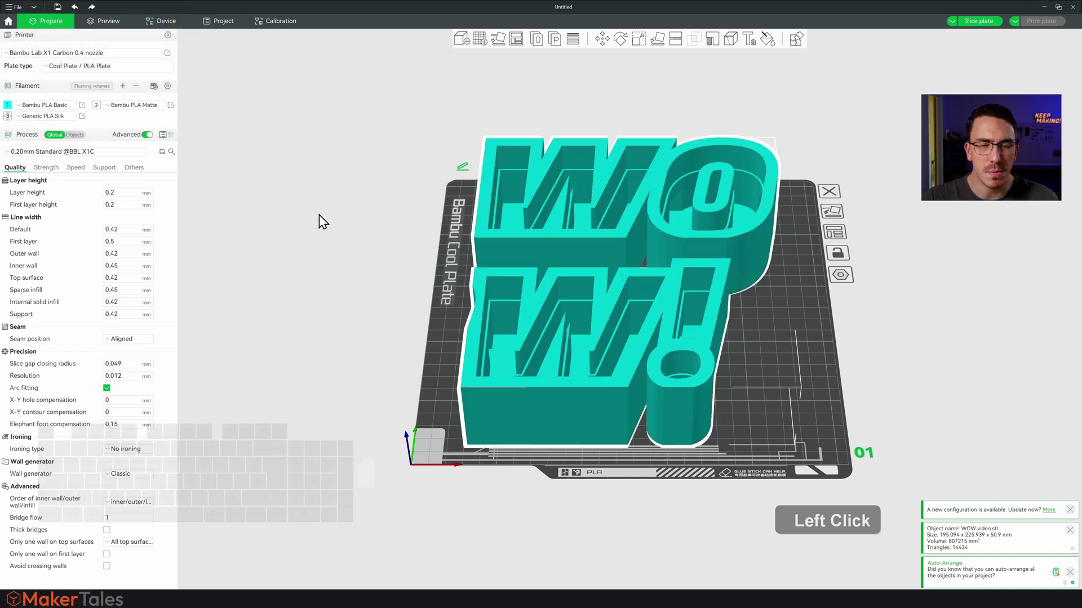
# Split the imported WOW! sign model into separate objects and clear the selection.
pyautogui.moveTo(312, 295); pyautogui.dragTo(357, 306, button='middle')
pyautogui.moveTo(357, 306); pyautogui.dragTo(331, 275, button='right')
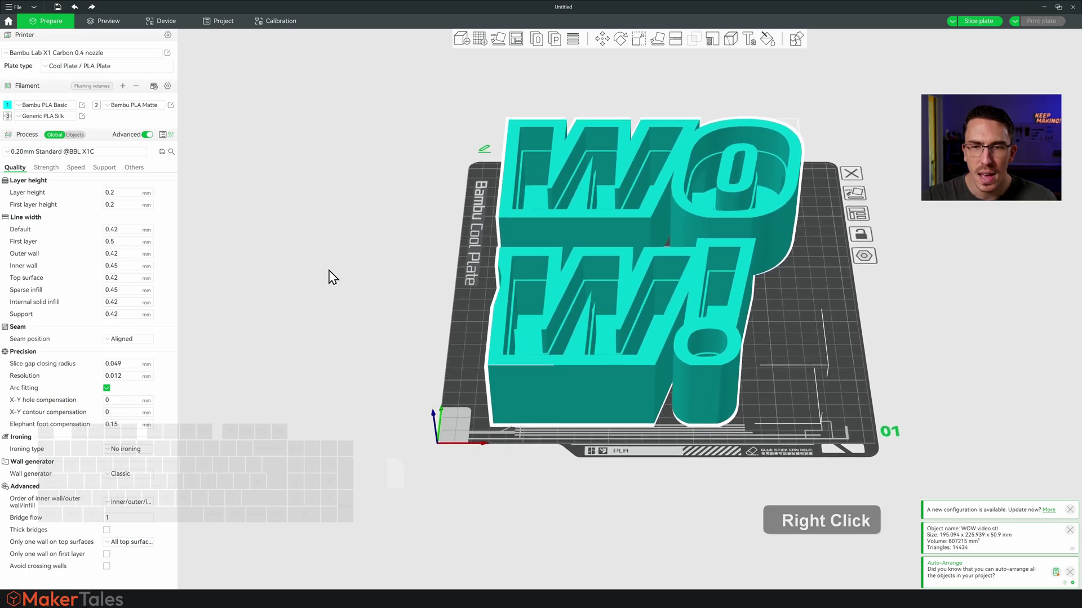
pyautogui.moveTo(331, 275)
pyautogui.mouseDown()
pyautogui.moveTo(391, 305)
pyautogui.moveTo(349, 282)
pyautogui.mouseUp()
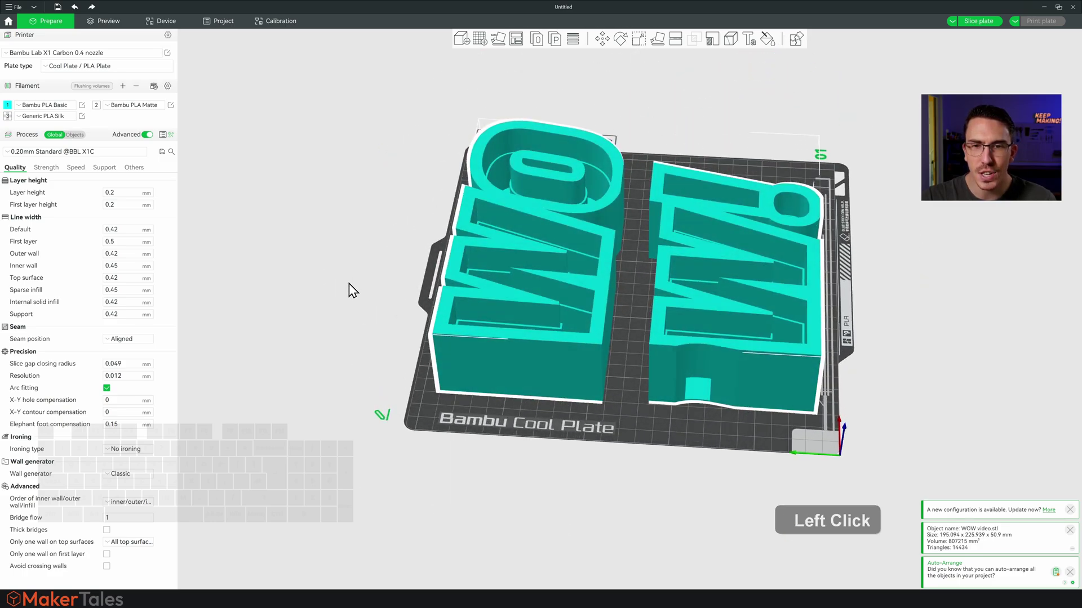
pyautogui.rightClick(555, 347)
pyautogui.moveTo(604, 405)
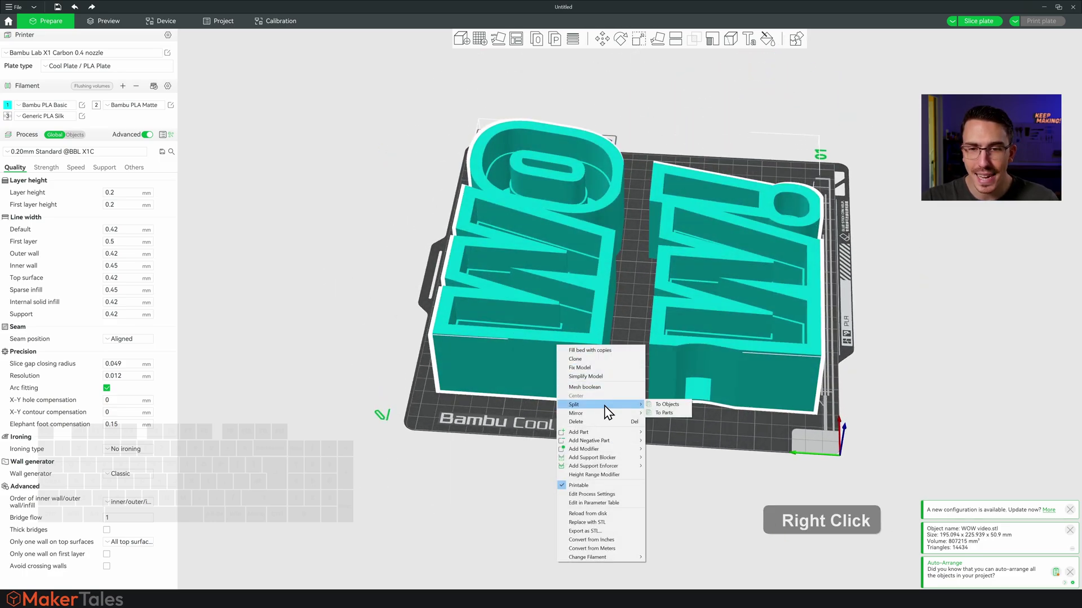
pyautogui.click(660, 405)
pyautogui.click(562, 445)
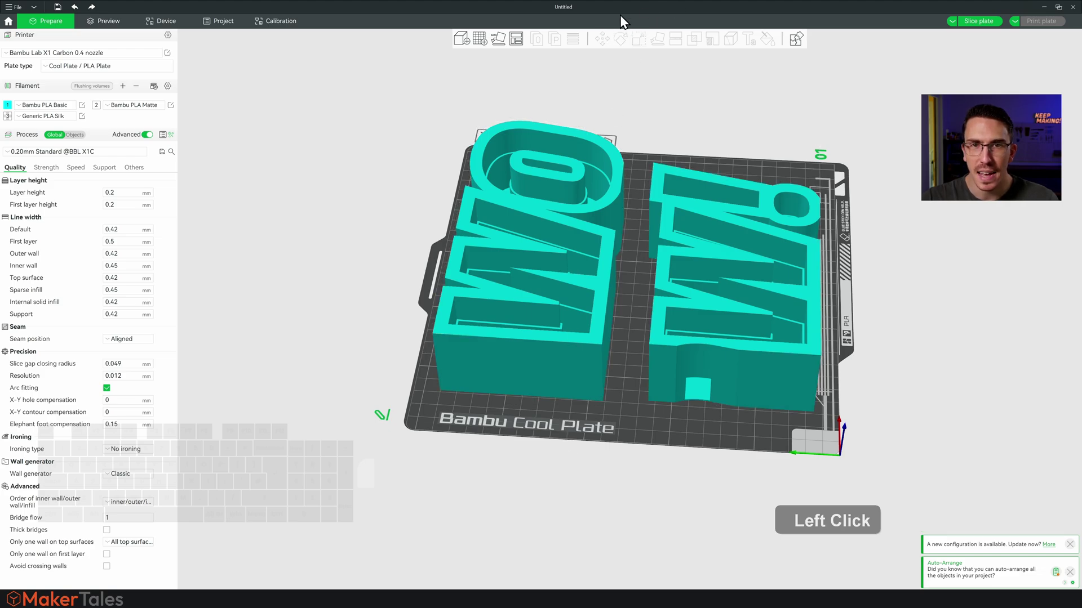
# Auto-arrange the two sign halves on the build plate with a spacing of 5.00.
pyautogui.click(515, 40)
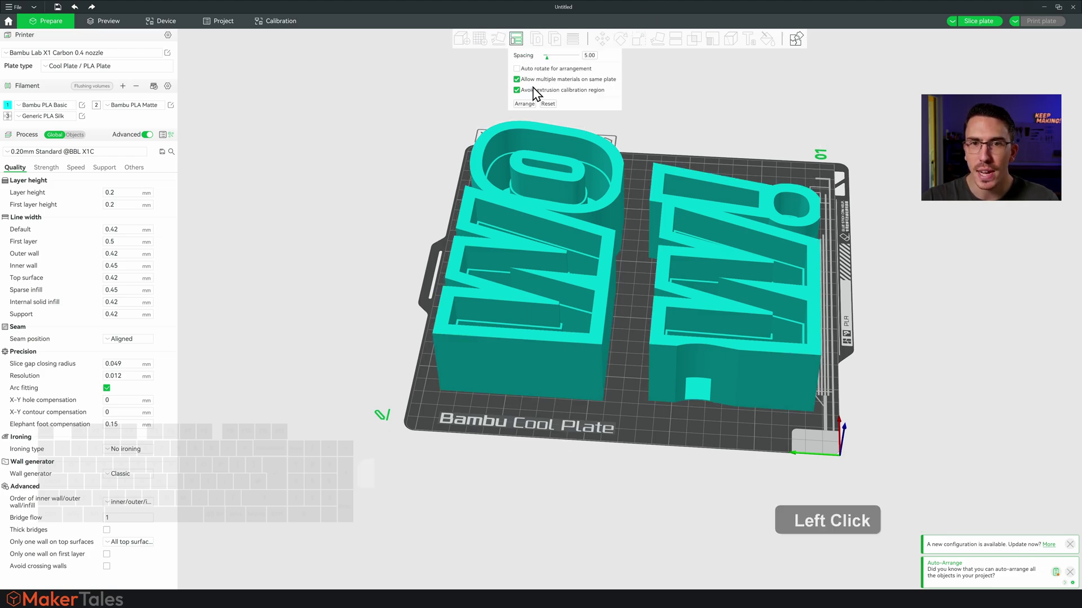
pyautogui.click(524, 104)
pyautogui.moveTo(835, 334); pyautogui.dragTo(877, 341)
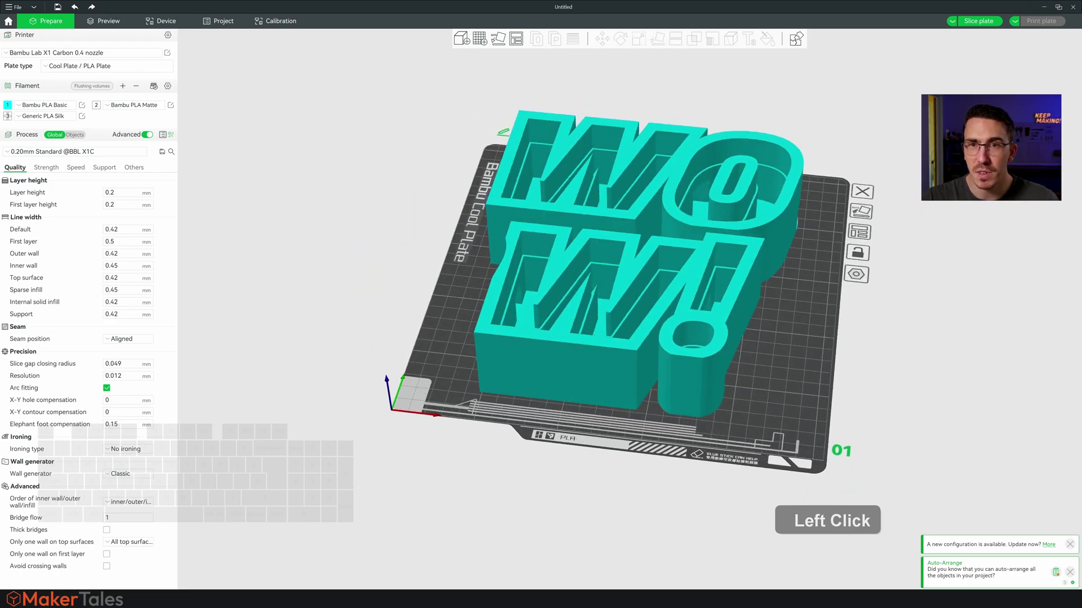
# Configure the print strength with 3 wall loops, 5% sparse infill density and 5 top shell layers.
pyautogui.click(45, 168)
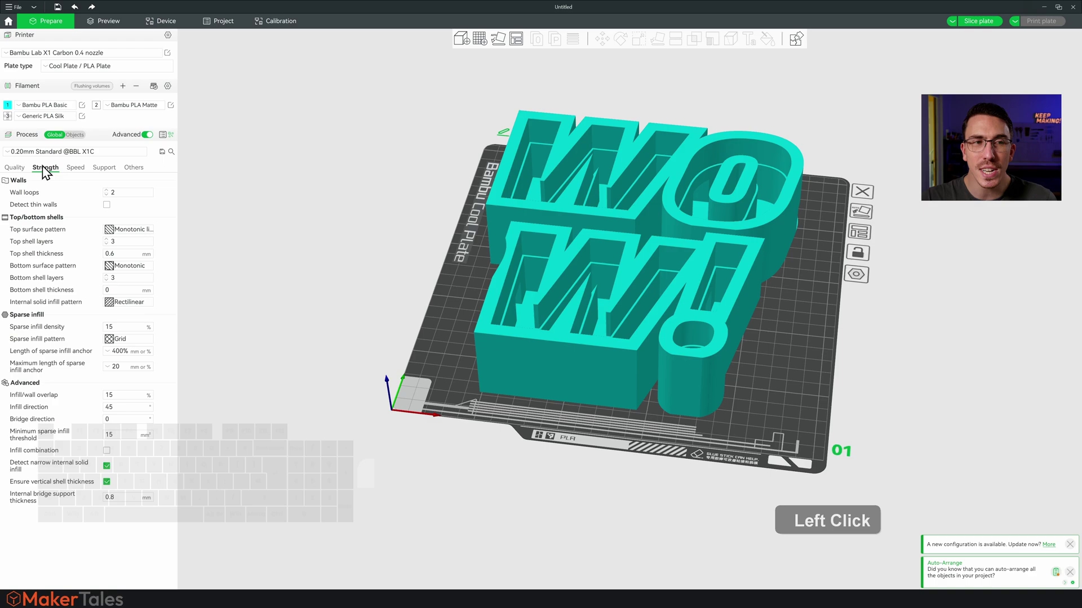
pyautogui.click(104, 191)
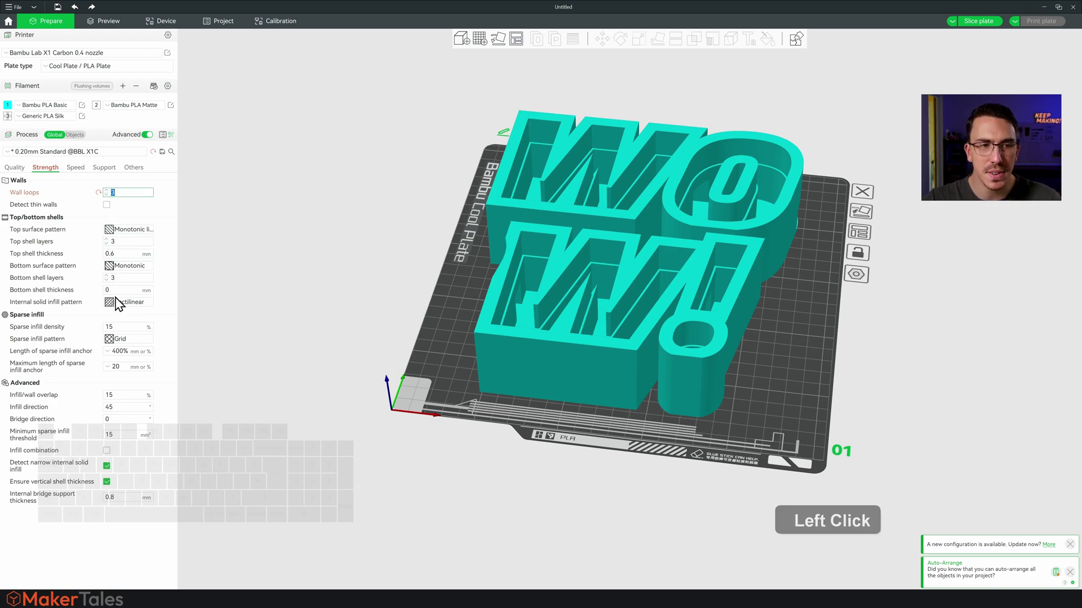
pyautogui.click(120, 327)
pyautogui.write('5')
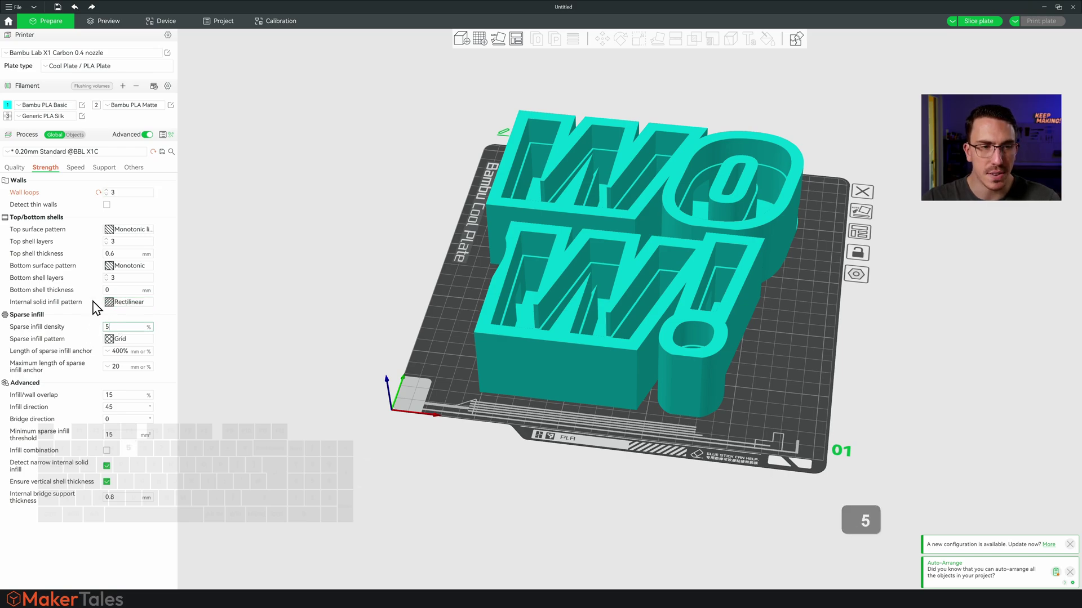
pyautogui.click(85, 186)
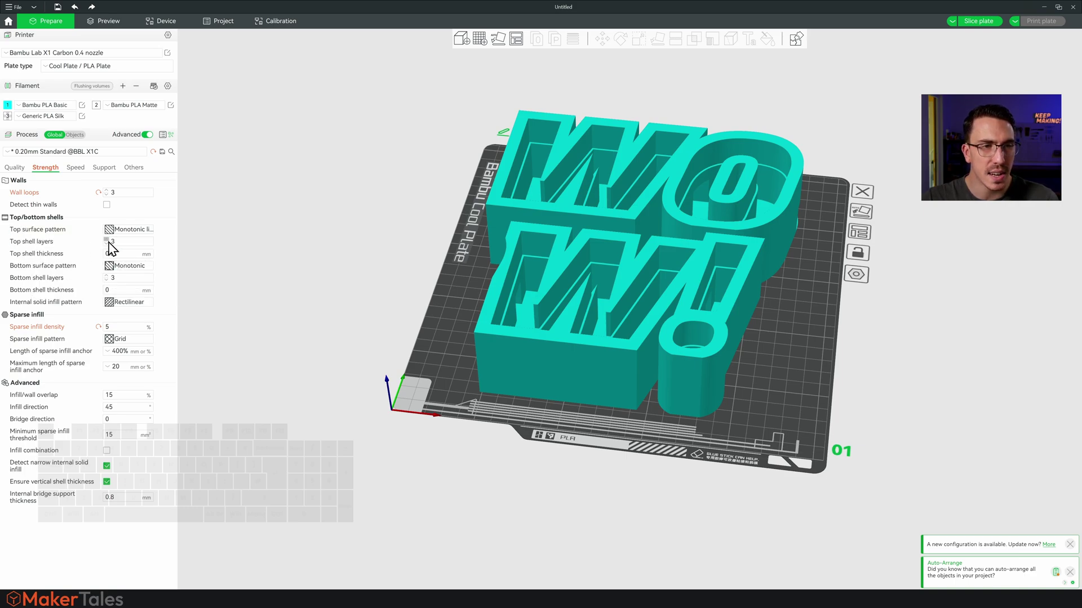
pyautogui.click(106, 240)
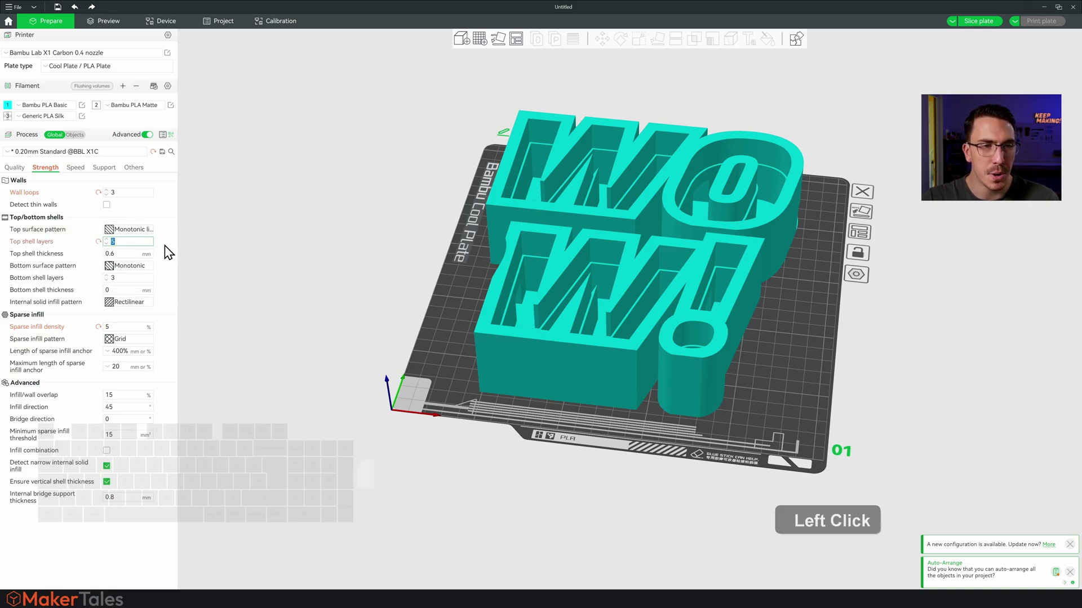
pyautogui.click(350, 225)
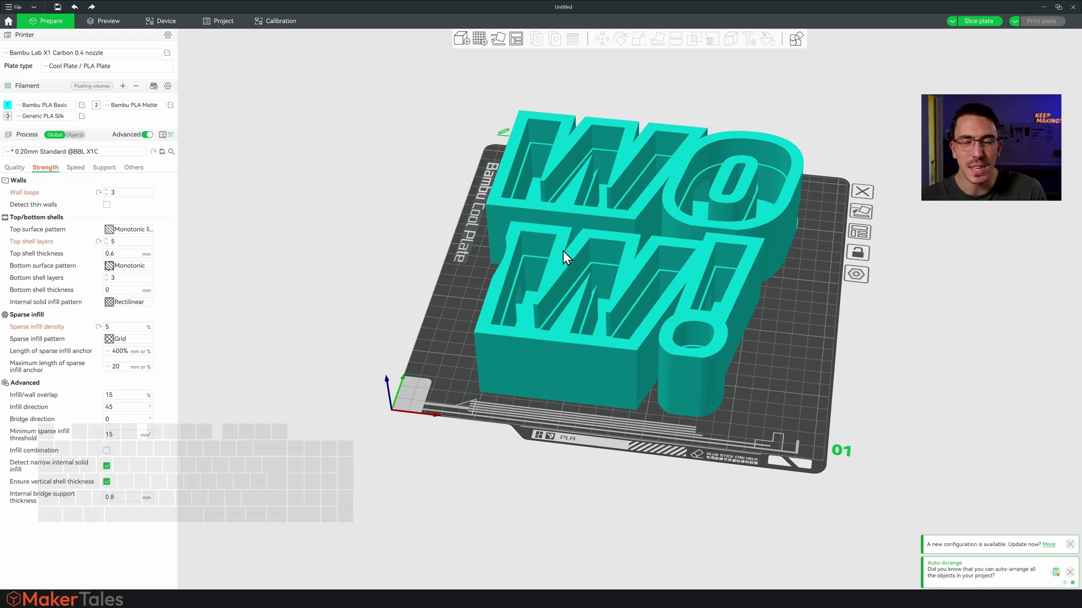
# Slice the plate and inspect the layer preview of both sign halves up close.
pyautogui.click(978, 21)
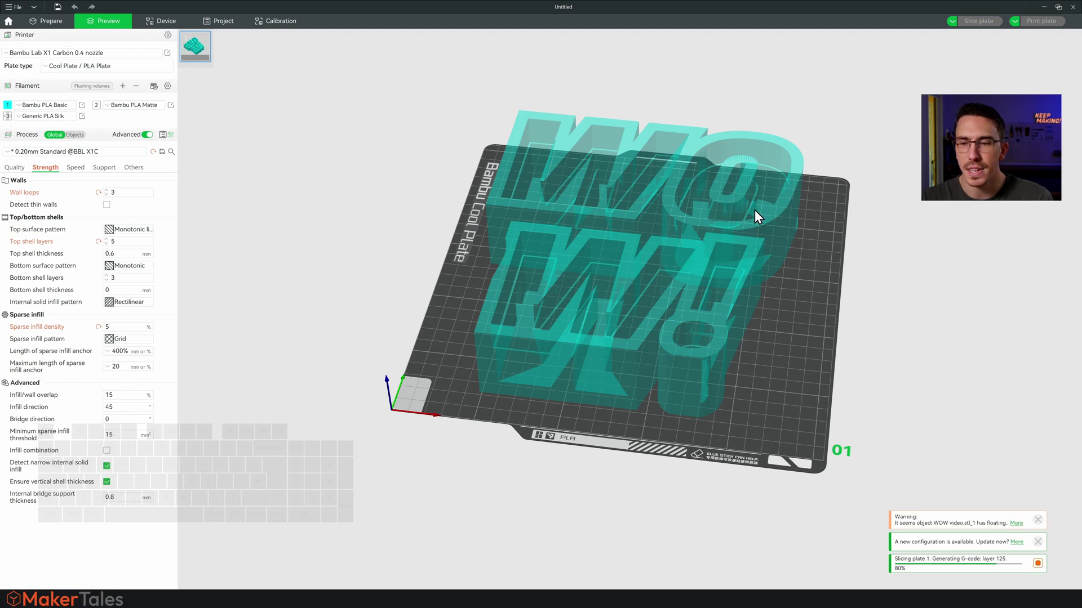
pyautogui.keyDown('shift'); pyautogui.moveTo(763, 194); pyautogui.dragTo(695, 226, button='middle'); pyautogui.keyUp('shift')
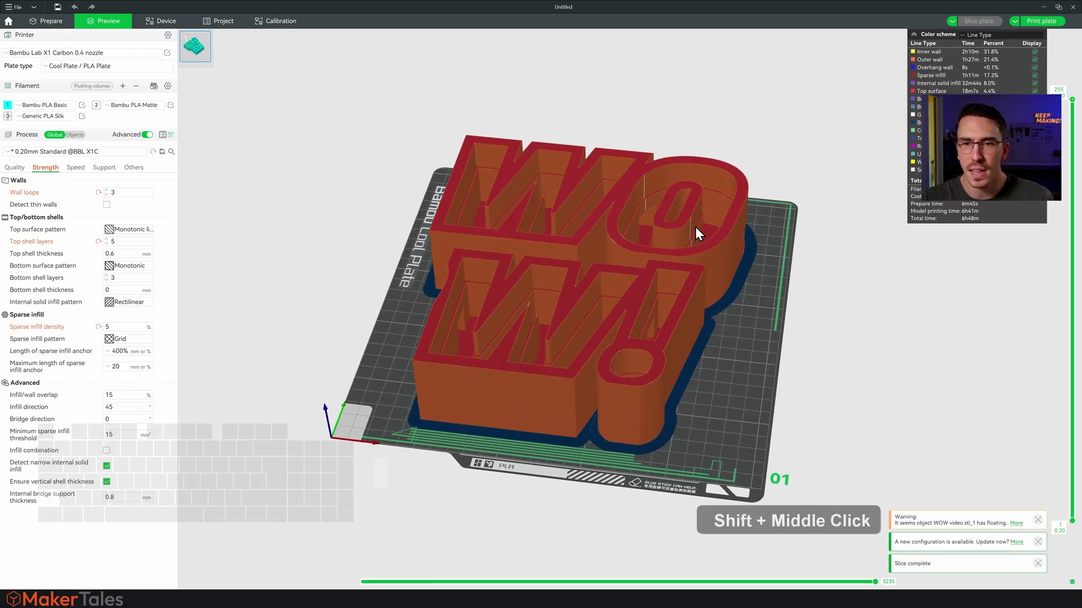
pyautogui.scroll(3, 696, 236)
pyautogui.moveTo(1070, 105)
pyautogui.mouseDown()
pyautogui.moveTo(1055, 439)
pyautogui.moveTo(1059, 87)
pyautogui.mouseUp()
pyautogui.click(1059, 90)
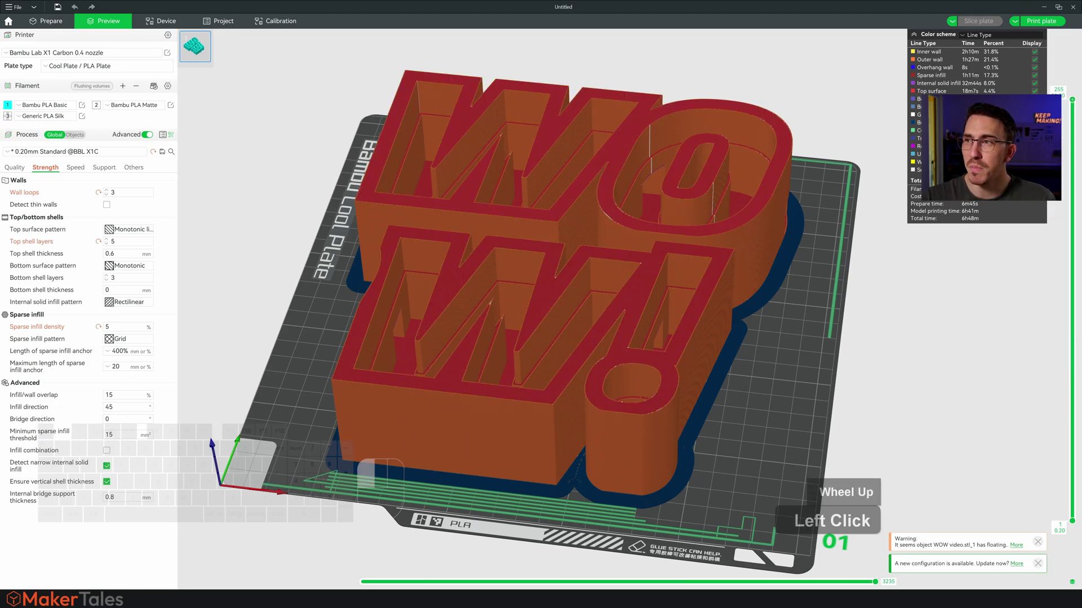